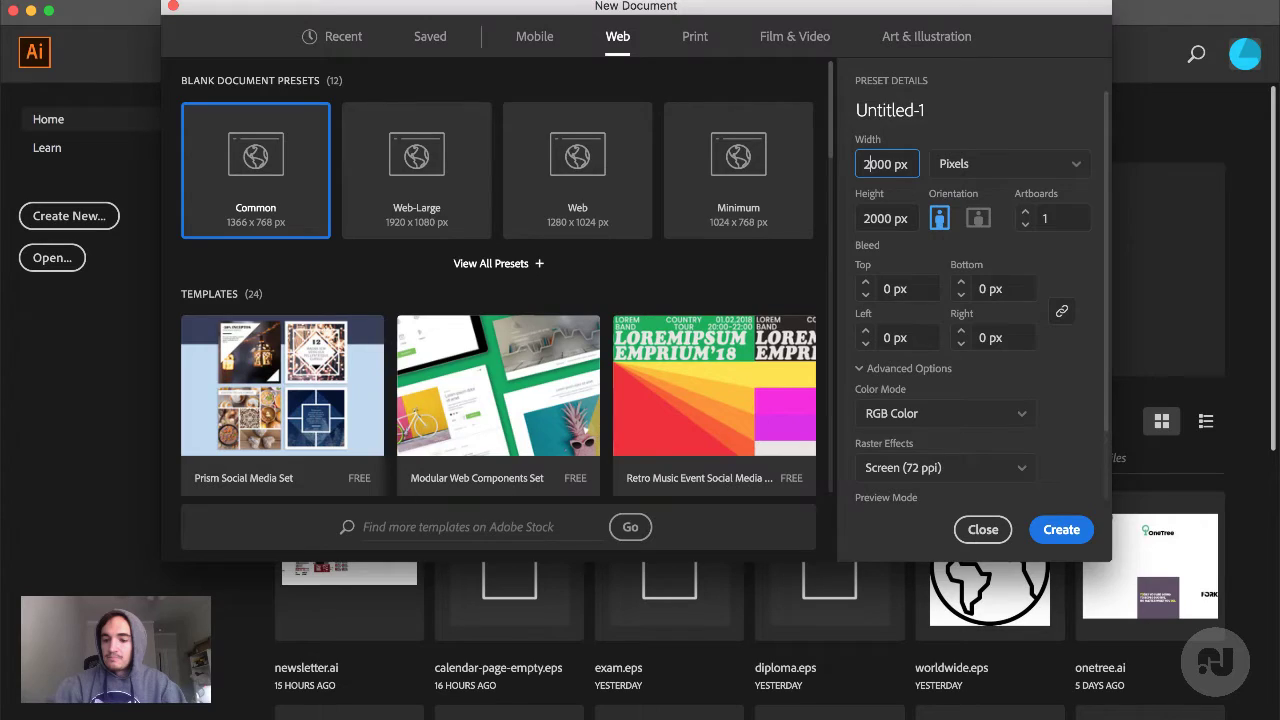
# Try to find the KeyCastr app with a system-wide search
pyautogui.press('super+space')
pyautogui.write('key')
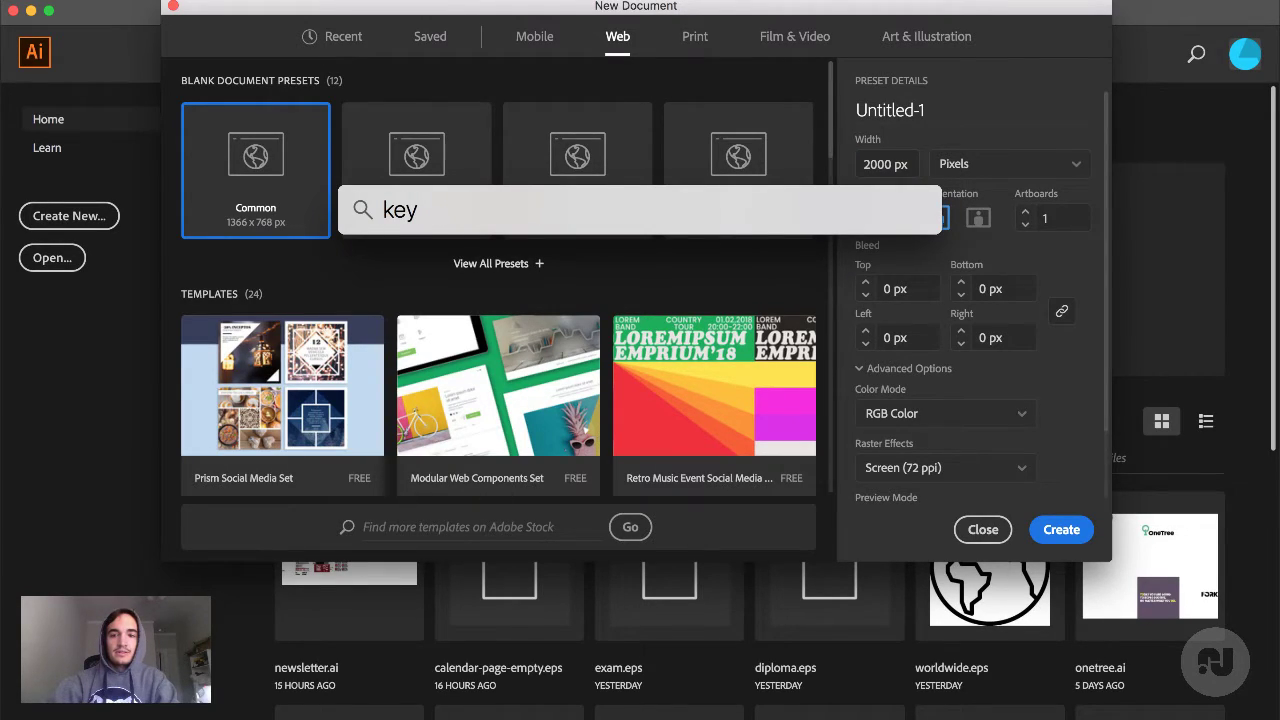
pyautogui.write('ka')
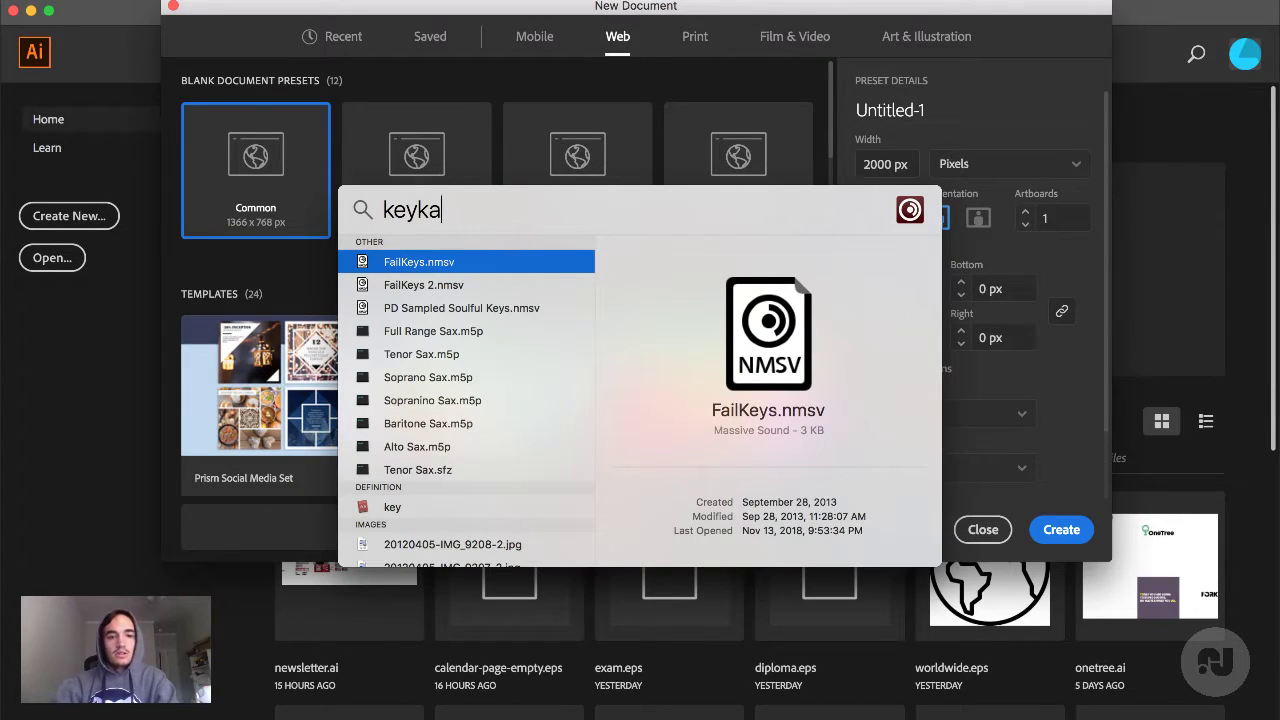
pyautogui.press('BackSpace')
pyautogui.press('BackSpace')
pyautogui.write('cas')
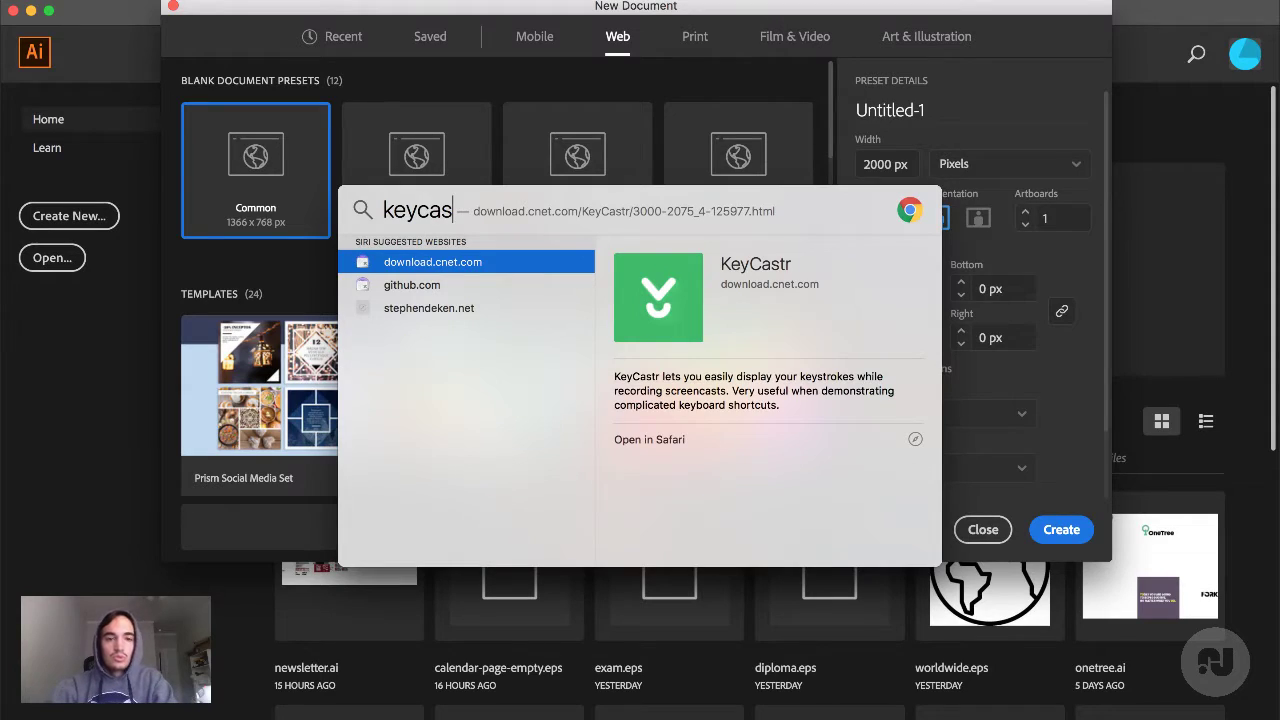
pyautogui.press('BackSpace')
pyautogui.press('BackSpace')
pyautogui.press('BackSpace')
pyautogui.press('BackSpace')
pyautogui.press('BackSpace')
pyautogui.press('BackSpace')
pyautogui.write('cast')
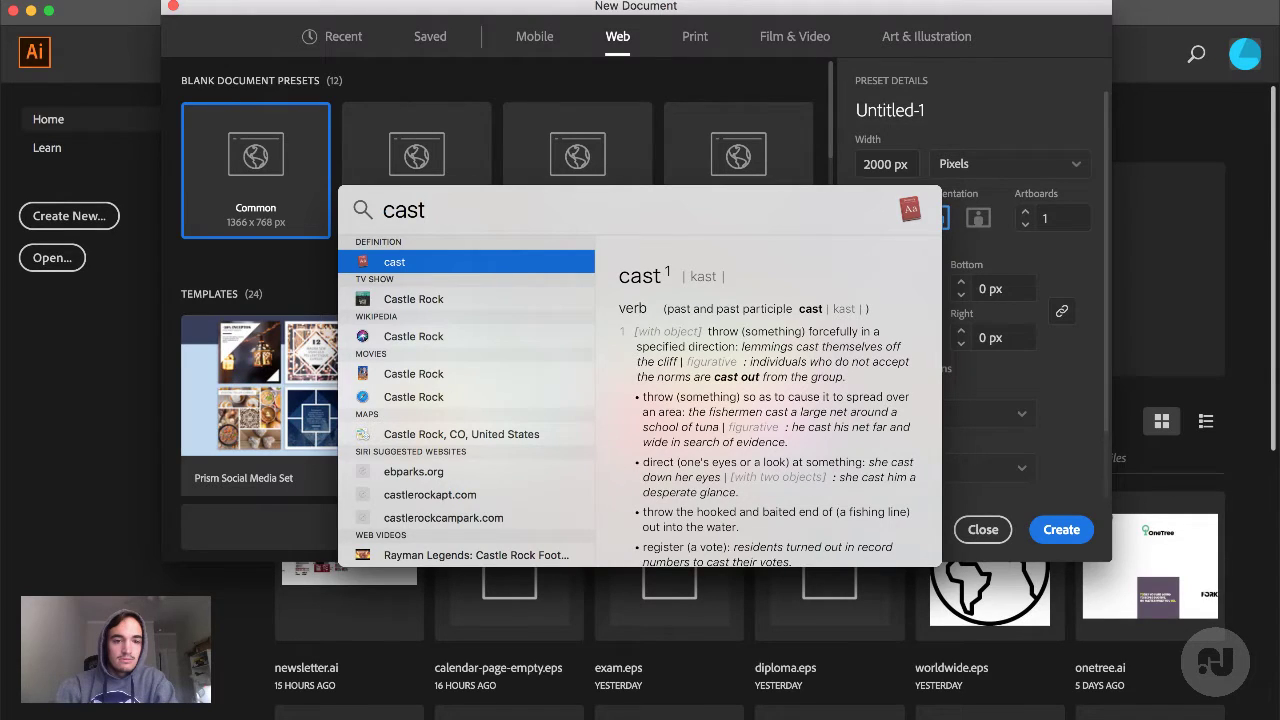
pyautogui.press('BackSpace')
pyautogui.press('BackSpace')
pyautogui.press('BackSpace')
pyautogui.press('BackSpace')
pyautogui.write('key')
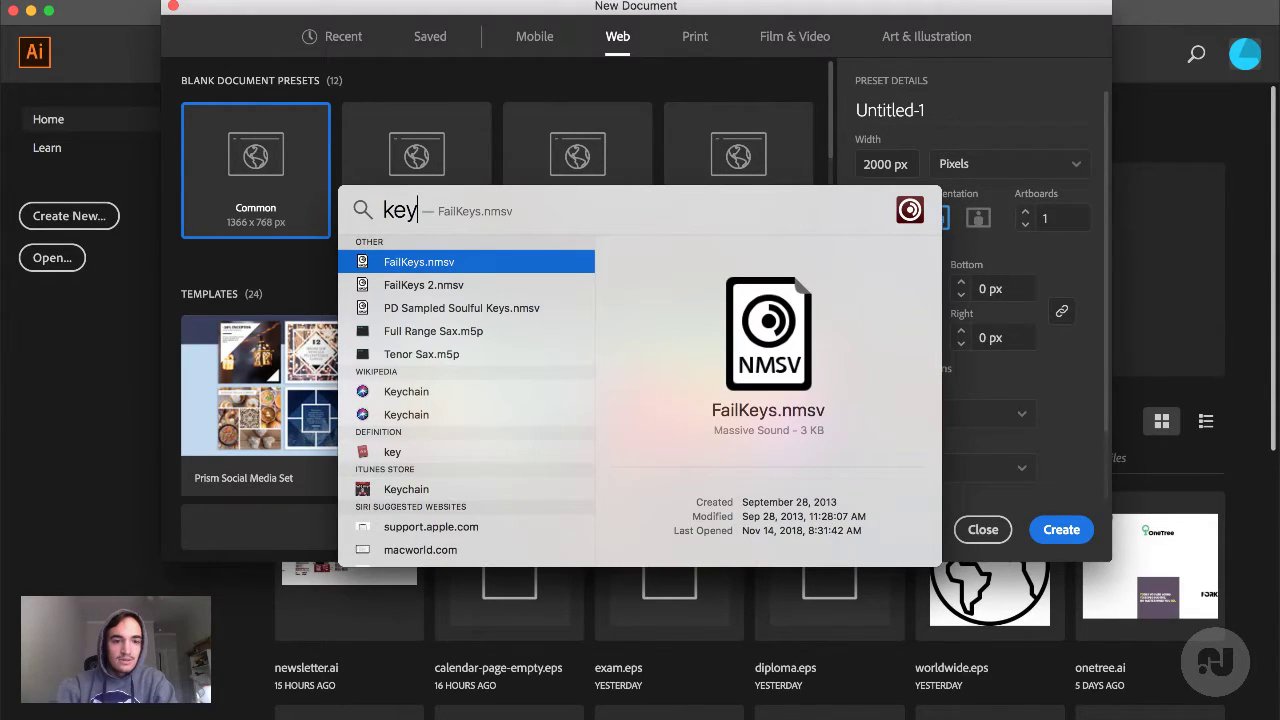
pyautogui.press('Escape')
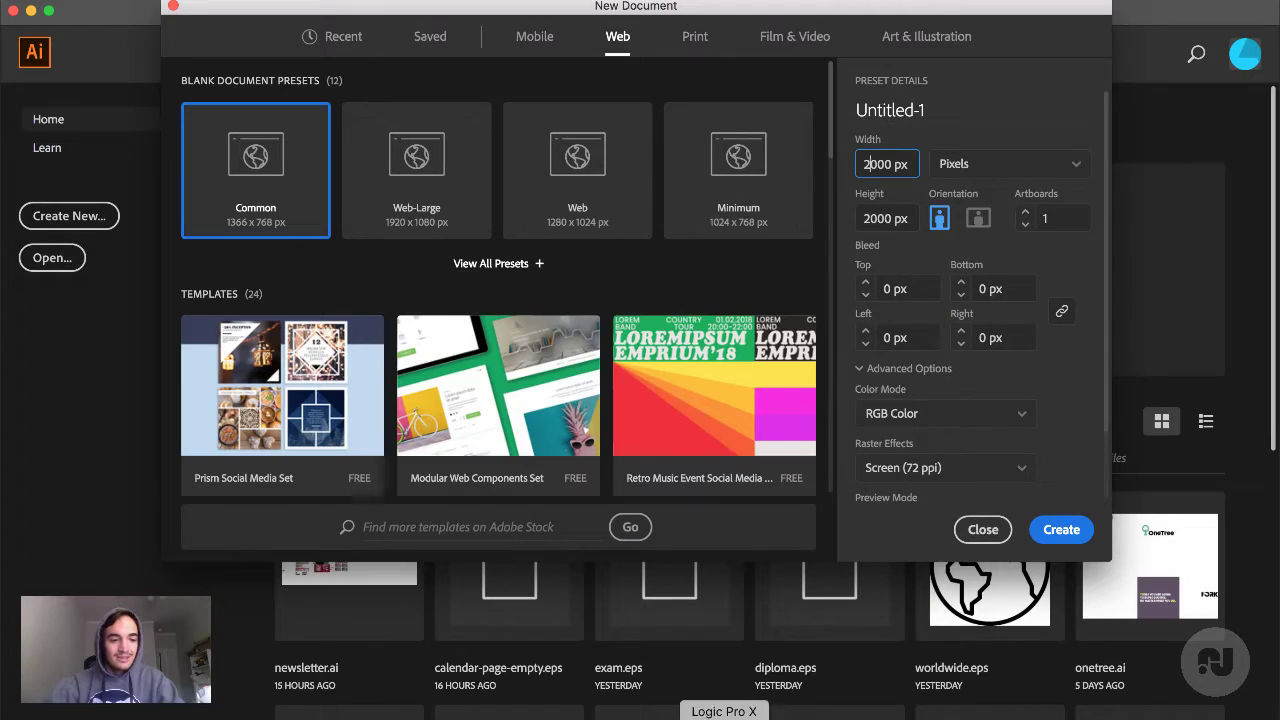
# Launch KeyCastr from the Applications folder, then close its preferences and the file browser window
pyautogui.click(25, 692)
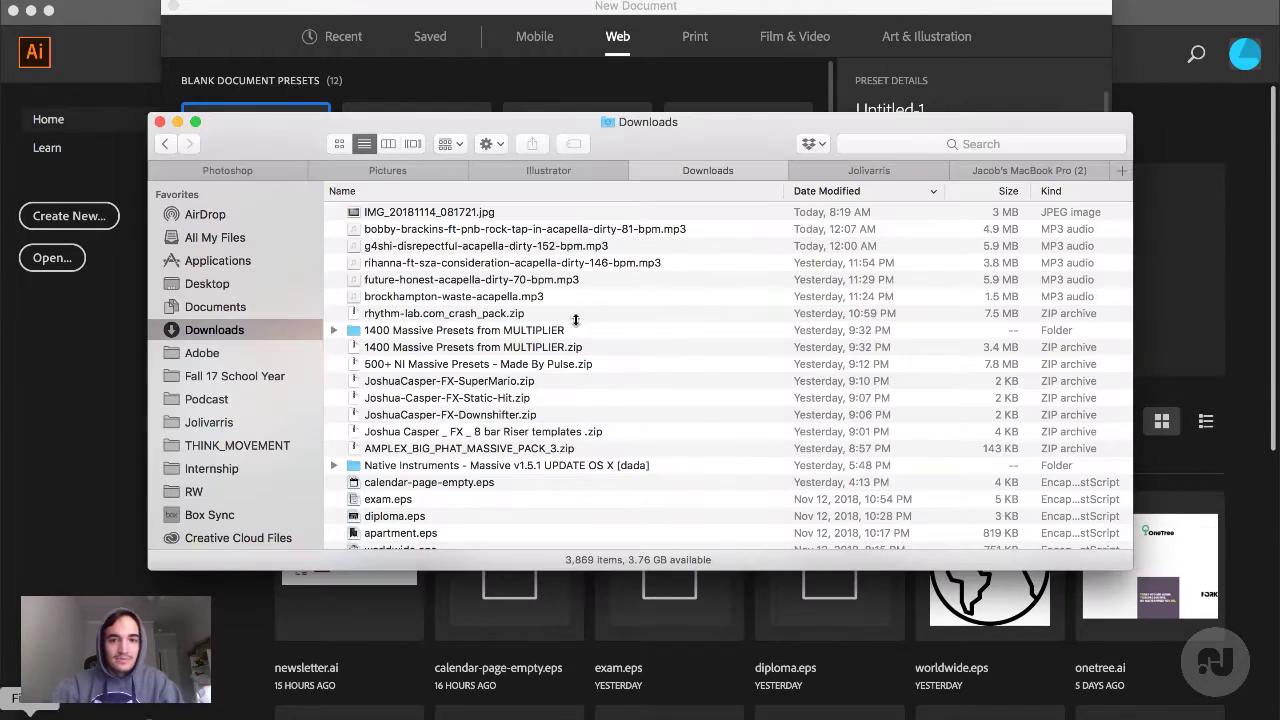
pyautogui.click(245, 268)
pyautogui.scroll(2, 563, 294)
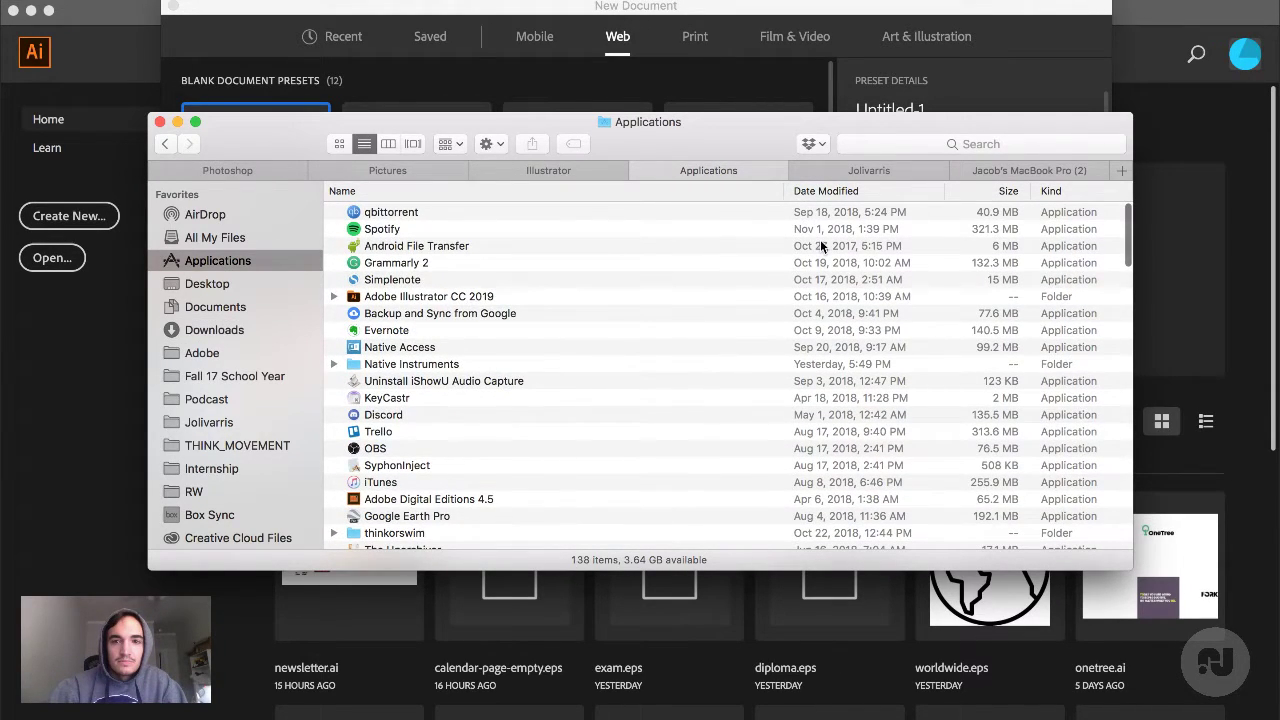
pyautogui.doubleClick(440, 399)
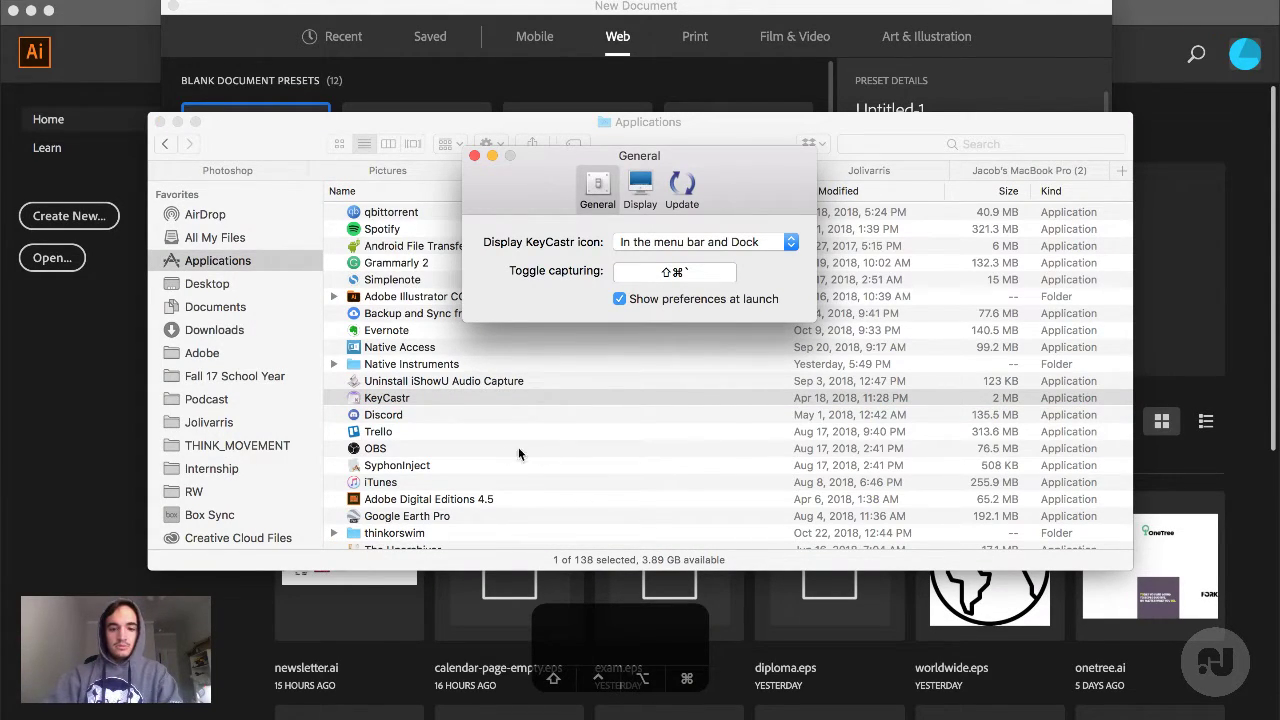
pyautogui.click(475, 156)
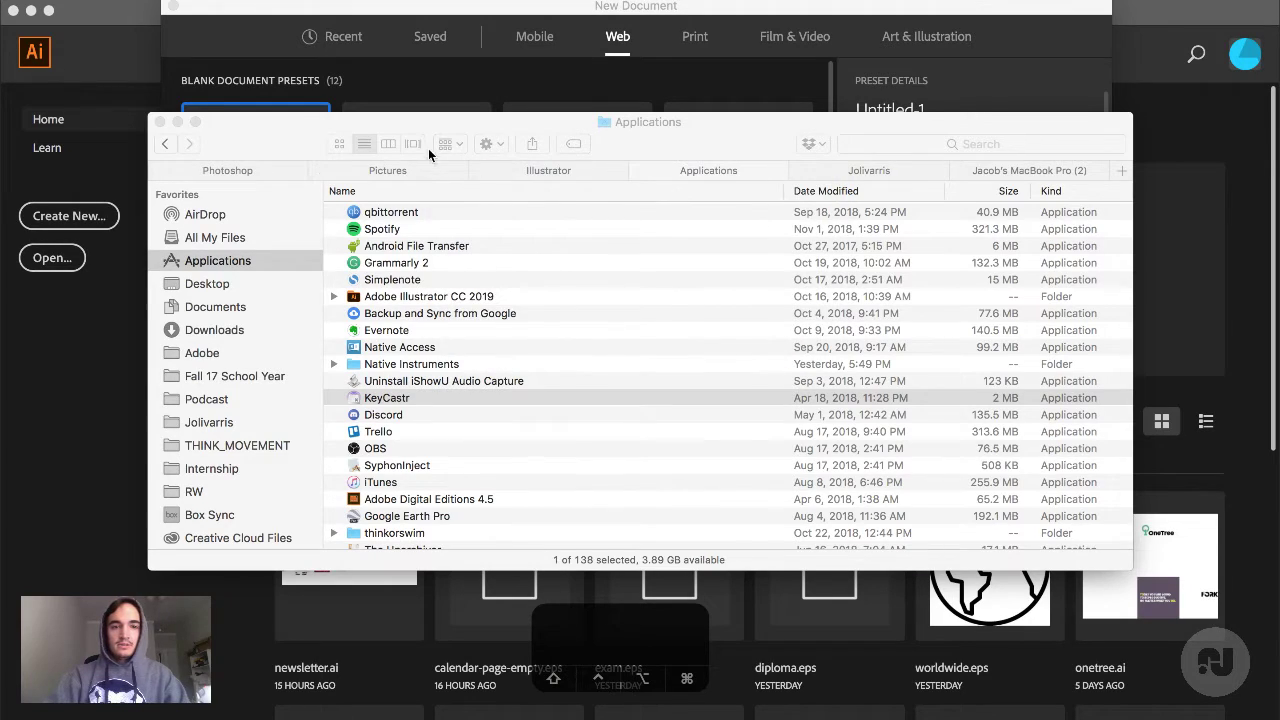
pyautogui.click(159, 121)
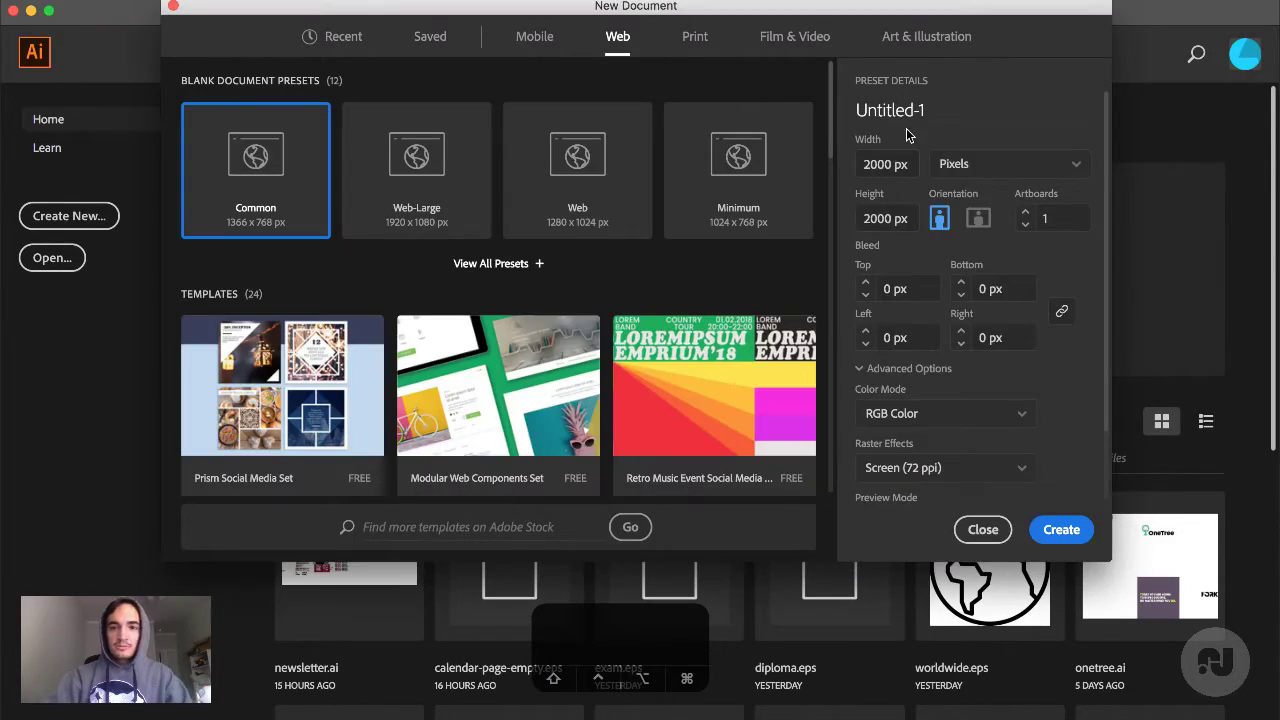
# Create a new RGB web document 2000 px wide and 2000 px high
pyautogui.click(898, 162)
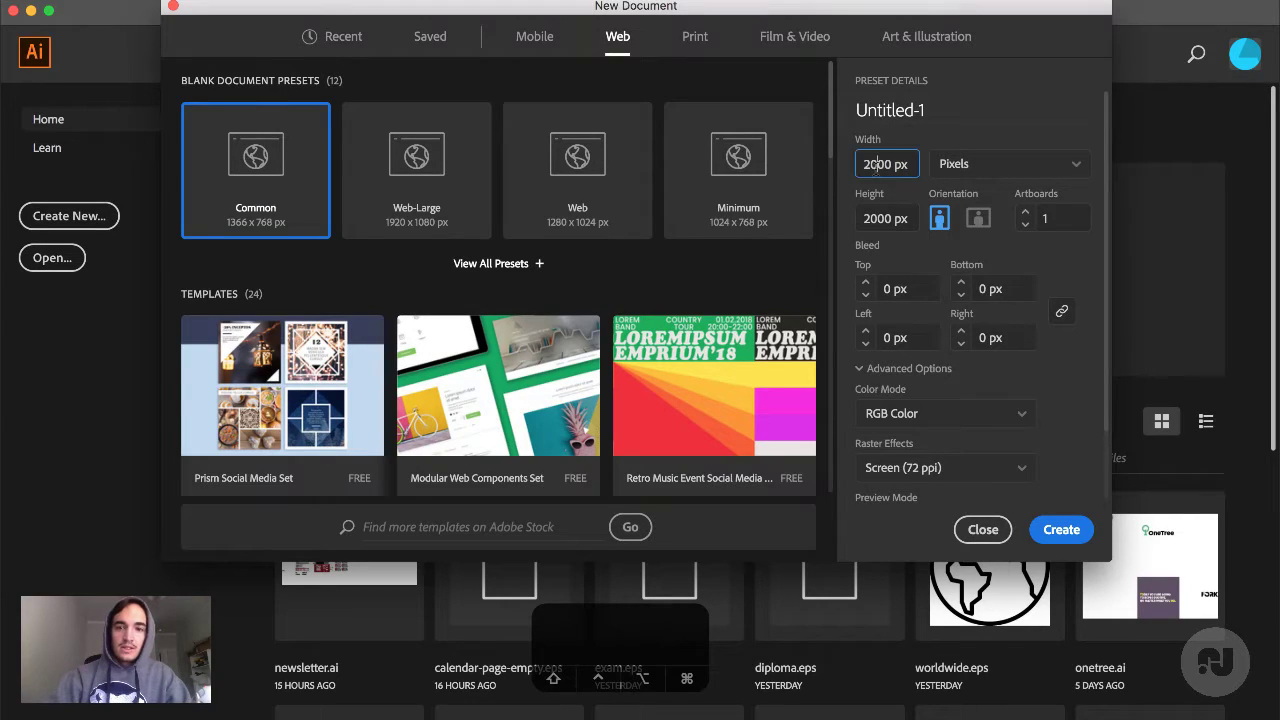
pyautogui.click(870, 218)
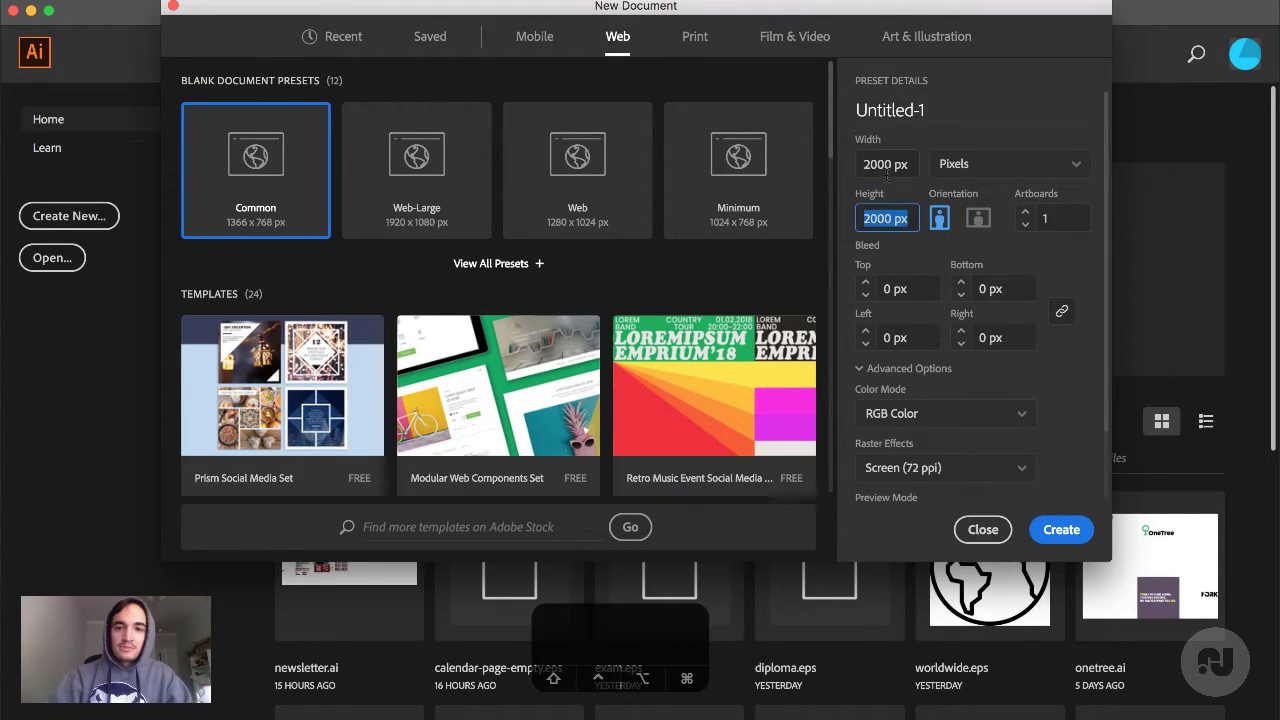
pyautogui.click(886, 172)
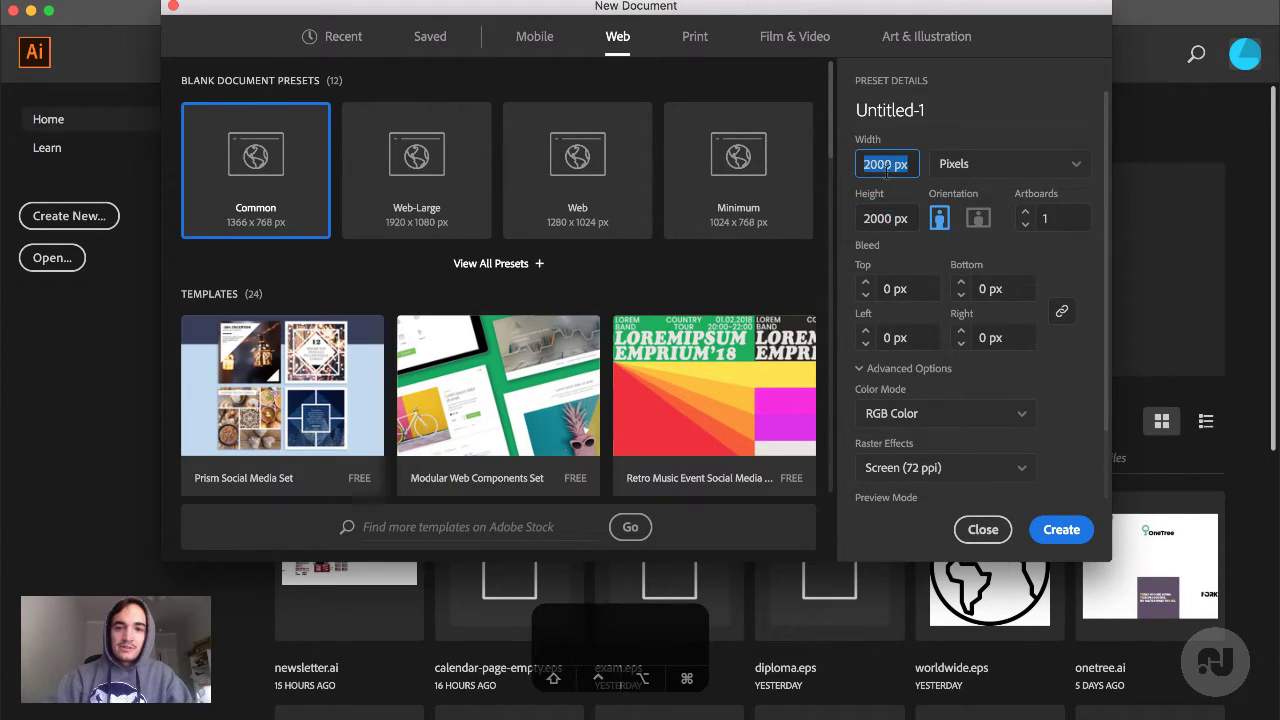
pyautogui.click(885, 218)
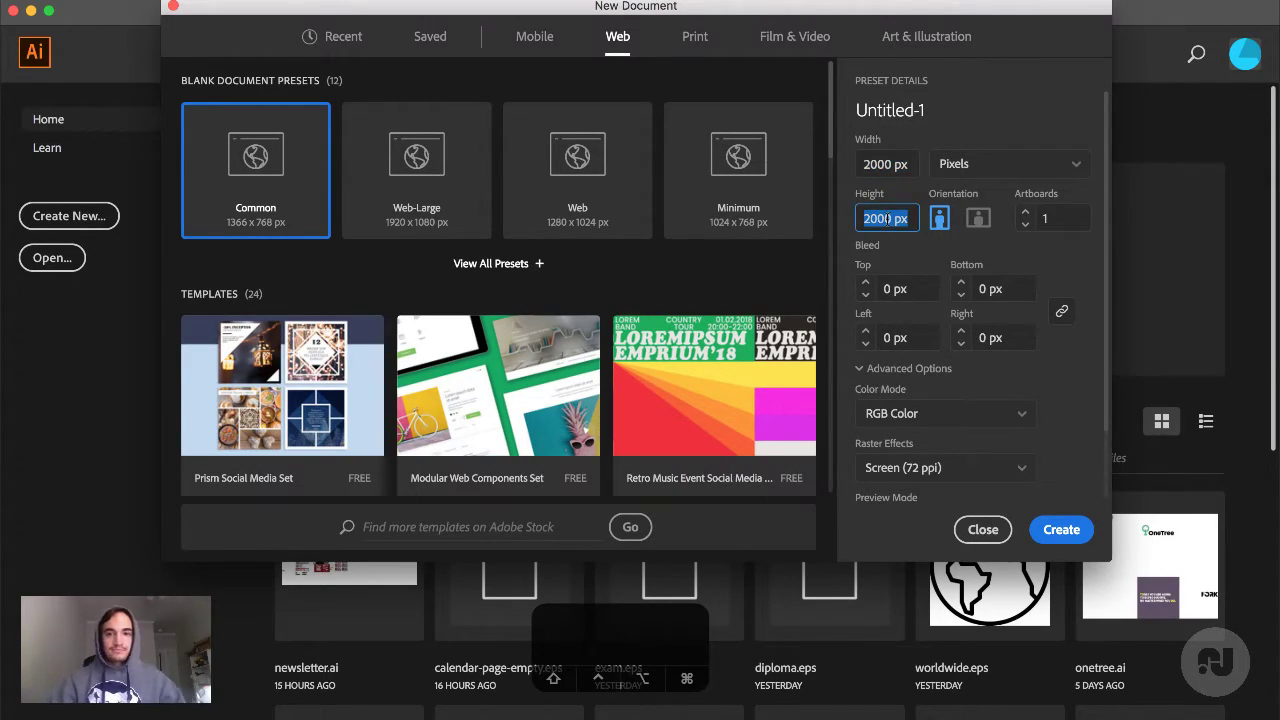
pyautogui.click(1055, 537)
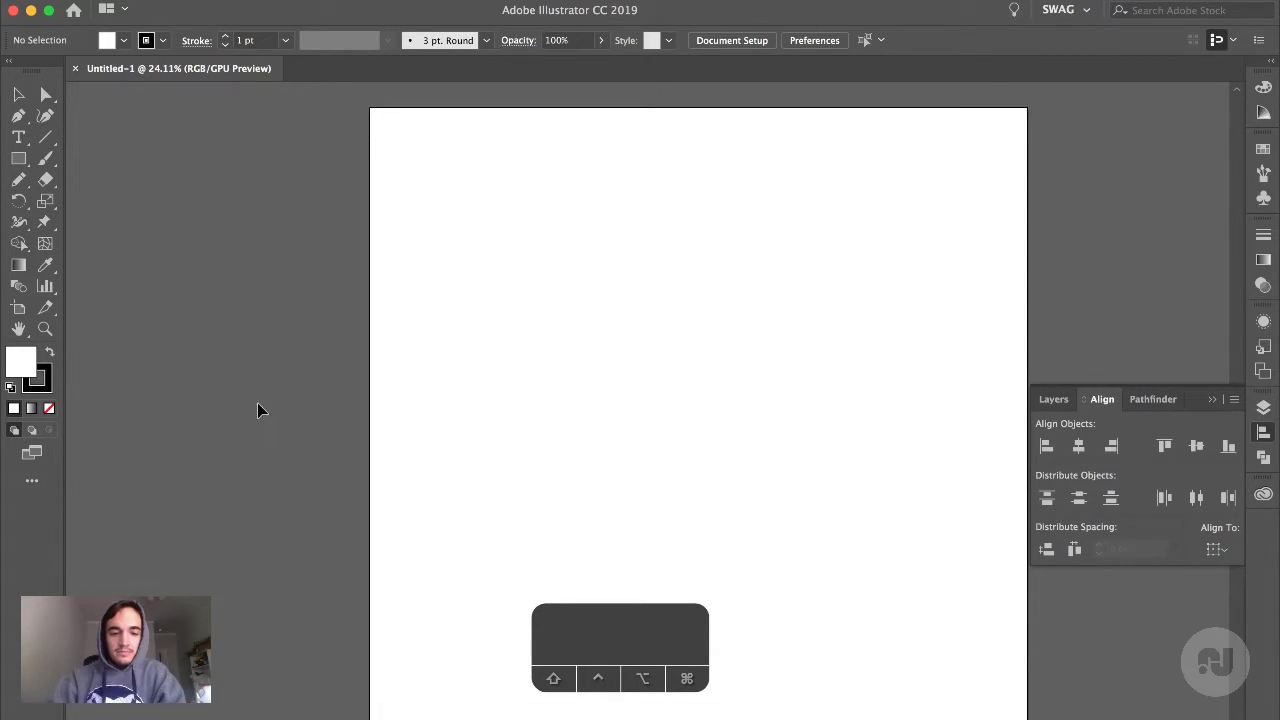
# Place the client brief screenshot from the Desktop folder into the document beside the artboard
pyautogui.scroll(-5, 414, 494)
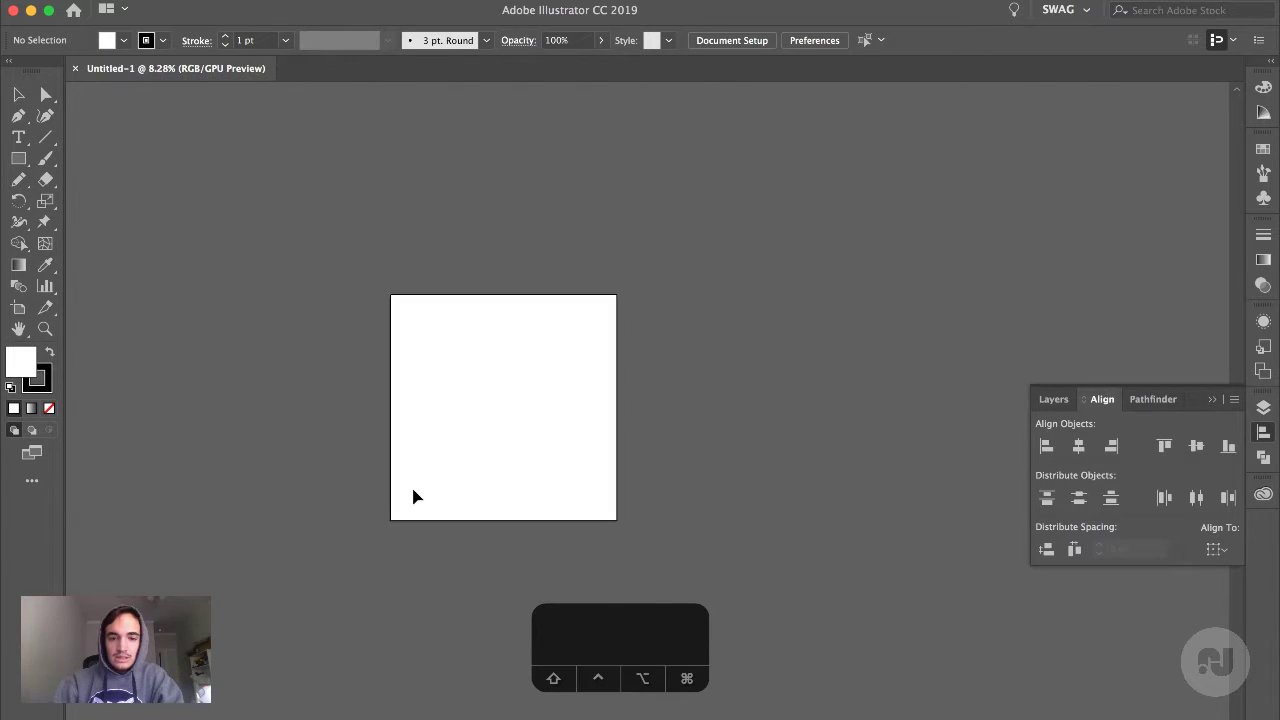
pyautogui.click(1200, 716)
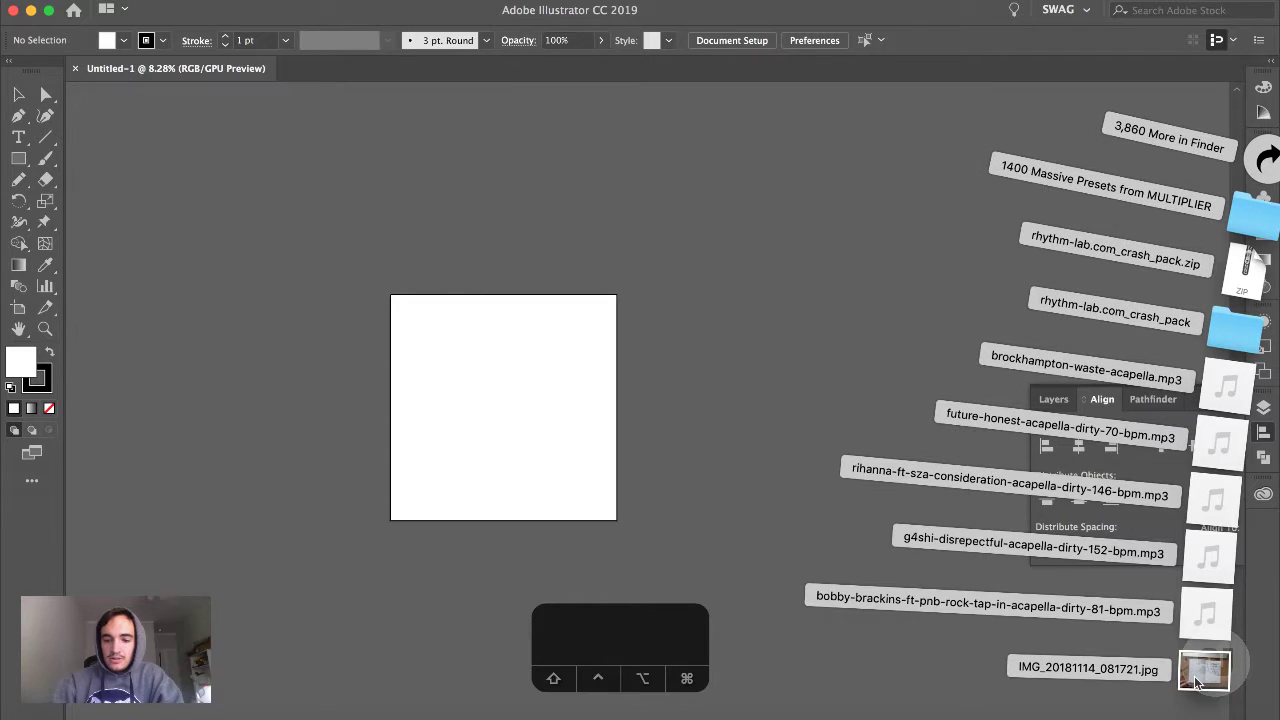
pyautogui.press('super+Tab')
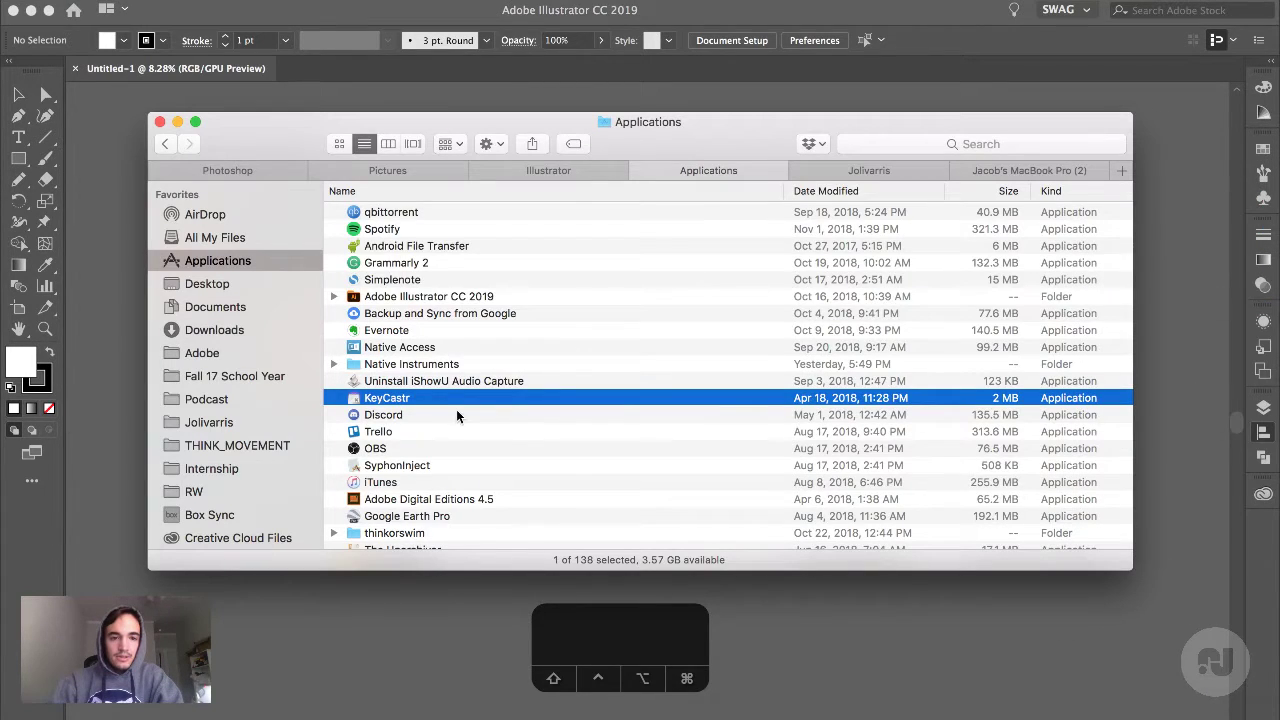
pyautogui.click(240, 304)
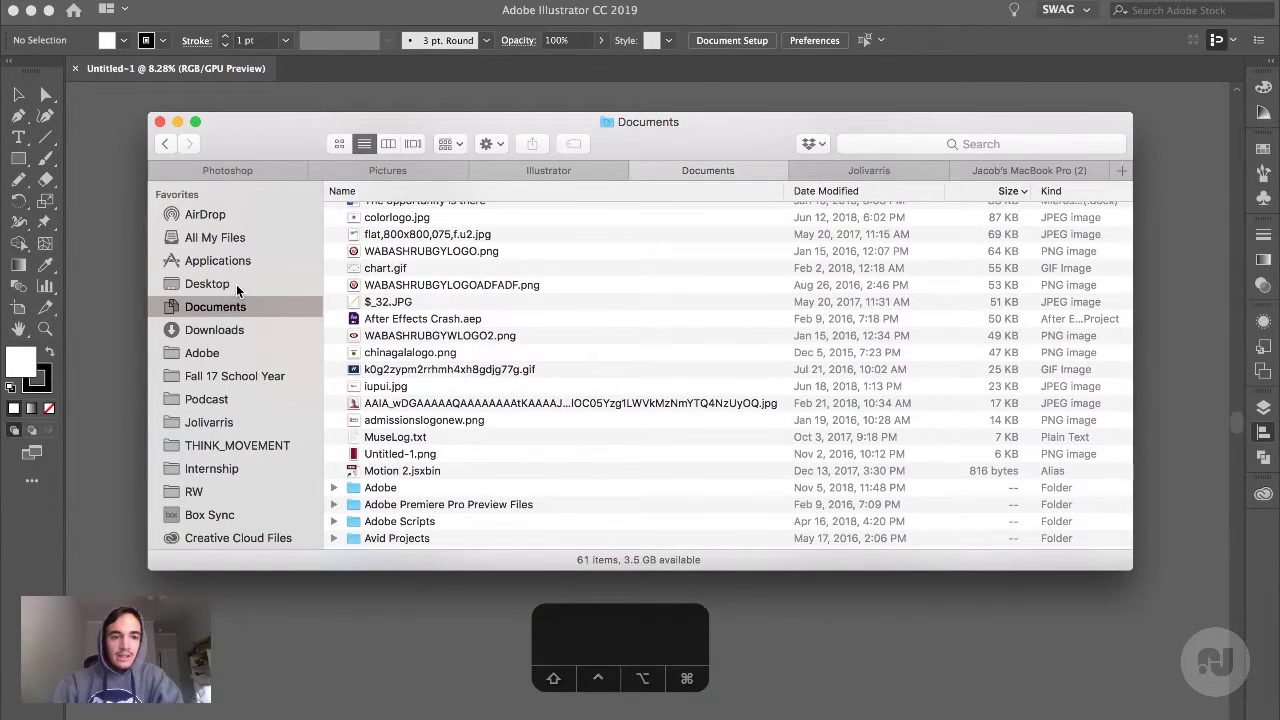
pyautogui.click(237, 285)
pyautogui.moveTo(569, 209); pyautogui.dragTo(923, 106)
pyautogui.moveTo(580, 371); pyautogui.dragTo(951, 341)
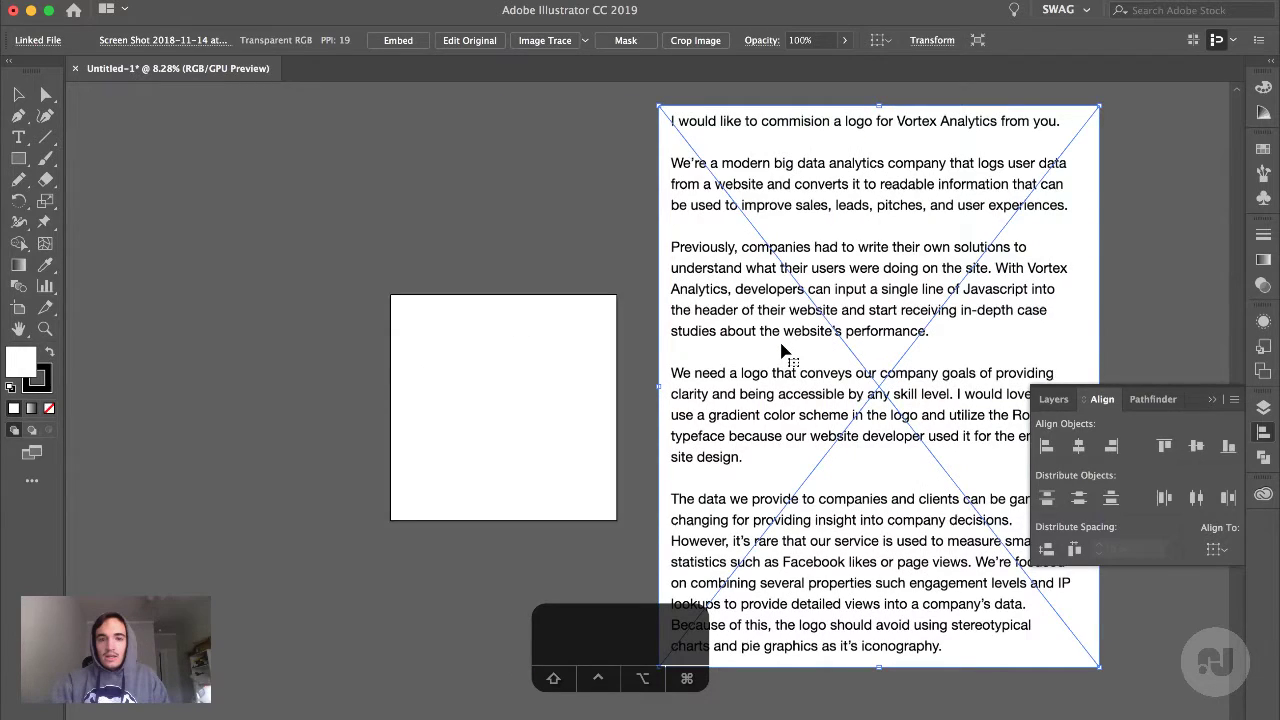
# With the Paintbrush, circle "Vortex Analytics", "modern big data analytics company", "readable information" and the list of benefits in the brief's opening
pyautogui.press('super+shift+a')
pyautogui.press('b')
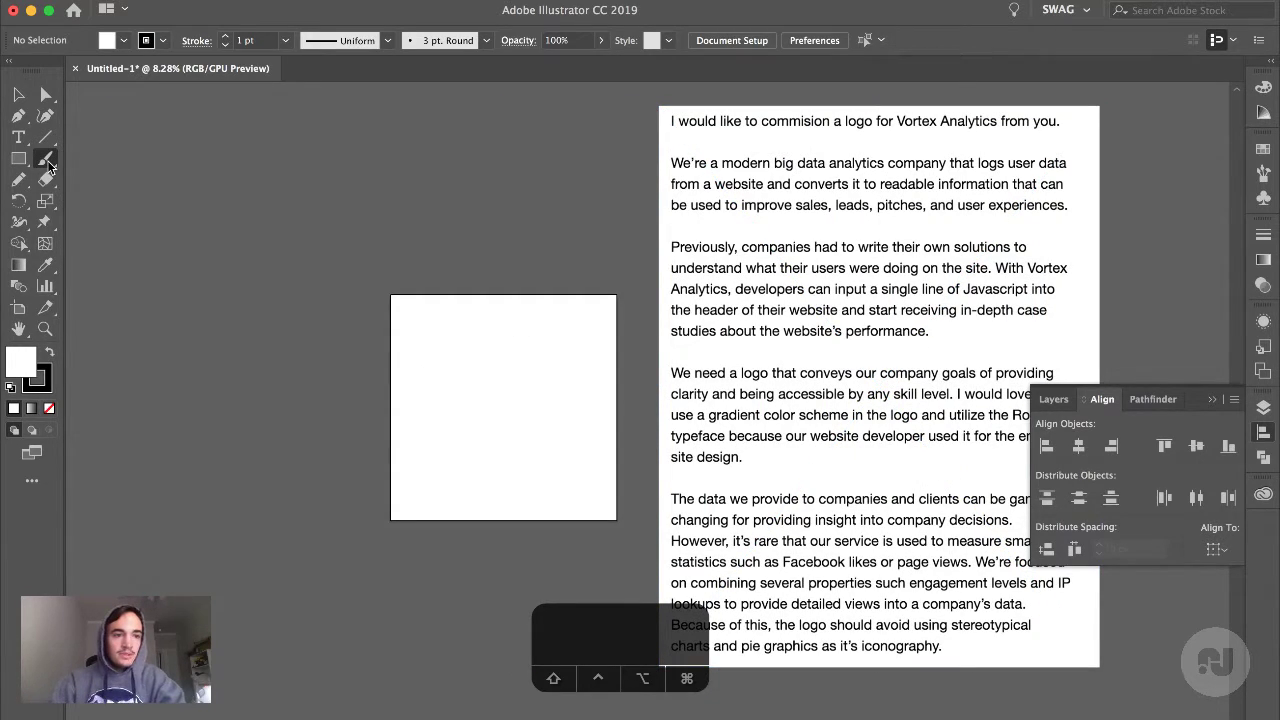
pyautogui.moveTo(1006, 104)
pyautogui.mouseDown()
pyautogui.moveTo(941, 95)
pyautogui.moveTo(897, 122)
pyautogui.moveTo(1015, 112)
pyautogui.mouseUp()
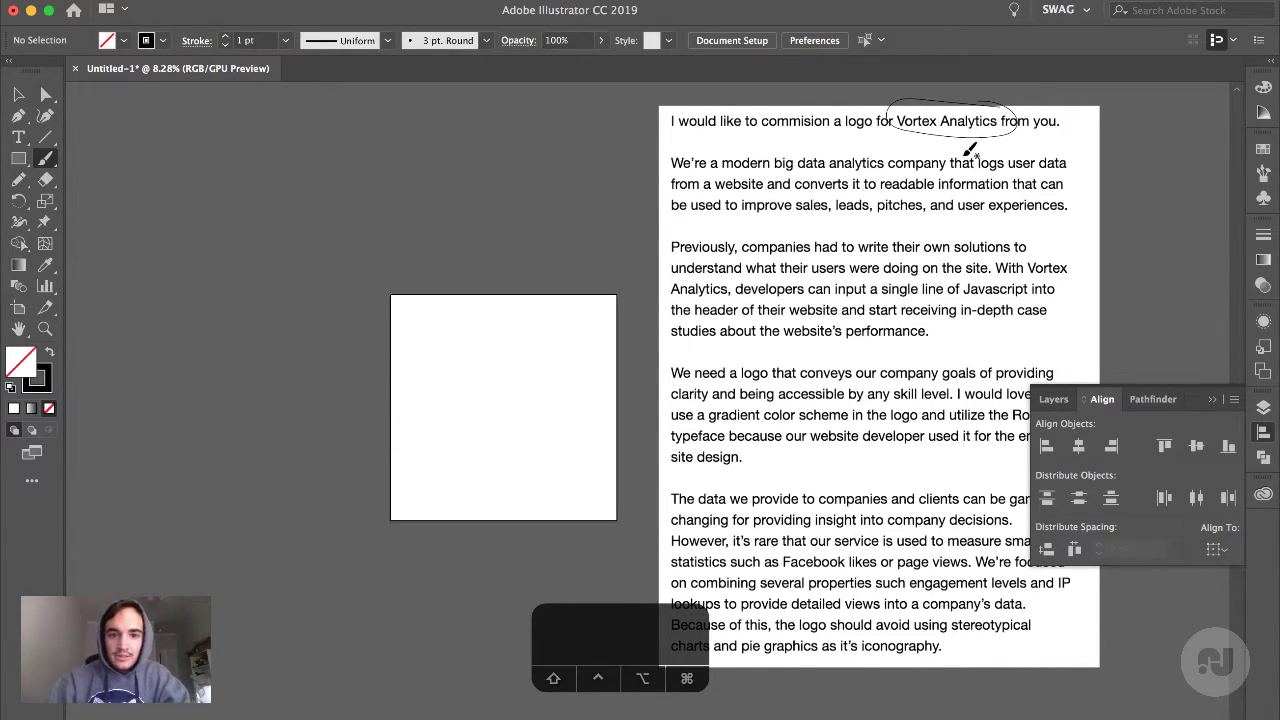
pyautogui.moveTo(724, 160)
pyautogui.mouseDown()
pyautogui.moveTo(919, 168)
pyautogui.moveTo(1071, 196)
pyautogui.moveTo(851, 190)
pyautogui.moveTo(748, 206)
pyautogui.mouseUp()
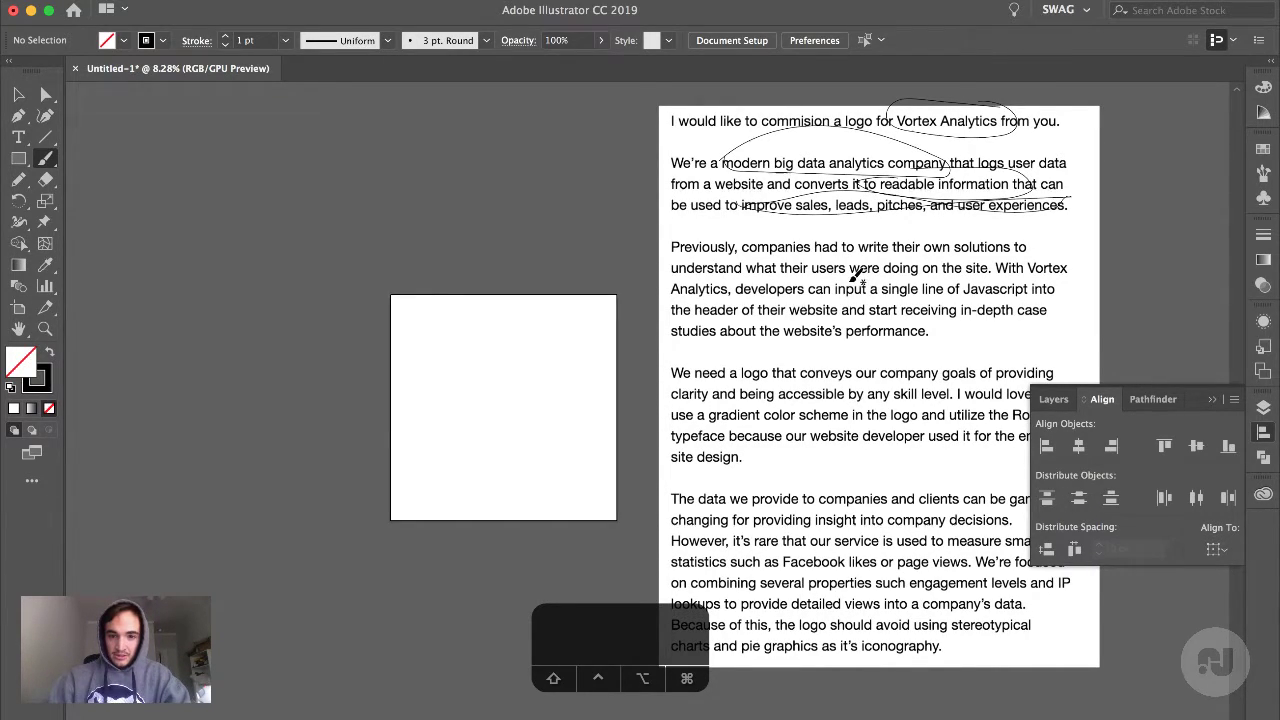
# Circle the phrases about company goals, clarity and accessibility, gradient color scheme and Roboto typeface in the brief's logo requirements paragraph
pyautogui.hscroll(5, 855, 275)
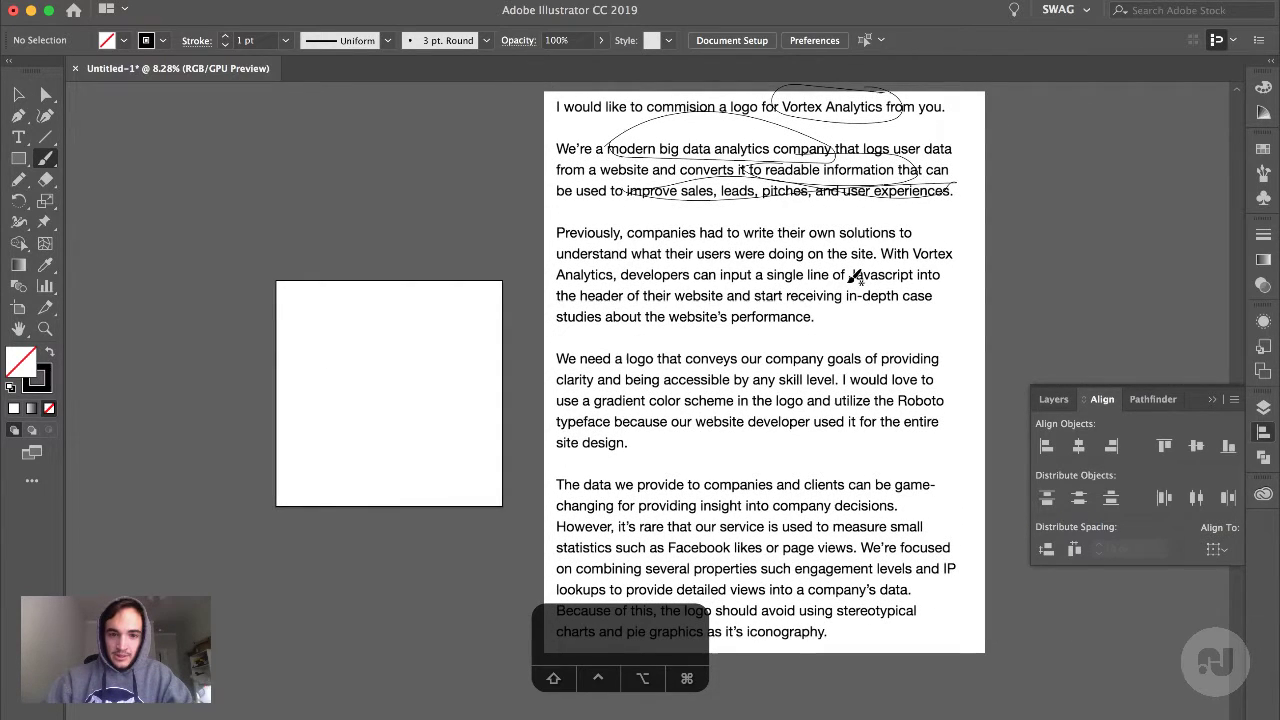
pyautogui.moveTo(686, 350)
pyautogui.mouseDown()
pyautogui.moveTo(830, 371)
pyautogui.moveTo(684, 352)
pyautogui.mouseUp()
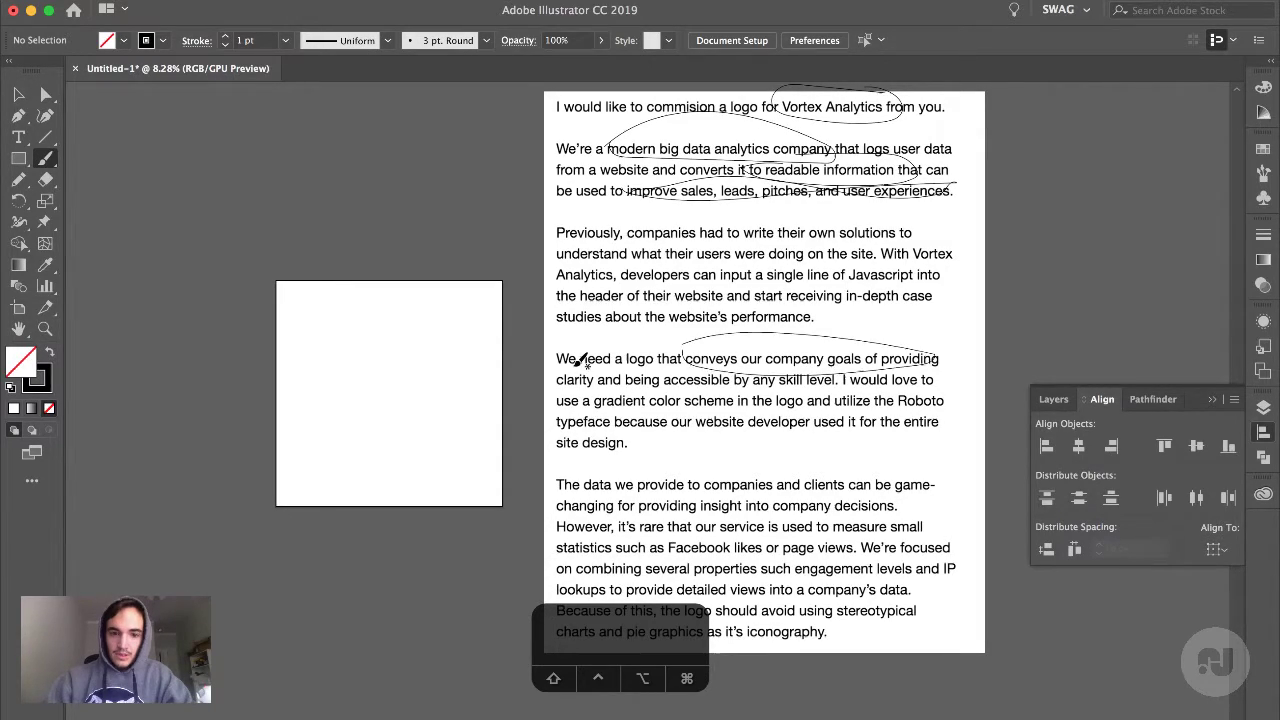
pyautogui.moveTo(578, 361)
pyautogui.mouseDown()
pyautogui.moveTo(630, 366)
pyautogui.moveTo(577, 368)
pyautogui.mouseUp()
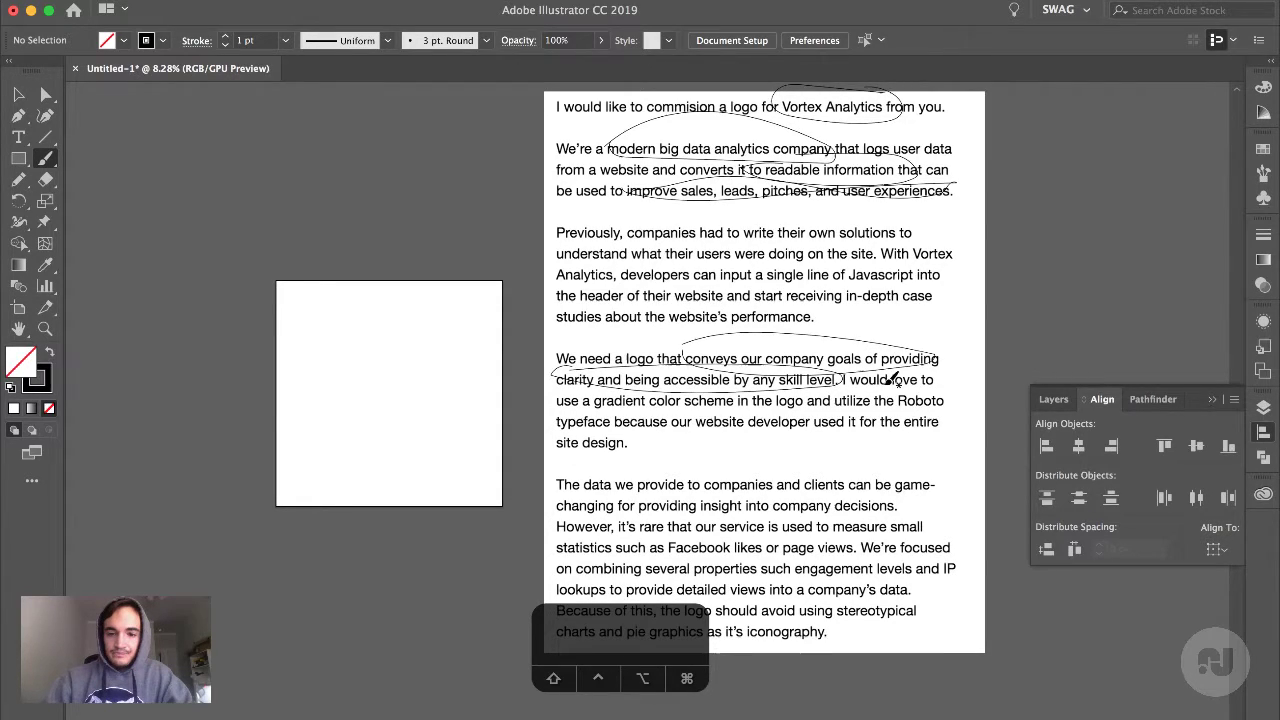
pyautogui.moveTo(595, 396)
pyautogui.mouseDown()
pyautogui.moveTo(754, 404)
pyautogui.moveTo(714, 380)
pyautogui.moveTo(618, 388)
pyautogui.moveTo(560, 416)
pyautogui.moveTo(556, 432)
pyautogui.moveTo(724, 412)
pyautogui.moveTo(886, 429)
pyautogui.moveTo(958, 414)
pyautogui.moveTo(905, 380)
pyautogui.mouseUp()
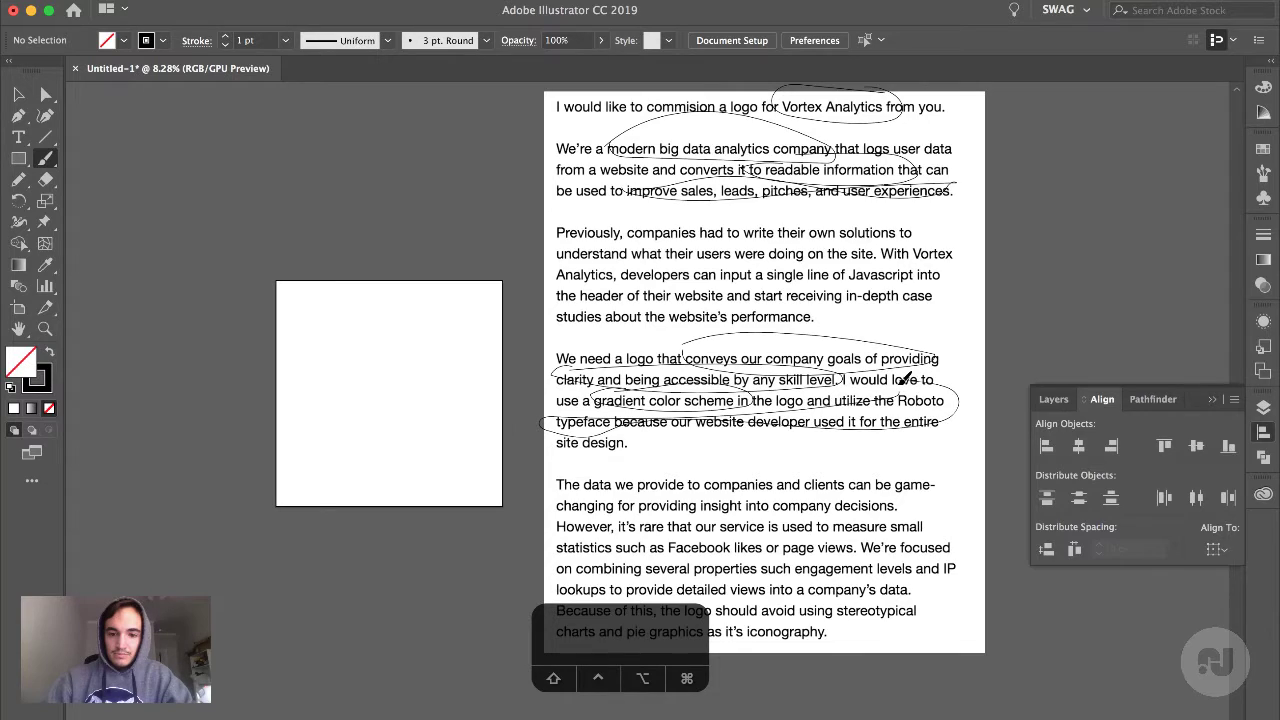
# Circle the brief's last sentence about avoiding stereotypical charts and pie graphics, then return to the Selection tool
pyautogui.scroll(-3, 905, 380)
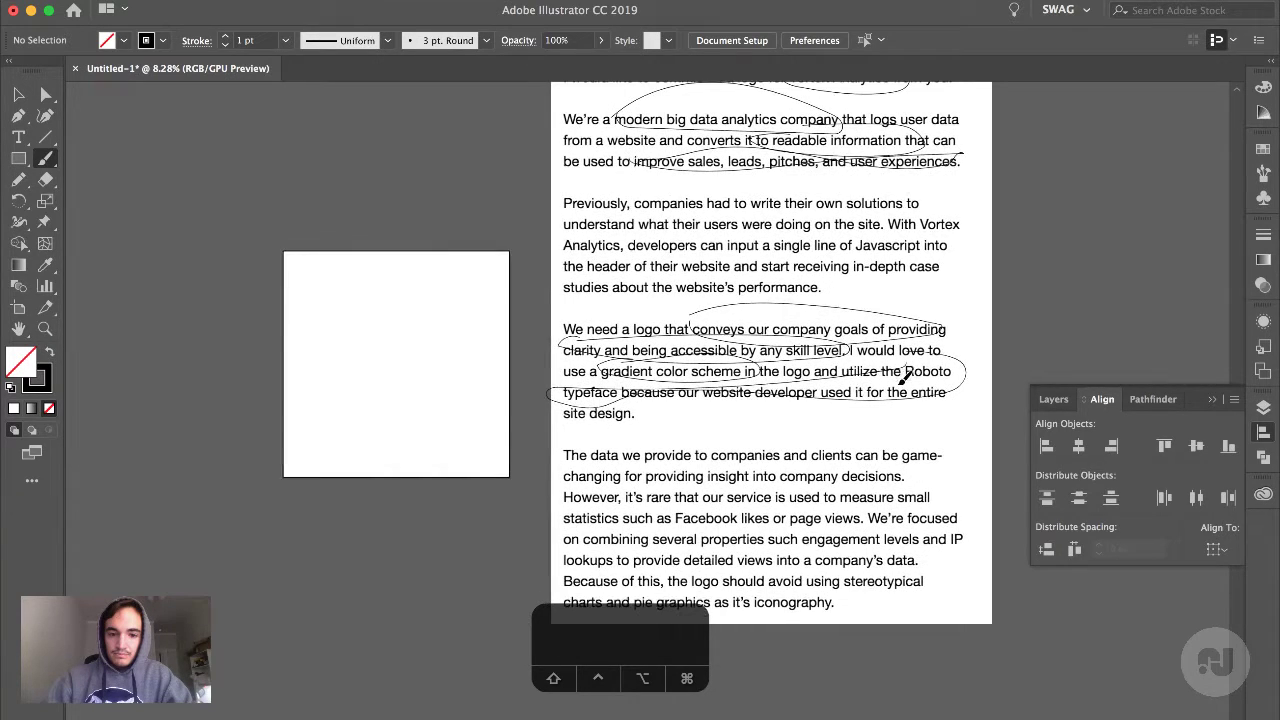
pyautogui.scroll(-5, 810, 530)
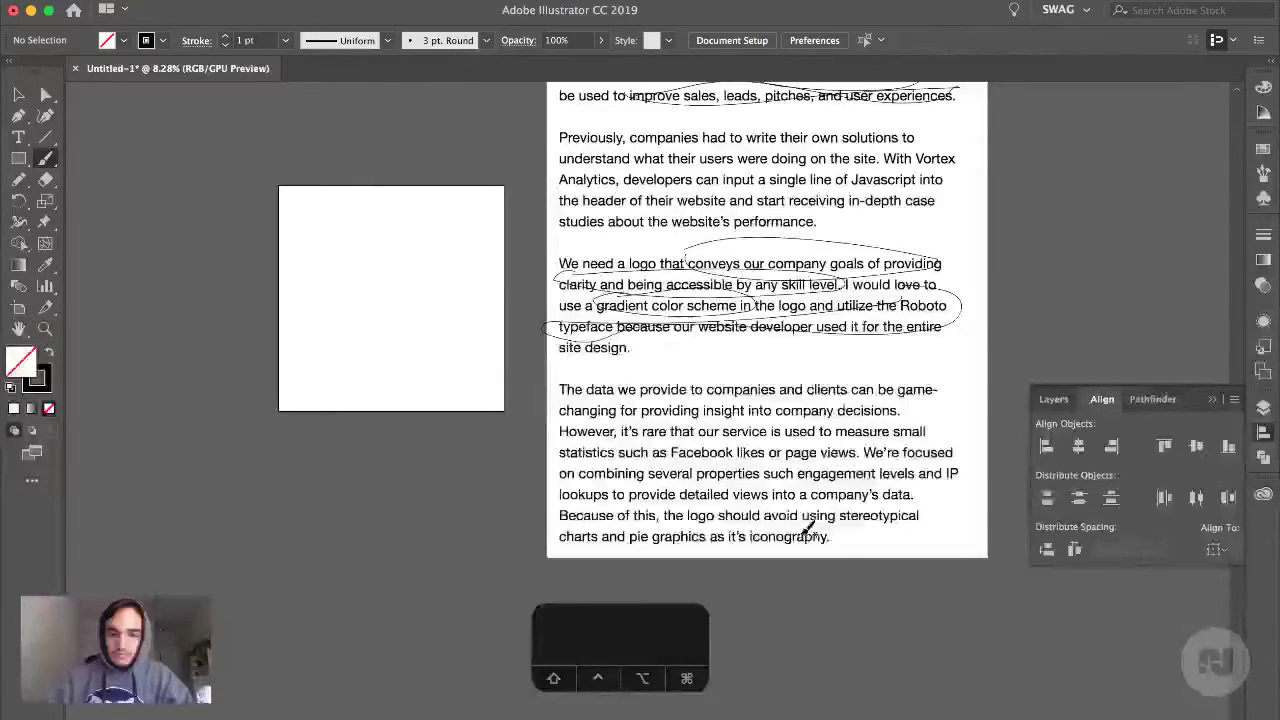
pyautogui.moveTo(915, 508)
pyautogui.mouseDown()
pyautogui.moveTo(560, 568)
pyautogui.moveTo(675, 505)
pyautogui.moveTo(713, 505)
pyautogui.mouseUp()
pyautogui.scroll(2, 713, 505)
pyautogui.hscroll(-2, 713, 505)
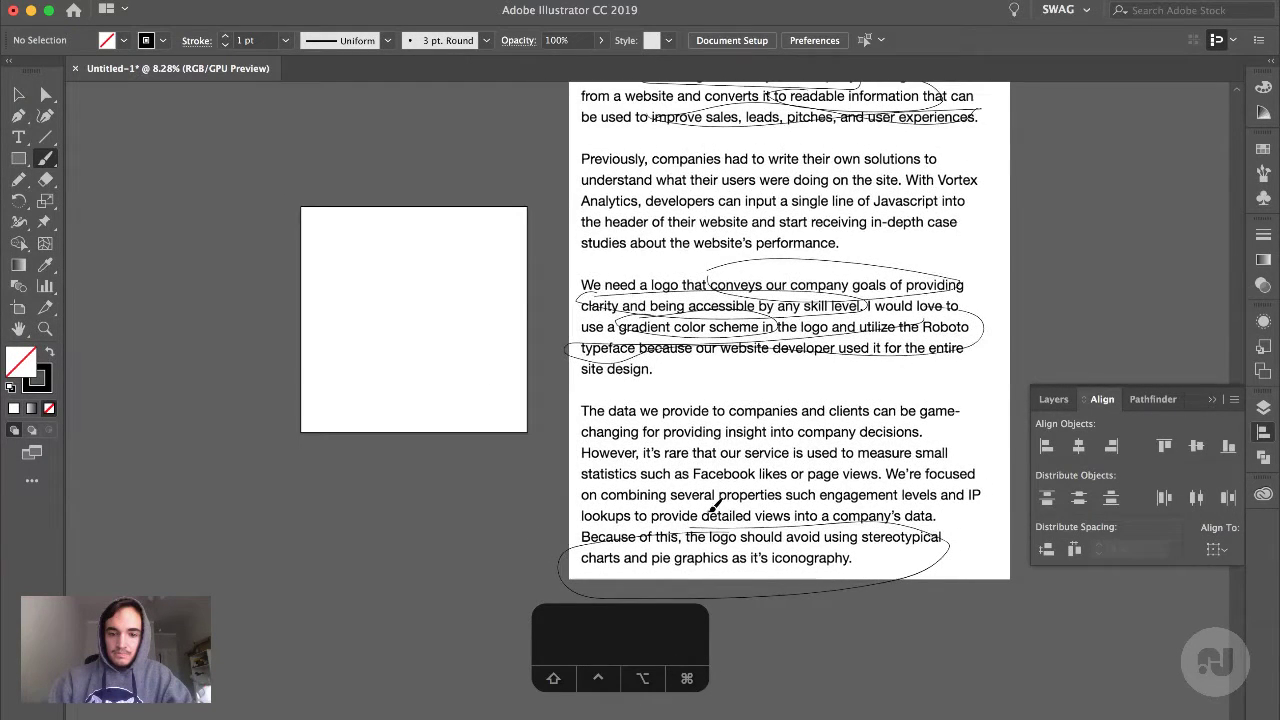
pyautogui.scroll(5, 713, 505)
pyautogui.hscroll(-4, 713, 505)
pyautogui.press('v')
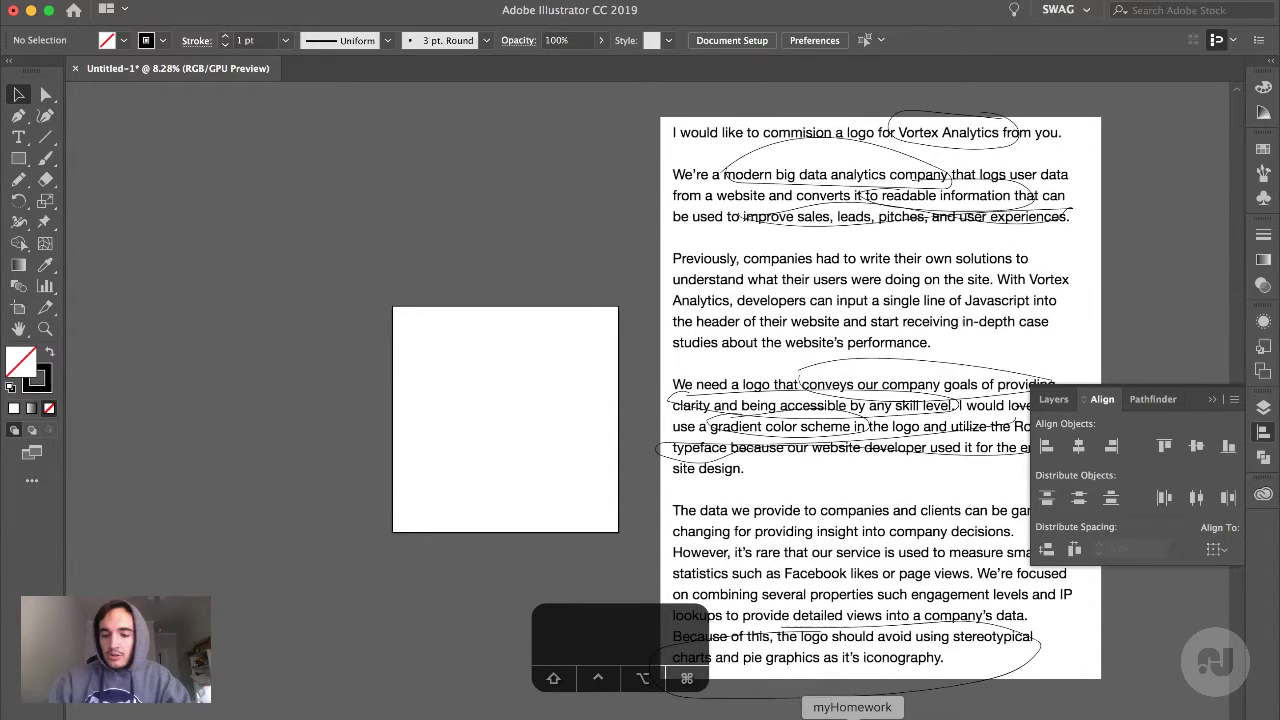
# Switch to the web browser and bring up the YouTube Music playlist
pyautogui.click(1174, 712)
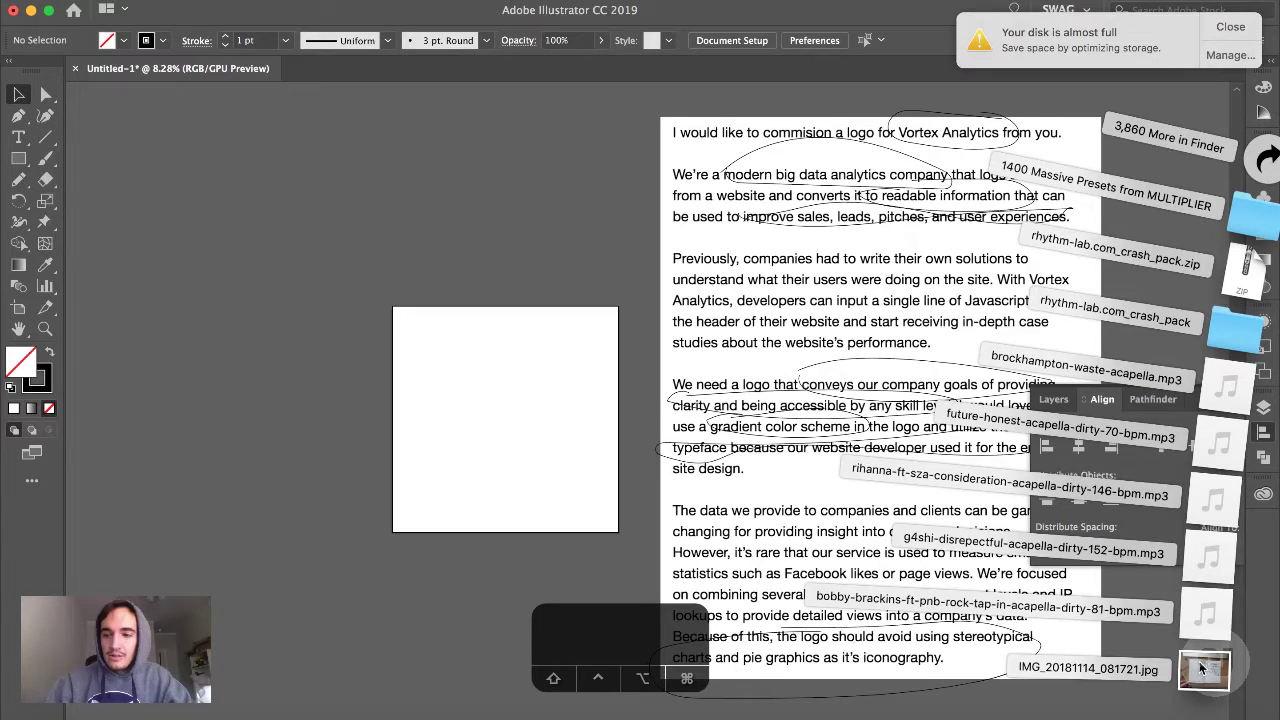
pyautogui.click(1203, 668)
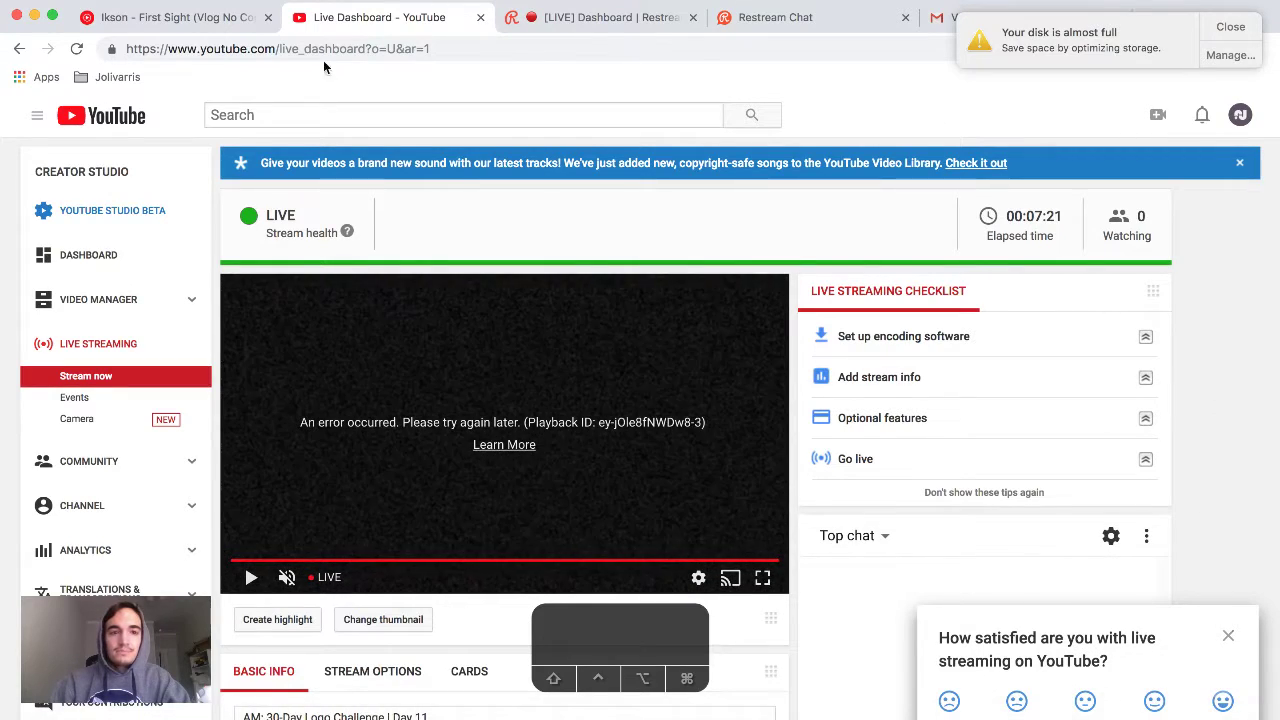
pyautogui.hotkey('ctrl', 'shift', 'Tab')
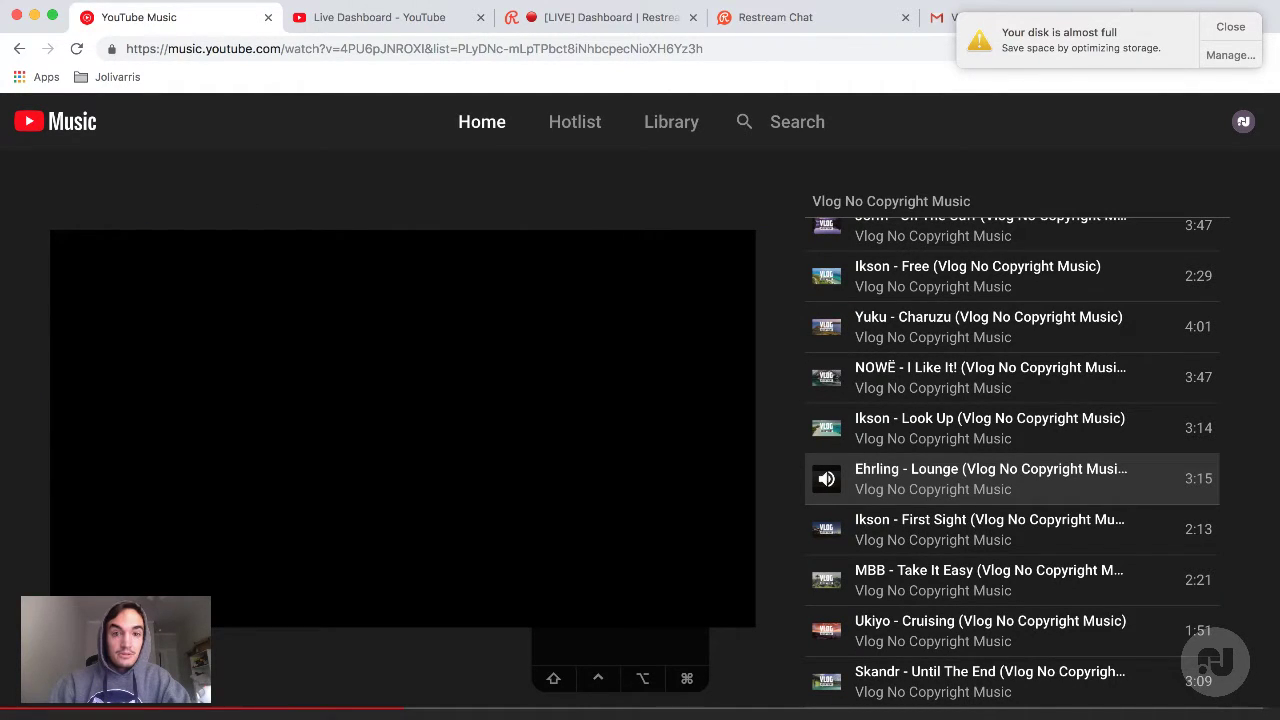
# Skip ahead in the music playlist to the track "MBB - Take It Easy"
pyautogui.press('j')
pyautogui.press('j')
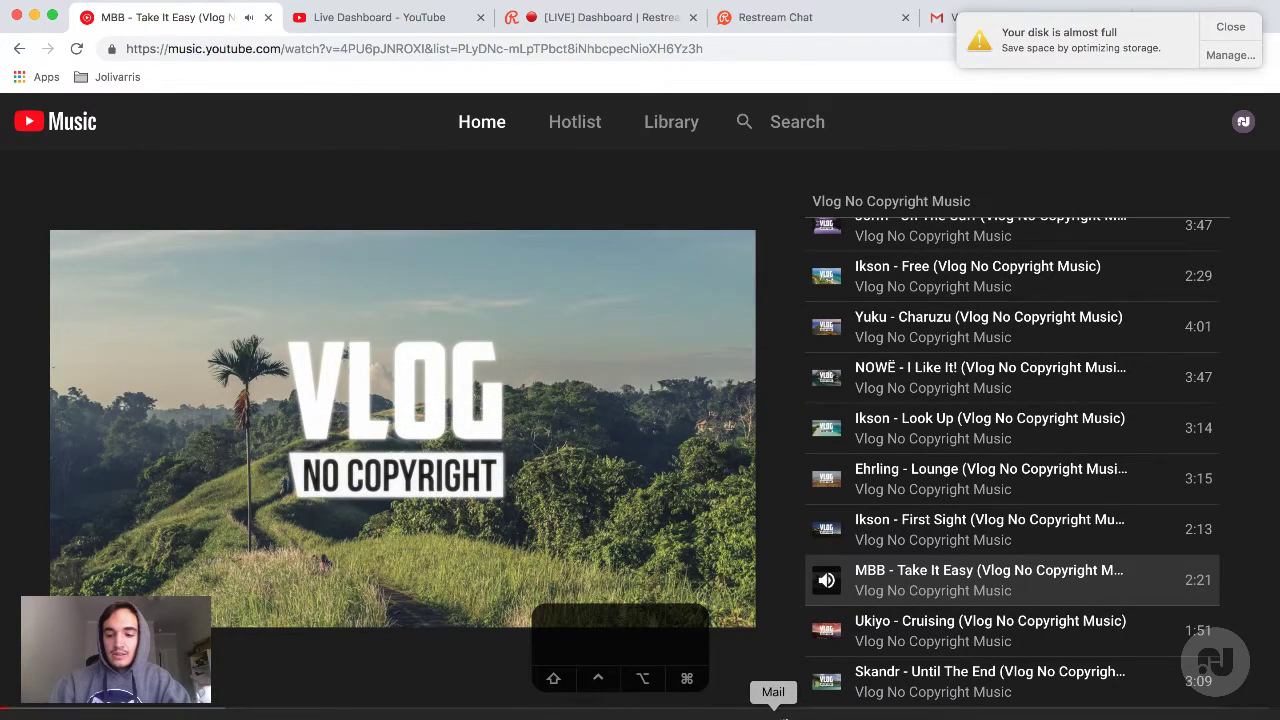
# Switch back to Illustrator and place the notebook photo IMG_20181114_081721.jpg from Downloads beside the brief
pyautogui.click(412, 712)
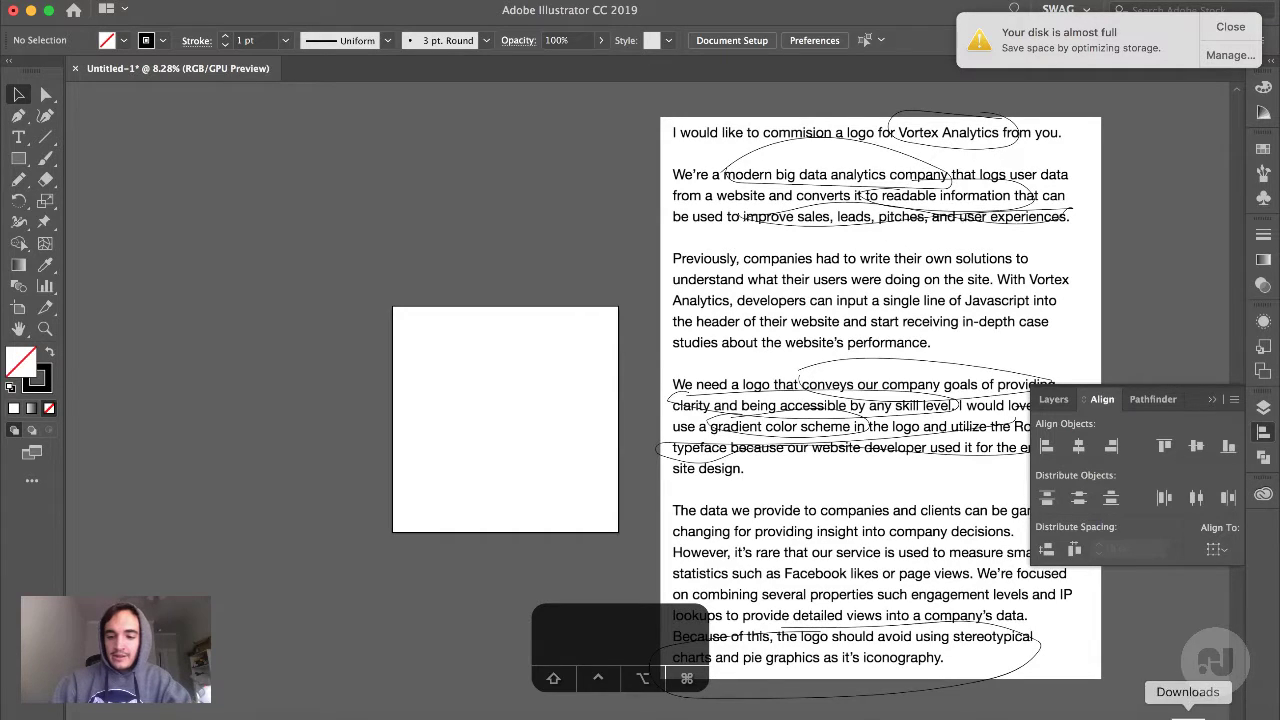
pyautogui.click(1188, 712)
pyautogui.moveTo(1199, 658); pyautogui.dragTo(240, 428)
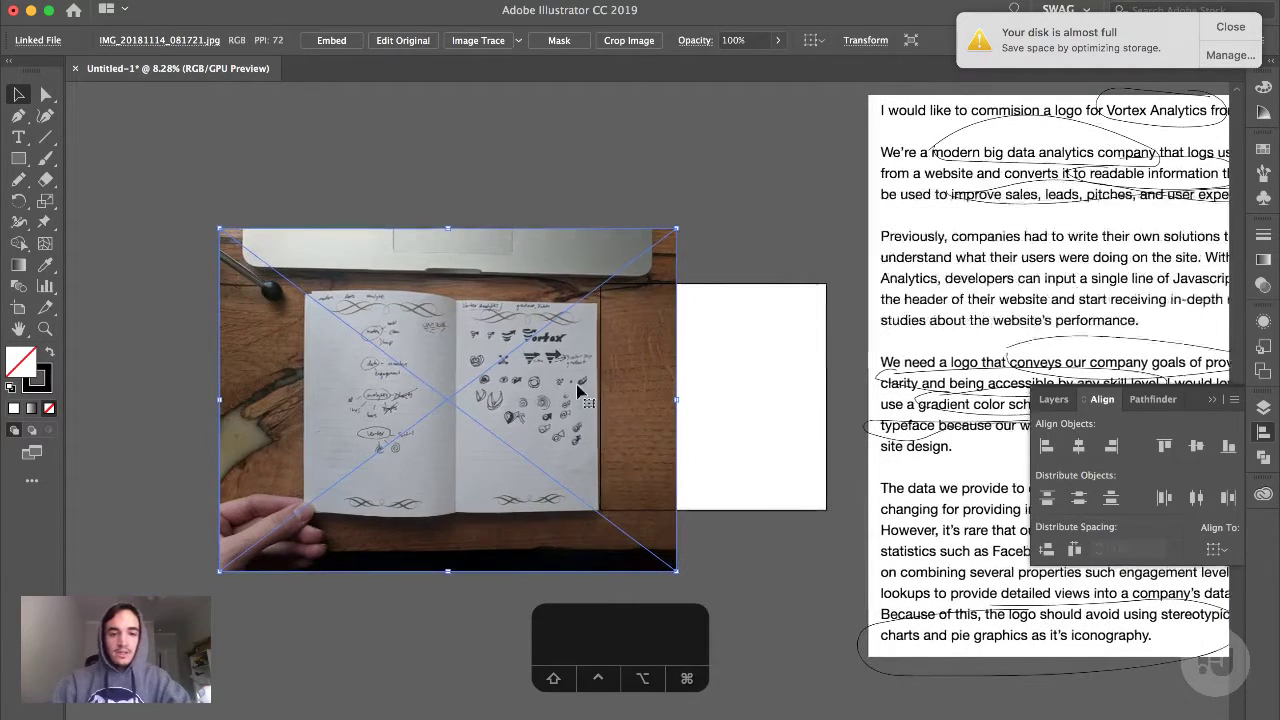
# Examine the word-association notes for modern, data, analytics and vortex on the notebook photo's left page
pyautogui.scroll(3, 580, 390)
pyautogui.hscroll(-4, 578, 390)
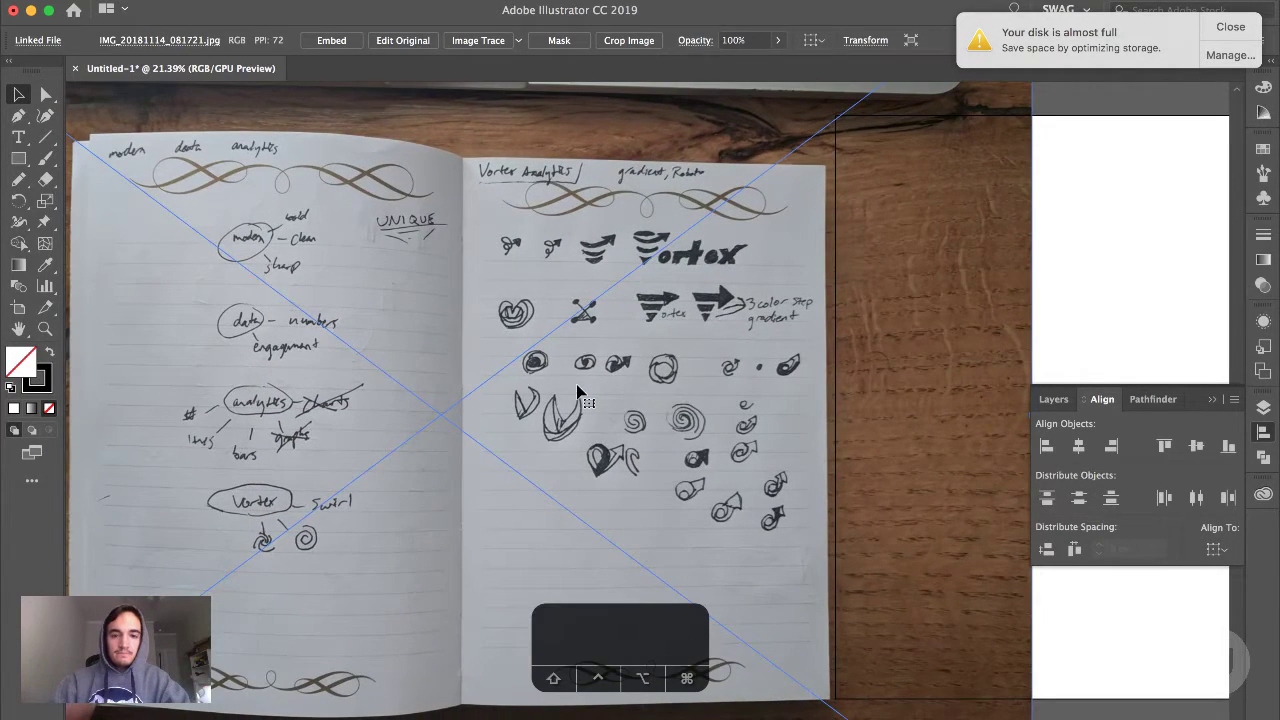
pyautogui.scroll(2, 578, 390)
pyautogui.hscroll(-3, 578, 390)
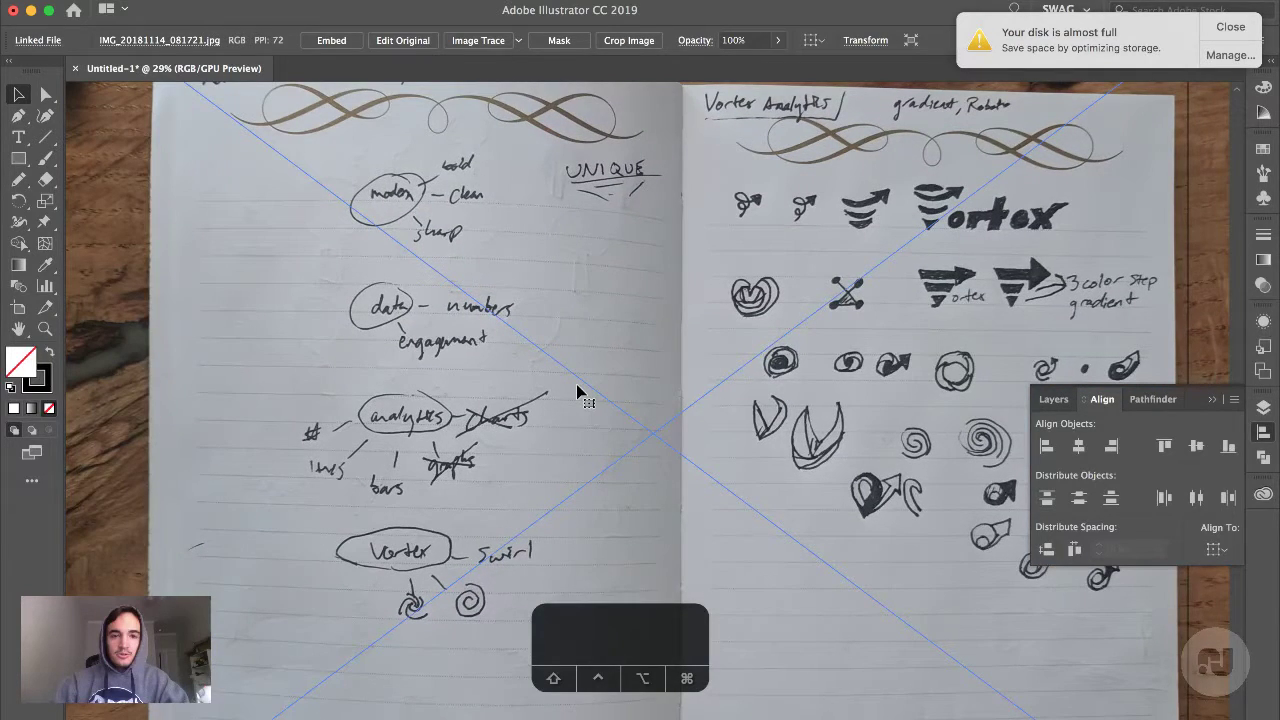
pyautogui.scroll(1, 578, 390)
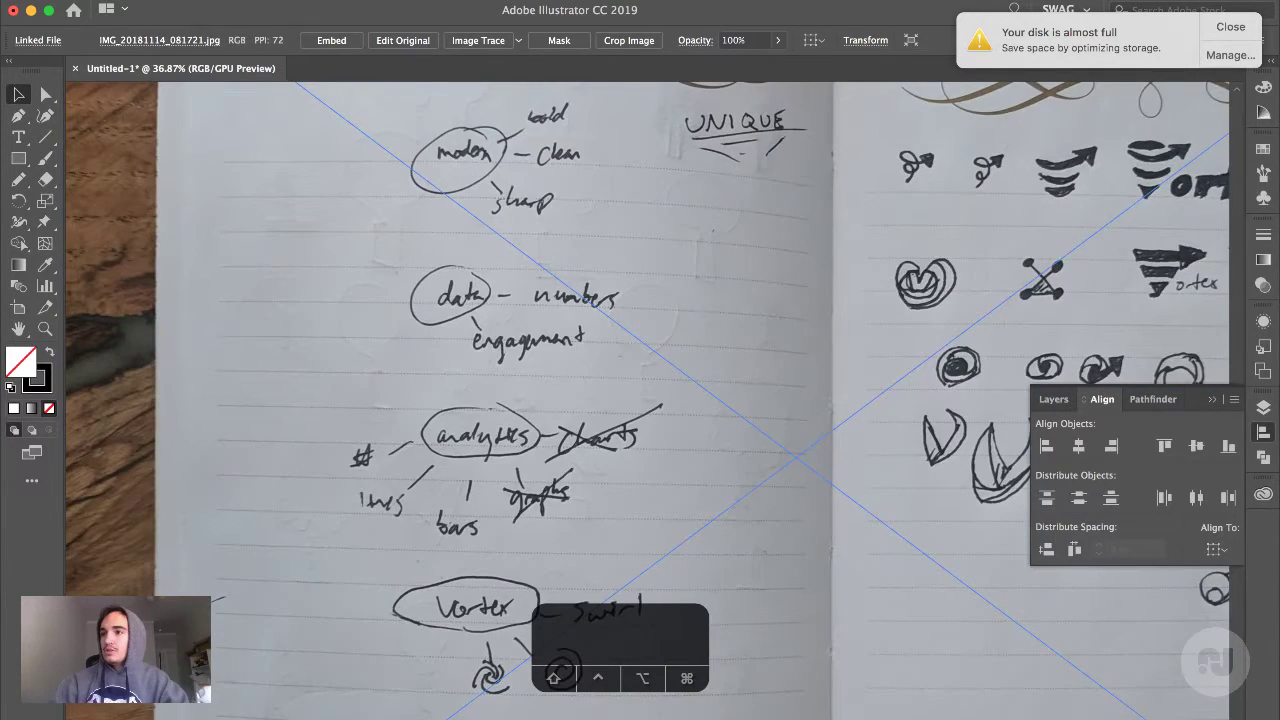
pyautogui.hotkey('shift', 'F7')
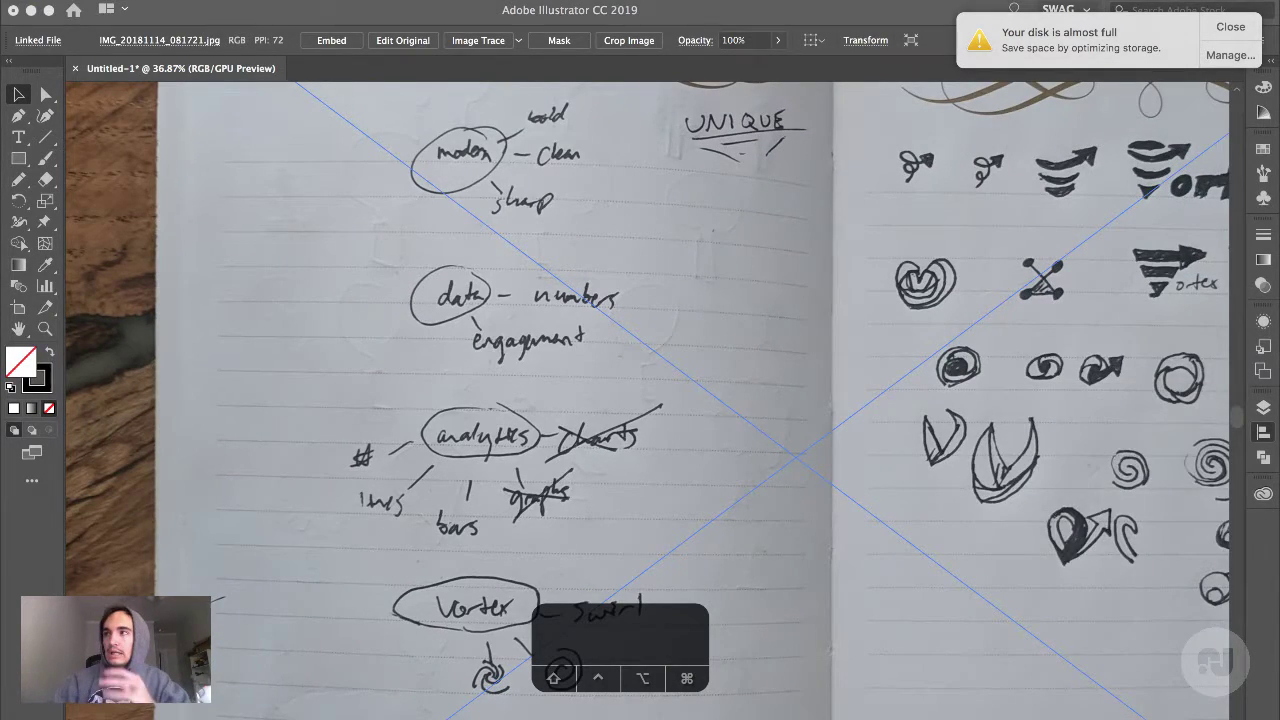
pyautogui.scroll(3, 763, 380)
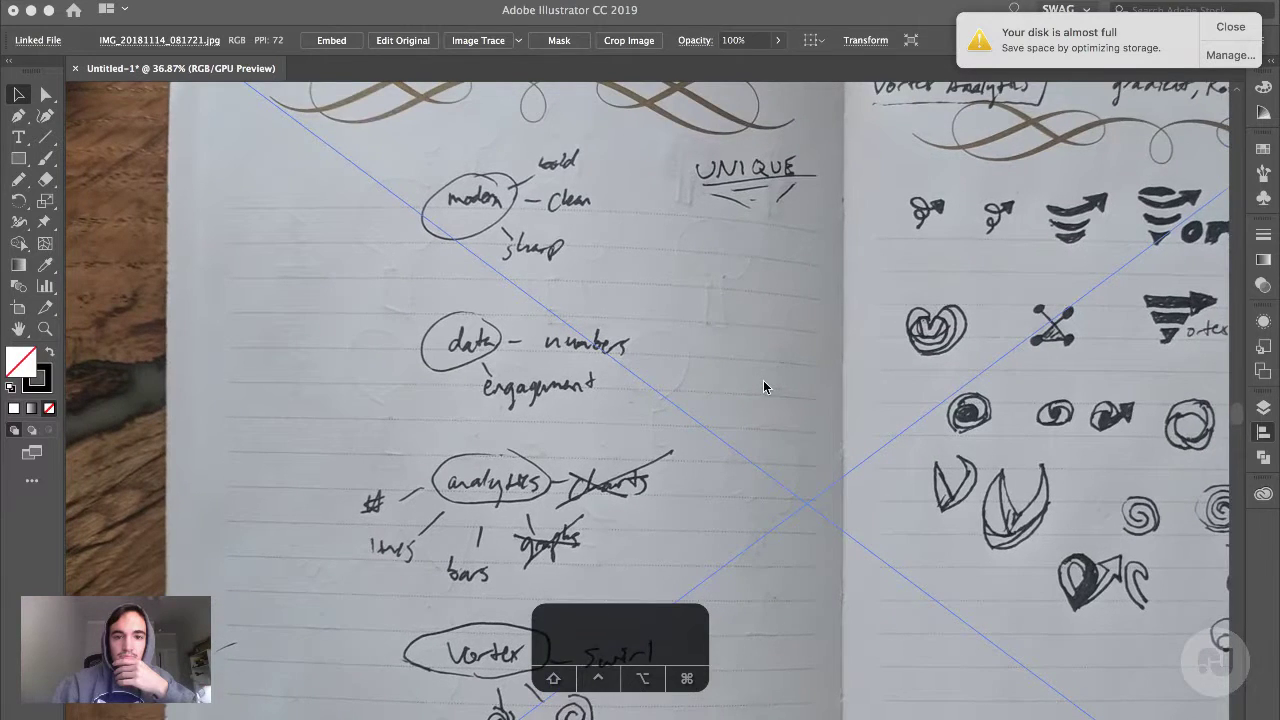
pyautogui.hscroll(3, 763, 380)
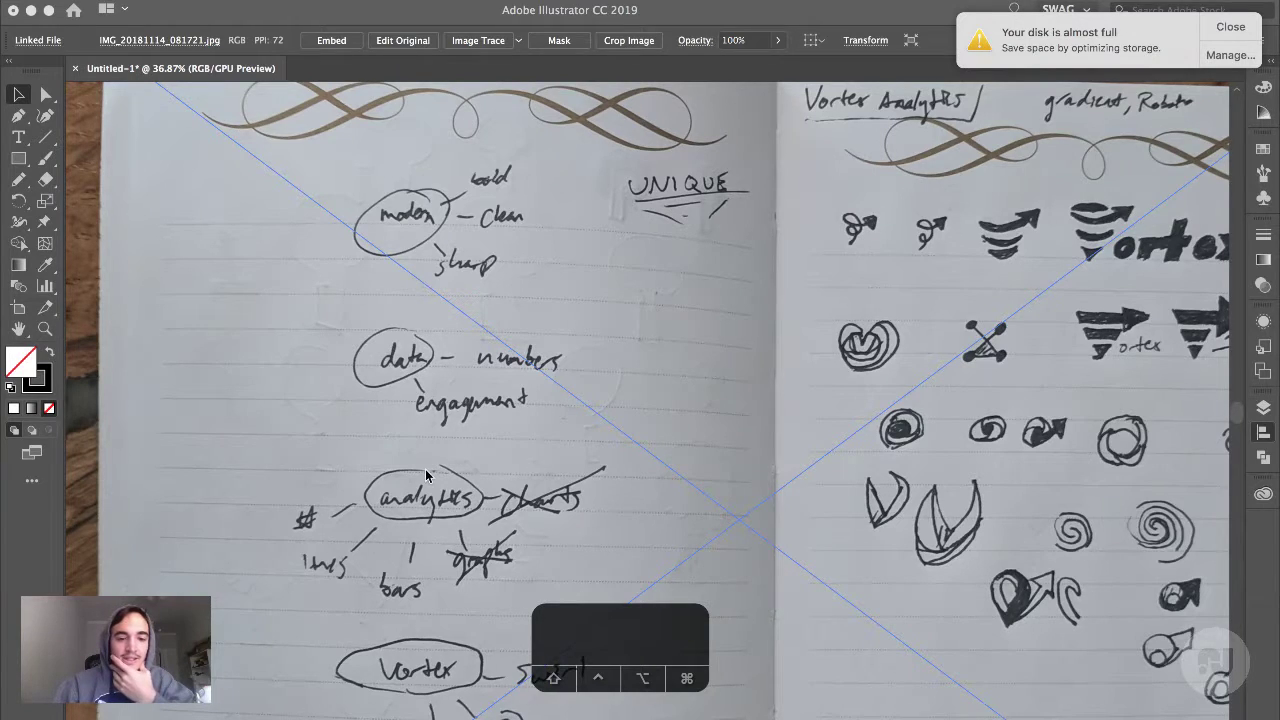
pyautogui.scroll(-2, 428, 476)
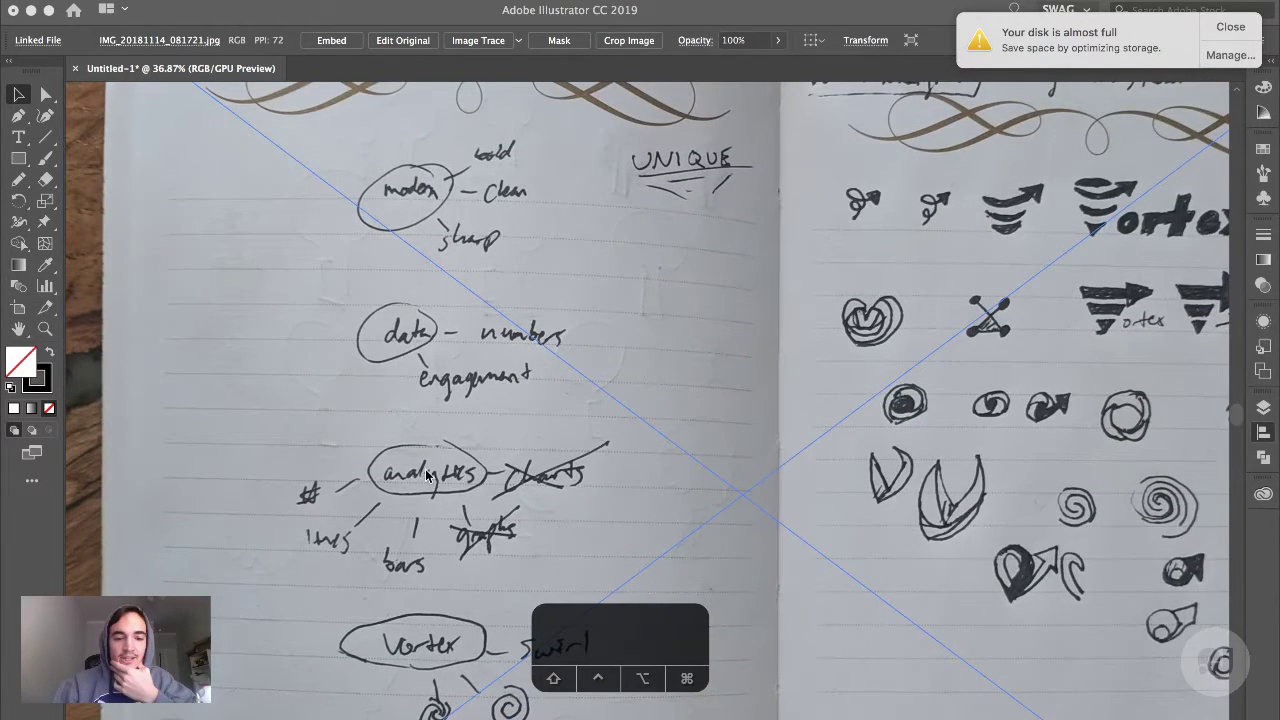
pyautogui.hscroll(5, 427, 476)
pyautogui.scroll(3, 427, 476)
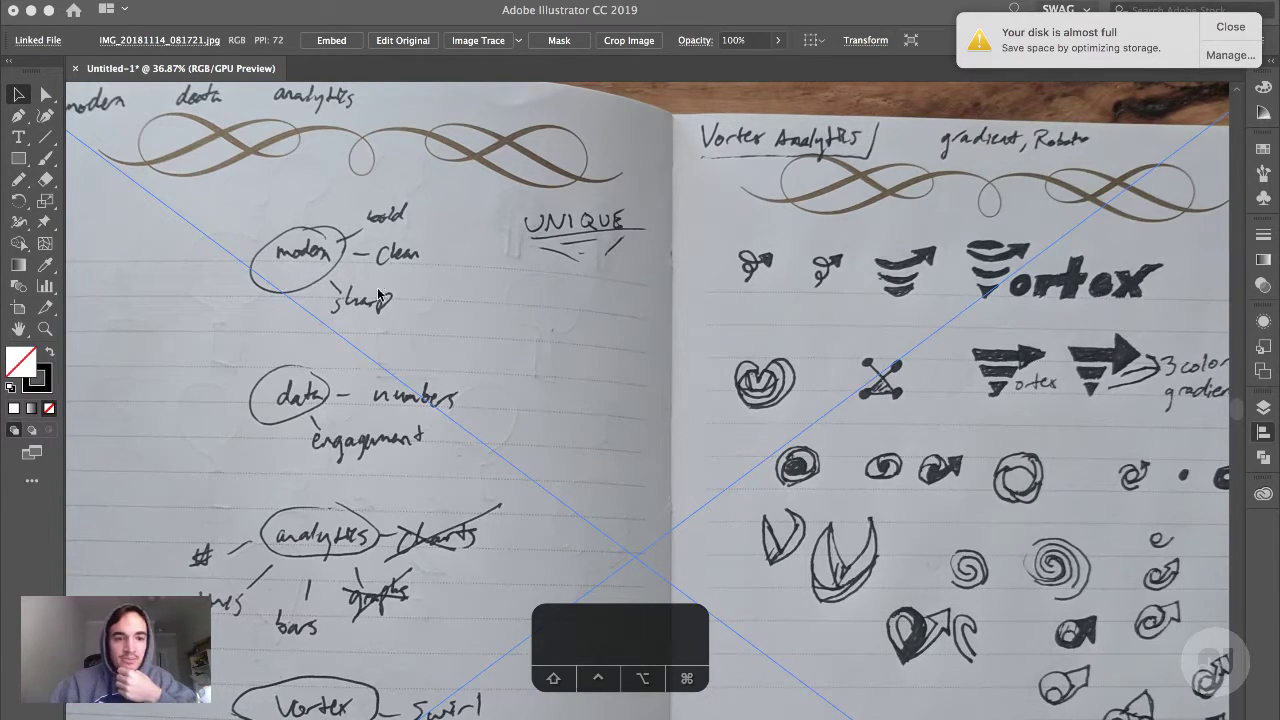
pyautogui.scroll(-3, 320, 482)
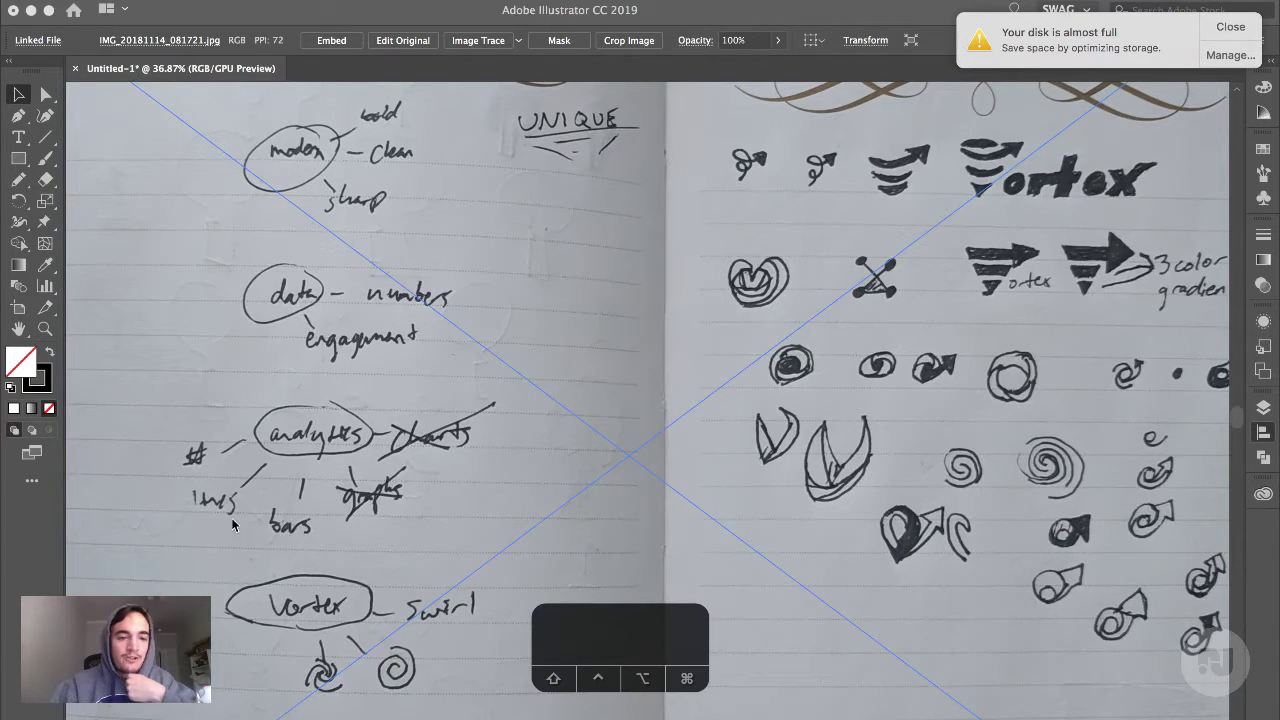
pyautogui.scroll(1, 290, 527)
pyautogui.hscroll(-5, 290, 527)
pyautogui.scroll(1, 290, 527)
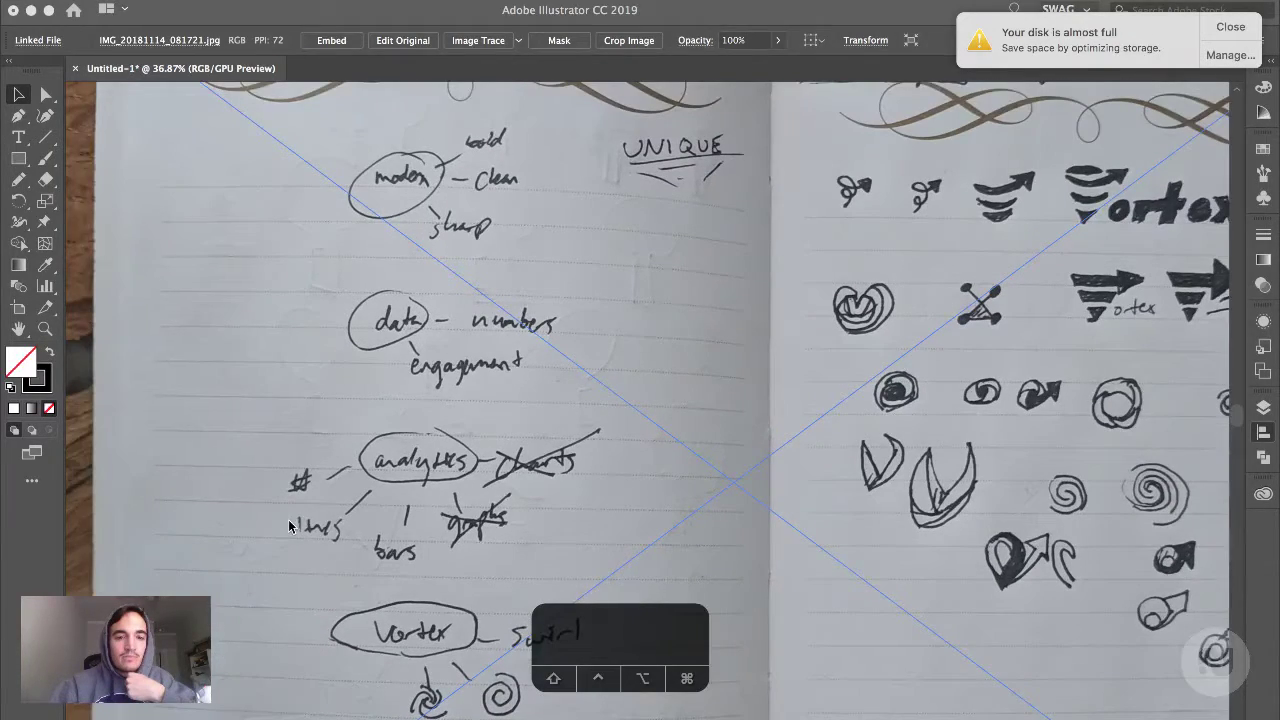
pyautogui.hscroll(-2, 290, 527)
pyautogui.scroll(2, 290, 527)
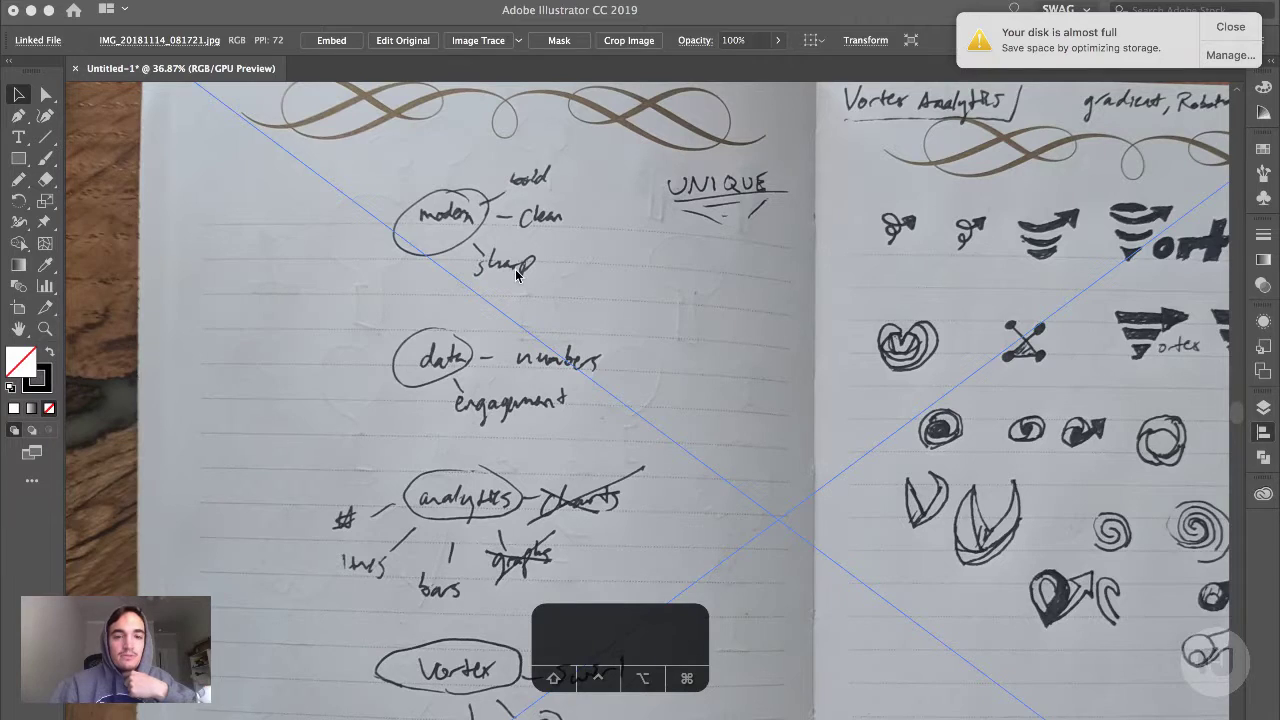
pyautogui.scroll(-15, 521, 221)
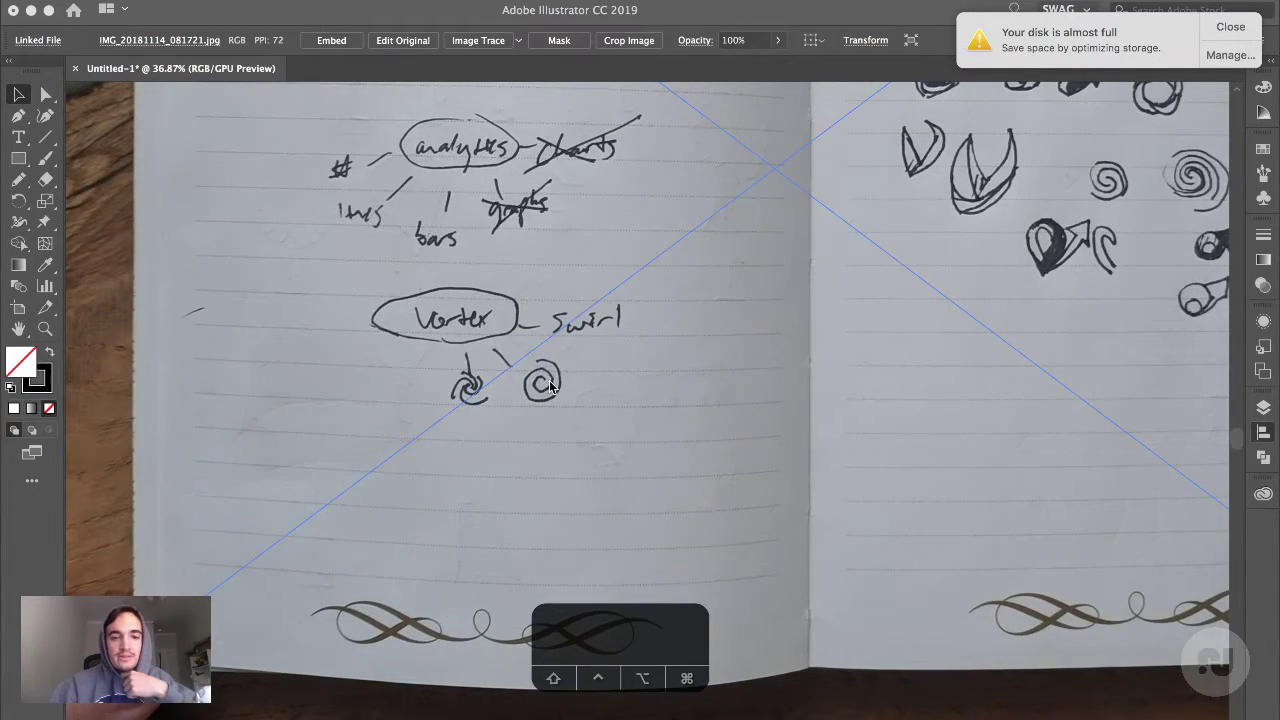
pyautogui.scroll(2, 549, 385)
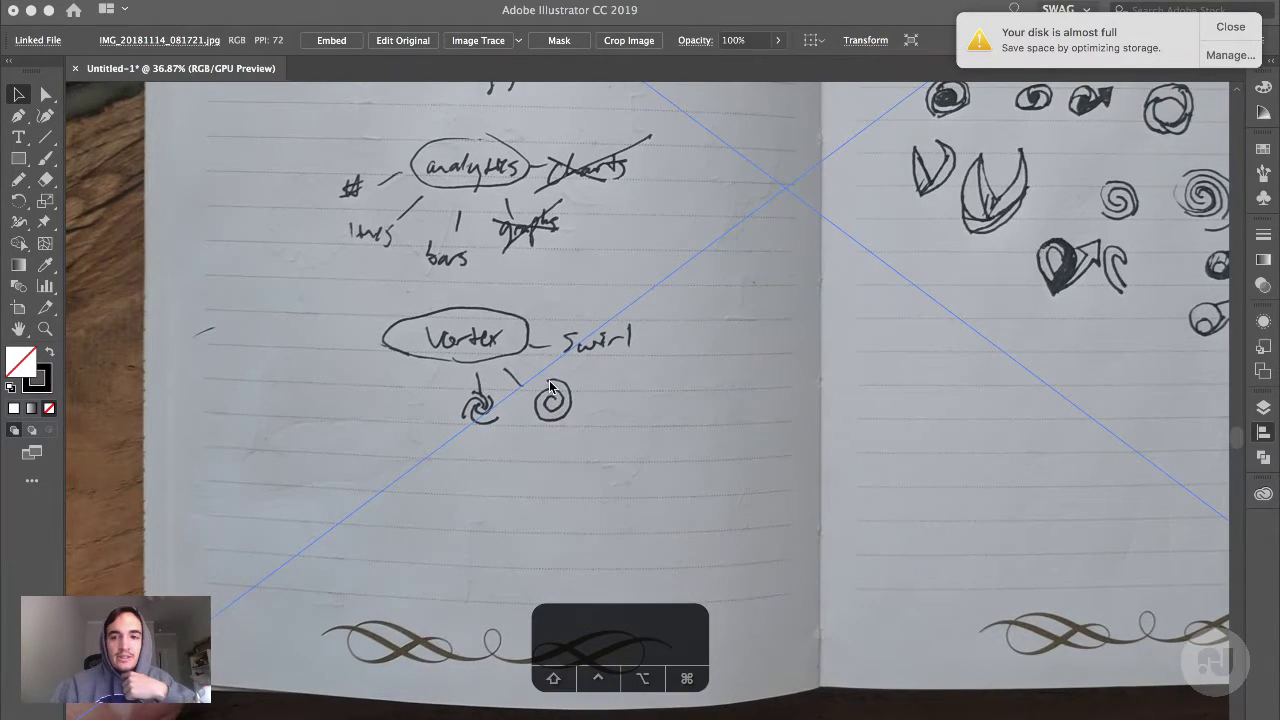
# Examine the logo sketches and the gradient and Roboto notes on the notebook photo's right page
pyautogui.hscroll(20, 549, 380)
pyautogui.scroll(10, 549, 380)
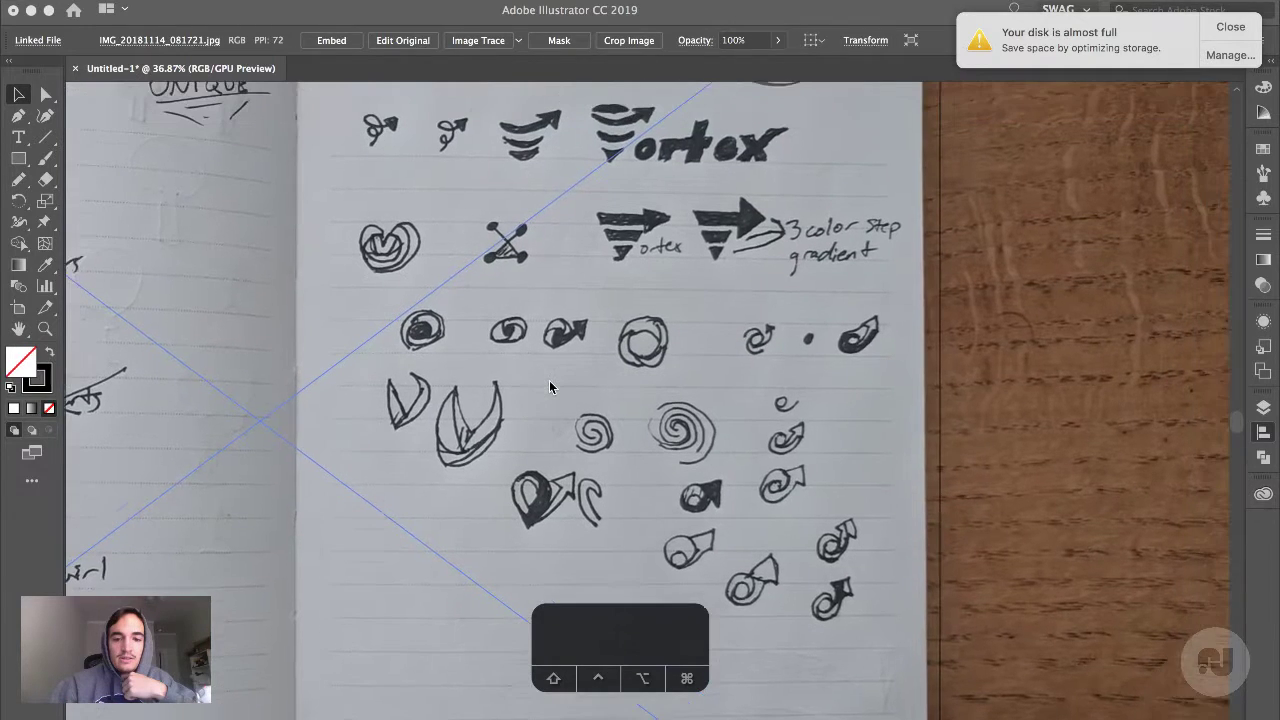
pyautogui.scroll(10, 549, 386)
pyautogui.hscroll(7, 549, 386)
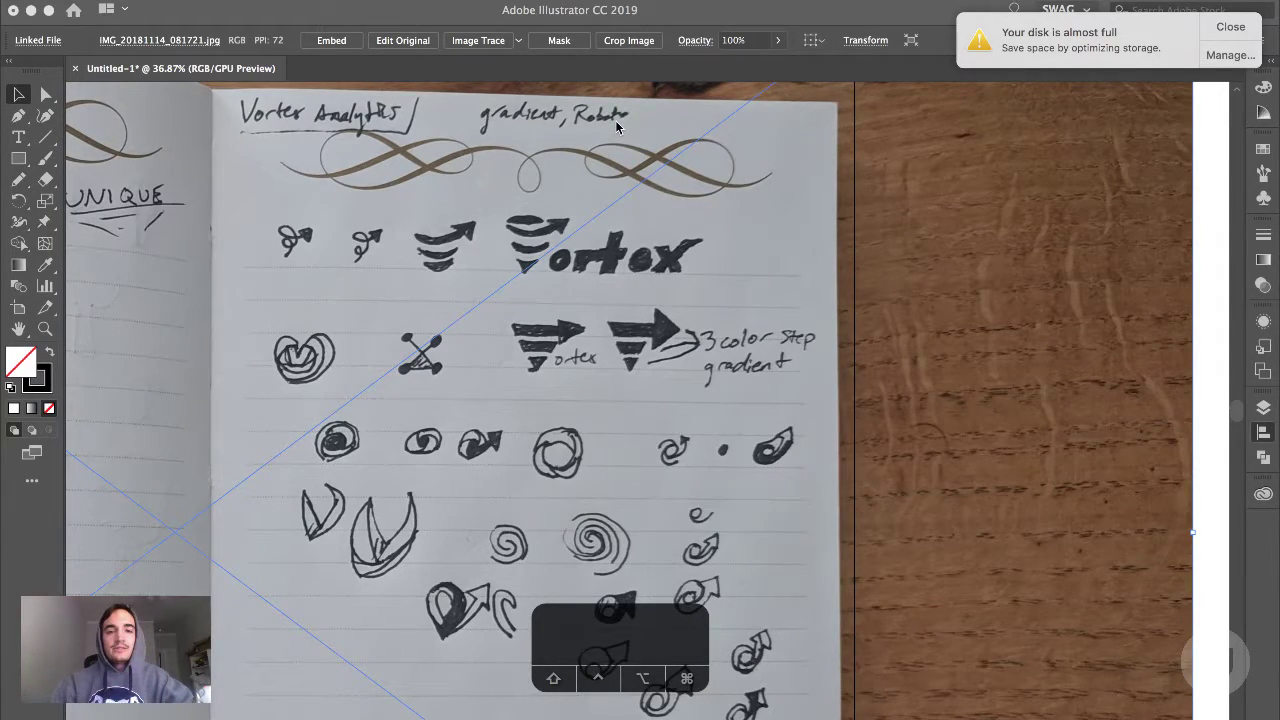
pyautogui.scroll(-1, 560, 170)
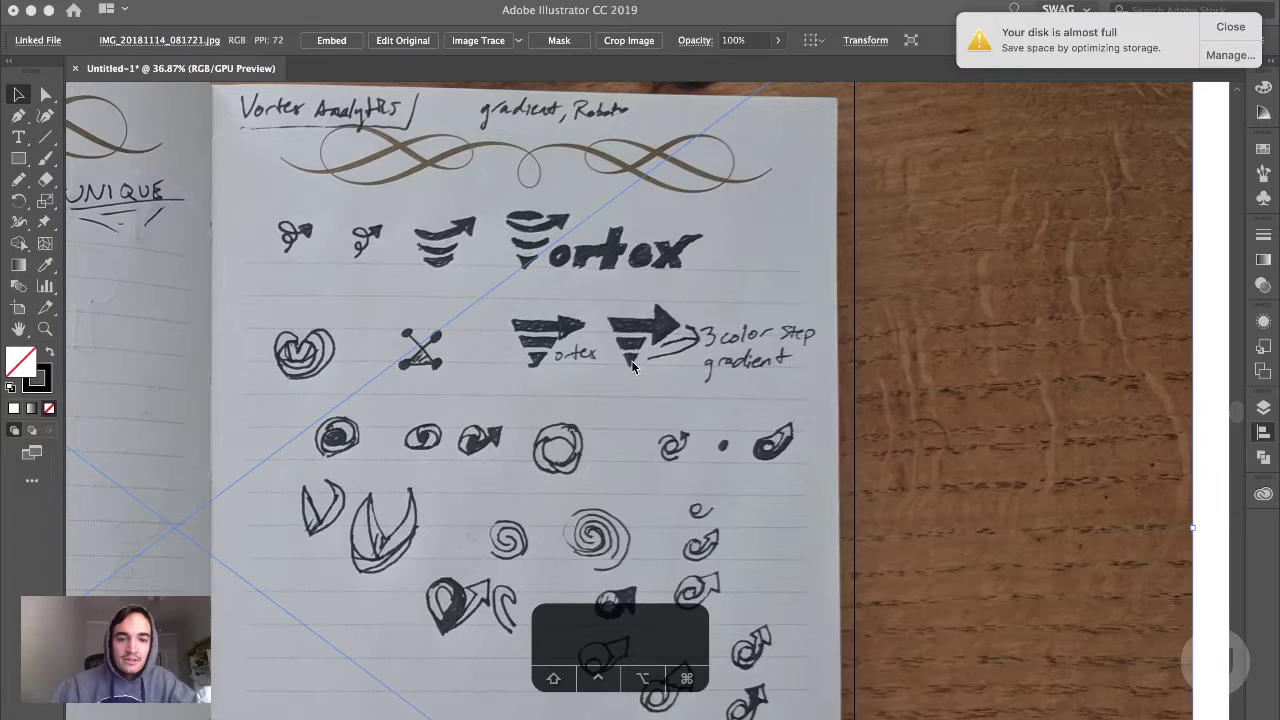
# Deselect the photo and reread the brief's circled requirements on clarity, accessibility, gradient color scheme and Roboto typeface
pyautogui.hscroll(8, 632, 366)
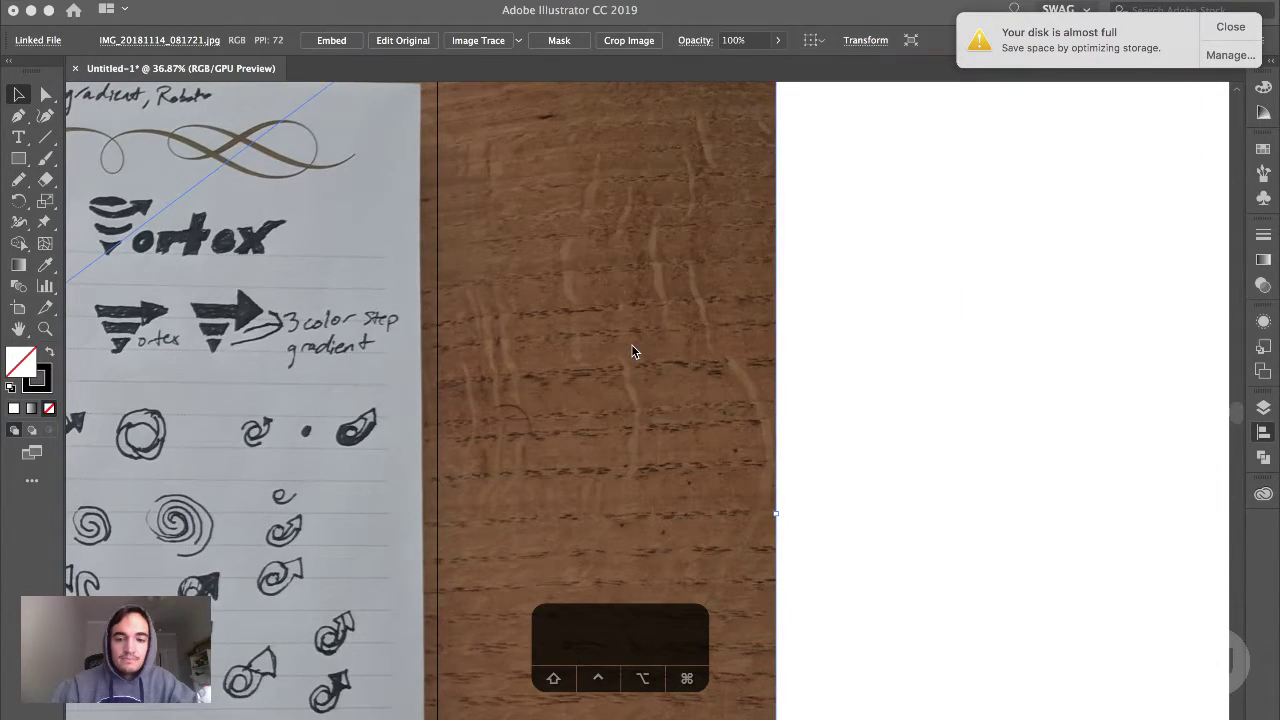
pyautogui.click(846, 438)
pyautogui.scroll(-4, 846, 438)
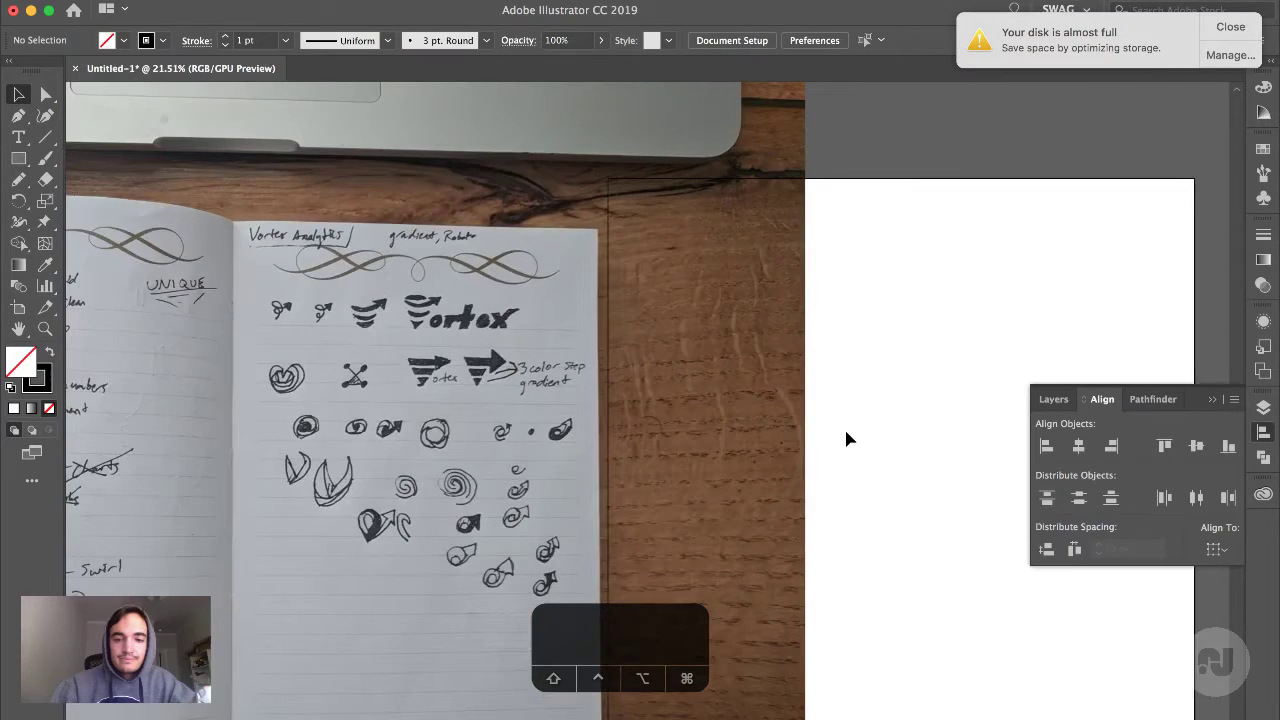
pyautogui.scroll(-3, 846, 438)
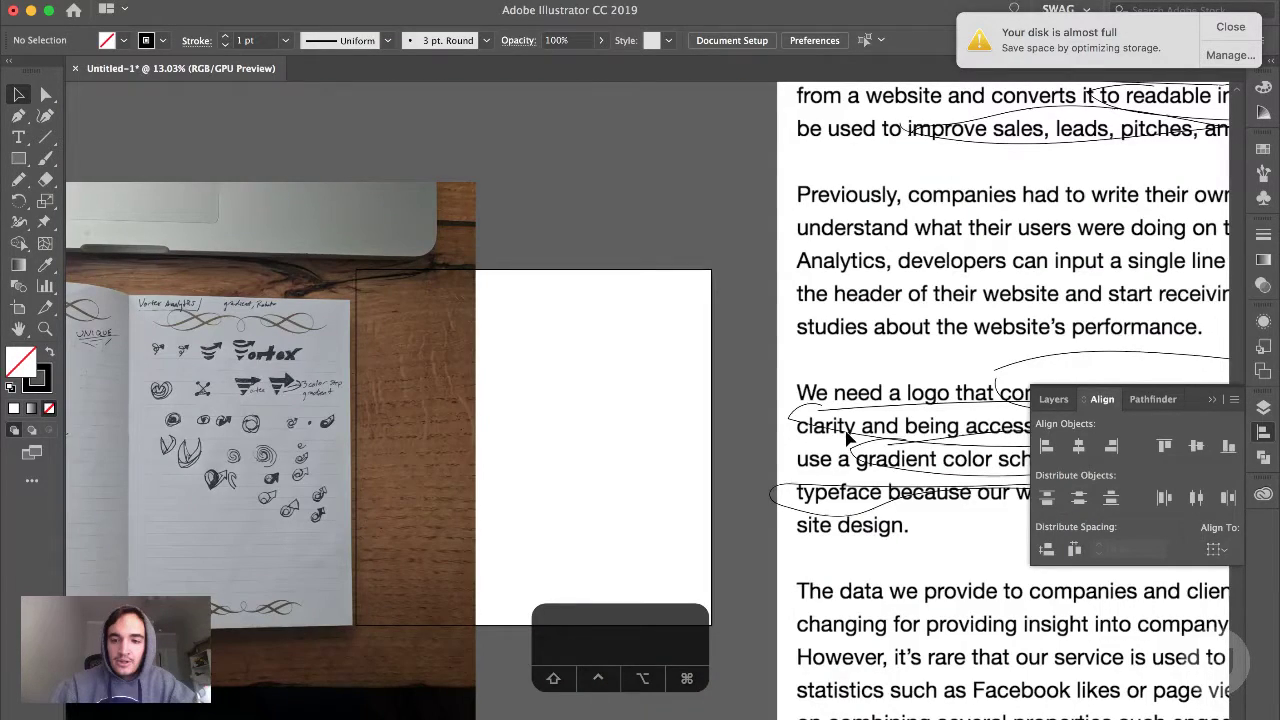
pyautogui.hscroll(5, 846, 438)
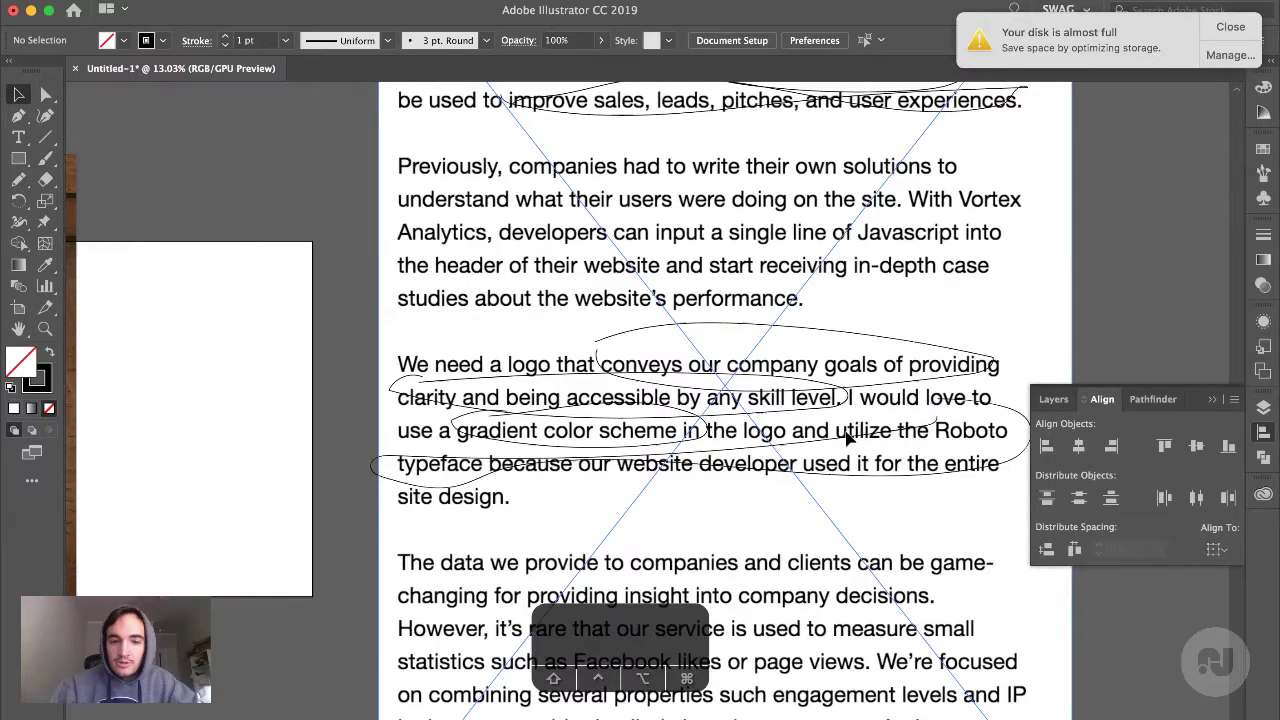
pyautogui.hscroll(2, 846, 438)
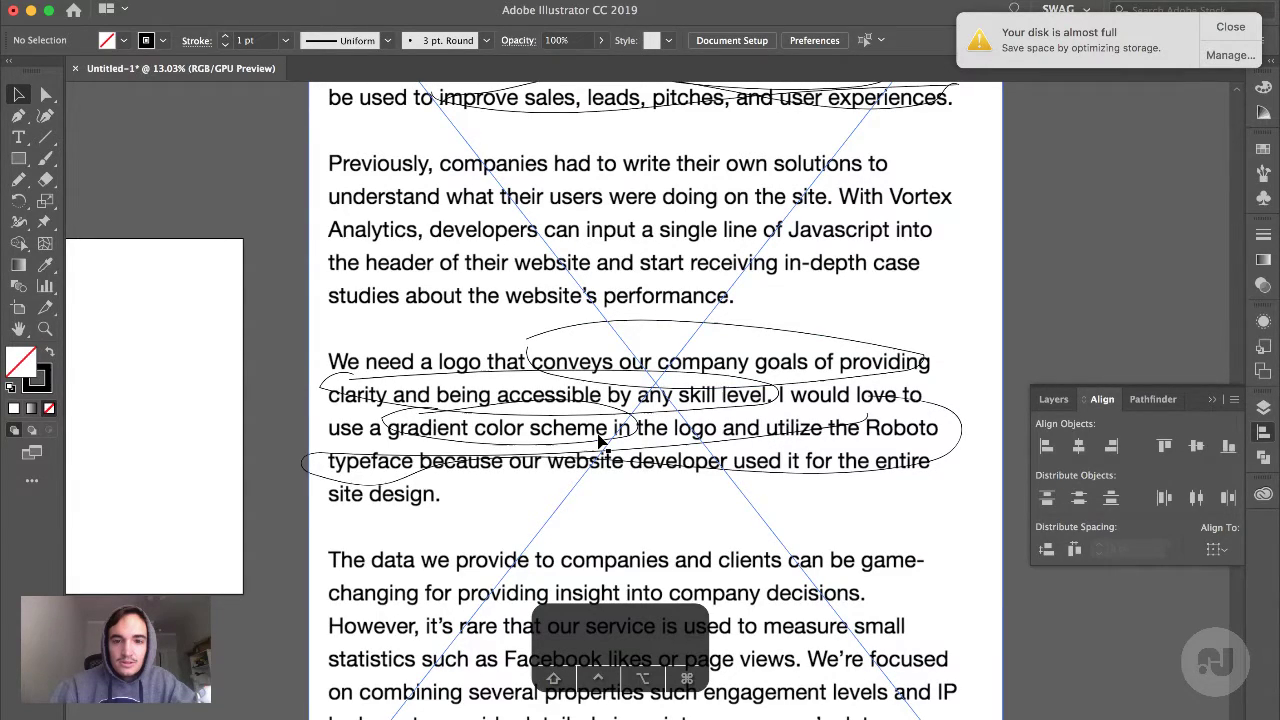
pyautogui.scroll(3, 600, 440)
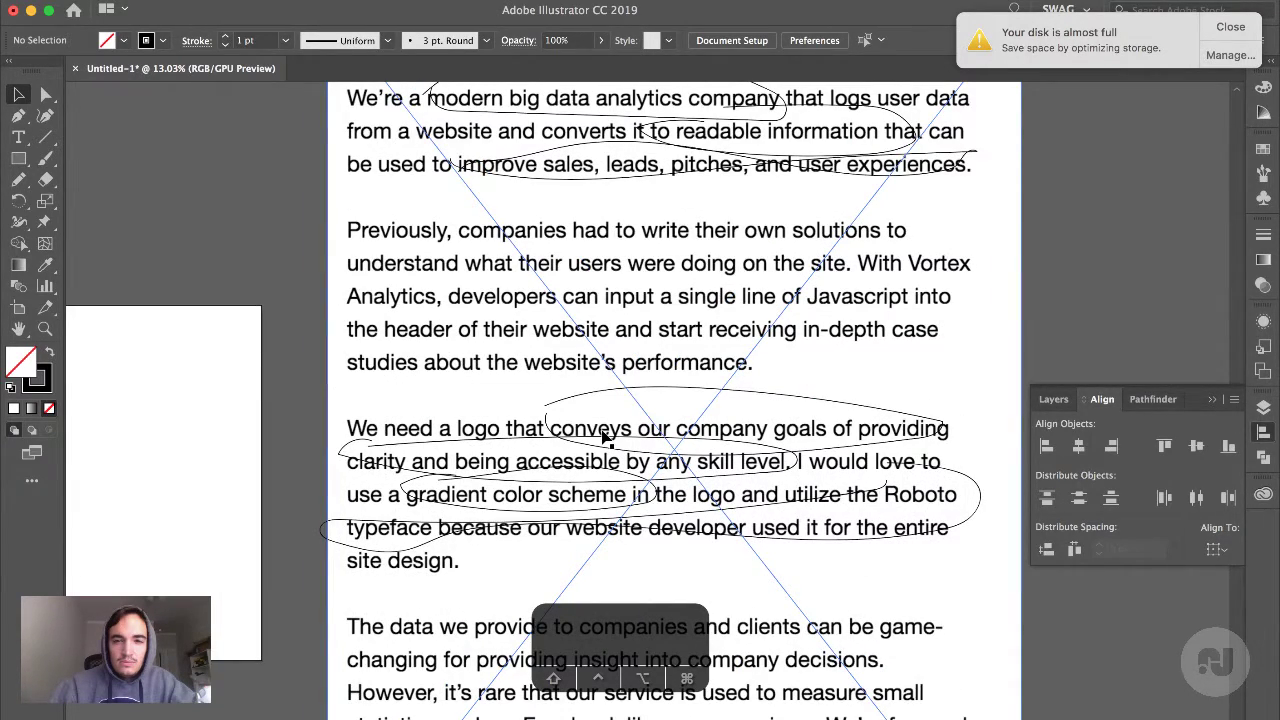
pyautogui.scroll(-6, 604, 437)
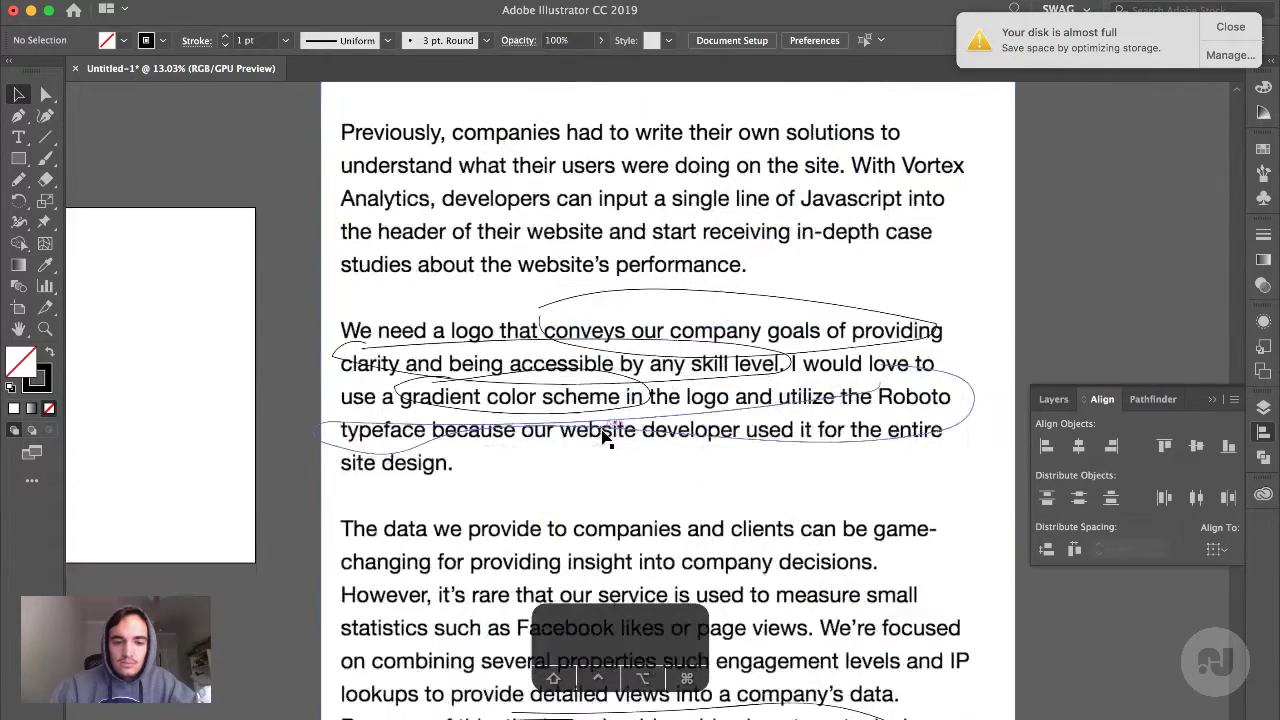
pyautogui.scroll(1, 604, 437)
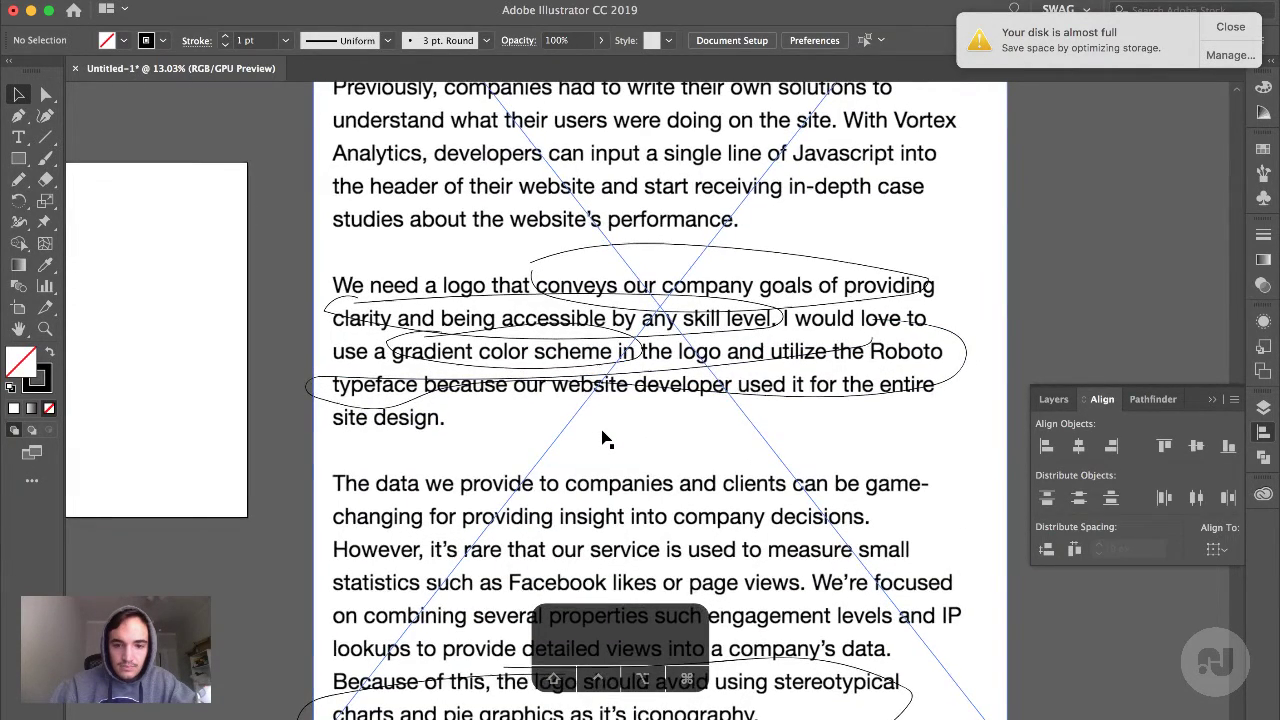
# Review the Vortex wordmark sketches, move the notebook photo clear of the artboard's left side and deselect it
pyautogui.hscroll(-10, 604, 437)
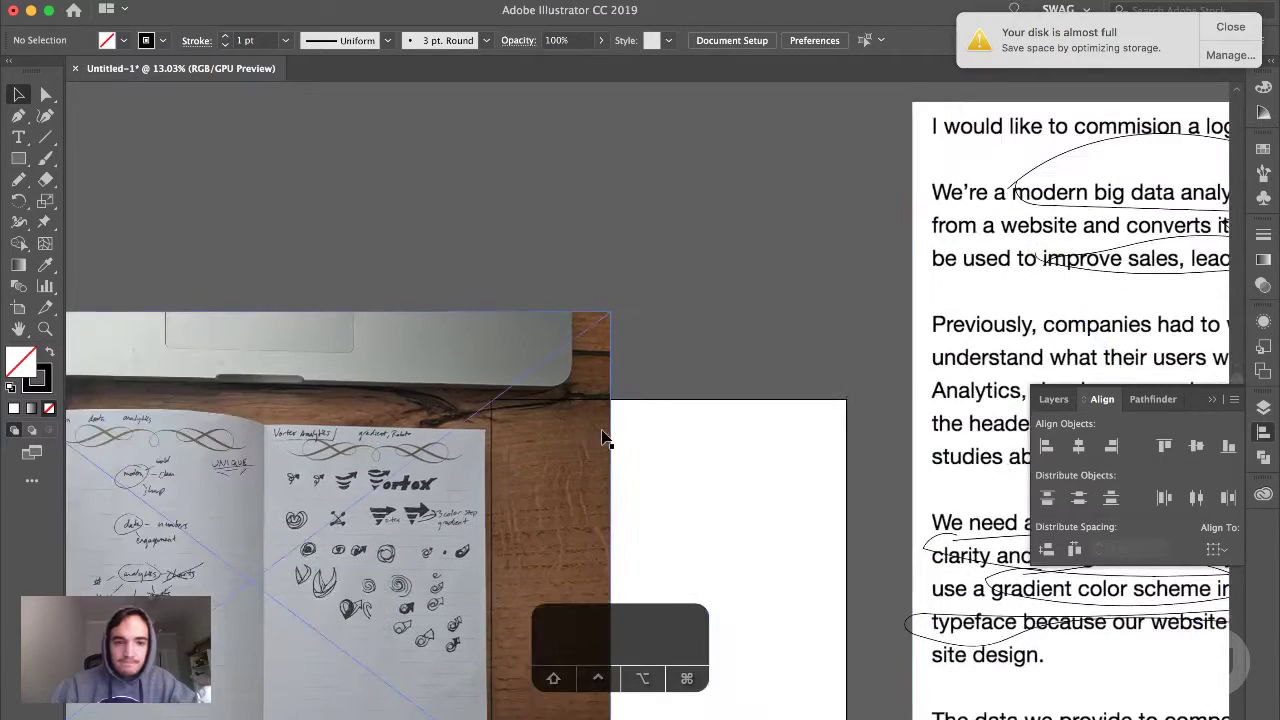
pyautogui.scroll(5, 604, 437)
pyautogui.scroll(3, 604, 437)
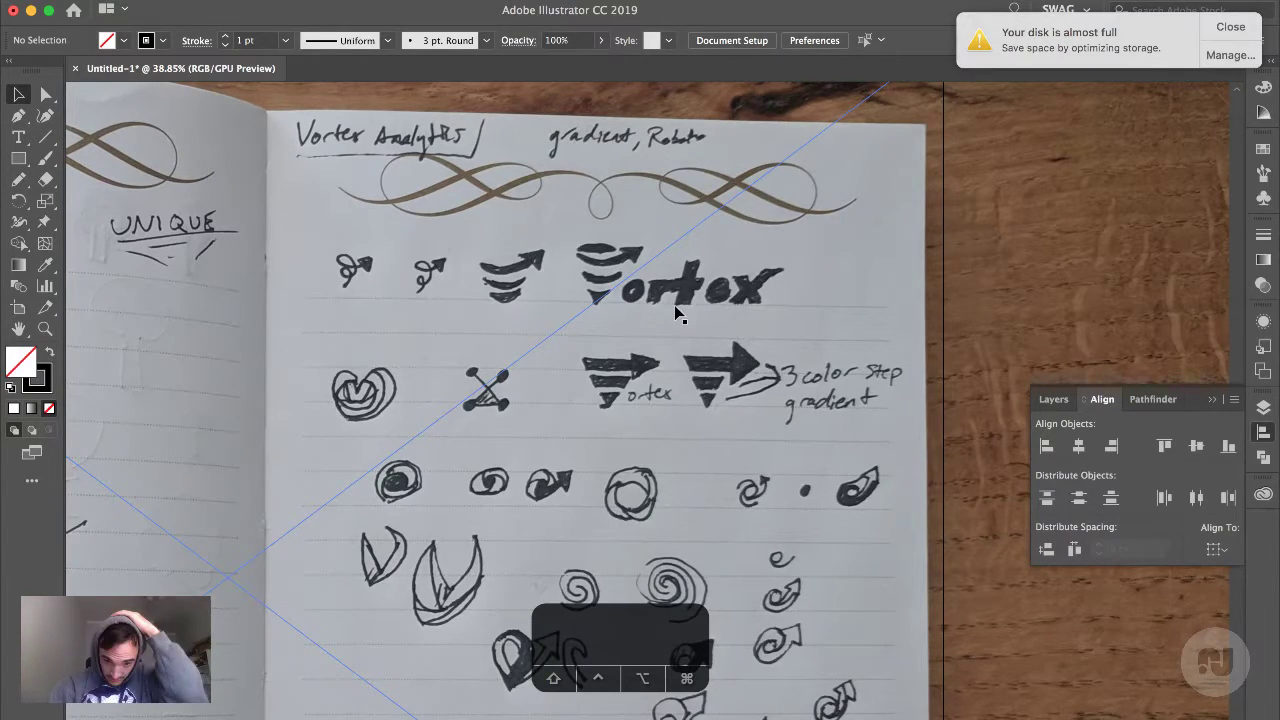
pyautogui.press('super+alt+0')
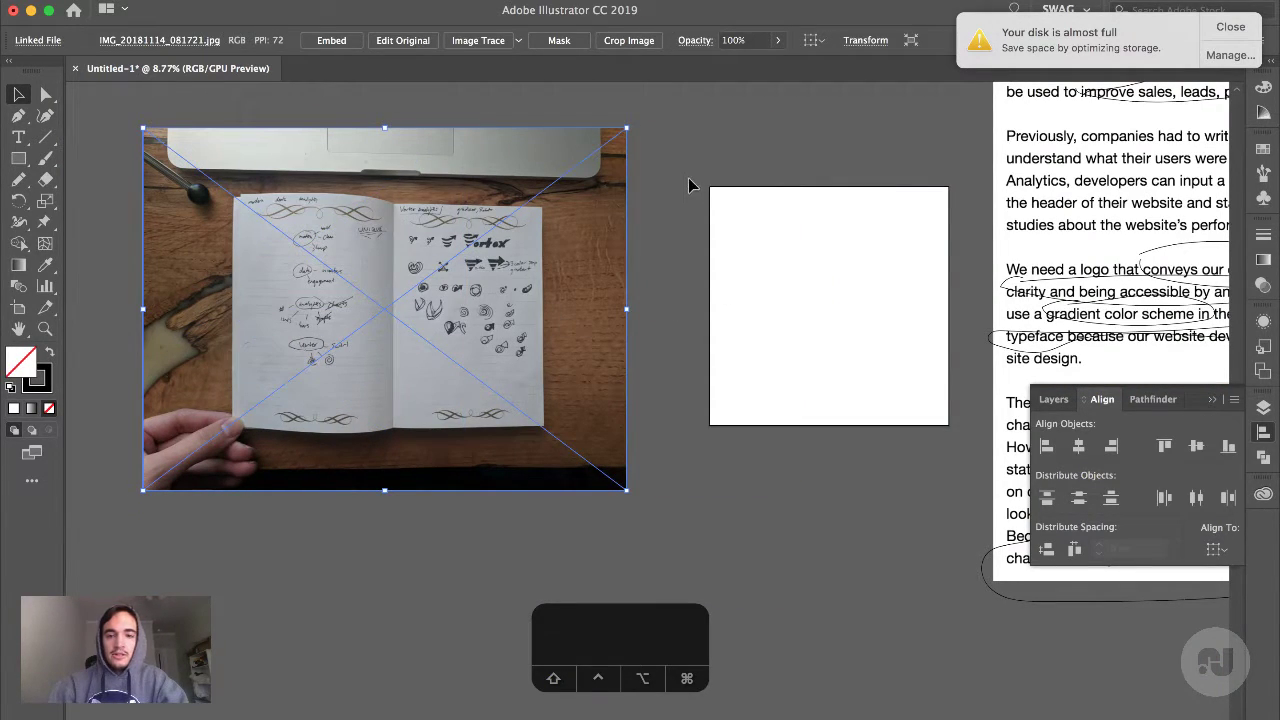
pyautogui.click(968, 503)
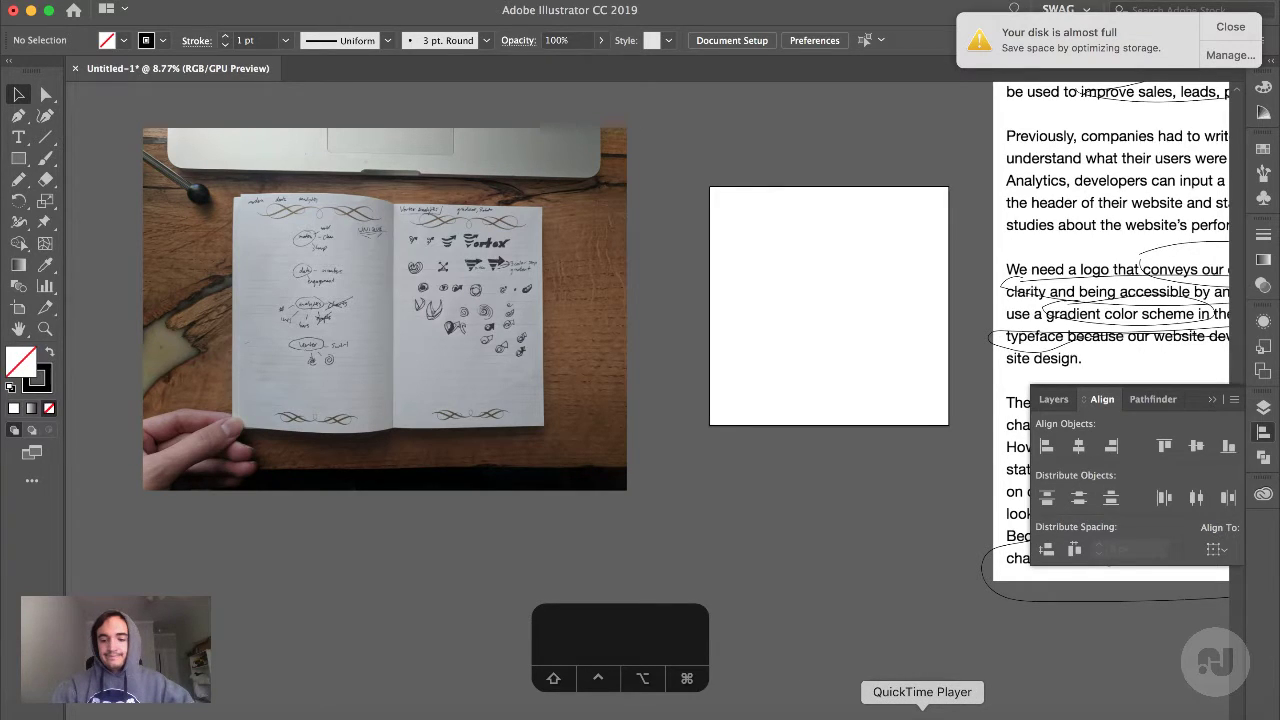
# Check the Restream chat in Google Chrome, lower the sound volume and return to Illustrator
pyautogui.click(337, 712)
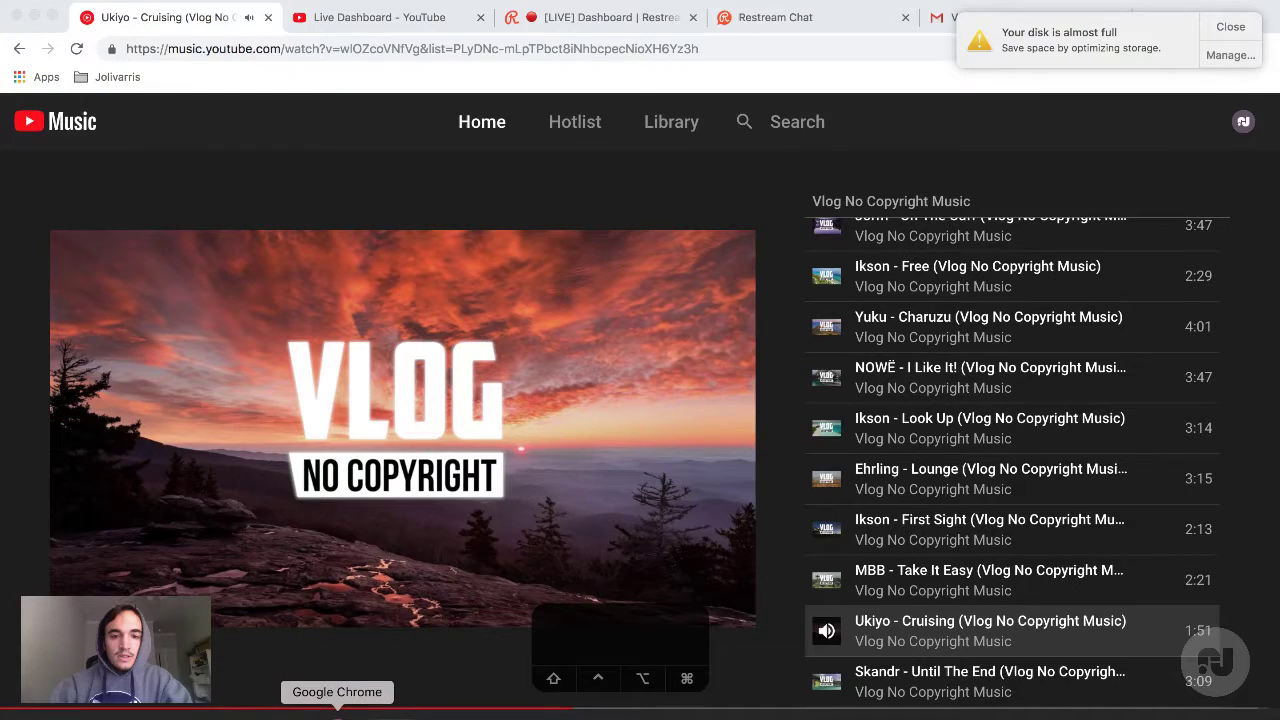
pyautogui.click(775, 17)
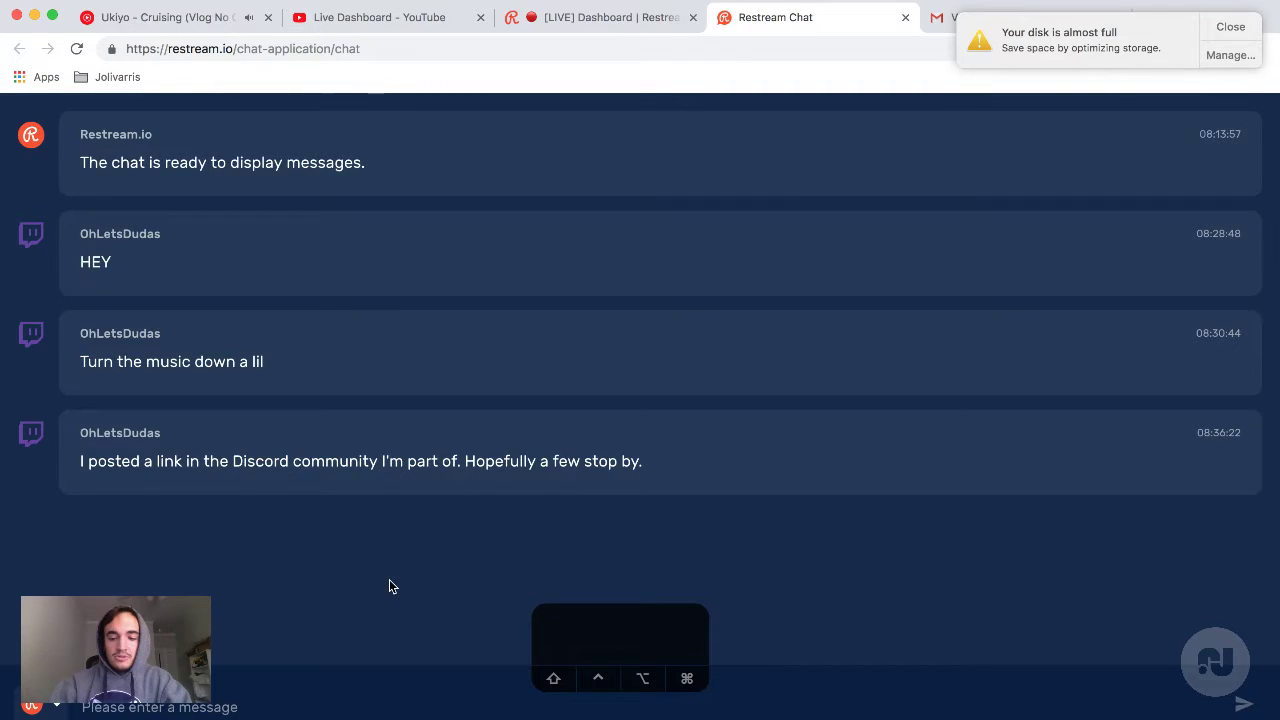
pyautogui.press('XF86AudioLowerVolume')
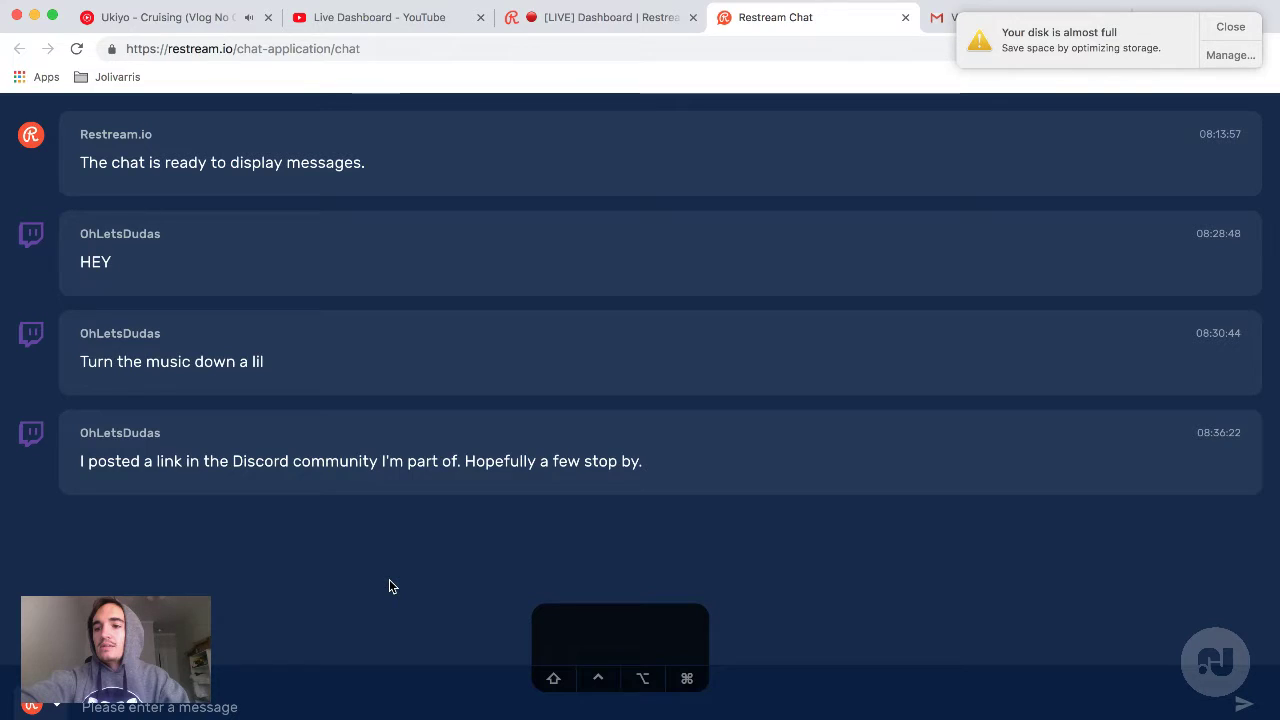
pyautogui.press('super+Tab')
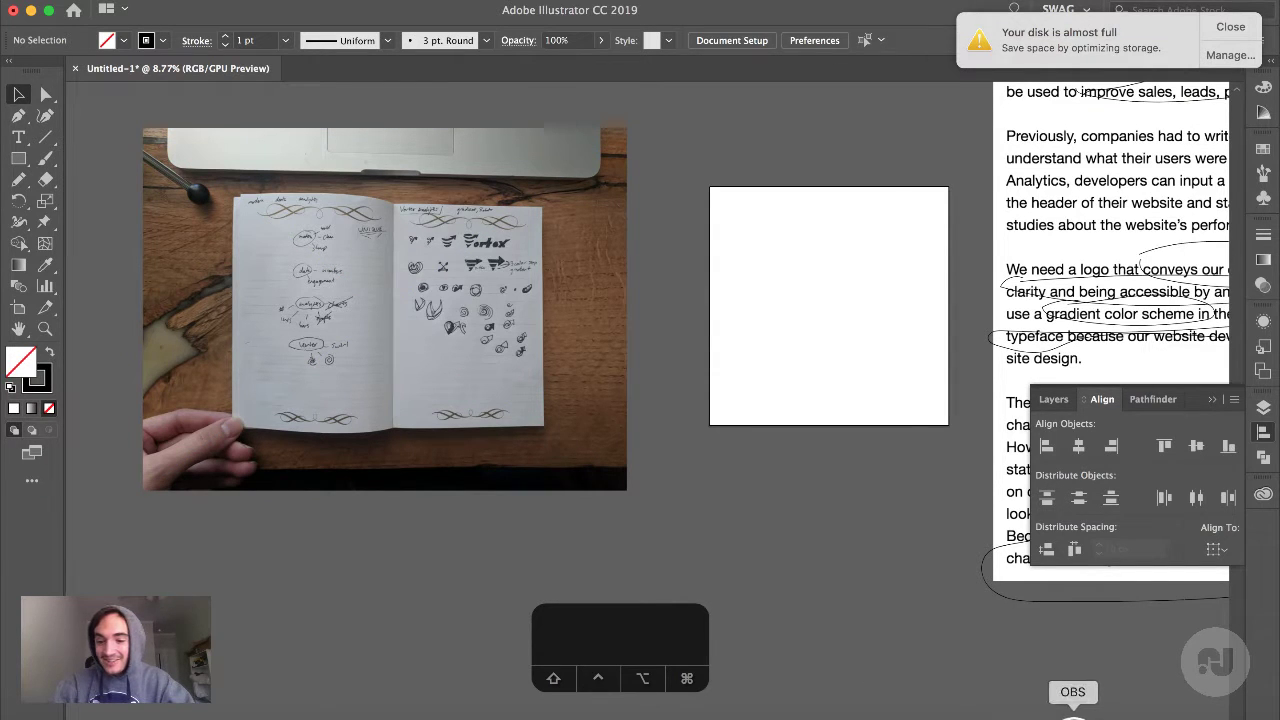
# Examine the arrow-shaped V sketches, Vortex wordmark and three-color-step gradient note on the notebook's right page
pyautogui.hotkey('shift', 'F7')
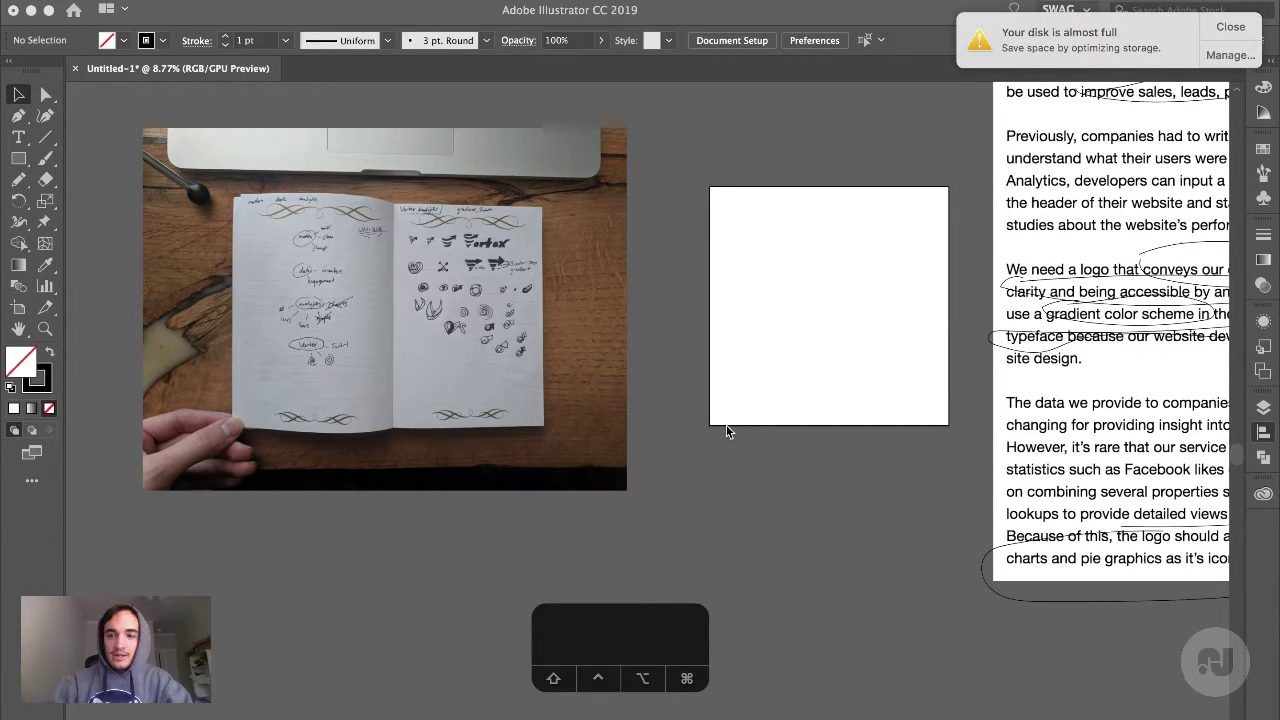
pyautogui.hscroll(5, 727, 431)
pyautogui.scroll(3, 727, 431)
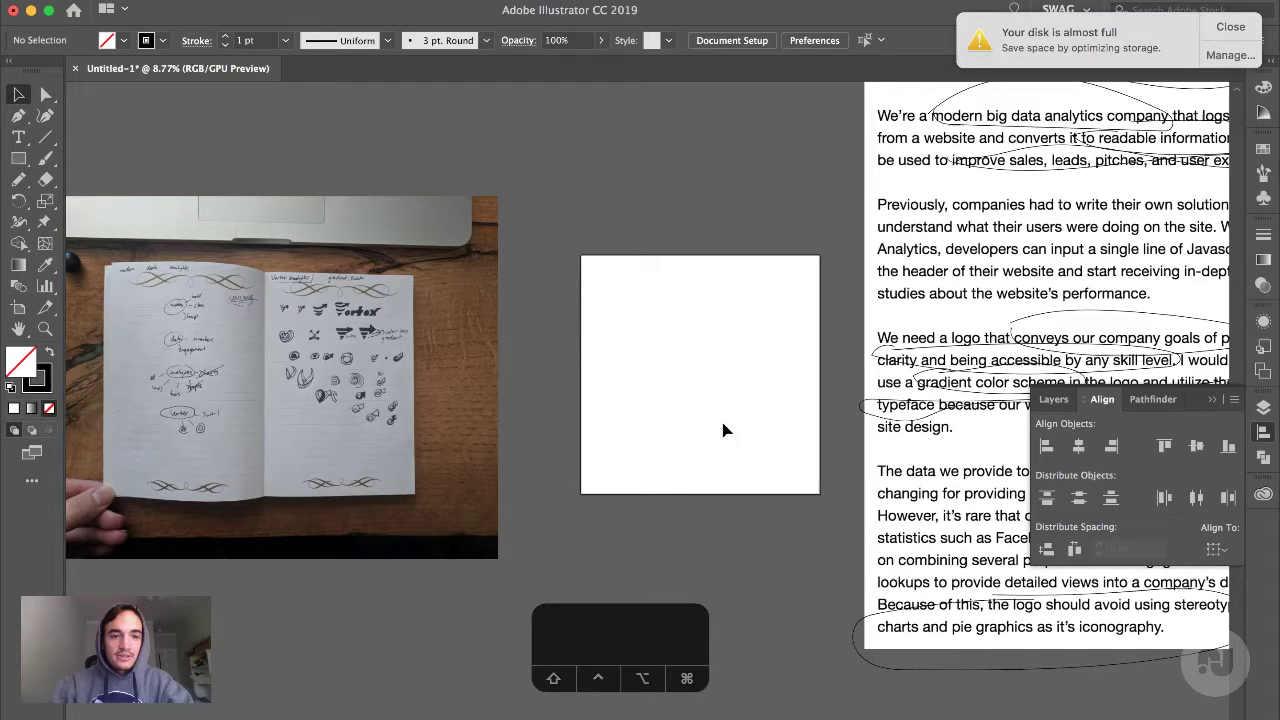
pyautogui.scroll(8, 321, 321)
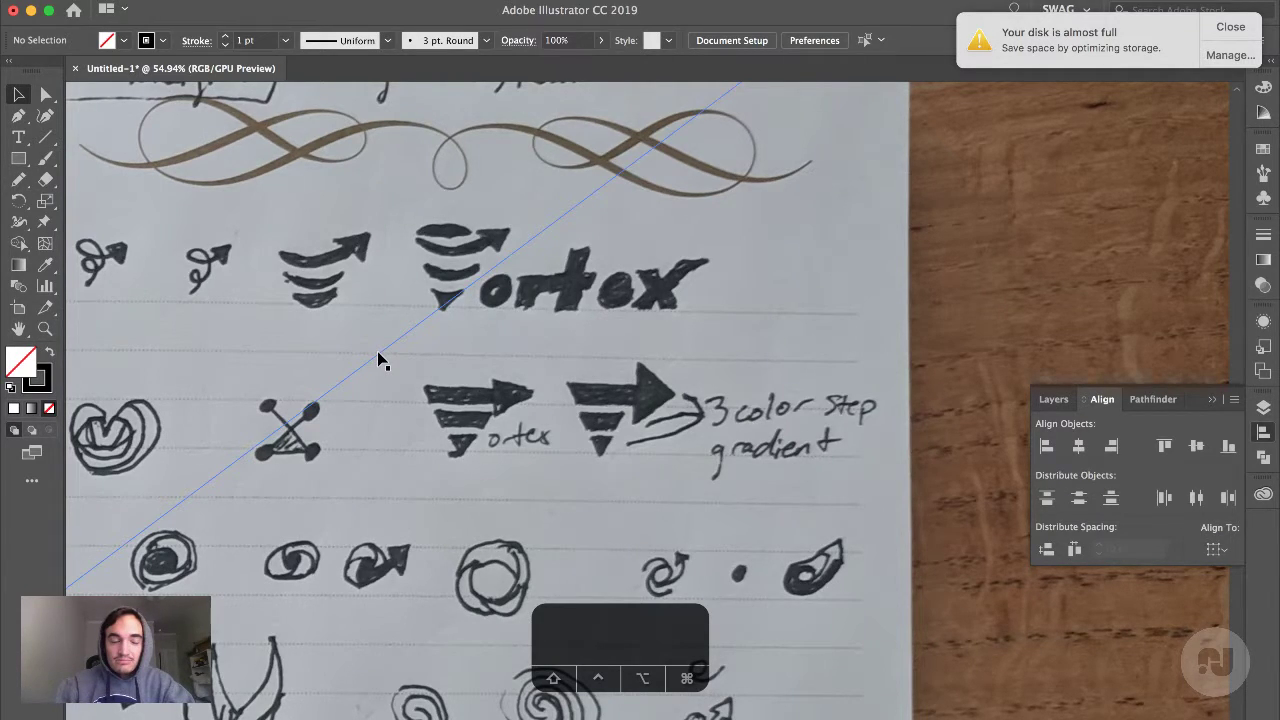
pyautogui.scroll(-5, 163, 211)
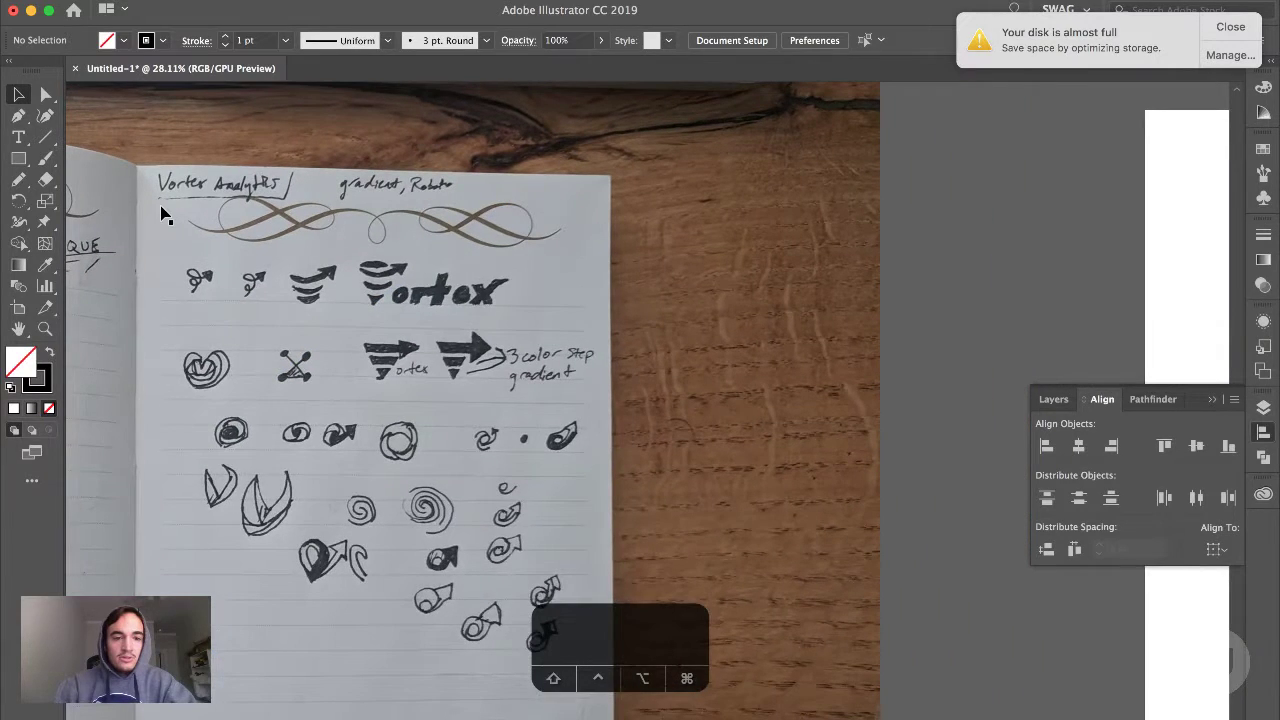
# Draw a wide black-filled rectangle without stroke on the artboard and duplicate it twice downward as evenly spaced bars
pyautogui.press('m')
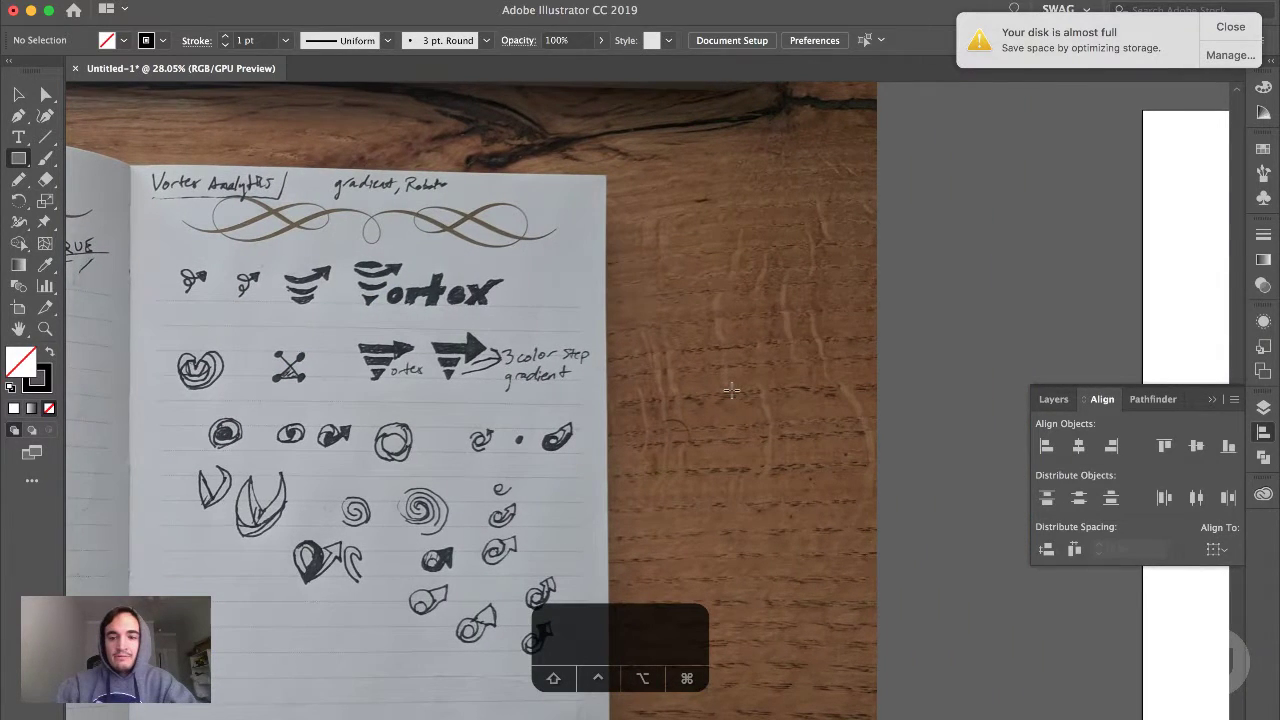
pyautogui.hscroll(5, 731, 391)
pyautogui.moveTo(718, 309); pyautogui.dragTo(995, 366)
pyautogui.hotkey('shift', 'x')
pyautogui.press('v')
pyautogui.press('super+shift+a')
pyautogui.moveTo(903, 335); pyautogui.dragTo(907, 410)
pyautogui.press('super+d')
pyautogui.press('super+shift+a')
pyautogui.hscroll(5, 894, 577)
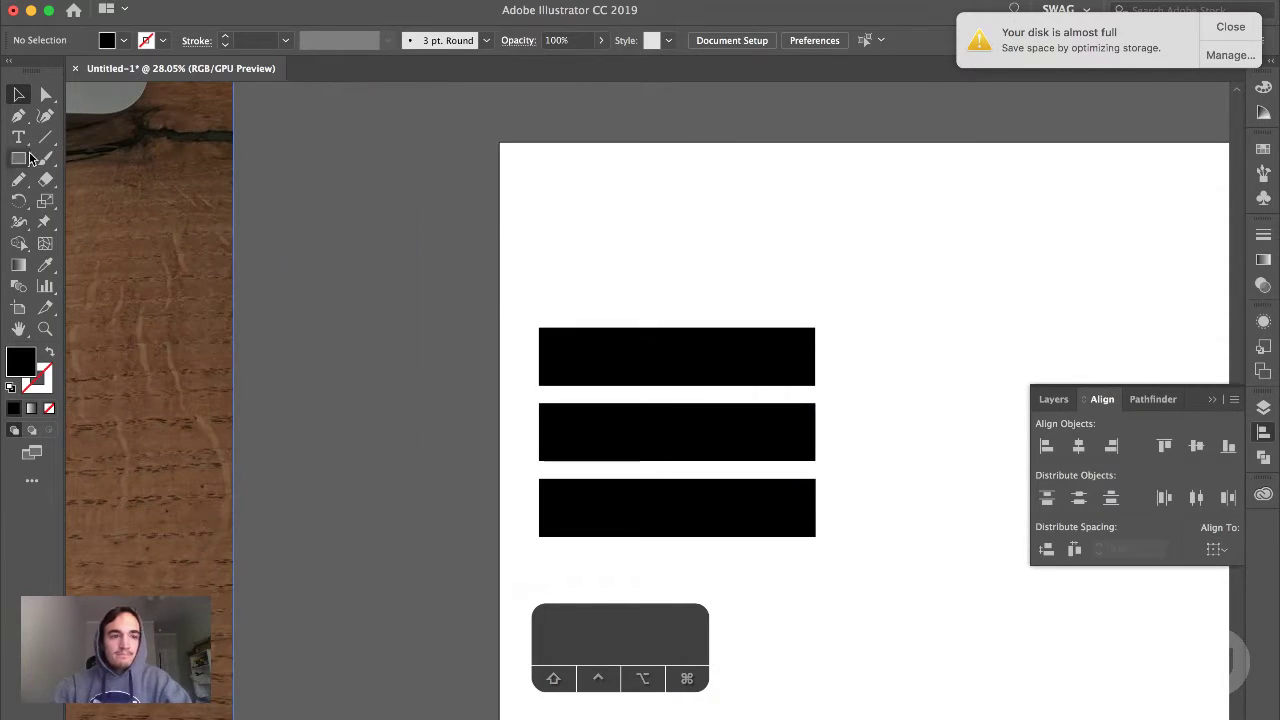
# Move the three black bars over the arrow-V sketches in the notebook photo, compare them and delete them
pyautogui.hscroll(-10, 785, 511)
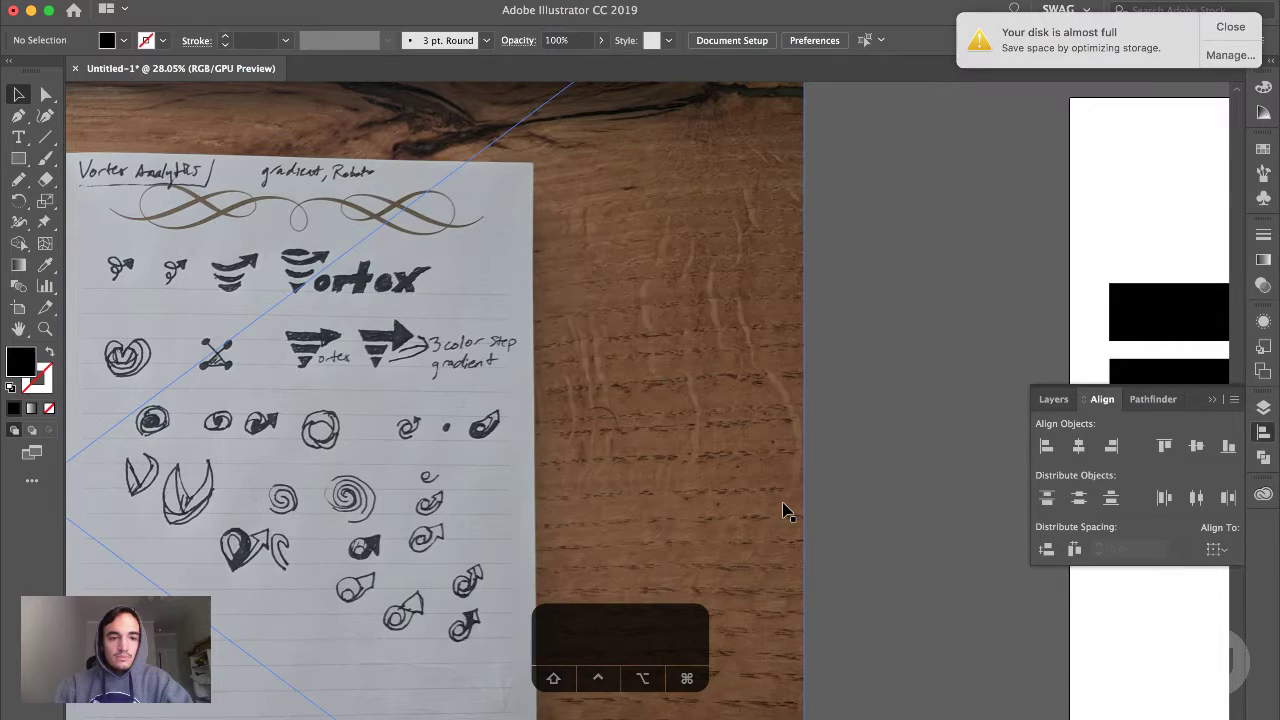
pyautogui.hscroll(5, 785, 511)
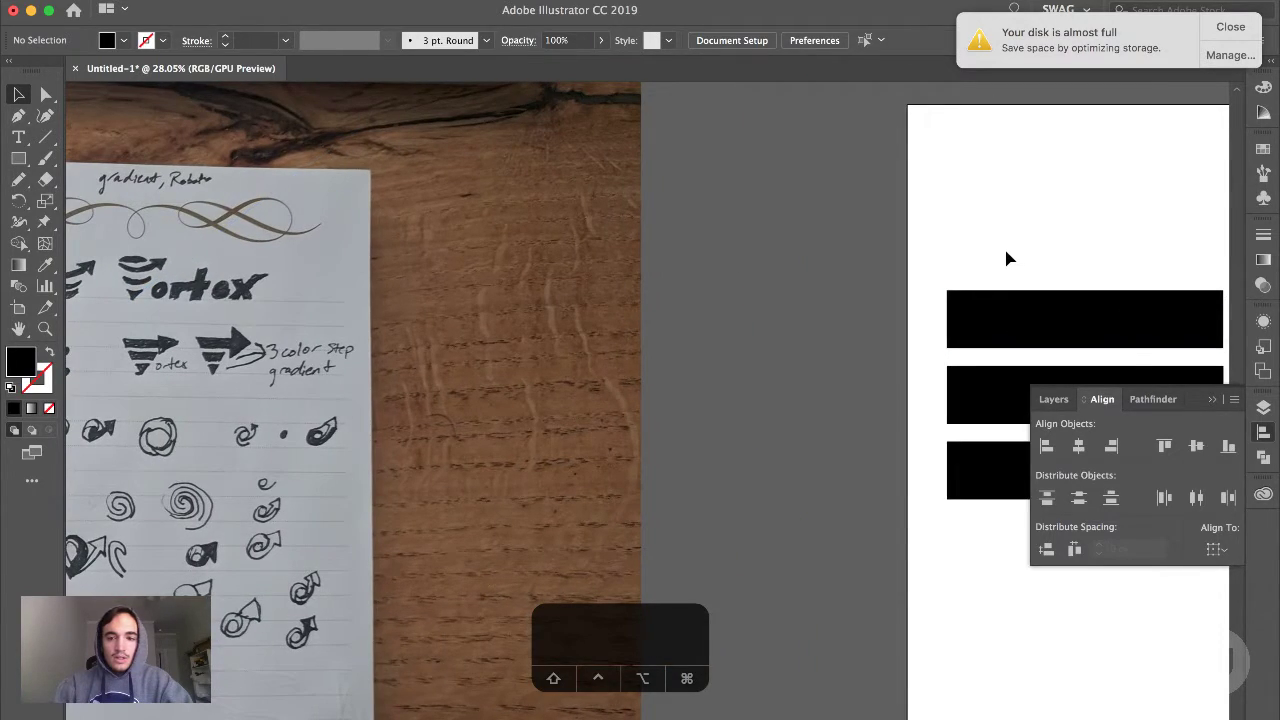
pyautogui.moveTo(1008, 259)
pyautogui.mouseDown()
pyautogui.moveTo(960, 503)
pyautogui.moveTo(366, 357)
pyautogui.moveTo(277, 380)
pyautogui.moveTo(230, 410)
pyautogui.mouseUp()
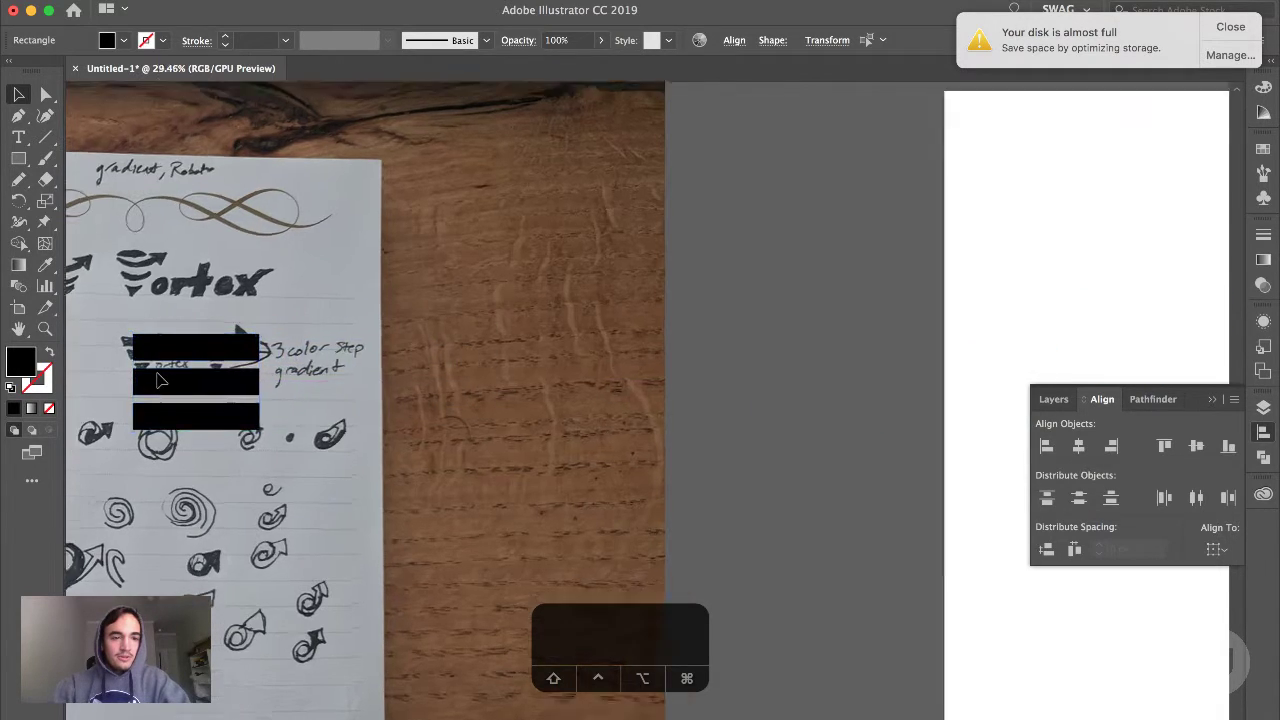
pyautogui.press('super+1')
pyautogui.hscroll(-7, 157, 380)
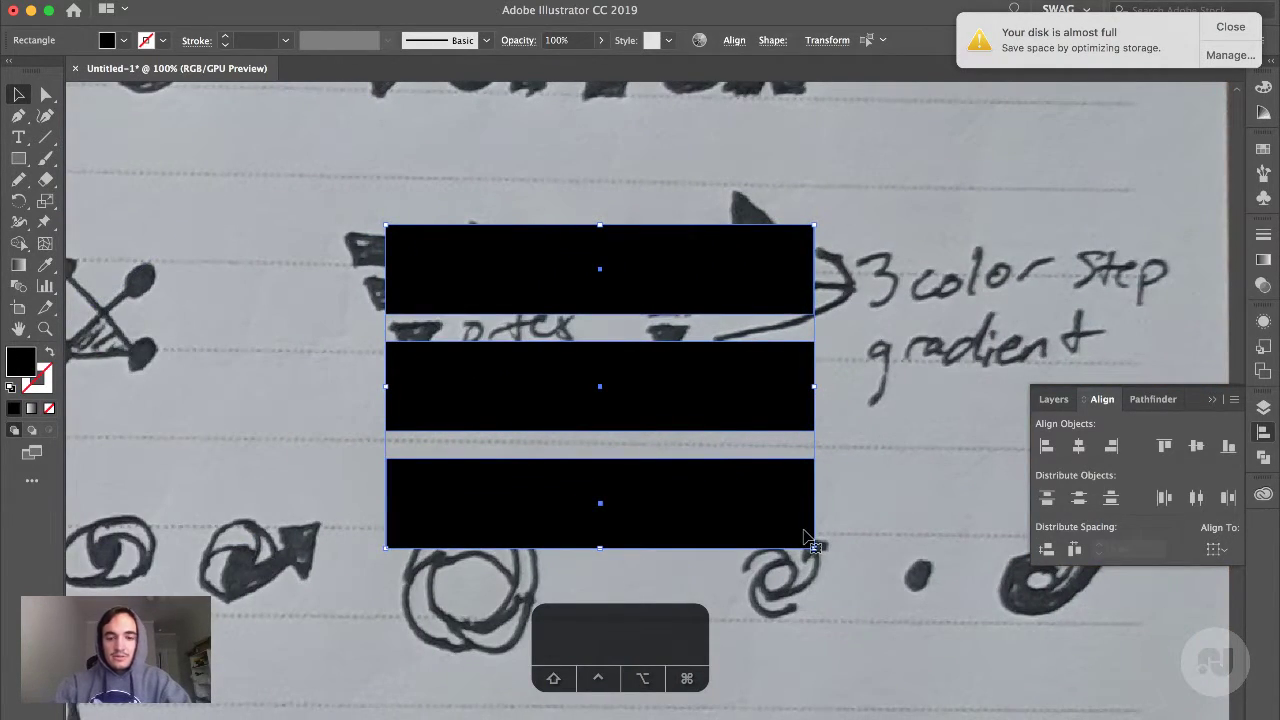
pyautogui.press('BackSpace')
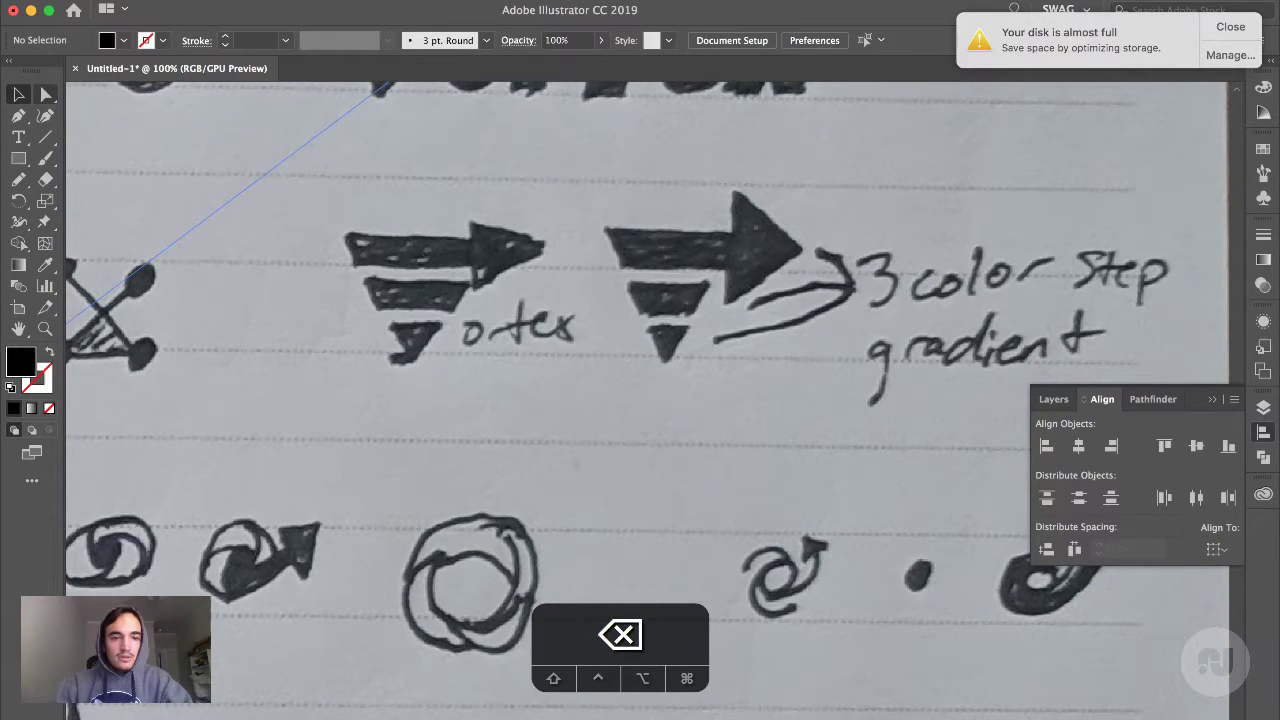
# Draw a black rectangle over the first arrow-V sketch's shaft and duplicate it twice straight down as evenly spaced bars
pyautogui.click(18, 158)
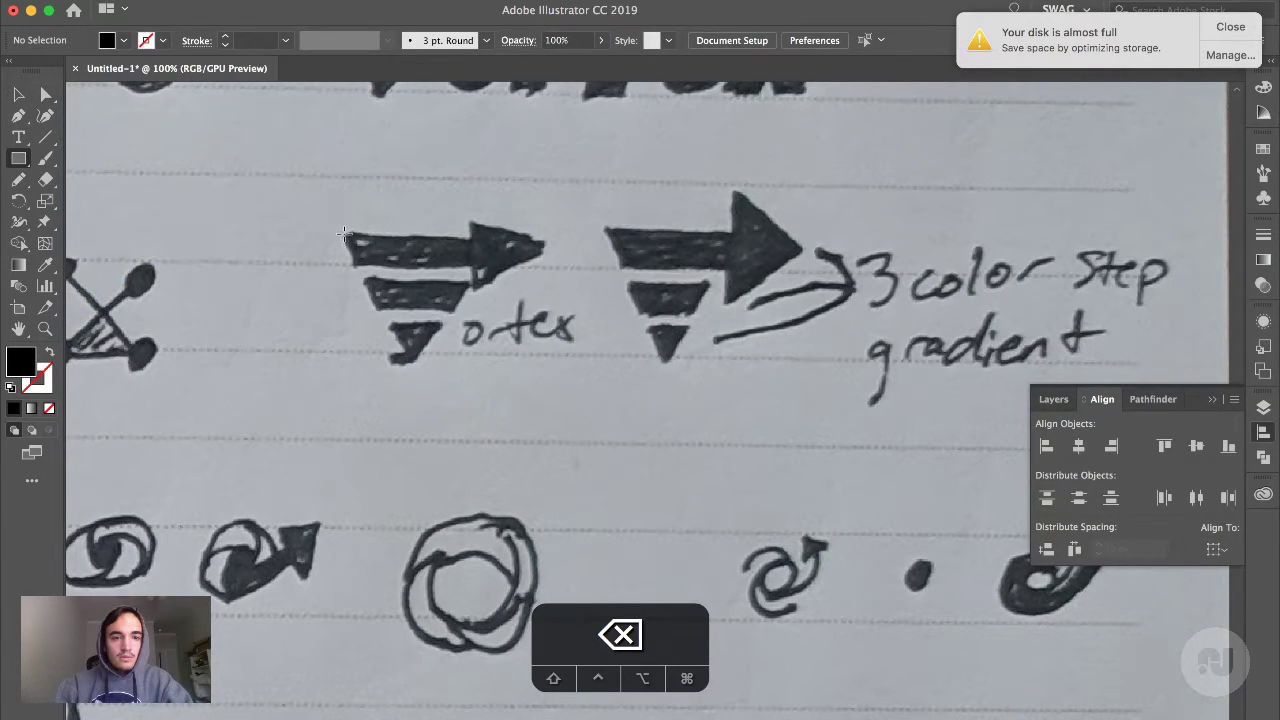
pyautogui.moveTo(343, 234); pyautogui.dragTo(495, 268)
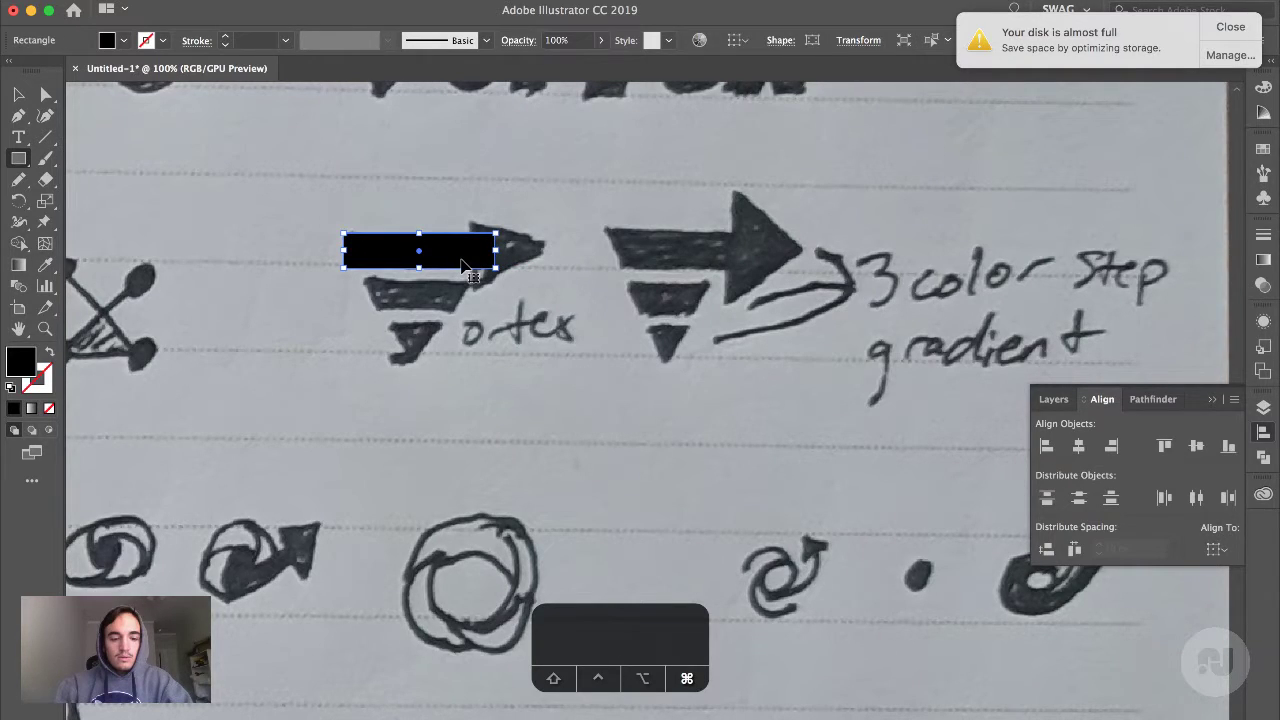
pyautogui.click(456, 270)
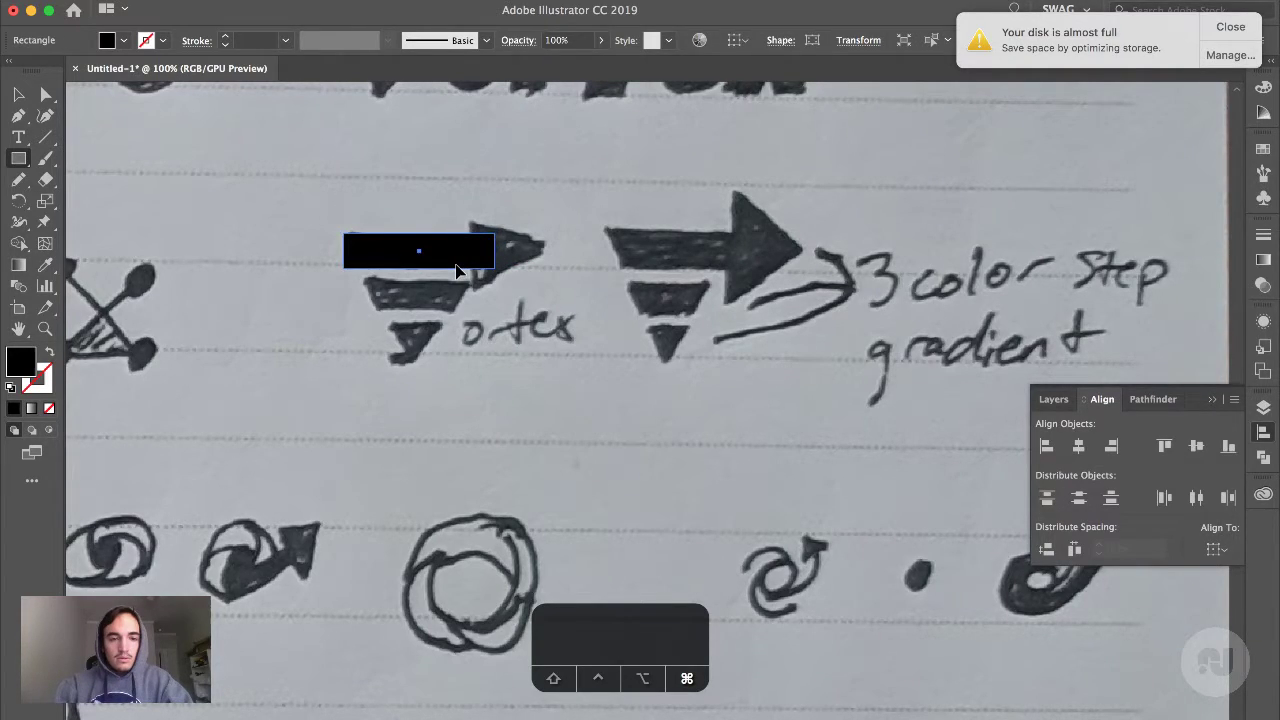
pyautogui.moveTo(456, 270); pyautogui.dragTo(454, 304)
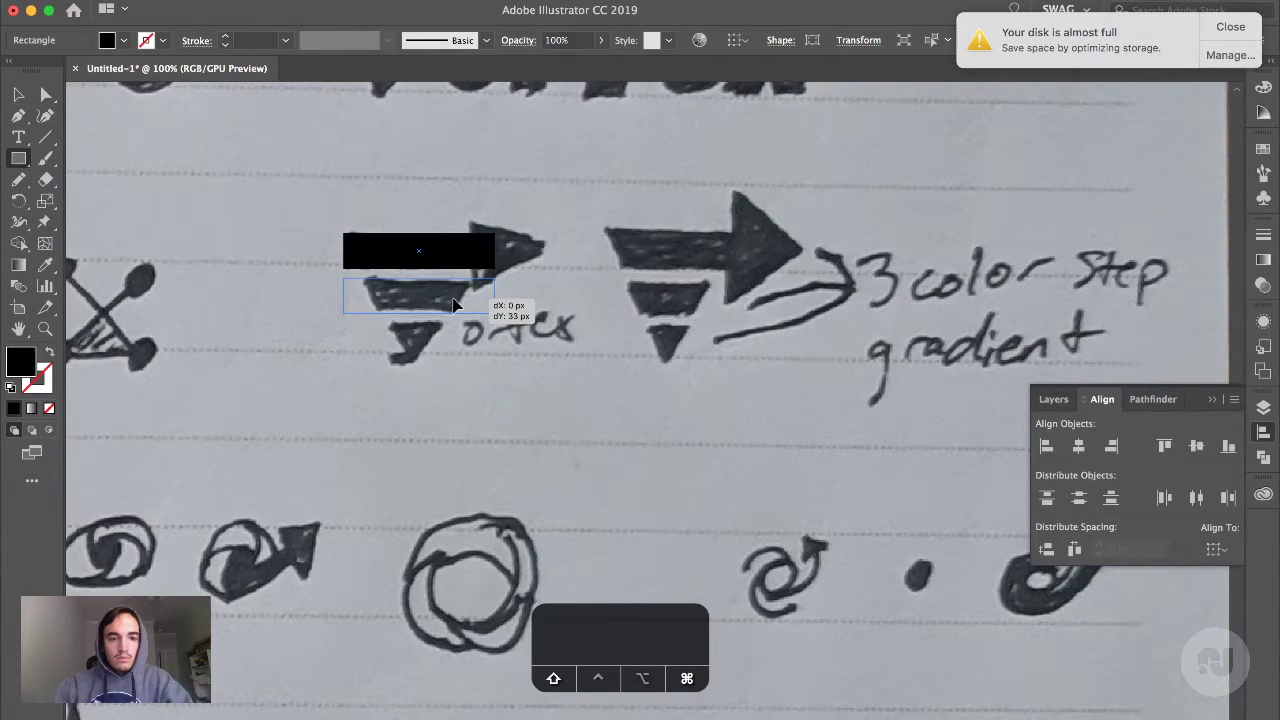
pyautogui.moveTo(454, 304); pyautogui.dragTo(454, 304)
pyautogui.press('v')
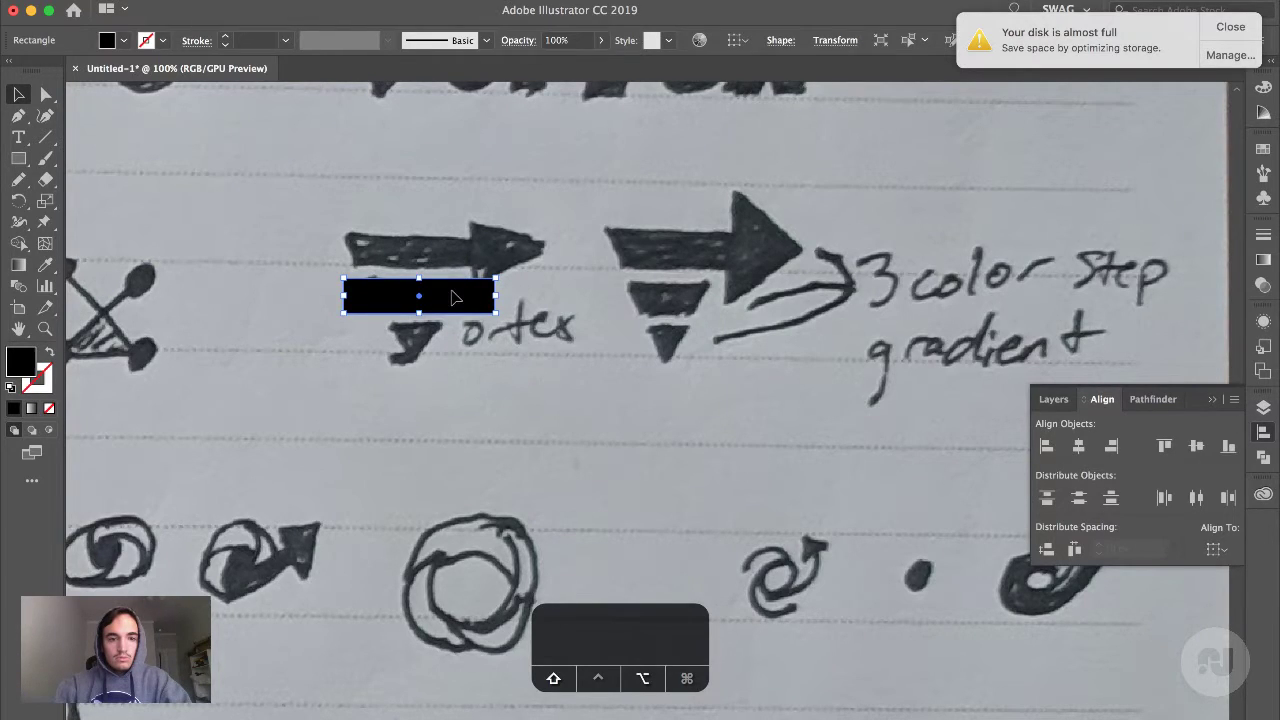
pyautogui.moveTo(452, 297); pyautogui.dragTo(447, 342)
# Move the three stacked bars from the sketch onto the artboard and scale them up together
pyautogui.click(418, 296)
pyautogui.keyDown('shift'); pyautogui.click(418, 250); pyautogui.keyUp('shift')
pyautogui.keyDown('shift'); pyautogui.click(411, 353); pyautogui.keyUp('shift')
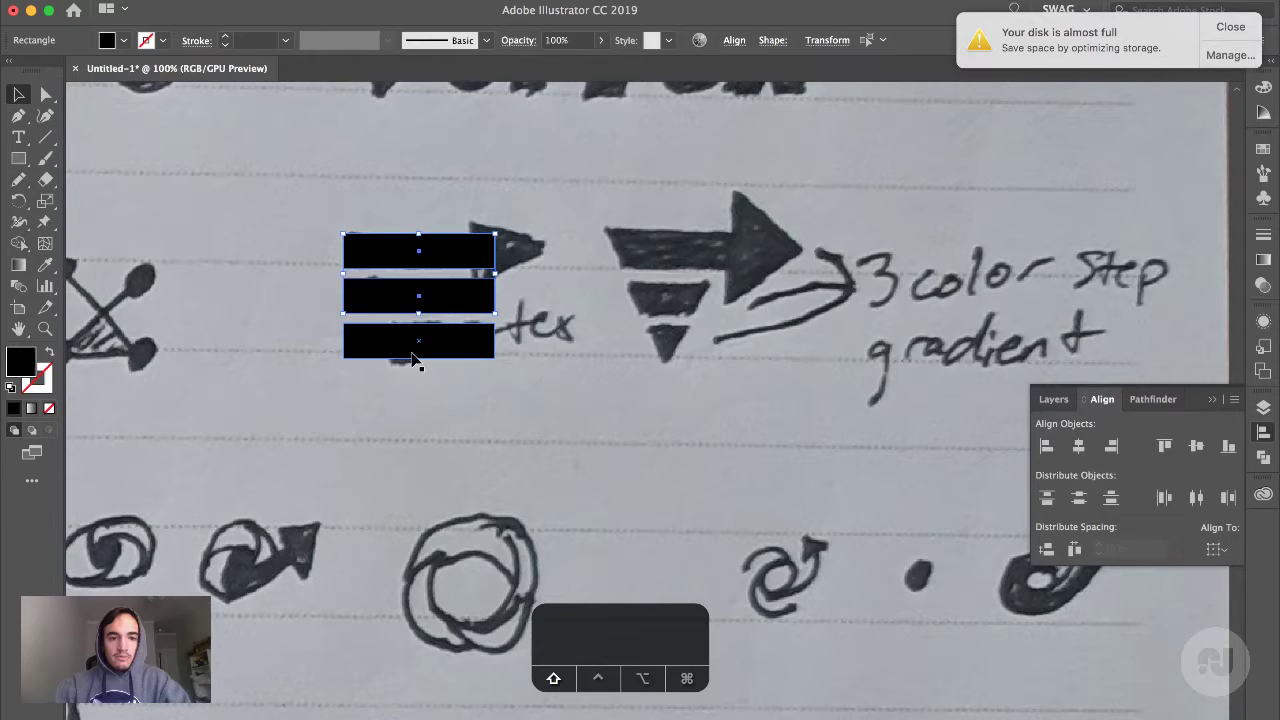
pyautogui.scroll(-5, 418, 362)
pyautogui.moveTo(414, 340); pyautogui.dragTo(1160, 342)
pyautogui.hscroll(5, 1158, 342)
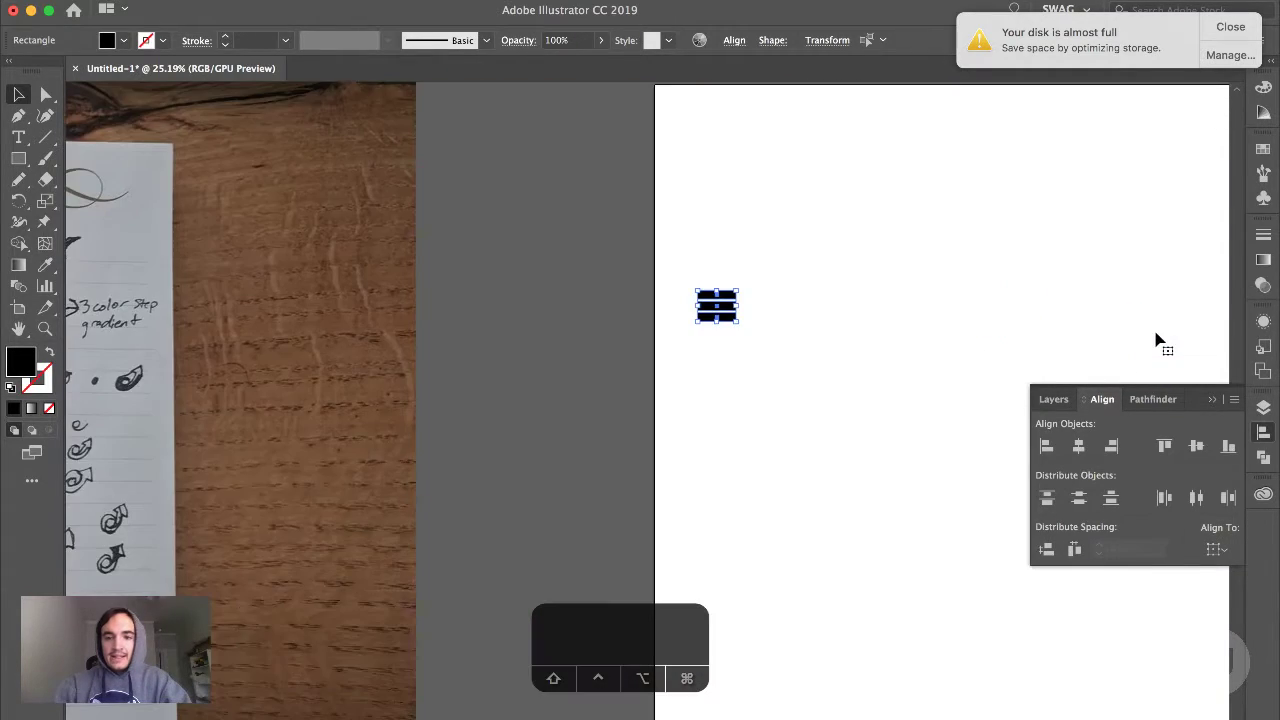
pyautogui.hscroll(3, 1160, 342)
pyautogui.keyDown('shift'); pyautogui.click(549, 294); pyautogui.keyUp('shift')
pyautogui.keyDown('shift'); pyautogui.click(550, 295); pyautogui.keyUp('shift')
pyautogui.moveTo(549, 294); pyautogui.dragTo(829, 443)
pyautogui.click(829, 443)
# Draw a downward-pointing triangle with the Pen tool from the top bar's upper corners to the bottom bar's lower edge midpoint
pyautogui.hscroll(-10, 829, 443)
pyautogui.hscroll(10, 829, 443)
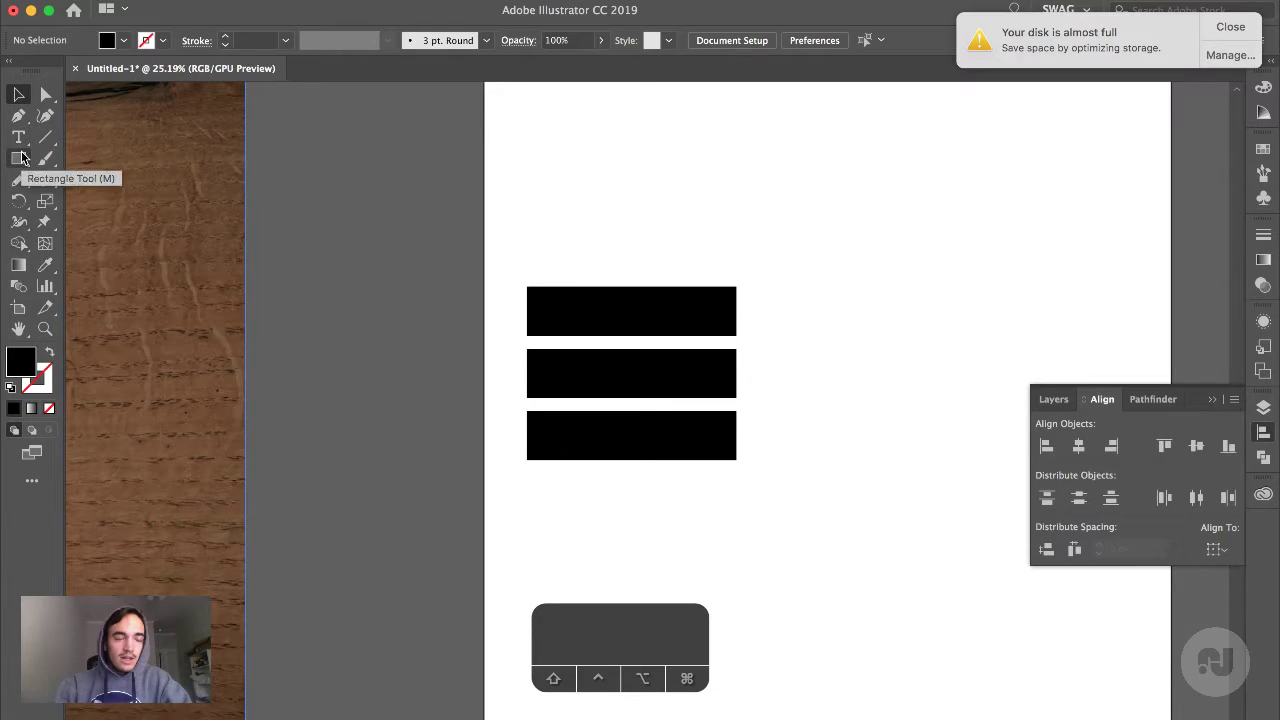
pyautogui.click(18, 116)
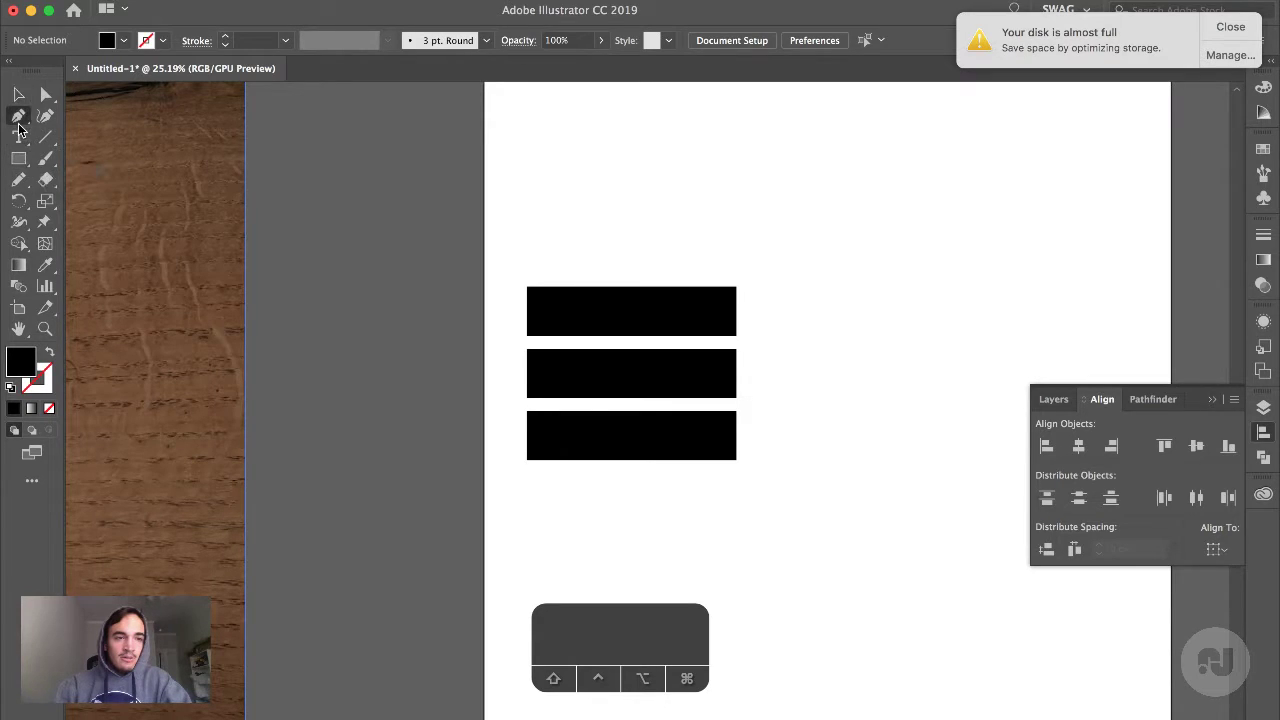
pyautogui.click(528, 288)
pyautogui.click(631, 459)
pyautogui.click(736, 287)
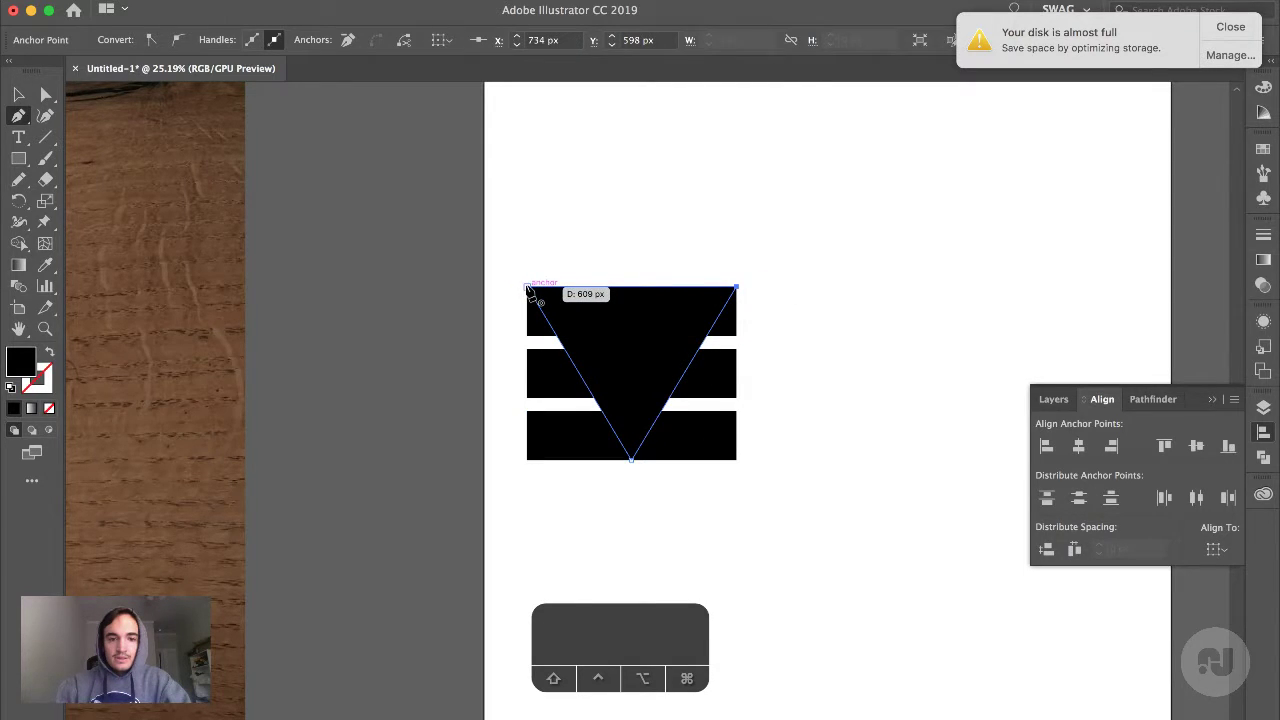
# Subtract the bar parts outside the triangle and the triangle parts between the bars with the Shape Builder tool
pyautogui.press('super+a')
pyautogui.press('v')
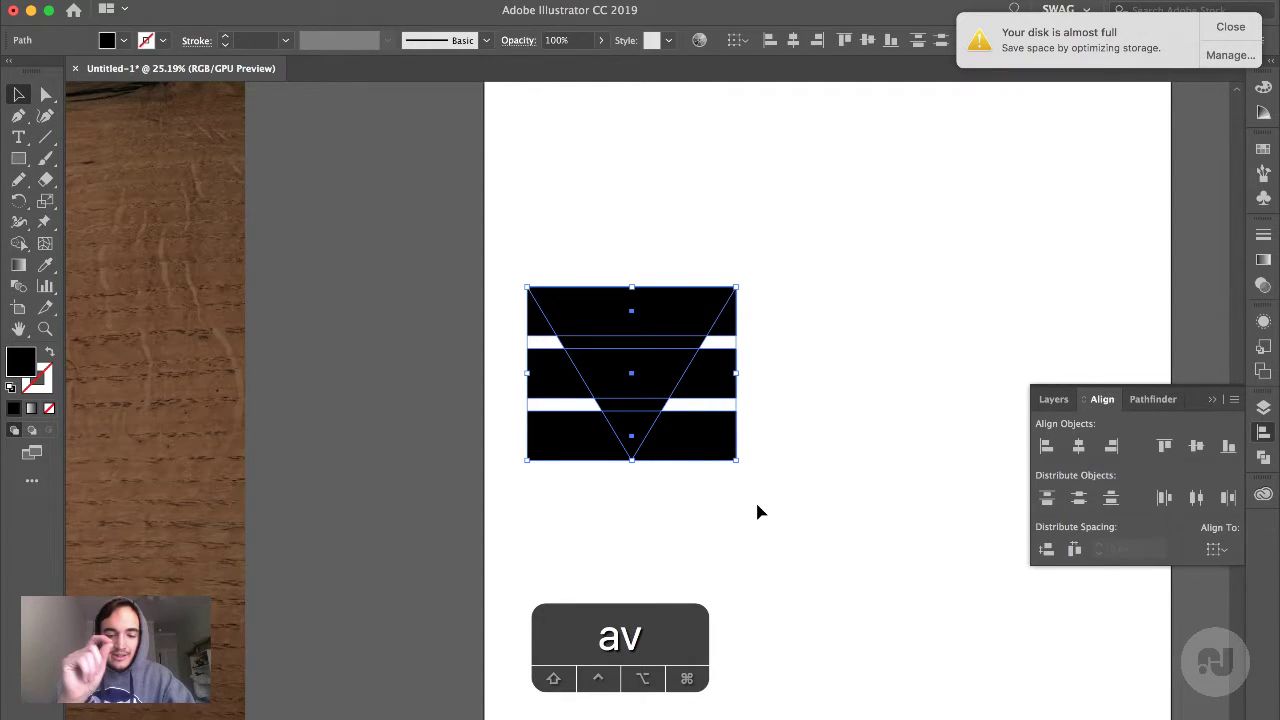
pyautogui.hotkey('shift', 'm')
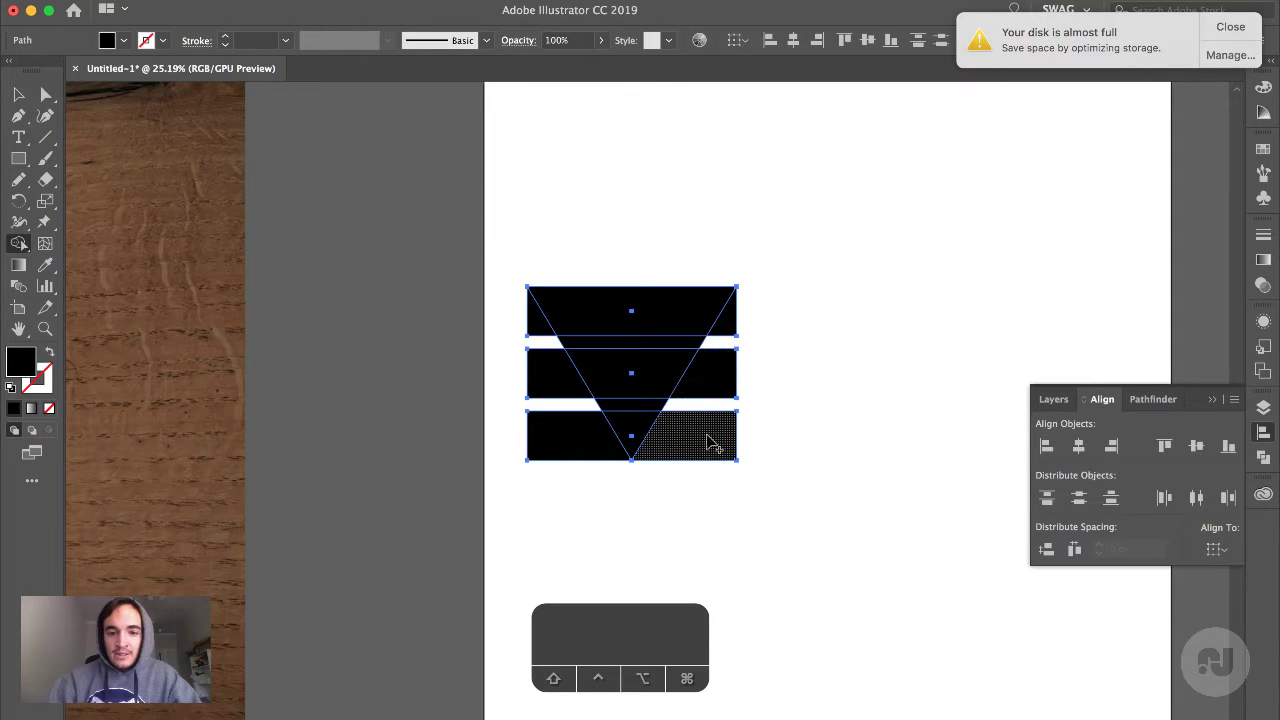
pyautogui.press('alt')
pyautogui.keyDown('alt'); pyautogui.click(597, 440); pyautogui.keyUp('alt')
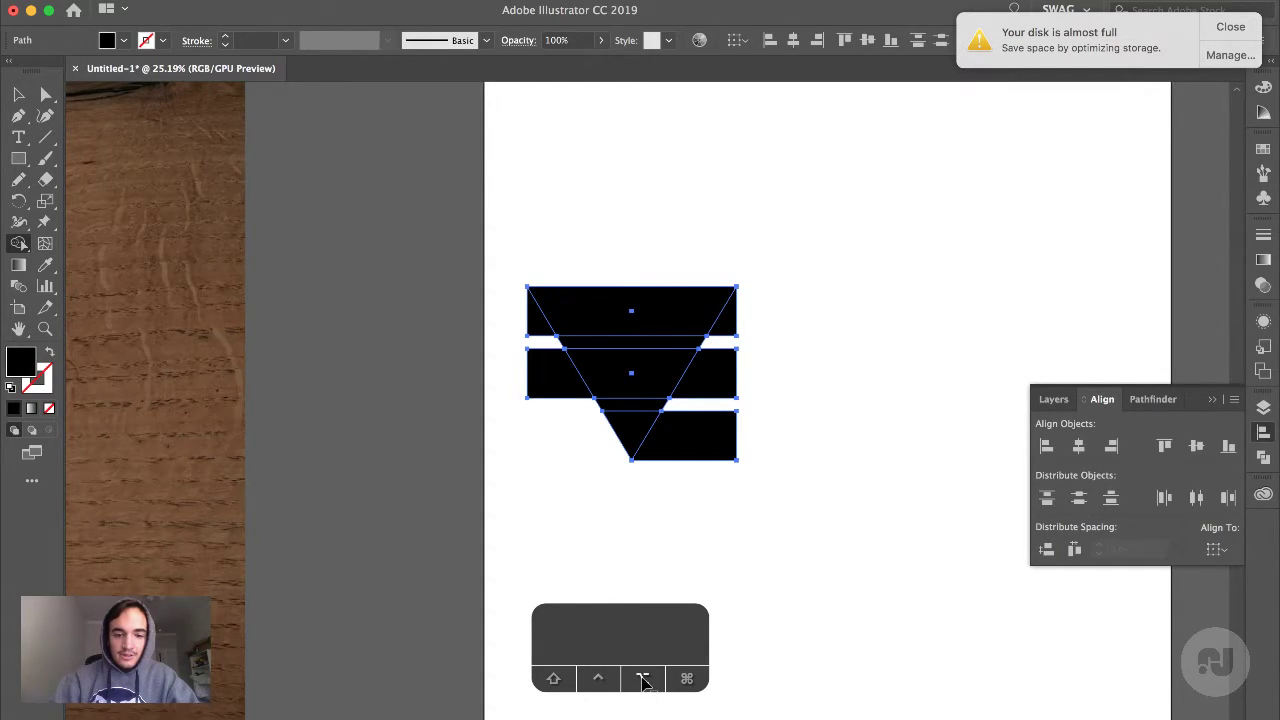
pyautogui.keyDown('alt'); pyautogui.click(670, 448); pyautogui.keyUp('alt')
pyautogui.keyDown('alt'); pyautogui.click(708, 388); pyautogui.keyUp('alt')
pyautogui.keyDown('alt'); pyautogui.click(543, 385); pyautogui.keyUp('alt')
pyautogui.keyDown('alt'); pyautogui.click(533, 302); pyautogui.keyUp('alt')
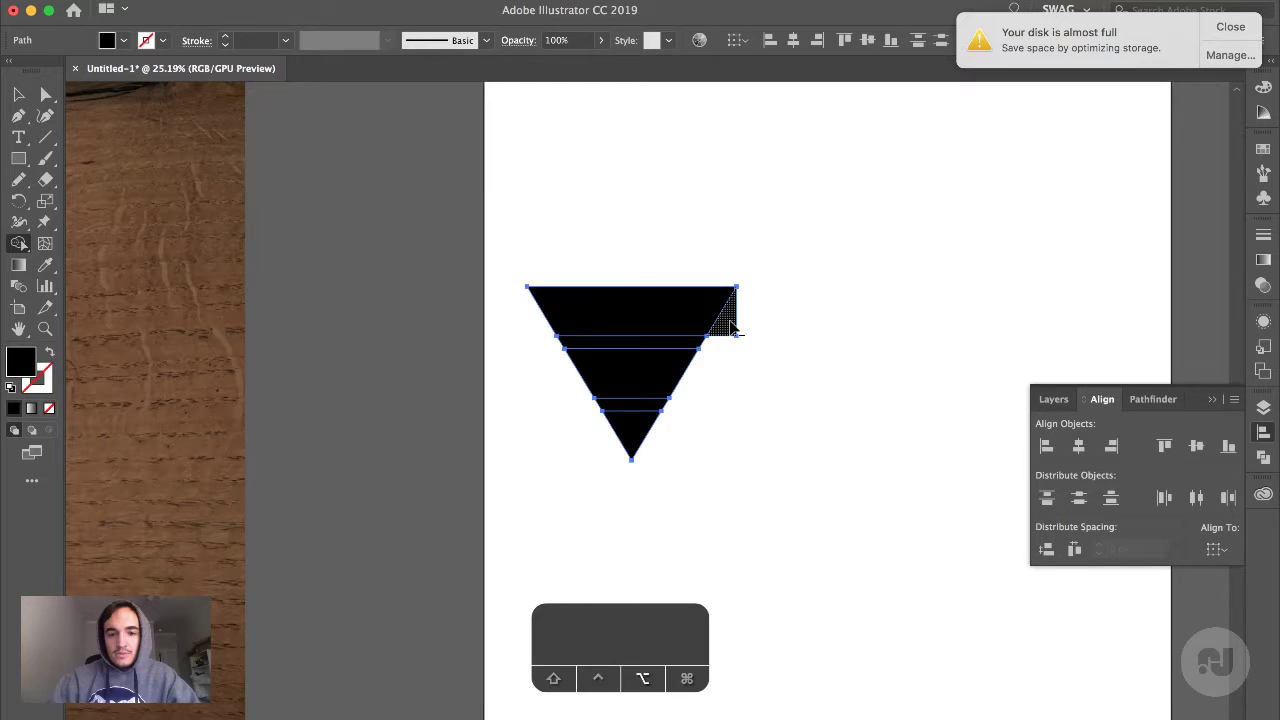
pyautogui.moveTo(735, 325); pyautogui.dragTo(650, 412)
pyautogui.press('v')
pyautogui.click(684, 473)
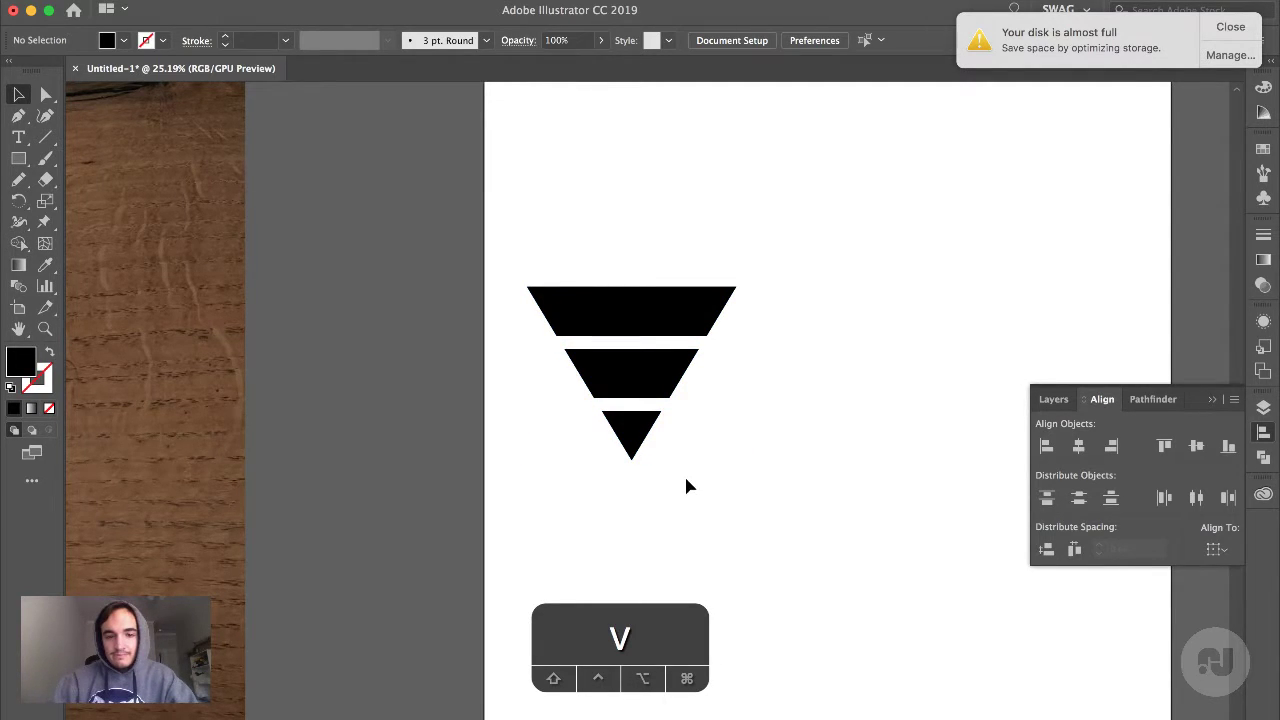
# Try to round the top bar's two upper outer corners and the bottom triangle's tip with a radius of about 94 px
pyautogui.scroll(-2, 686, 486)
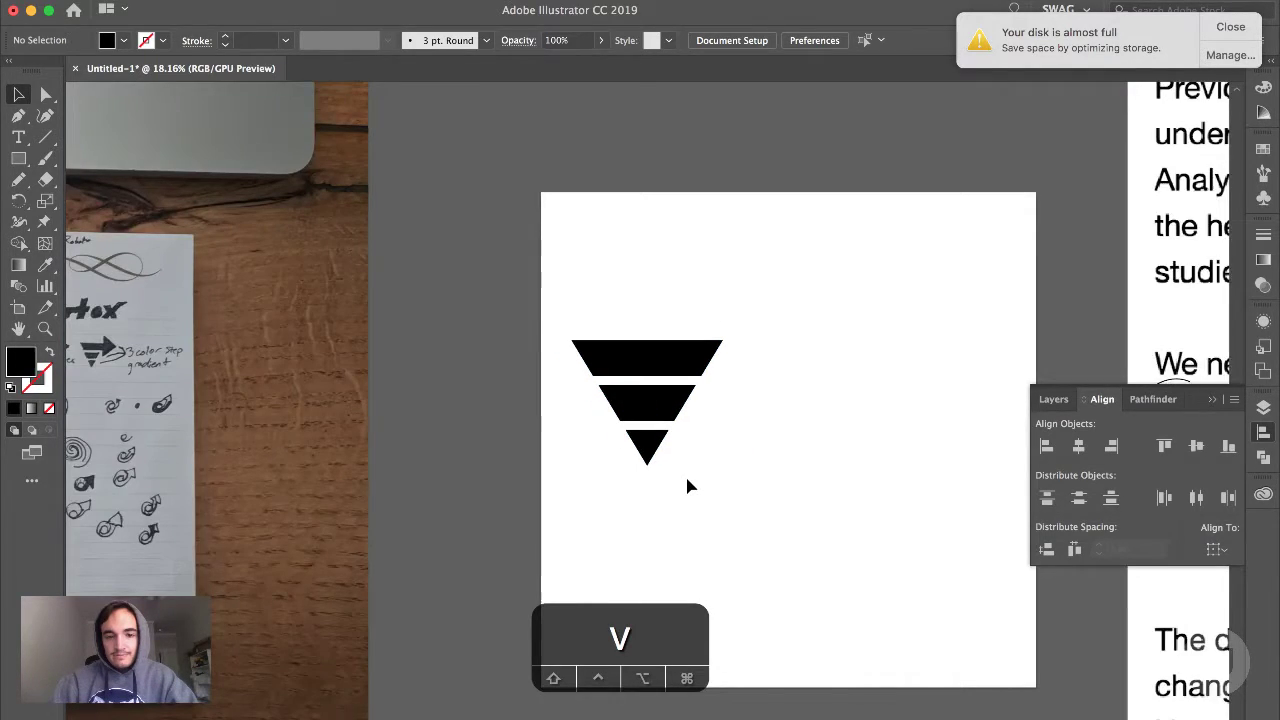
pyautogui.scroll(-2, 687, 486)
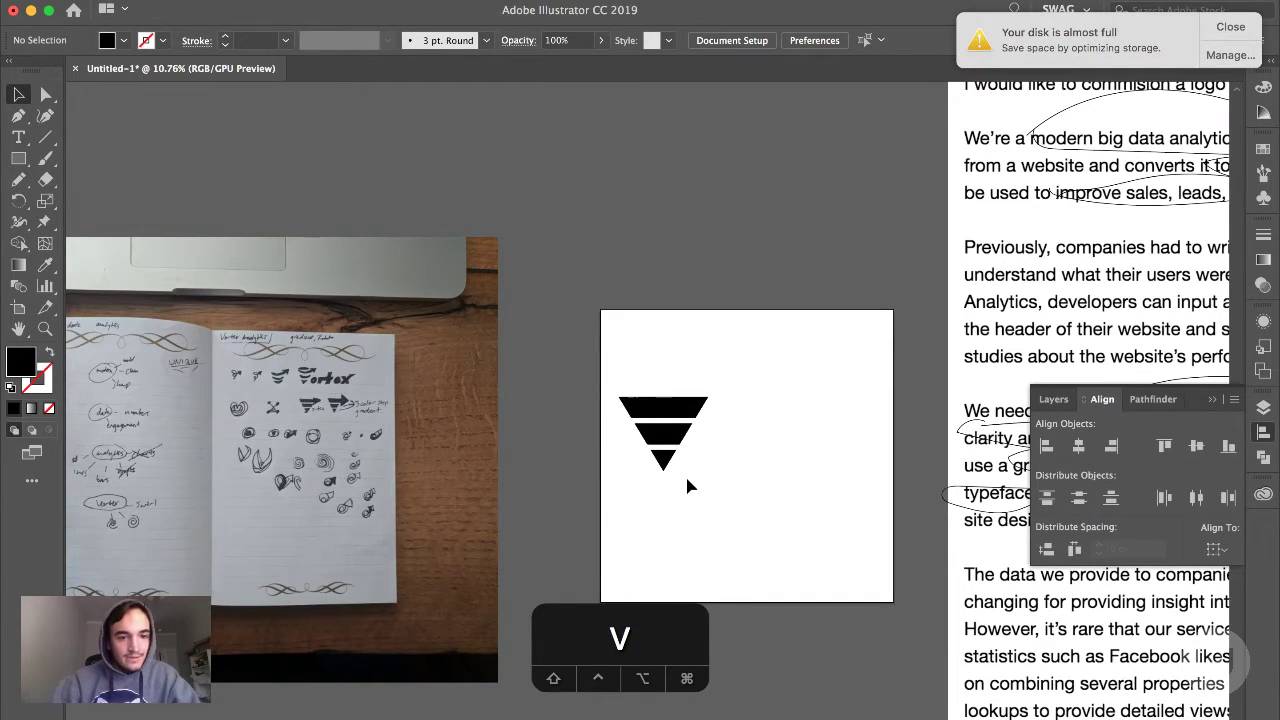
pyautogui.scroll(3, 688, 485)
pyautogui.hscroll(-3, 643, 388)
pyautogui.scroll(2, 643, 388)
pyautogui.press('a')
pyautogui.click(595, 312)
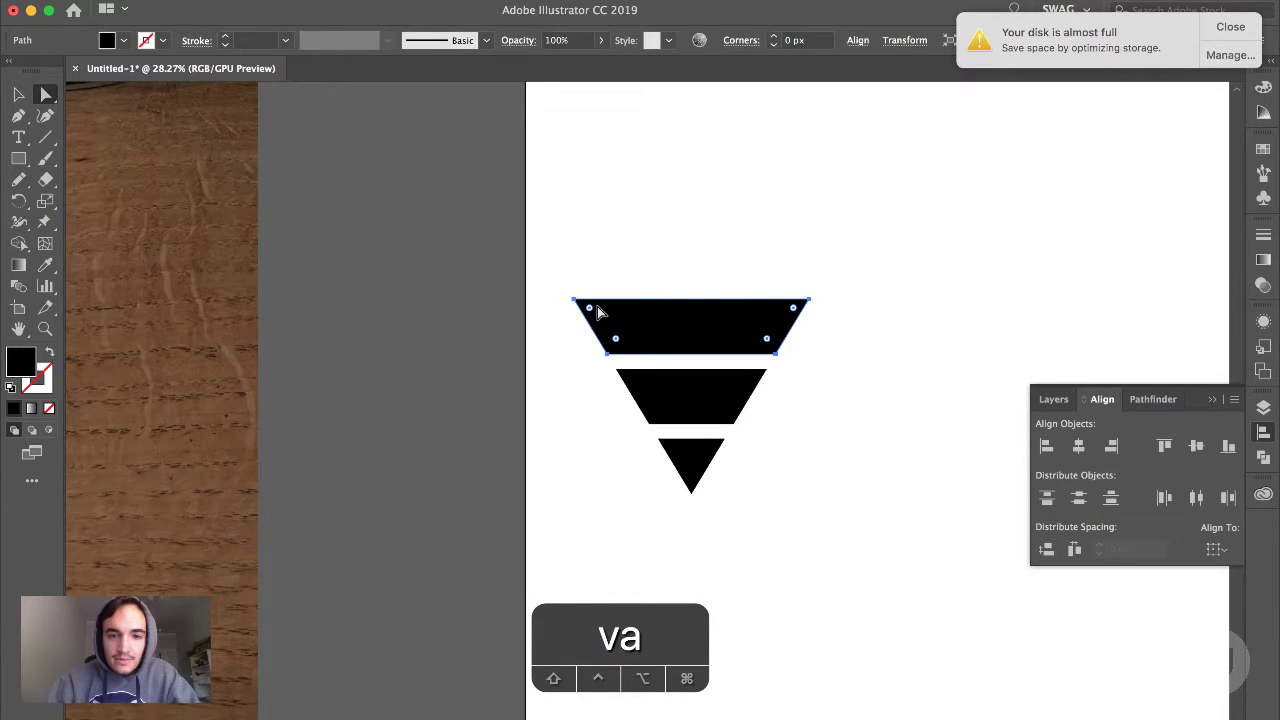
pyautogui.click(575, 300)
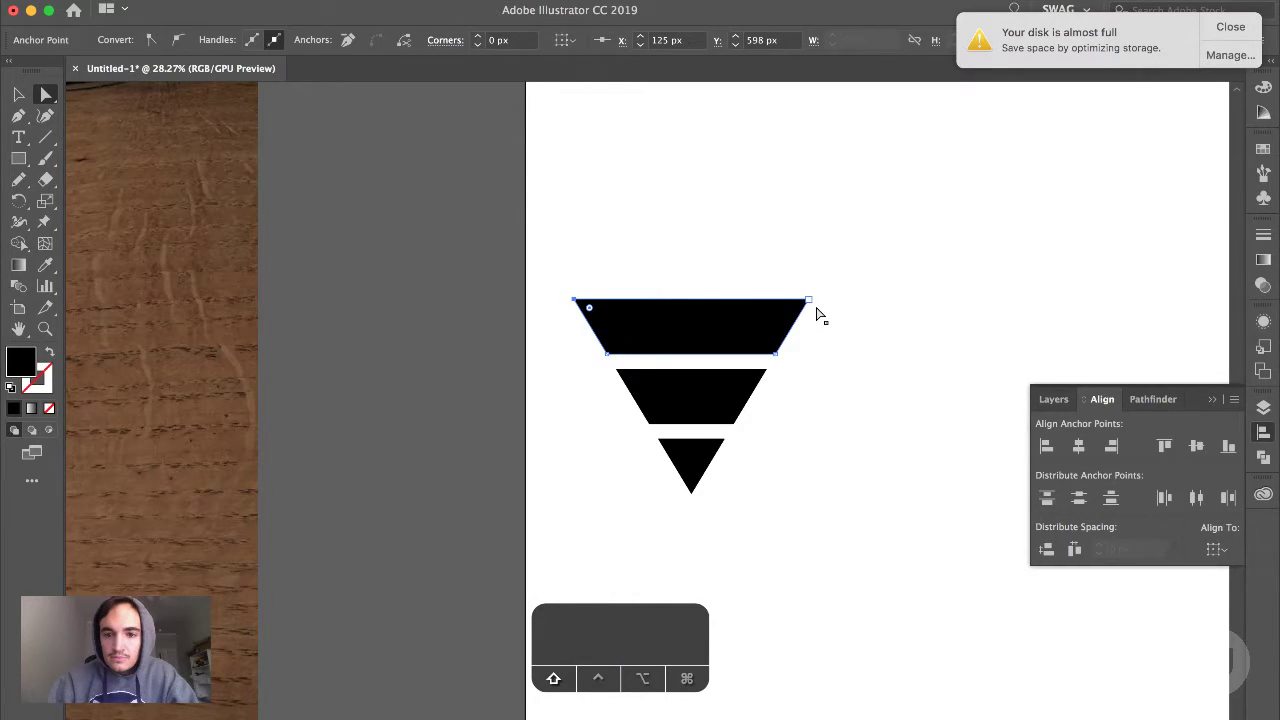
pyautogui.keyDown('shift'); pyautogui.click(809, 300); pyautogui.keyUp('shift')
pyautogui.keyDown('shift'); pyautogui.click(691, 489); pyautogui.keyUp('shift')
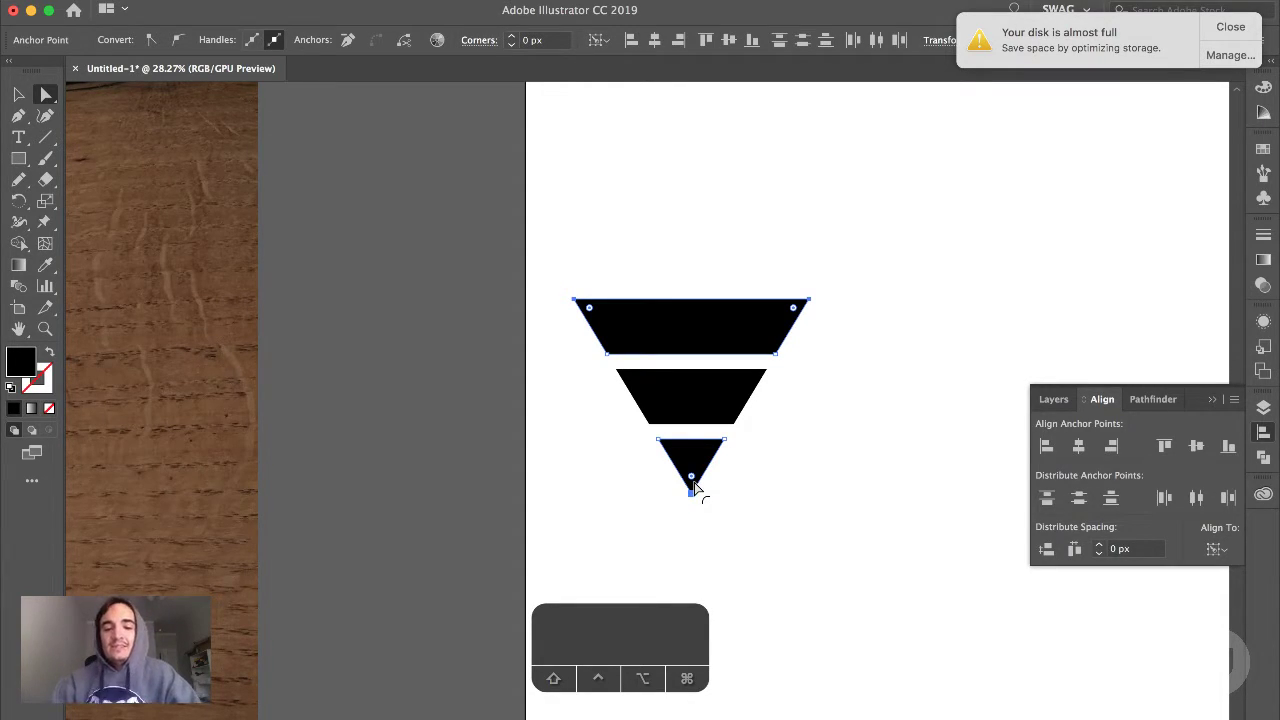
pyautogui.moveTo(693, 480); pyautogui.dragTo(714, 380)
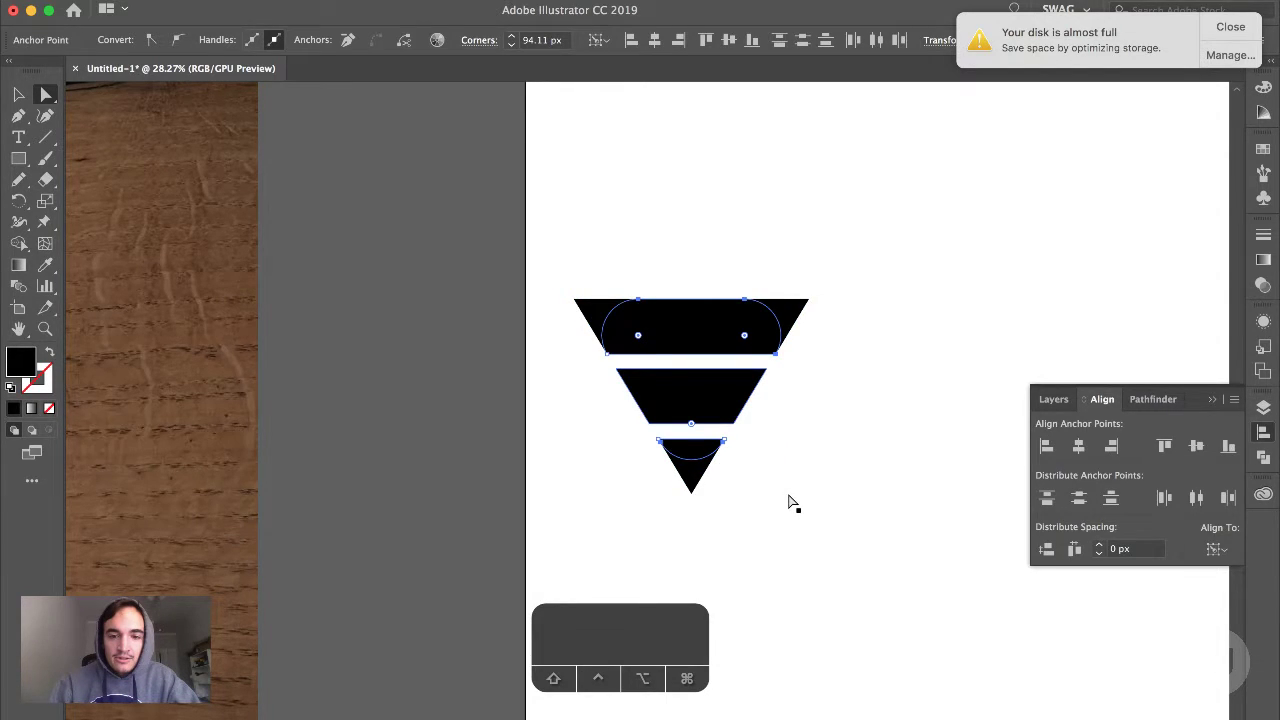
# Undo the corner rounding and delete the duplicate shapes stacked on the three V pieces
pyautogui.press('super')
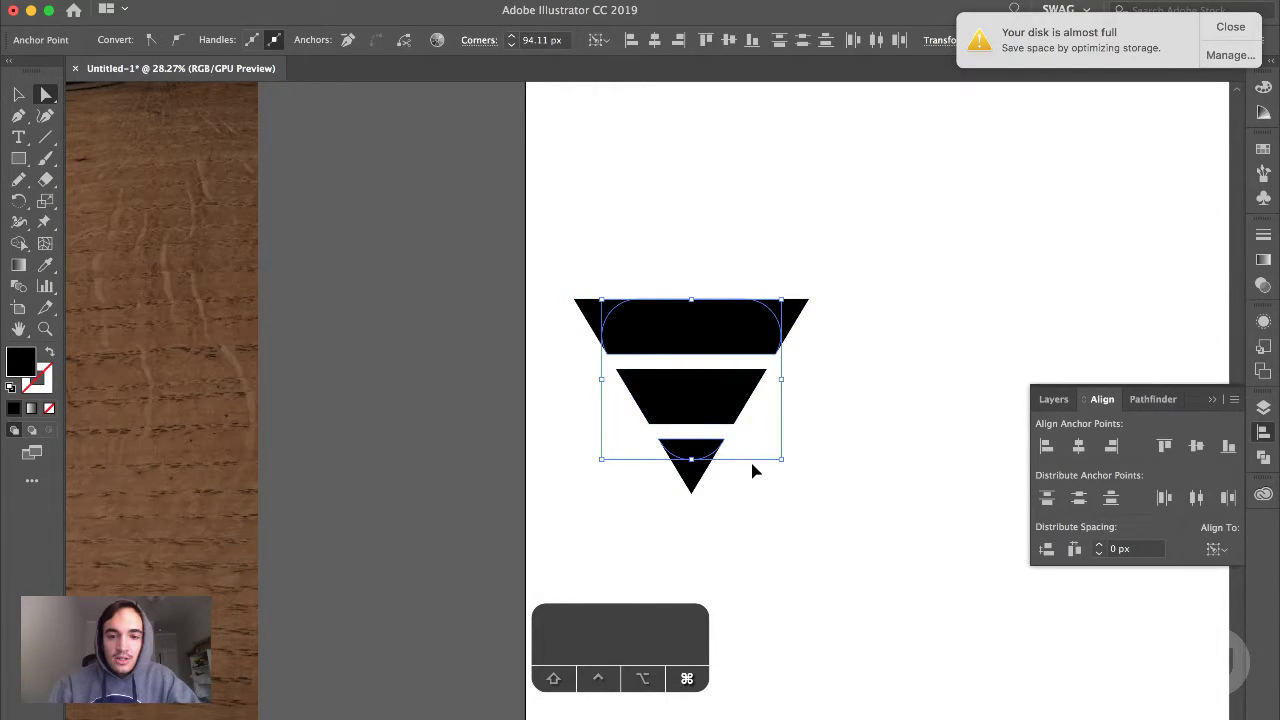
pyautogui.press('super+z')
pyautogui.press('shift')
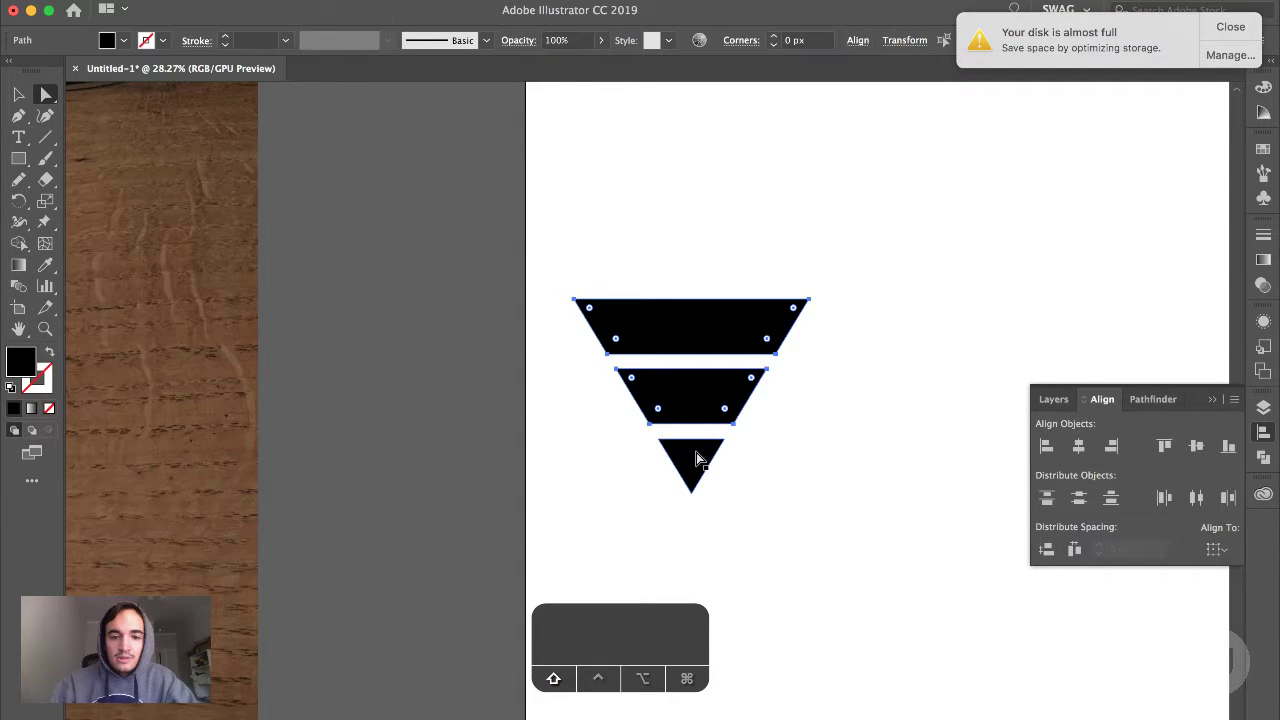
pyautogui.press('BackSpace')
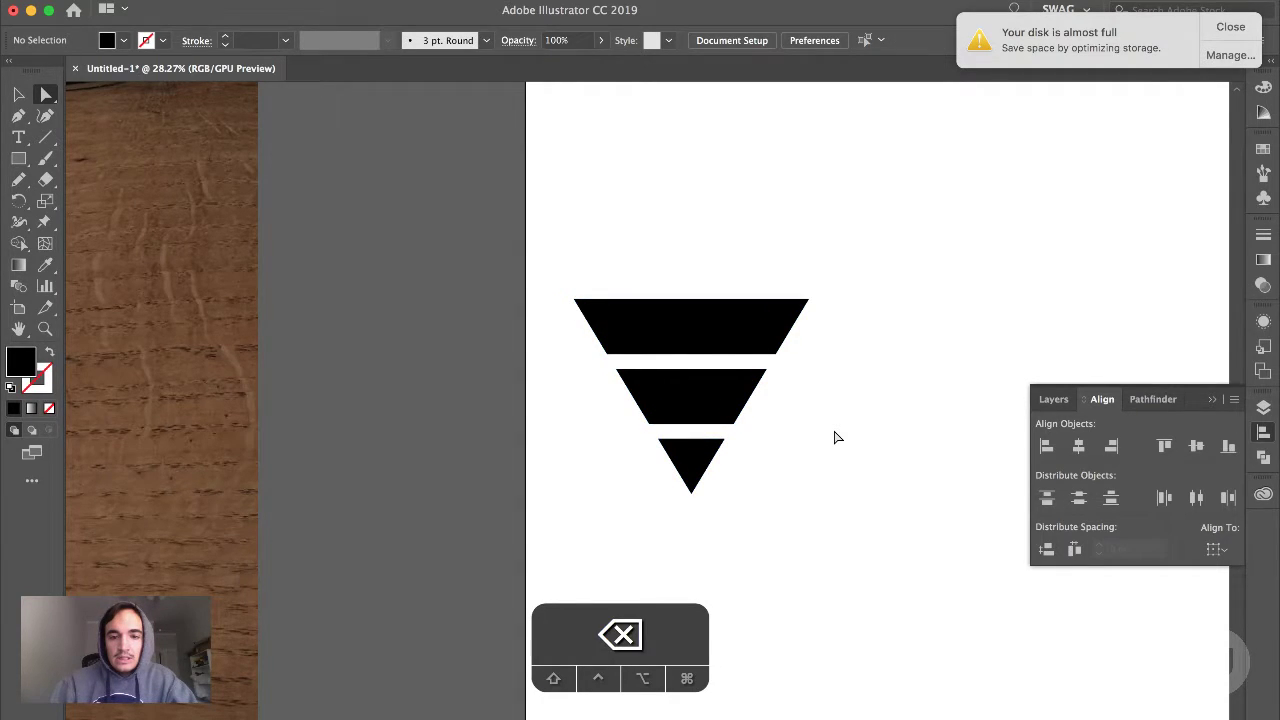
# Round the top bar's two upper outer corners and the bottom triangle's tip with a radius of about 22 px
pyautogui.click(574, 299)
pyautogui.keyDown('shift'); pyautogui.click(808, 299); pyautogui.keyUp('shift')
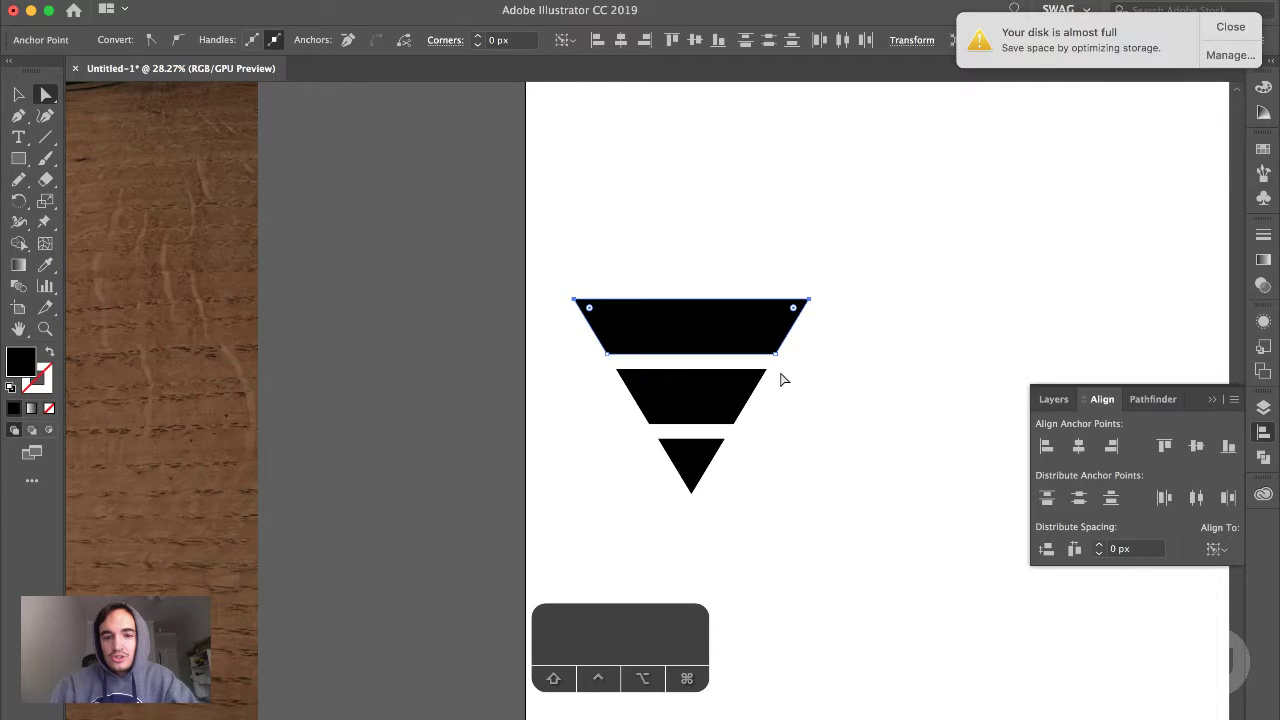
pyautogui.keyDown('shift'); pyautogui.click(692, 486); pyautogui.keyUp('shift')
pyautogui.moveTo(693, 484); pyautogui.dragTo(695, 484)
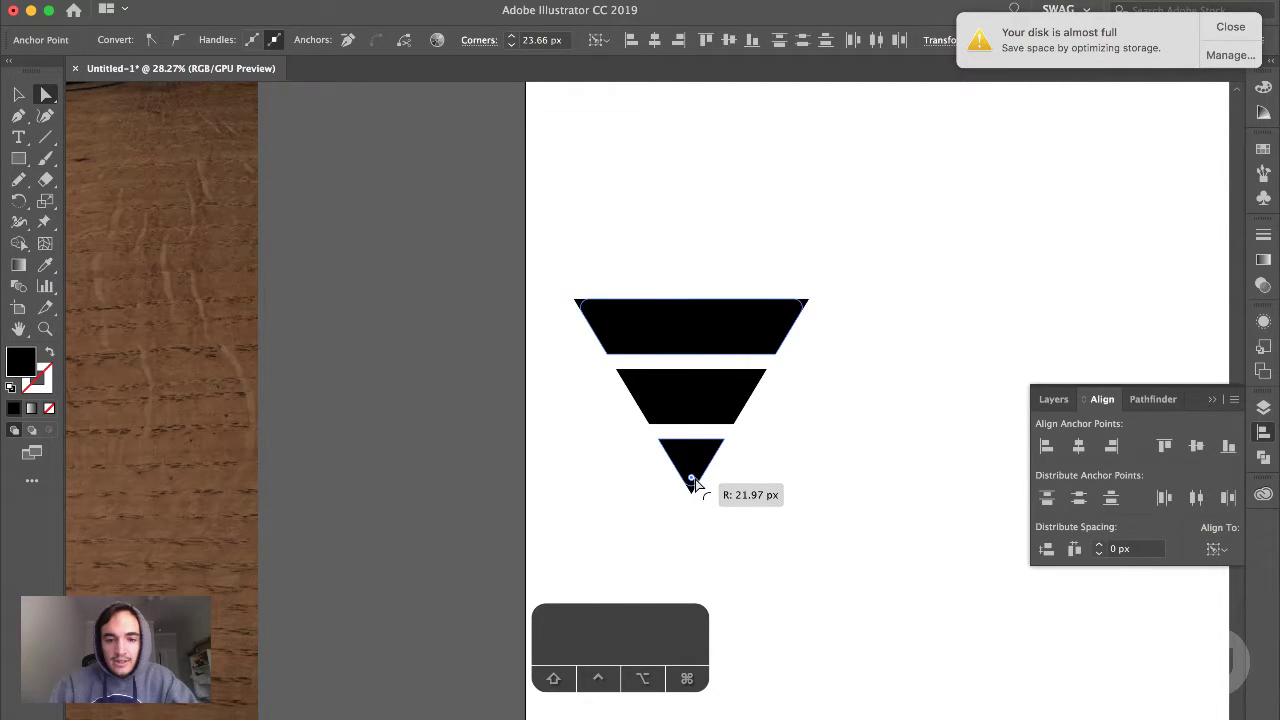
pyautogui.click(712, 545)
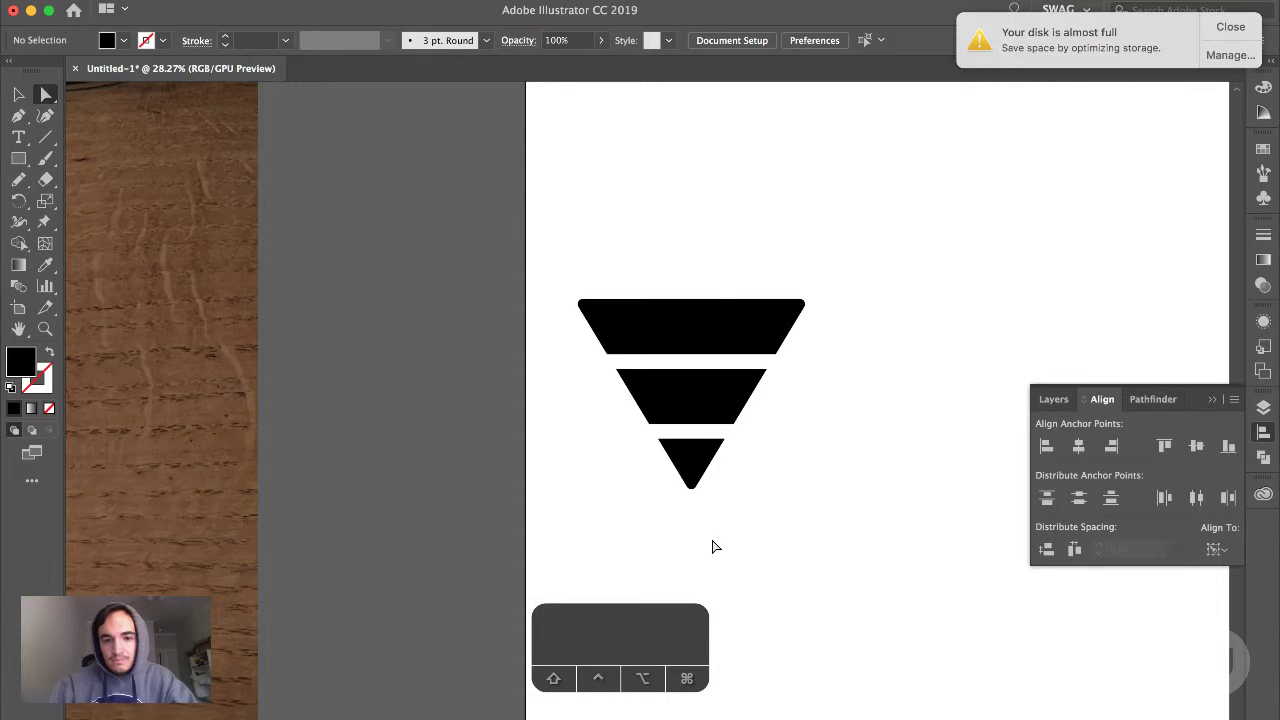
pyautogui.scroll(-5, 713, 546)
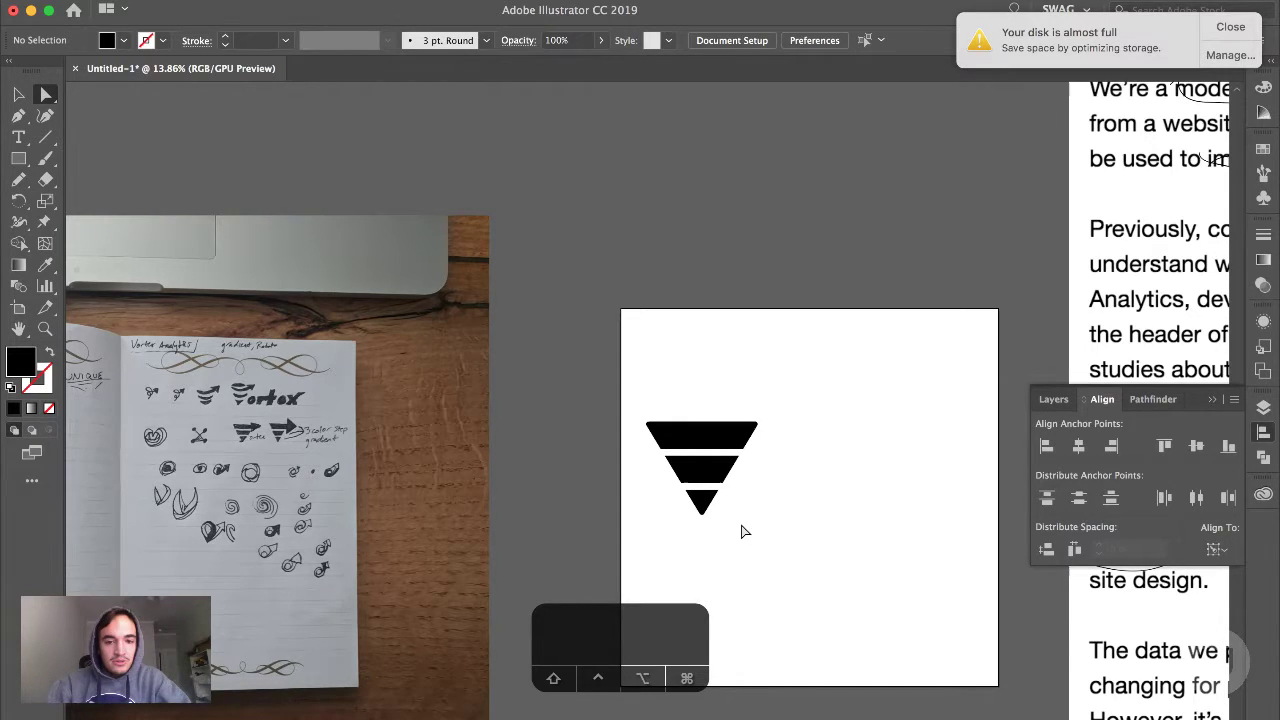
pyautogui.scroll(2, 742, 531)
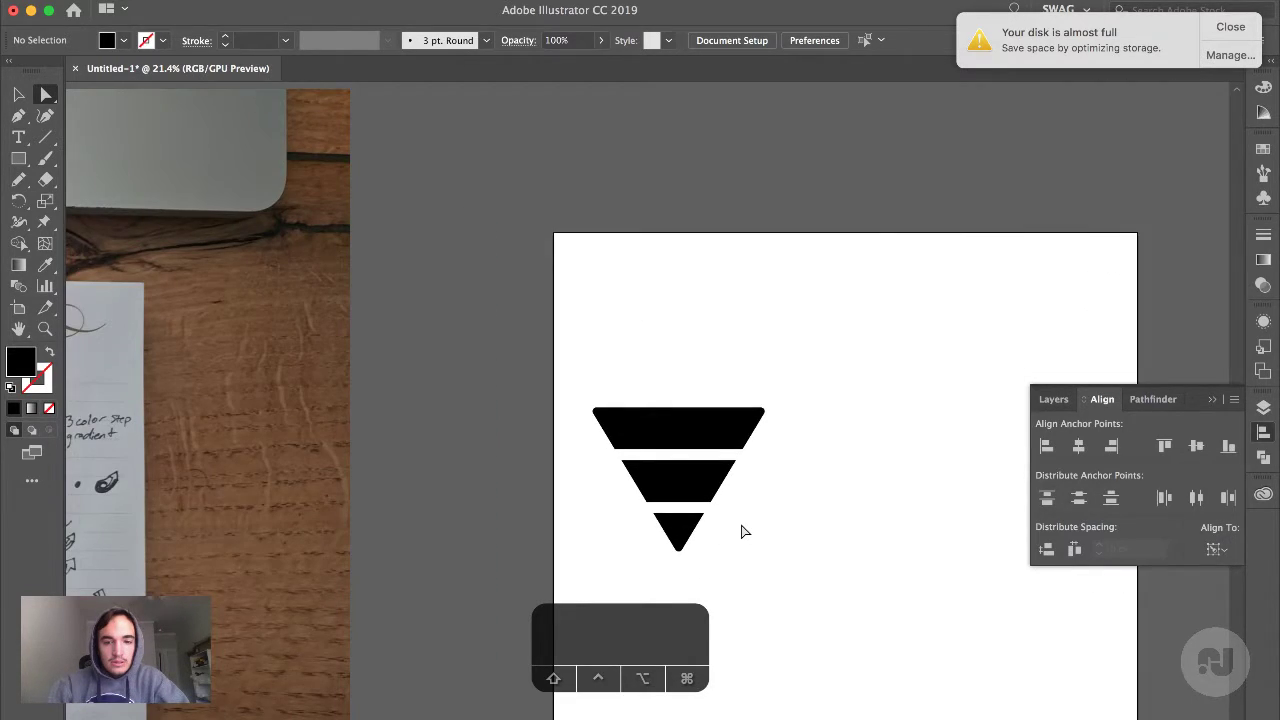
pyautogui.click(743, 531)
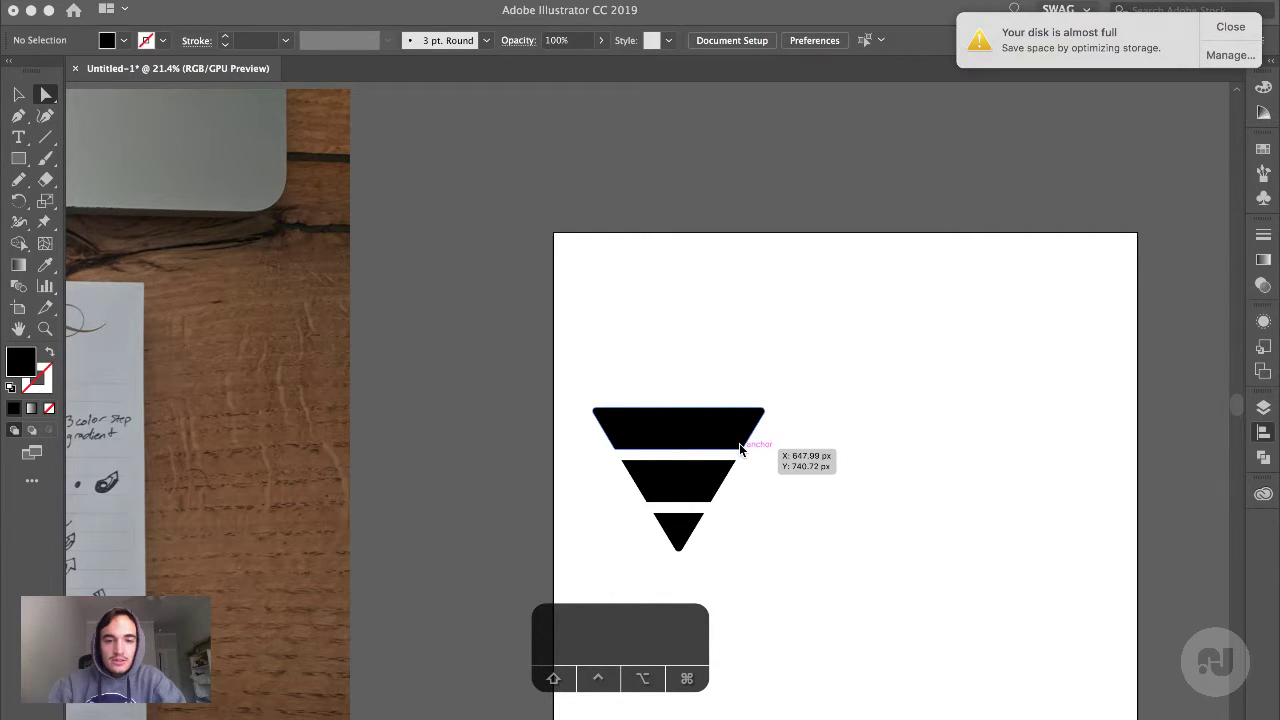
# Switch to Google Chrome, close the Restream Chat page, and return to Illustrator
pyautogui.click(347, 712)
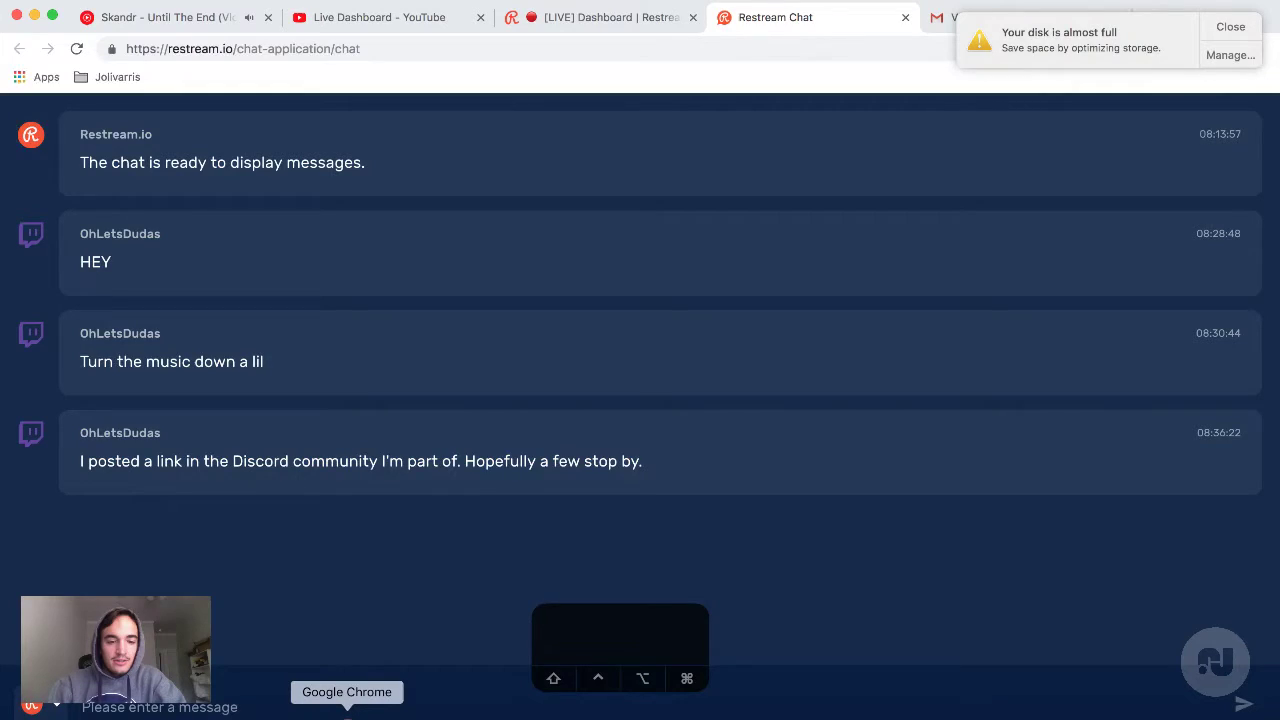
pyautogui.click(1228, 34)
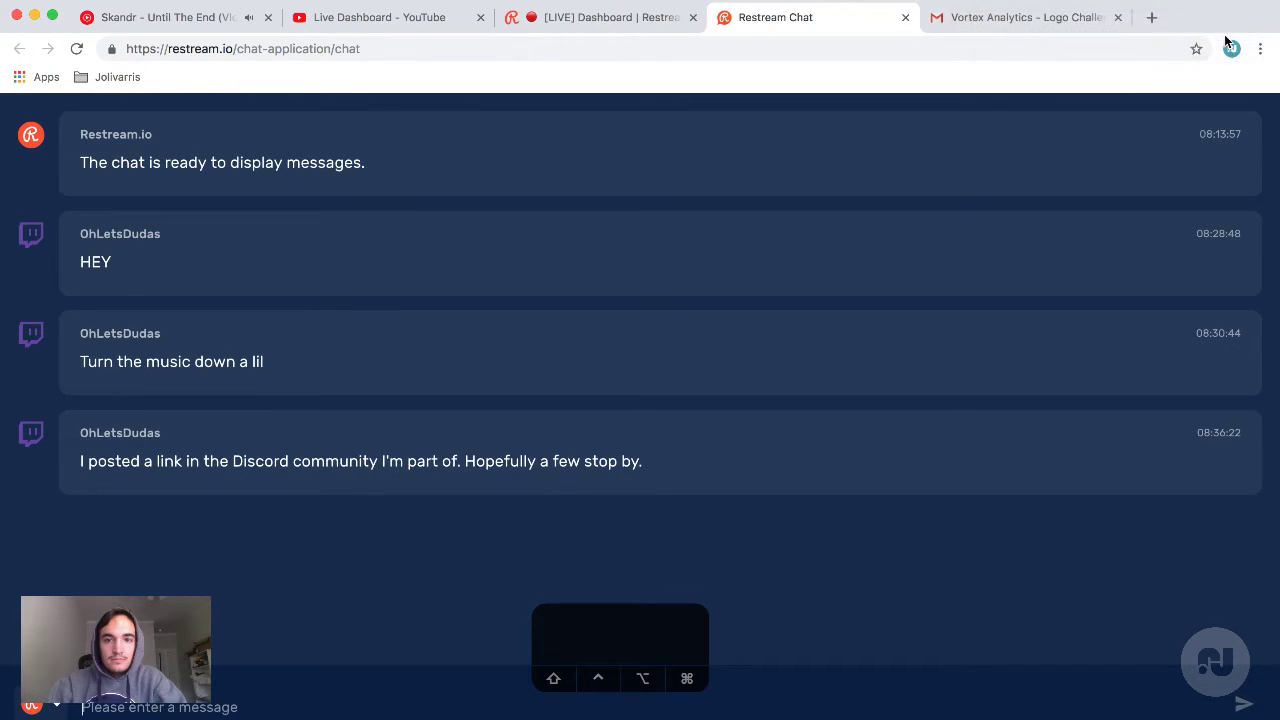
pyautogui.click(905, 17)
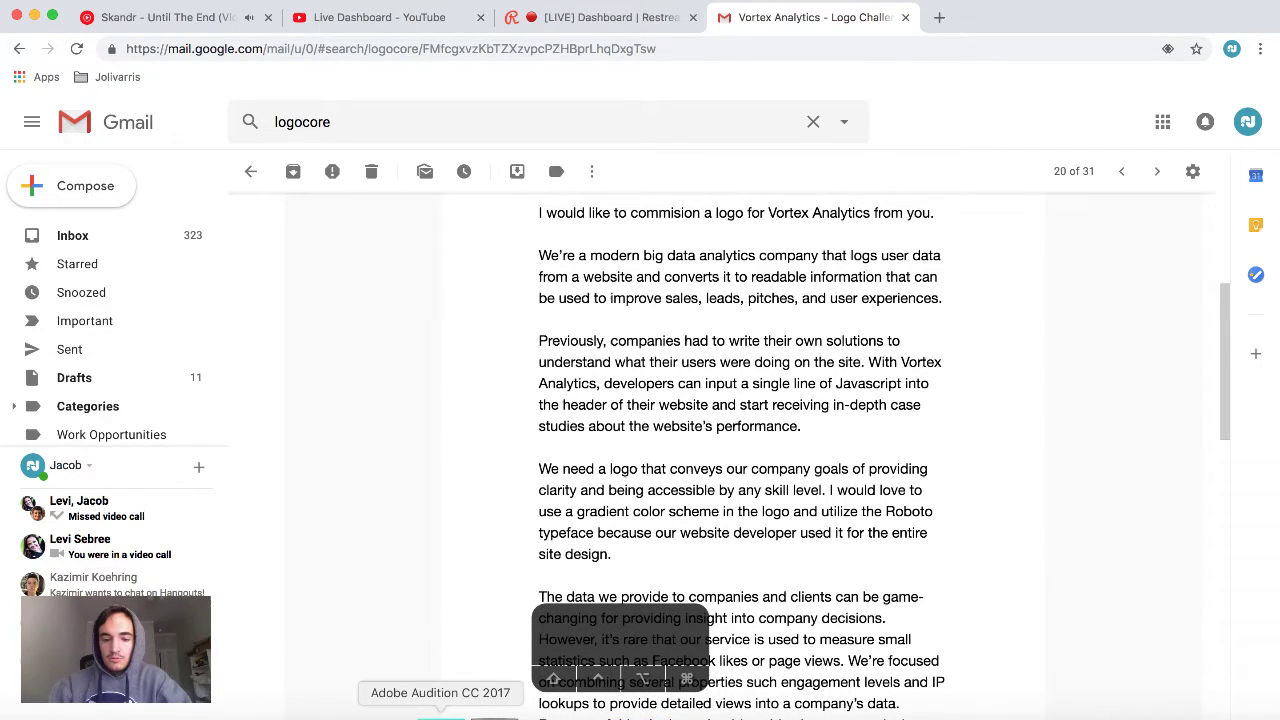
pyautogui.click(412, 712)
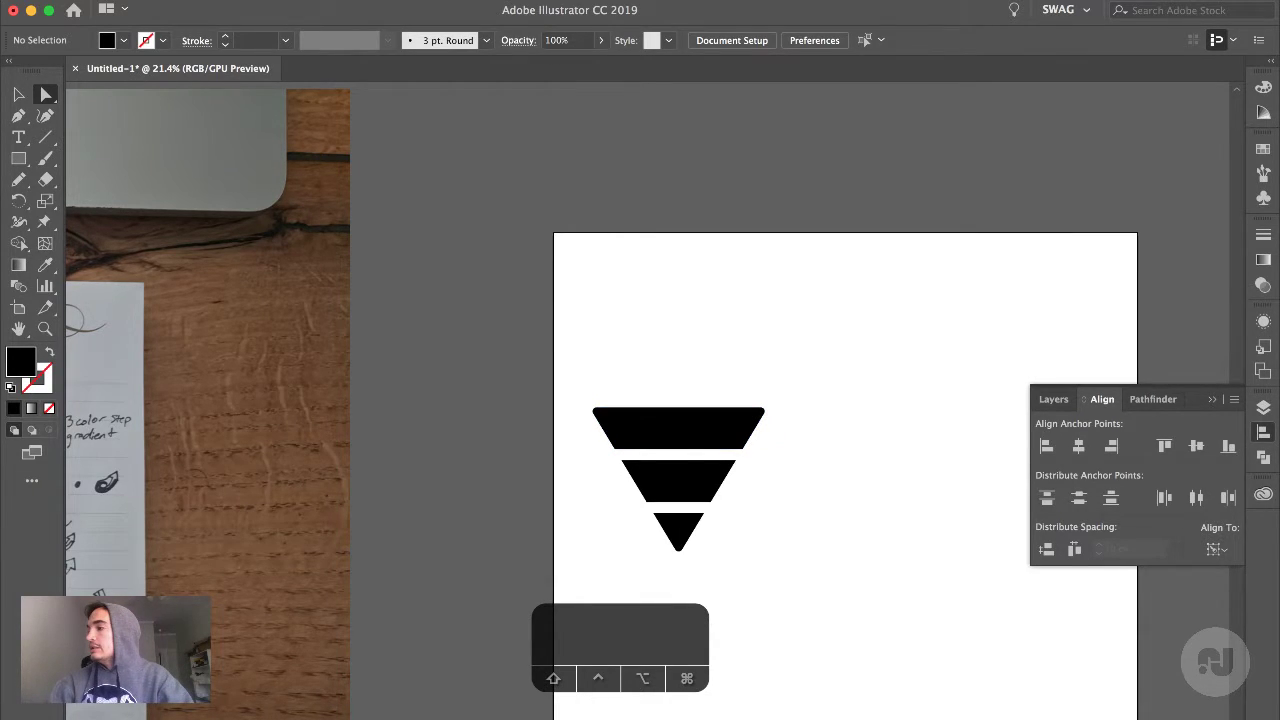
# Draw a bar-height rectangle over the top bar's slanted right end and merge it into the bar with the Shape Builder tool
pyautogui.hotkey('shift', 'F7')
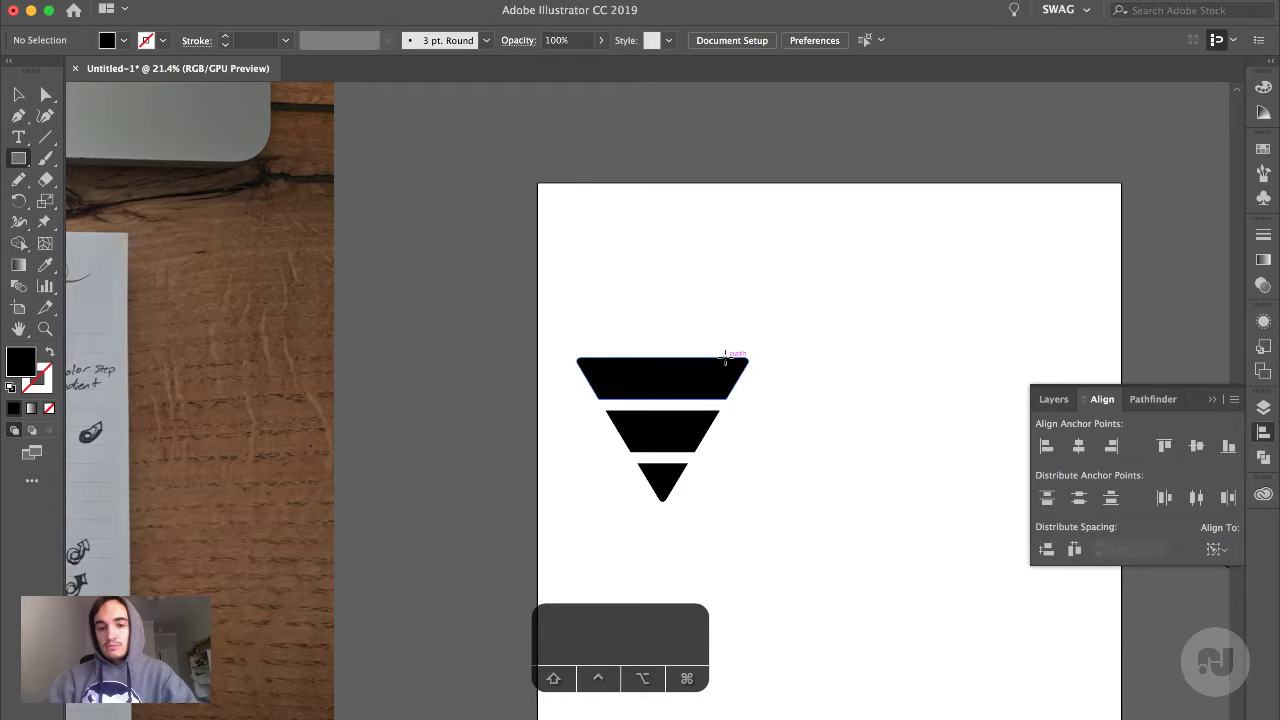
pyautogui.moveTo(725, 357); pyautogui.dragTo(758, 398)
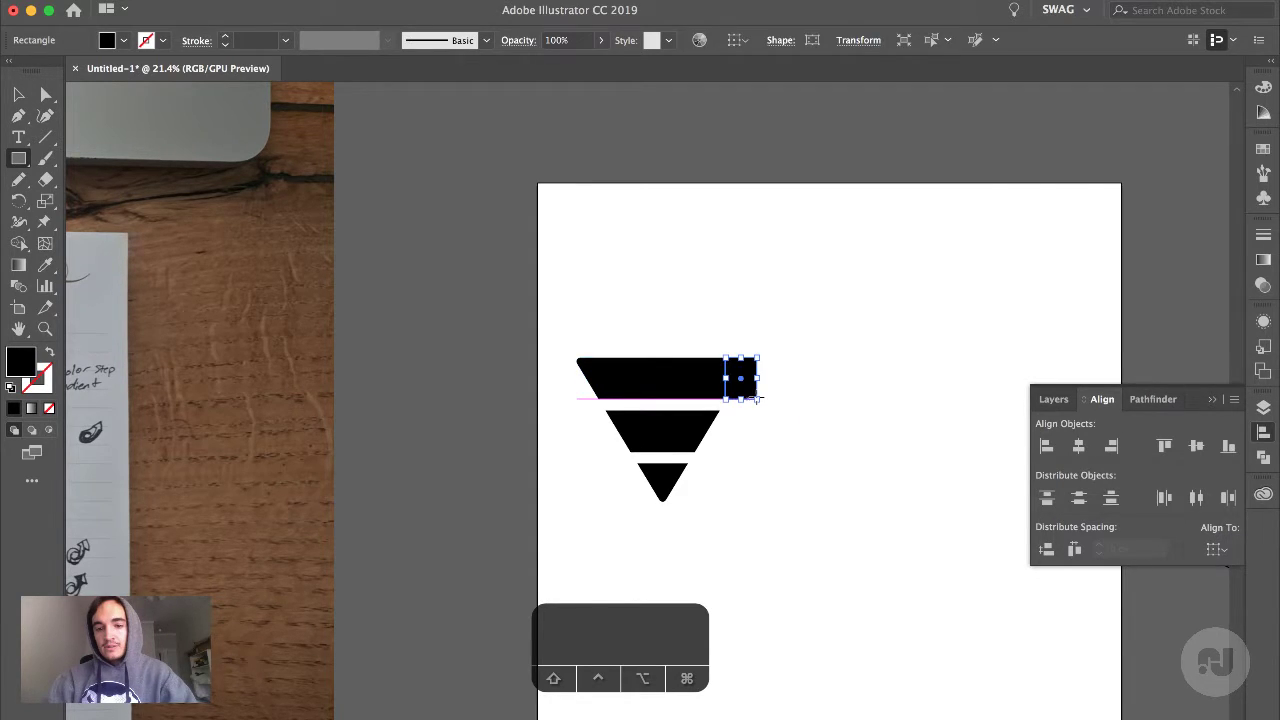
pyautogui.press('v')
pyautogui.scroll(5, 758, 397)
pyautogui.keyDown('shift'); pyautogui.click(701, 394); pyautogui.keyUp('shift')
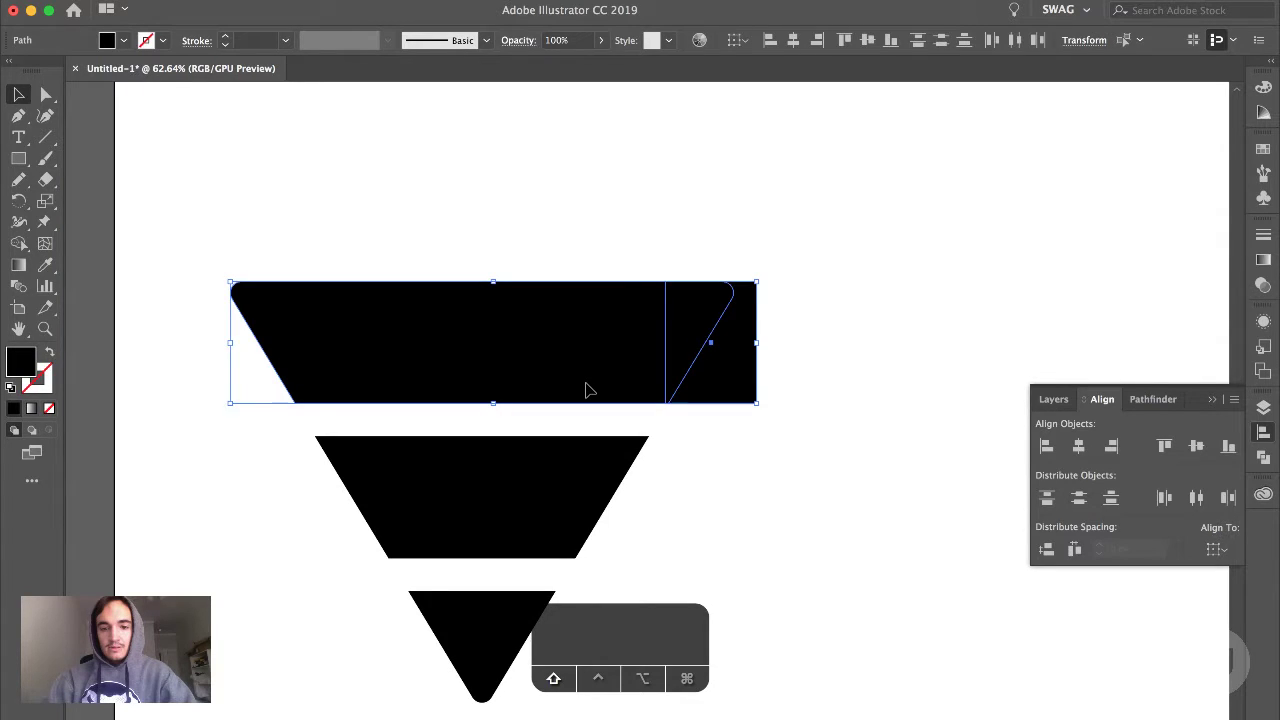
pyautogui.hotkey('shift', 'm')
pyautogui.moveTo(666, 371); pyautogui.dragTo(716, 364)
pyautogui.press('v')
pyautogui.click(821, 376)
# Turn off Snap to Pixel to allow precise alignment of the uneven joint on the top bar's lower edge
pyautogui.scroll(10, 683, 391)
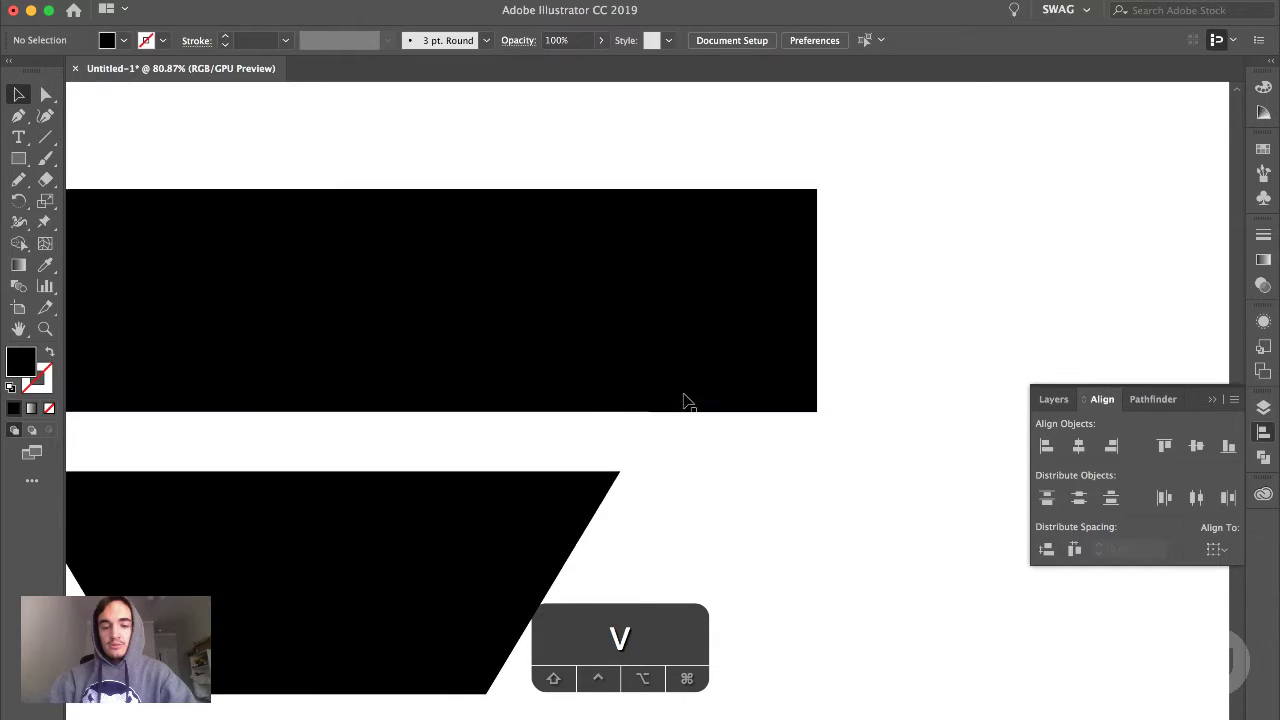
pyautogui.scroll(5, 634, 403)
pyautogui.scroll(-5, 634, 403)
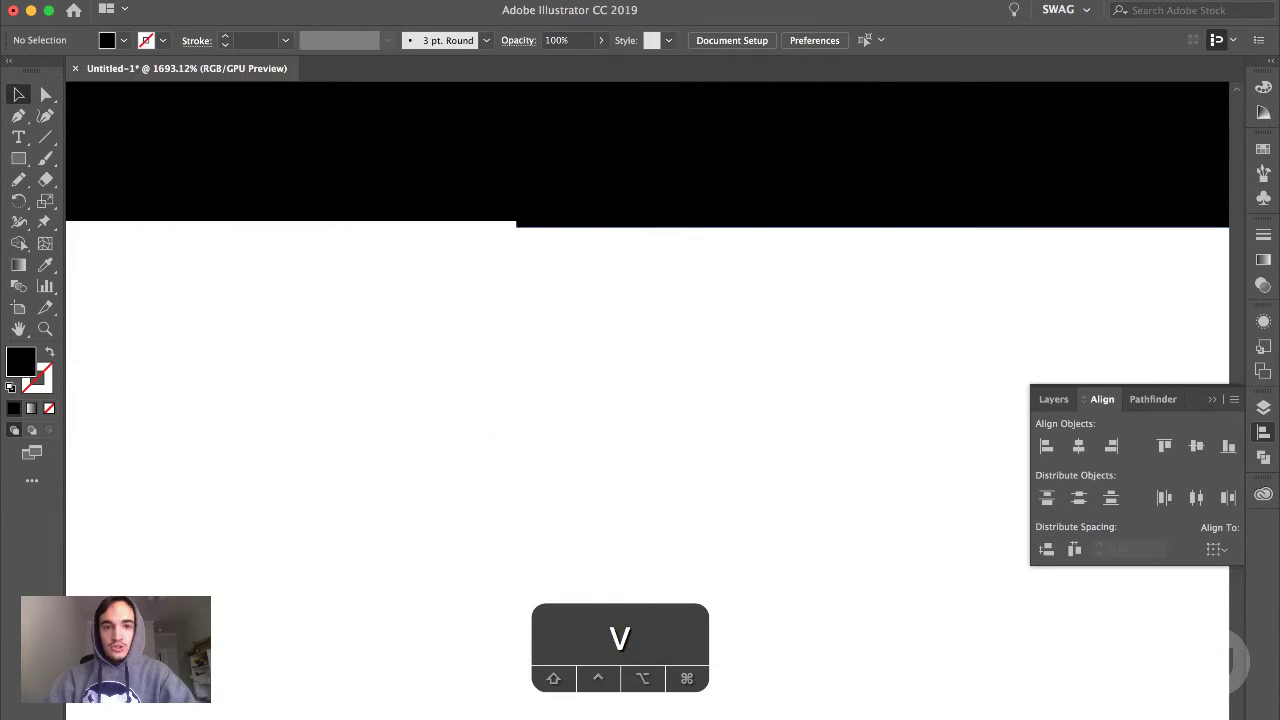
pyautogui.click(495, 2)
pyautogui.moveTo(440, 2)
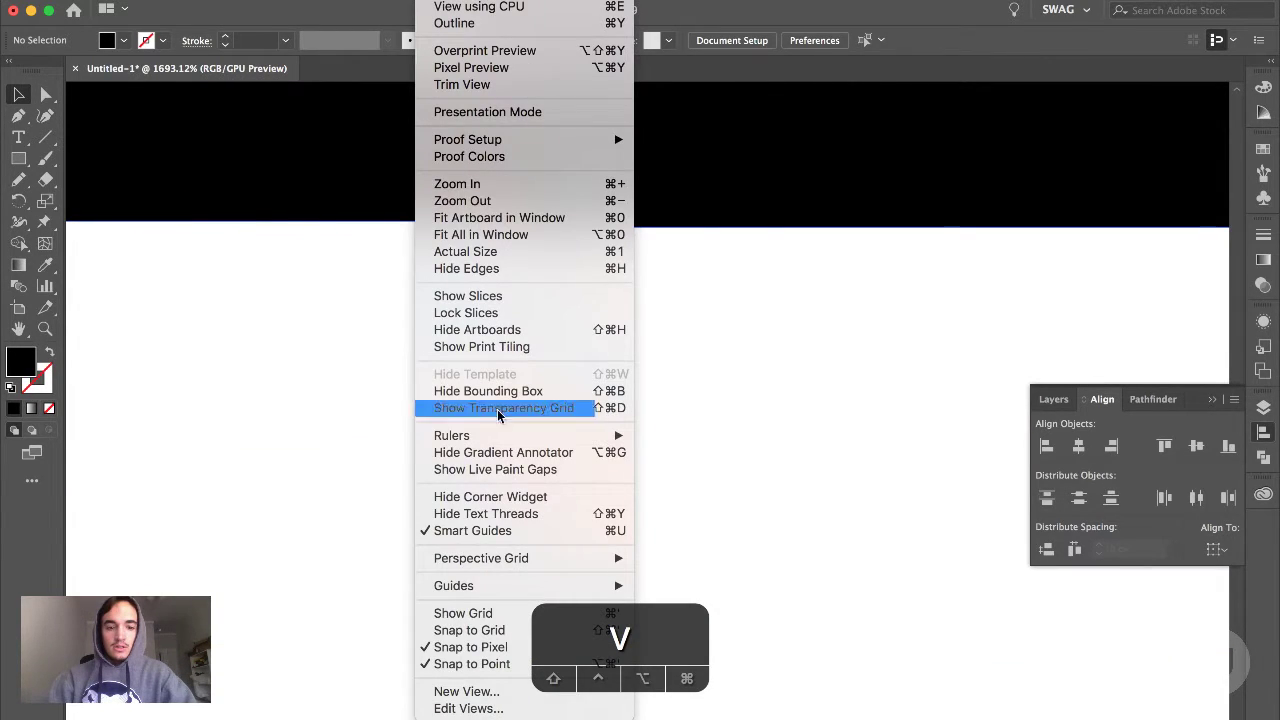
pyautogui.click(482, 647)
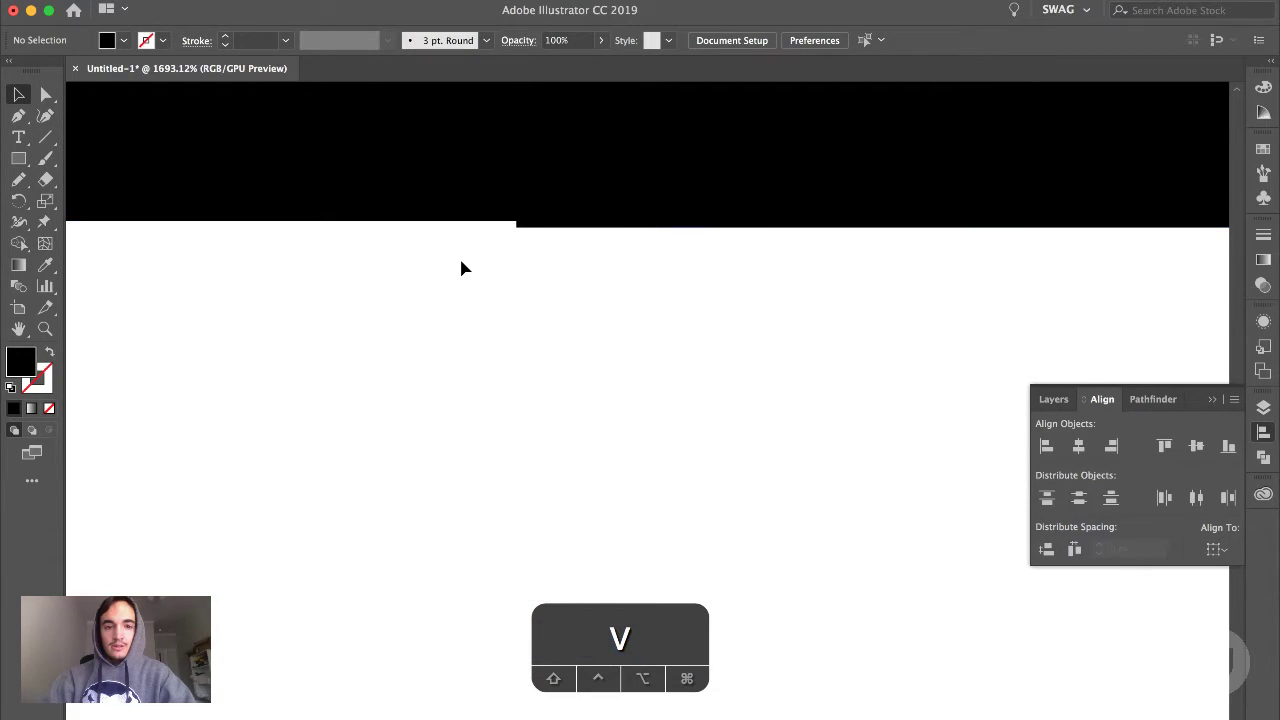
# Try to move the anchor point at the joint level with the top bar's lower edge, and undo the move
pyautogui.press('a')
pyautogui.scroll(3, 515, 234)
pyautogui.moveTo(495, 200)
pyautogui.mouseDown()
pyautogui.moveTo(546, 165)
pyautogui.moveTo(515, 201)
pyautogui.mouseUp()
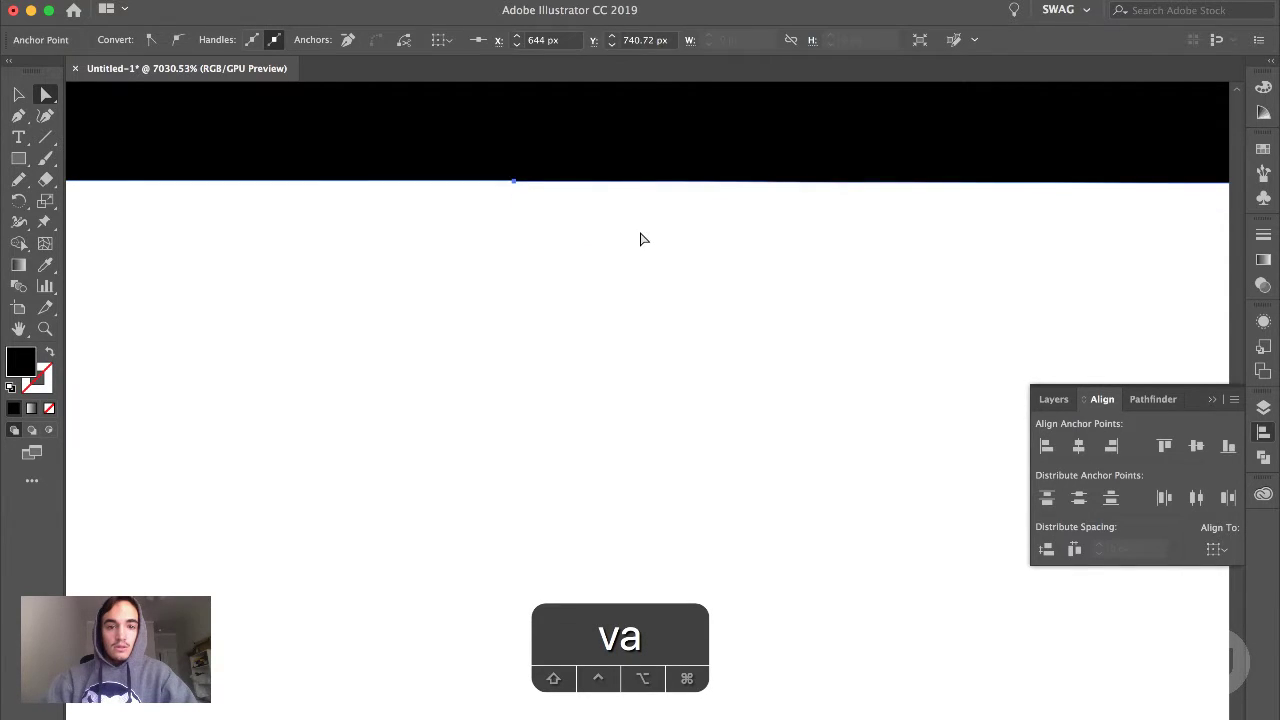
pyautogui.press('super+z')
pyautogui.press('super+z')
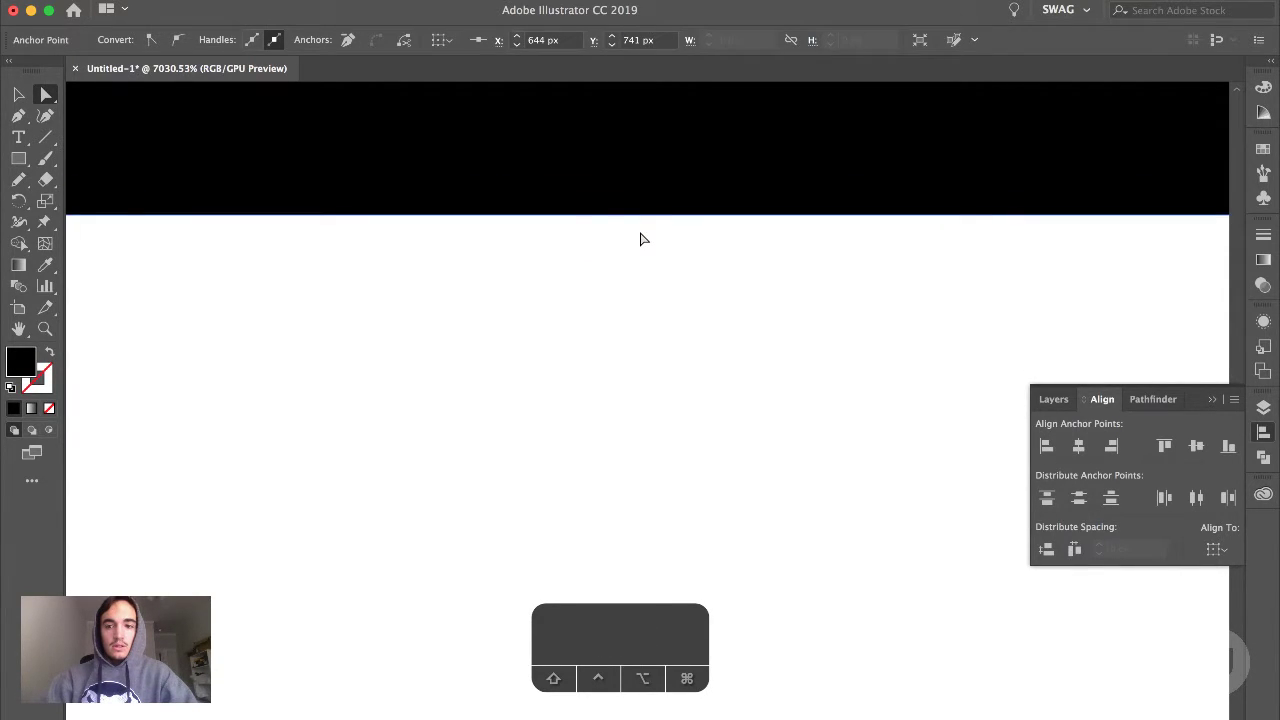
# Move the extension's two lower anchor points up to align with the rest of the top bar's lower edge
pyautogui.scroll(-5, 1120, 235)
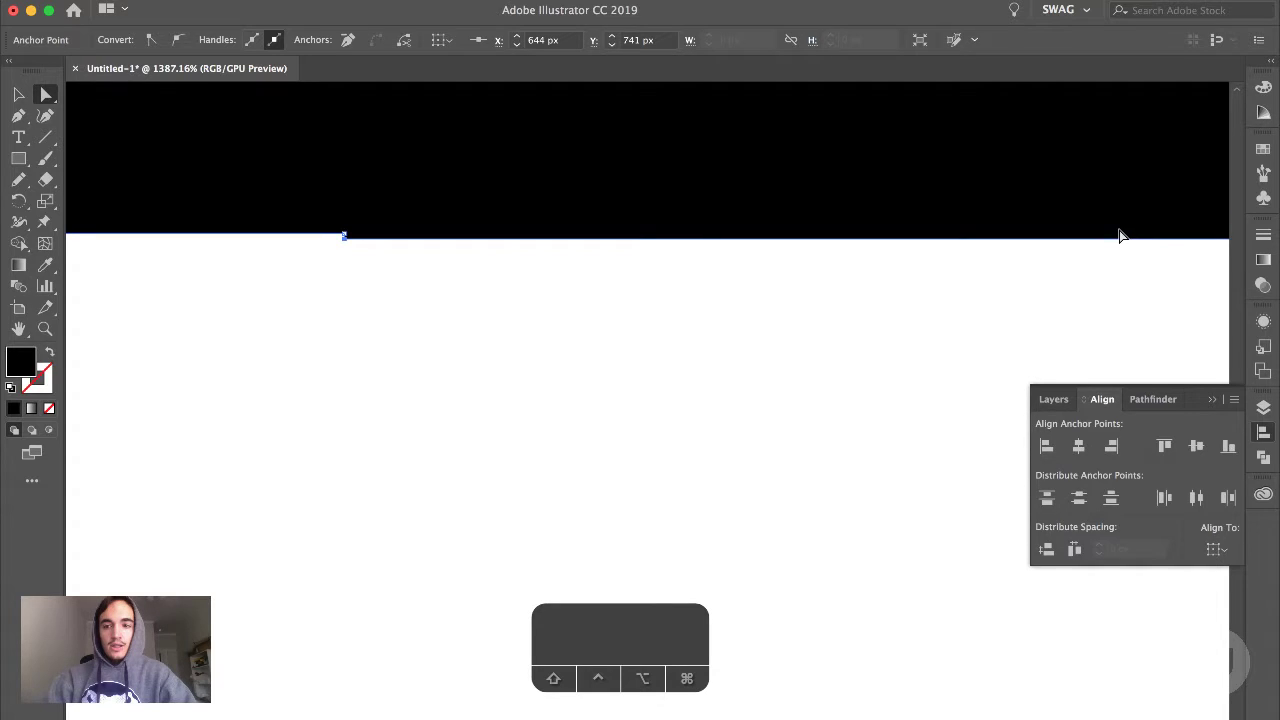
pyautogui.moveTo(1120, 235); pyautogui.dragTo(989, 234)
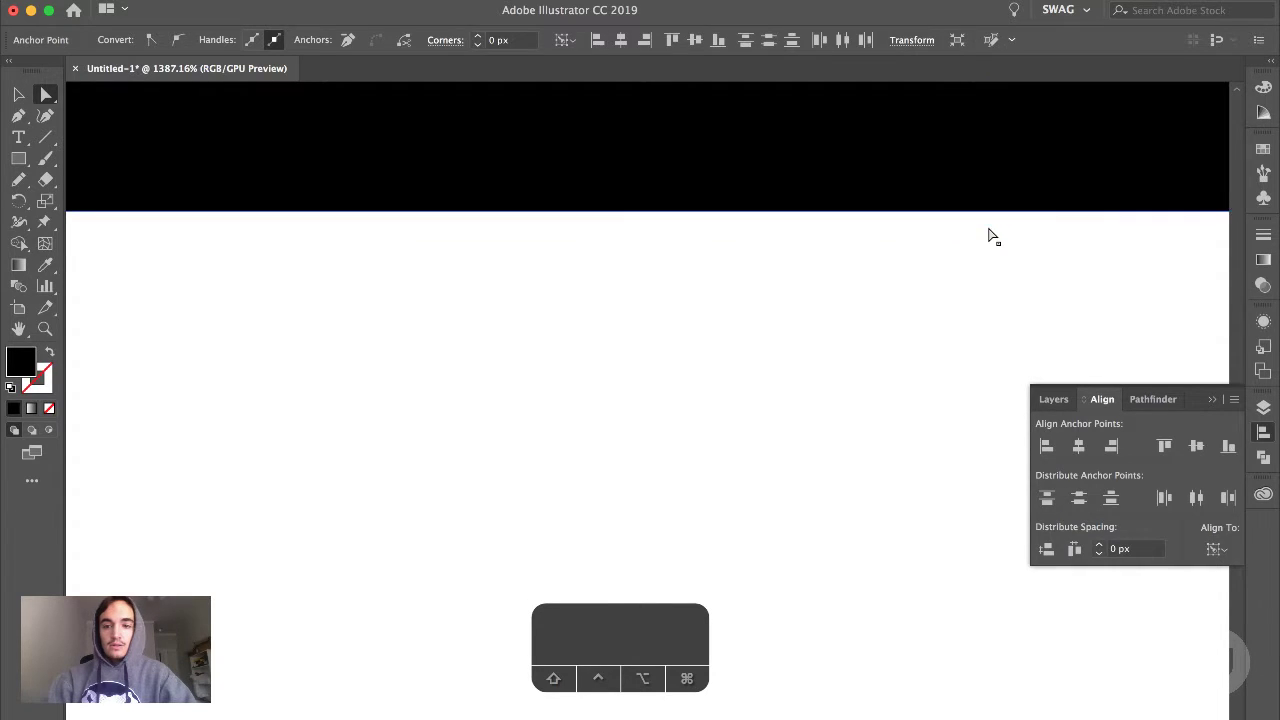
pyautogui.scroll(3, 989, 234)
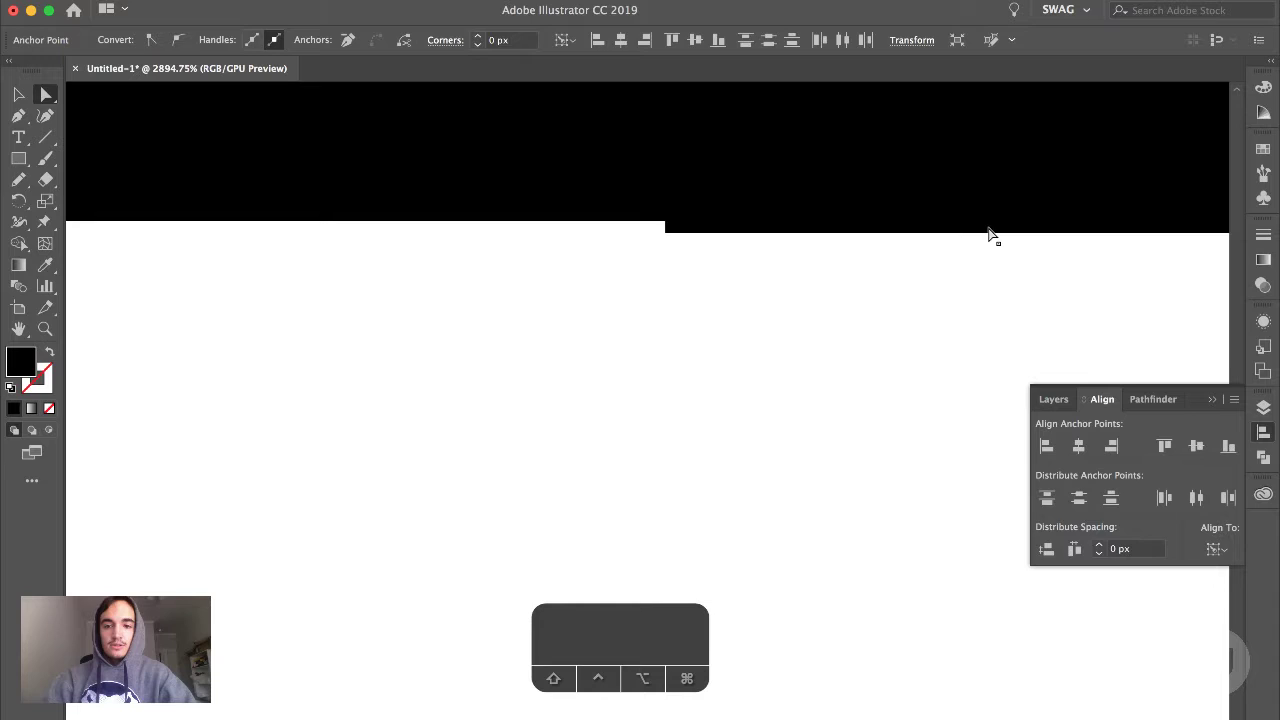
pyautogui.scroll(1, 989, 234)
pyautogui.moveTo(989, 234); pyautogui.dragTo(666, 230)
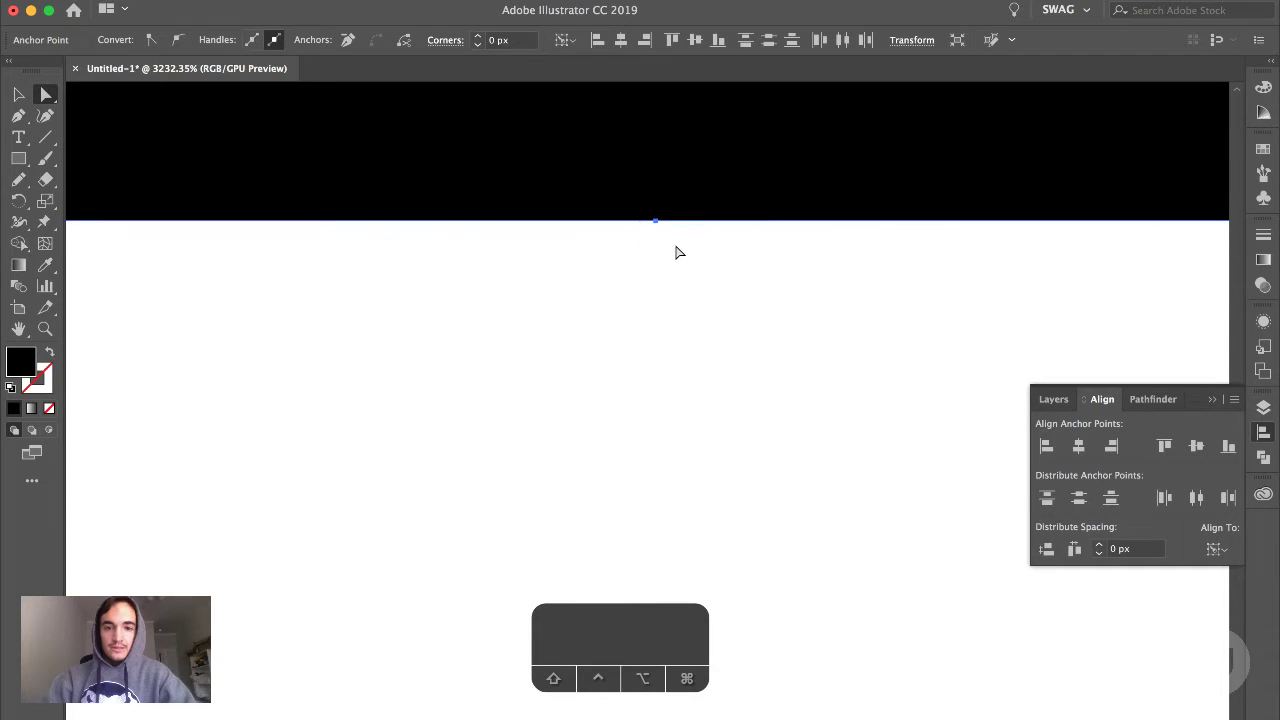
# Delete the redundant anchor point at the joint on the top bar's lower edge and deselect the bar
pyautogui.scroll(-8, 676, 259)
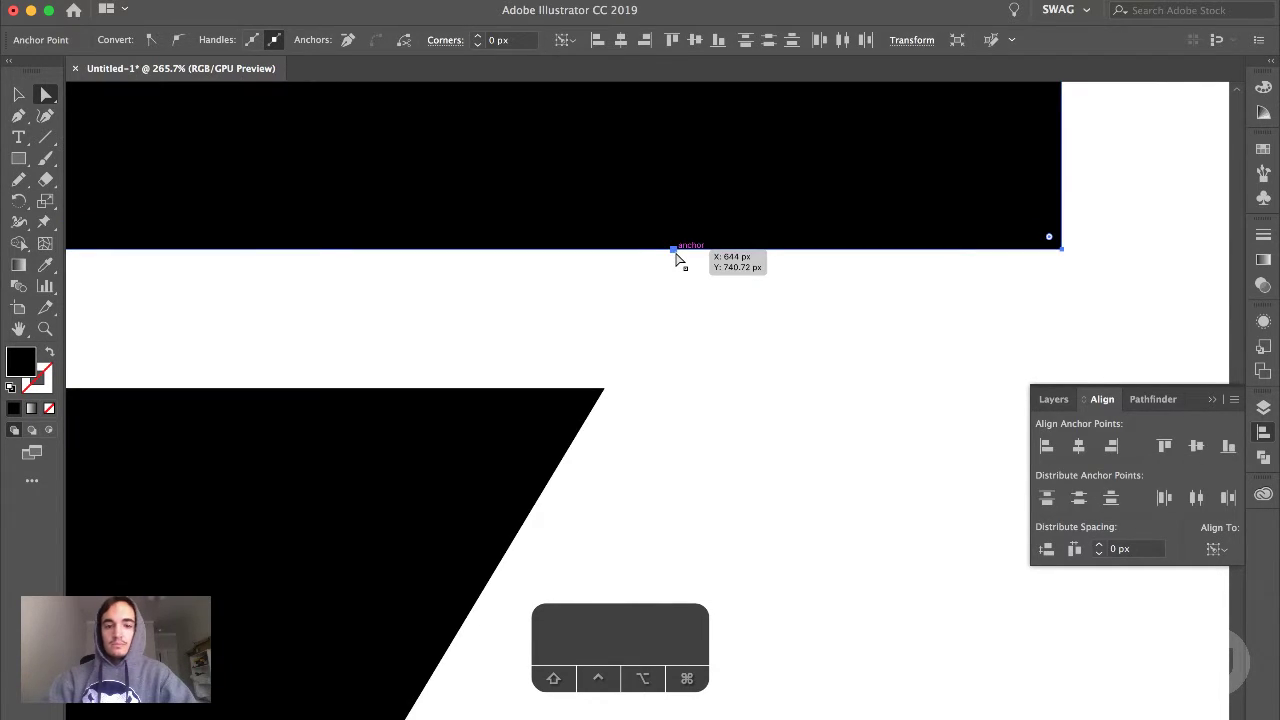
pyautogui.press('BackSpace')
pyautogui.click(740, 340)
pyautogui.scroll(-5, 740, 340)
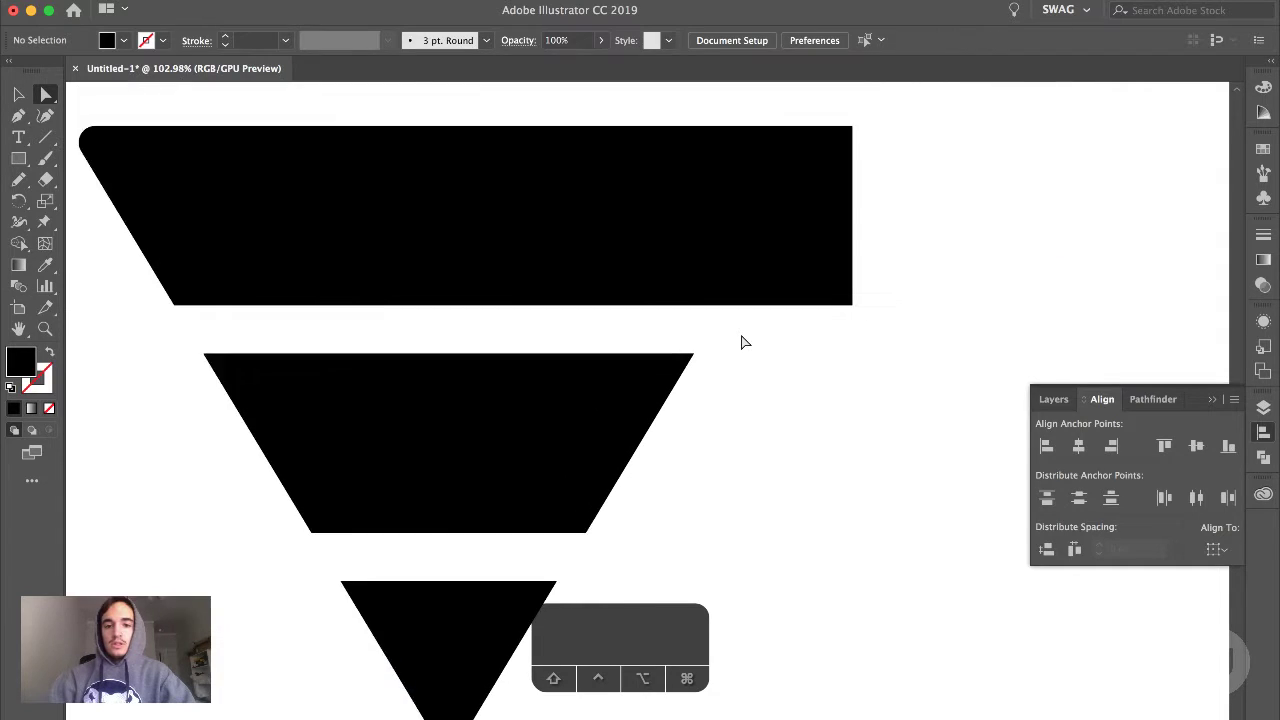
pyautogui.press('v')
pyautogui.scroll(-3, 741, 337)
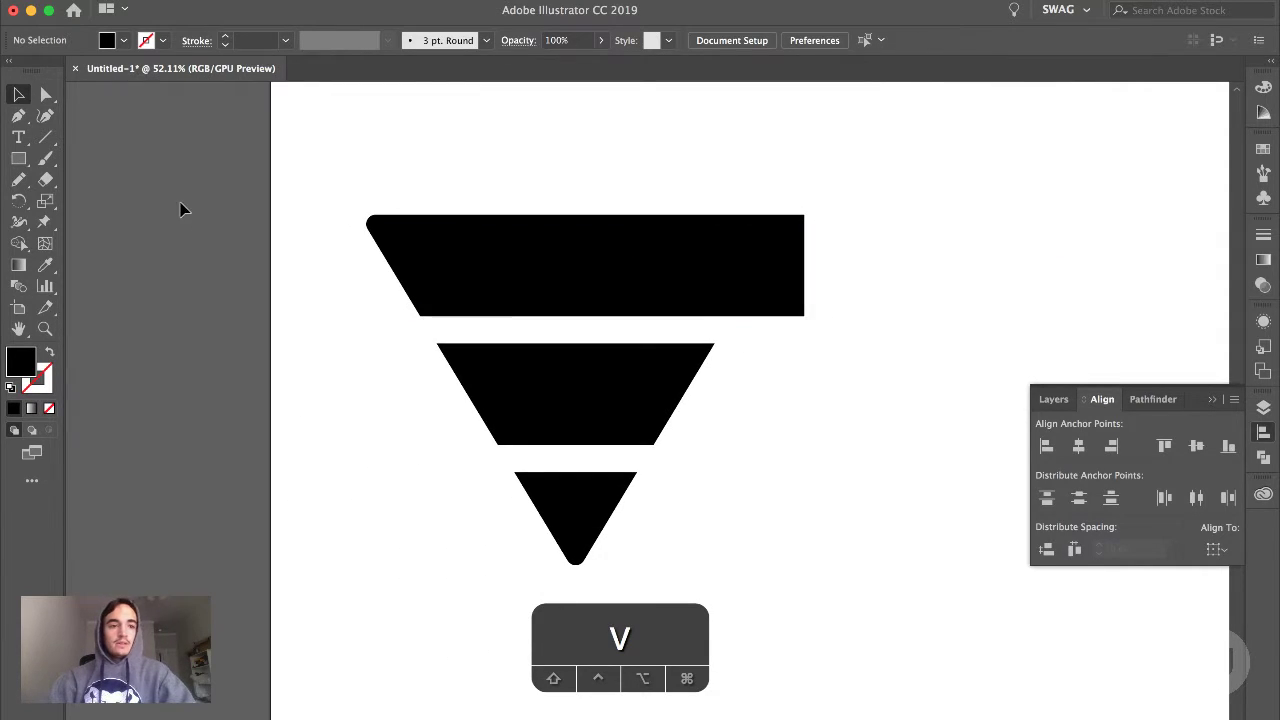
# Draw a square of about 158 px beside the top bar's squared end and delete its lower-left anchor point to leave a right triangle
pyautogui.click(20, 158)
pyautogui.moveTo(915, 231); pyautogui.dragTo(1029, 343)
pyautogui.press('v')
pyautogui.press('a')
pyautogui.click(915, 343)
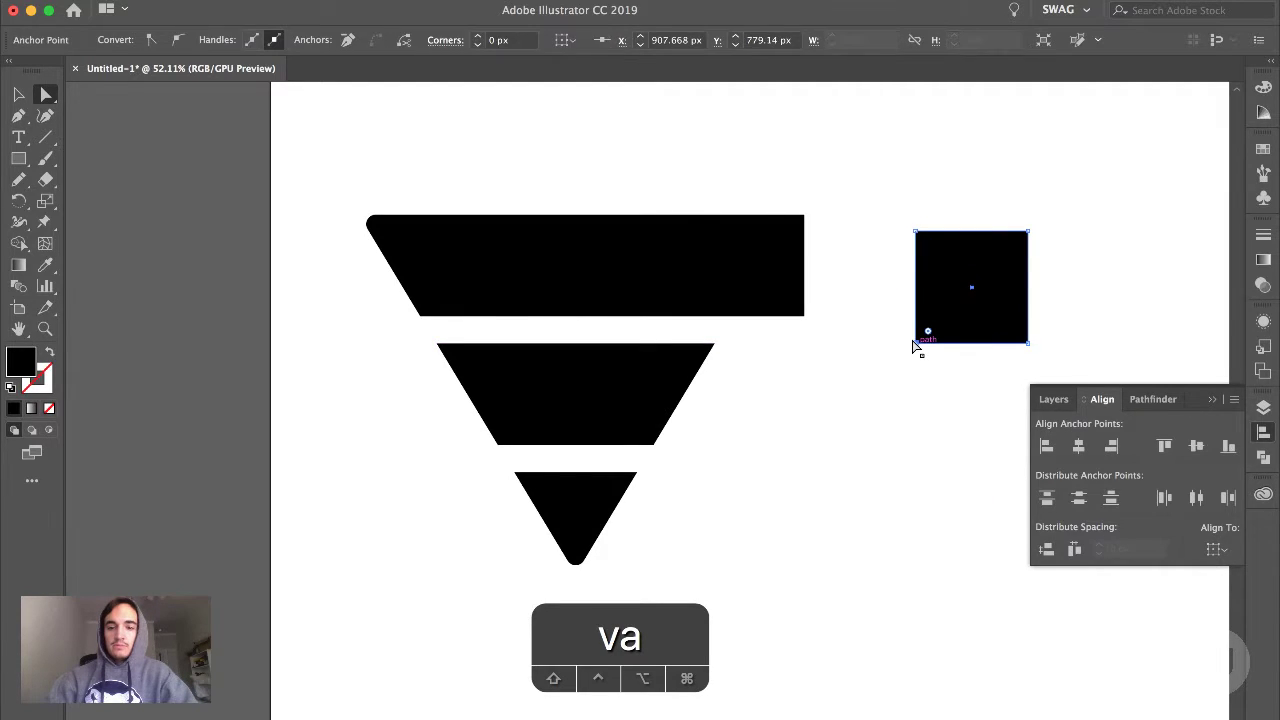
pyautogui.press('BackSpace')
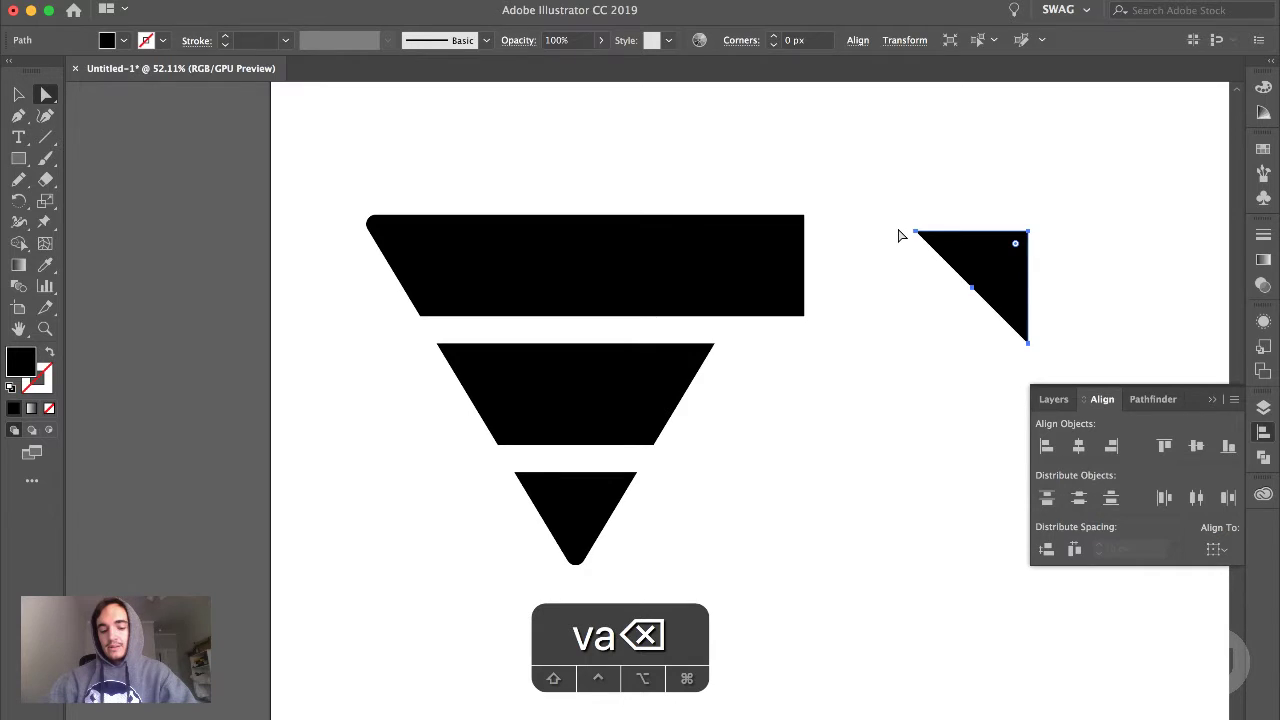
# Try to close the right triangle's open diagonal side with Join and check its corner anchor points
pyautogui.press('super+j')
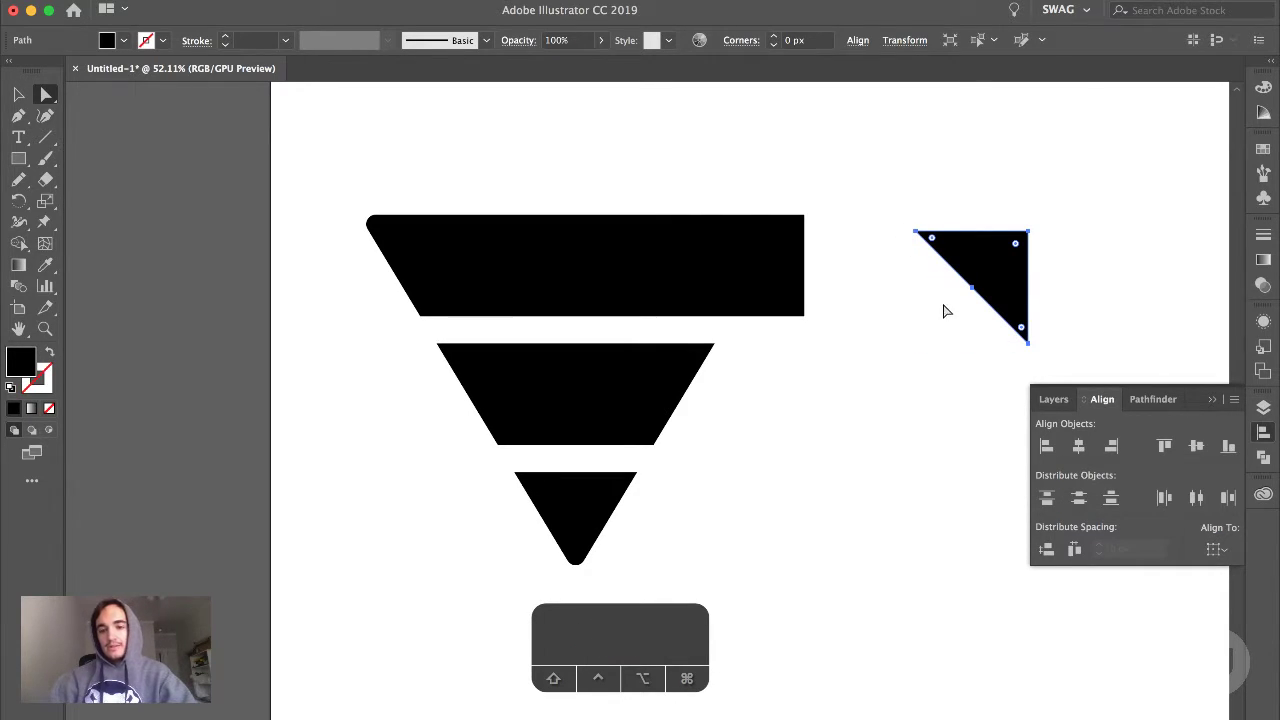
pyautogui.press('a')
pyautogui.click(945, 306)
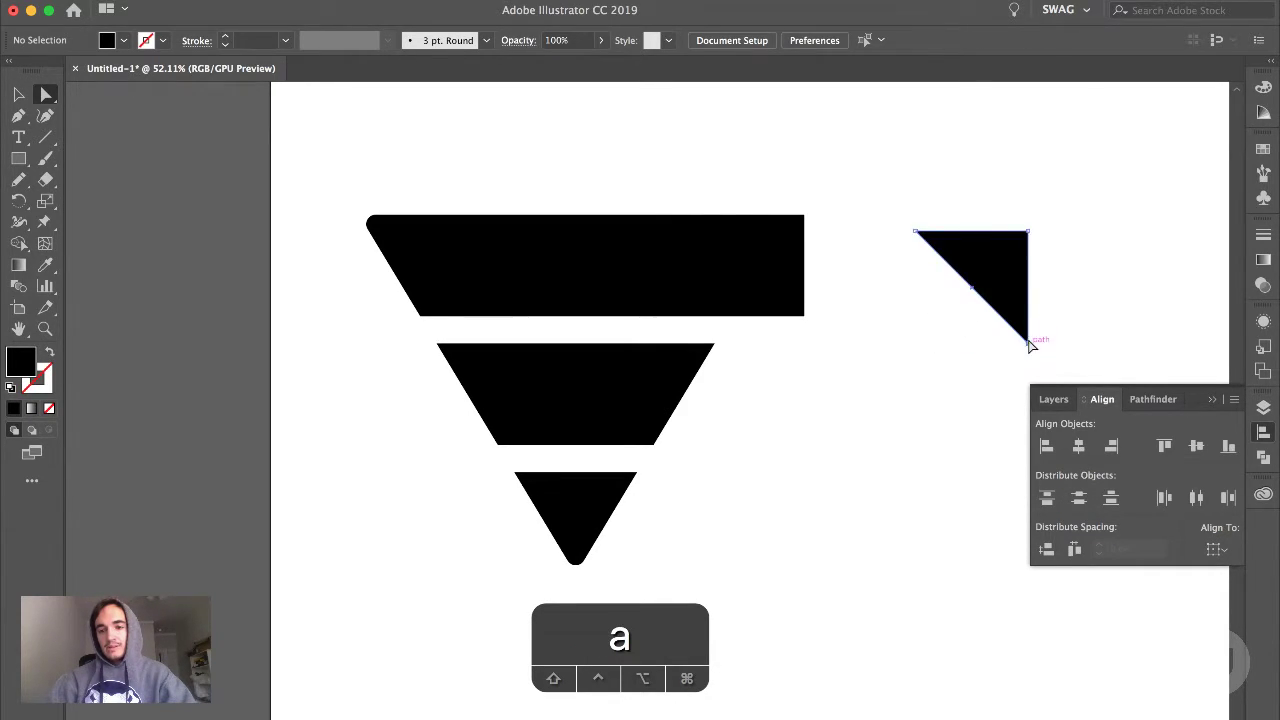
pyautogui.click(917, 233)
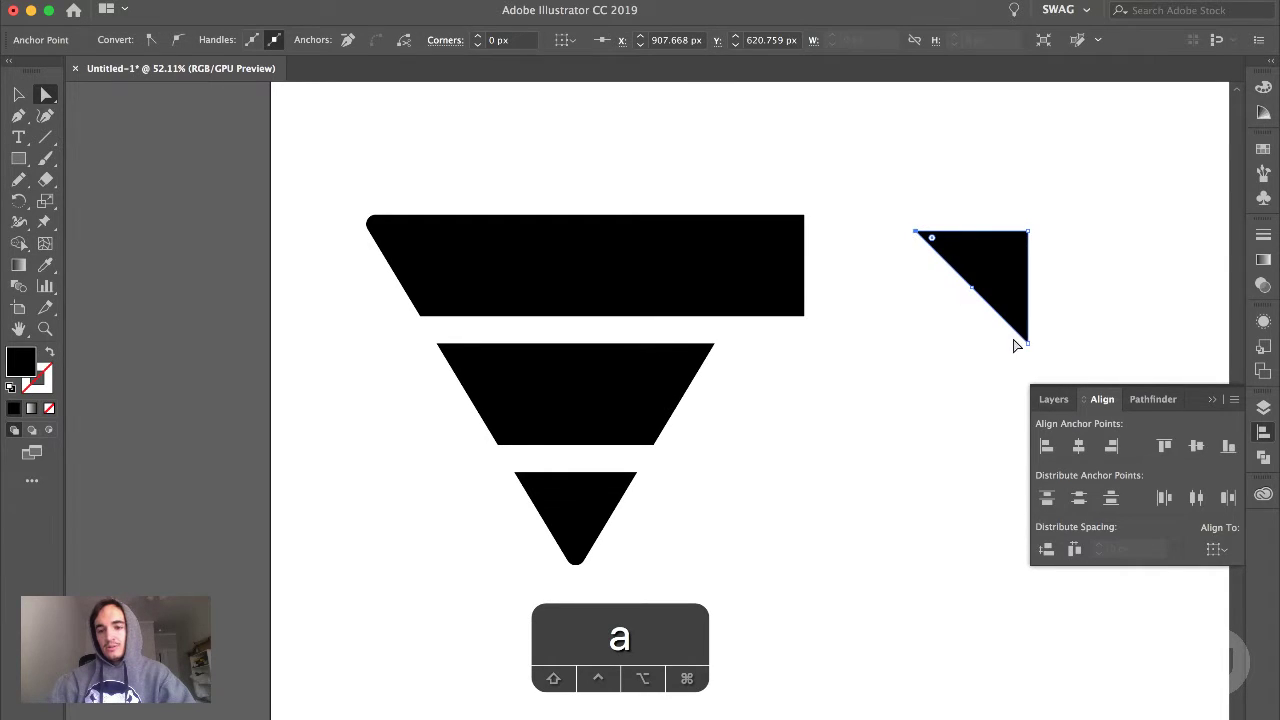
pyautogui.click(992, 290)
pyautogui.click(1038, 330)
pyautogui.press('a')
pyautogui.click(978, 297)
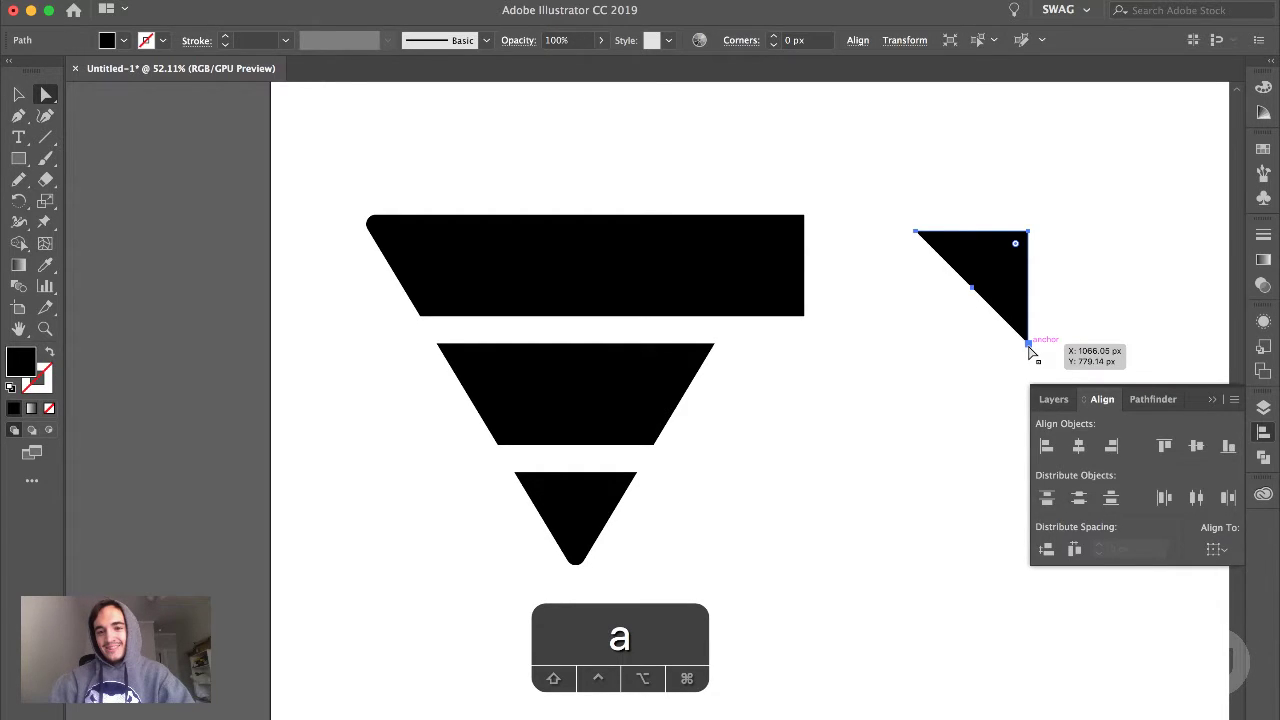
# Swap the right triangle's fill and stroke to show its open path, and swap them back to a black fill
pyautogui.hotkey('shift', 'x')
pyautogui.click(1087, 346)
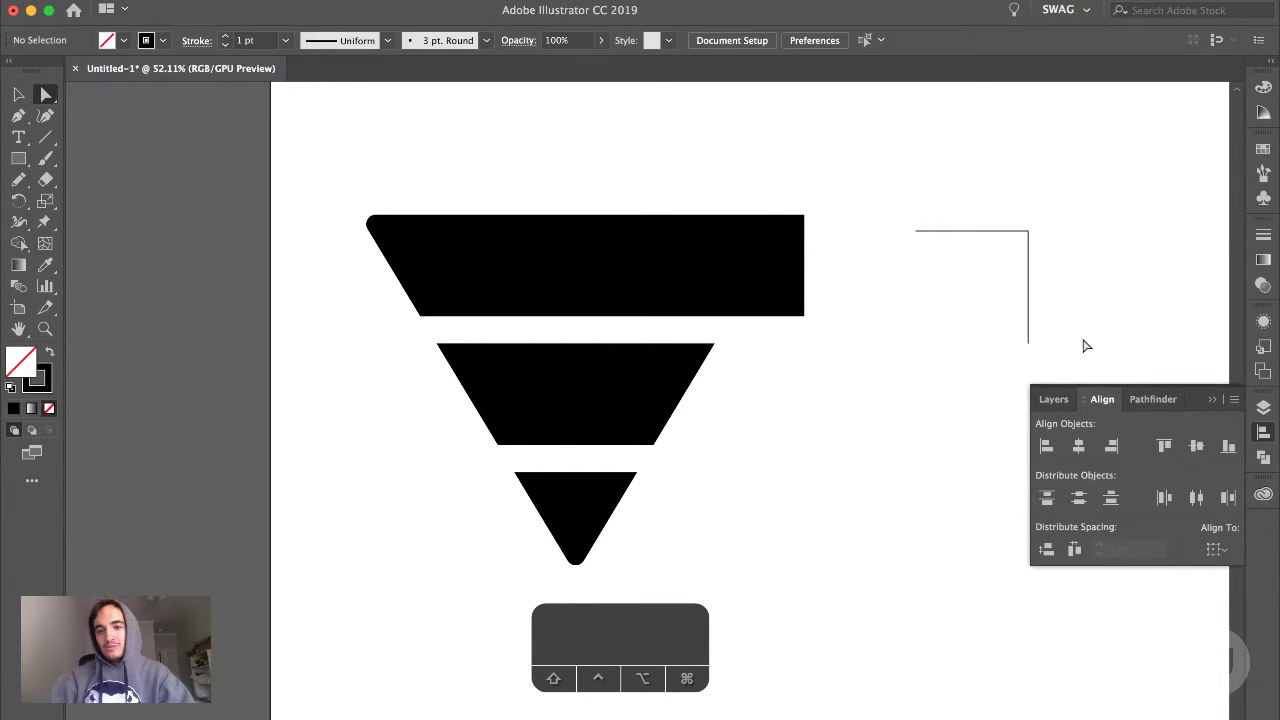
pyautogui.click(1028, 303)
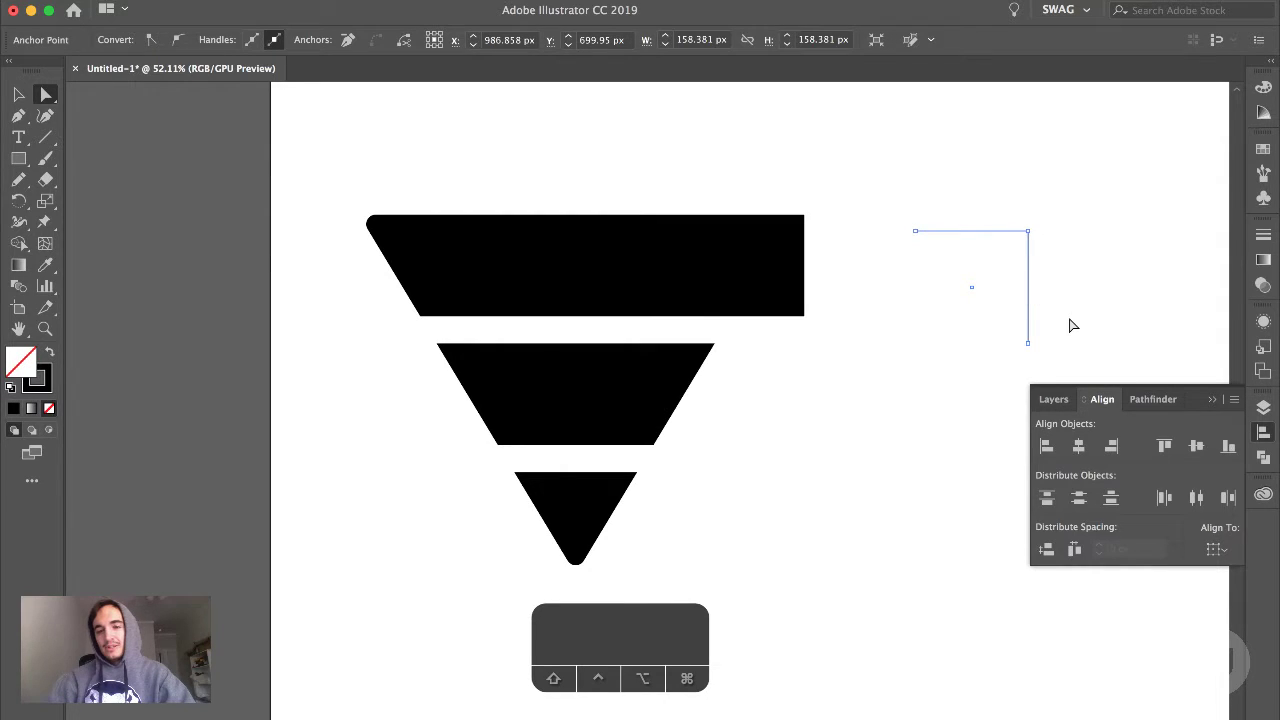
pyautogui.hotkey('shift', 'x')
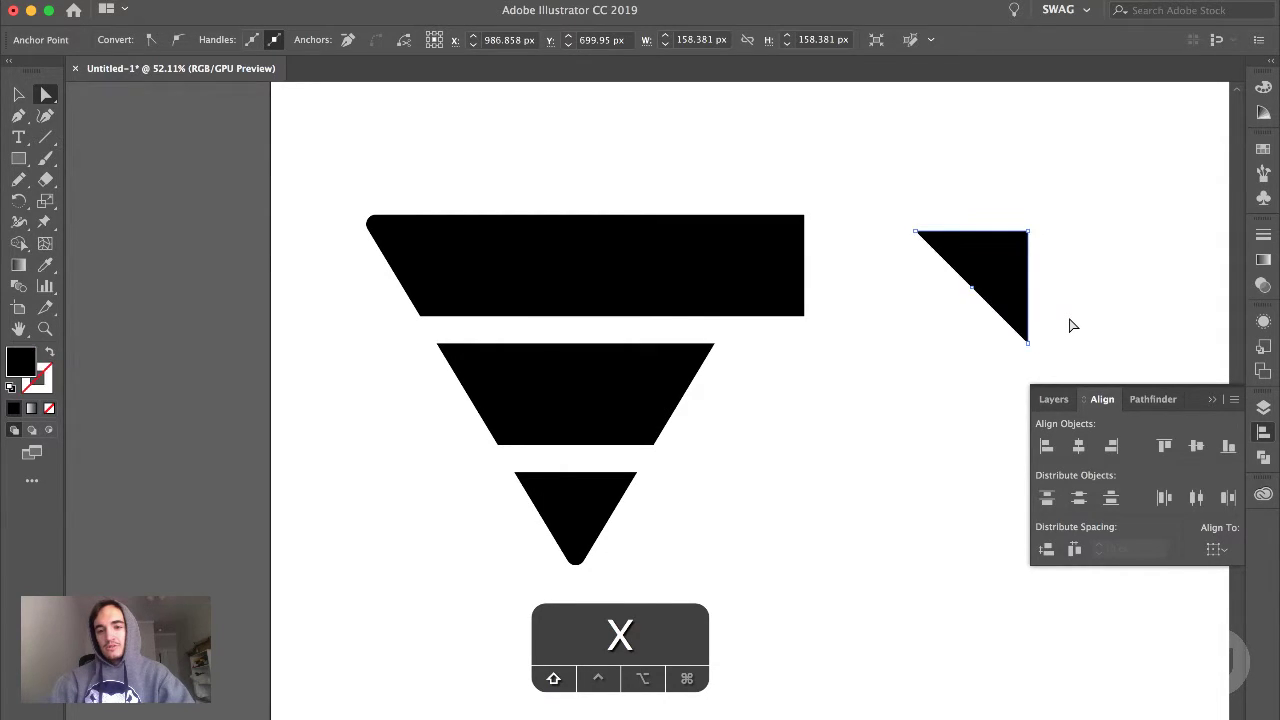
# Toggle the right triangle repeatedly between a stroked outline and a black fill to compare its open path with the solid shape
pyautogui.hotkey('shift', 'x')
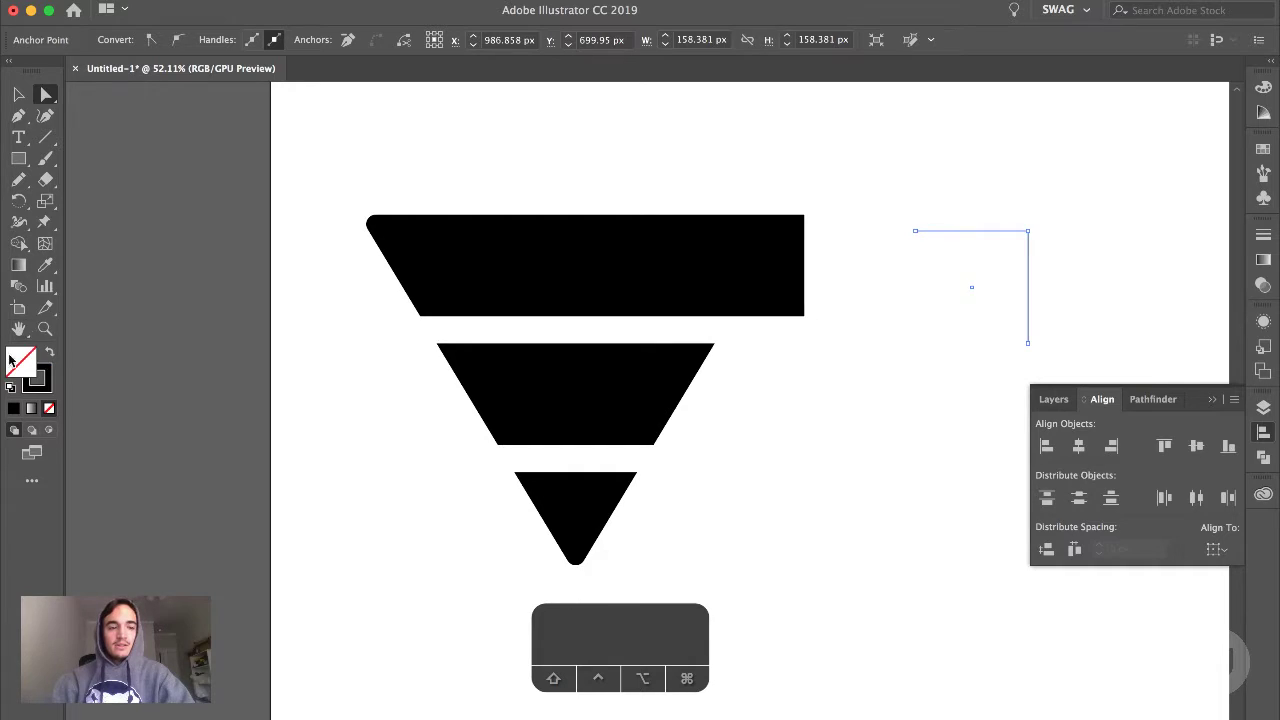
pyautogui.click(49, 352)
pyautogui.hotkey('shift', 'x')
pyautogui.hotkey('shift', 'x')
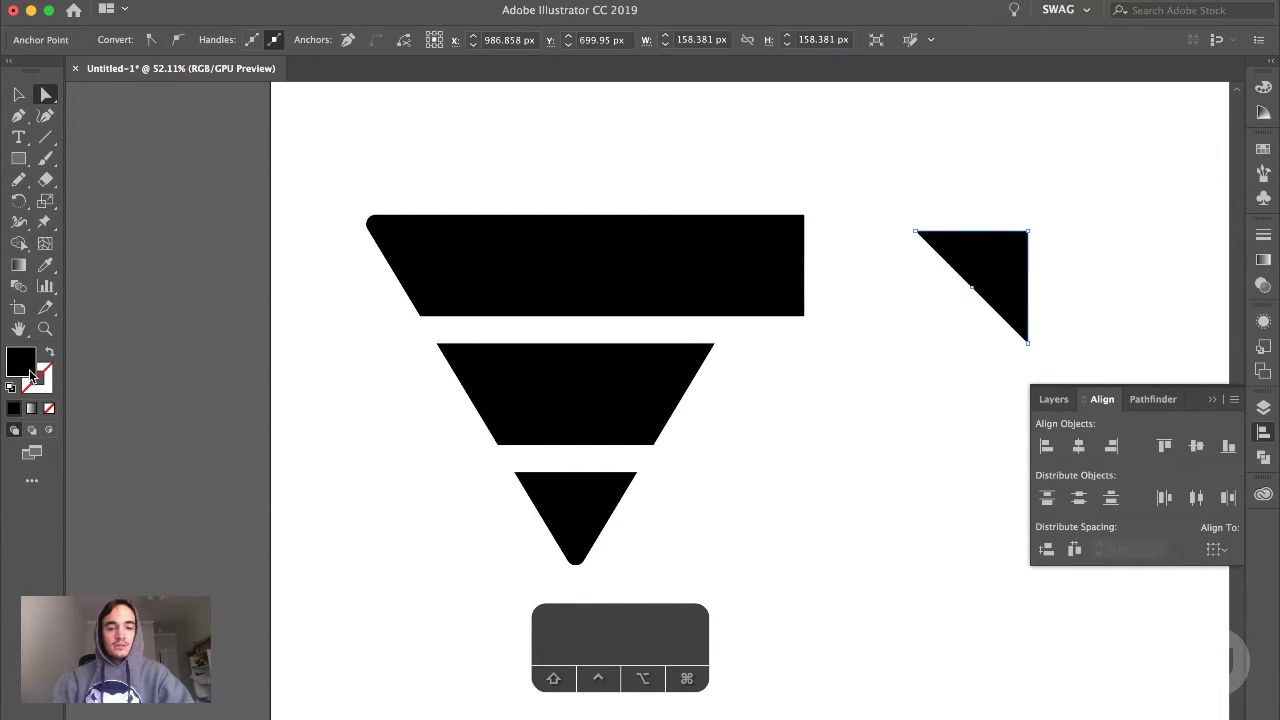
pyautogui.hotkey('shift', 'x')
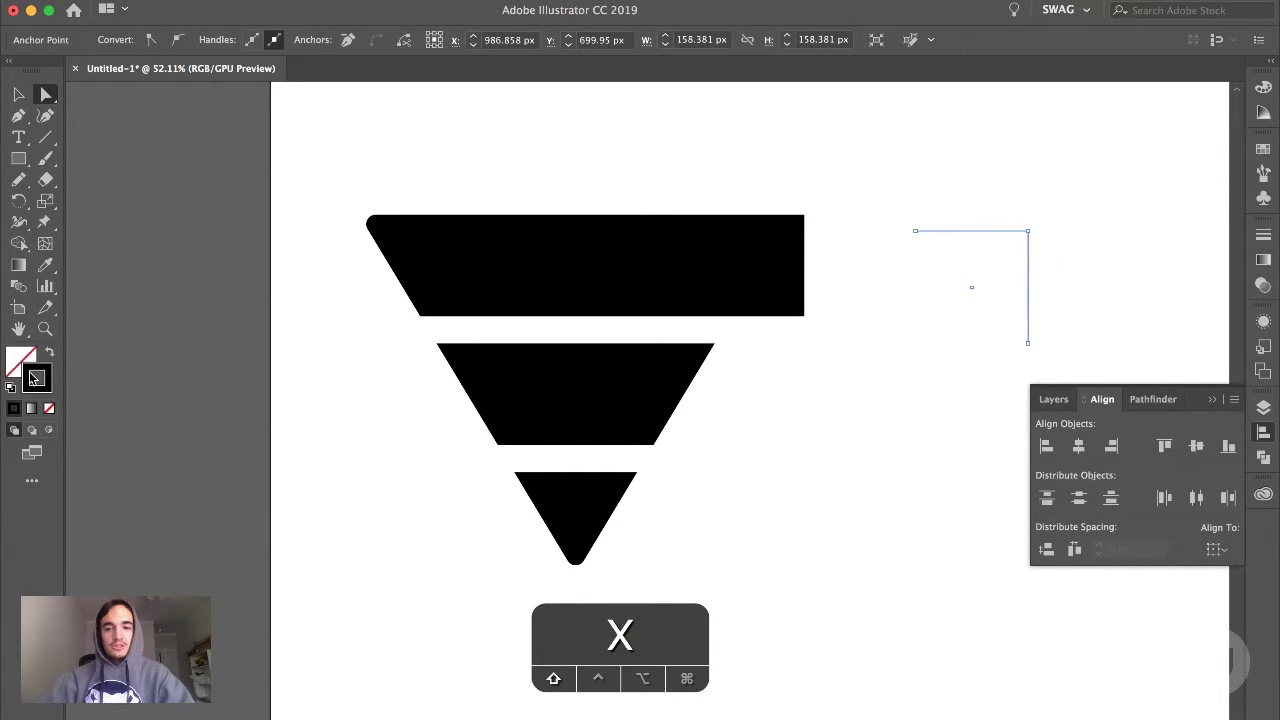
pyautogui.hotkey('shift', 'x')
pyautogui.hotkey('shift', 'x')
pyautogui.hotkey('shift', 'x')
pyautogui.hotkey('shift', 'x')
pyautogui.hotkey('shift', 'x')
pyautogui.hotkey('shift', 'x')
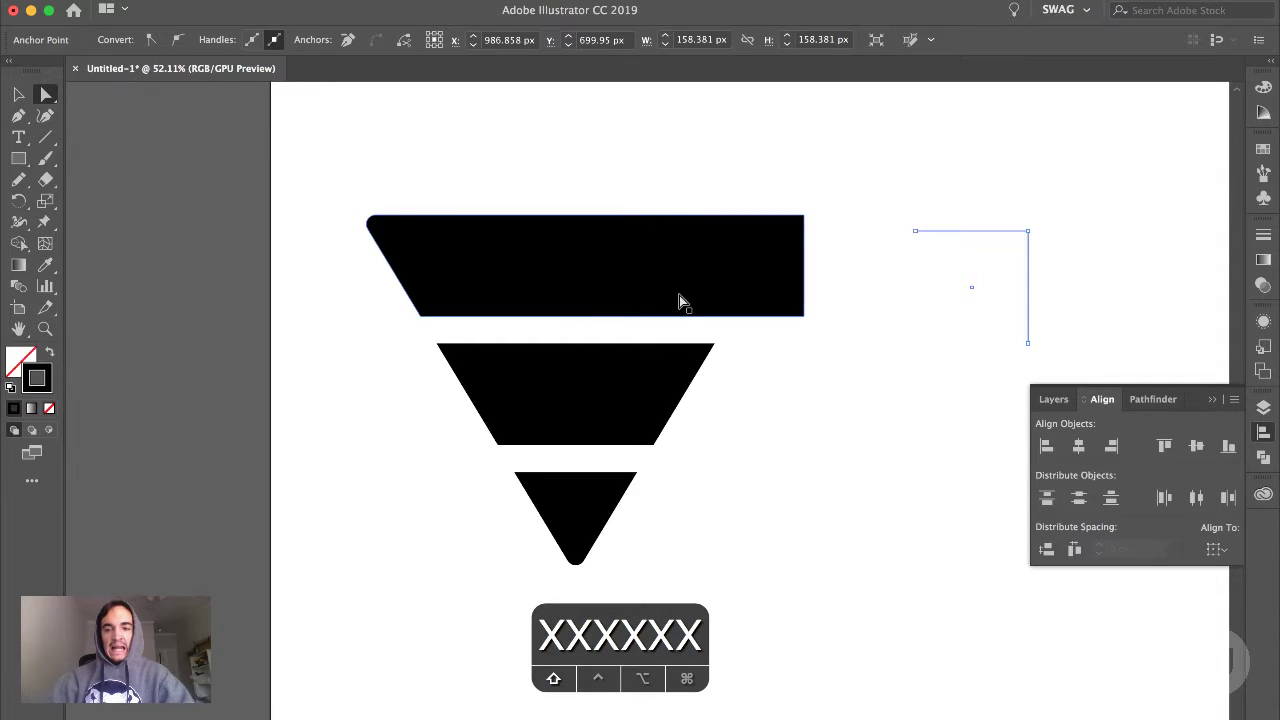
pyautogui.hotkey('shift', 'x')
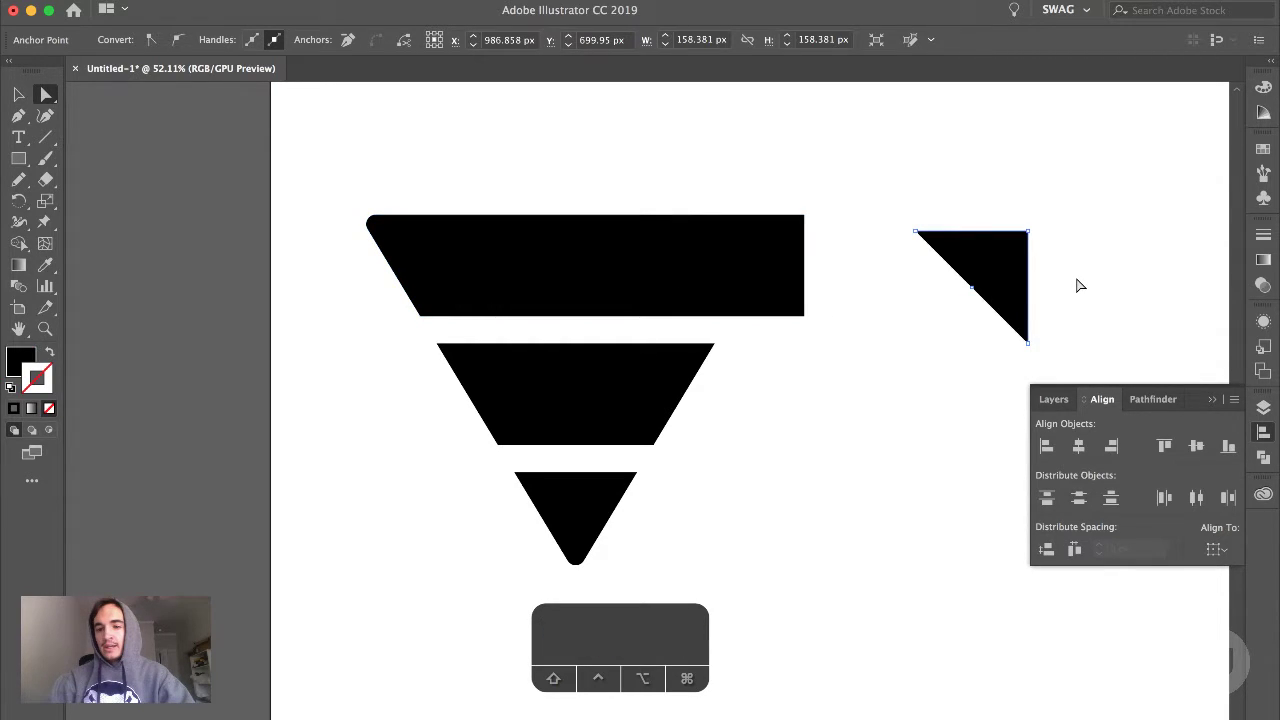
# Join the outlined triangle's two open endpoints to close its diagonal side, and swap the outline back to a black fill
pyautogui.hotkey('shift', 'x')
pyautogui.click(1018, 294)
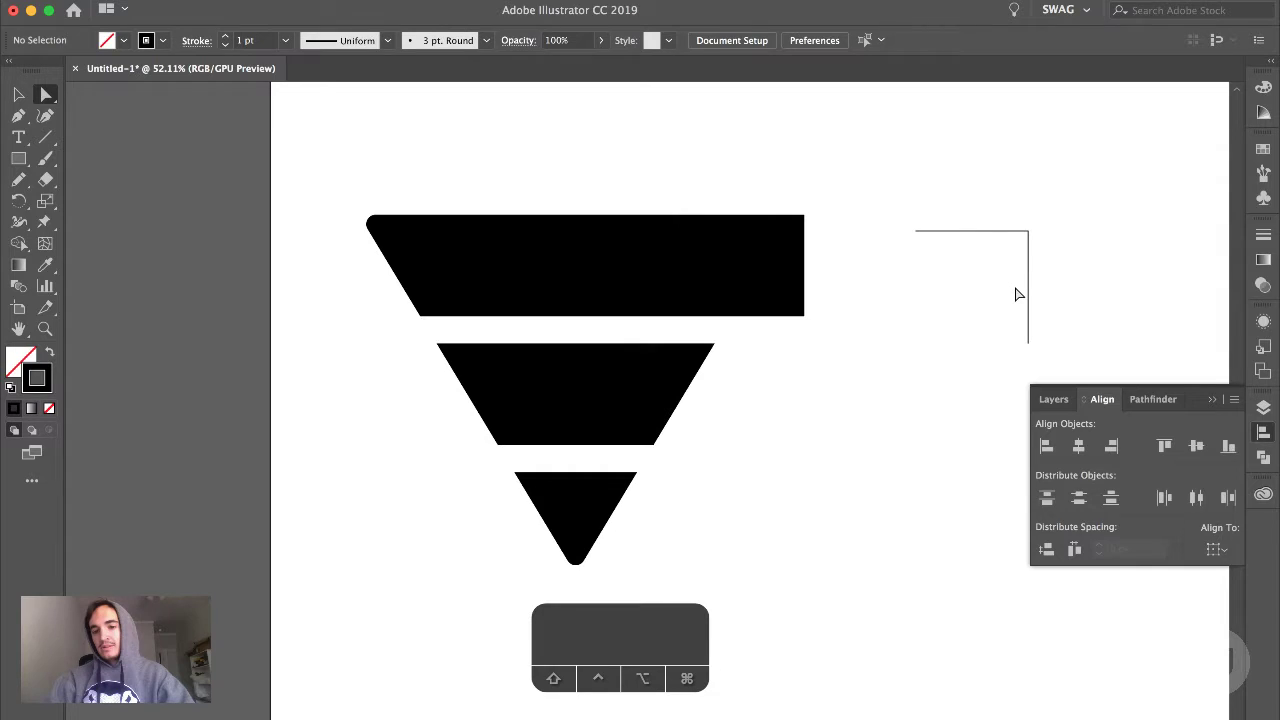
pyautogui.click(1028, 343)
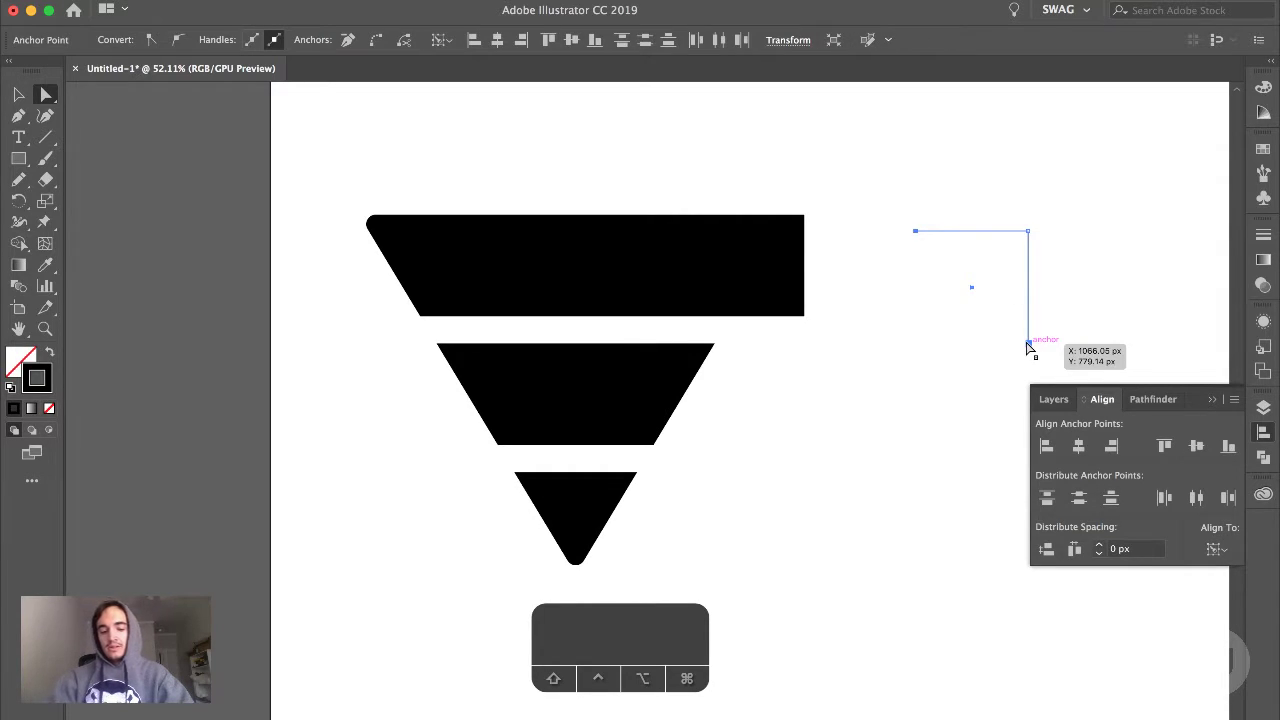
pyautogui.press('super+j')
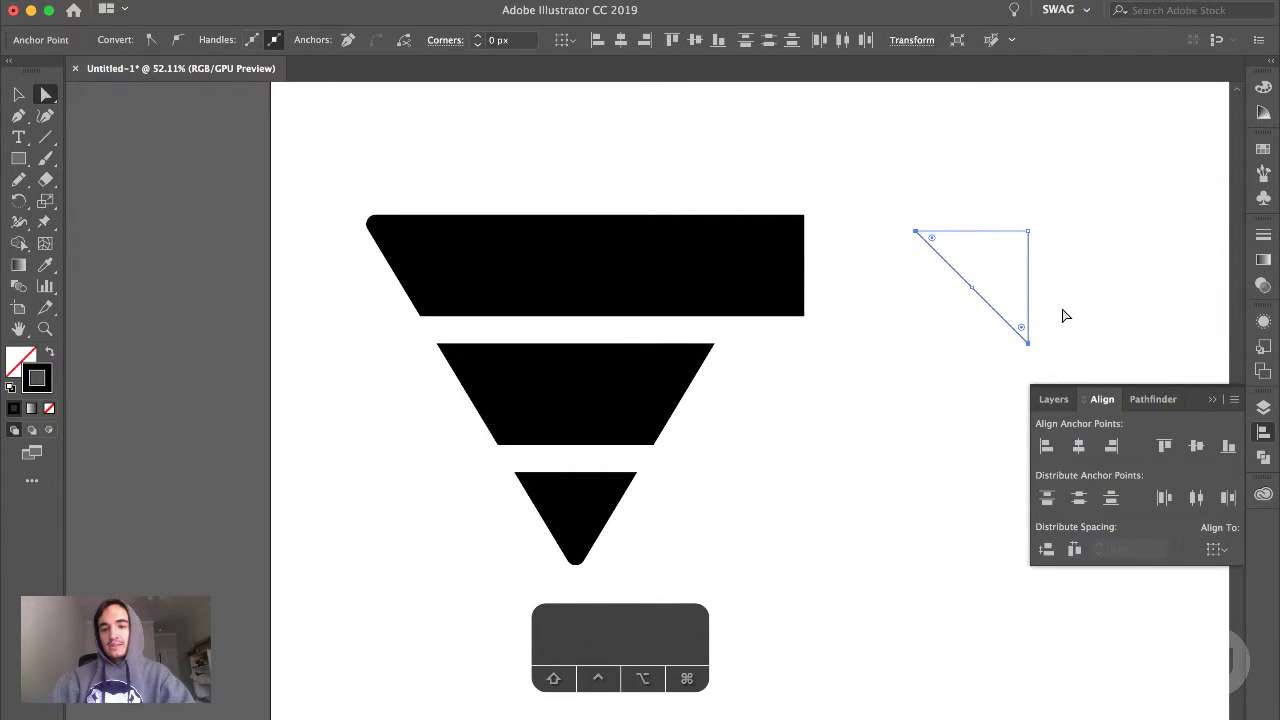
pyautogui.click(966, 280)
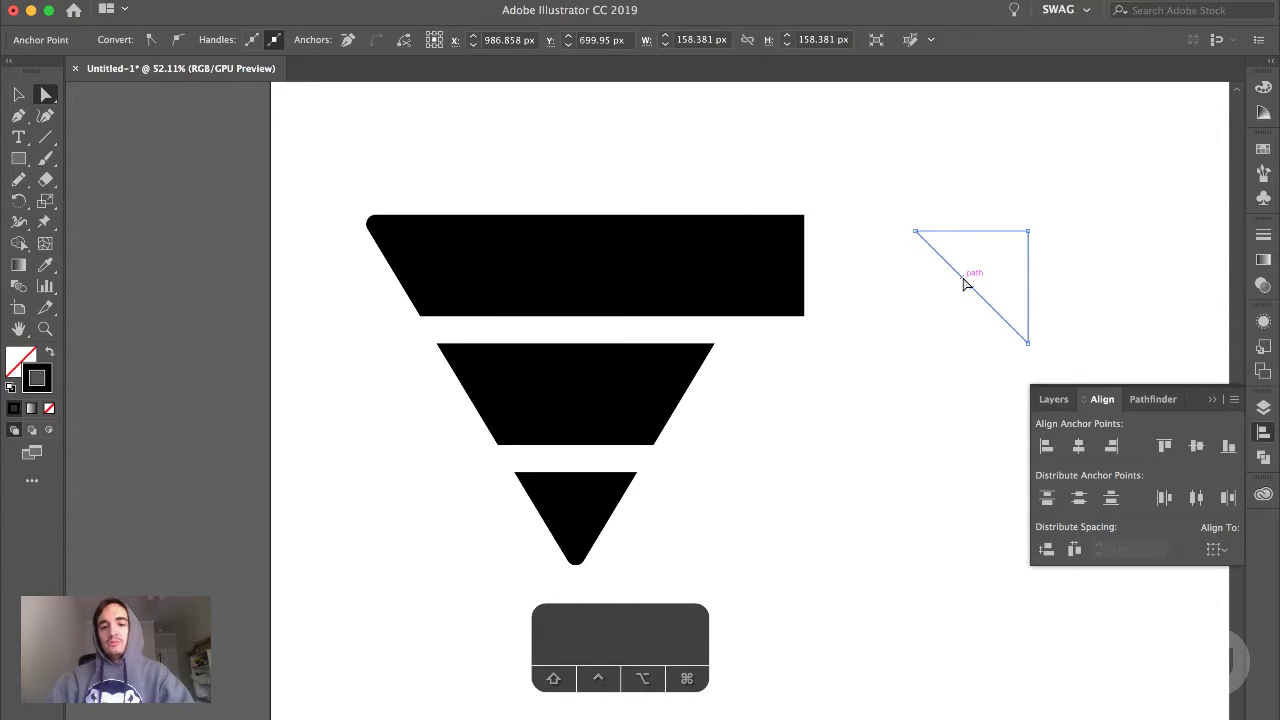
pyautogui.hotkey('shift', 'x')
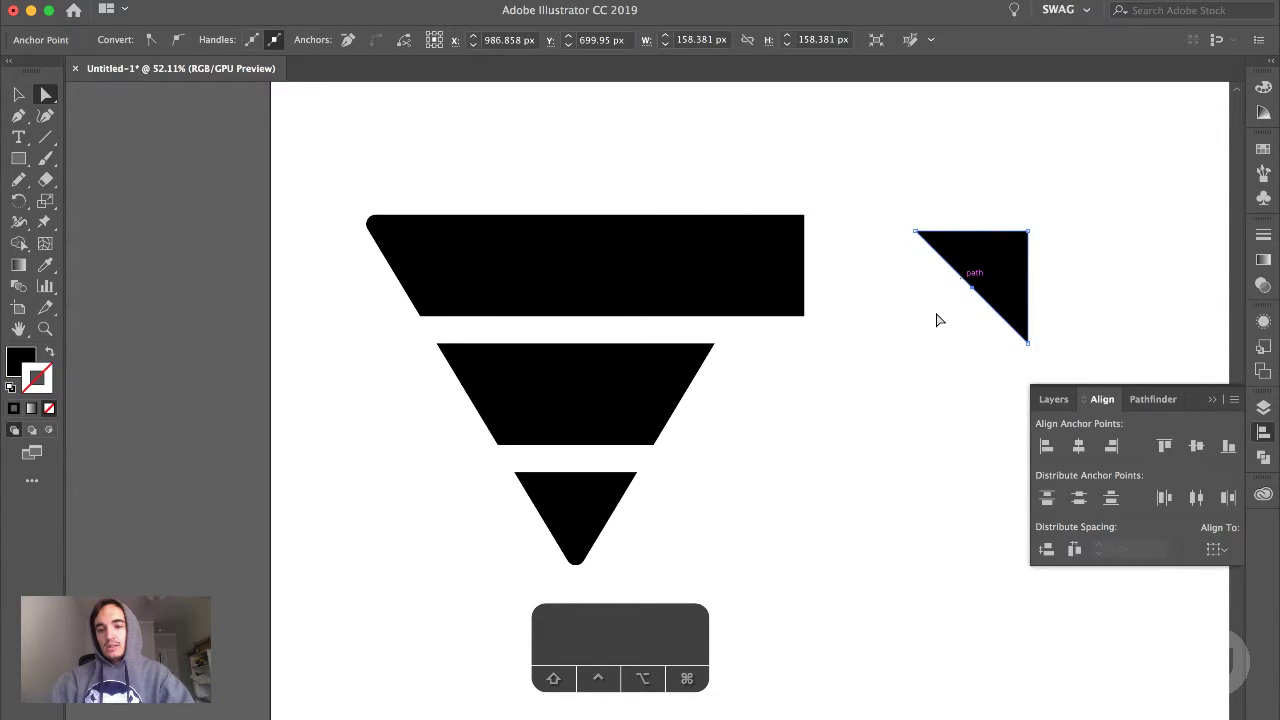
# Rotate the right triangle 45° so it points right, and move it against the top bar's squared end as an arrowhead
pyautogui.press('v')
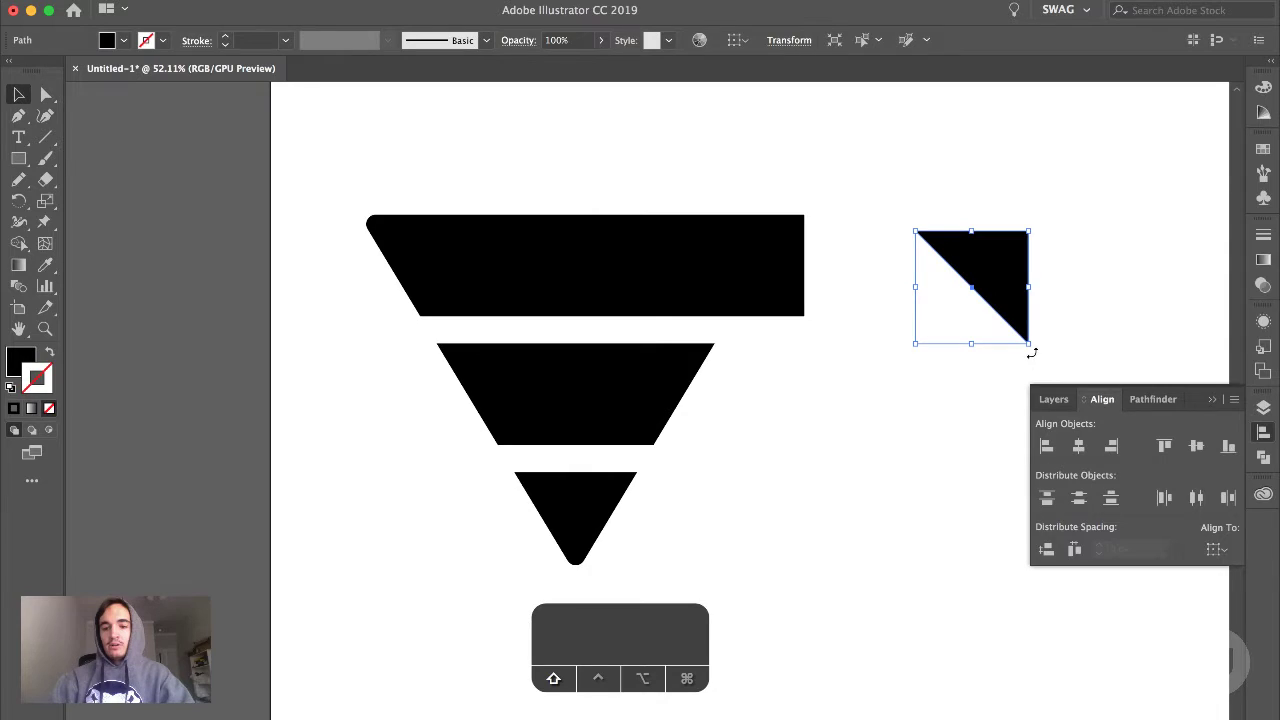
pyautogui.moveTo(1013, 354); pyautogui.dragTo(968, 377)
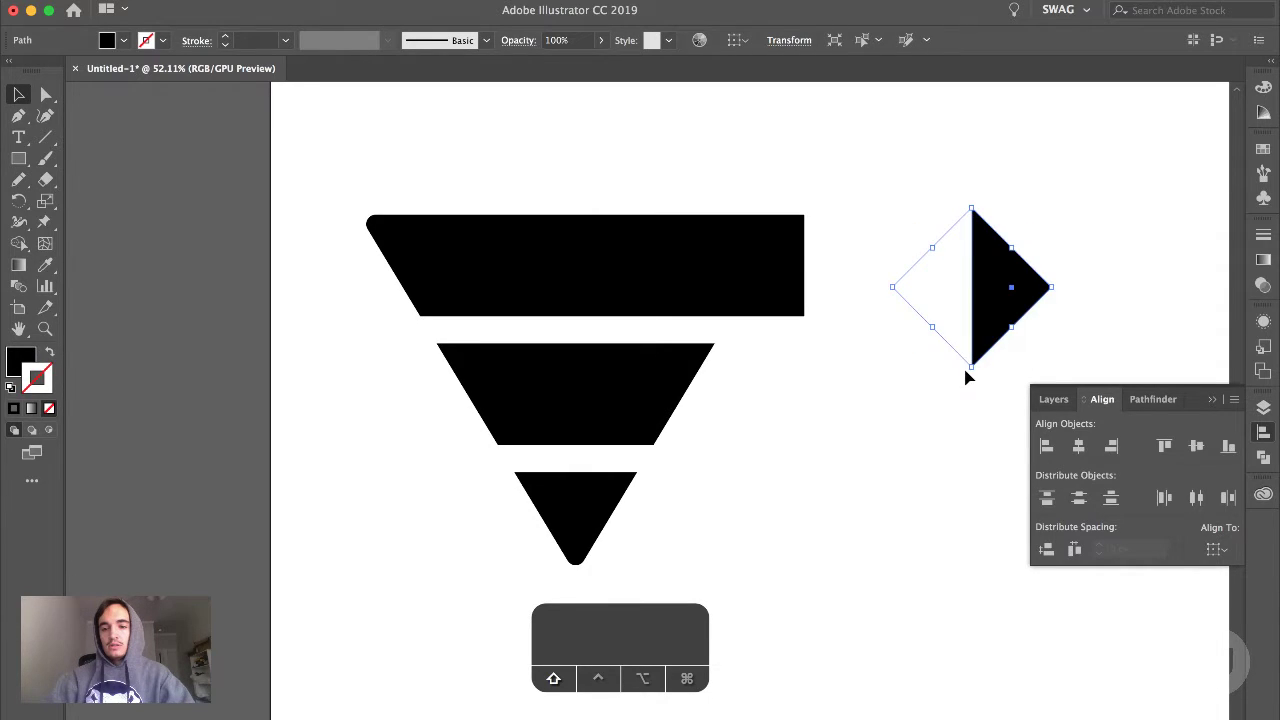
pyautogui.moveTo(997, 323); pyautogui.dragTo(832, 303)
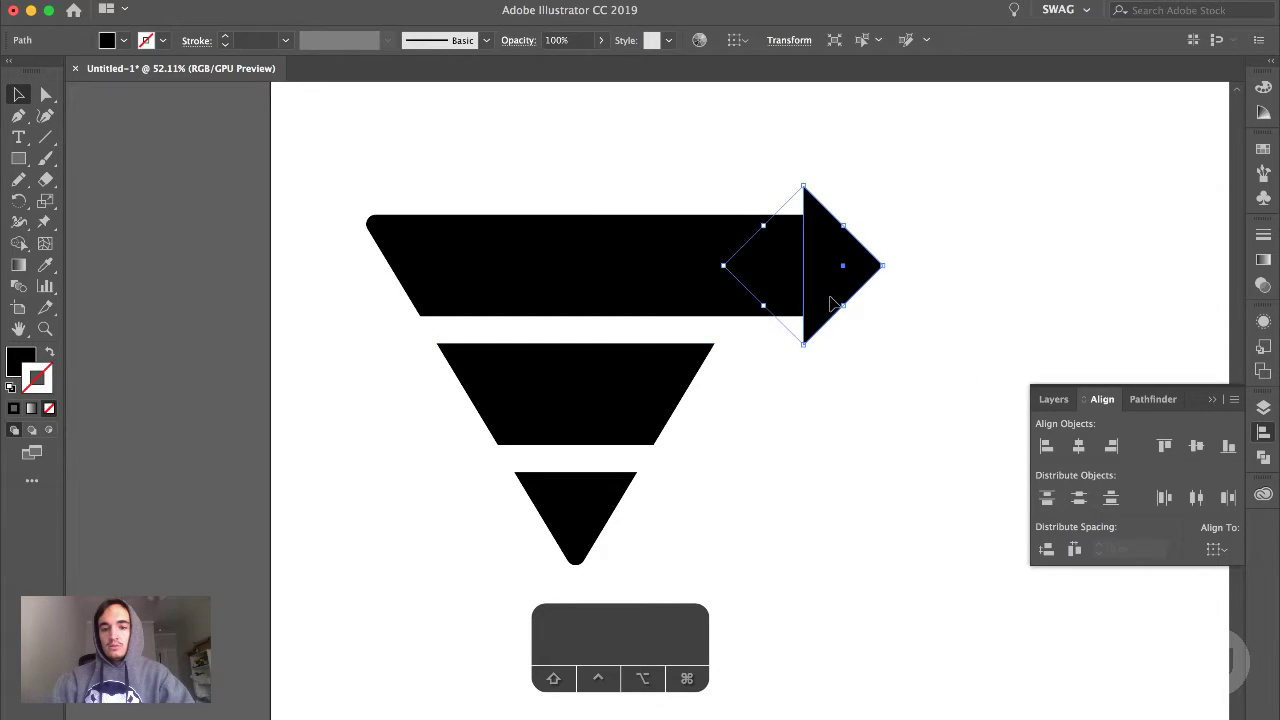
# Enlarge the arrowhead slightly, slide it left over the top bar's end, and nudge it two steps back to the right
pyautogui.moveTo(886, 265); pyautogui.dragTo(894, 268)
pyautogui.moveTo(866, 273); pyautogui.dragTo(821, 273)
pyautogui.click(880, 318)
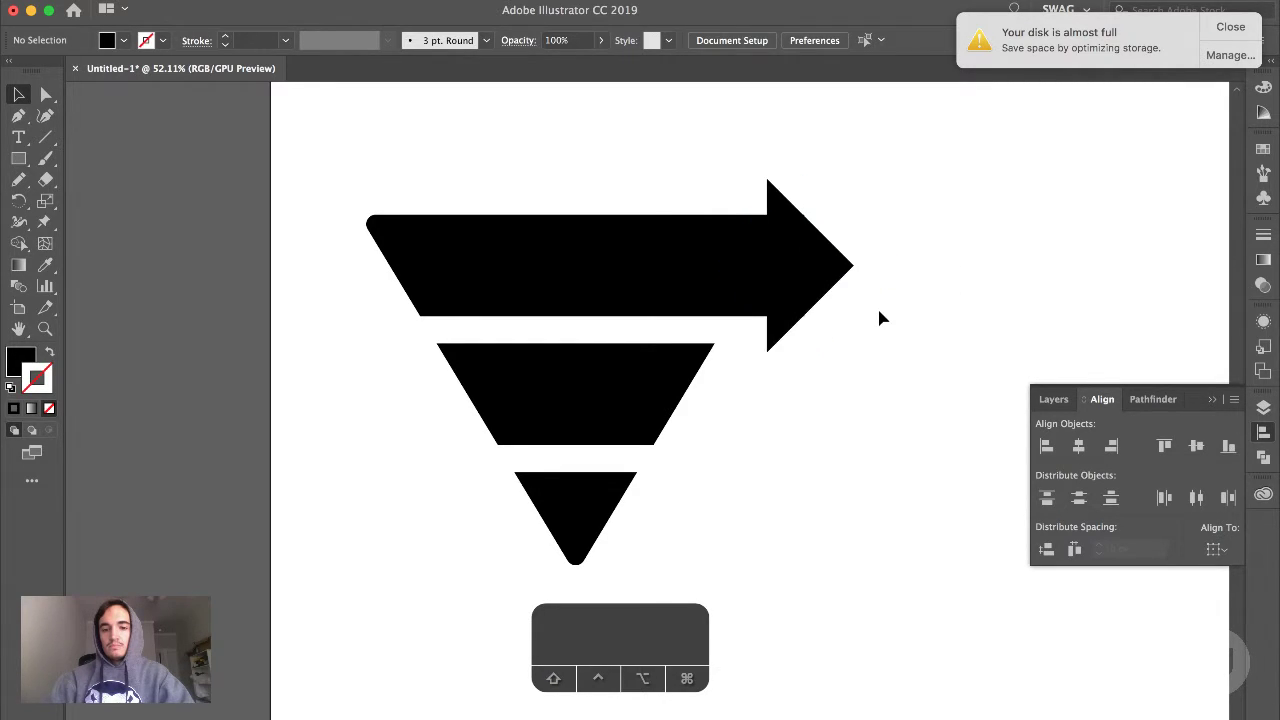
pyautogui.press('Right')
pyautogui.press('Right')
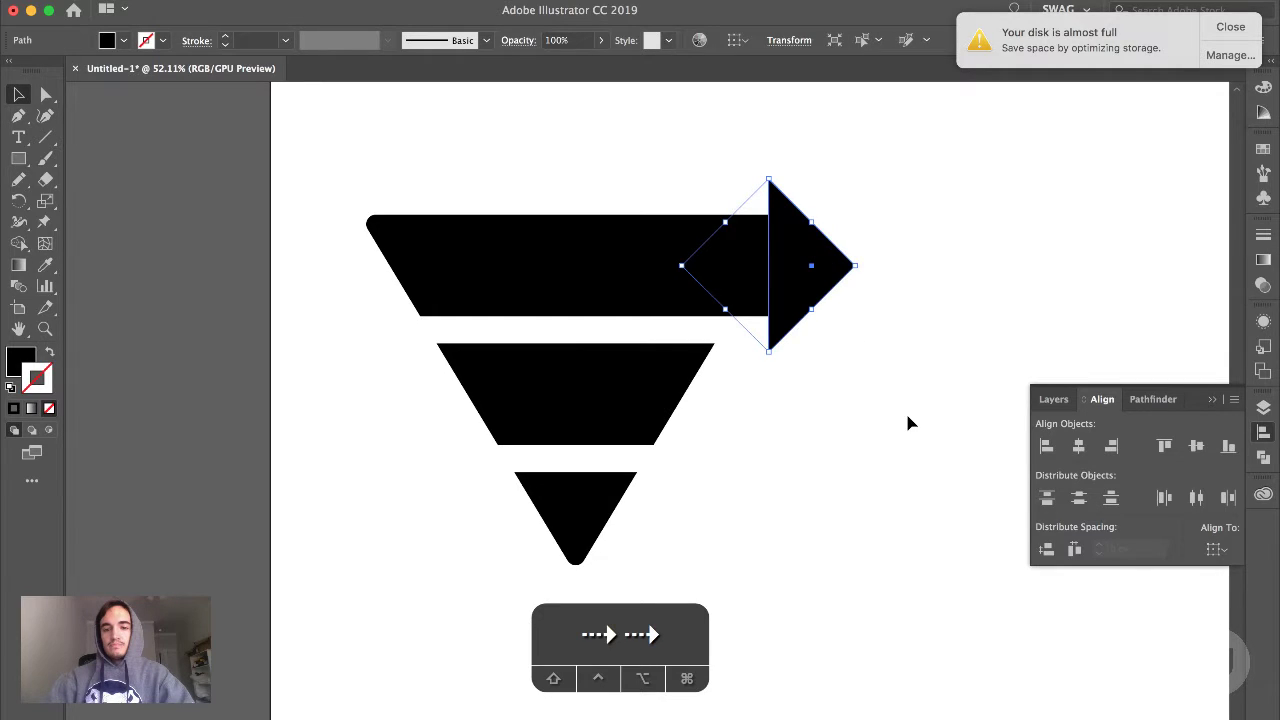
pyautogui.click(908, 423)
# Scale the arrowhead up proportionally so it overhangs the top bar further, and deselect it
pyautogui.scroll(2, 900, 475)
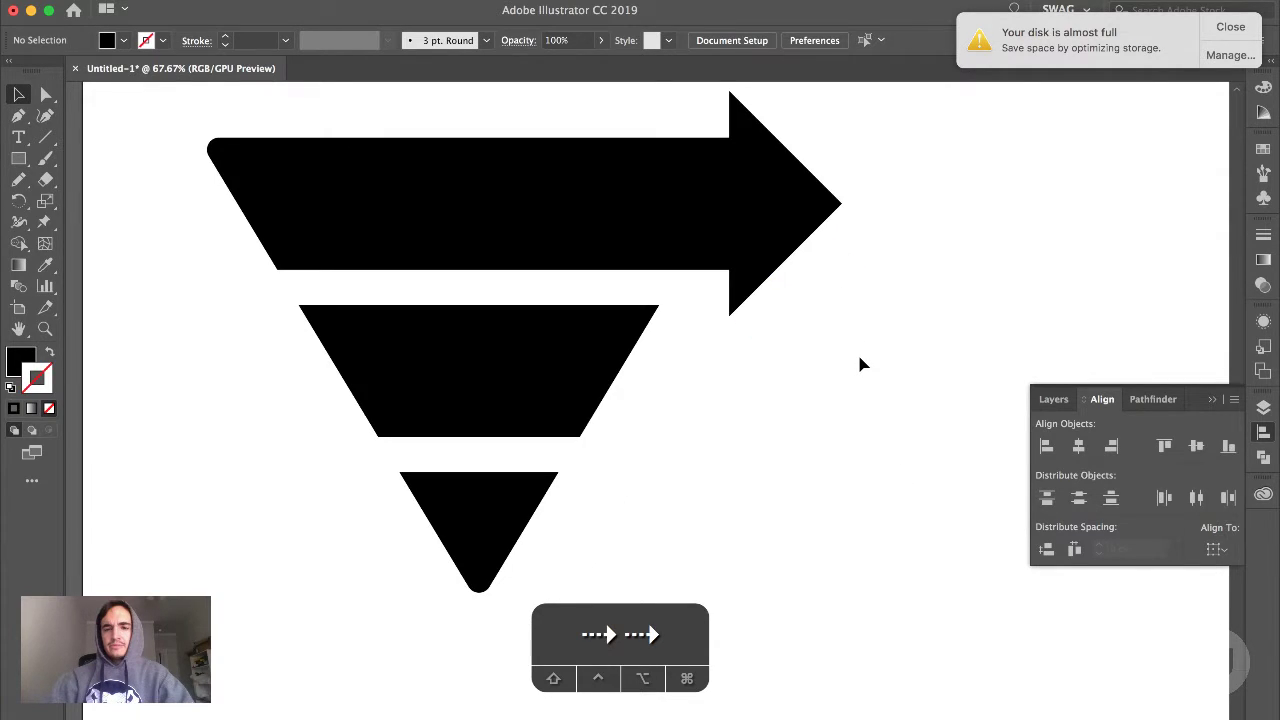
pyautogui.click(841, 206)
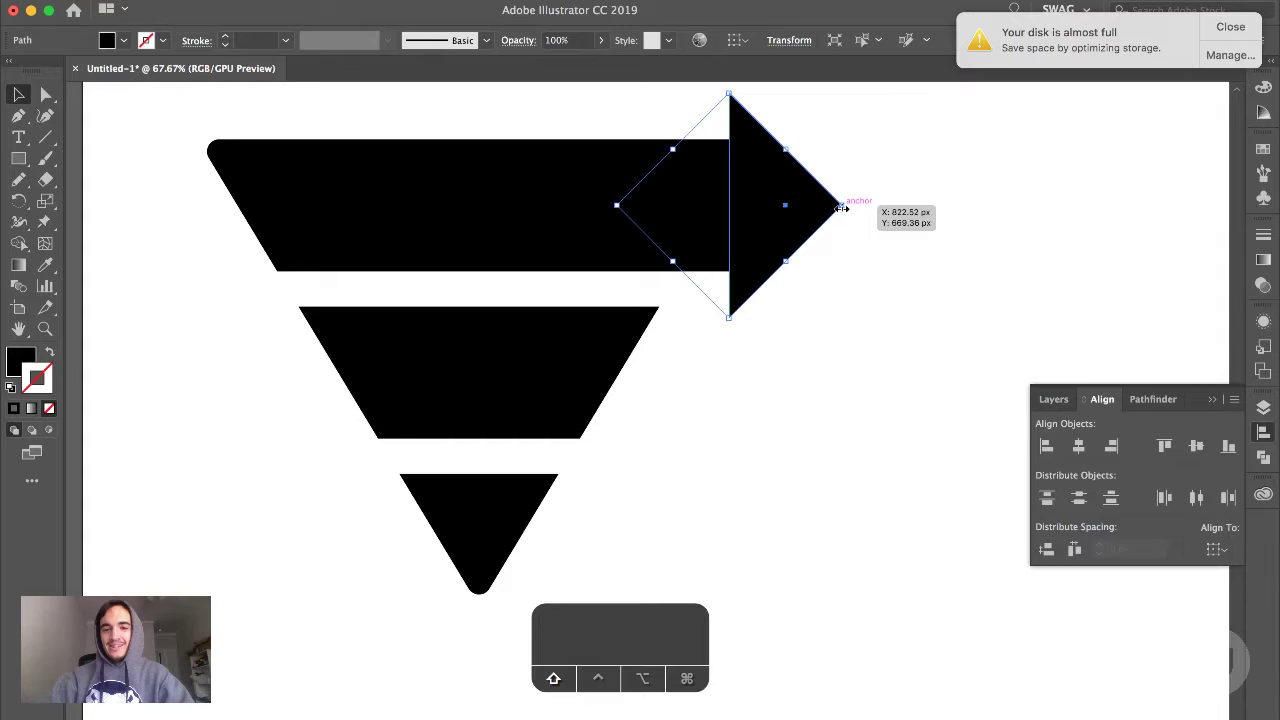
pyautogui.click(908, 251)
pyautogui.scroll(-2, 908, 251)
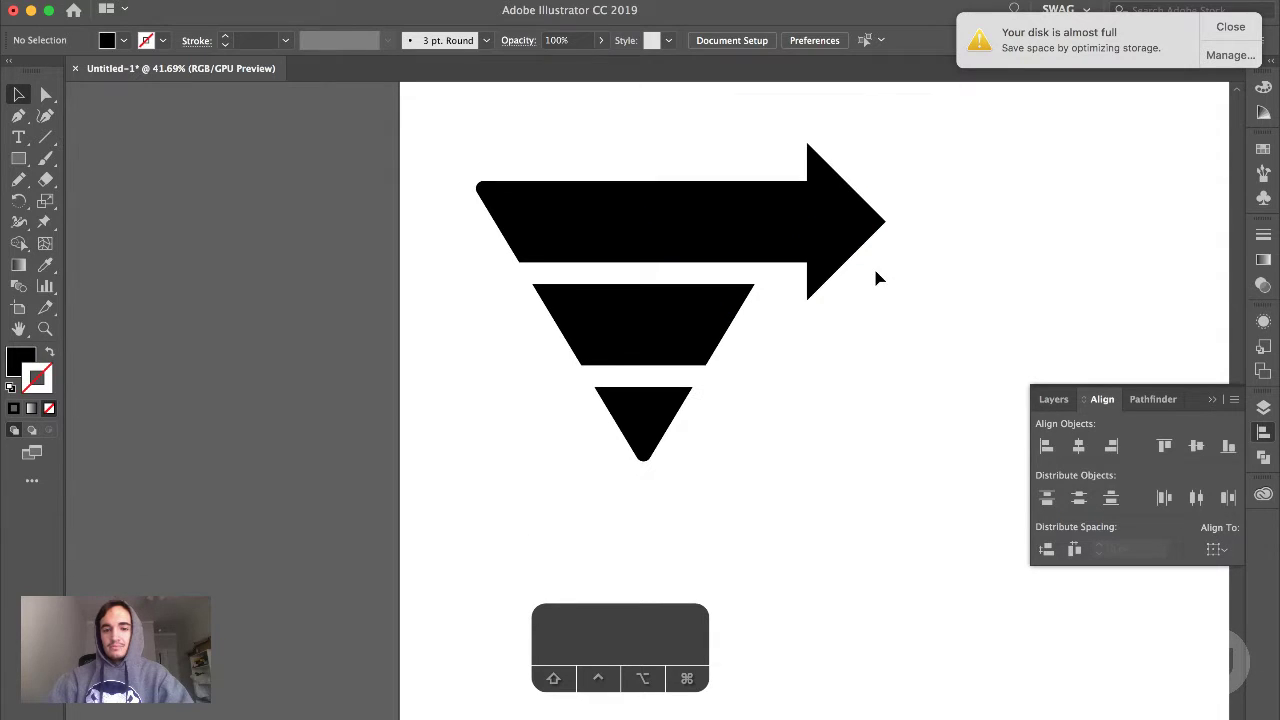
# Round all three corners of the arrowhead slightly with the live corner control and deselect it
pyautogui.press('a')
pyautogui.moveTo(874, 280); pyautogui.dragTo(886, 249)
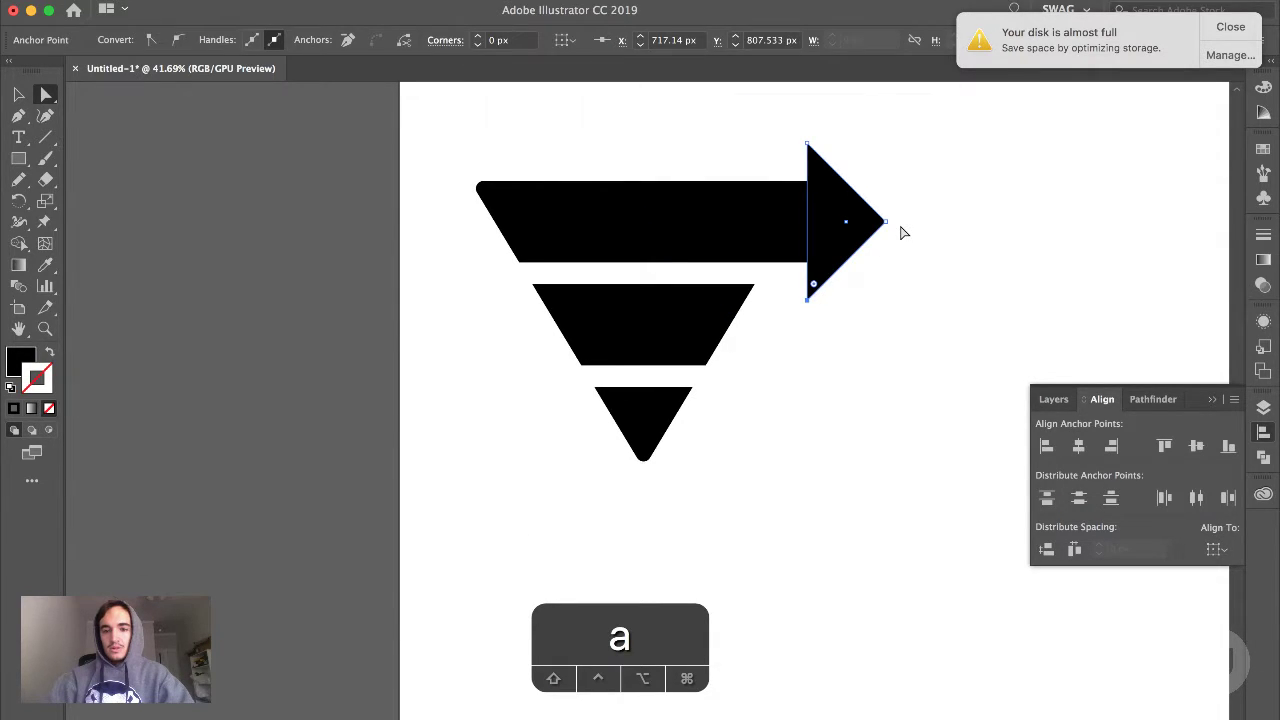
pyautogui.click(829, 165)
pyautogui.scroll(1, 829, 165)
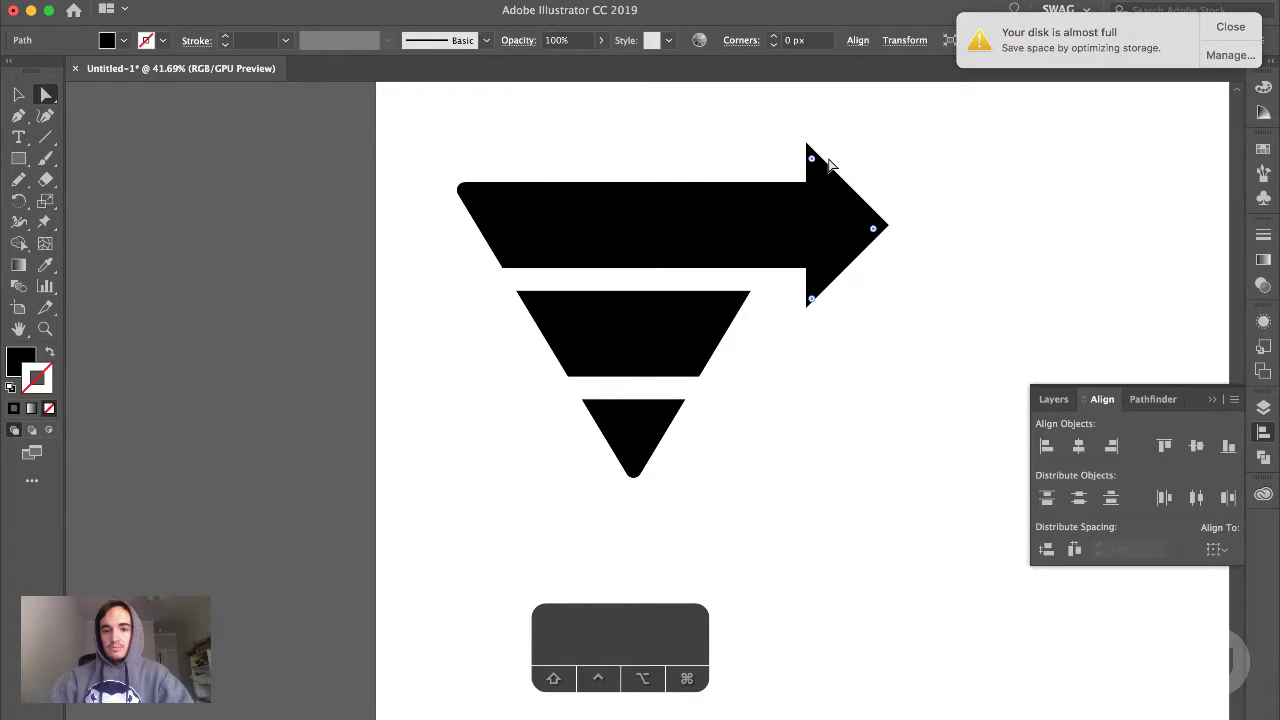
pyautogui.scroll(5, 829, 165)
pyautogui.moveTo(759, 124); pyautogui.dragTo(757, 130)
pyautogui.scroll(-2, 934, 160)
pyautogui.click(934, 160)
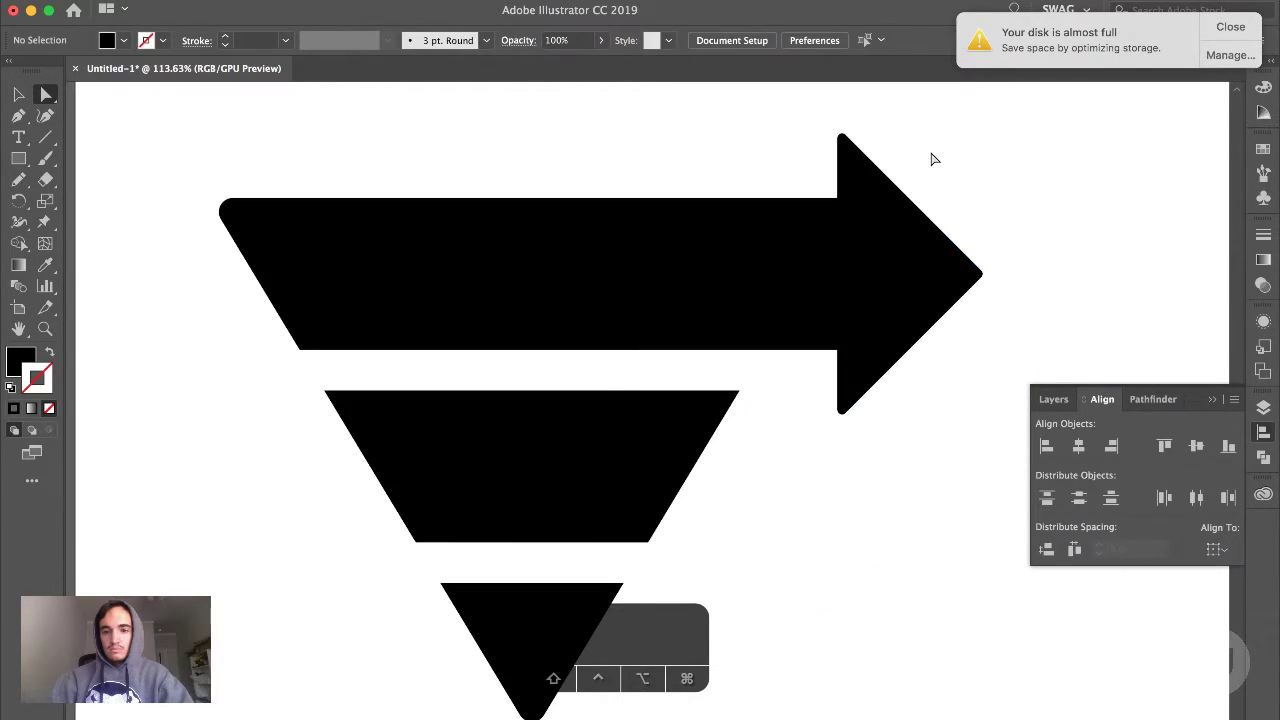
# Shorten the top bar by moving its squared-end anchor points together with the arrowhead to the left
pyautogui.scroll(-9, 934, 160)
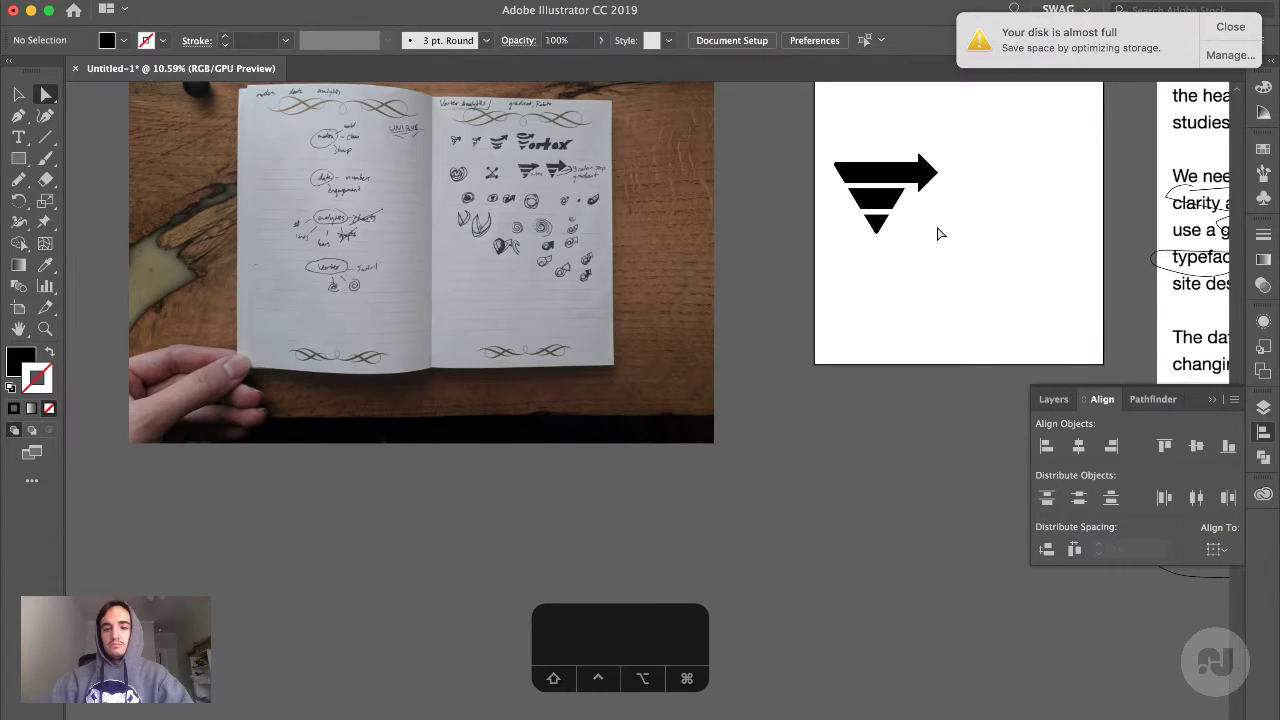
pyautogui.scroll(3, 938, 233)
pyautogui.press('a')
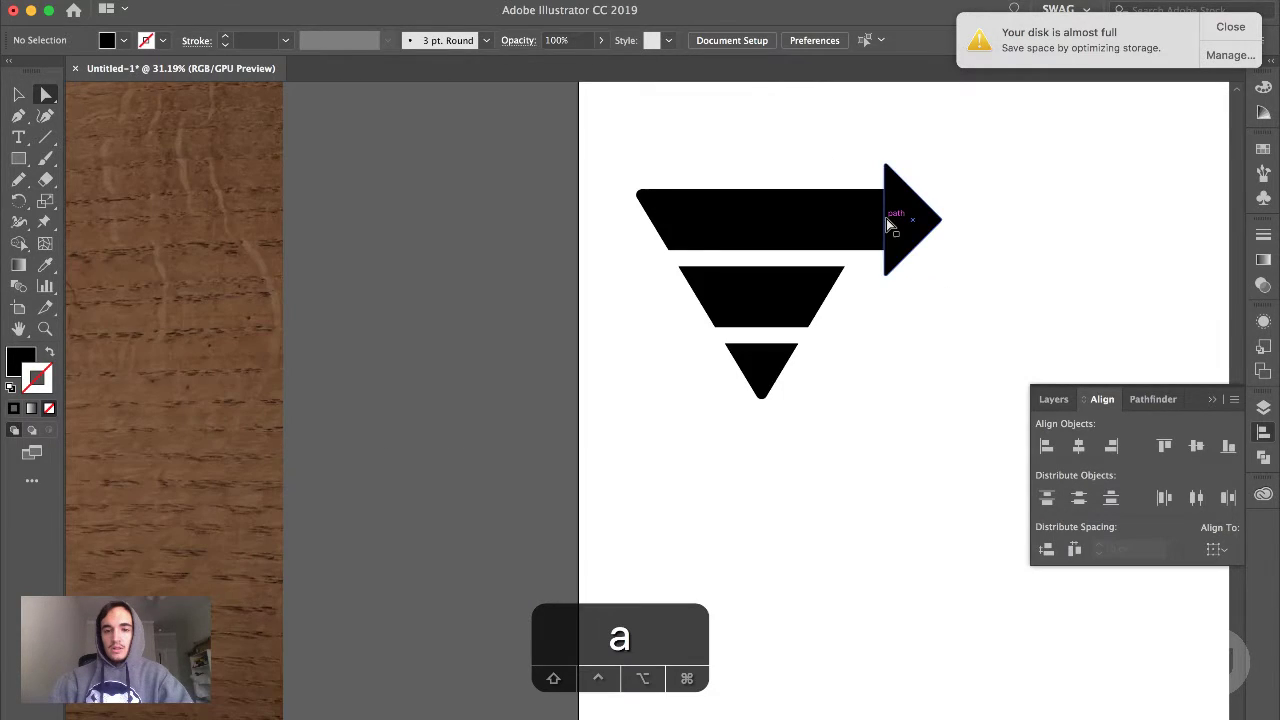
pyautogui.click(895, 249)
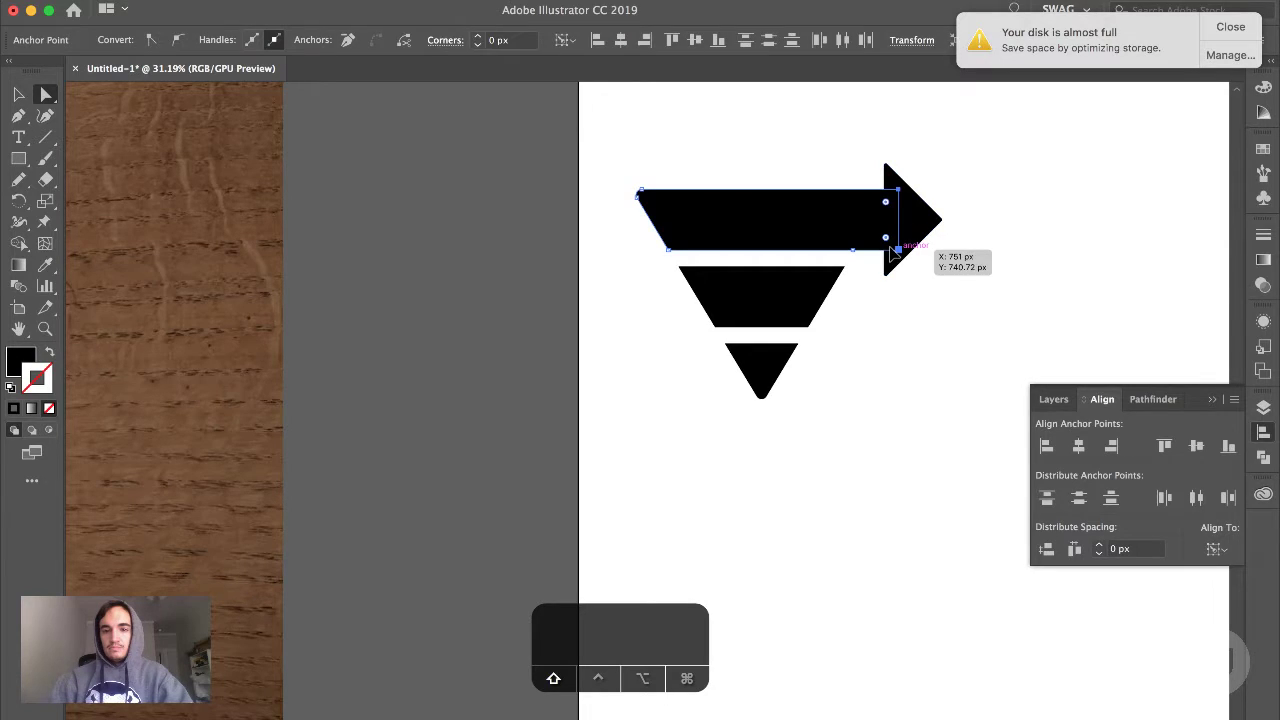
pyautogui.press('v')
pyautogui.moveTo(893, 254); pyautogui.dragTo(896, 240)
pyautogui.click(938, 283)
pyautogui.scroll(-4, 938, 283)
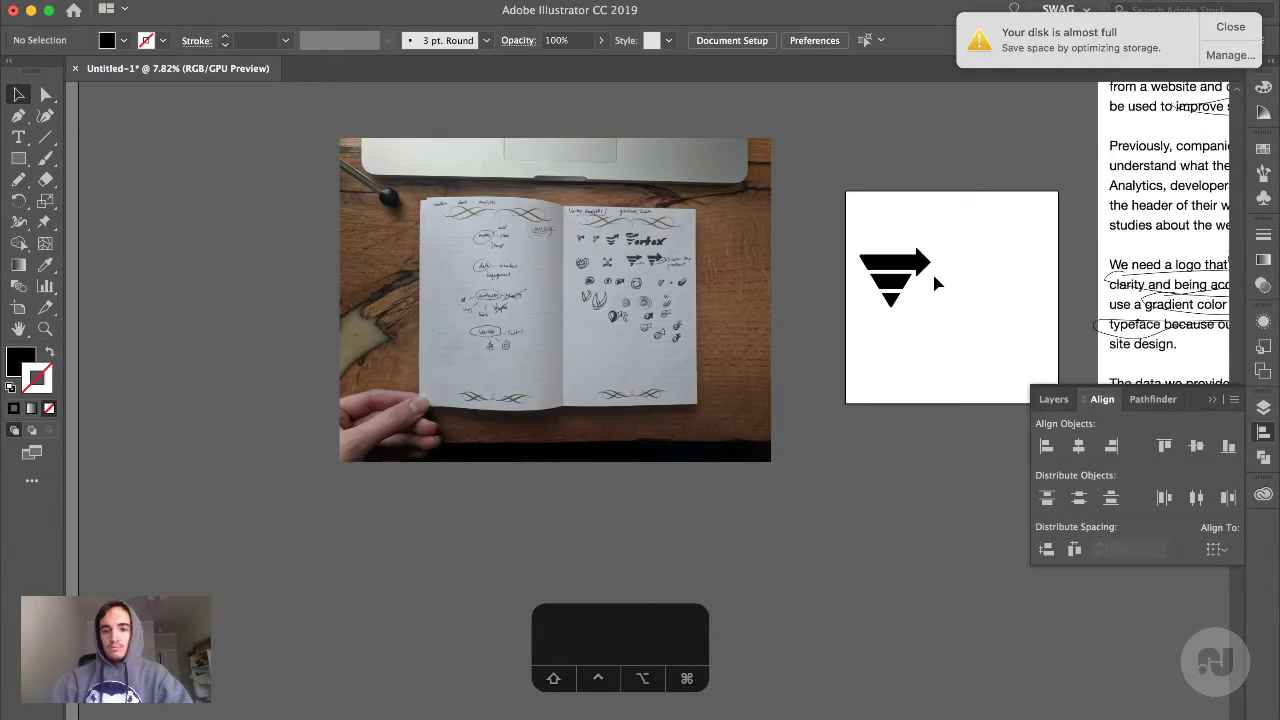
# Draw a small spacer rectangle filling the gap between the top and middle bars, and sample the canvas gray as its fill
pyautogui.scroll(2, 937, 283)
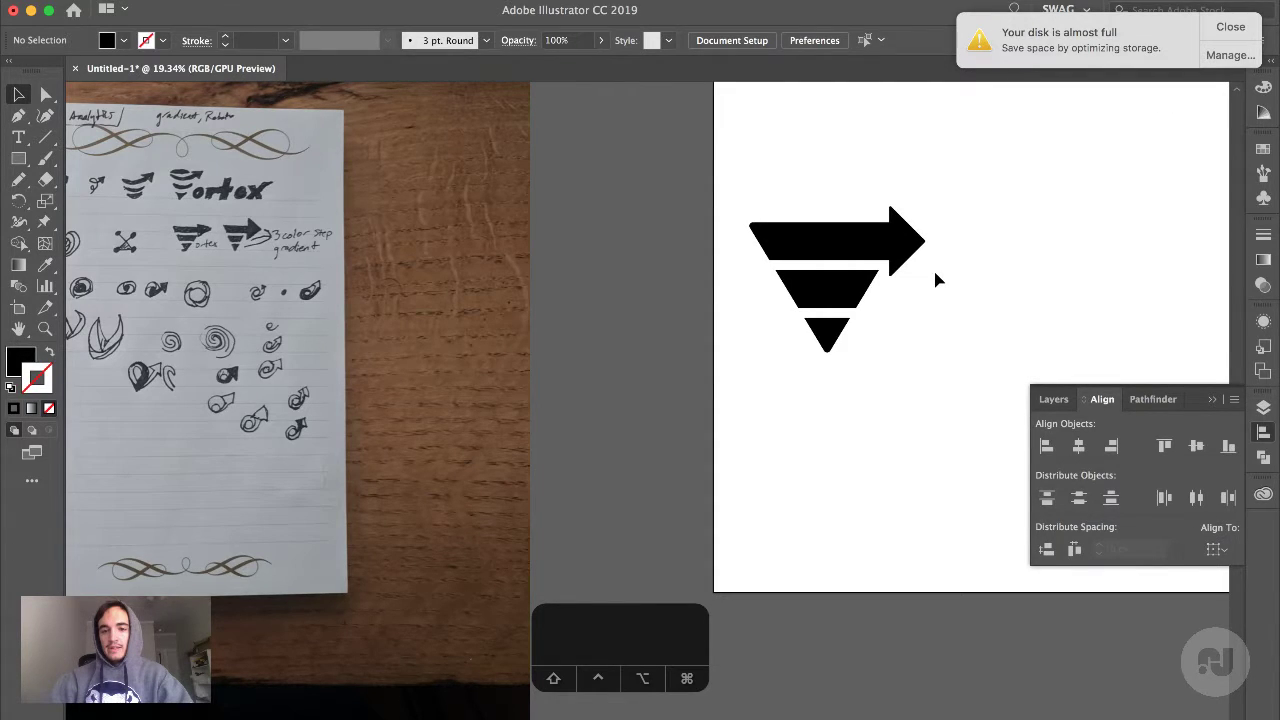
pyautogui.scroll(2, 937, 281)
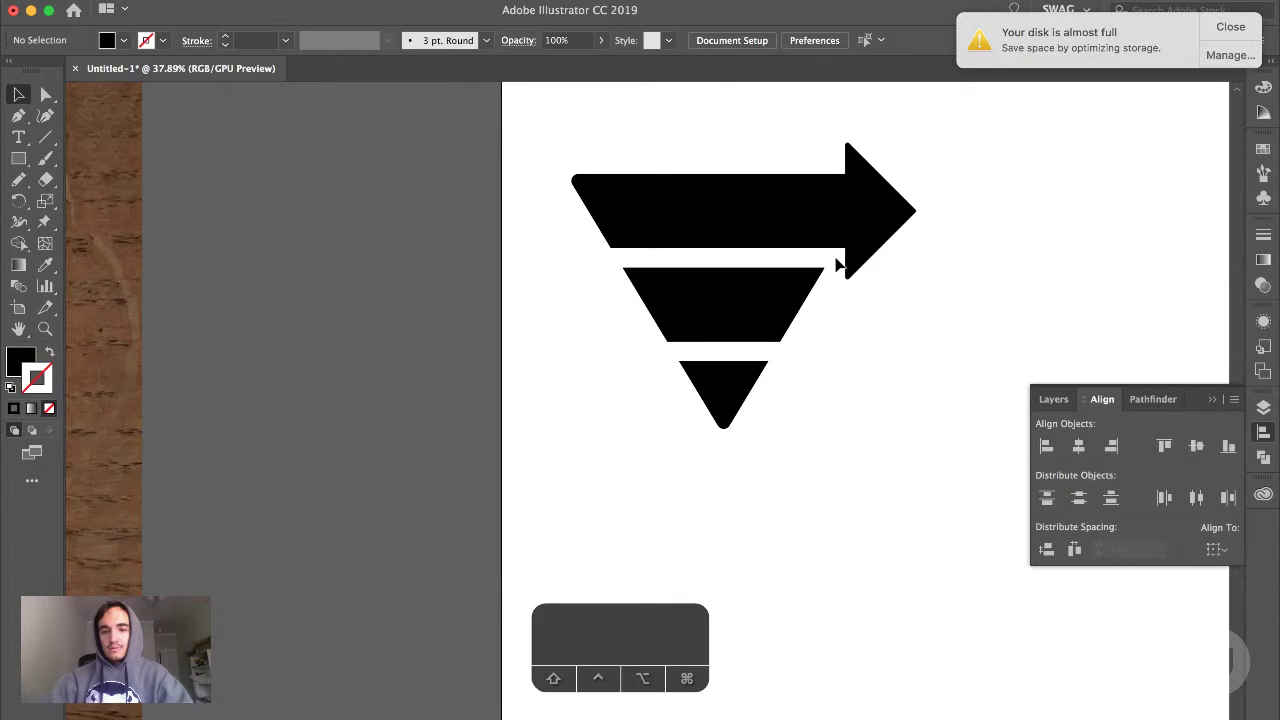
pyautogui.press('m')
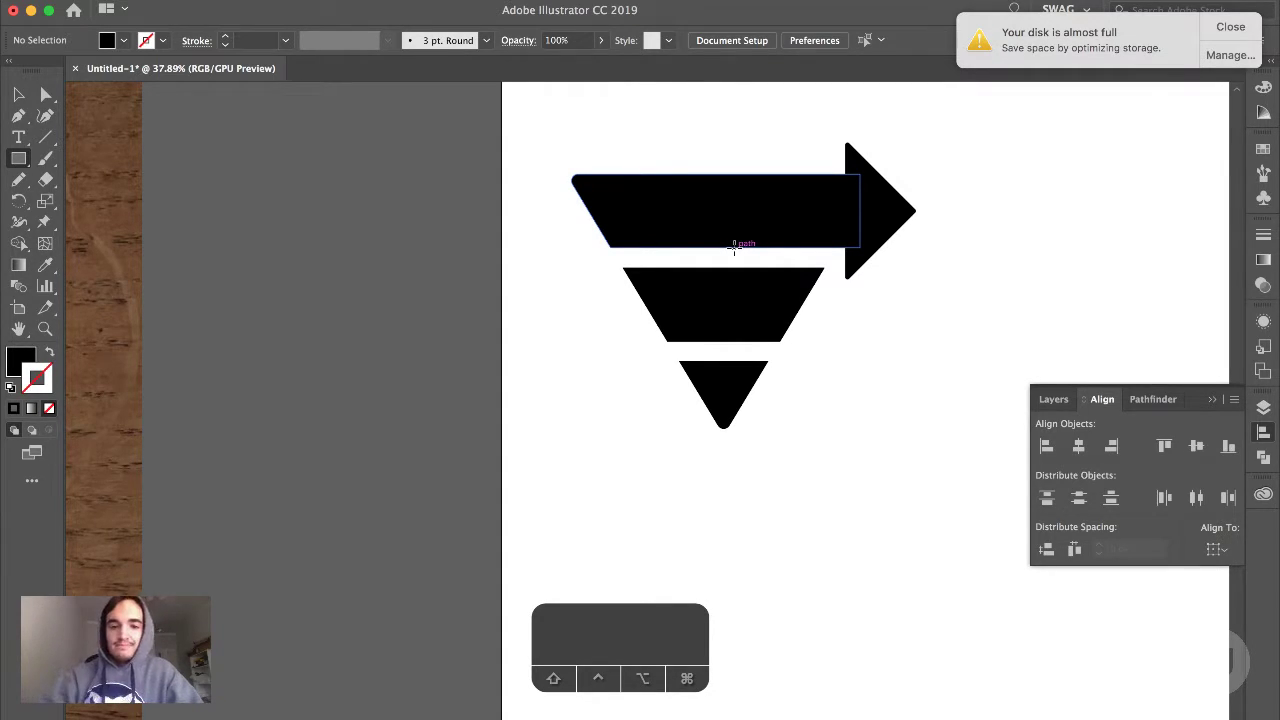
pyautogui.moveTo(760, 249); pyautogui.dragTo(798, 268)
pyautogui.press('i')
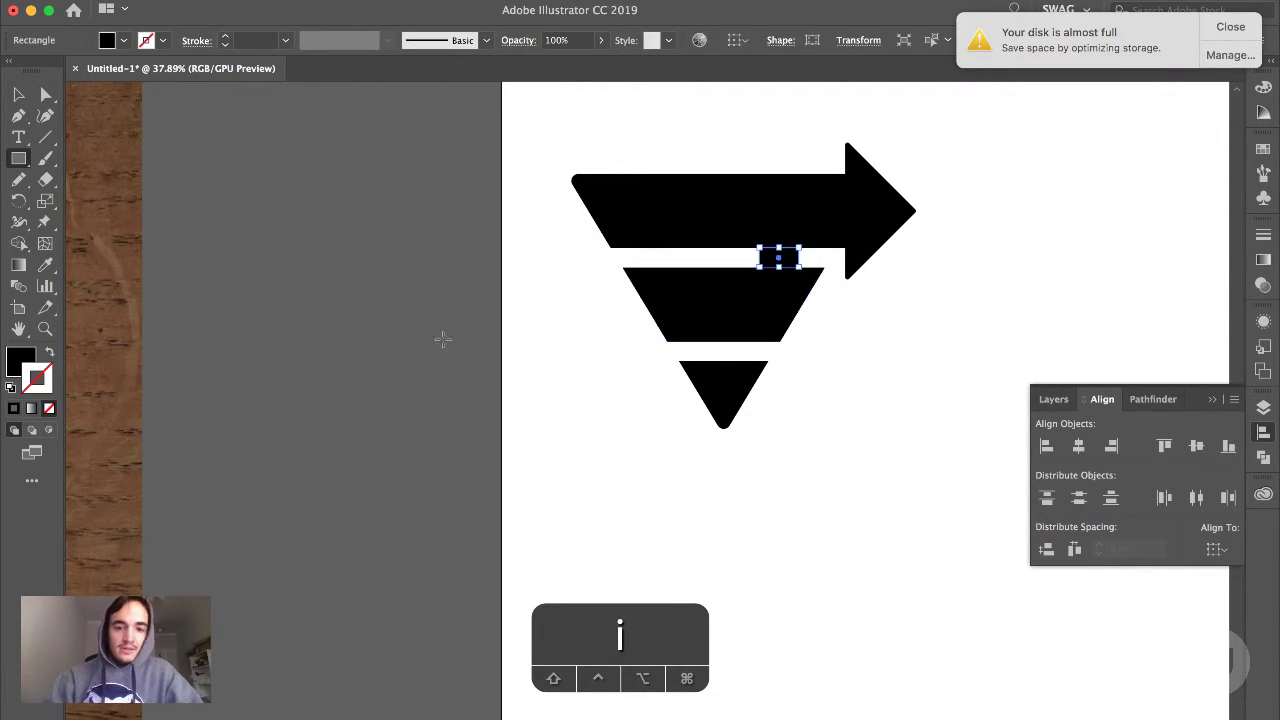
pyautogui.click(443, 340)
pyautogui.press('v')
# Rotate the gray spacer 90° and place it between the middle bar's upper-right corner and the arrowhead to compare the gaps
pyautogui.scroll(2, 850, 412)
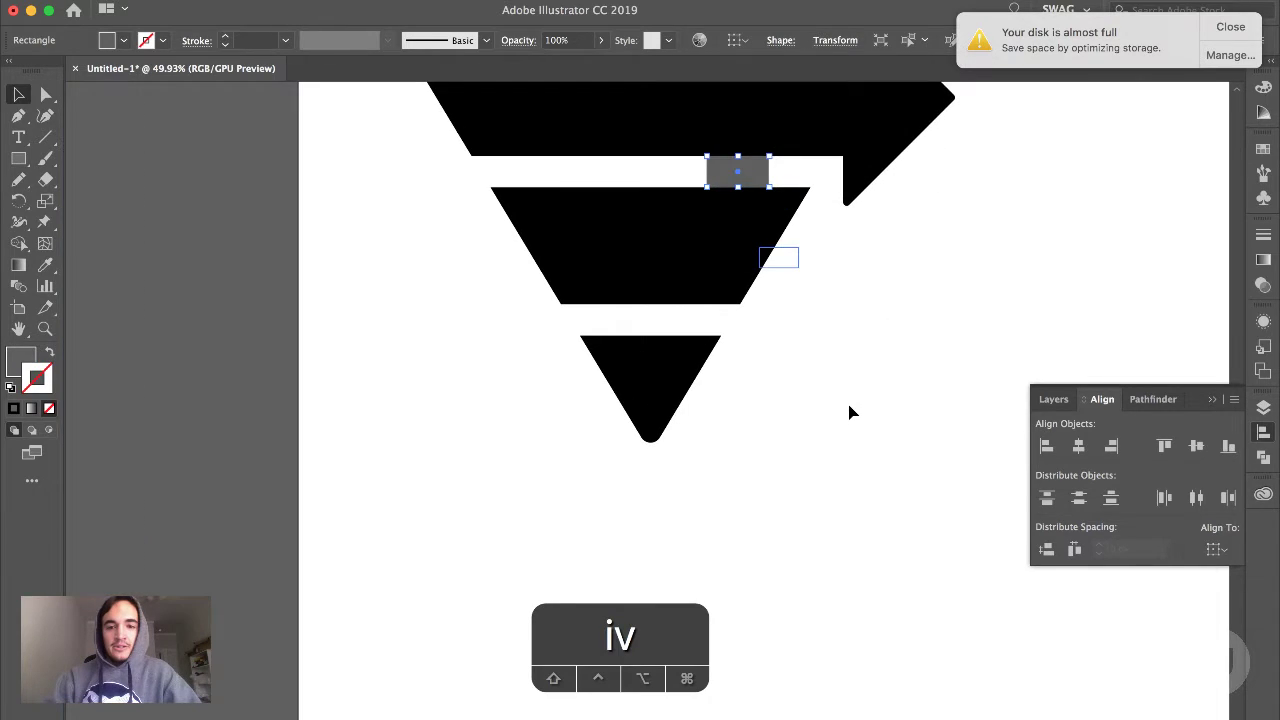
pyautogui.scroll(4, 850, 412)
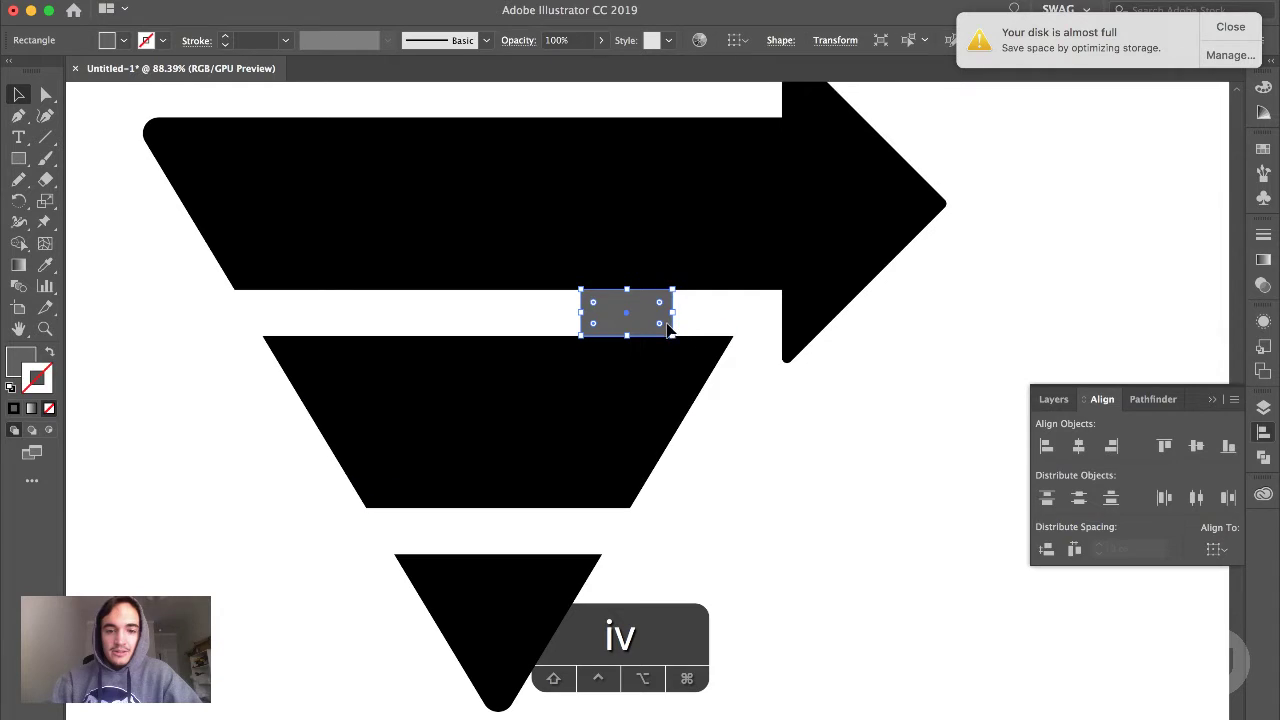
pyautogui.keyDown('shift'); pyautogui.click(700, 326); pyautogui.keyUp('shift')
pyautogui.moveTo(666, 318); pyautogui.dragTo(762, 356)
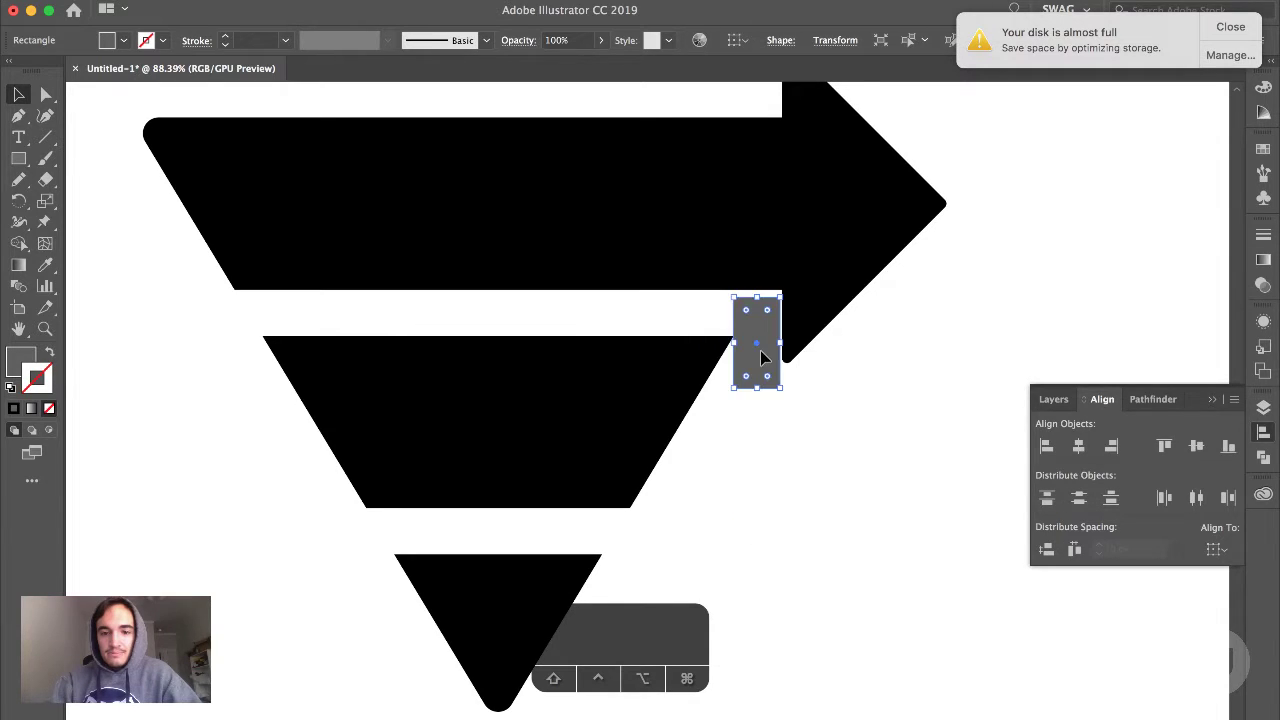
# Delete the gray spacer and shift the arrowhead slightly left to match the gap between the bars
pyautogui.press('BackSpace')
pyautogui.scroll(3, 760, 357)
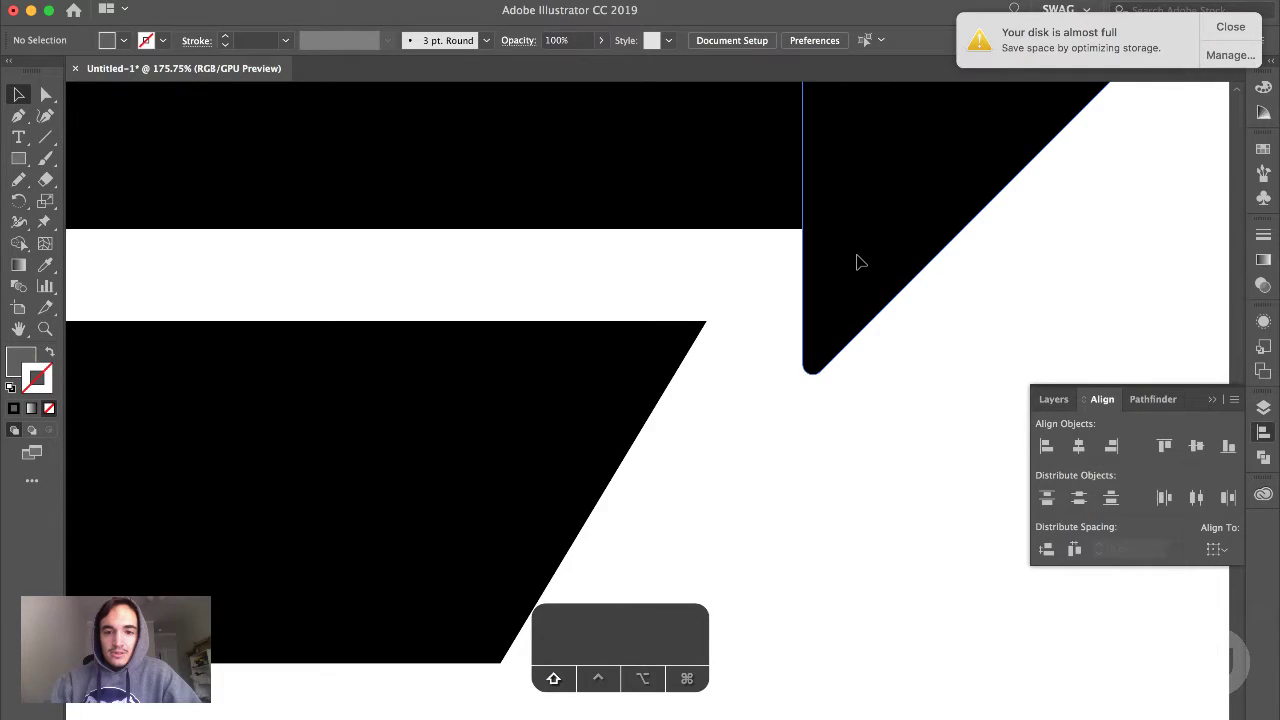
pyautogui.moveTo(860, 262); pyautogui.dragTo(854, 263)
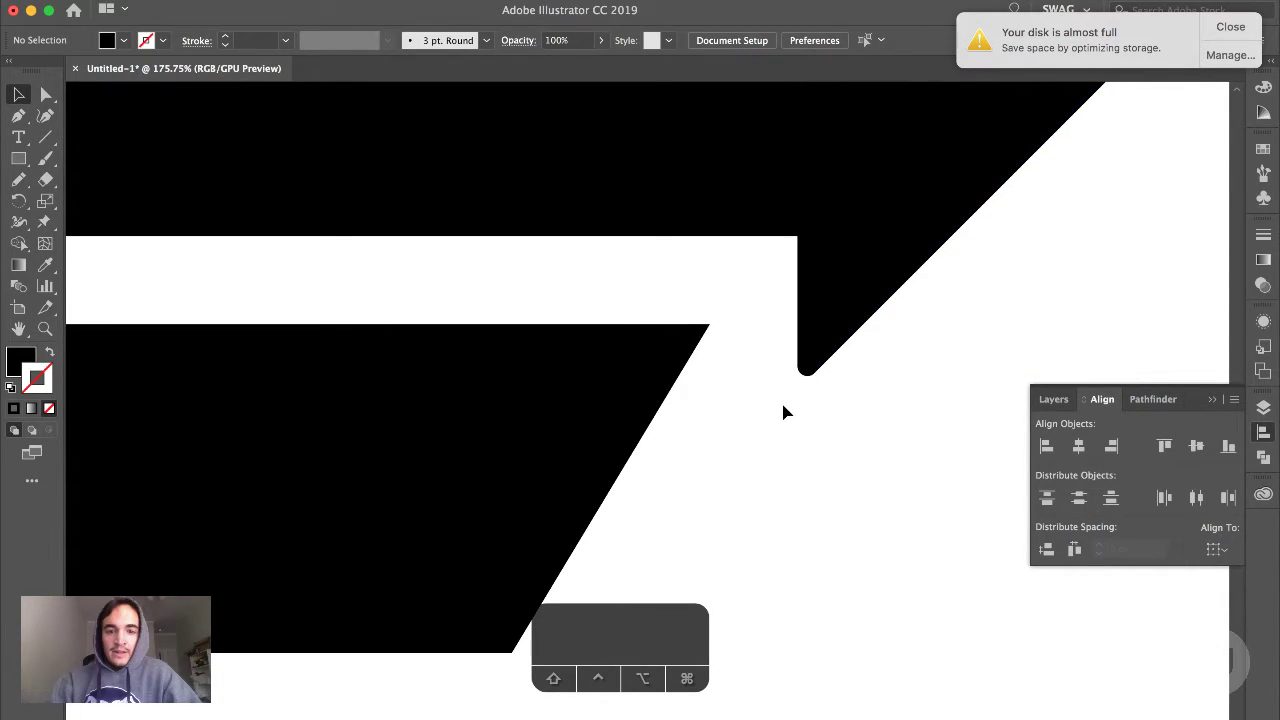
pyautogui.scroll(-8, 800, 460)
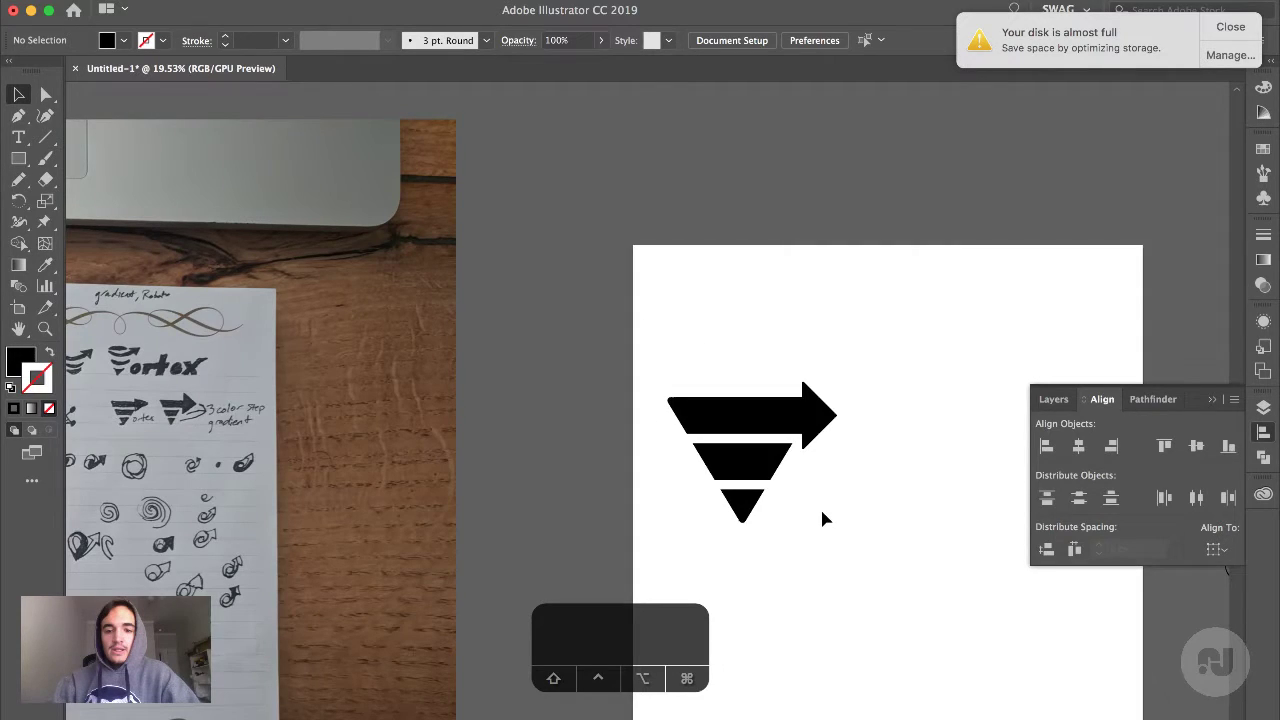
# Try to overlap the arrowhead with the middle bar's upper-right corner and shorten the top bar's squared end behind it
pyautogui.click(820, 428)
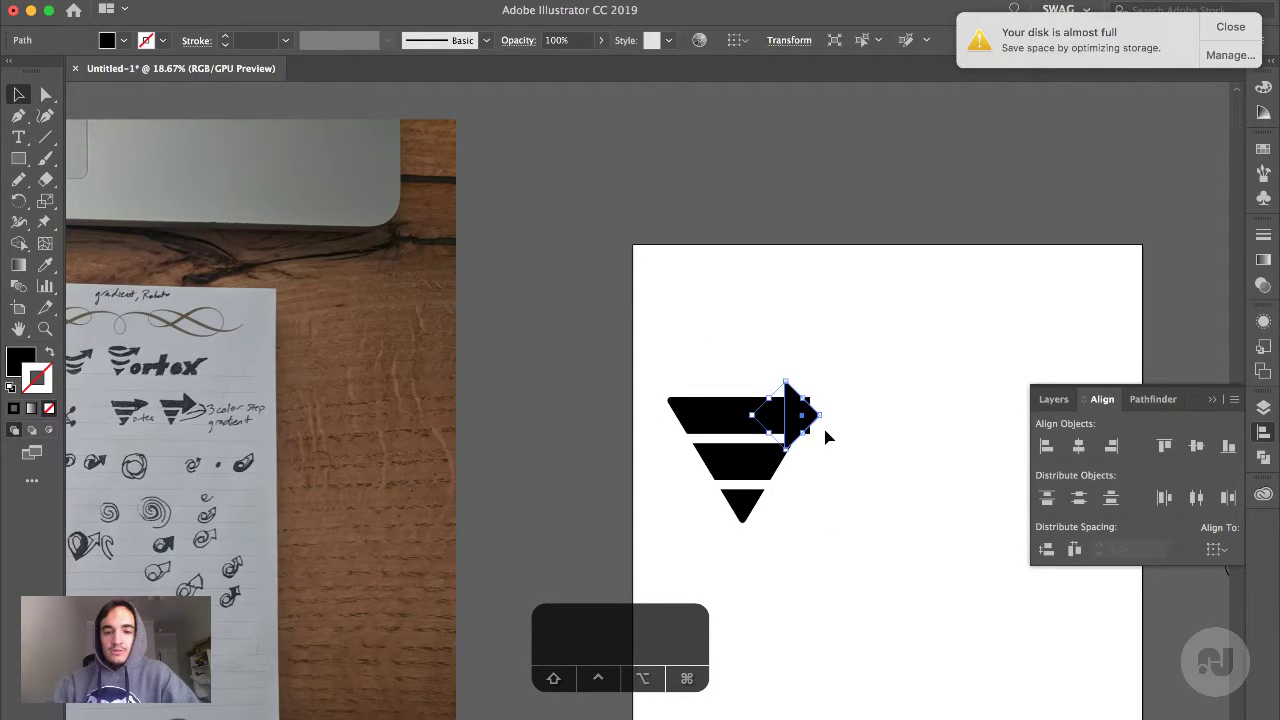
pyautogui.press('a')
pyautogui.click(809, 410)
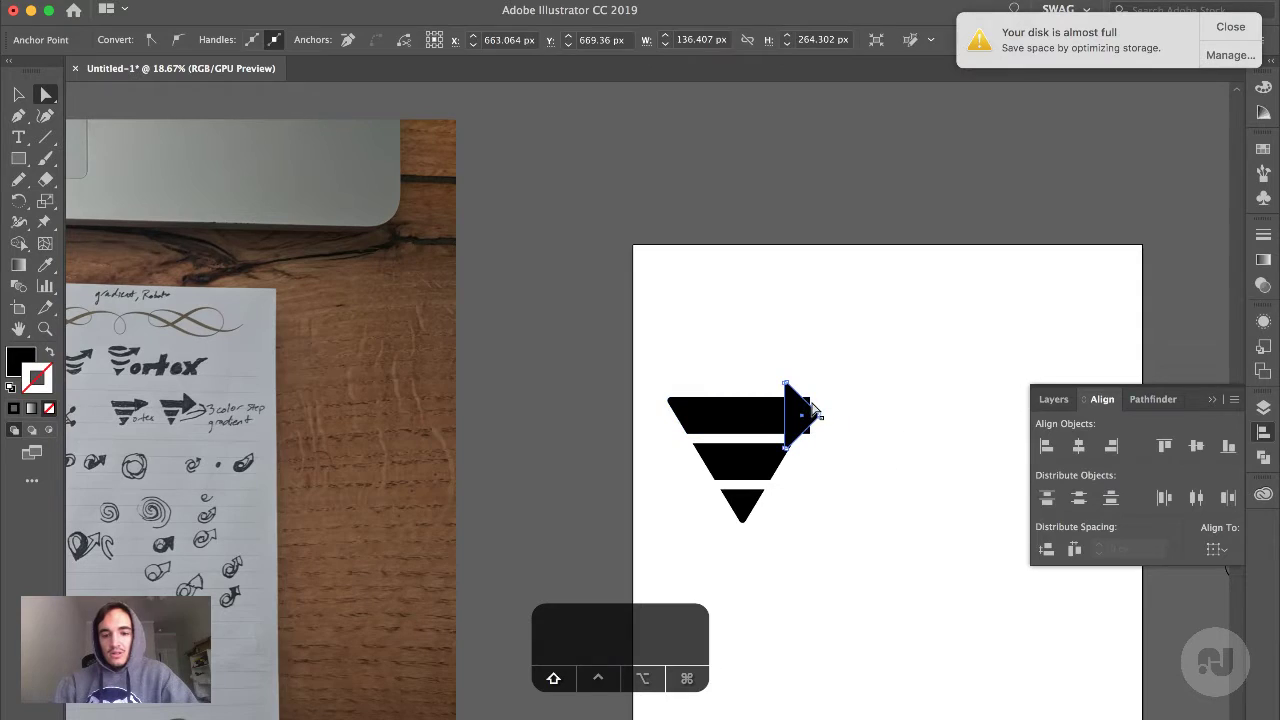
pyautogui.keyDown('shift'); pyautogui.click(810, 398); pyautogui.keyUp('shift')
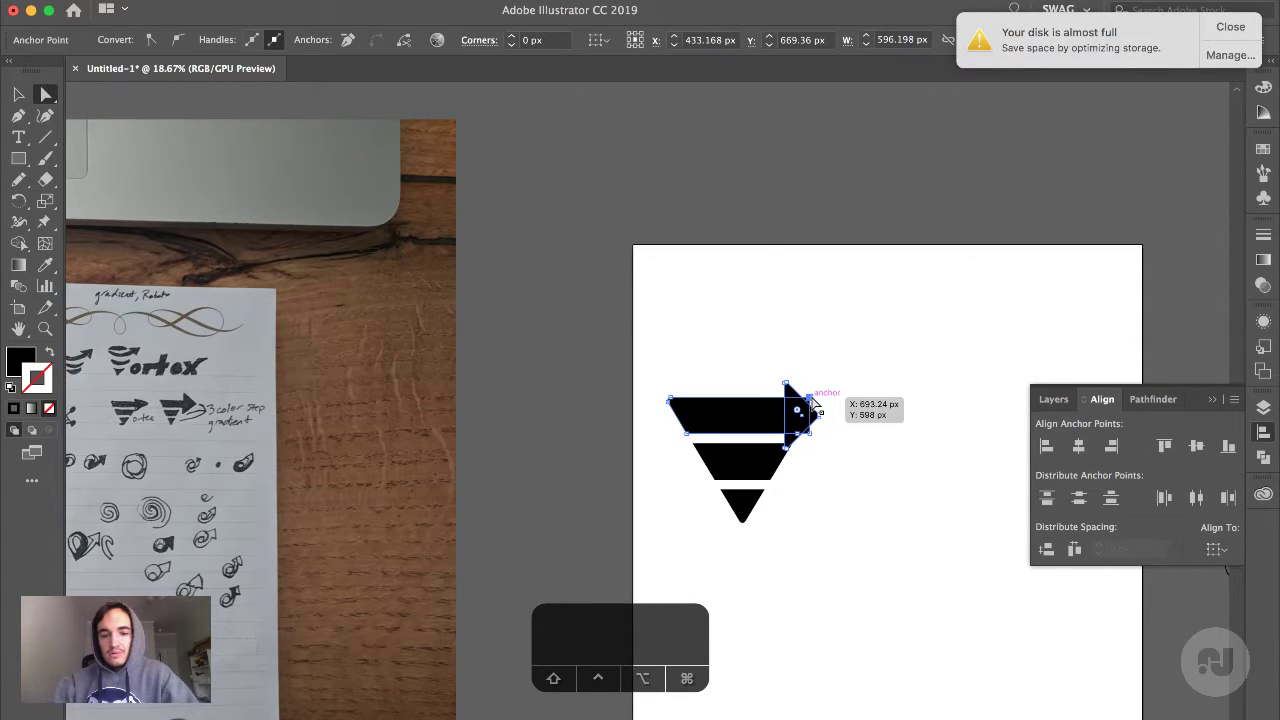
pyautogui.click(815, 442)
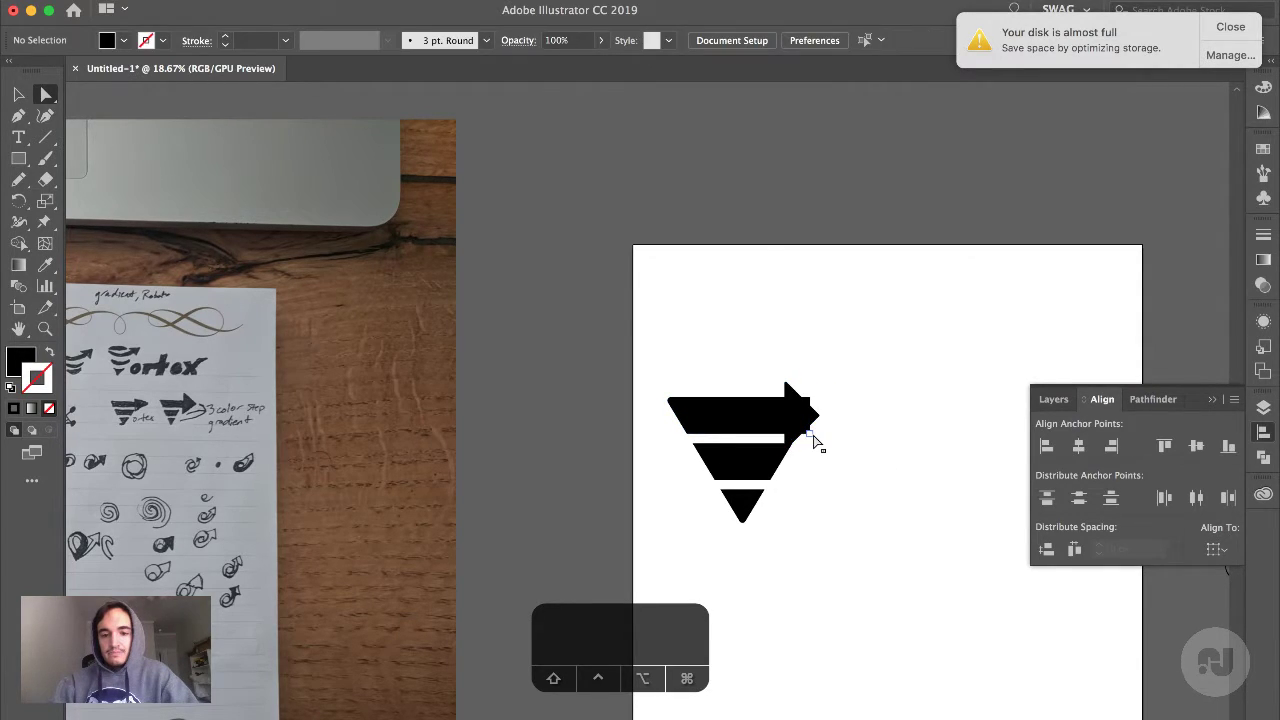
pyautogui.scroll(4, 815, 442)
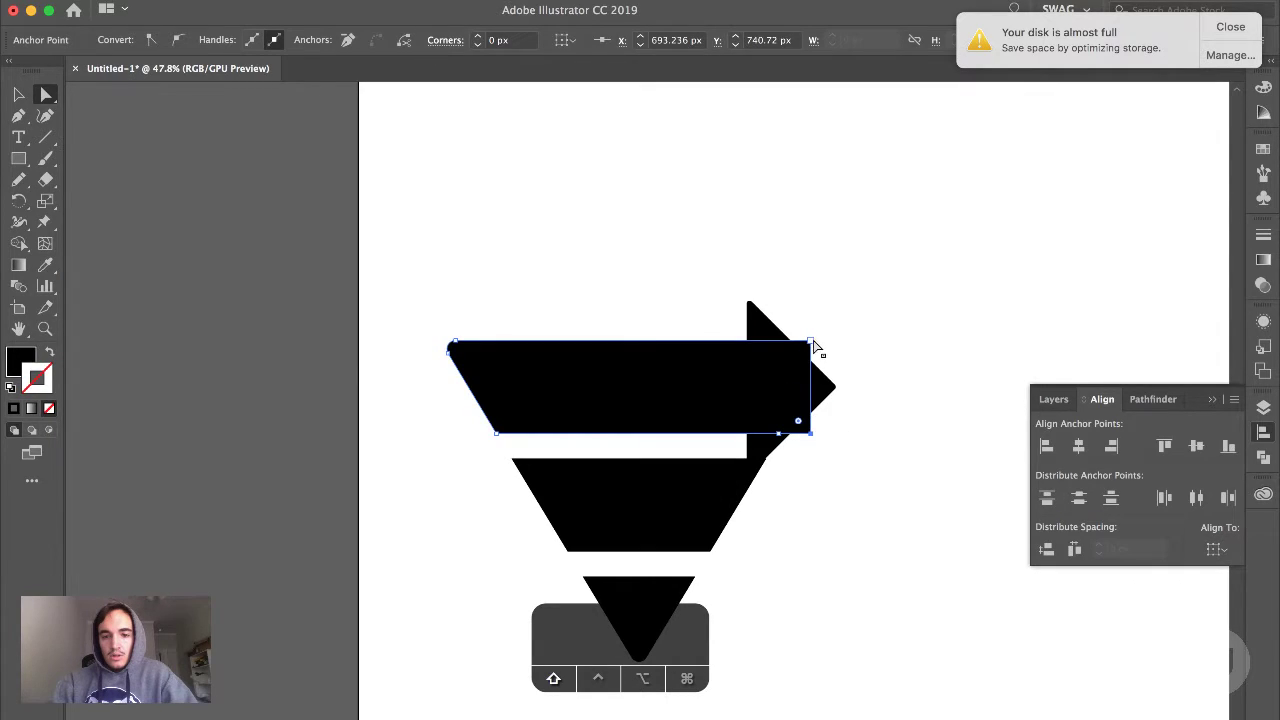
pyautogui.keyDown('shift'); pyautogui.click(813, 399); pyautogui.keyUp('shift')
pyautogui.moveTo(815, 345); pyautogui.dragTo(752, 343)
pyautogui.click(924, 350)
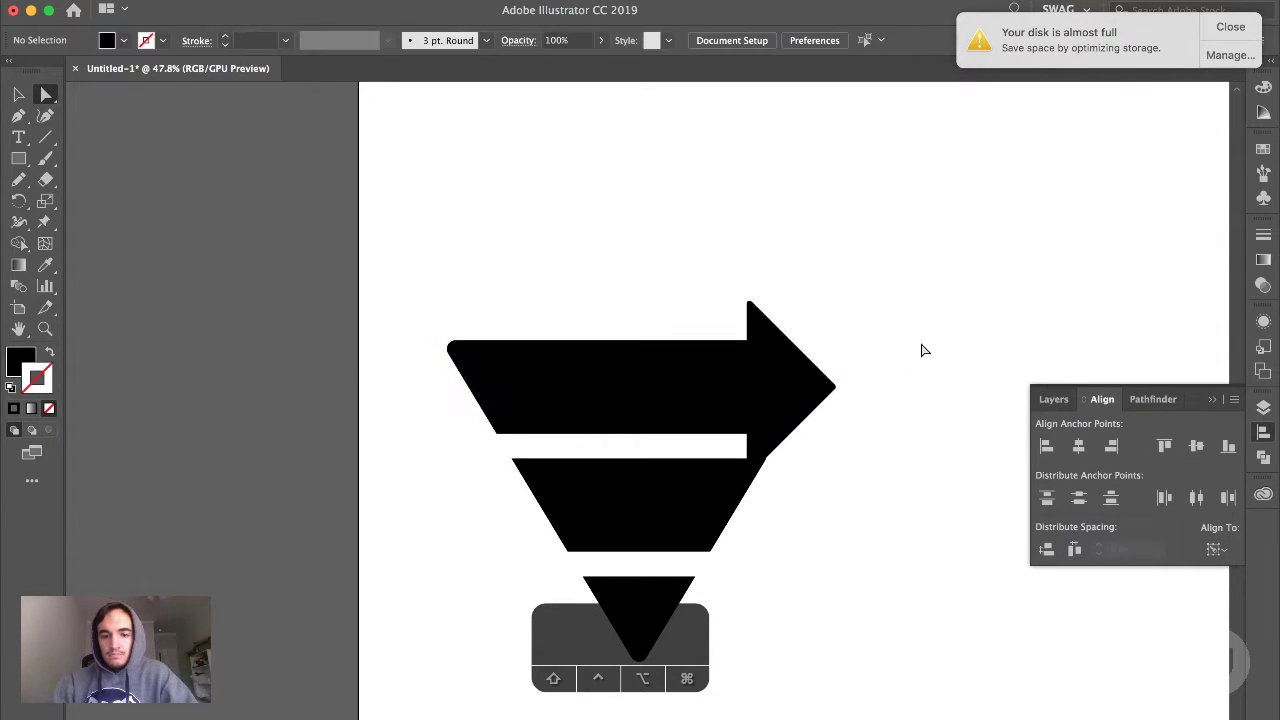
pyautogui.scroll(-2, 924, 350)
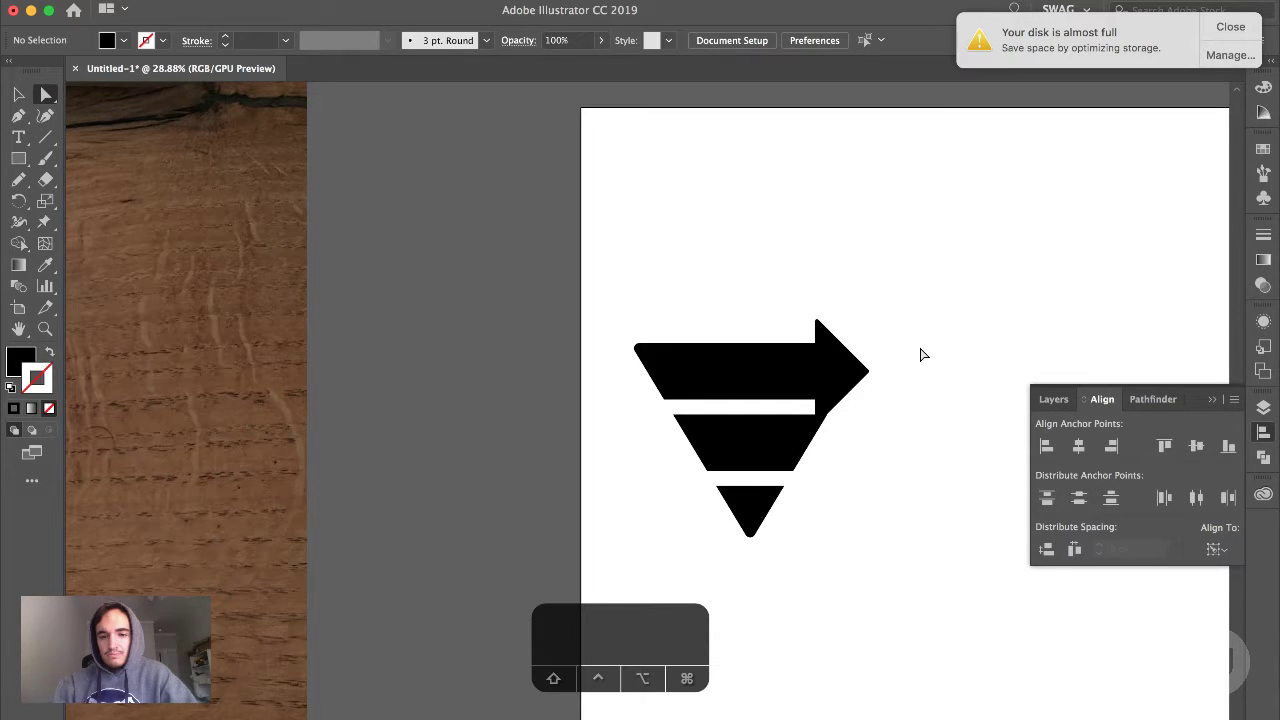
pyautogui.scroll(-2, 924, 354)
# Duplicate the whole three-bar arrow mark to the right of the original on the artboard
pyautogui.press('v')
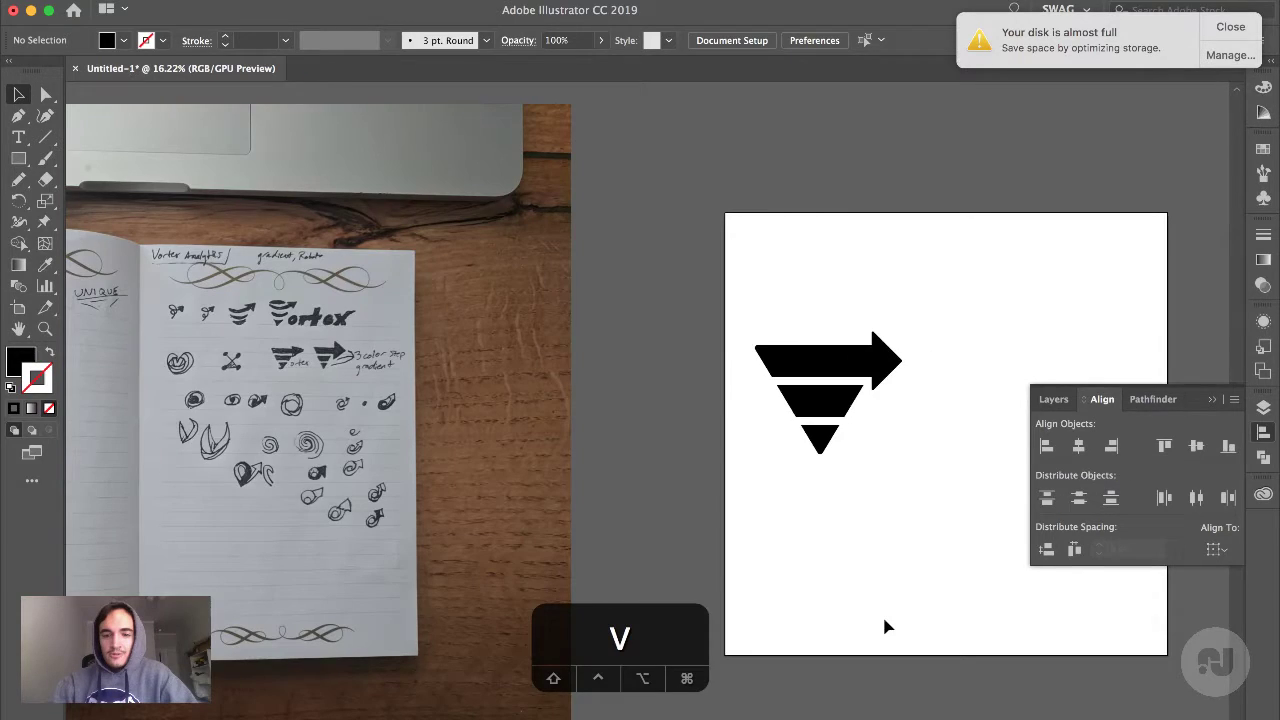
pyautogui.hscroll(3, 884, 626)
pyautogui.moveTo(712, 465); pyautogui.dragTo(912, 465)
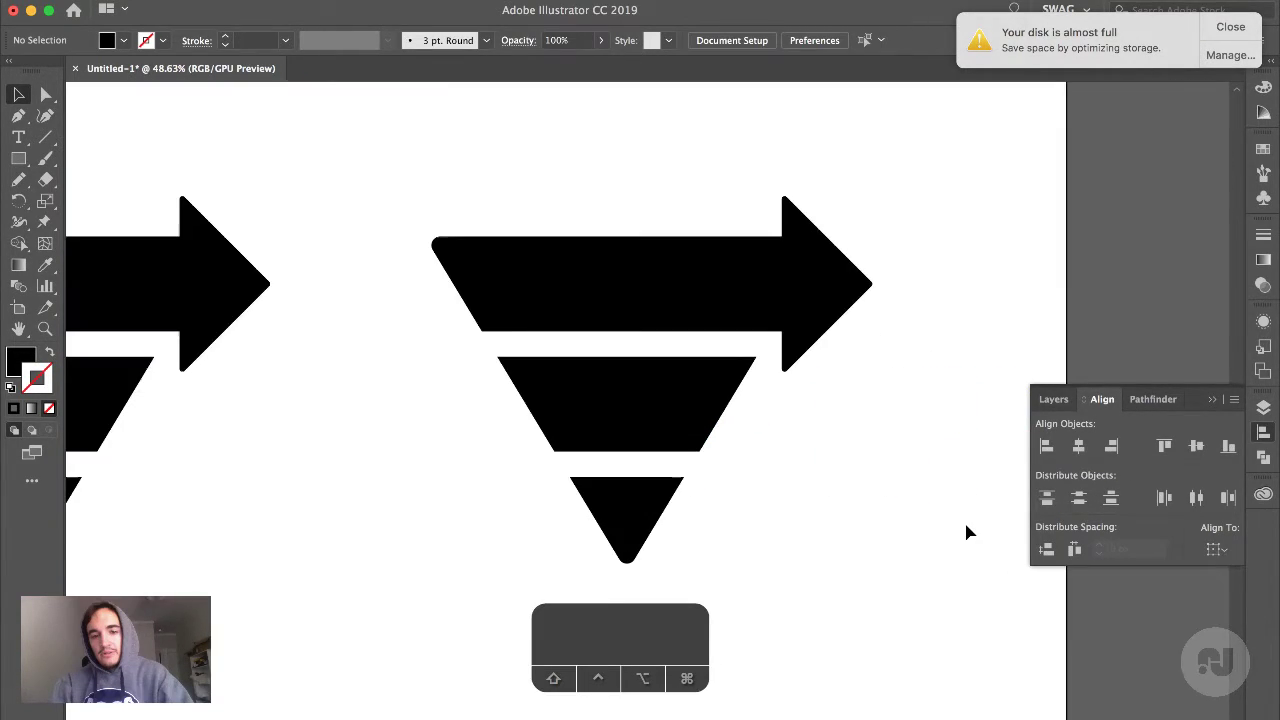
# Move the copied mark's arrowhead left over the end of its top bar
pyautogui.scroll(2, 769, 348)
pyautogui.press('a')
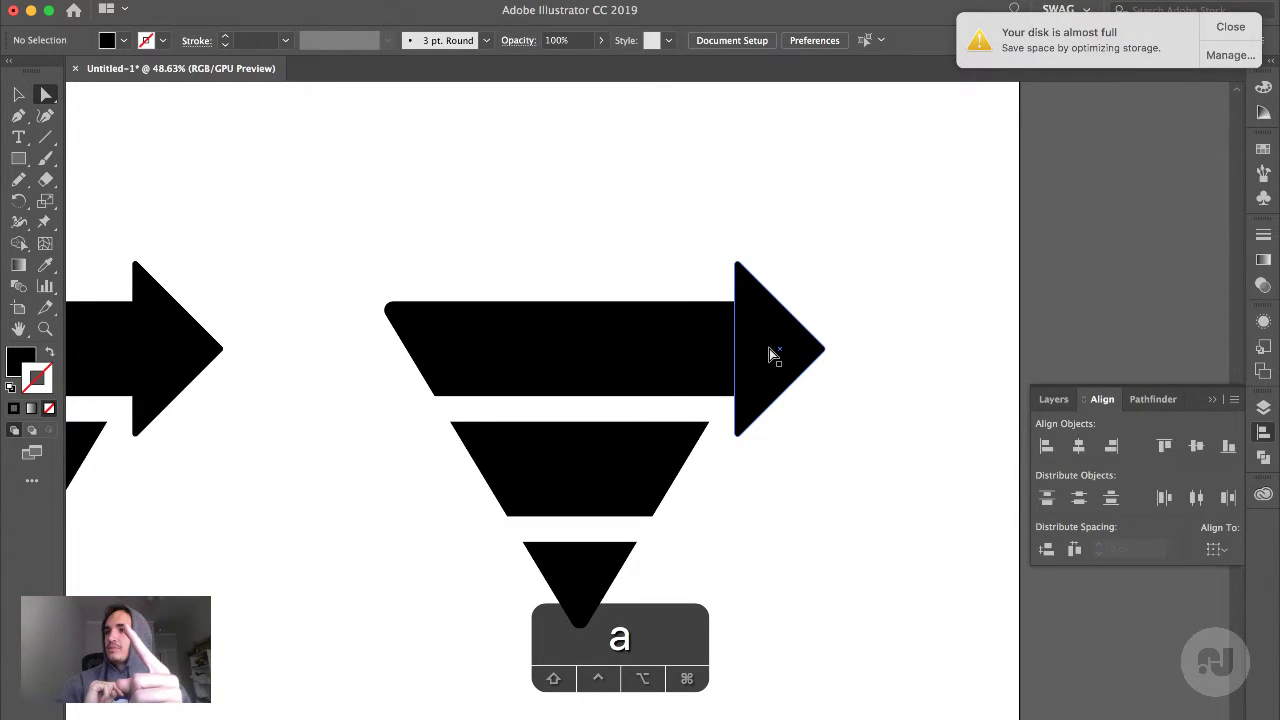
pyautogui.hscroll(-5, 769, 348)
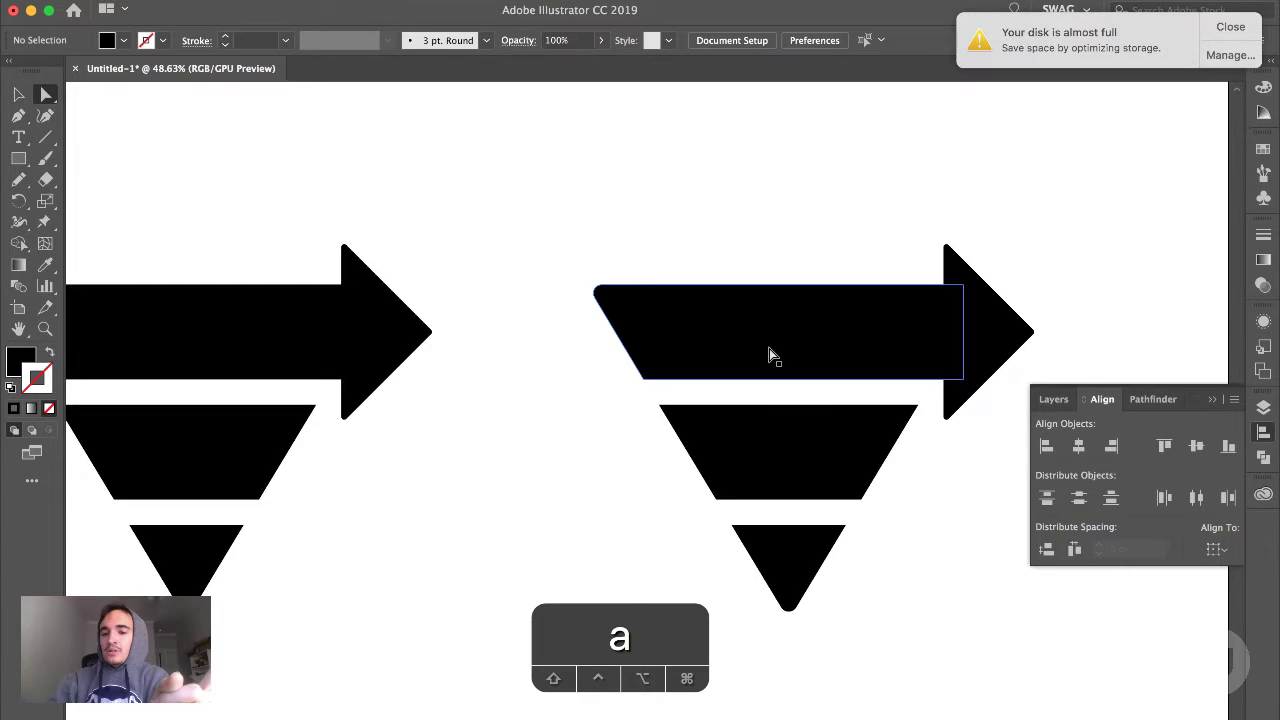
pyautogui.hscroll(5, 769, 352)
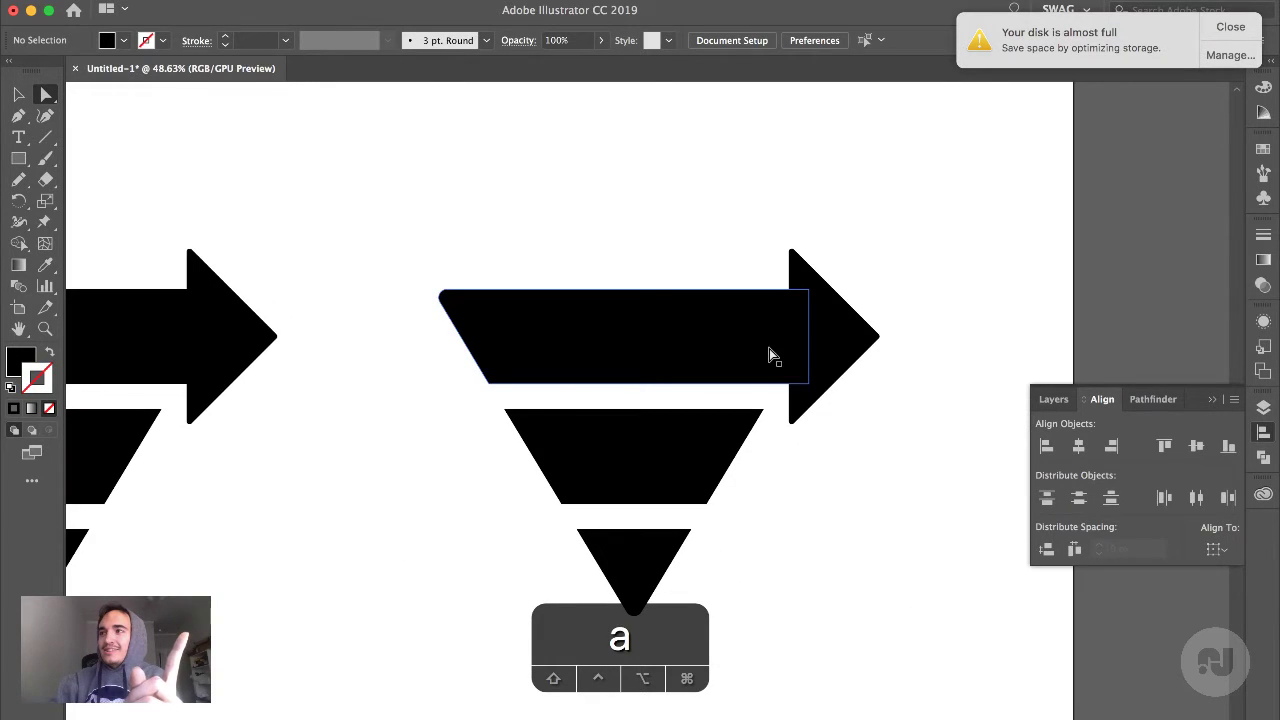
pyautogui.hscroll(2, 769, 348)
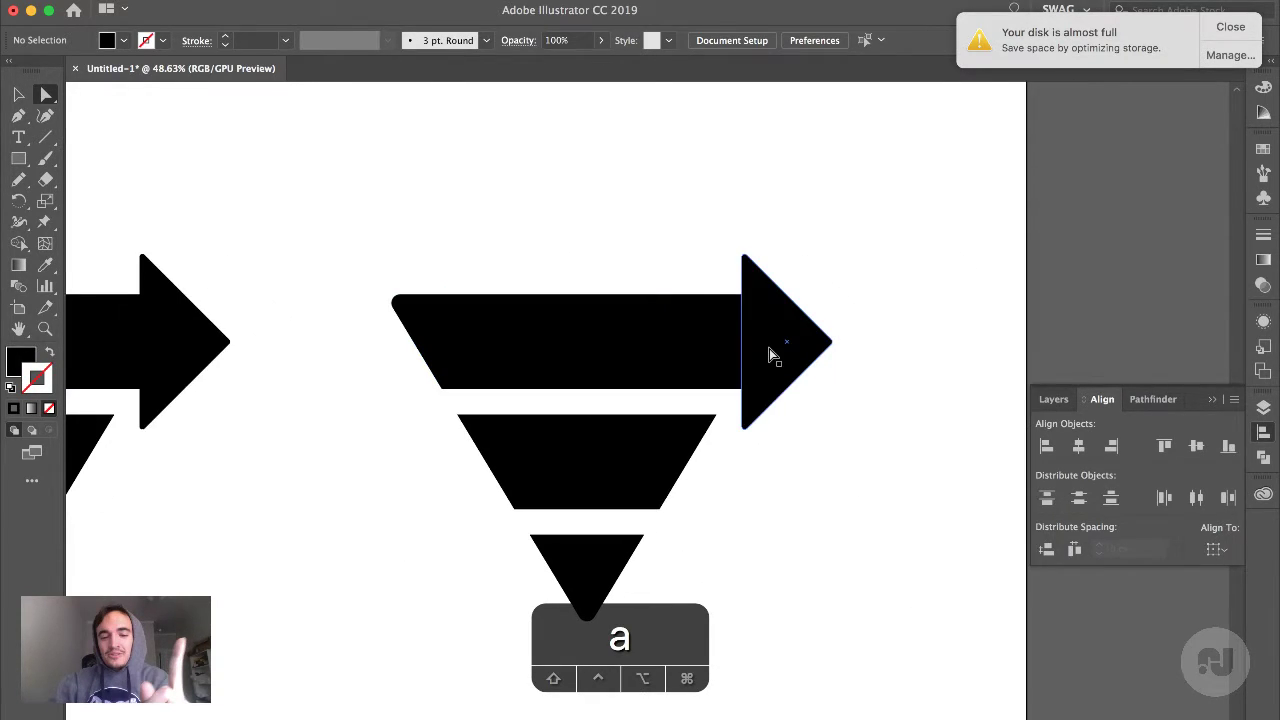
pyautogui.press('v')
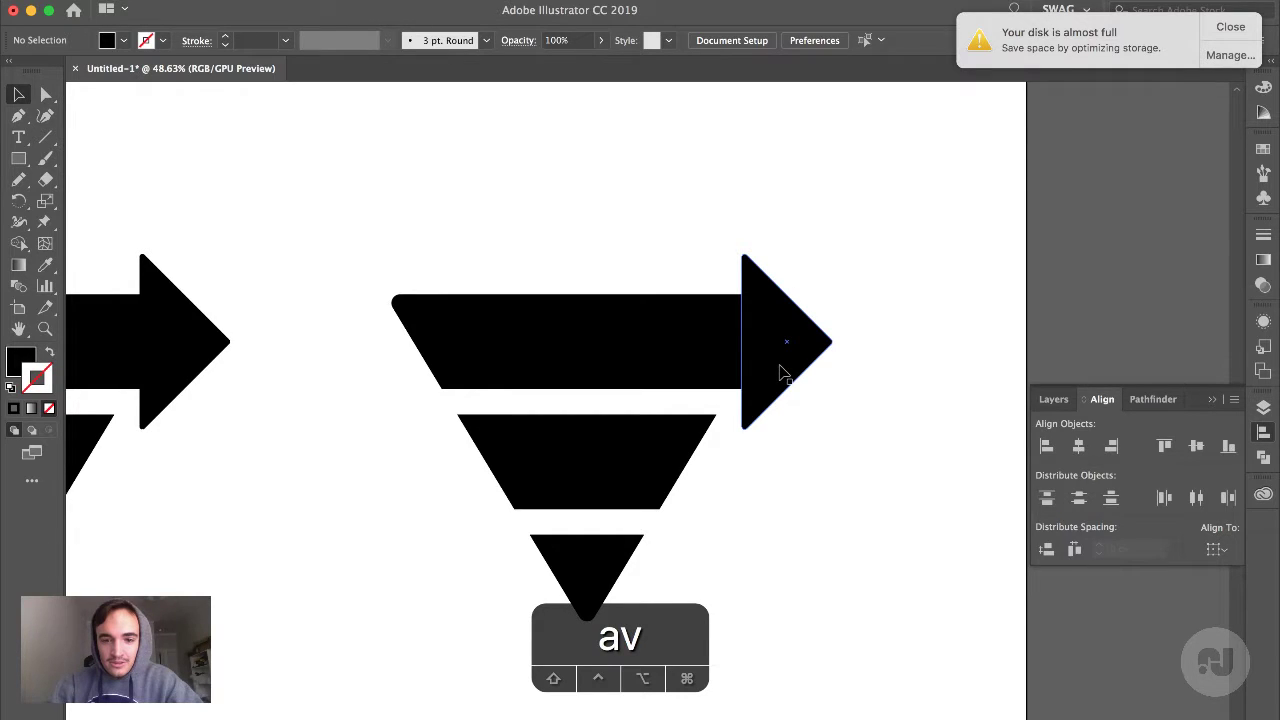
pyautogui.moveTo(783, 373); pyautogui.dragTo(694, 368)
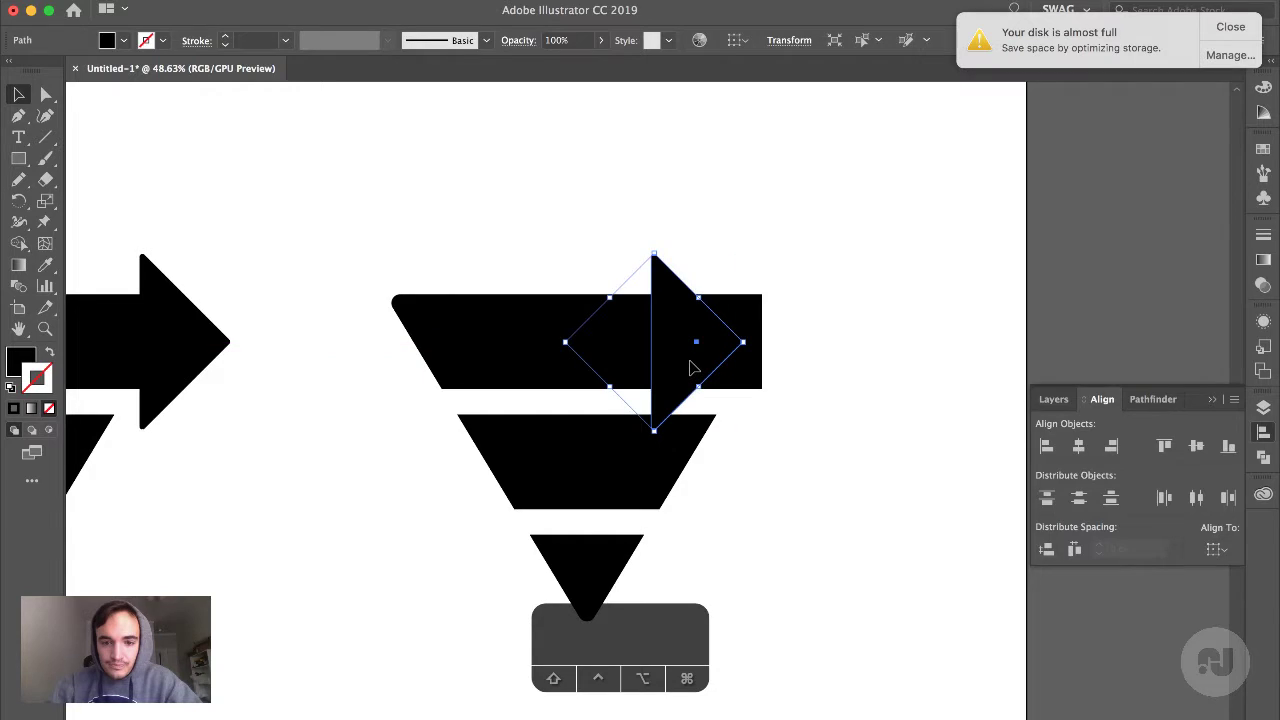
# Remove the rounding from the copied arrowhead so all its corners have a 0 px radius
pyautogui.press('a')
pyautogui.scroll(5, 654, 434)
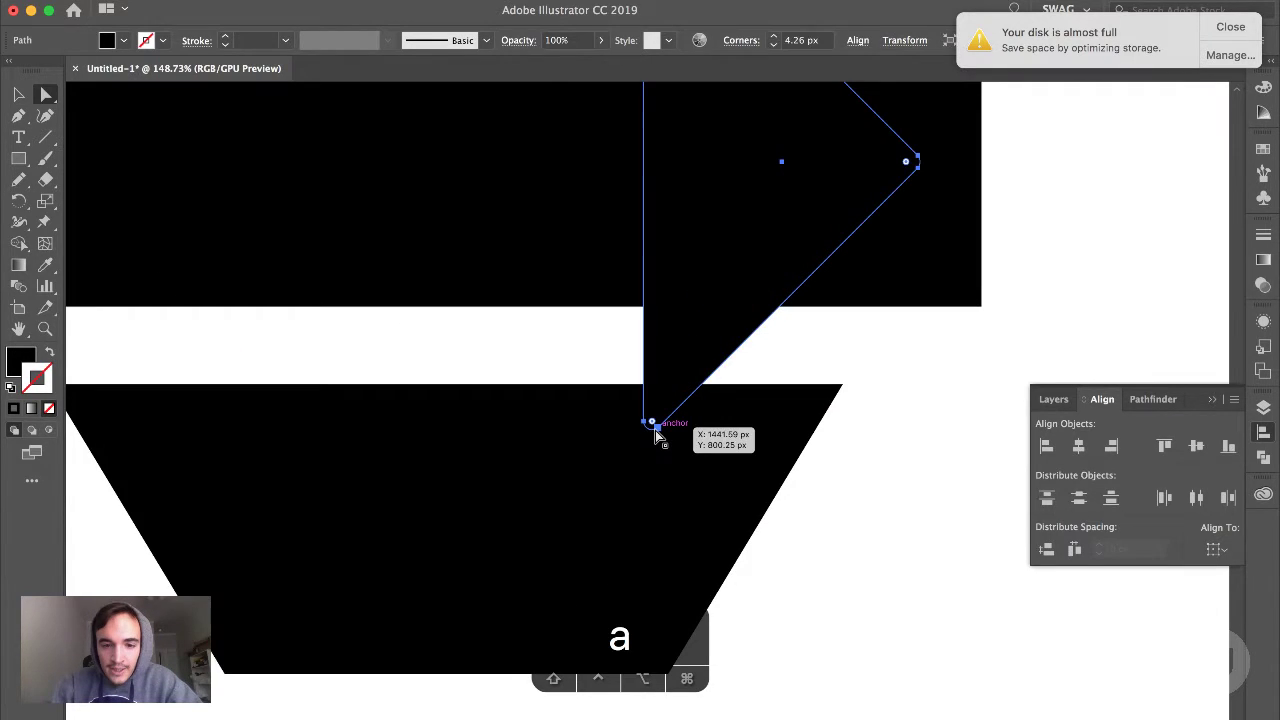
pyautogui.moveTo(652, 424); pyautogui.dragTo(631, 521)
pyautogui.press('a')
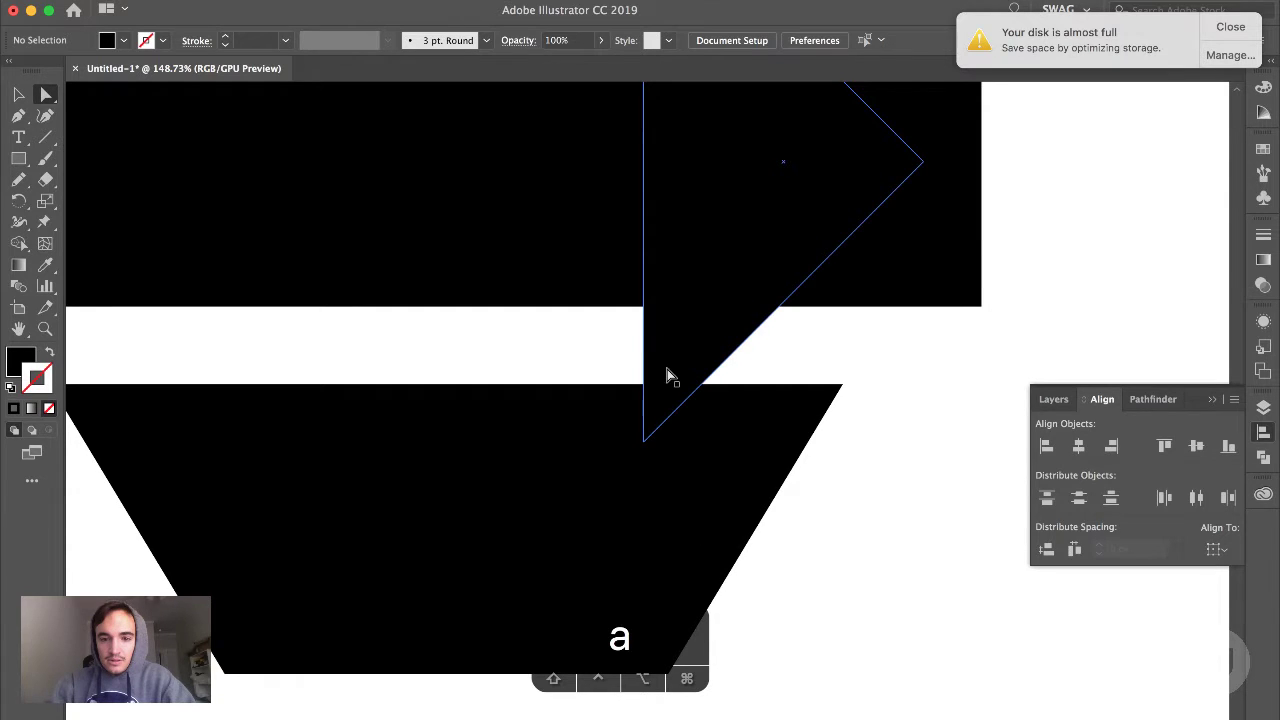
pyautogui.click(668, 376)
pyautogui.scroll(-5, 851, 489)
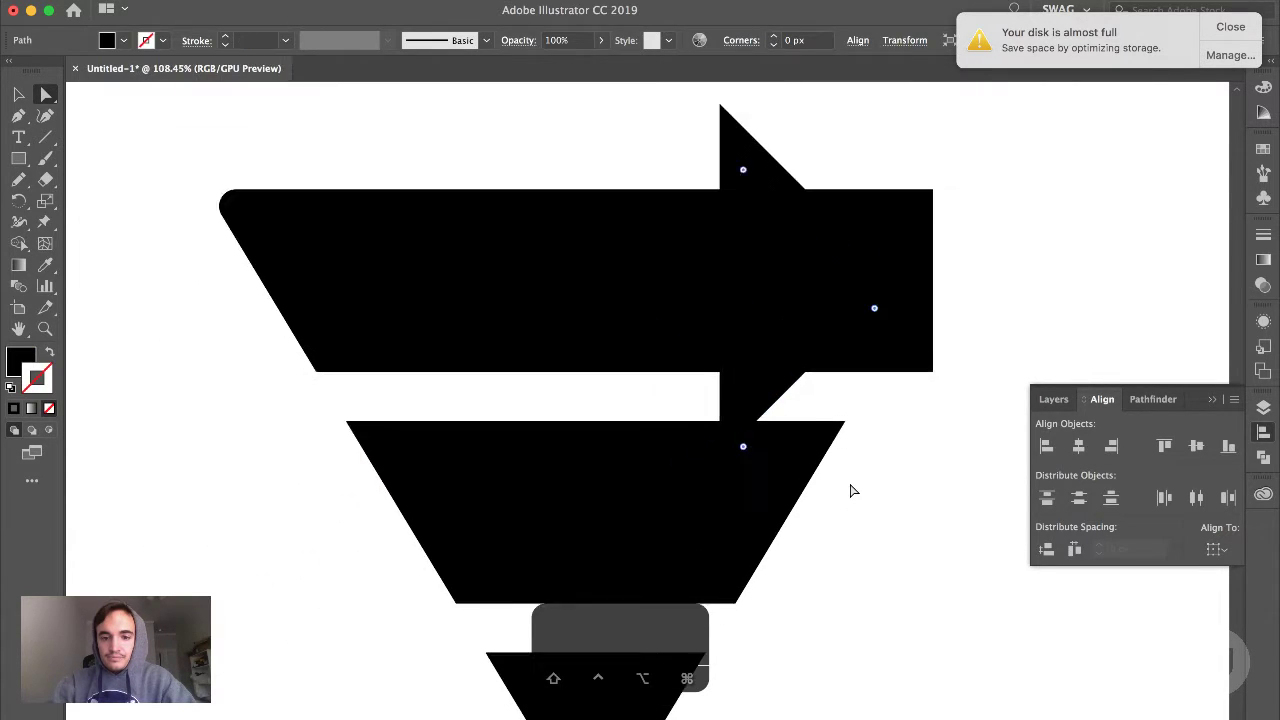
# Sample the canvas gray as the fill of the copied arrowhead
pyautogui.press('i')
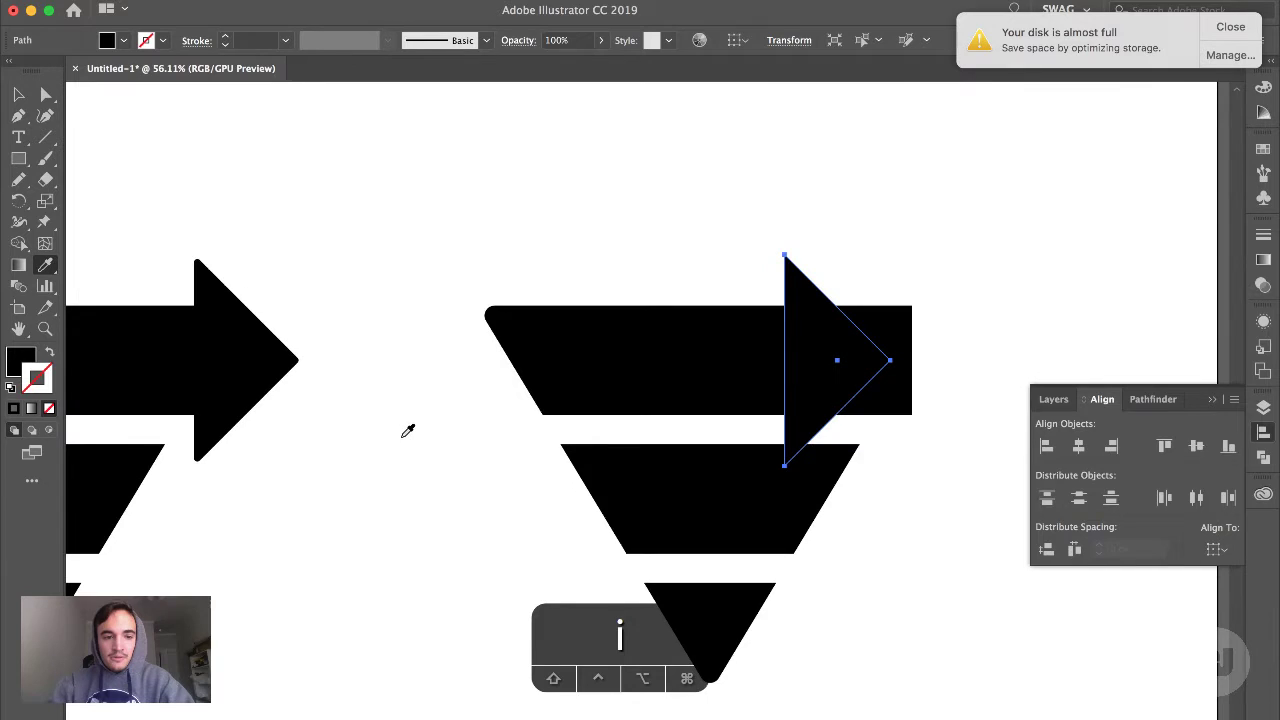
pyautogui.click(408, 430)
pyautogui.hscroll(5, 440, 415)
pyautogui.scroll(-1, 440, 415)
# Flatten the gray arrowhead by shifting only its tip anchor point 50 px to the left
pyautogui.press('v')
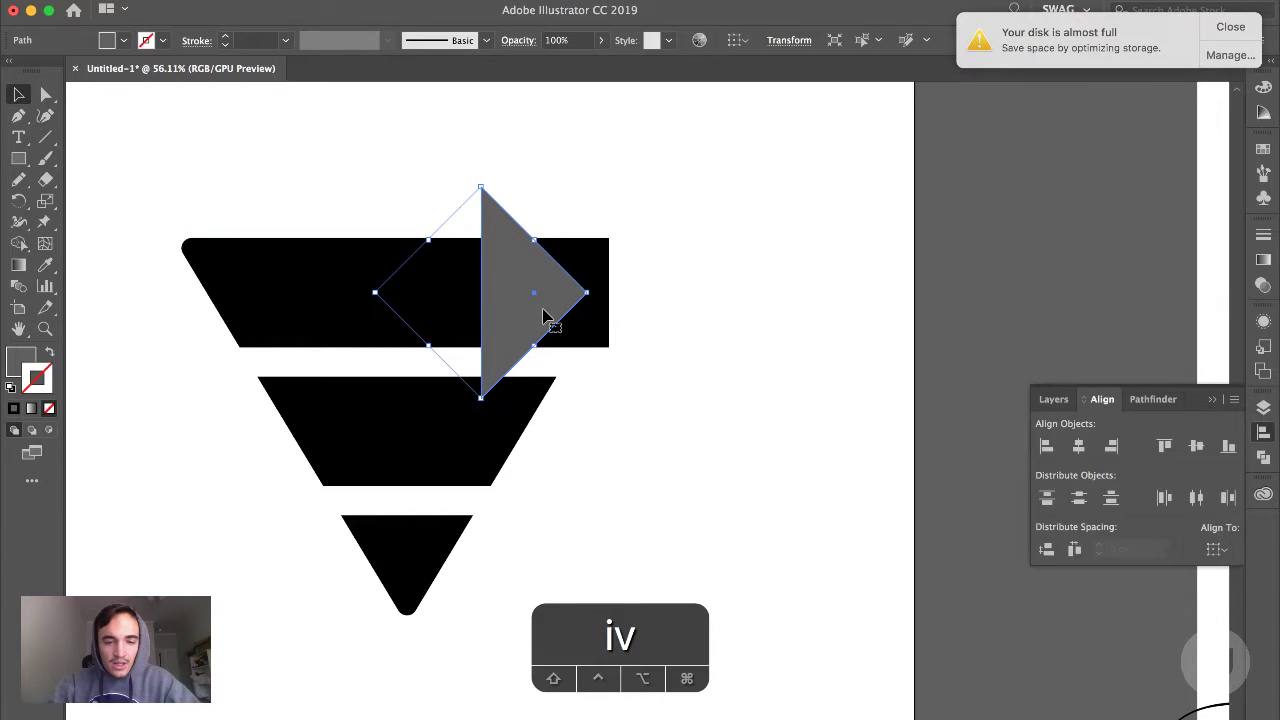
pyautogui.press('z')
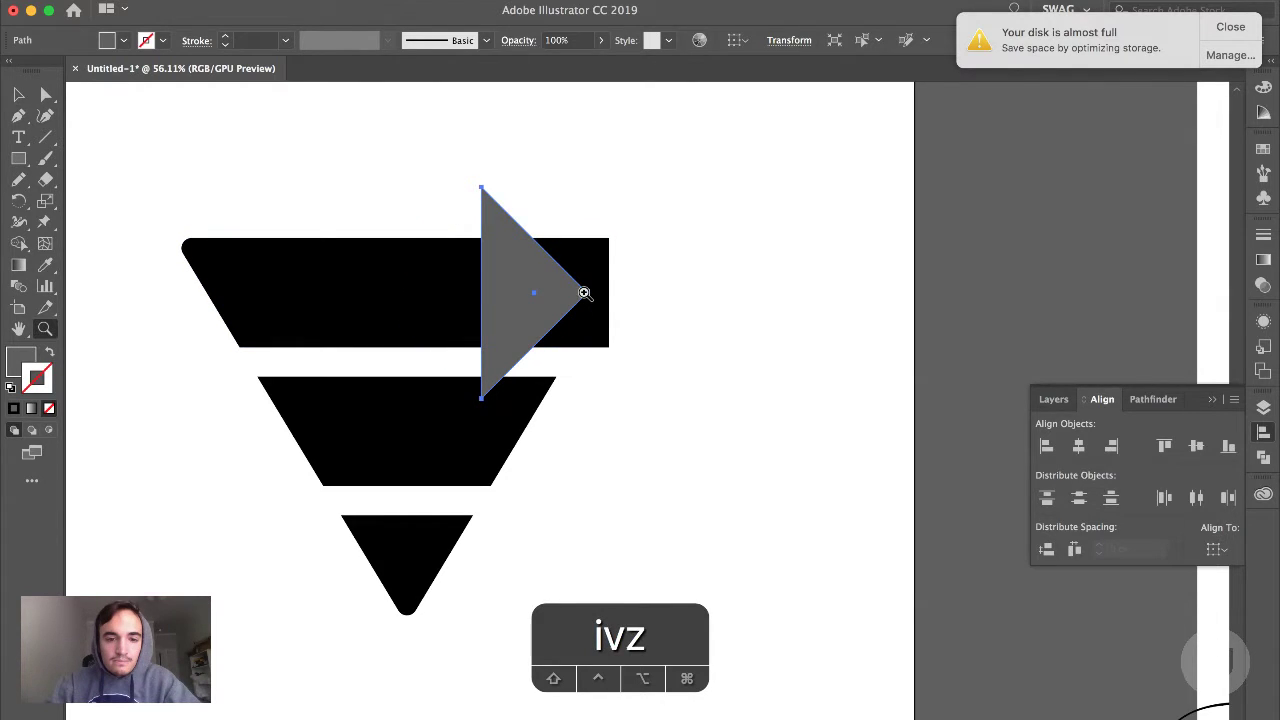
pyautogui.press('a')
pyautogui.click(584, 293)
pyautogui.hotkey('shift', 'Left')
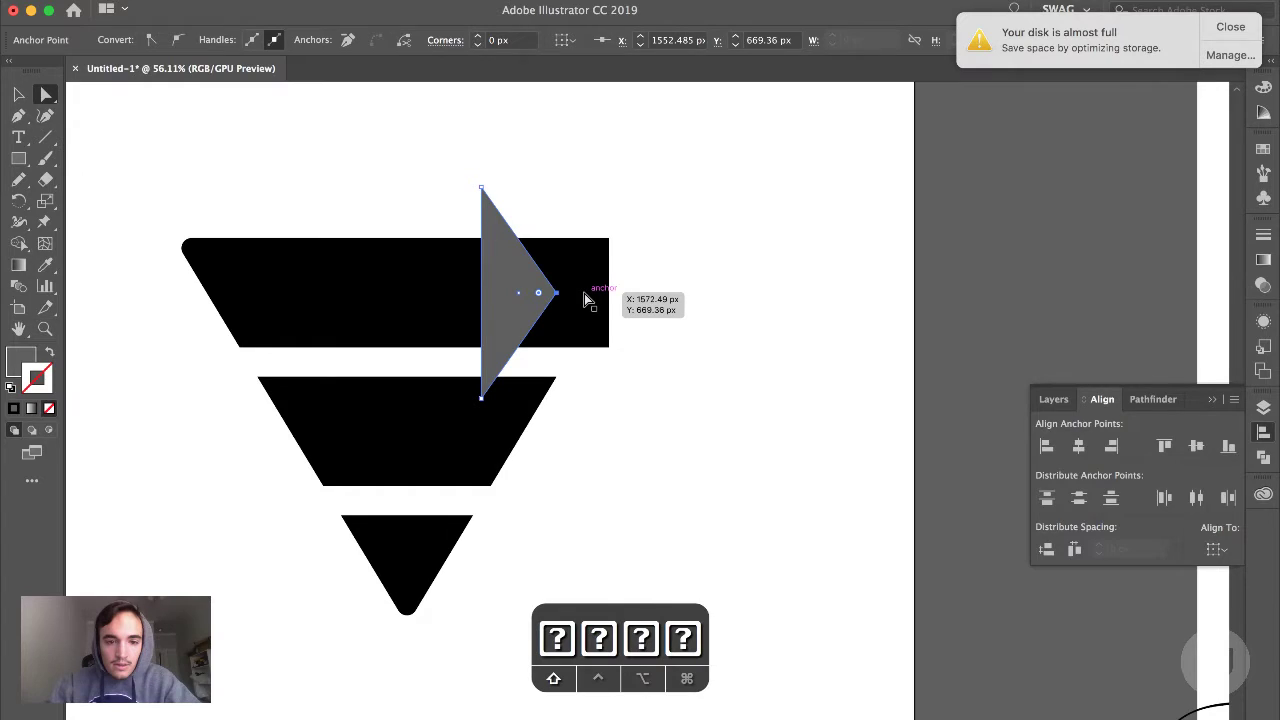
pyautogui.hotkey('shift', 'Left')
pyautogui.hotkey('shift', 'Left')
pyautogui.hotkey('shift', 'Left')
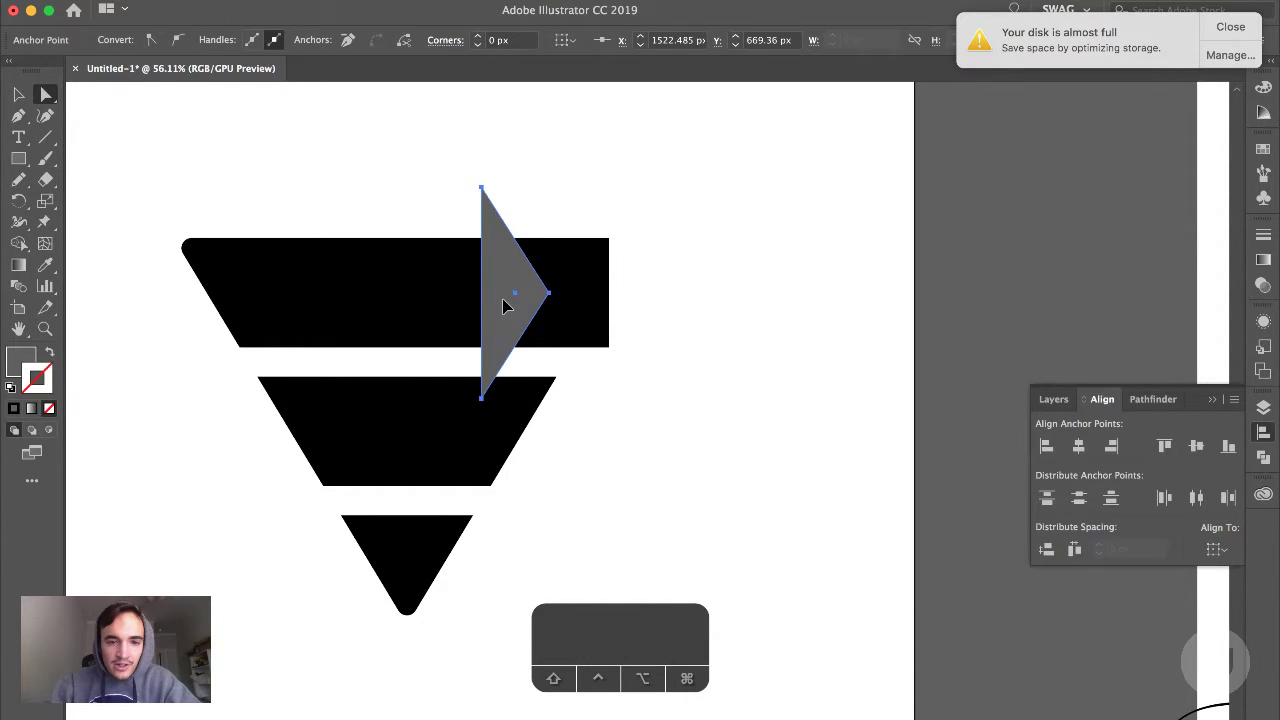
# Move the gray arrowhead right until its tip reaches the top bar's end, and pull the bar's squared-end anchors back behind it
pyautogui.moveTo(503, 302); pyautogui.dragTo(564, 314)
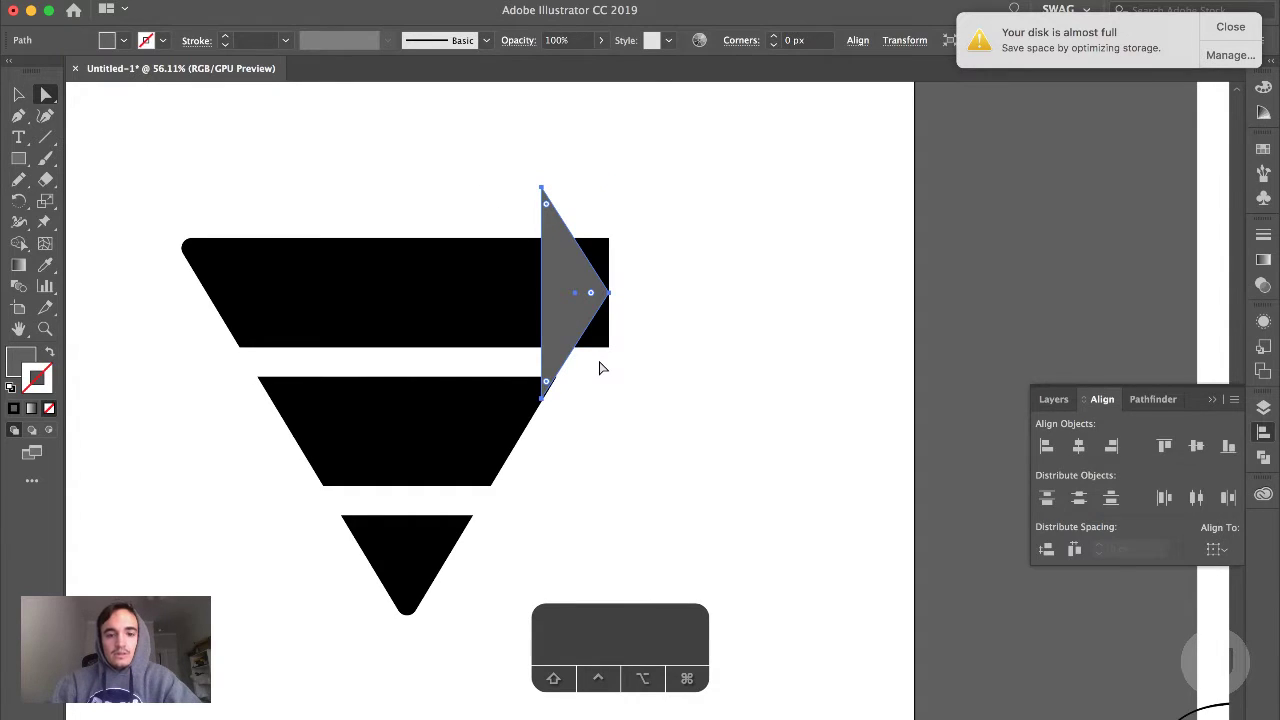
pyautogui.press('a')
pyautogui.press('a')
pyautogui.click(607, 240)
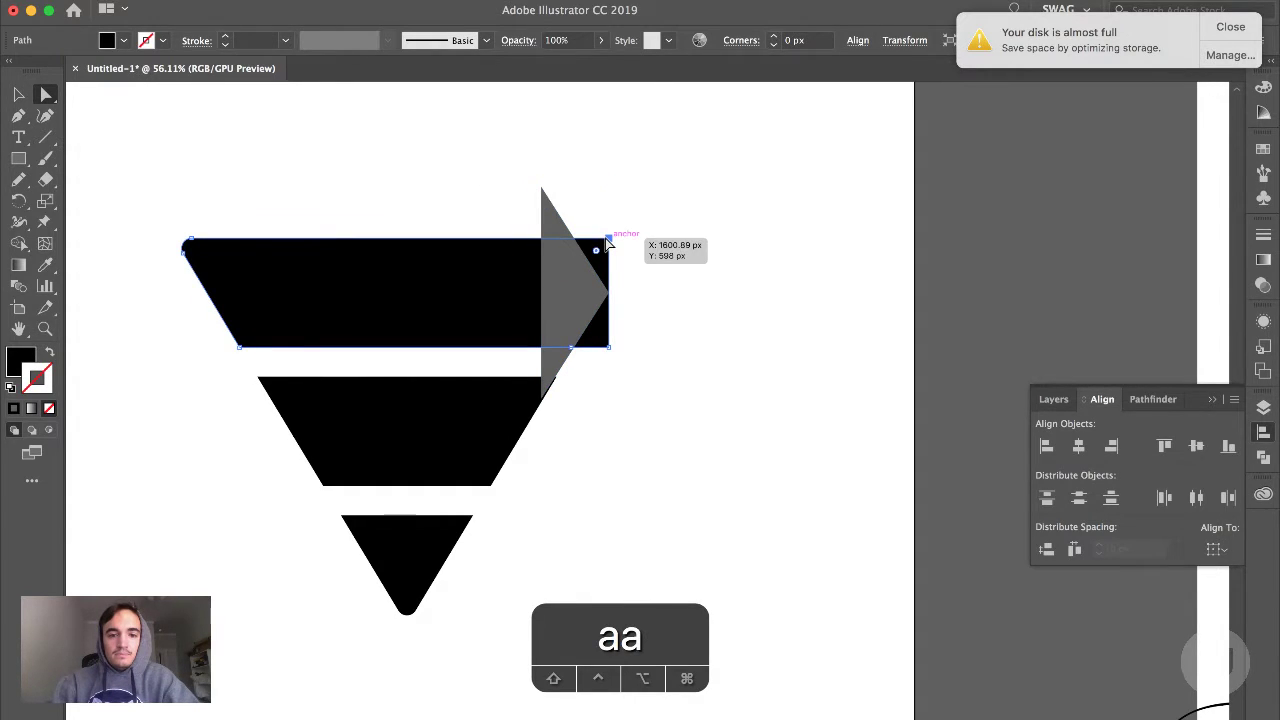
pyautogui.moveTo(609, 347); pyautogui.dragTo(558, 352)
pyautogui.press('a')
# Try to nudge the gray arrowhead slightly right against the middle bar's slanted edge, and undo the shift
pyautogui.click(586, 316)
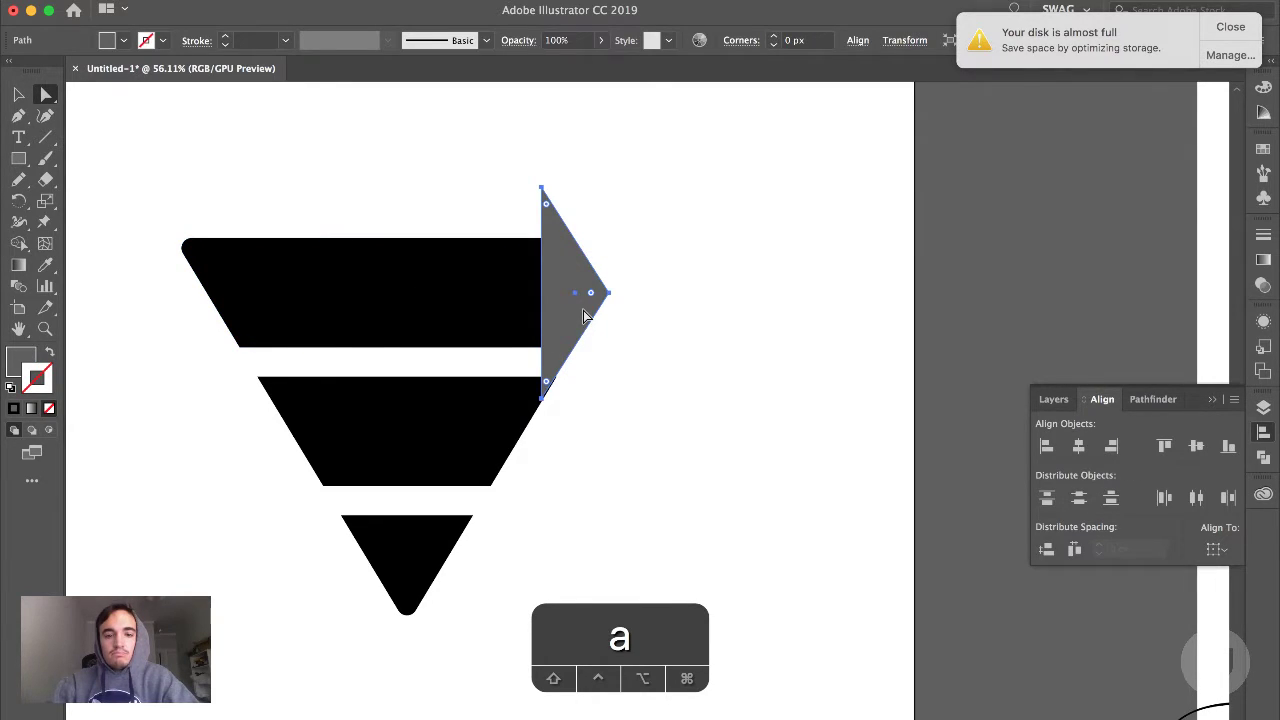
pyautogui.scroll(5, 586, 316)
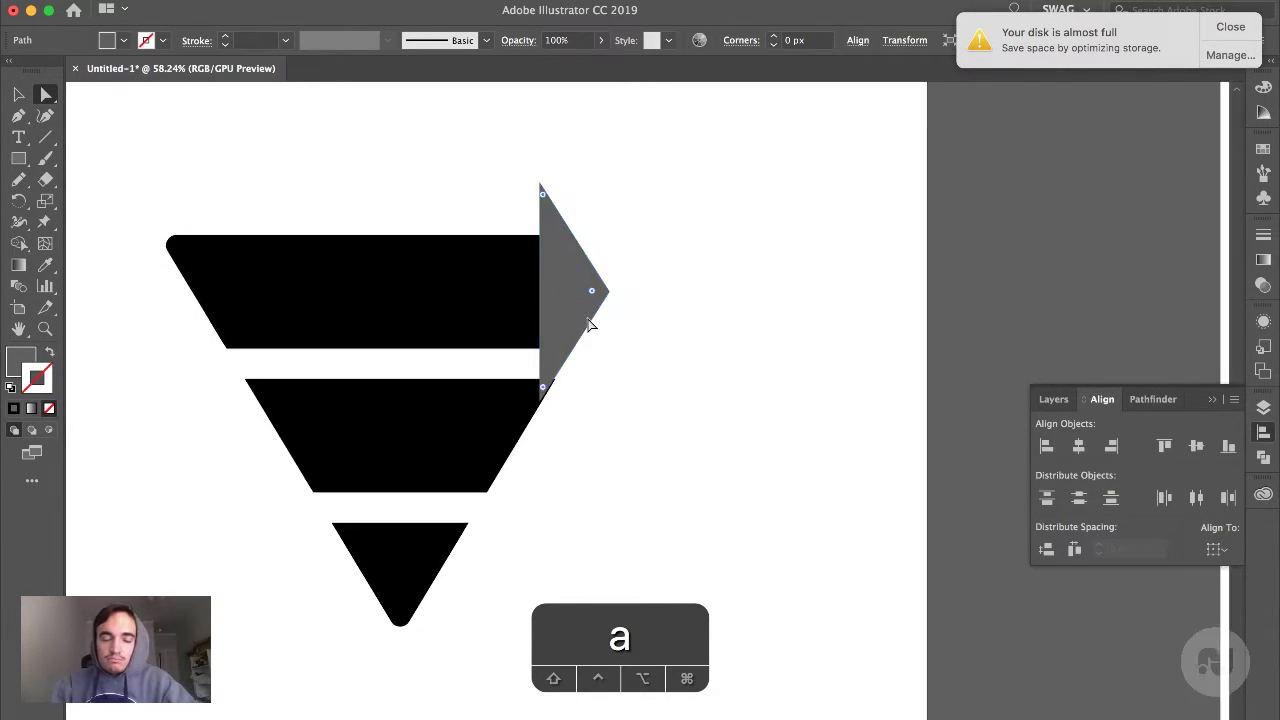
pyautogui.scroll(3, 590, 325)
pyautogui.moveTo(507, 320); pyautogui.dragTo(513, 323)
pyautogui.scroll(-2, 594, 397)
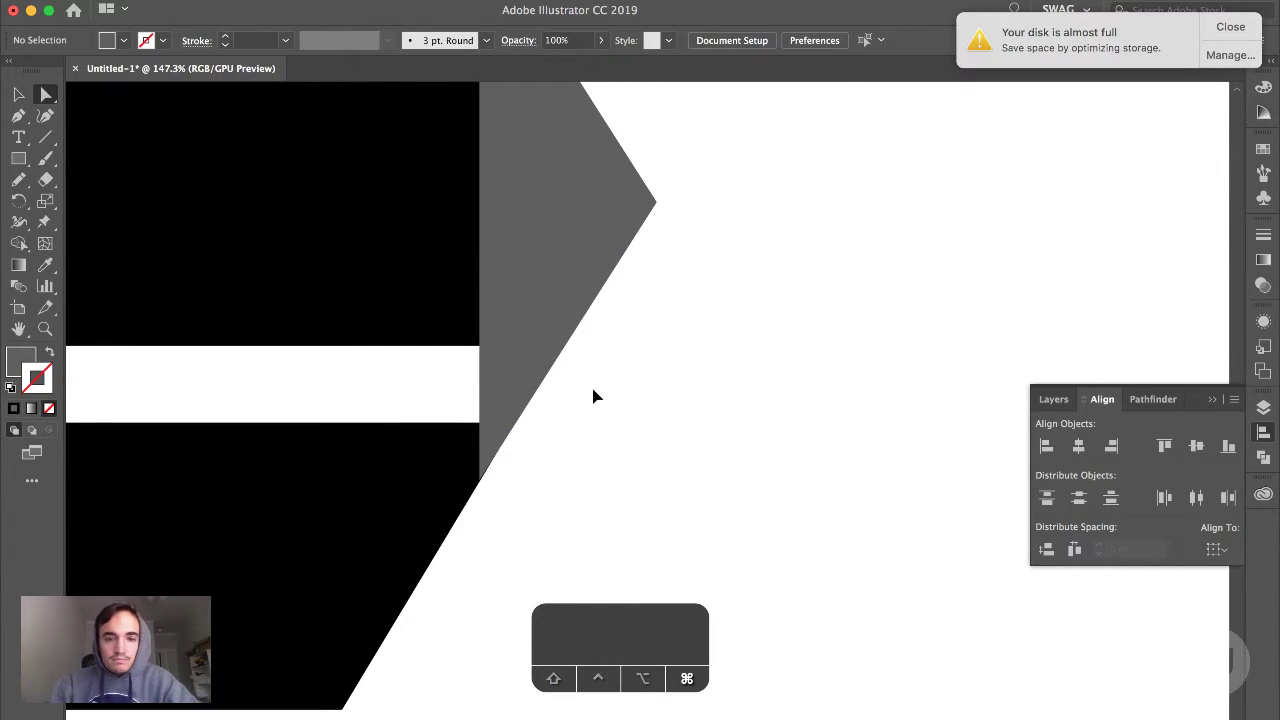
pyautogui.press('super+z')
# Nudge the gray arrowhead's tip anchor a few pixels left to bring its lower edge closer to the middle bar's slope
pyautogui.press('a')
pyautogui.click(650, 204)
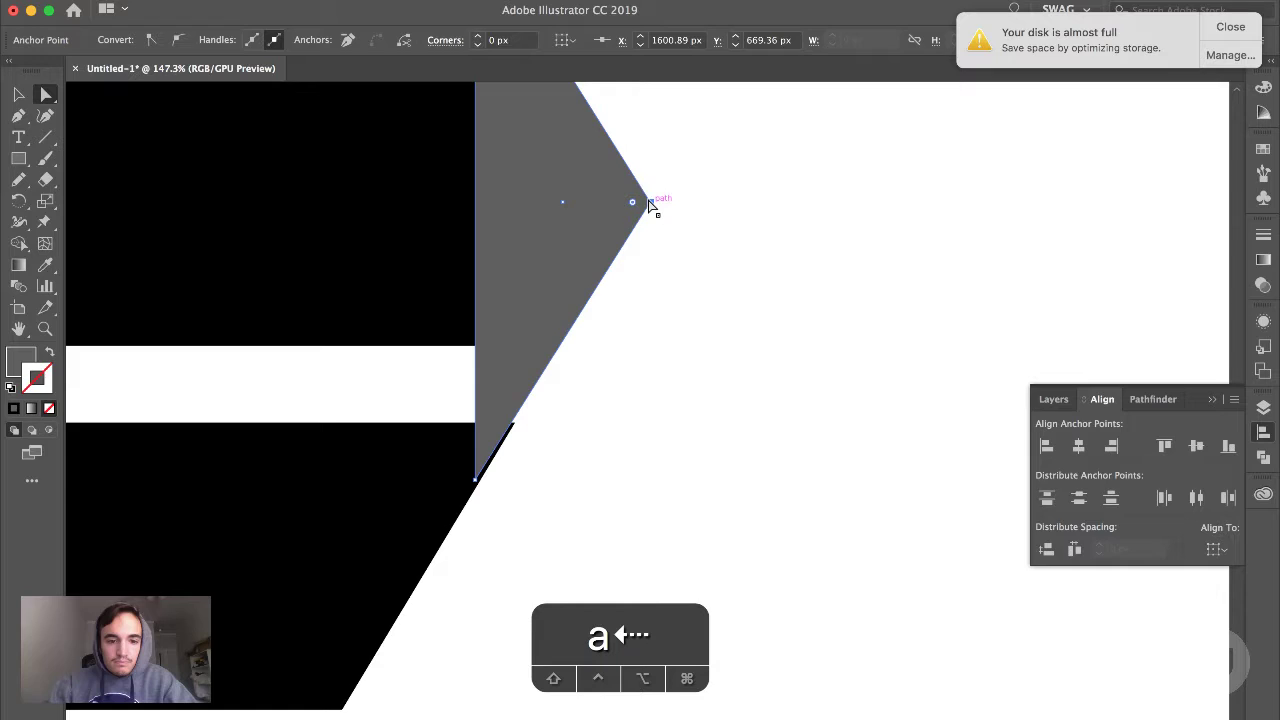
pyautogui.press('Left')
pyautogui.press('Left')
pyautogui.press('Left')
pyautogui.press('Left')
pyautogui.click(554, 330)
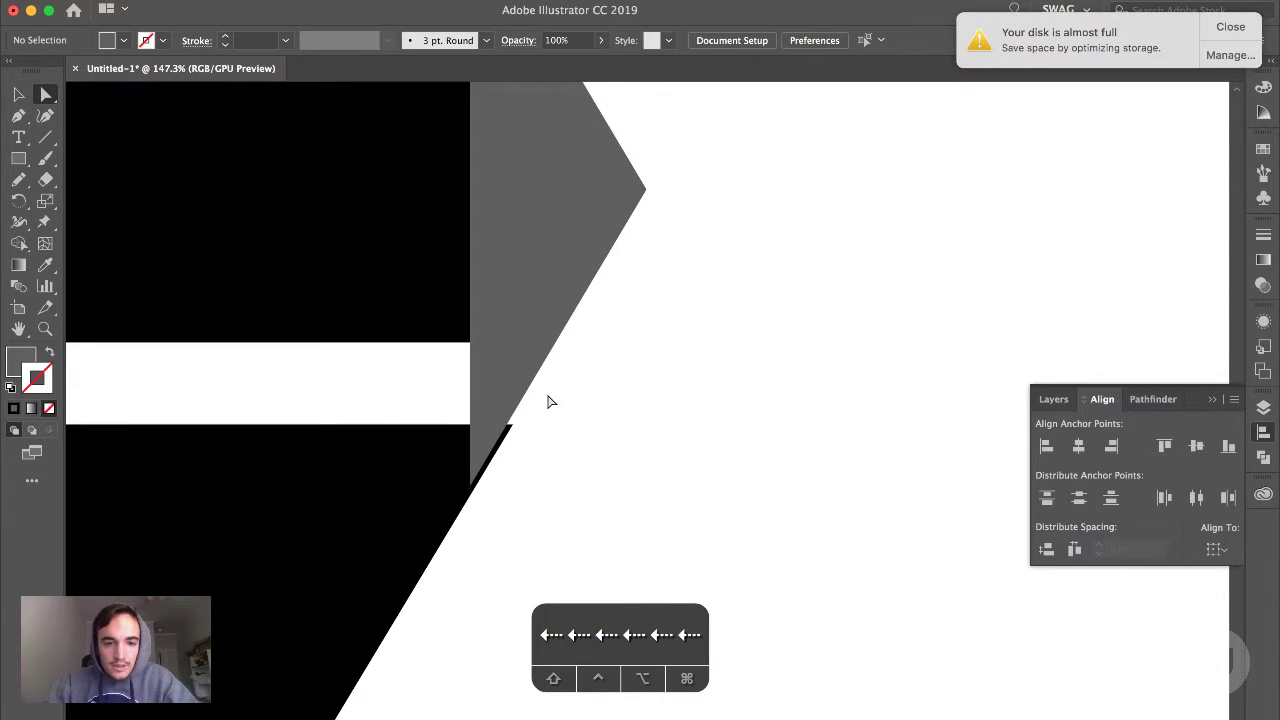
# Shift the gray arrowhead slightly right so its lower edge lines up with the middle bar's slanted side
pyautogui.scroll(3, 548, 401)
pyautogui.moveTo(496, 160); pyautogui.dragTo(506, 160)
pyautogui.scroll(-2, 592, 311)
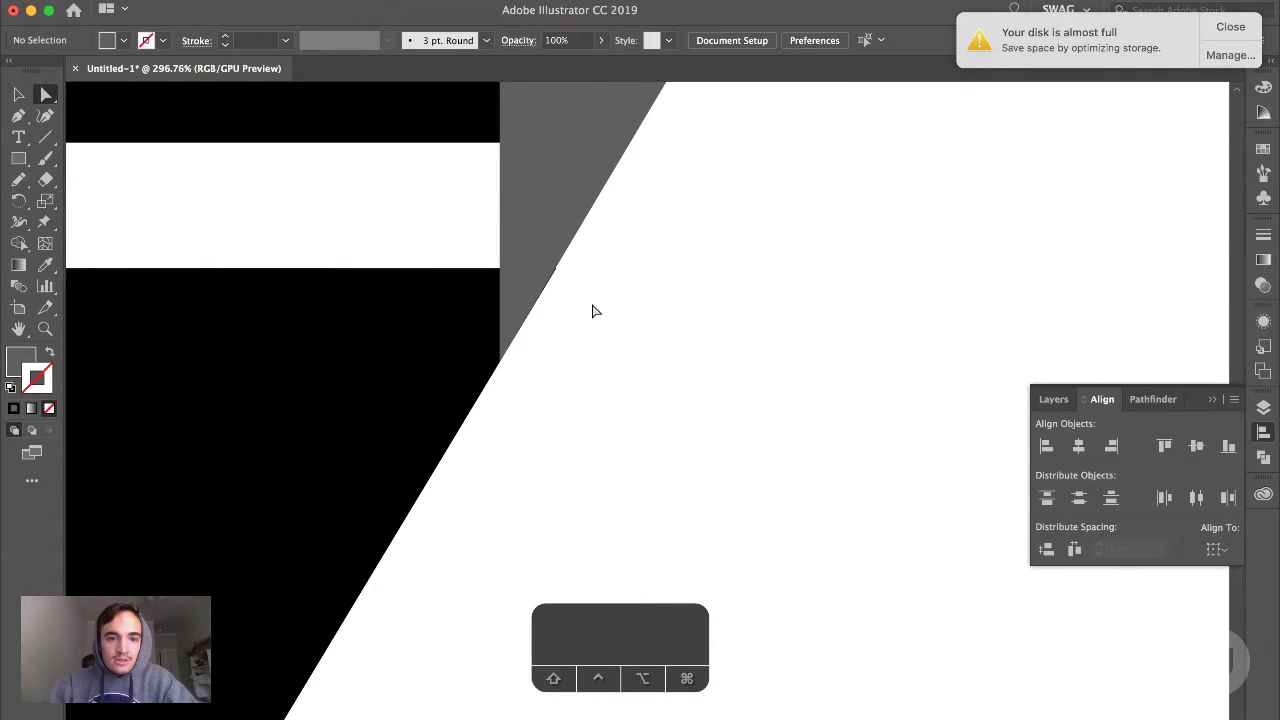
# Fine-tune the gray arrowhead's slope by nudging its tip anchor one step to the right
pyautogui.scroll(-2, 592, 311)
pyautogui.press('a')
pyautogui.click(674, 241)
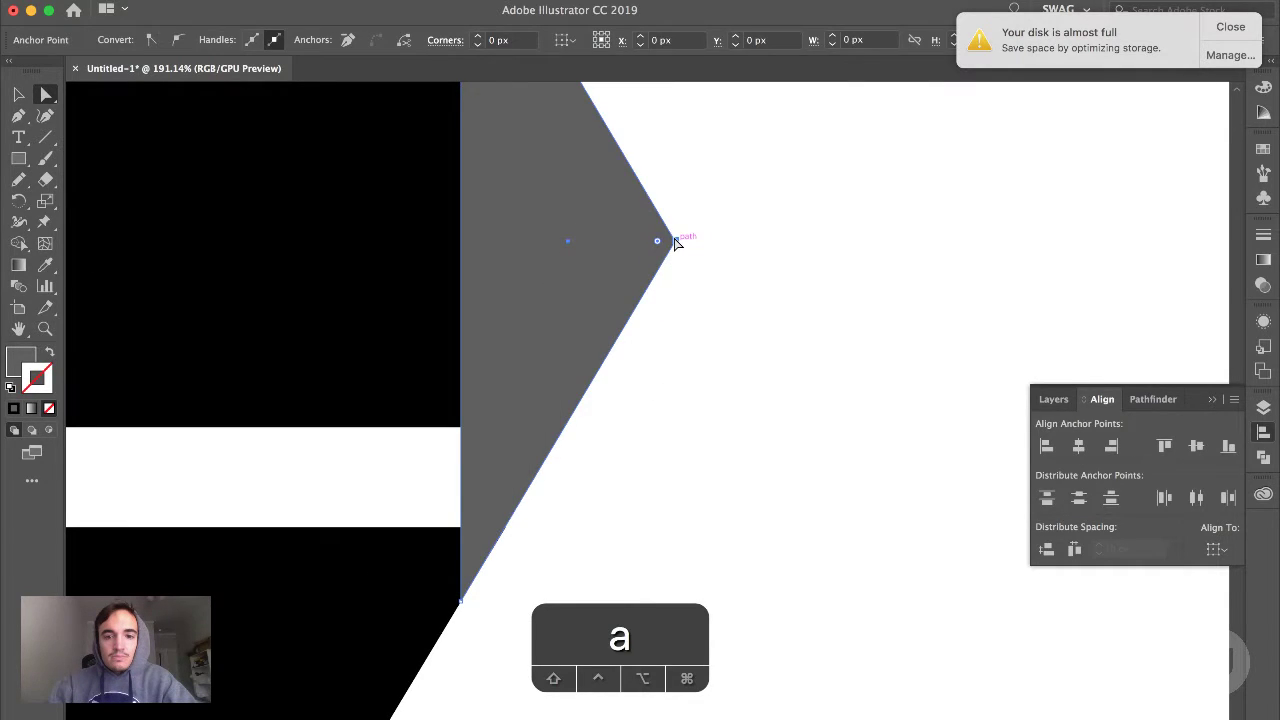
pyautogui.scroll(-2, 586, 400)
pyautogui.click(587, 402)
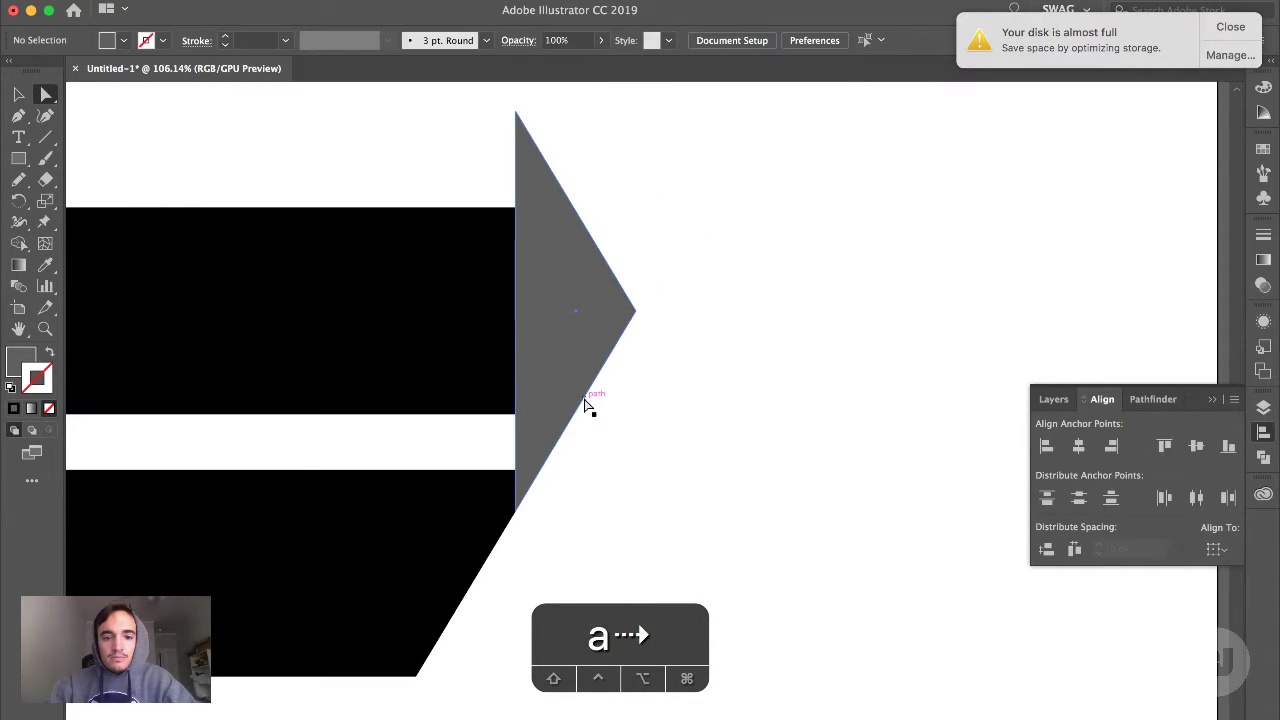
# Fill the gray arrowhead with the black sampled from the mark's bars
pyautogui.click(587, 402)
pyautogui.scroll(-2, 587, 402)
pyautogui.press('i')
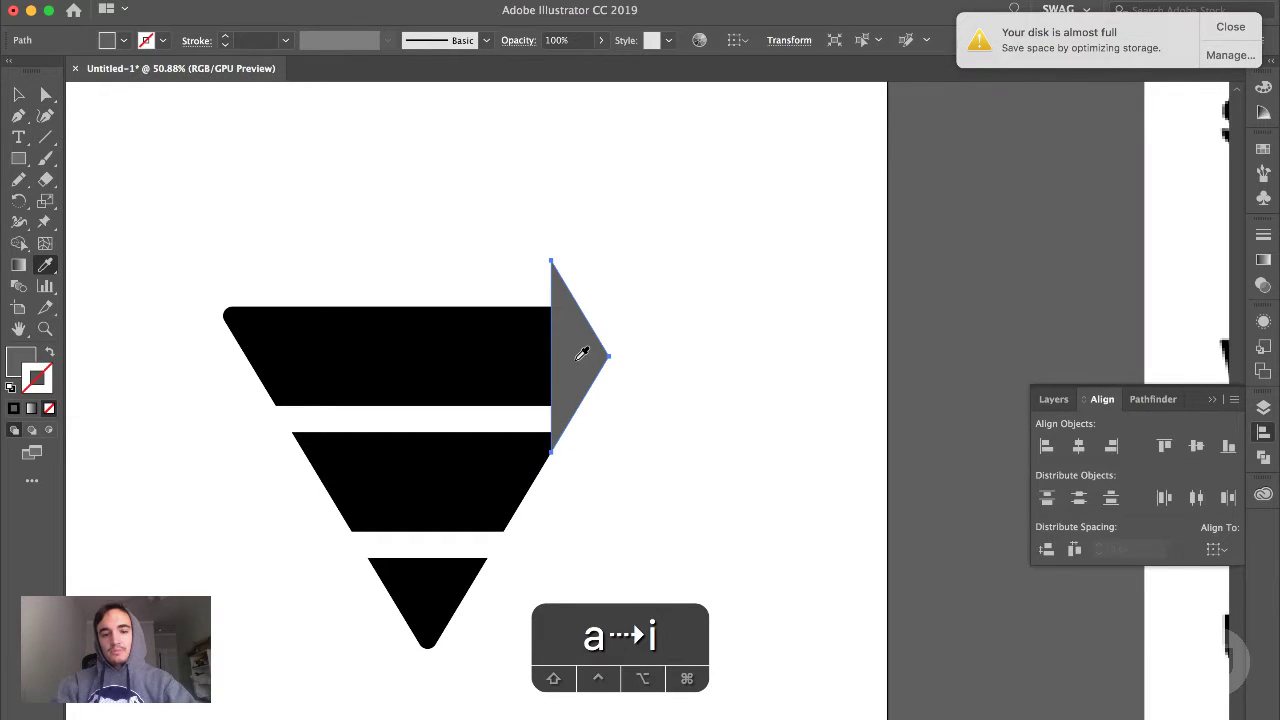
pyautogui.click(576, 362)
pyautogui.press('v')
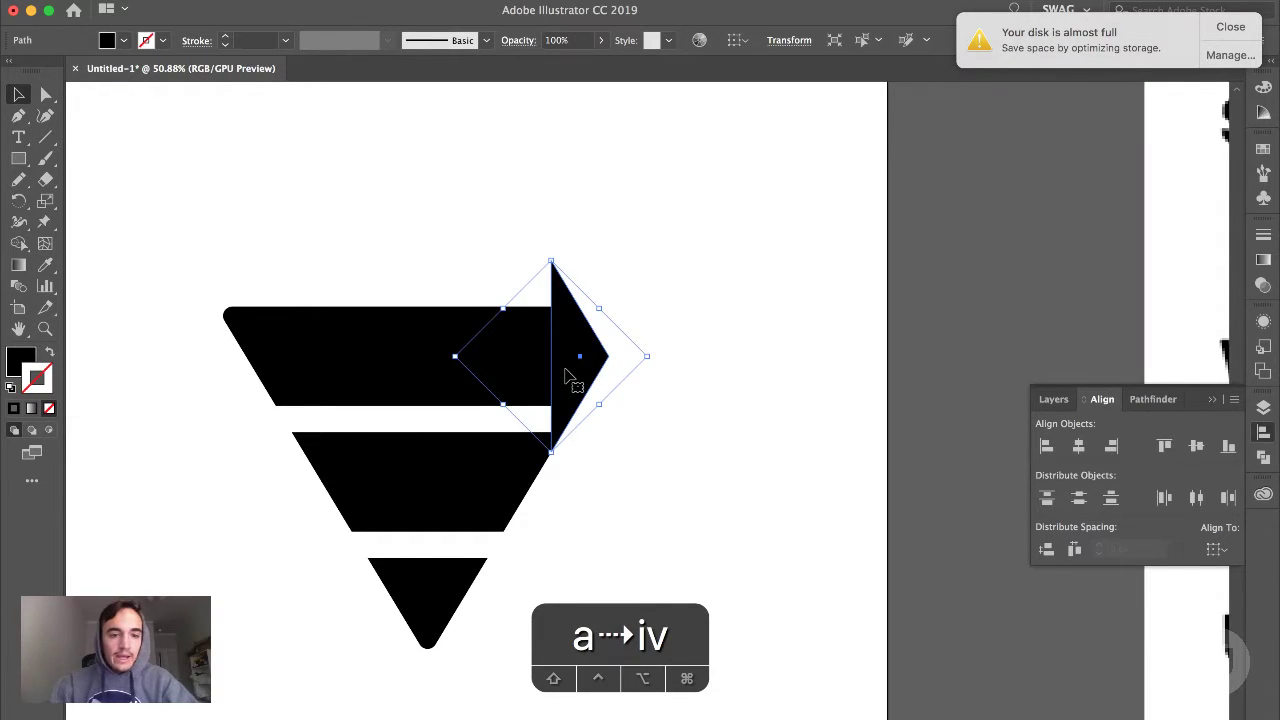
# Draw a small white rectangle over the point where the arrowhead's lower tip meets the middle bar
pyautogui.click(867, 377)
pyautogui.scroll(-2, 624, 545)
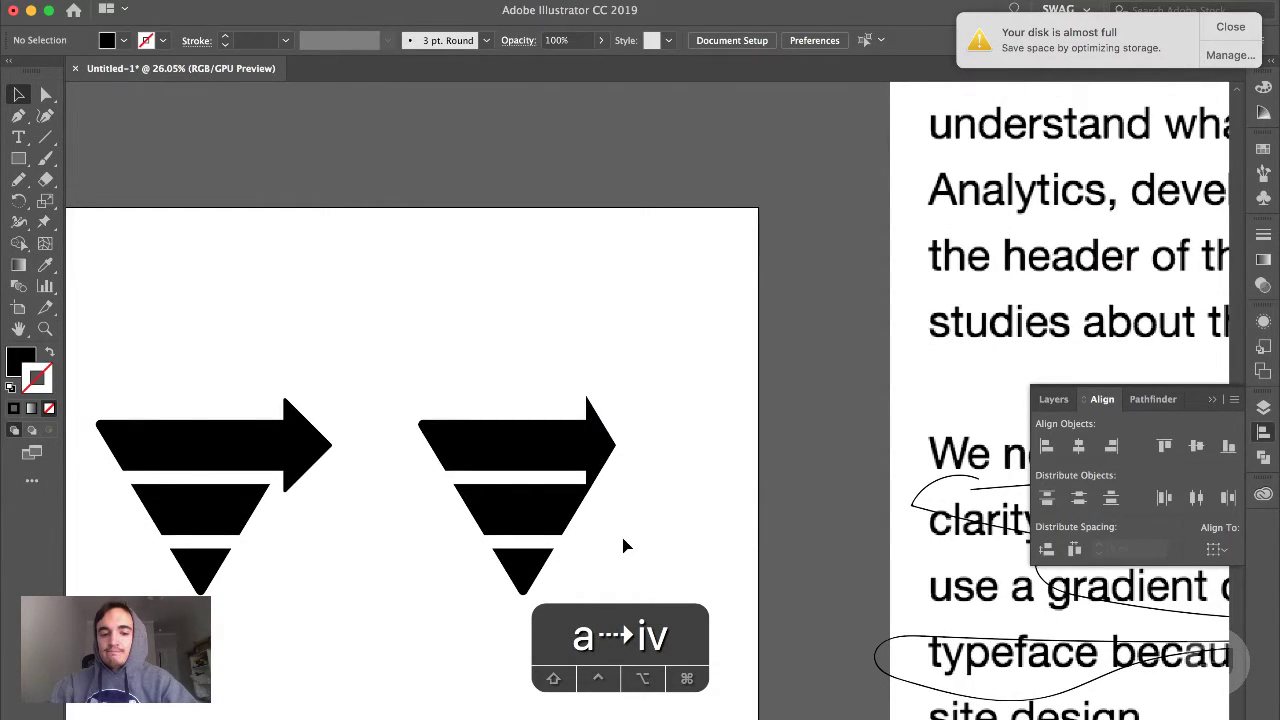
pyautogui.scroll(2, 624, 545)
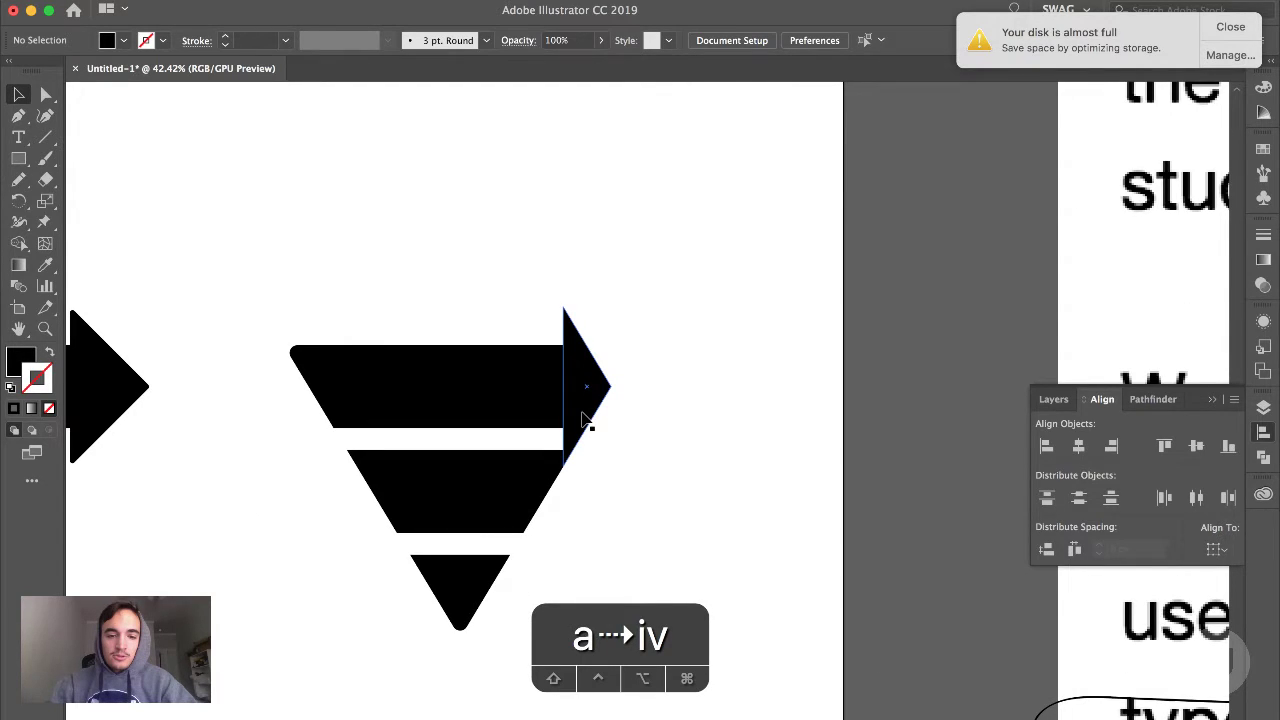
pyautogui.click(583, 418)
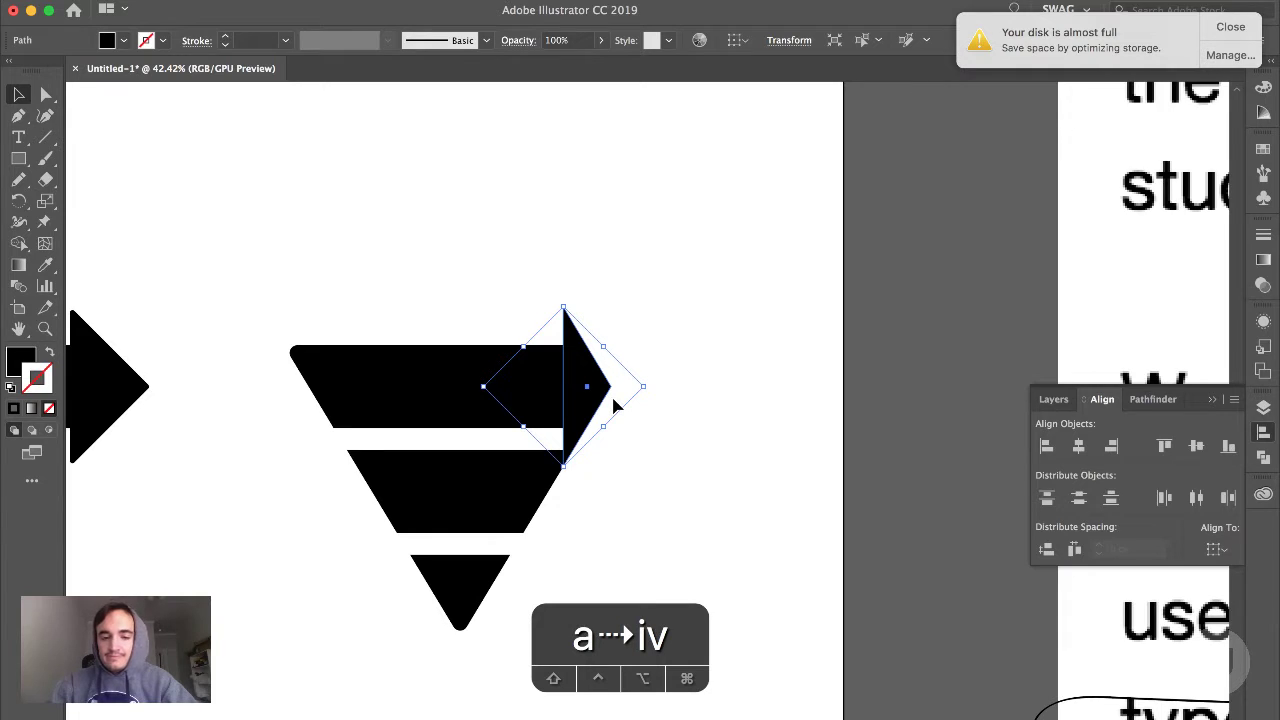
pyautogui.scroll(3, 614, 406)
pyautogui.scroll(-1, 611, 393)
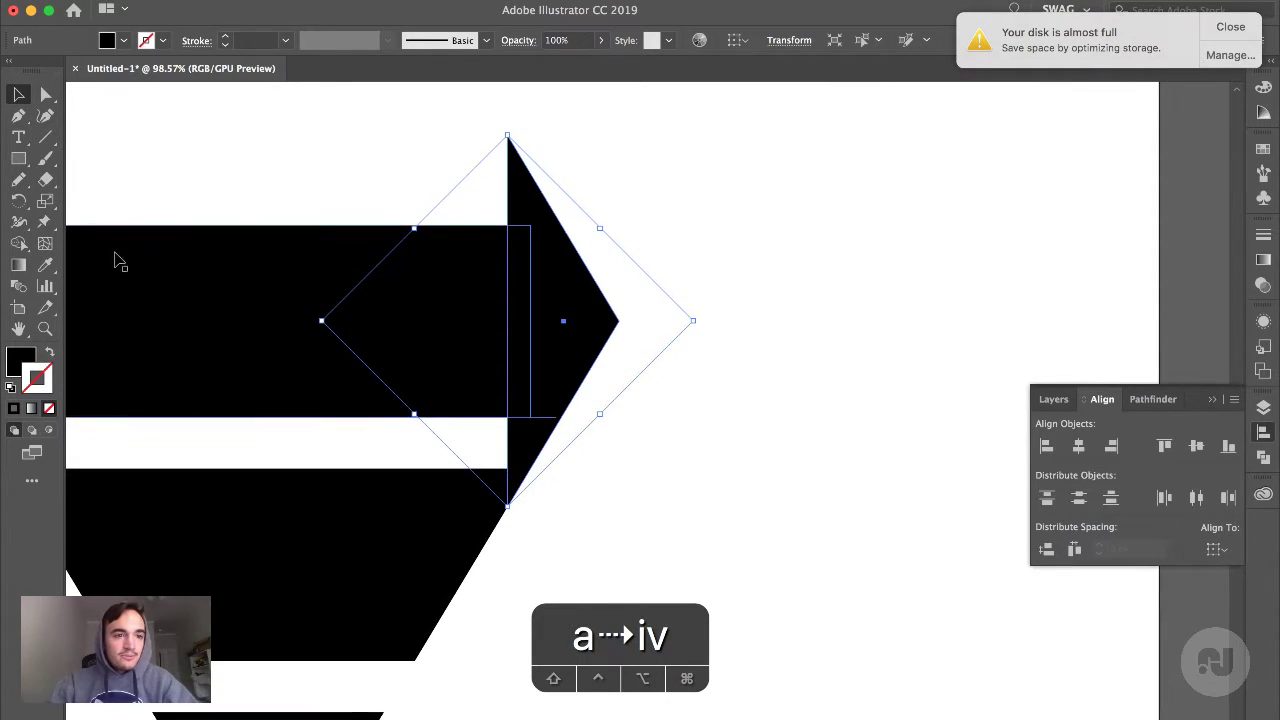
pyautogui.press('m')
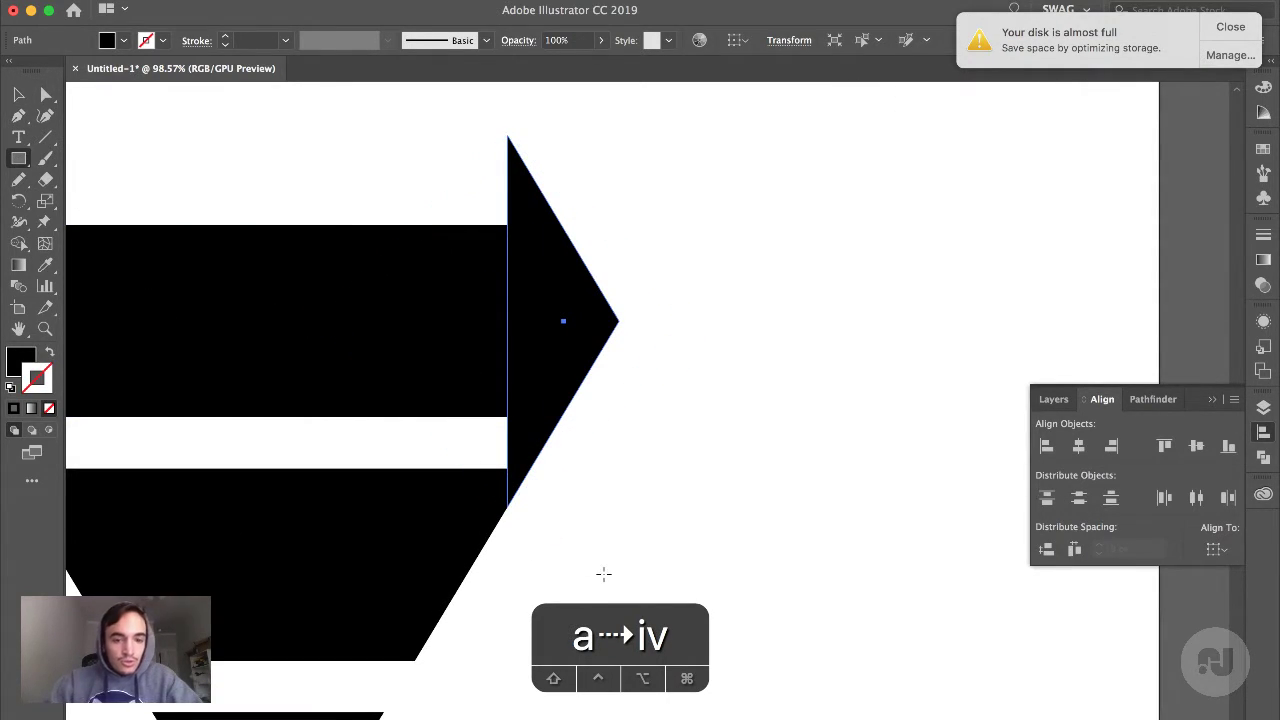
pyautogui.moveTo(497, 450); pyautogui.dragTo(538, 516)
pyautogui.press('v')
pyautogui.press('i')
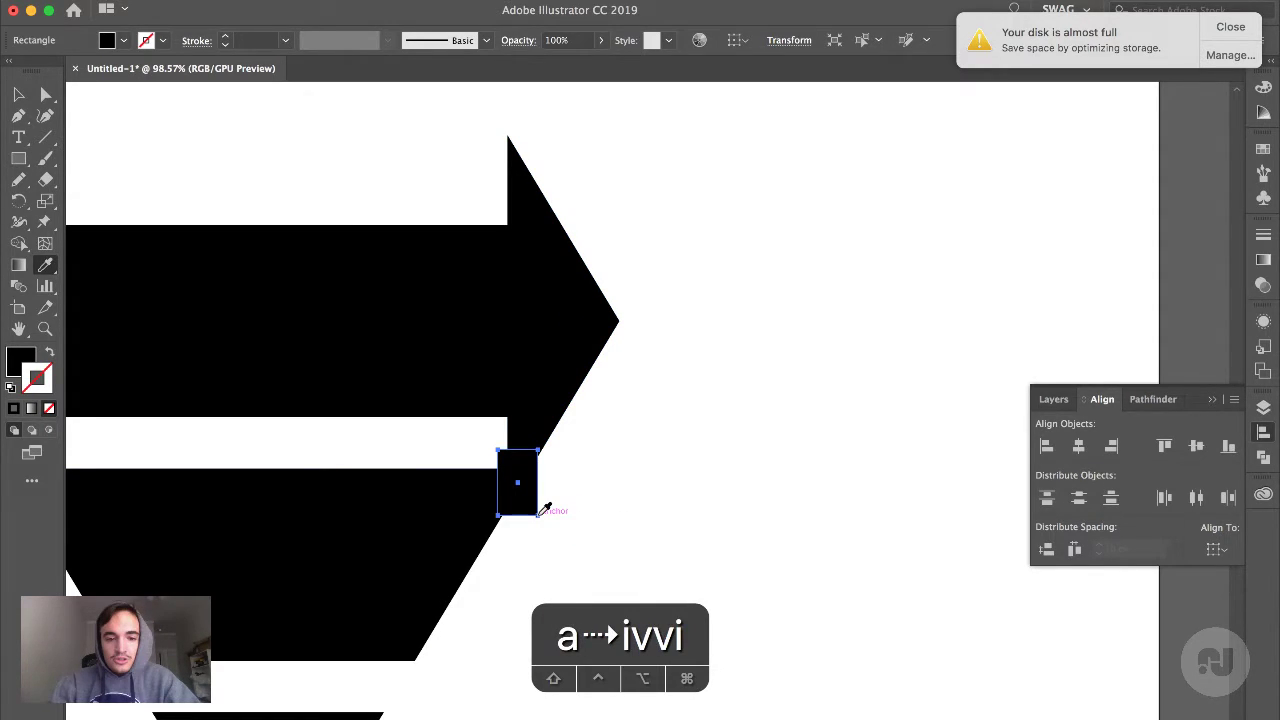
pyautogui.click(550, 512)
# Arrange the white rectangle behind the arrowhead but in front of the middle bar
pyautogui.press('super+bracketright')
pyautogui.press('super+bracketright')
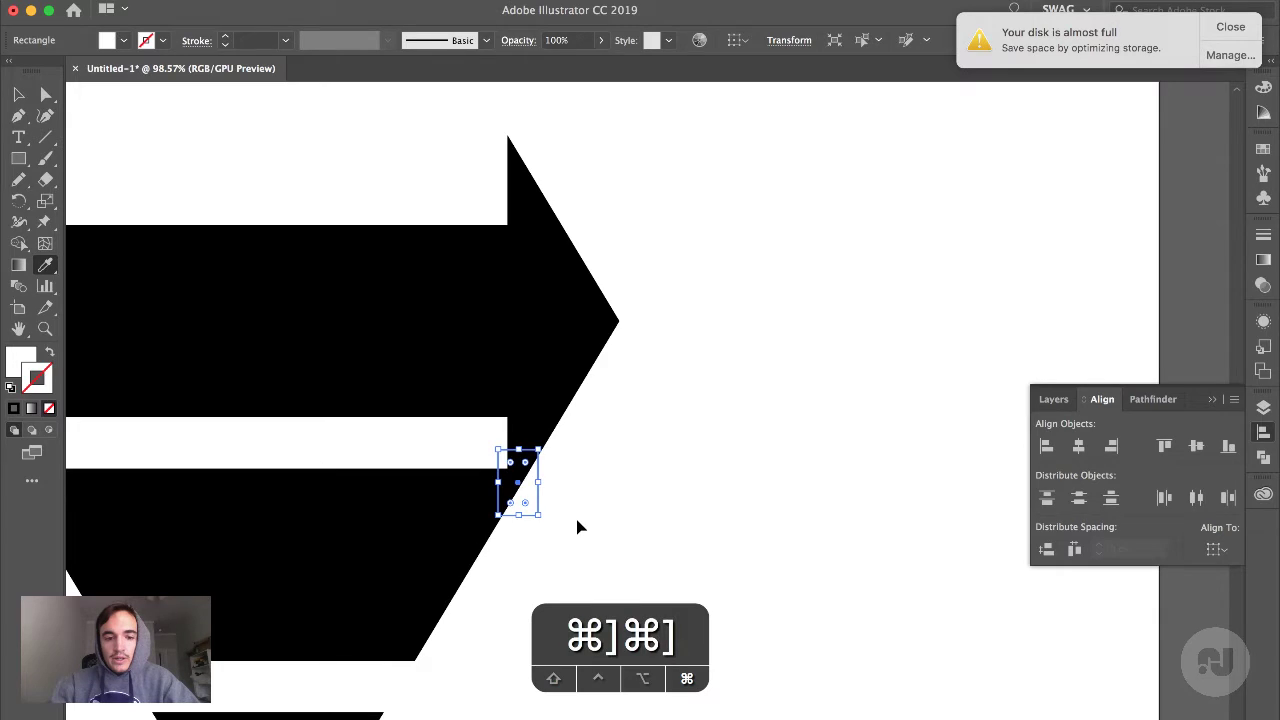
pyautogui.press('super+bracketright')
pyautogui.press('super+z')
pyautogui.press('super+z')
pyautogui.press('super+z')
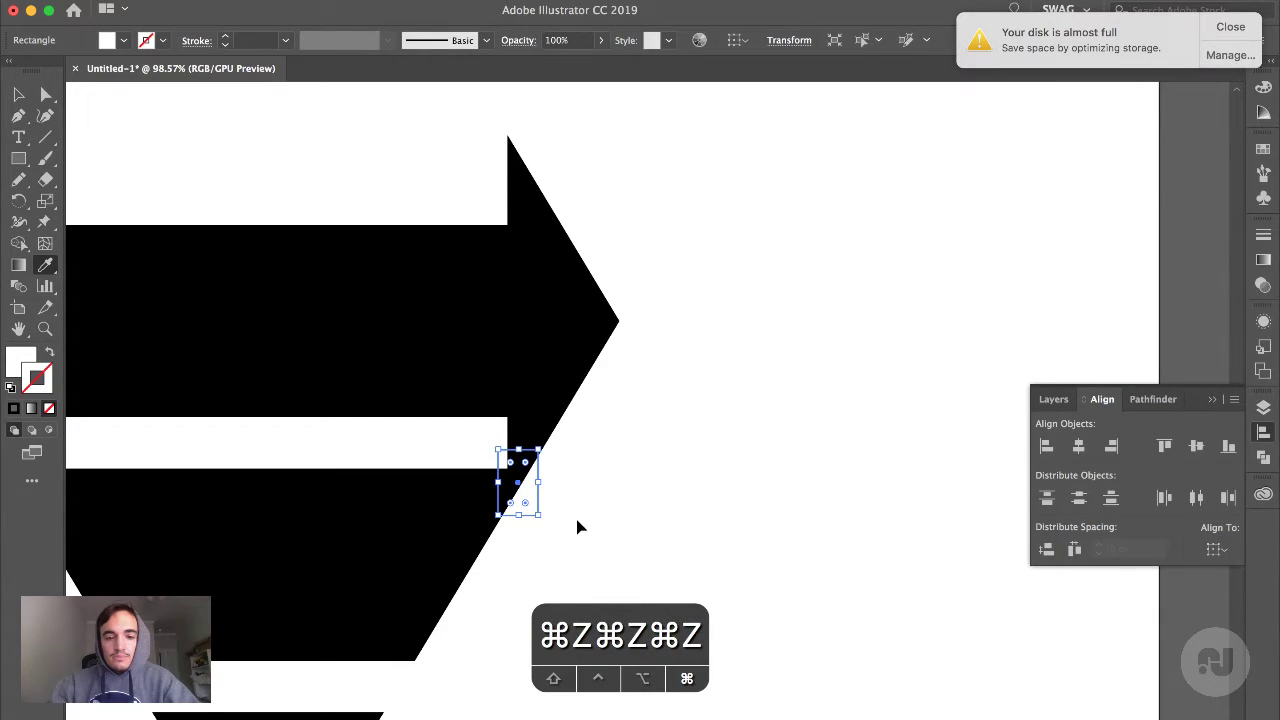
# Examine the notch the white rectangle cuts between the arrowhead and middle bar, both close up and at small size
pyautogui.press('v')
pyautogui.click(611, 526)
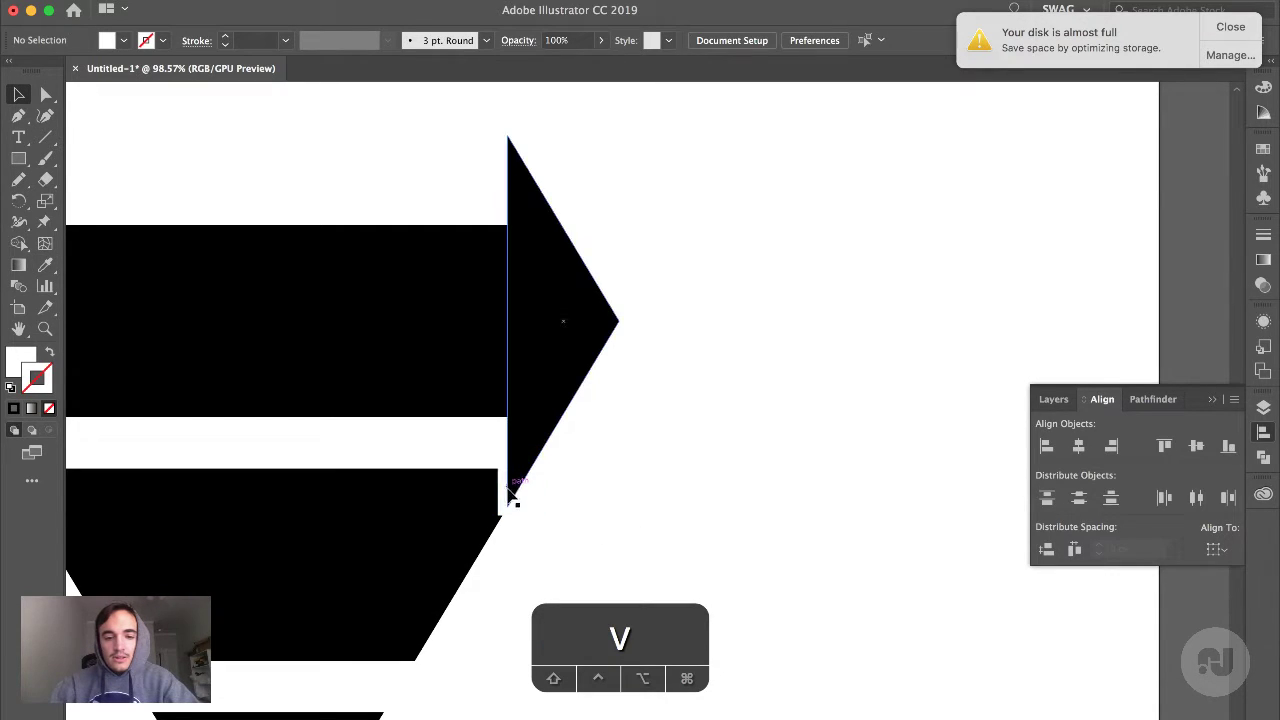
pyautogui.click(513, 514)
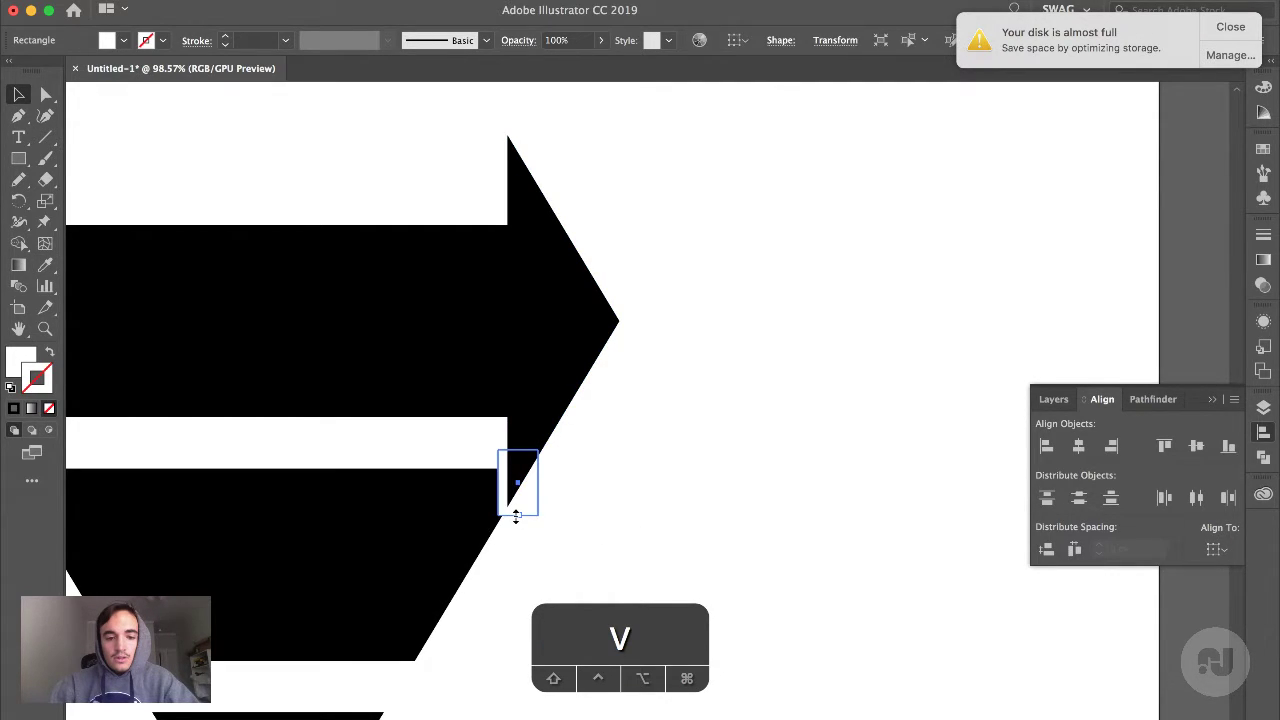
pyautogui.press('v')
pyautogui.scroll(-5, 516, 515)
pyautogui.click(538, 578)
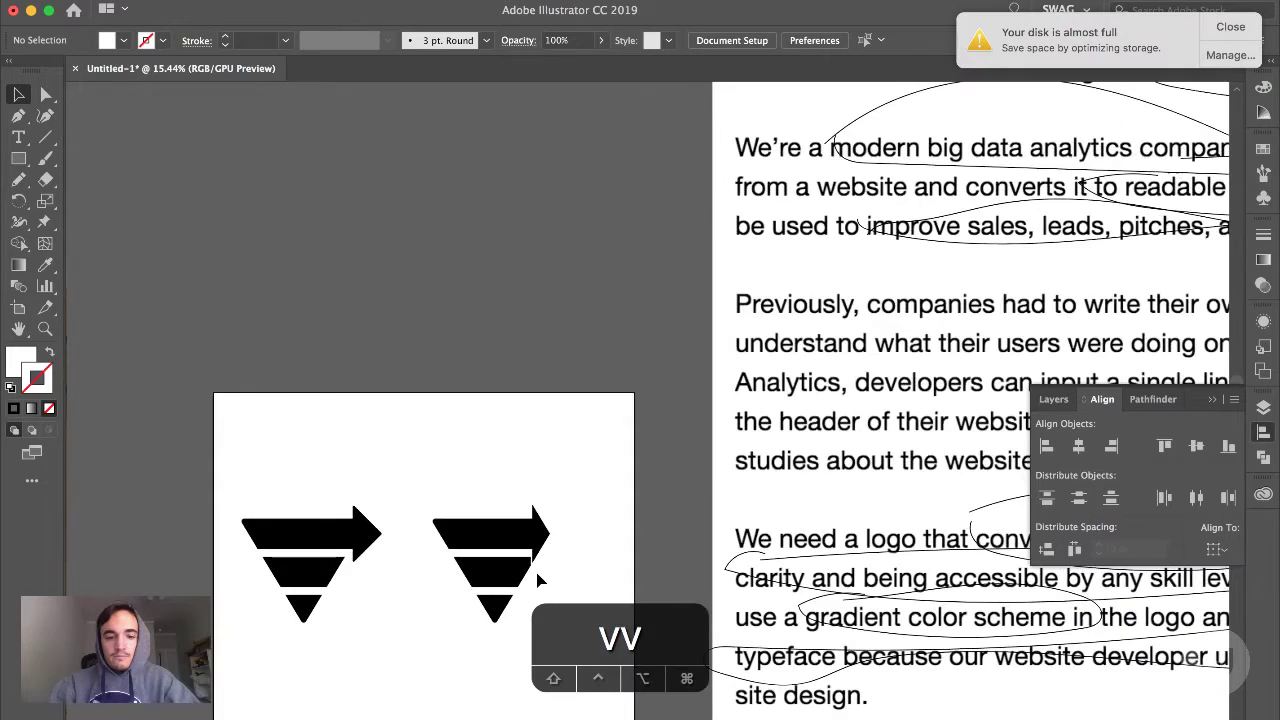
pyautogui.scroll(2, 587, 539)
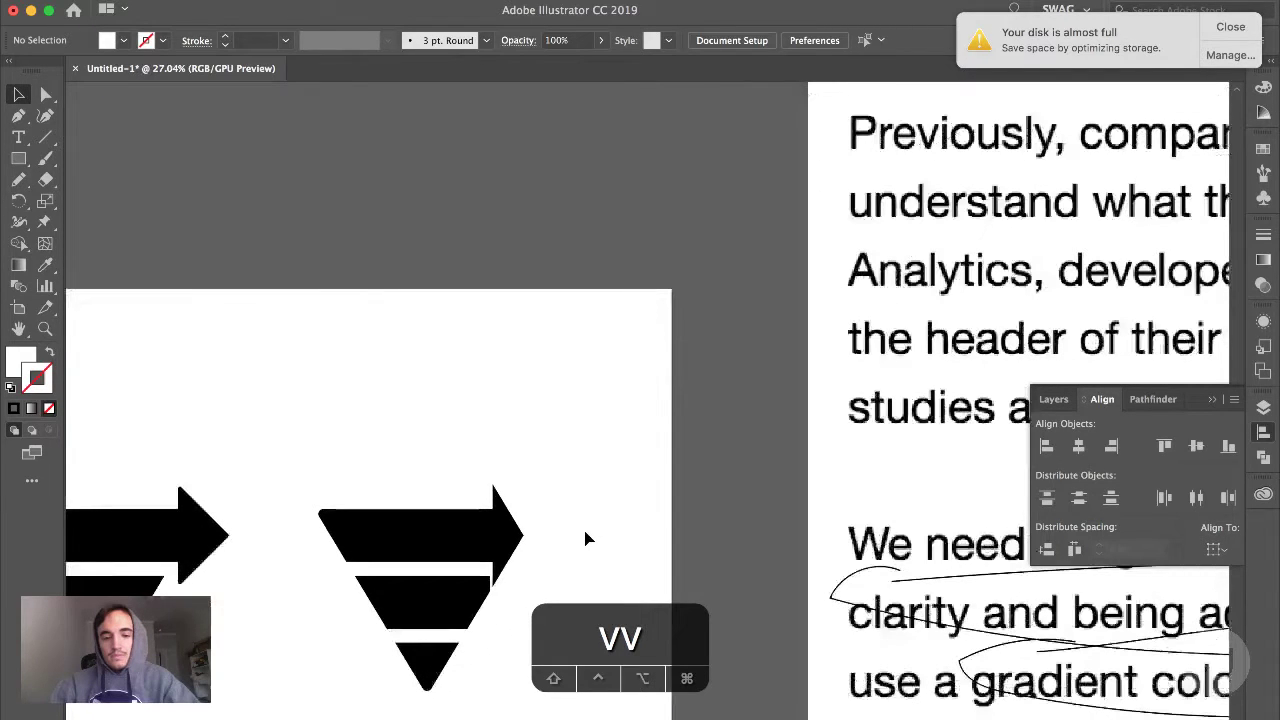
pyautogui.scroll(1, 587, 539)
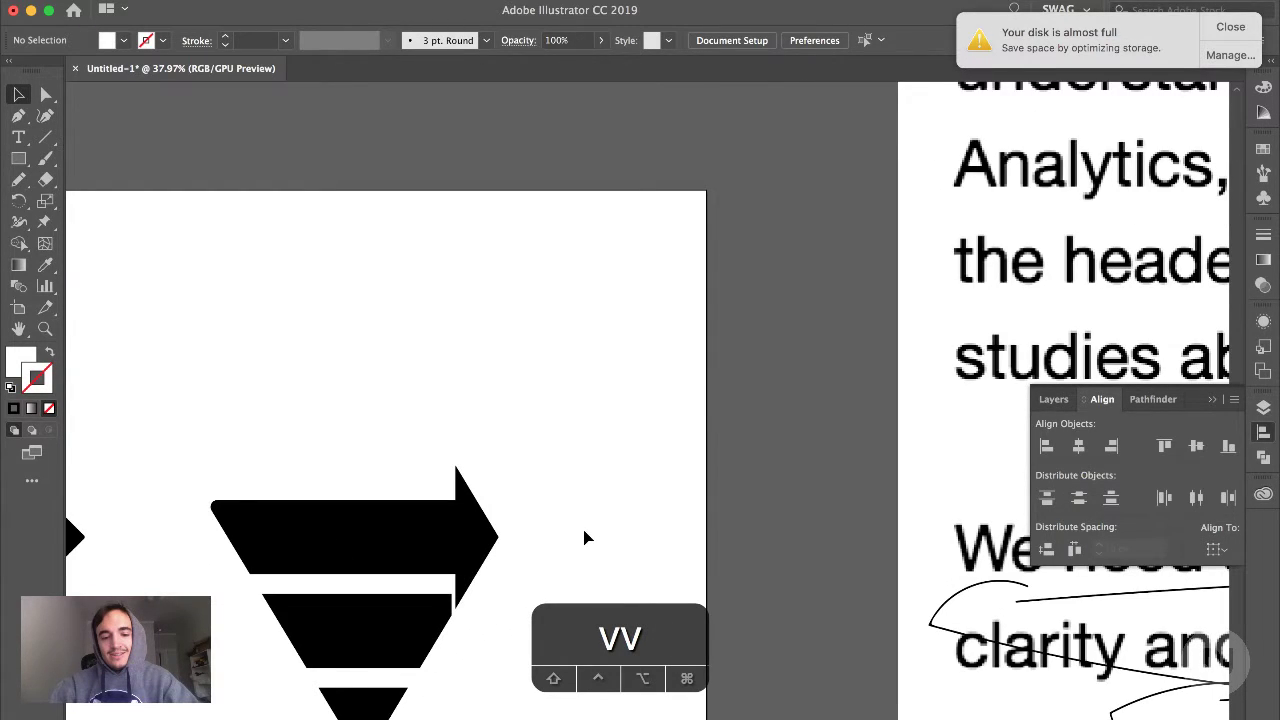
pyautogui.scroll(-1, 587, 539)
pyautogui.scroll(2, 592, 535)
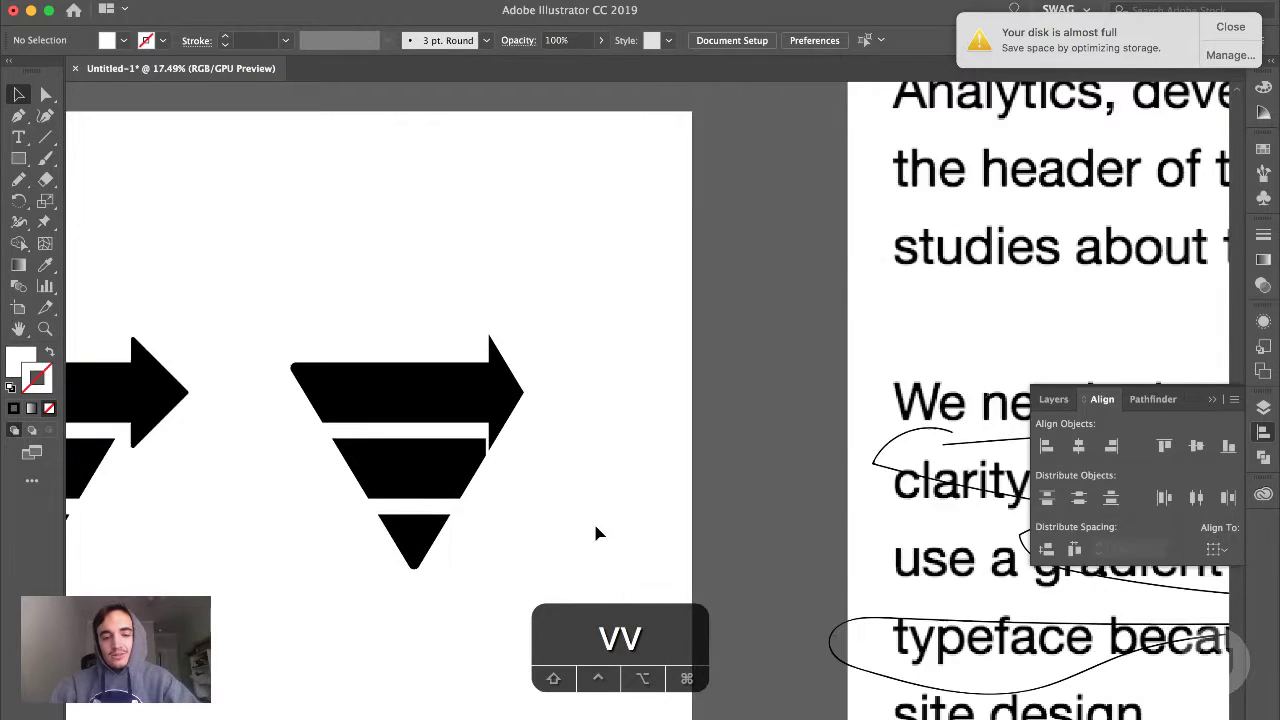
# Extend the white rectangle's left and lower edges to widen the gap between the arrowhead and the middle bar
pyautogui.scroll(3, 595, 533)
pyautogui.press('a')
pyautogui.press('v')
pyautogui.moveTo(330, 300); pyautogui.dragTo(333, 392)
pyautogui.click(373, 418)
pyautogui.click(330, 345)
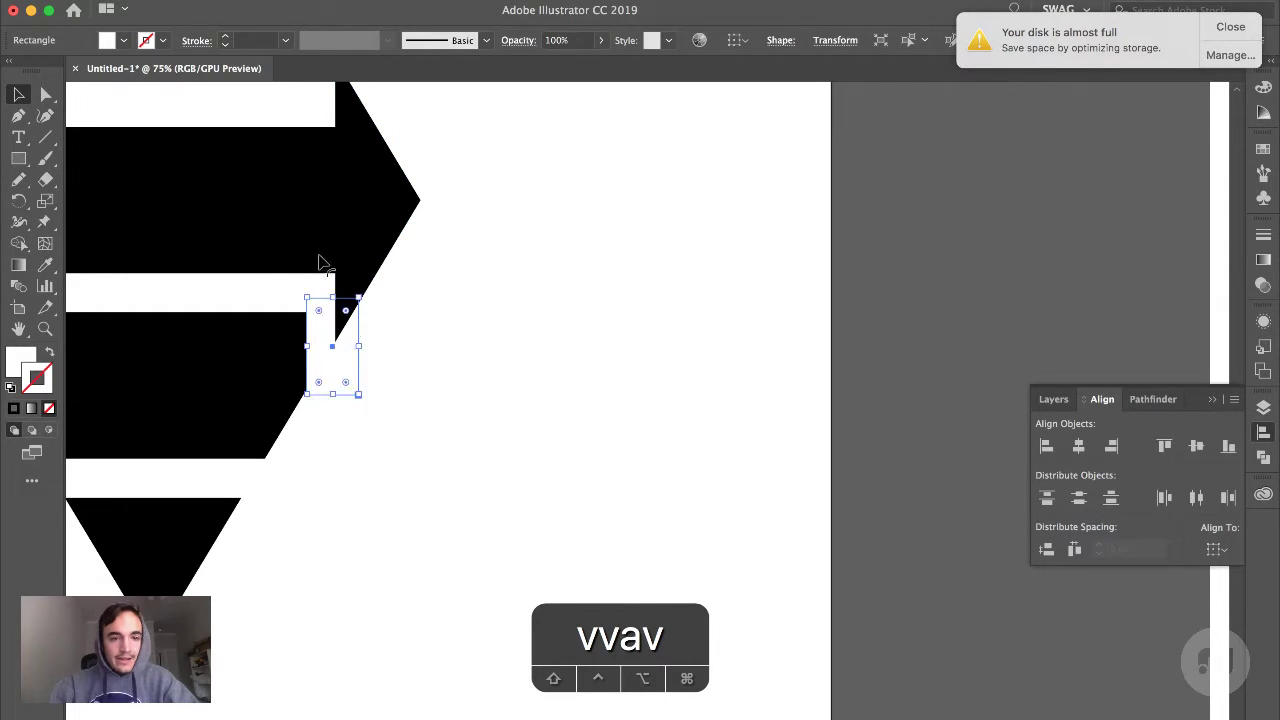
pyautogui.click(378, 160)
pyautogui.click(385, 230)
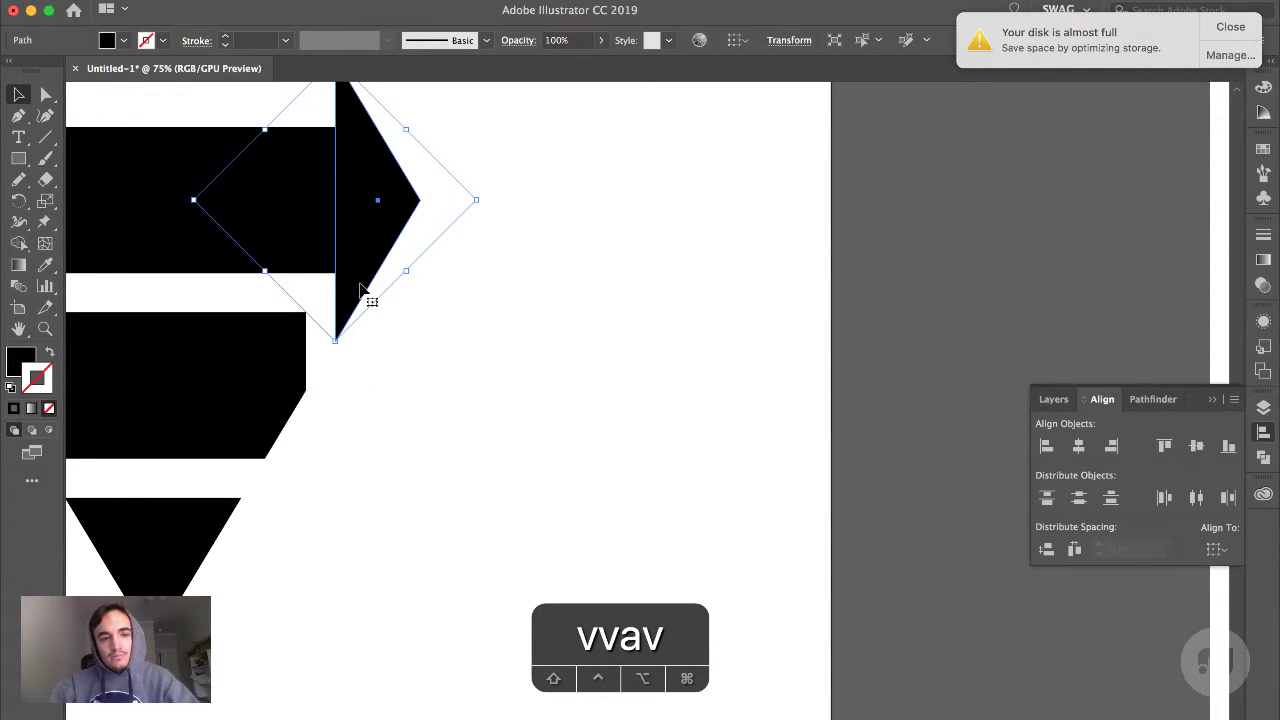
# Compare the notched arrow variant with the original arrow mark and the client brief at several sizes
pyautogui.scroll(2, 360, 290)
pyautogui.hscroll(-1, 360, 290)
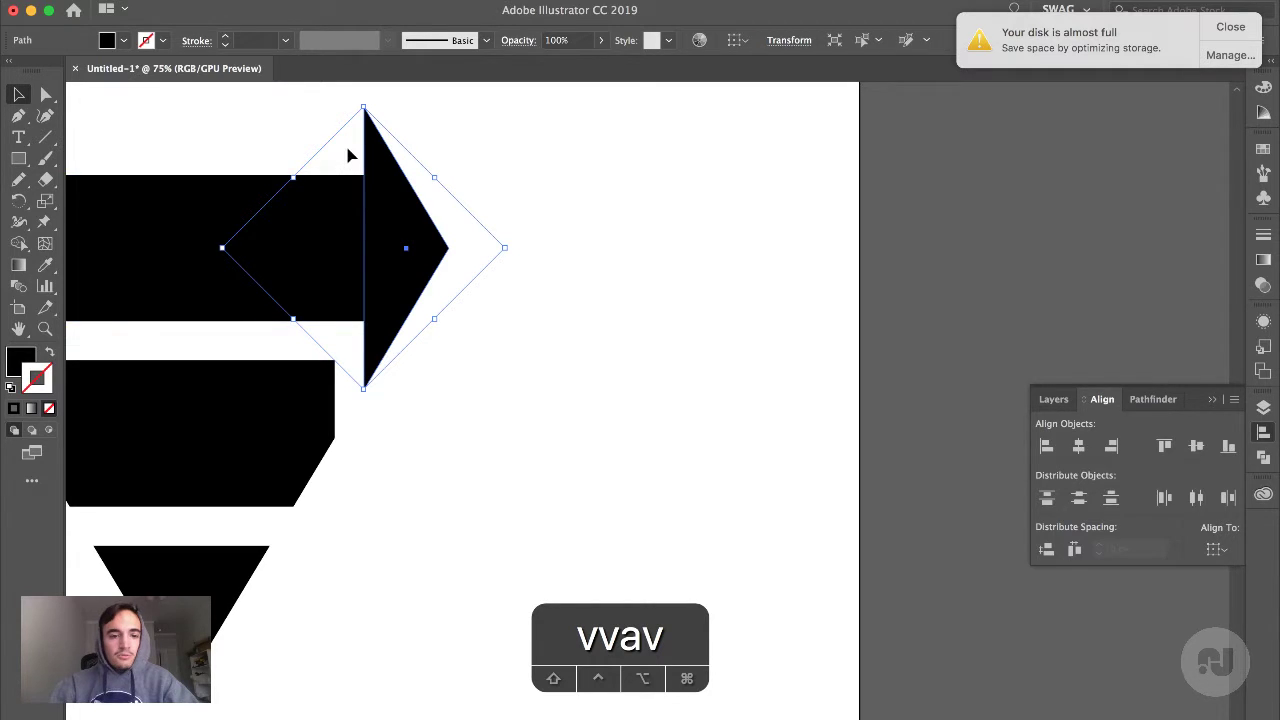
pyautogui.click(546, 143)
pyautogui.scroll(-5, 546, 143)
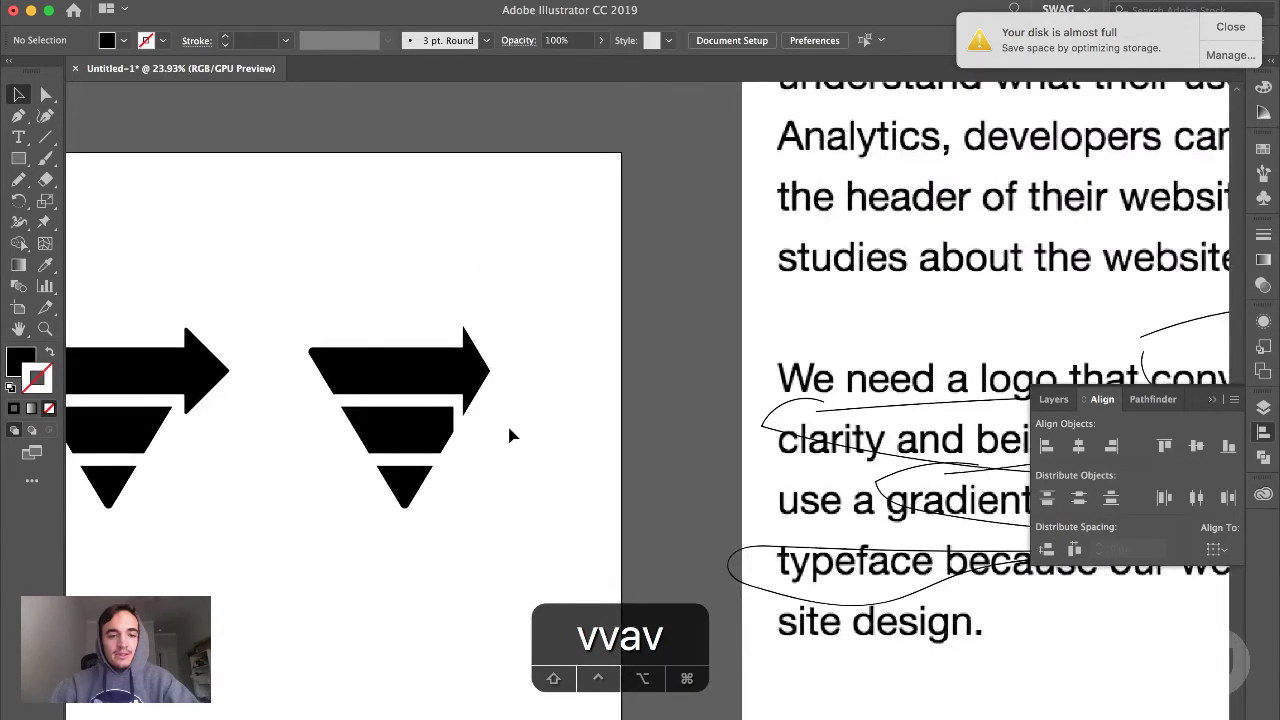
pyautogui.scroll(-2, 507, 422)
pyautogui.scroll(-1, 507, 422)
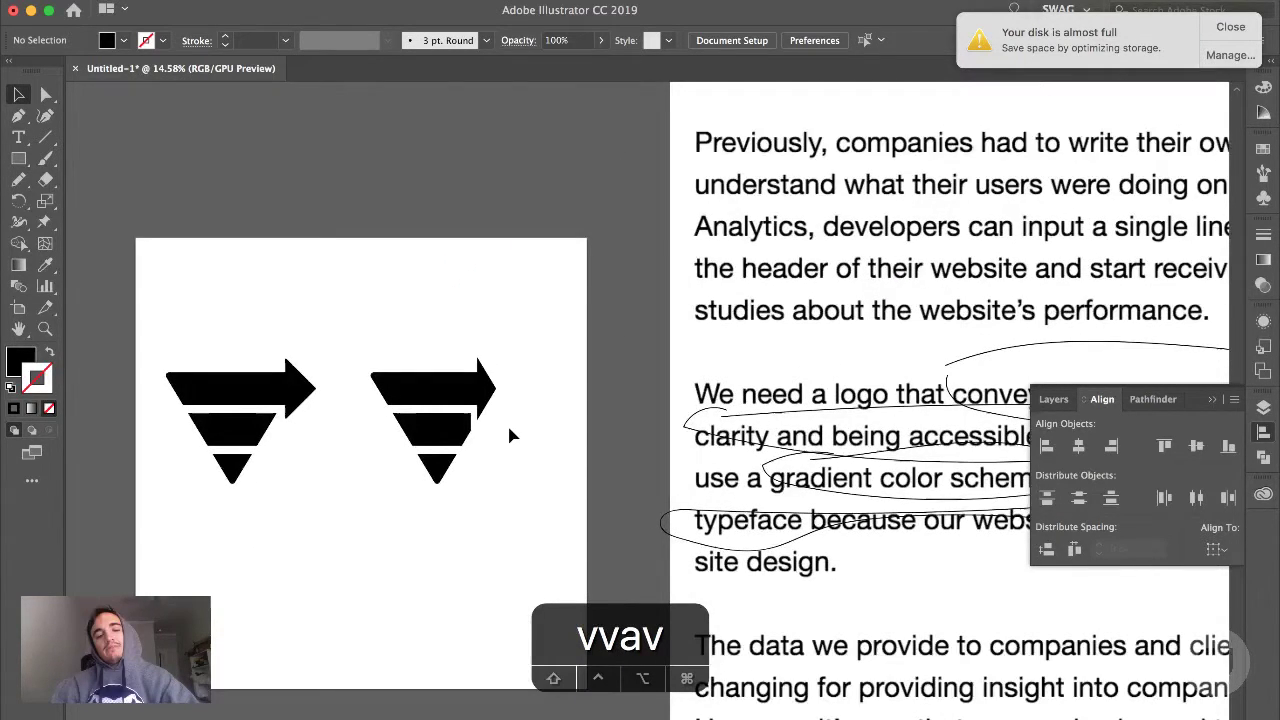
pyautogui.scroll(2, 507, 422)
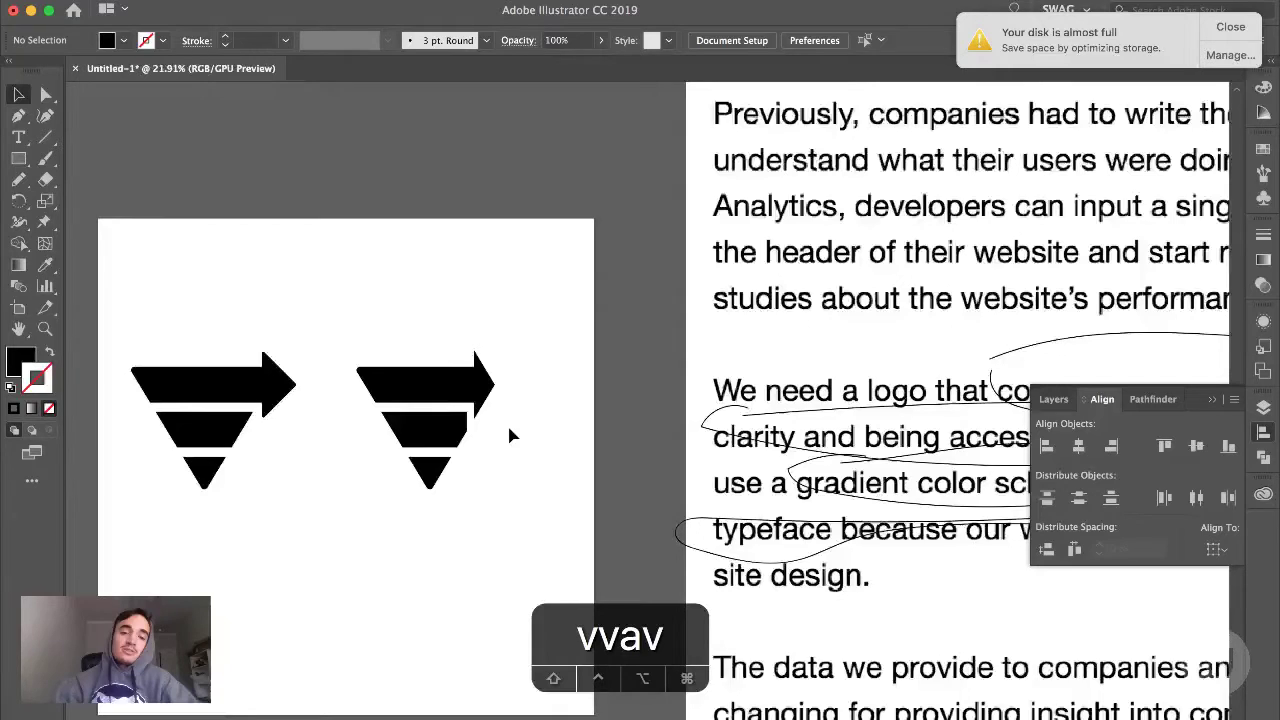
pyautogui.scroll(-3, 507, 422)
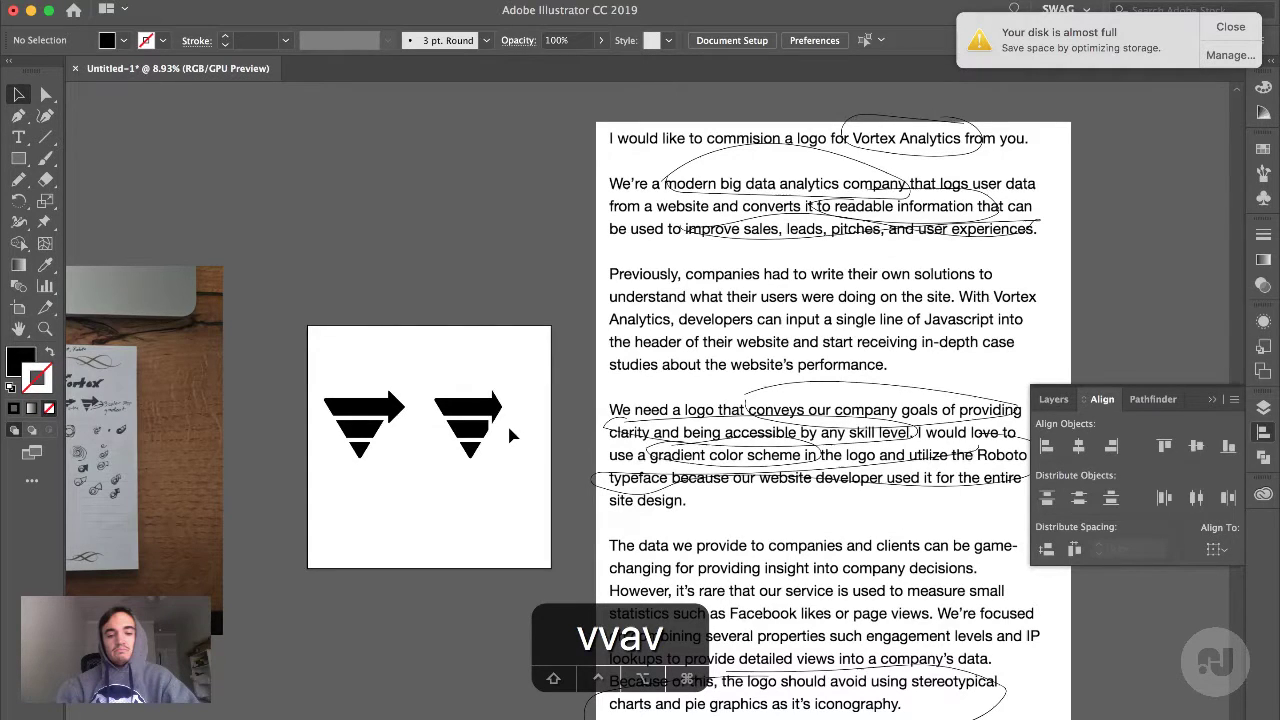
pyautogui.scroll(4, 578, 416)
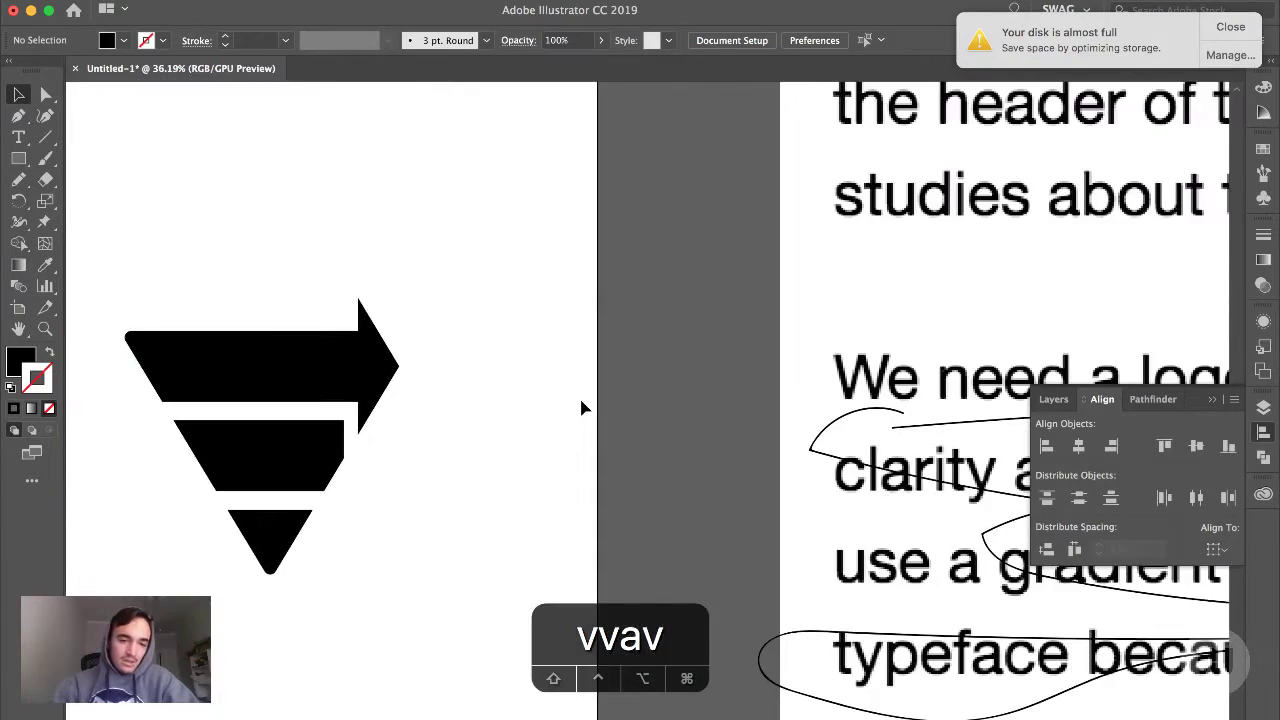
pyautogui.scroll(2, 583, 408)
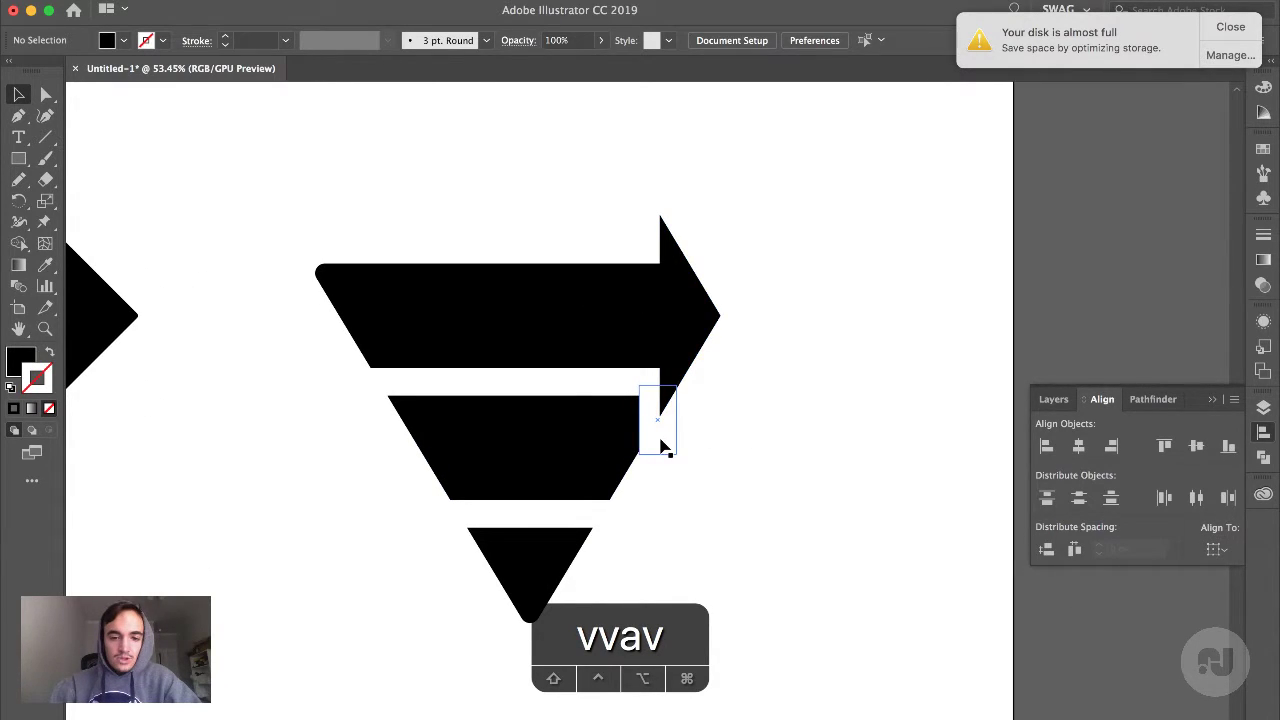
# Remove the white rectangle beside the middle bar and give the arrowhead a white stroke
pyautogui.click(661, 446)
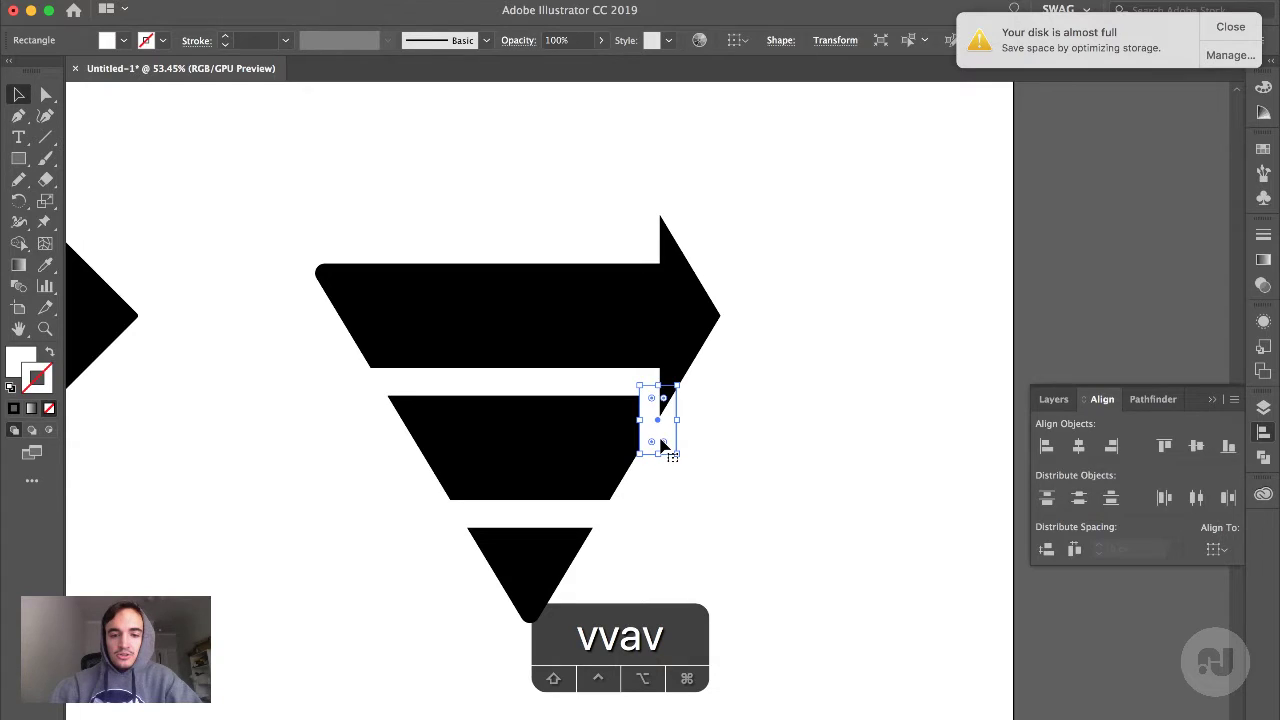
pyautogui.click(677, 334)
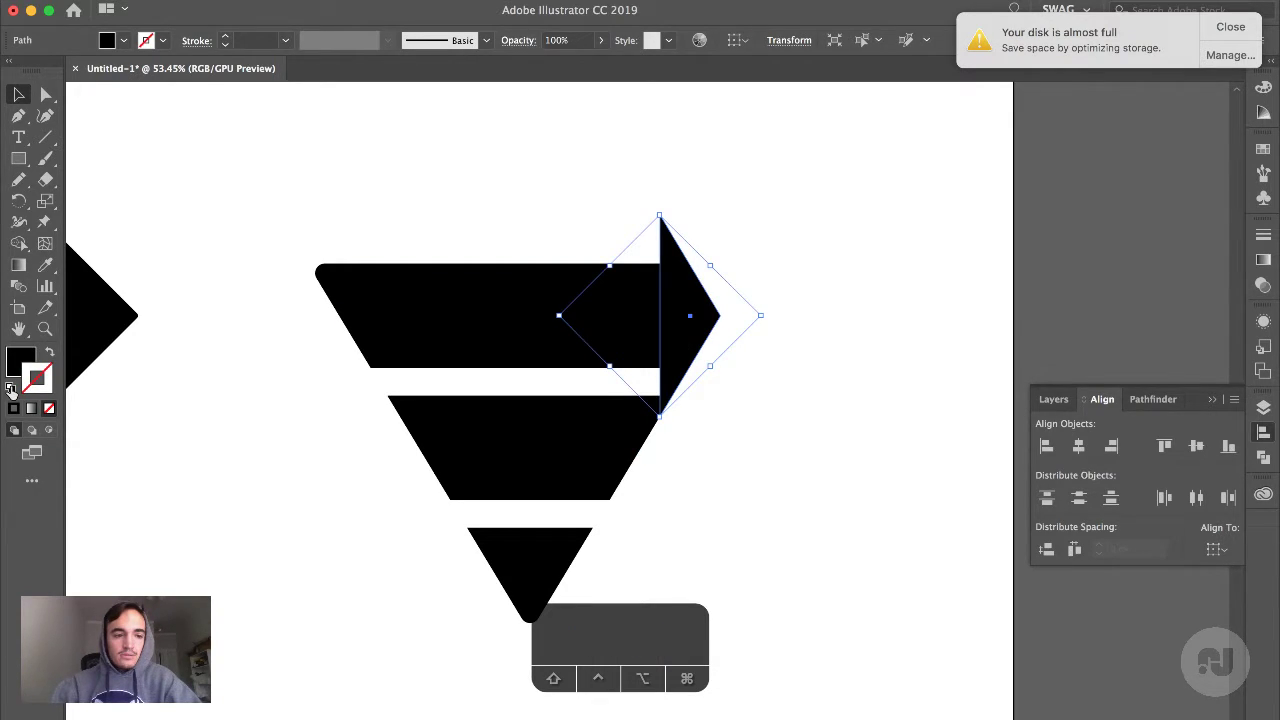
pyautogui.click(1264, 88)
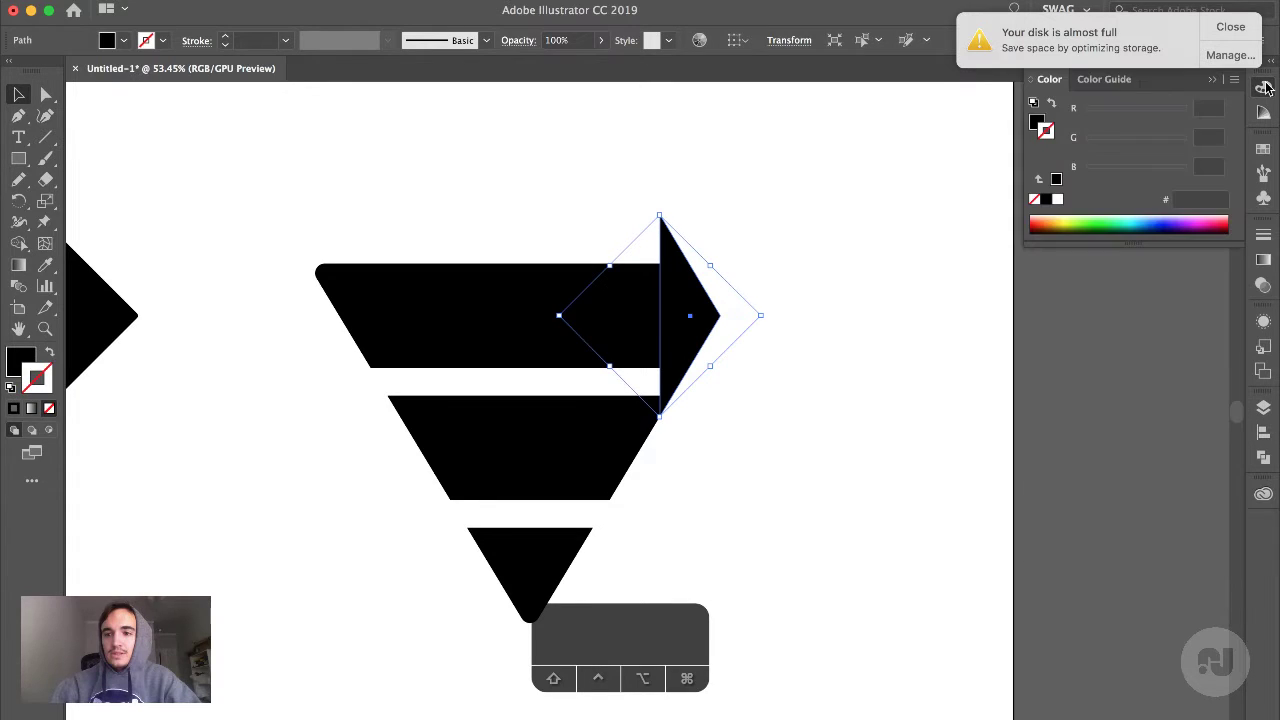
pyautogui.click(1058, 200)
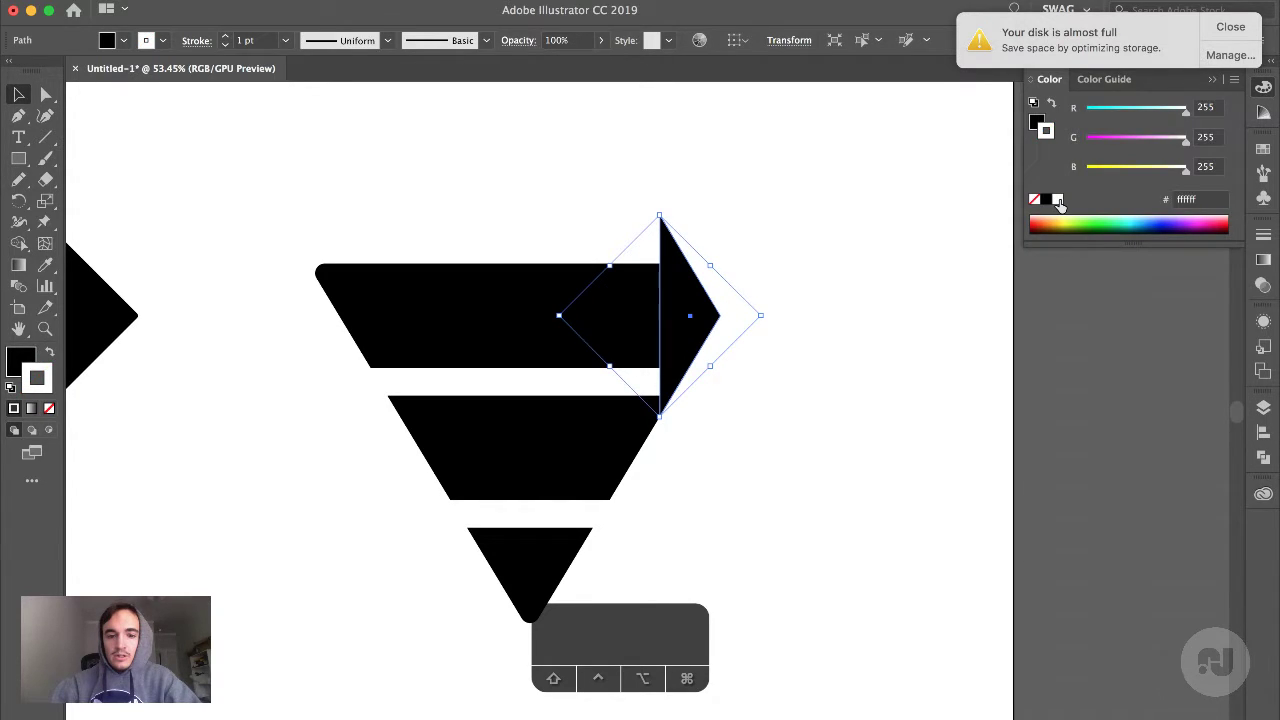
# Set the arrowhead's stroke weight to 22 pt
pyautogui.click(245, 40)
pyautogui.write('2')
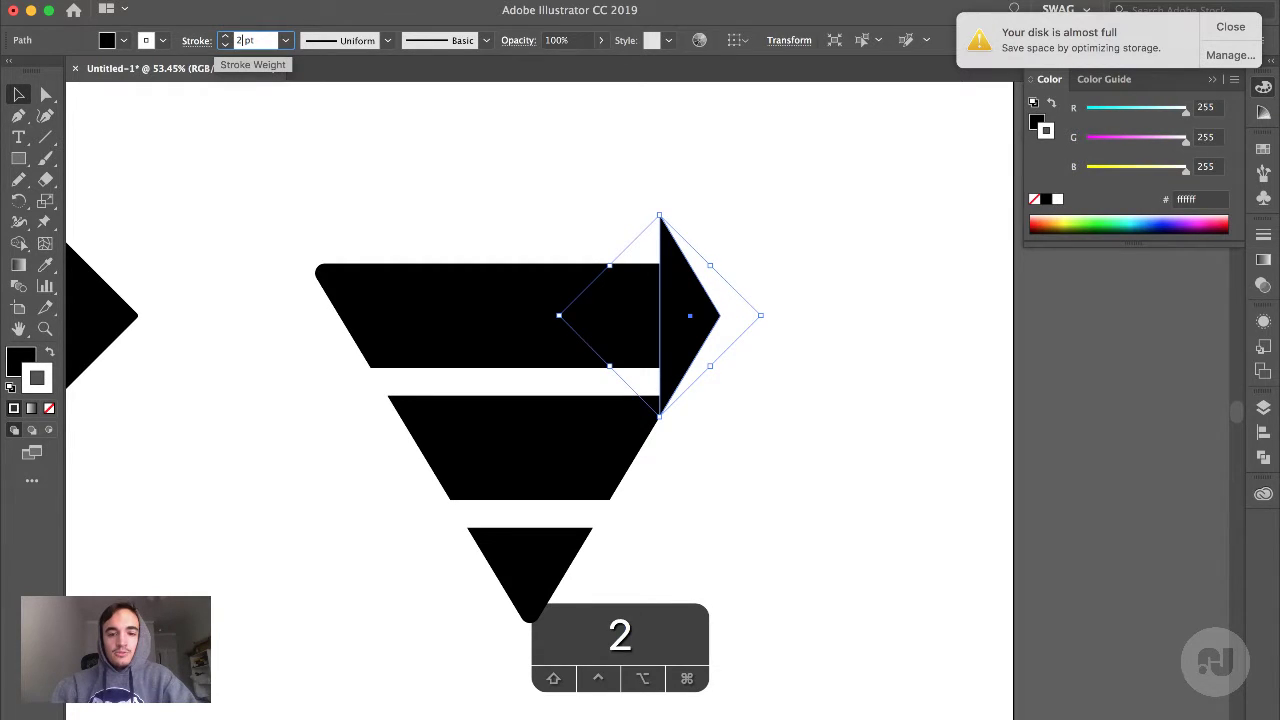
pyautogui.write('2')
pyautogui.press('Return')
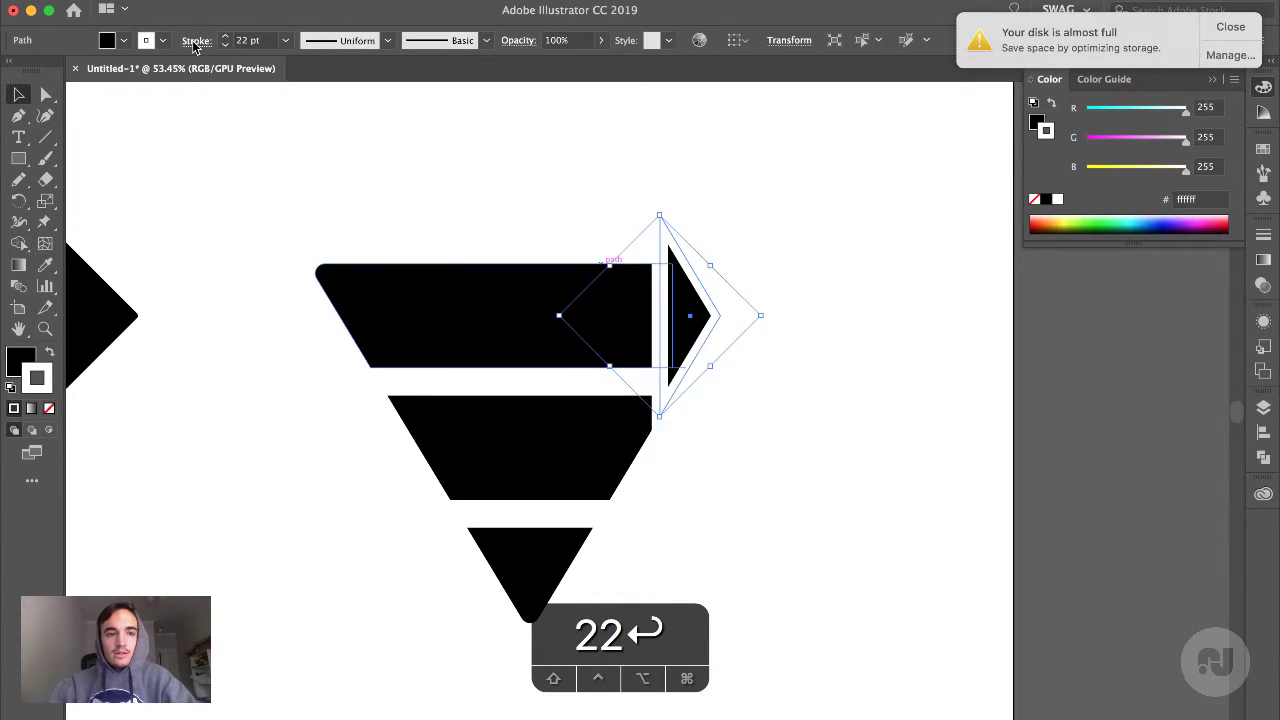
# Align the arrowhead's white stroke to the outside of its path, keeping the line undashed
pyautogui.click(196, 40)
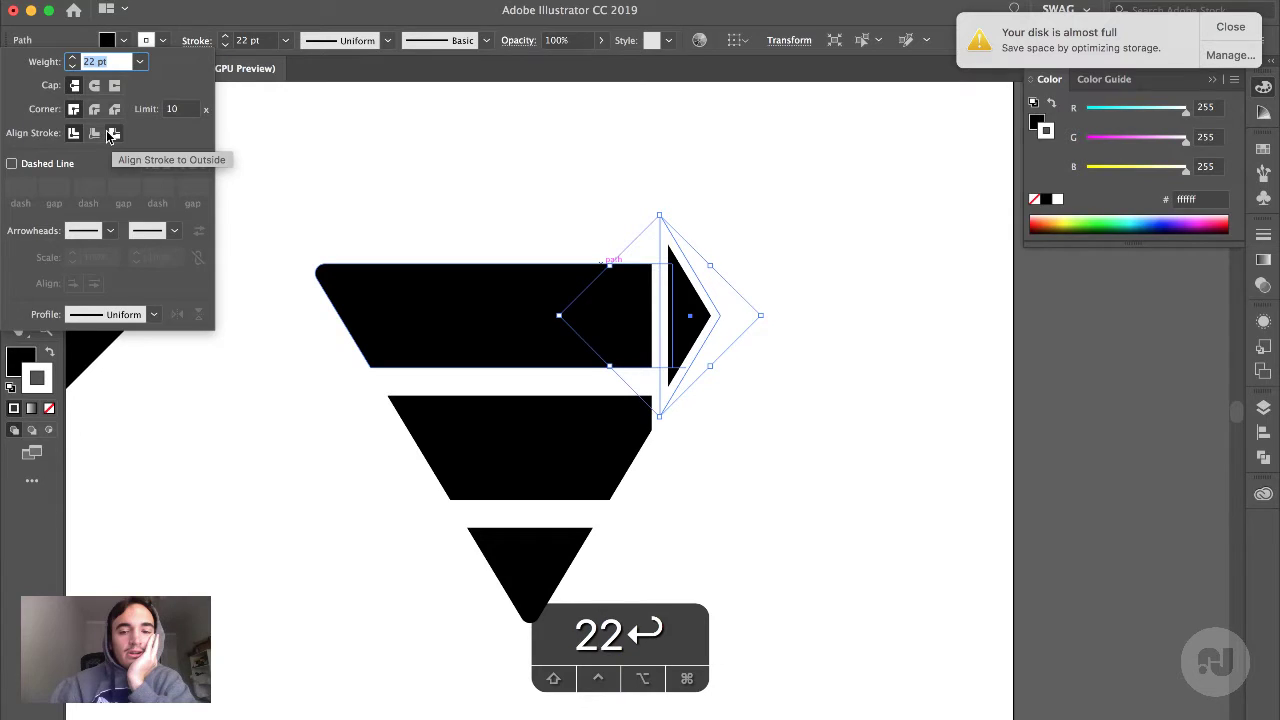
pyautogui.click(62, 164)
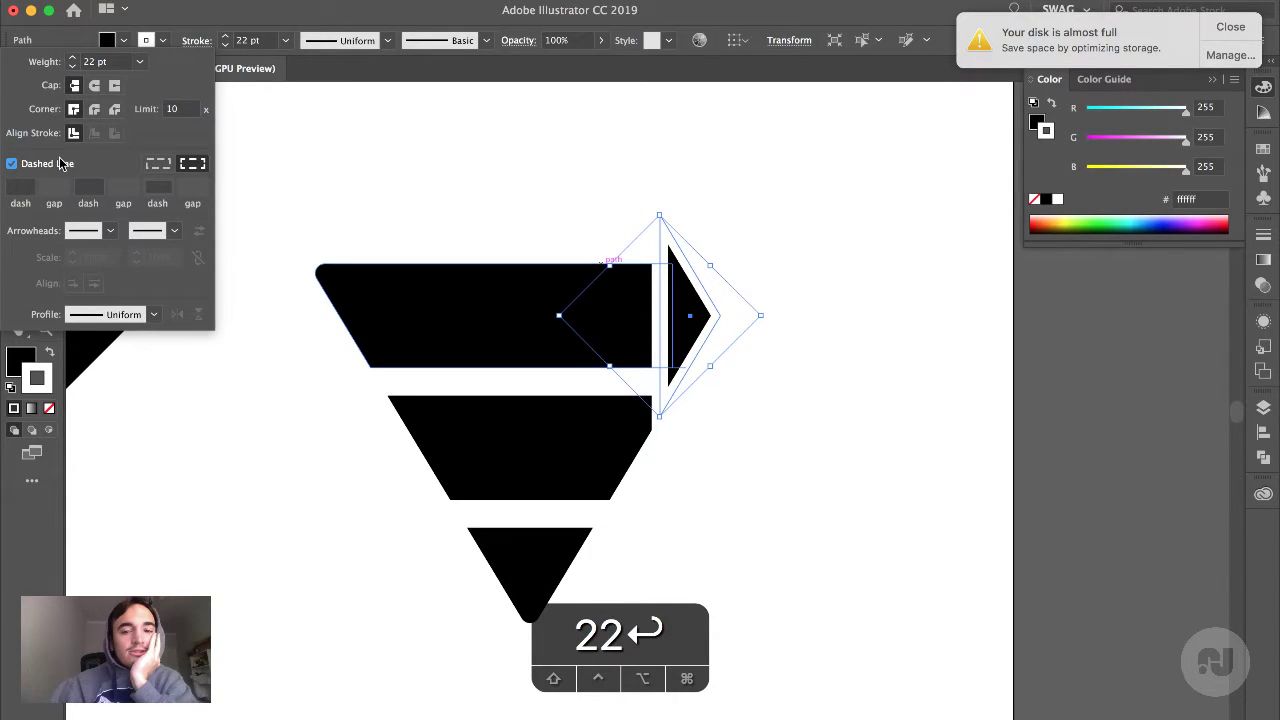
pyautogui.click(62, 164)
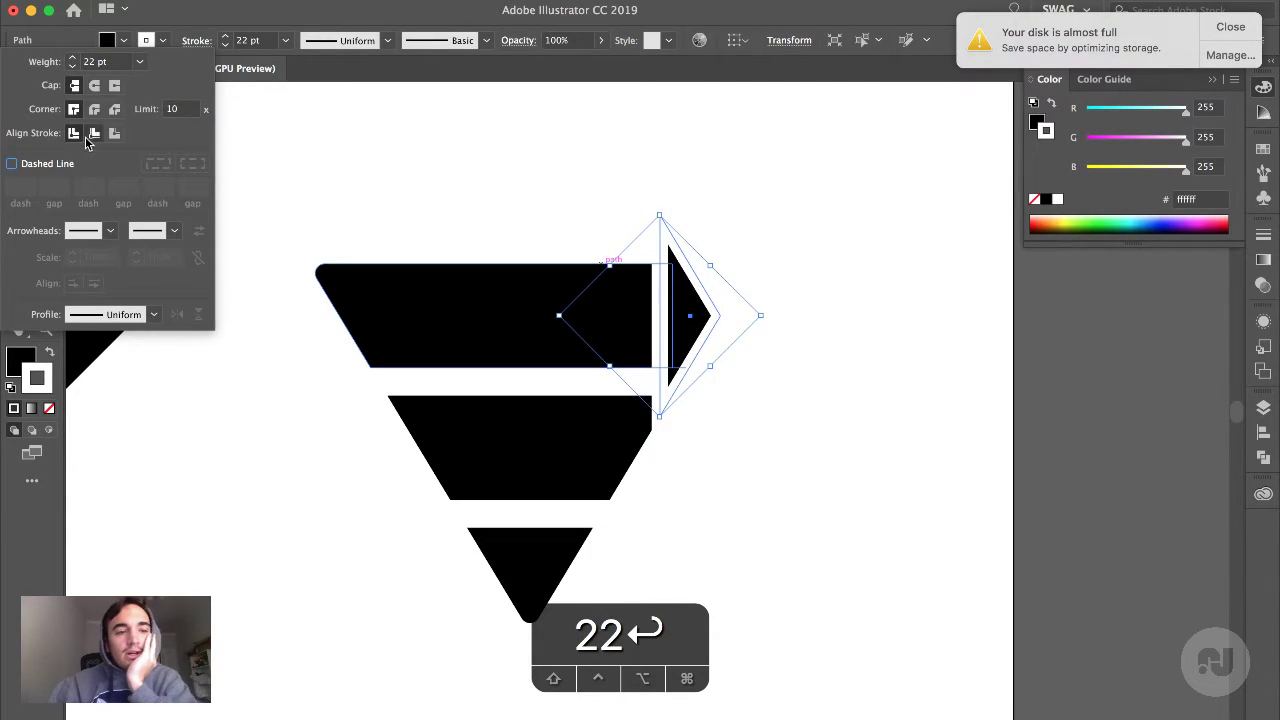
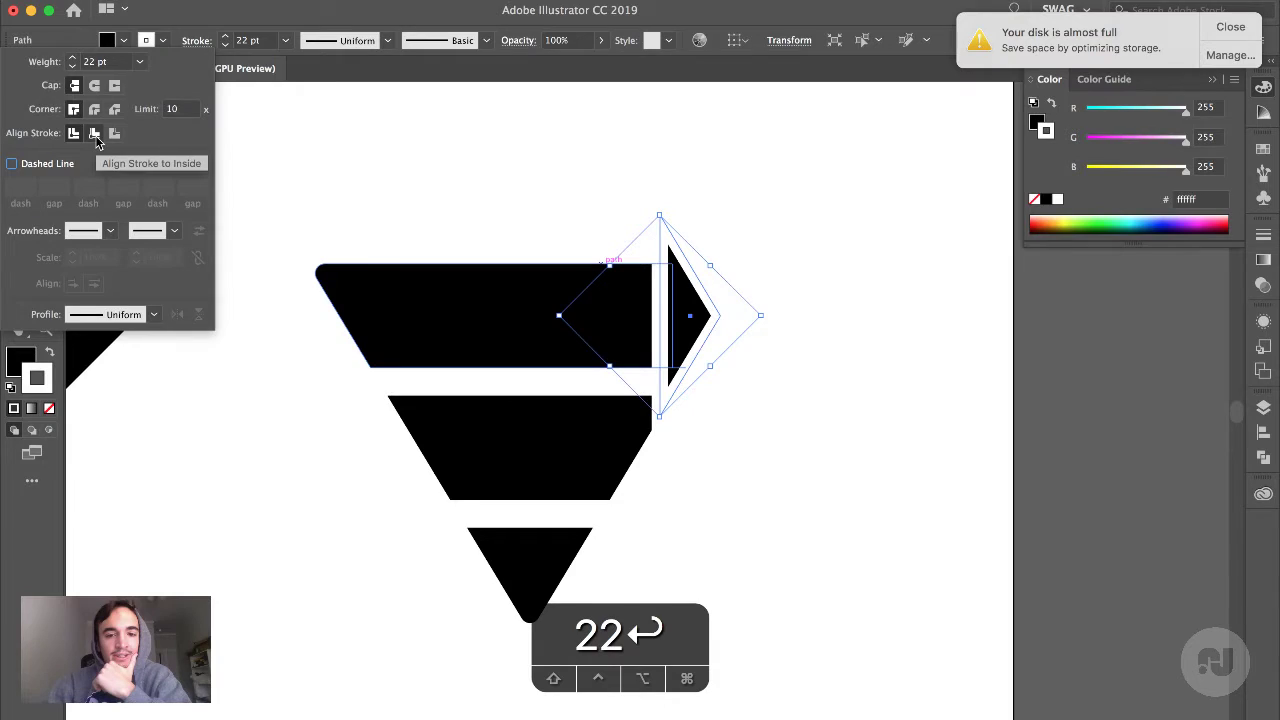
pyautogui.click(95, 135)
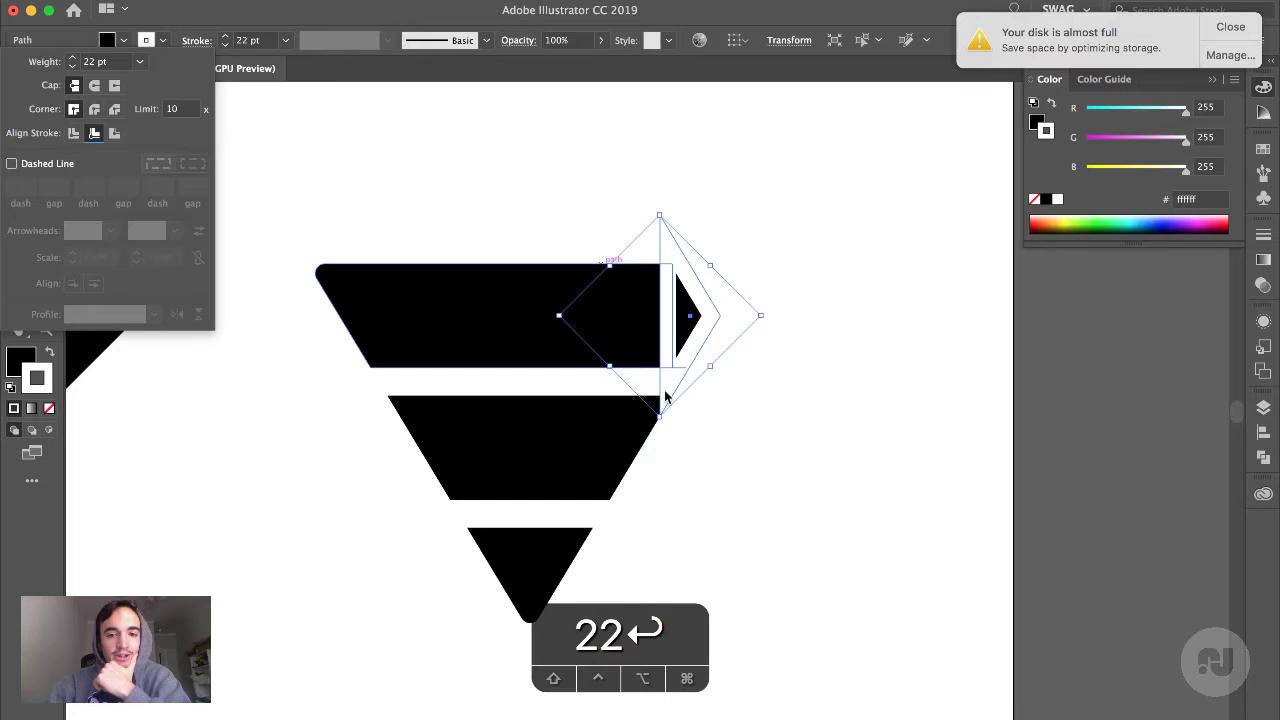
pyautogui.click(115, 133)
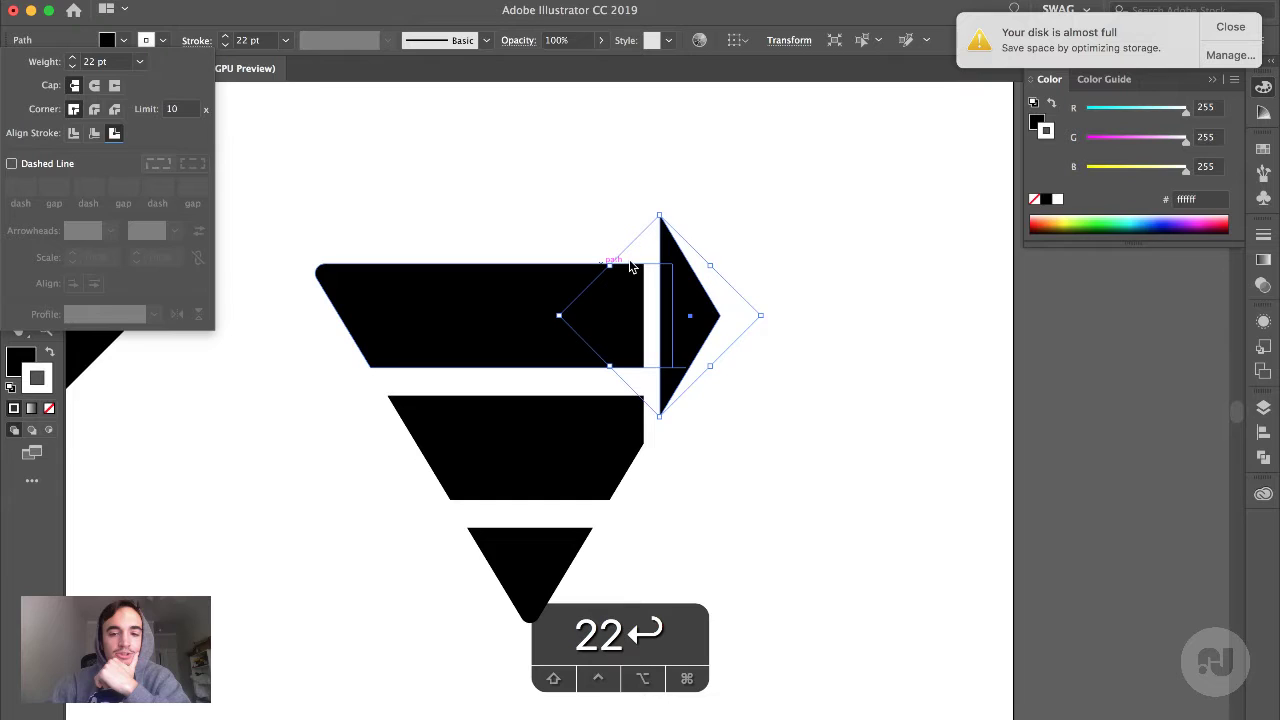
# Compare the separated-arrowhead variant with the original arrow mark and the client brief at small sizes
pyautogui.click(666, 473)
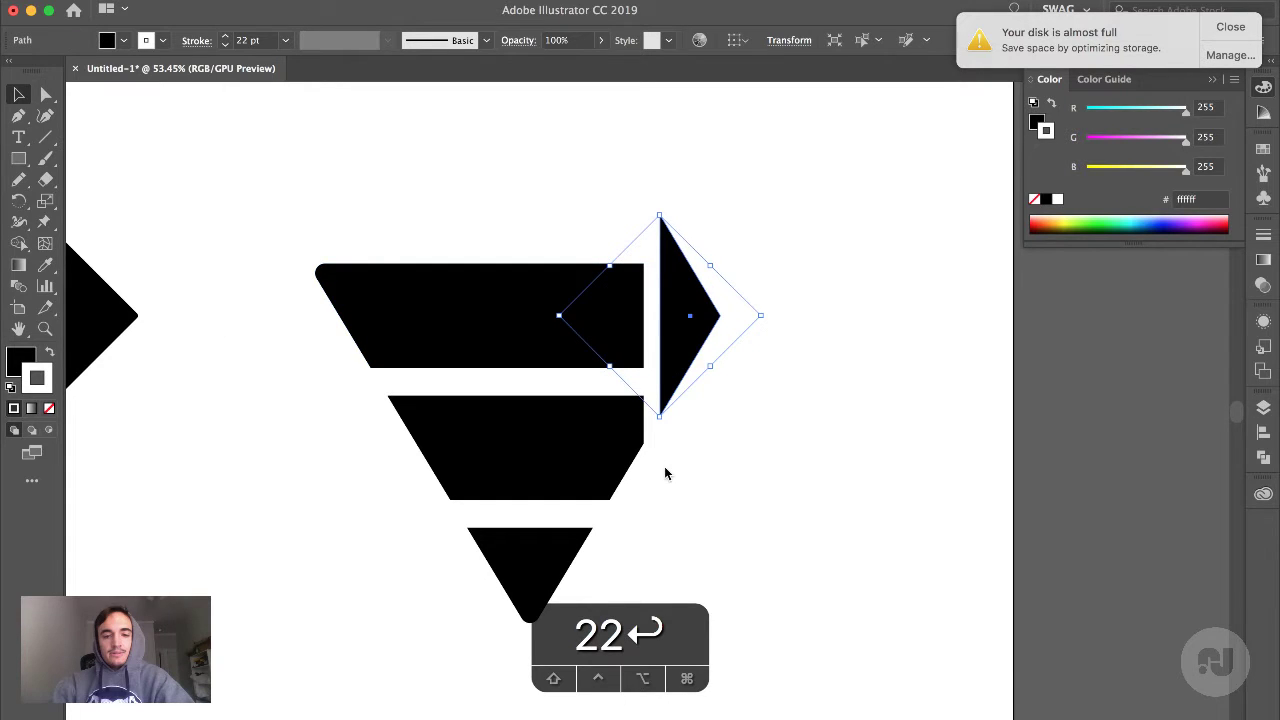
pyautogui.click(666, 473)
pyautogui.scroll(-5, 710, 482)
pyautogui.scroll(-2, 710, 482)
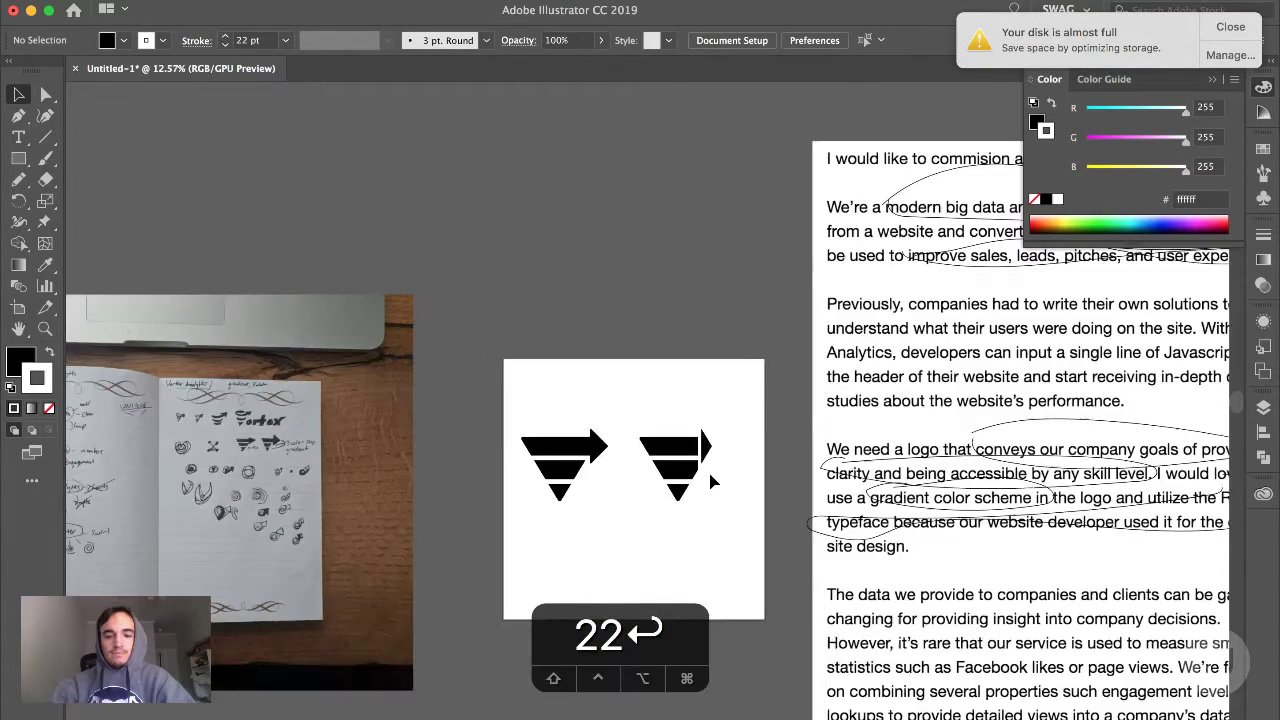
pyautogui.scroll(-2, 710, 482)
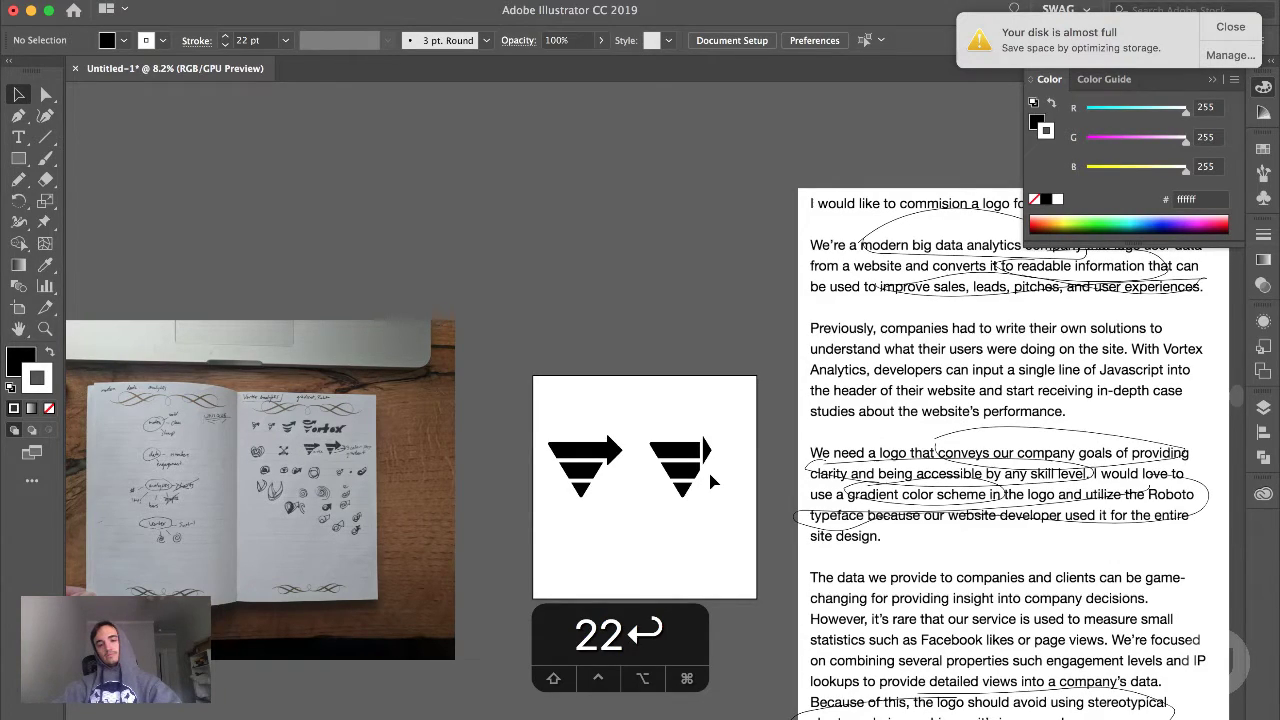
pyautogui.scroll(3, 710, 482)
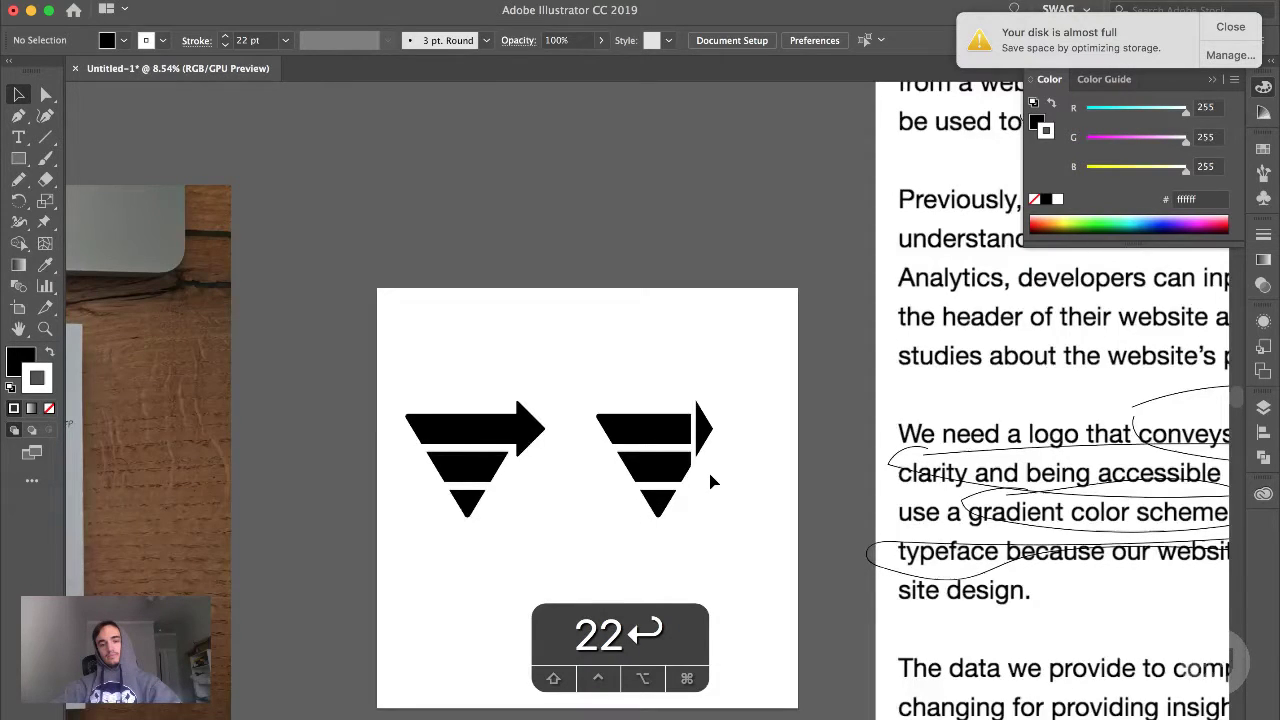
# Set the separated arrowhead's white stroke weight to 21 pt
pyautogui.scroll(10, 710, 482)
pyautogui.press('a')
pyautogui.click(635, 375)
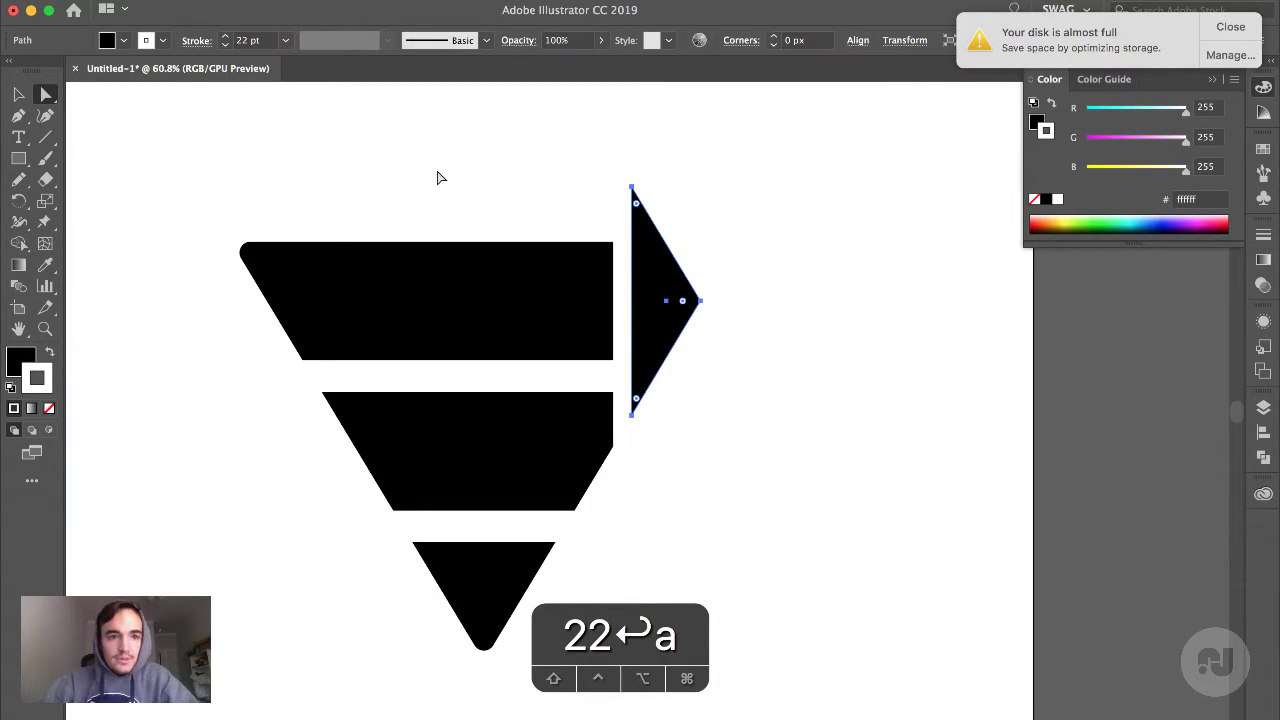
pyautogui.click(247, 40)
pyautogui.write('21')
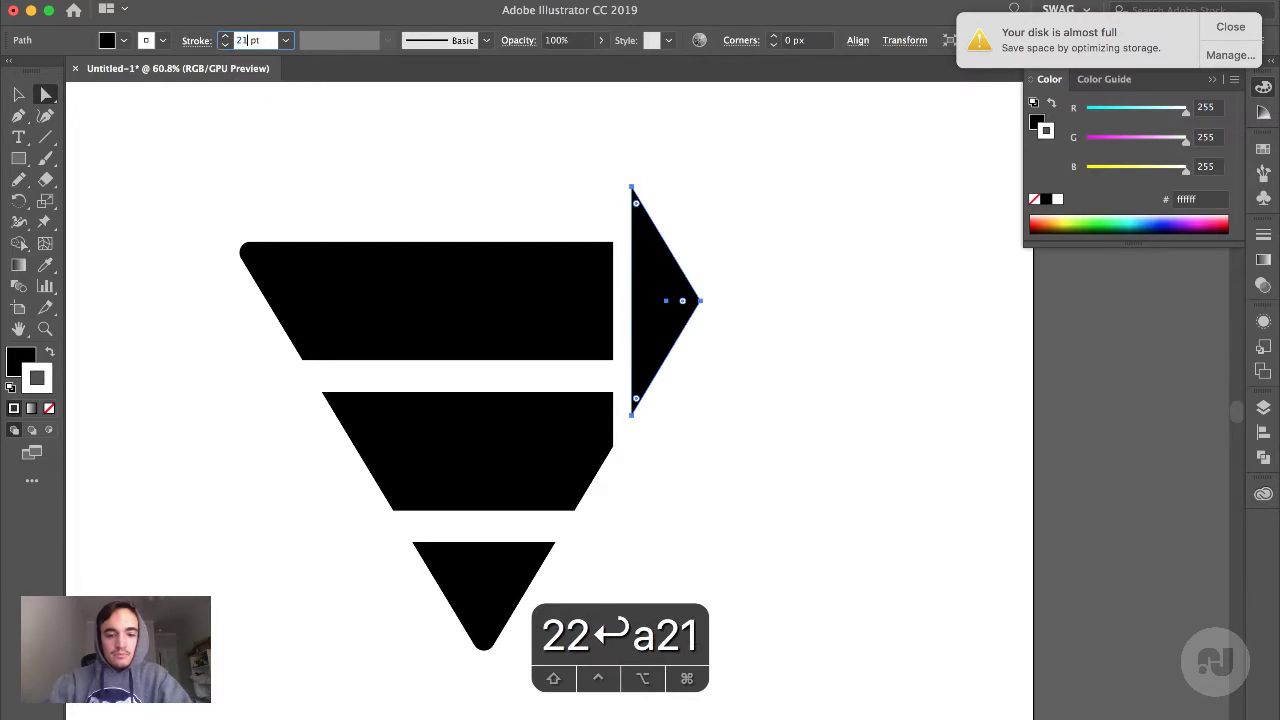
pyautogui.press('Return')
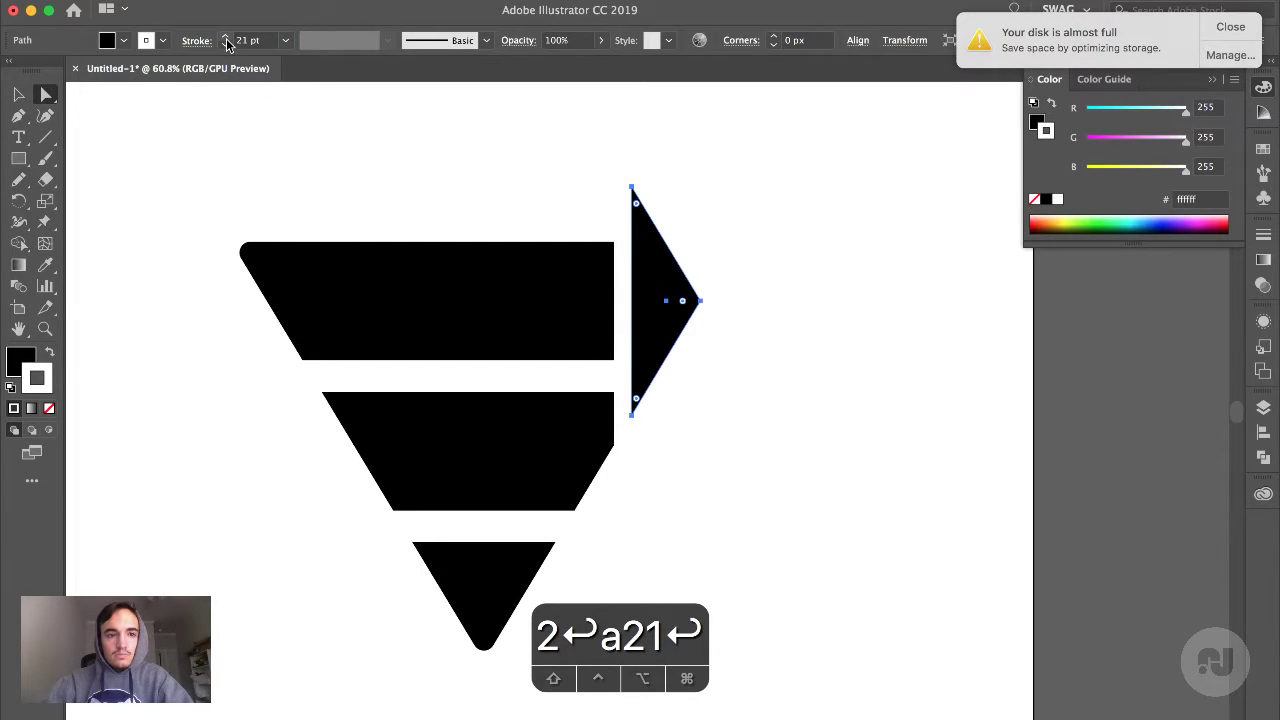
# Widen the gap beside the arrowhead by setting its white stroke to 31 pt and raising it to 35 pt
pyautogui.press('Left')
pyautogui.press('BackSpace')
pyautogui.write('3')
pyautogui.press('Return')
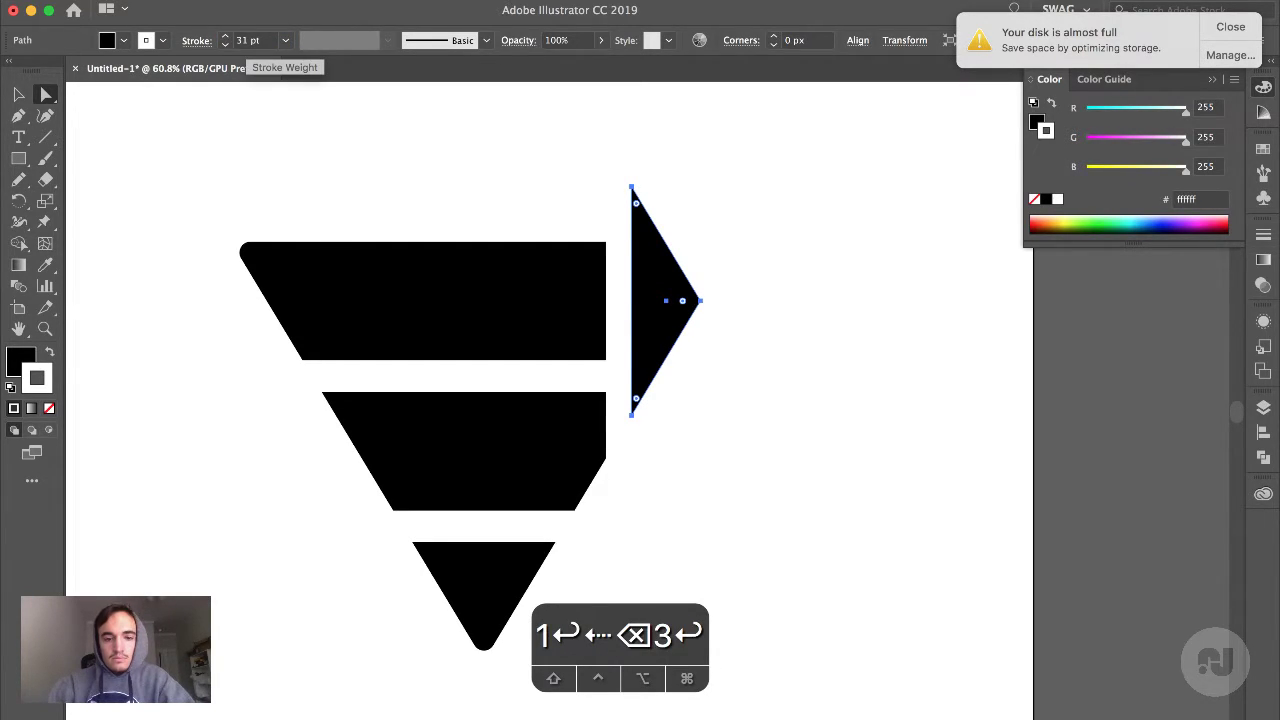
pyautogui.click(225, 36)
pyautogui.click(225, 36)
pyautogui.click(225, 36)
pyautogui.click(225, 36)
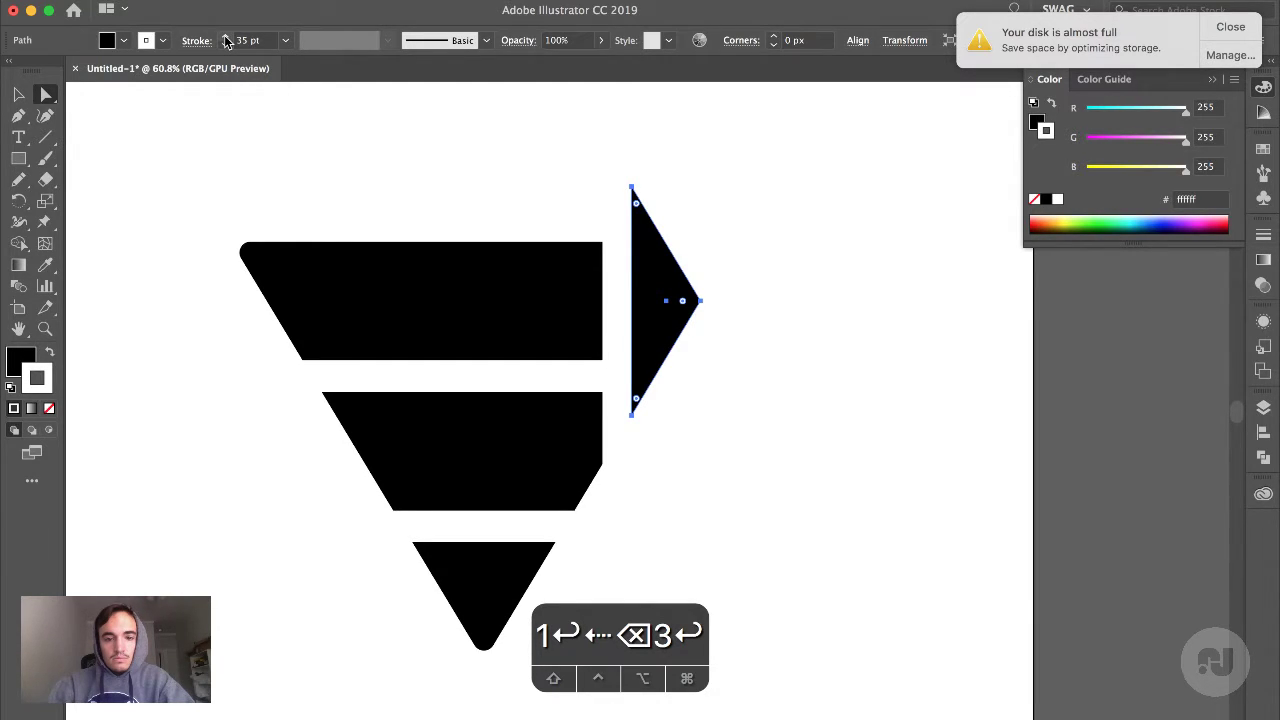
# Round the separated arrowhead's upper corner and its outer tip with a 2.11 px corner radius
pyautogui.press('v')
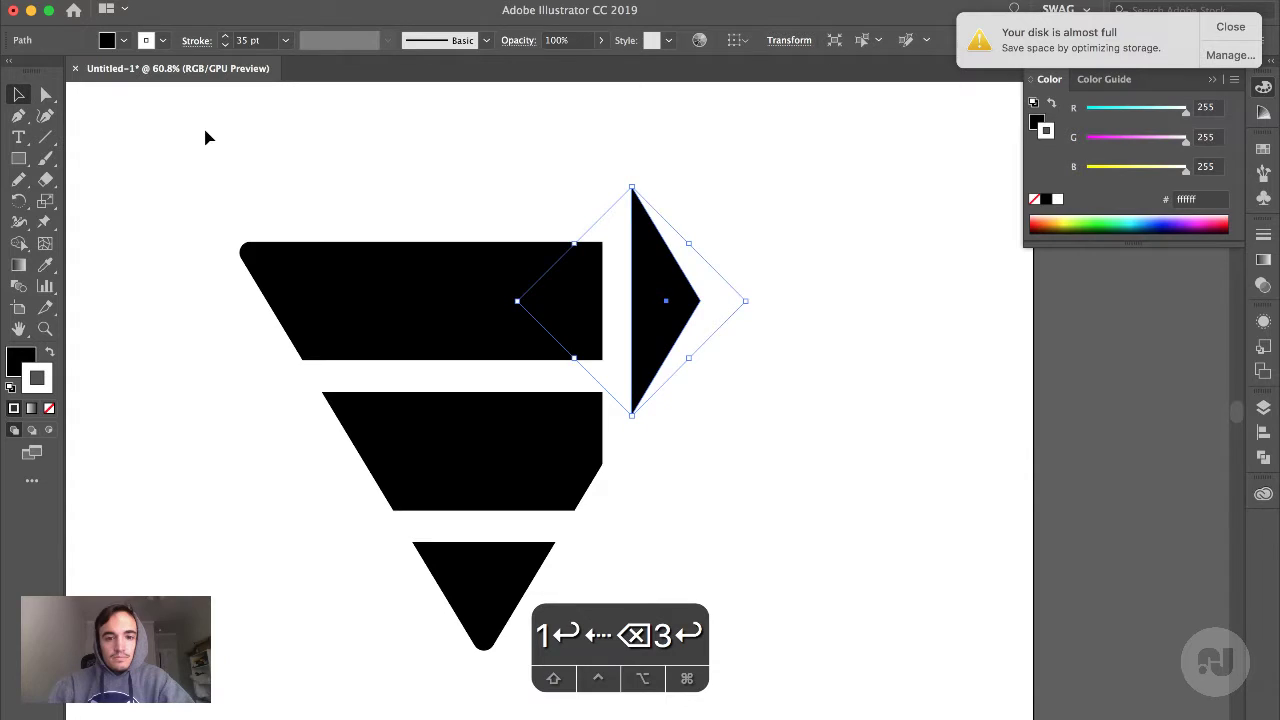
pyautogui.press('a')
pyautogui.click(631, 189)
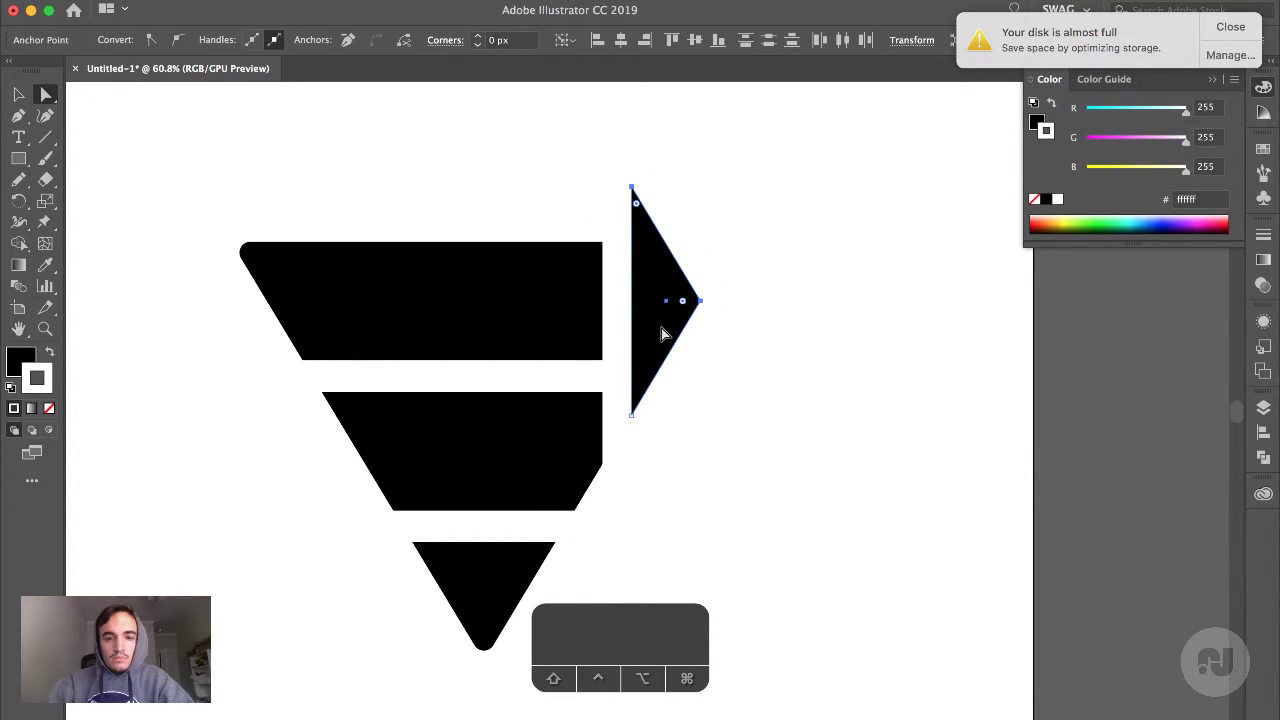
pyautogui.scroll(5, 662, 300)
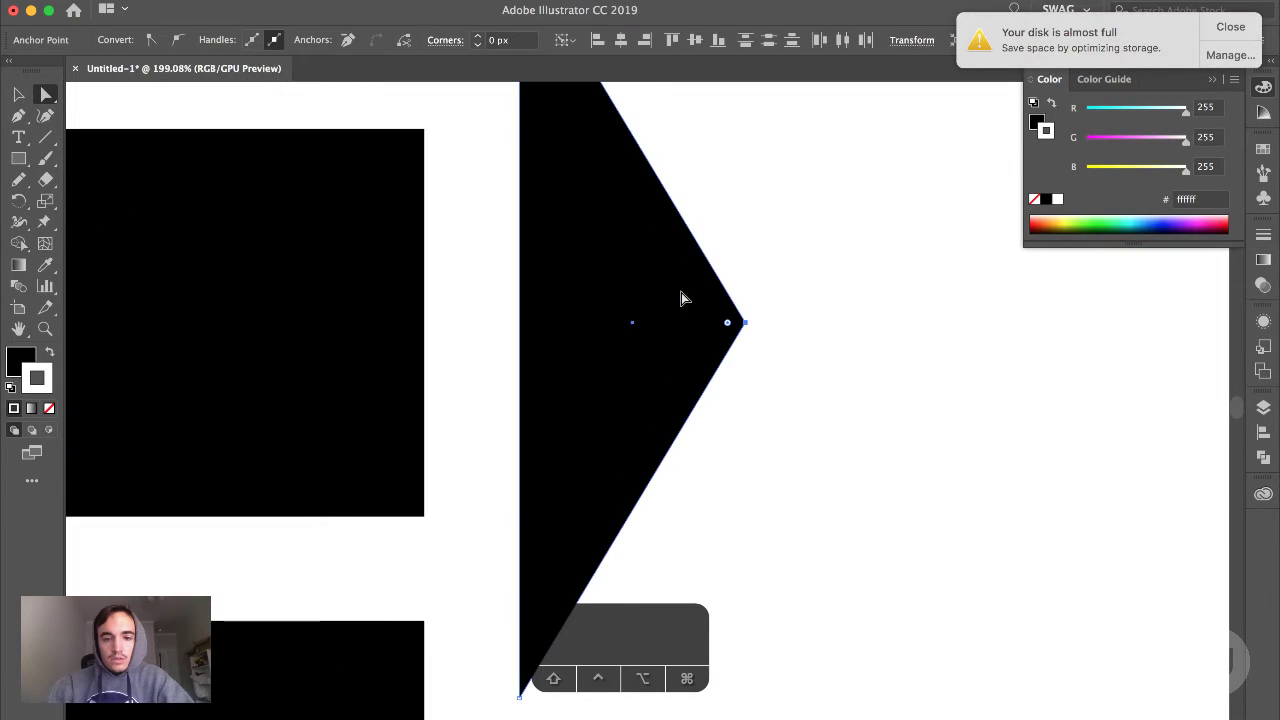
pyautogui.scroll(4, 680, 298)
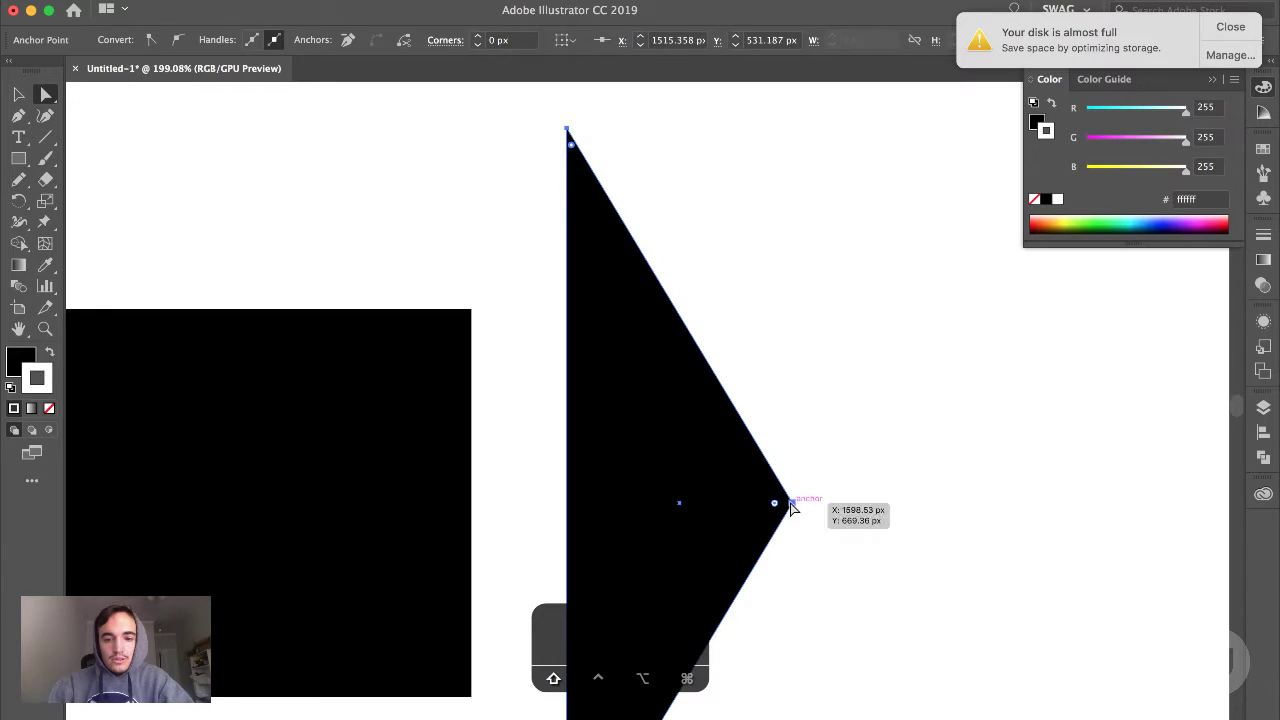
pyautogui.moveTo(776, 503); pyautogui.dragTo(783, 508)
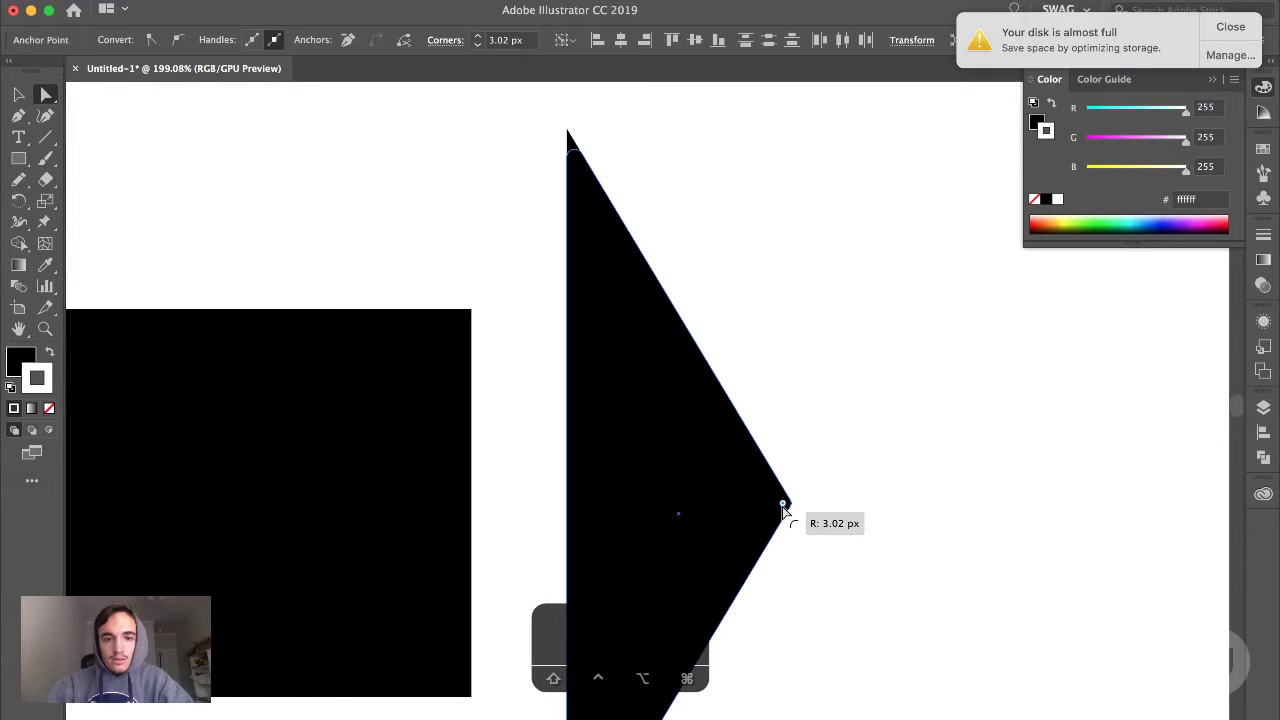
pyautogui.moveTo(783, 510); pyautogui.dragTo(786, 509)
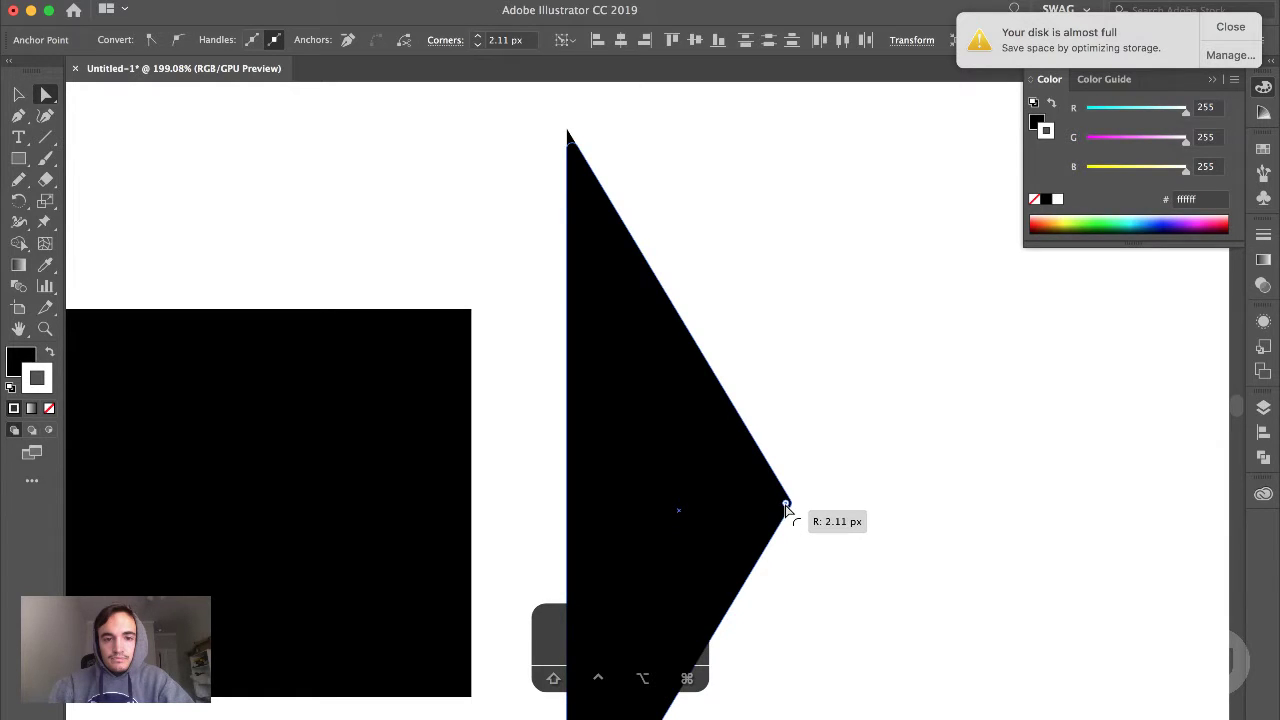
# Compare the rounded arrowhead variant with the original arrow mark and the sketchbook photo at several sizes
pyautogui.click(966, 400)
pyautogui.scroll(-2, 966, 400)
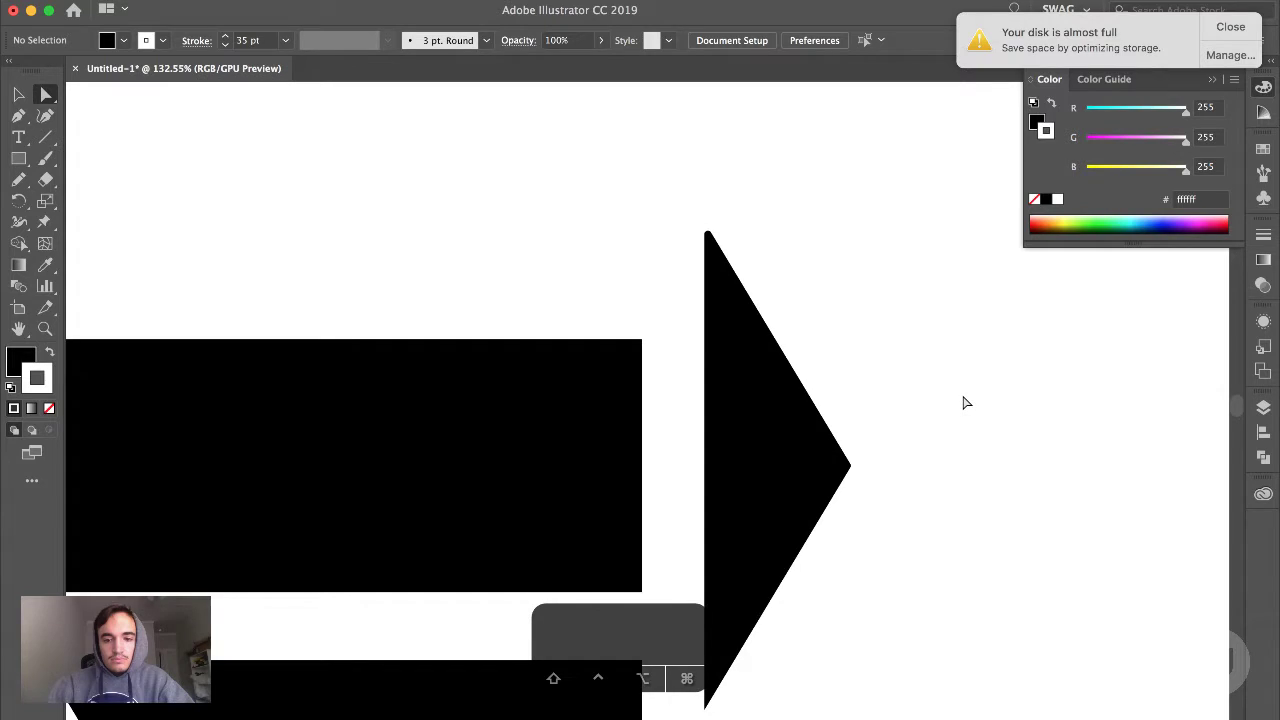
pyautogui.scroll(-6, 966, 403)
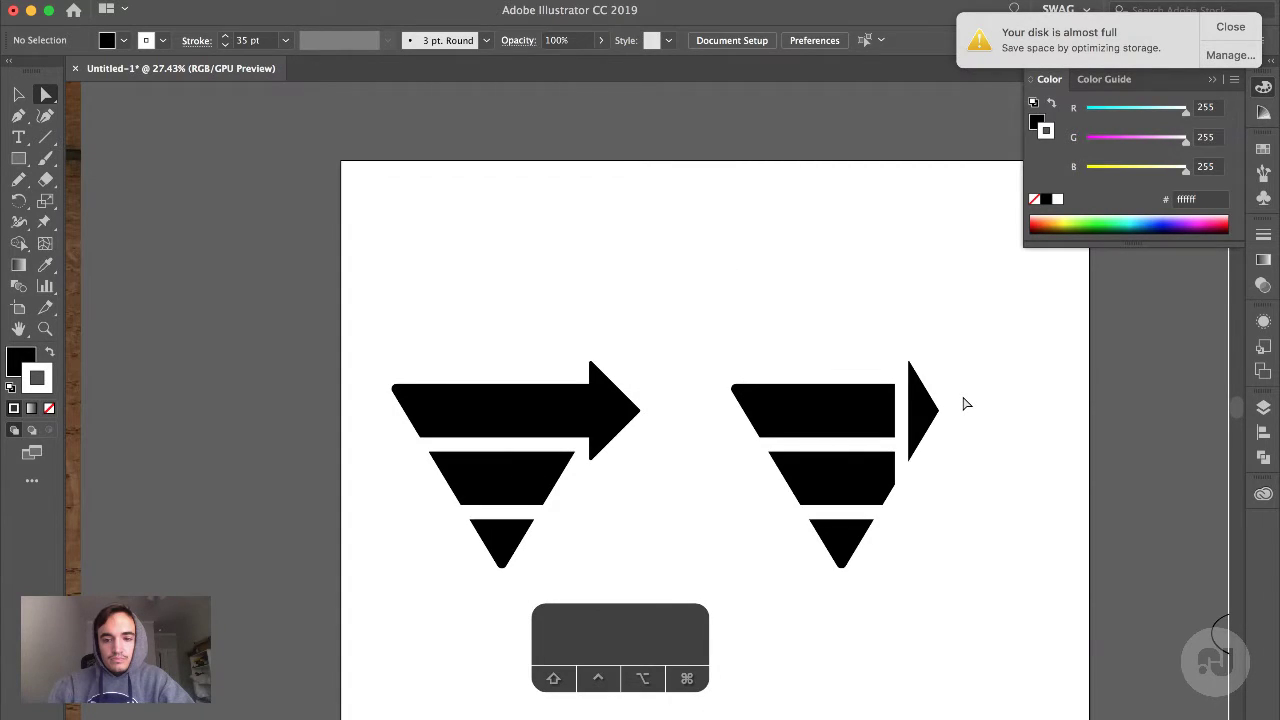
pyautogui.scroll(4, 966, 403)
pyautogui.press('a')
pyautogui.click(884, 438)
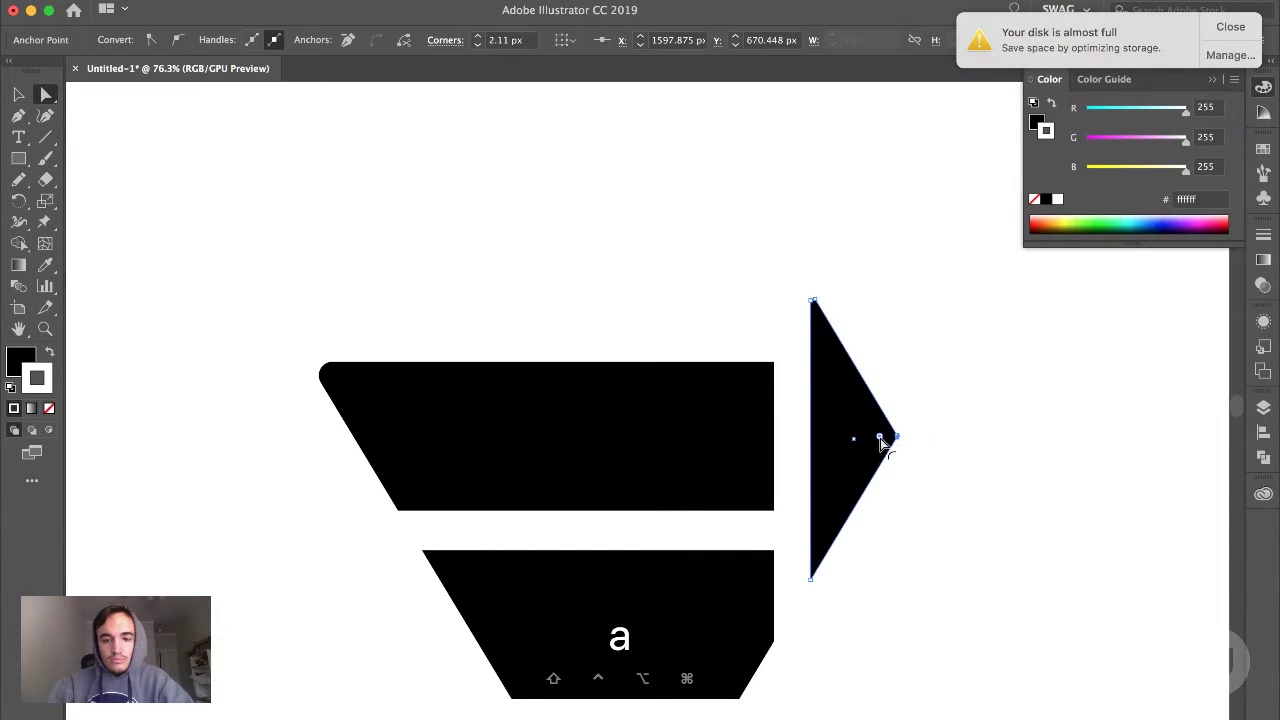
pyautogui.click(943, 471)
pyautogui.scroll(-4, 943, 471)
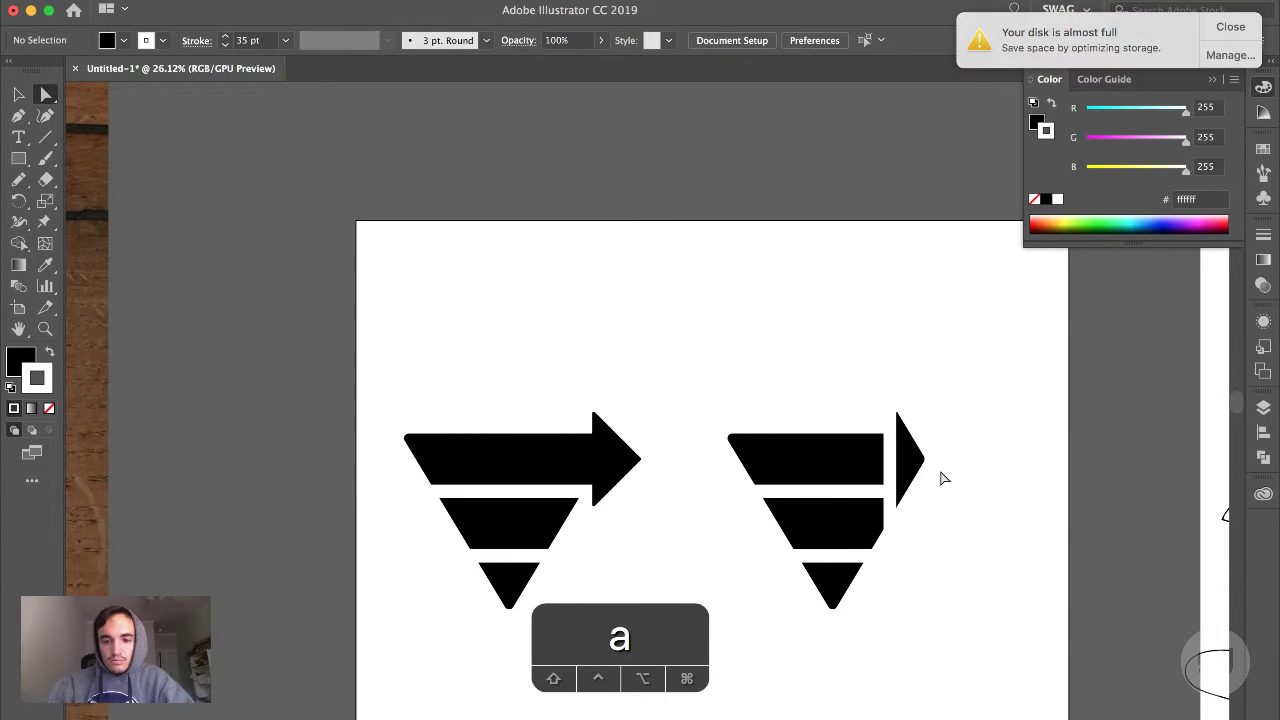
pyautogui.scroll(-2, 943, 478)
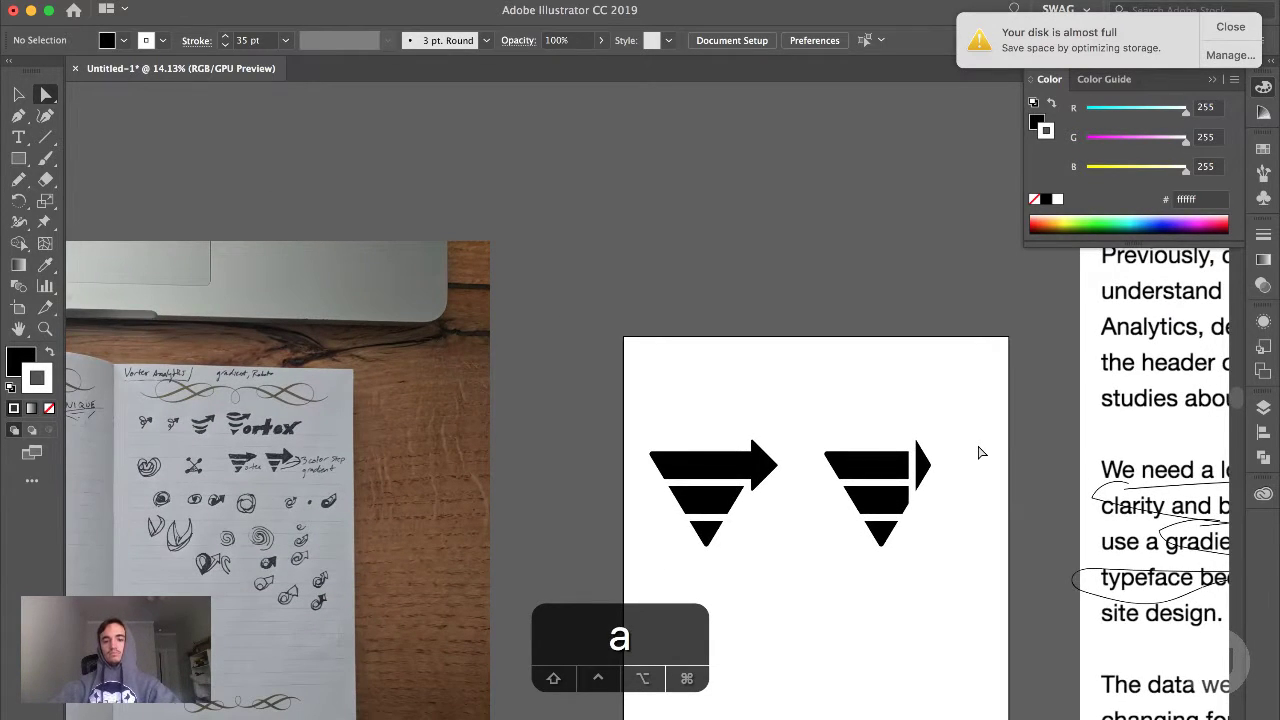
pyautogui.scroll(-2, 980, 453)
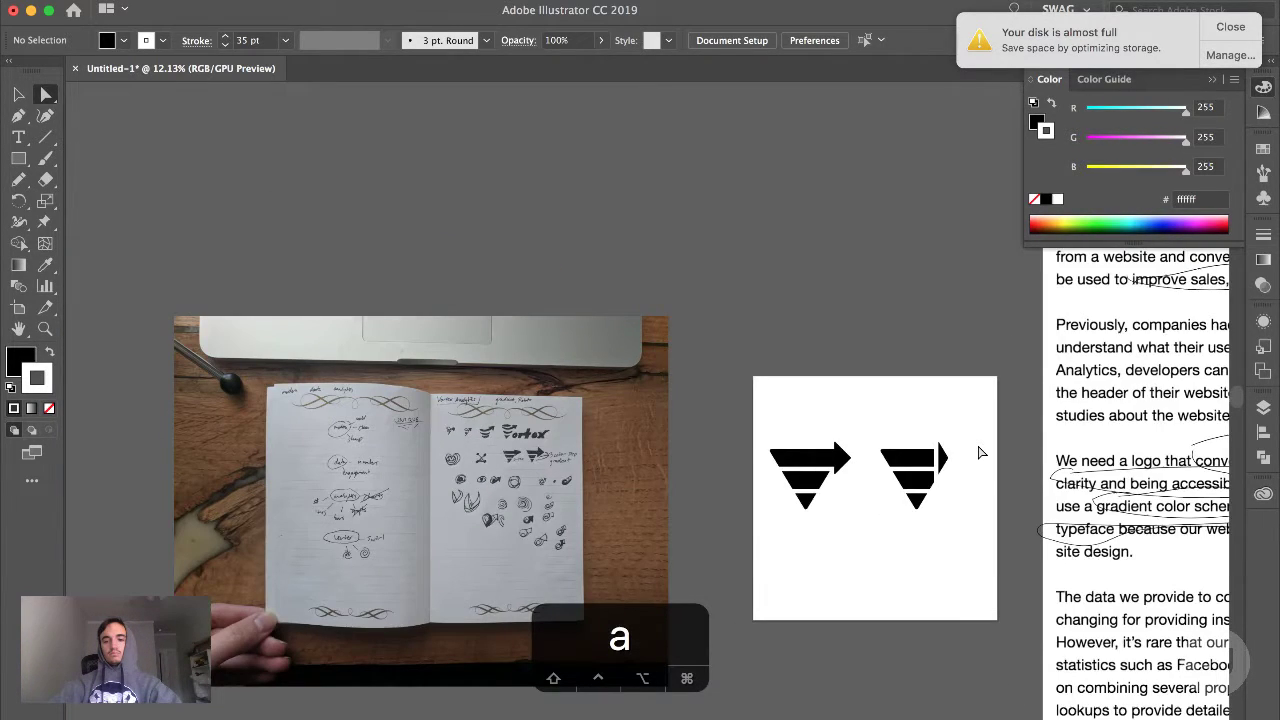
# Undo the separated arrowhead's corner rounding and its last stroke weight increases, back to 33 pt
pyautogui.scroll(4, 980, 453)
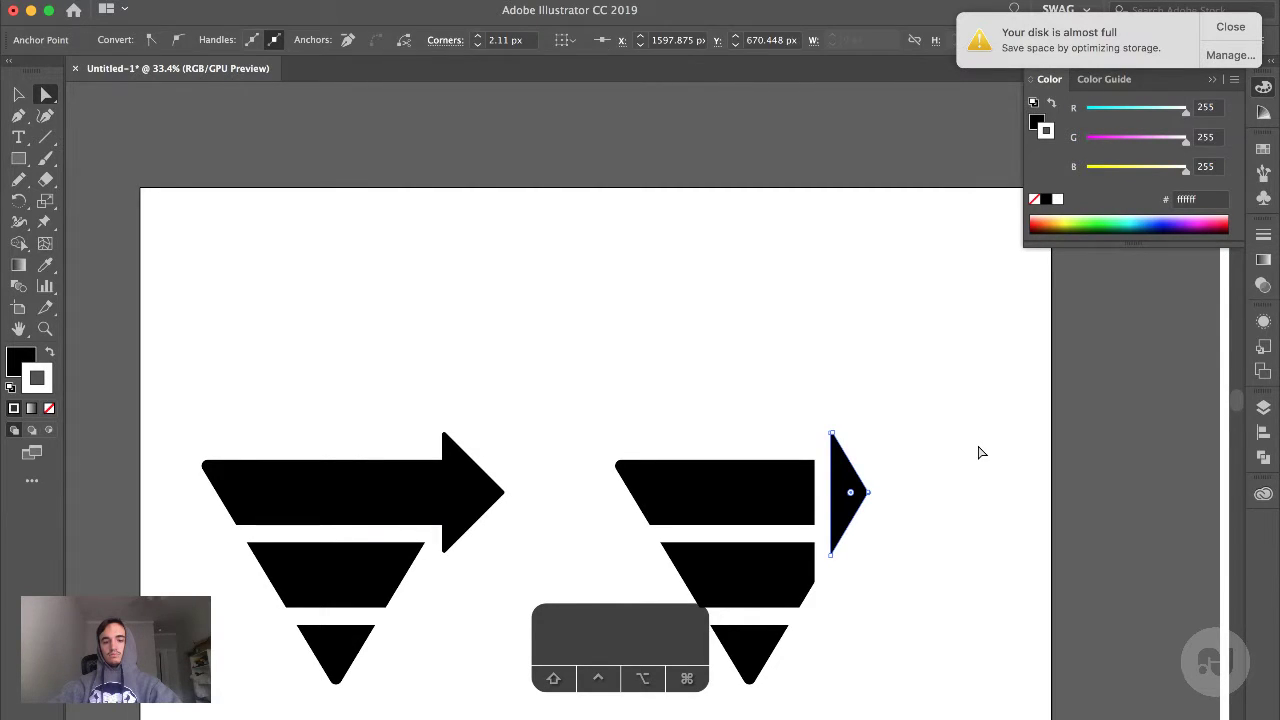
pyautogui.click(980, 453)
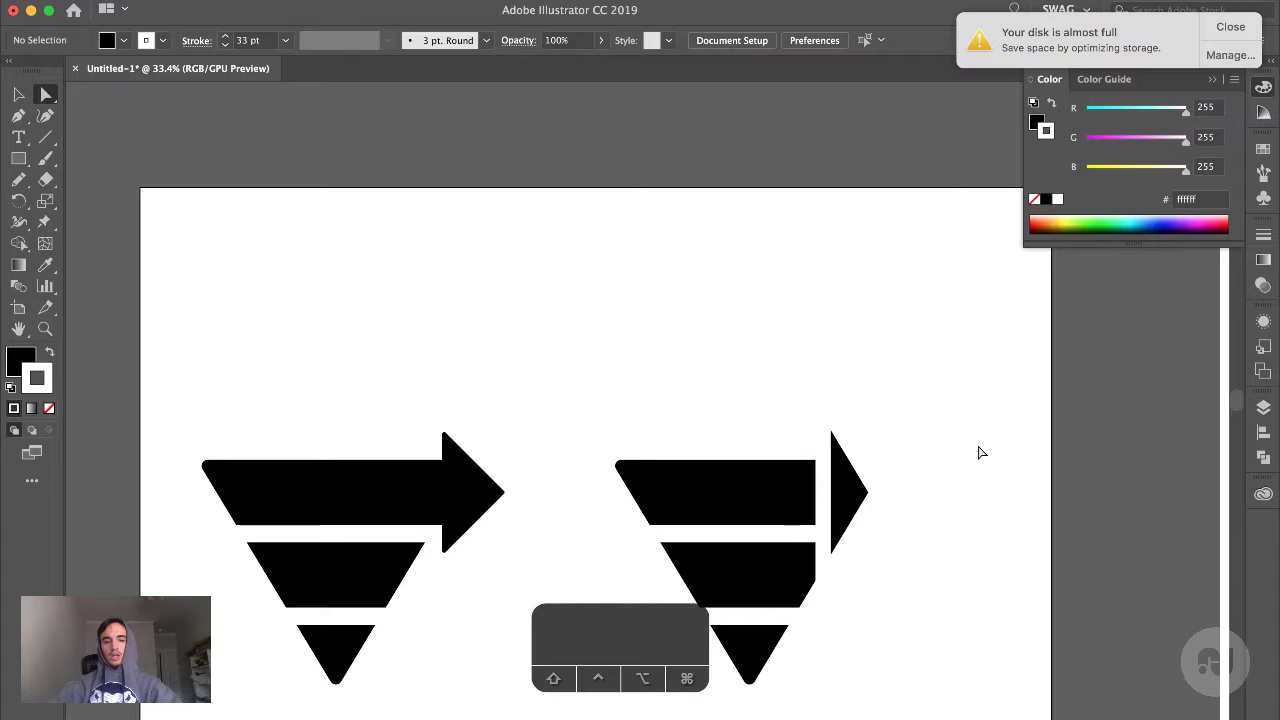
# Merge the original mark's top bar and arrowhead into one shape with the Shape Builder tool
pyautogui.scroll(5, 660, 345)
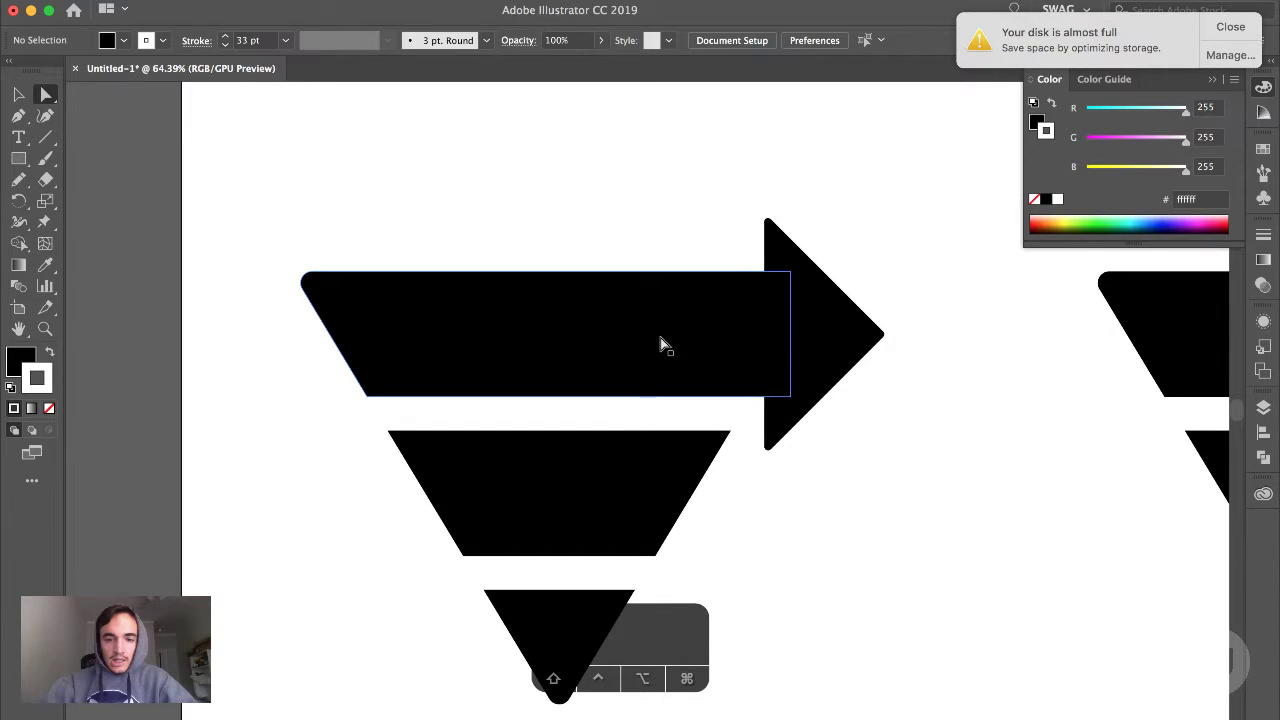
pyautogui.click(660, 345)
pyautogui.keyDown('shift'); pyautogui.click(823, 343); pyautogui.keyUp('shift')
pyautogui.hotkey('shift', 'm')
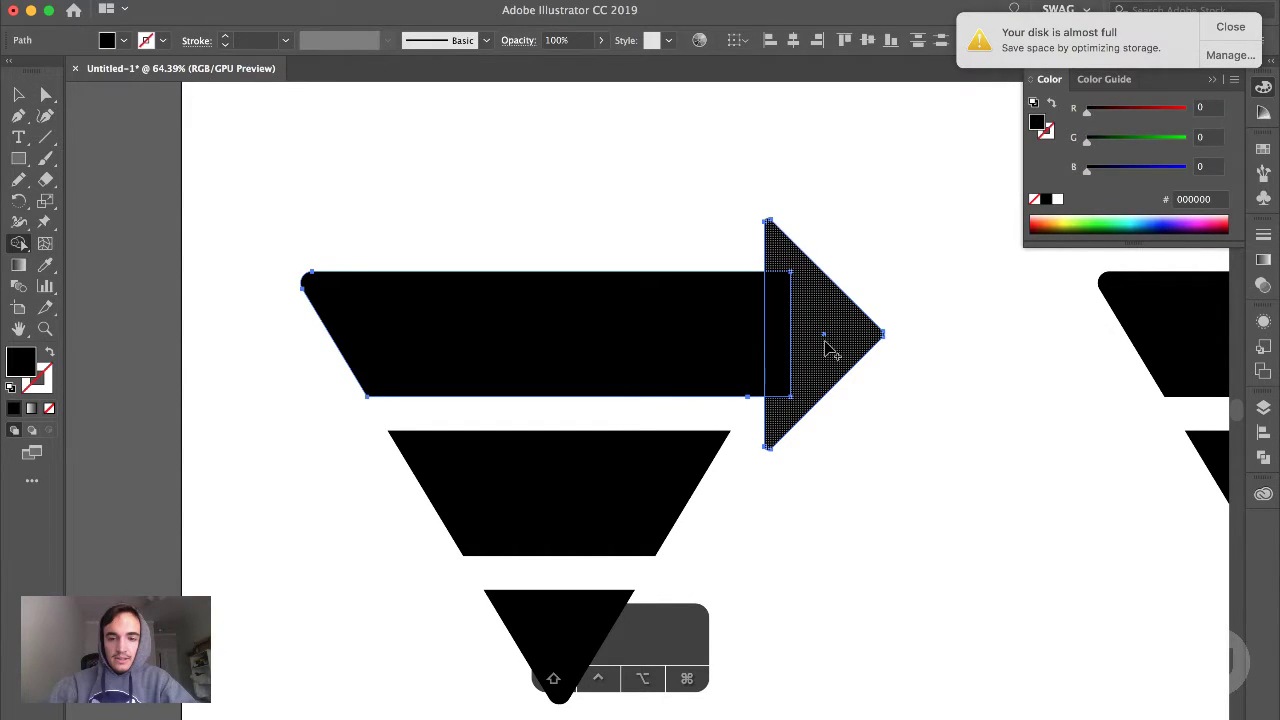
pyautogui.click(826, 347)
pyautogui.press('v')
pyautogui.click(874, 466)
pyautogui.scroll(-3, 874, 466)
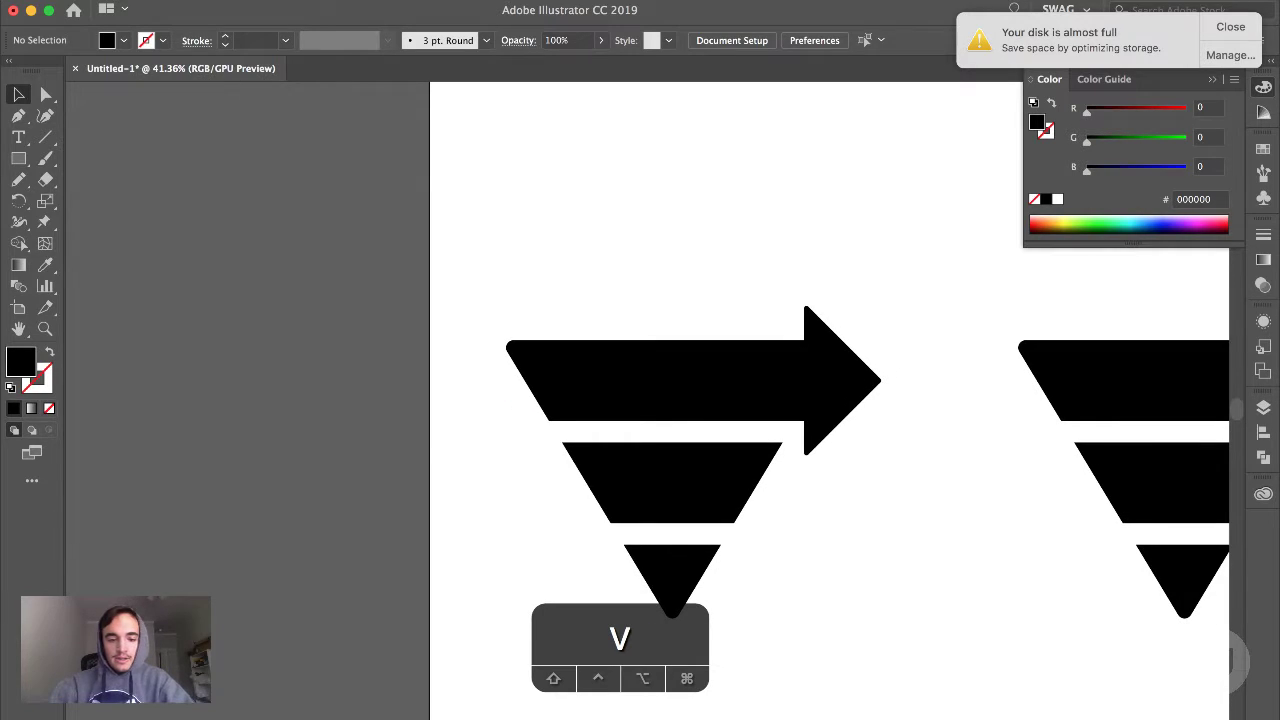
# Switch to the YouTube Music playlist in Chrome, change the playing track, and return to Illustrator
pyautogui.click(340, 712)
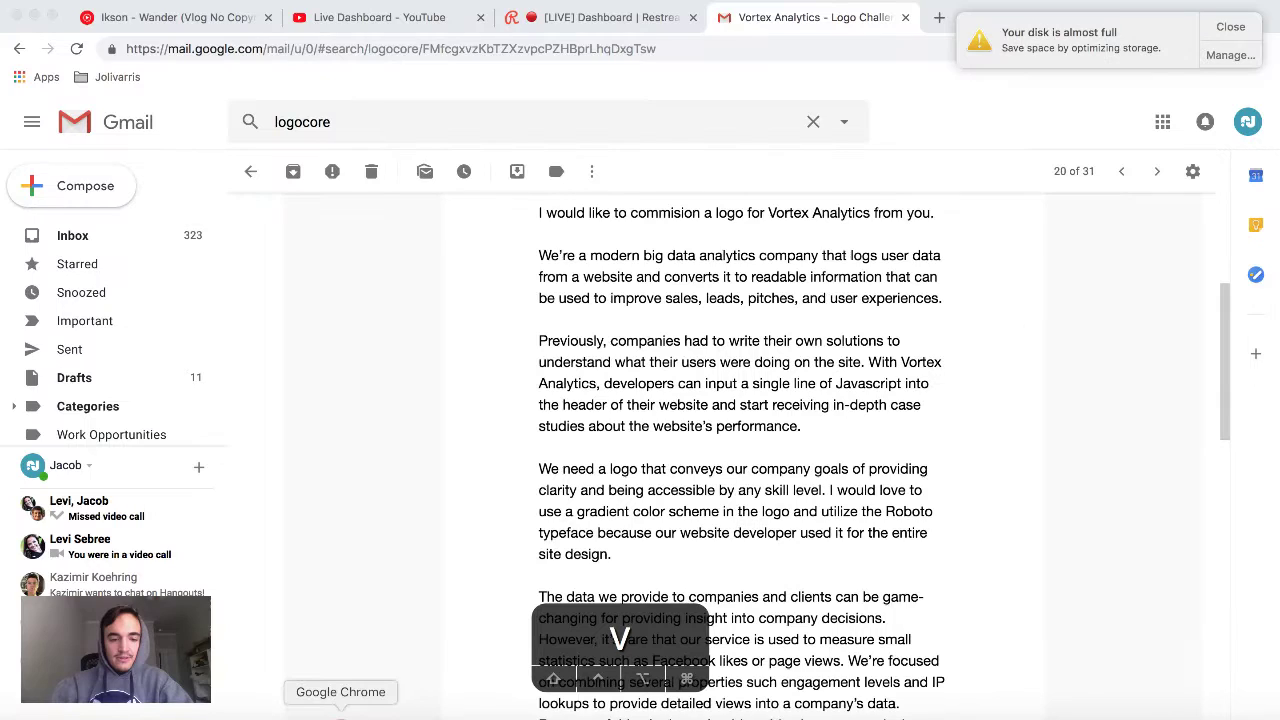
pyautogui.click(215, 24)
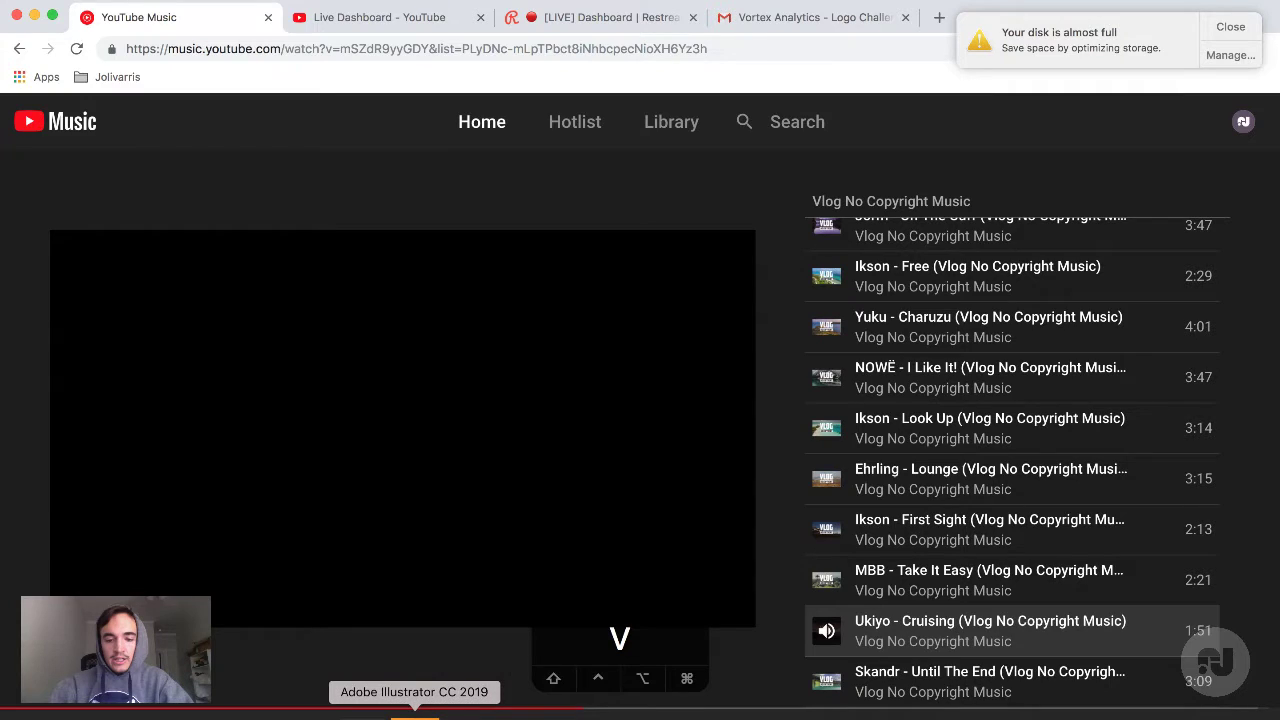
pyautogui.click(416, 714)
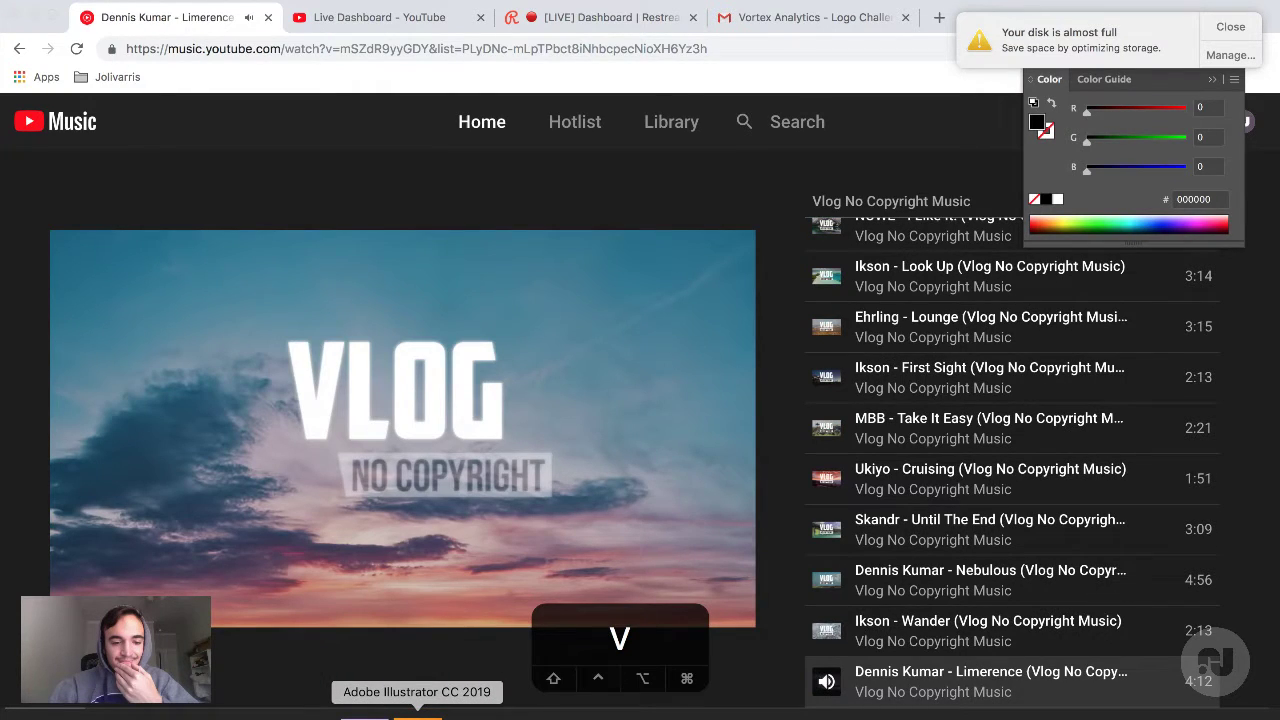
# Switch to Chrome and search Google for "analytics company logo" in a new tab
pyautogui.hscroll(5, 1022, 390)
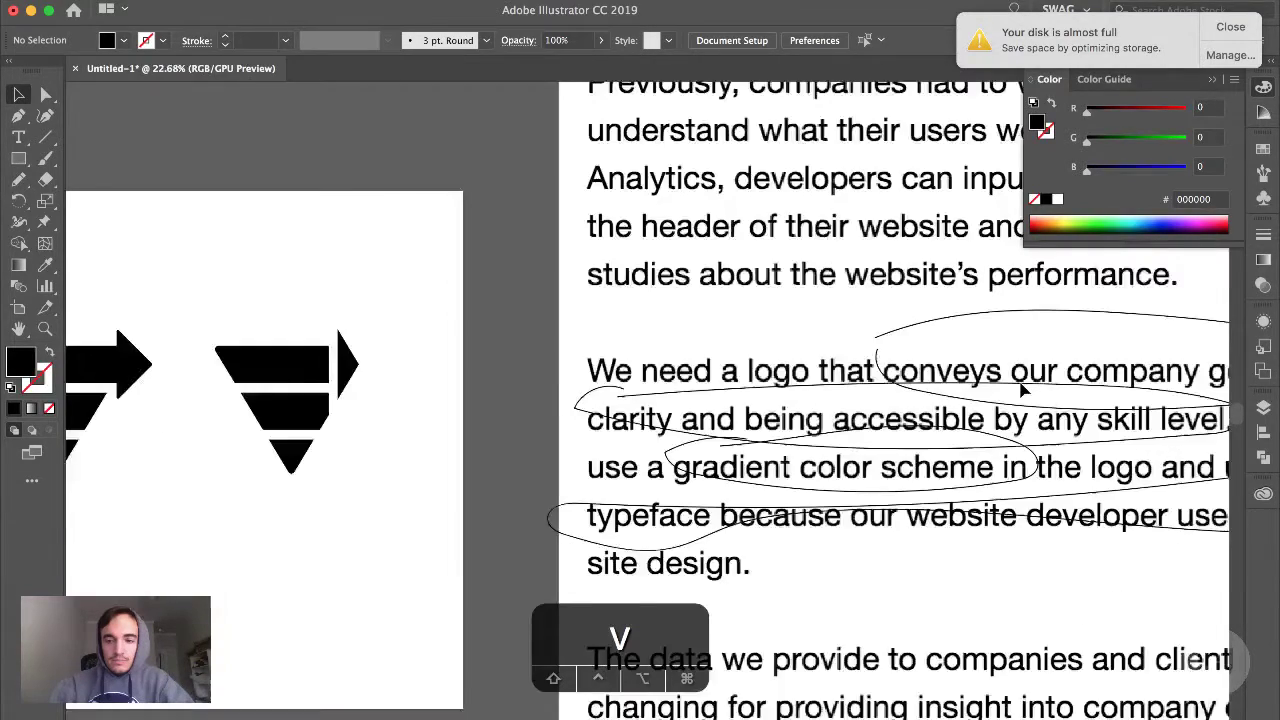
pyautogui.scroll(-3, 567, 485)
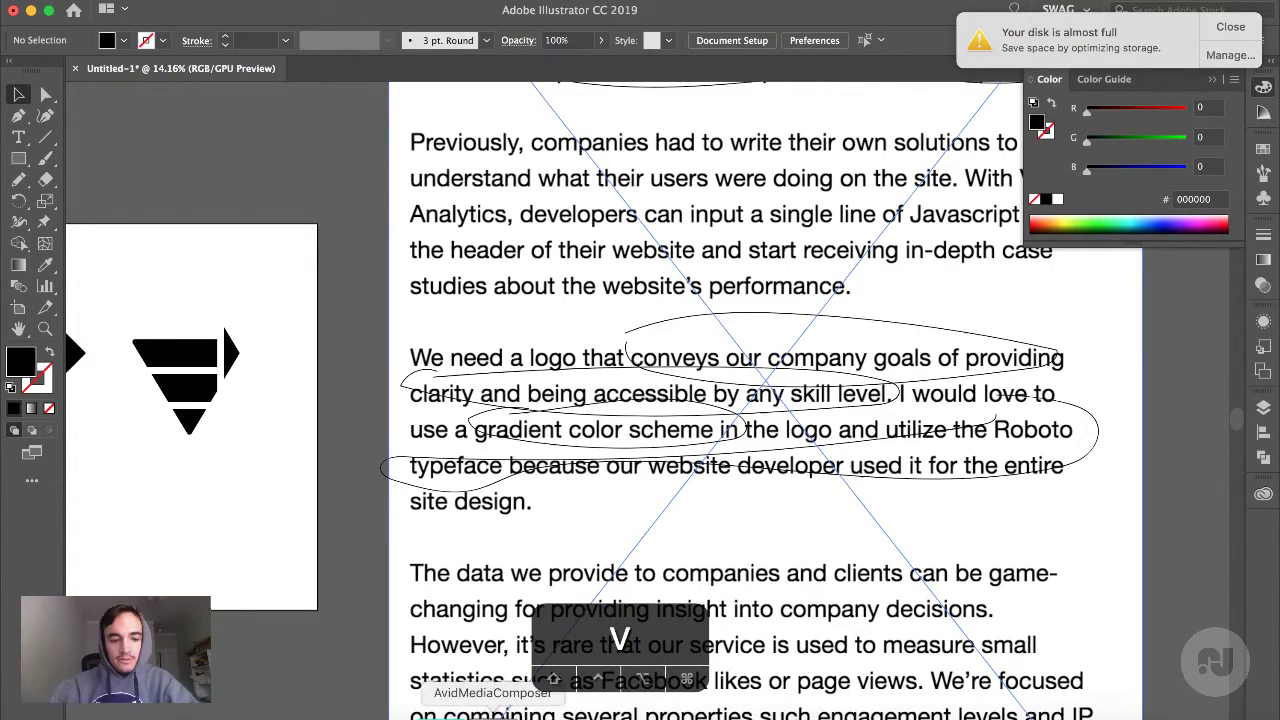
pyautogui.click(336, 712)
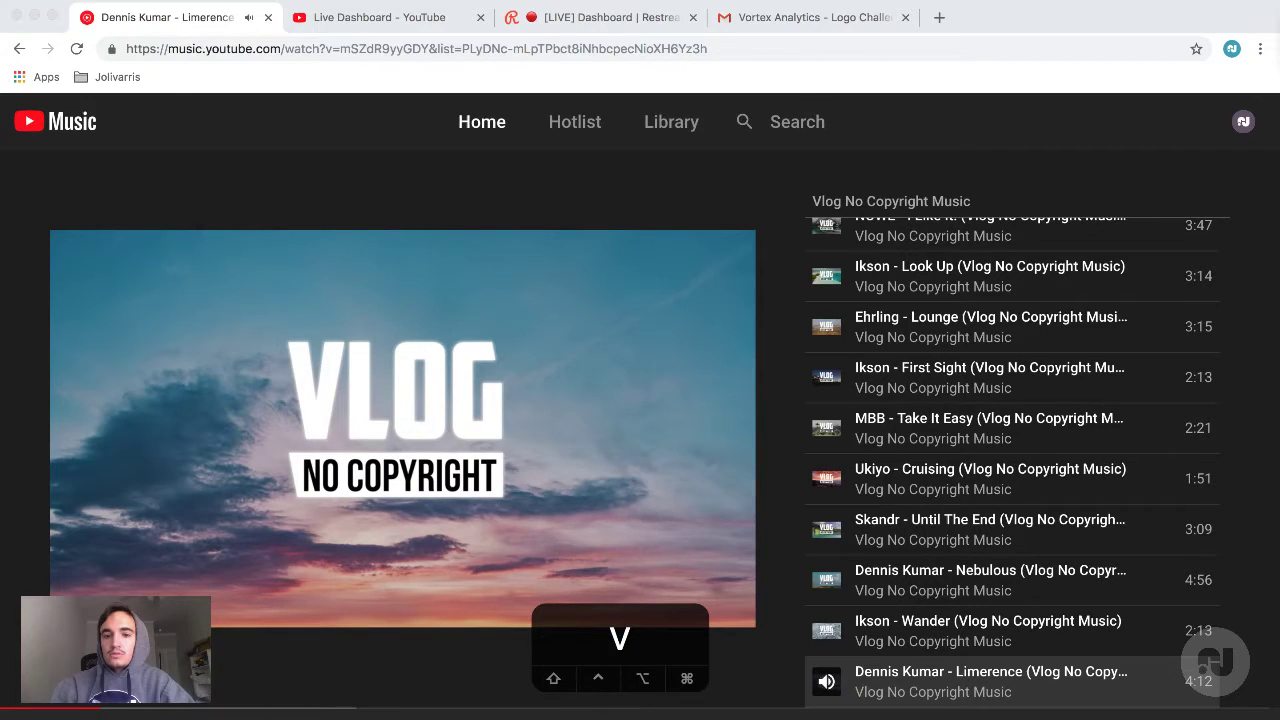
pyautogui.click(941, 17)
pyautogui.write('ana')
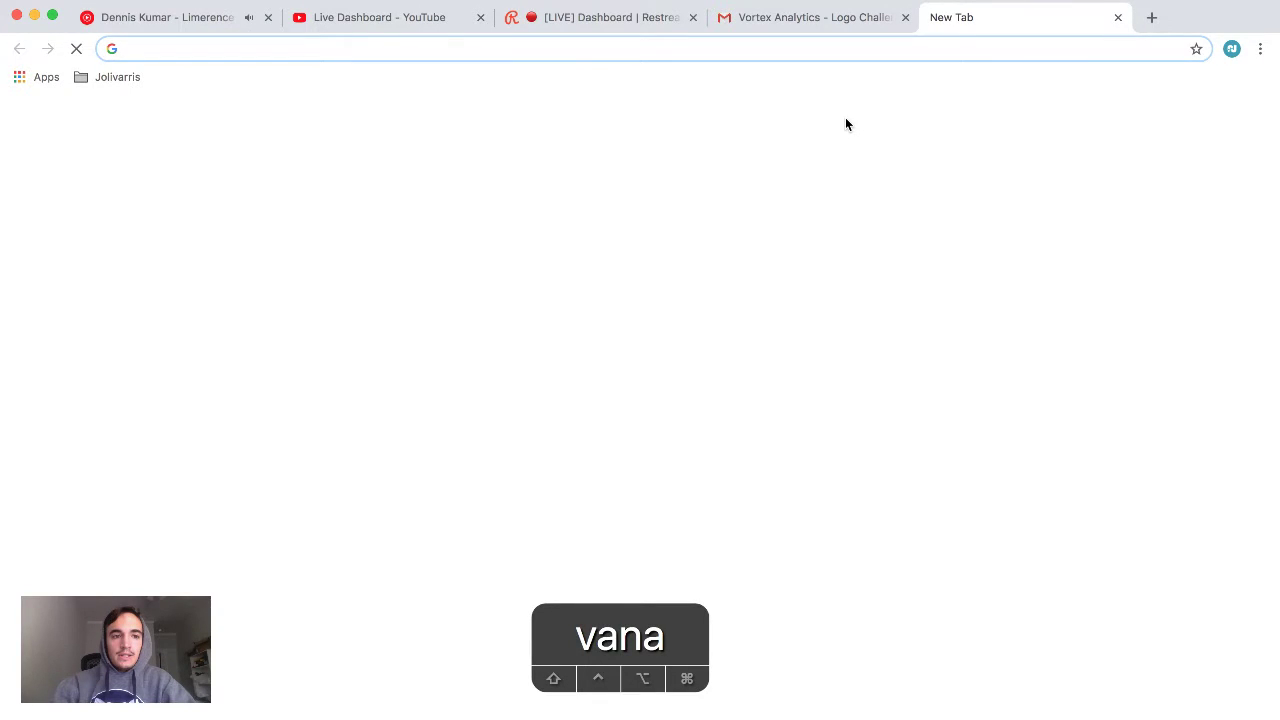
pyautogui.write('l')
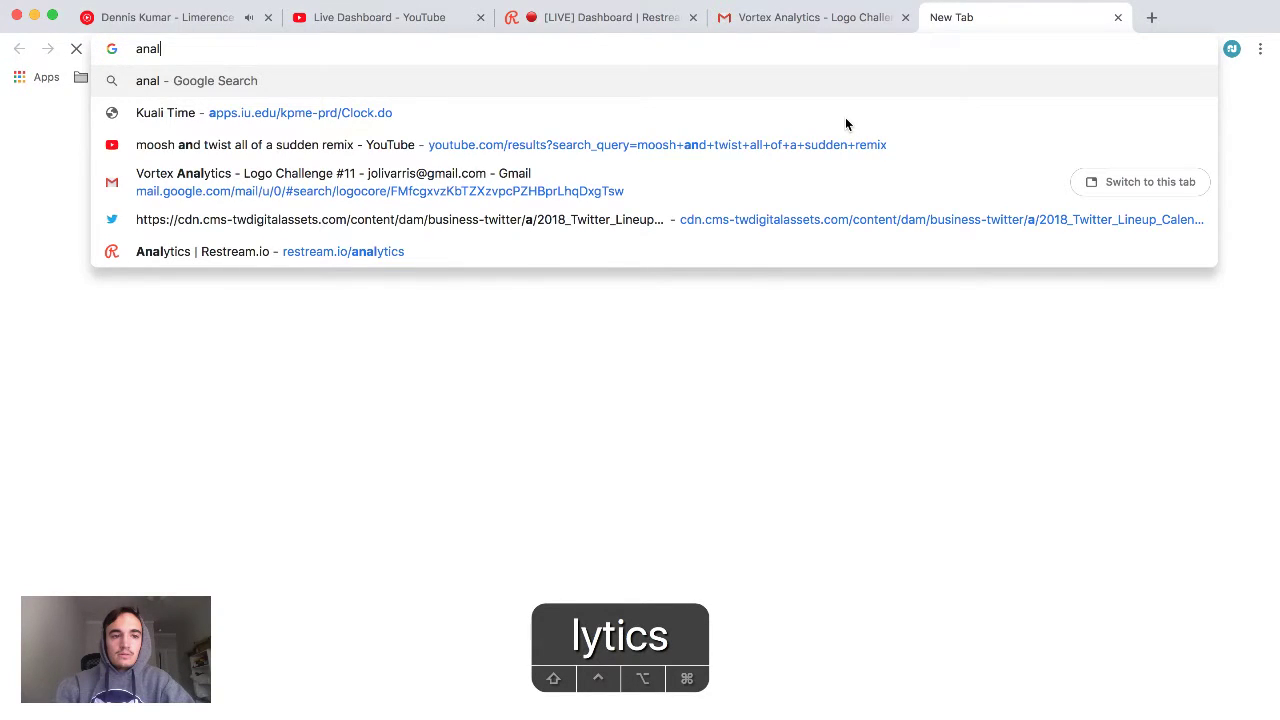
pyautogui.write('yticscomp')
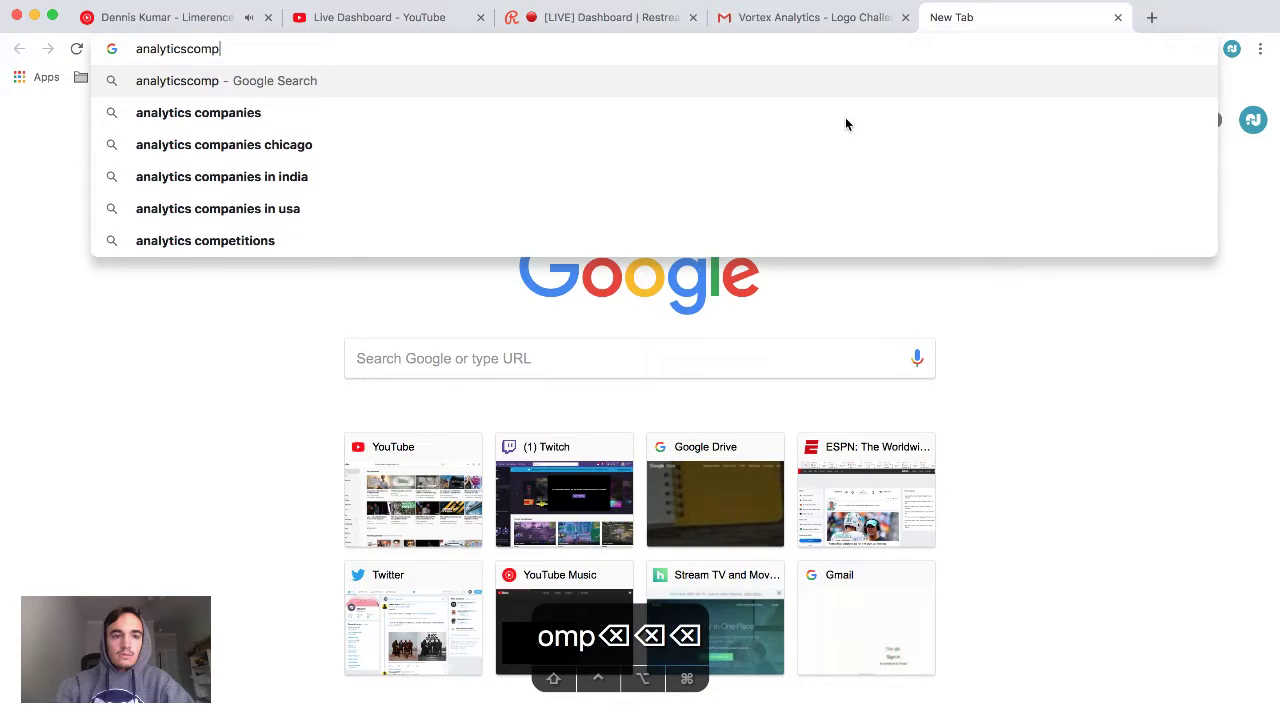
pyautogui.press('BackSpace')
pyautogui.press('BackSpace')
pyautogui.press('BackSpace')
pyautogui.press('BackSpace')
pyautogui.write('compan')
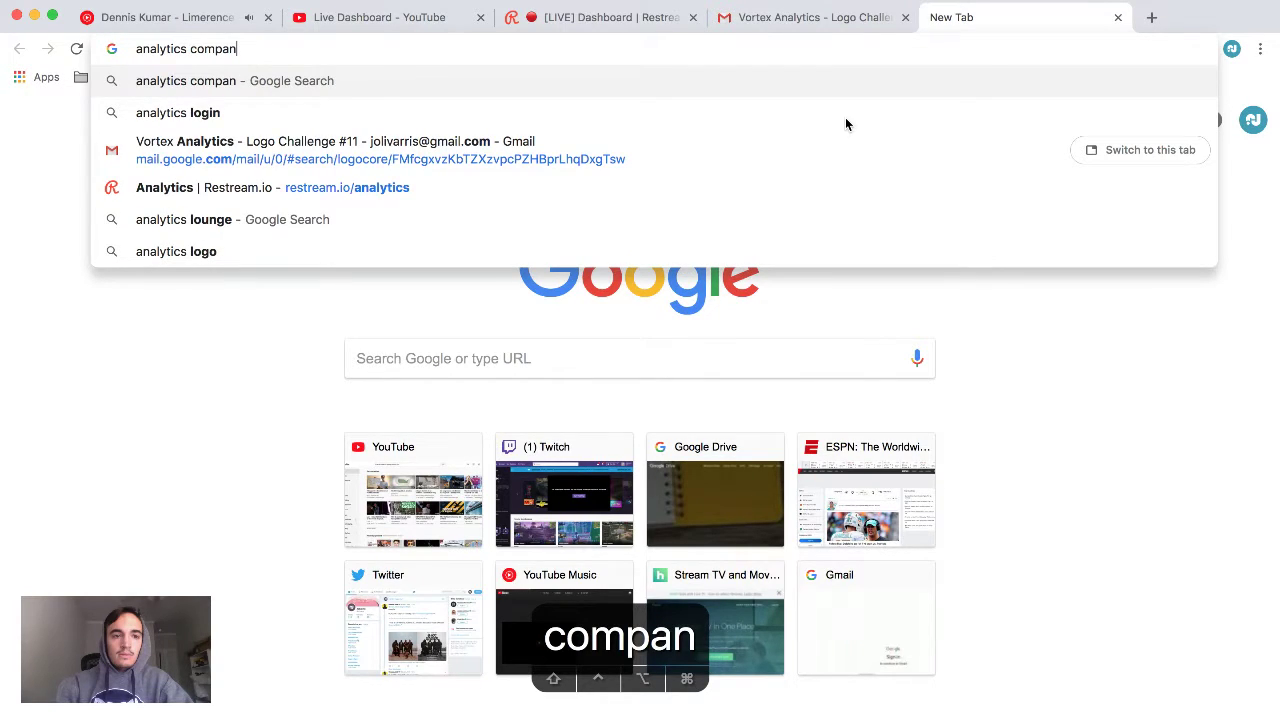
pyautogui.write('y logo')
pyautogui.press('Return')
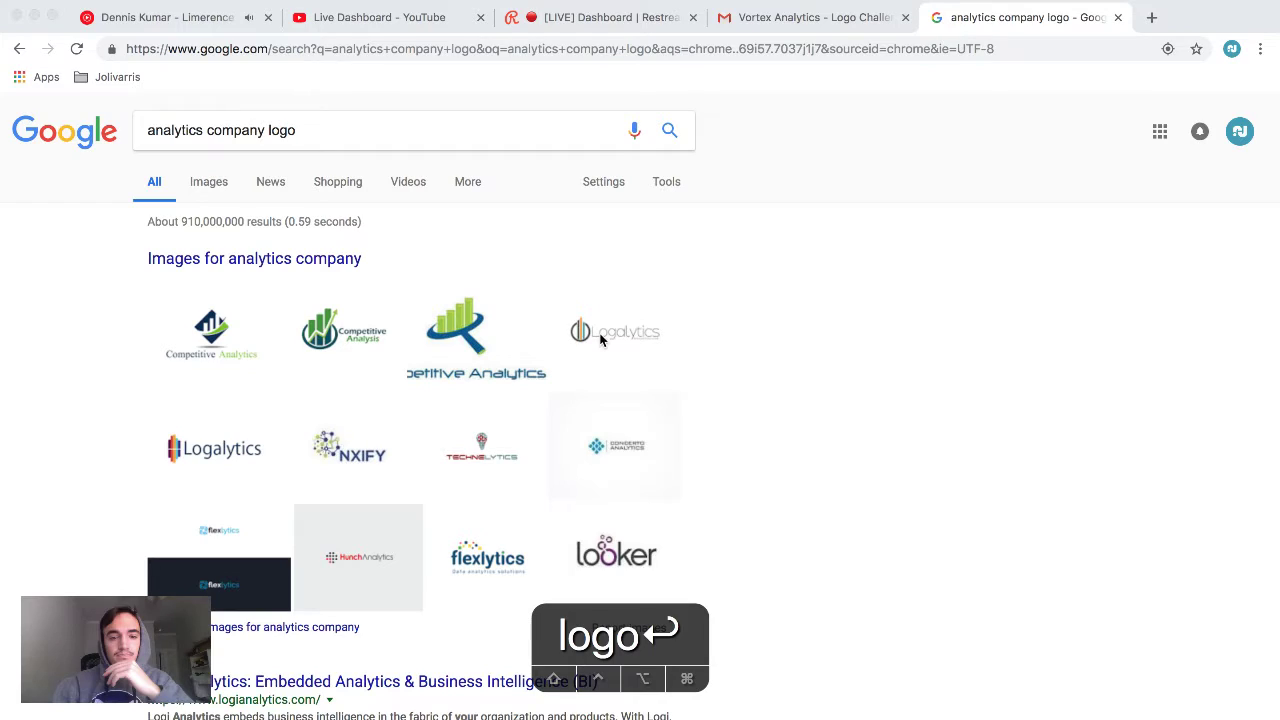
# Show the image results and examine how existing analytics company logos are designed
pyautogui.click(193, 188)
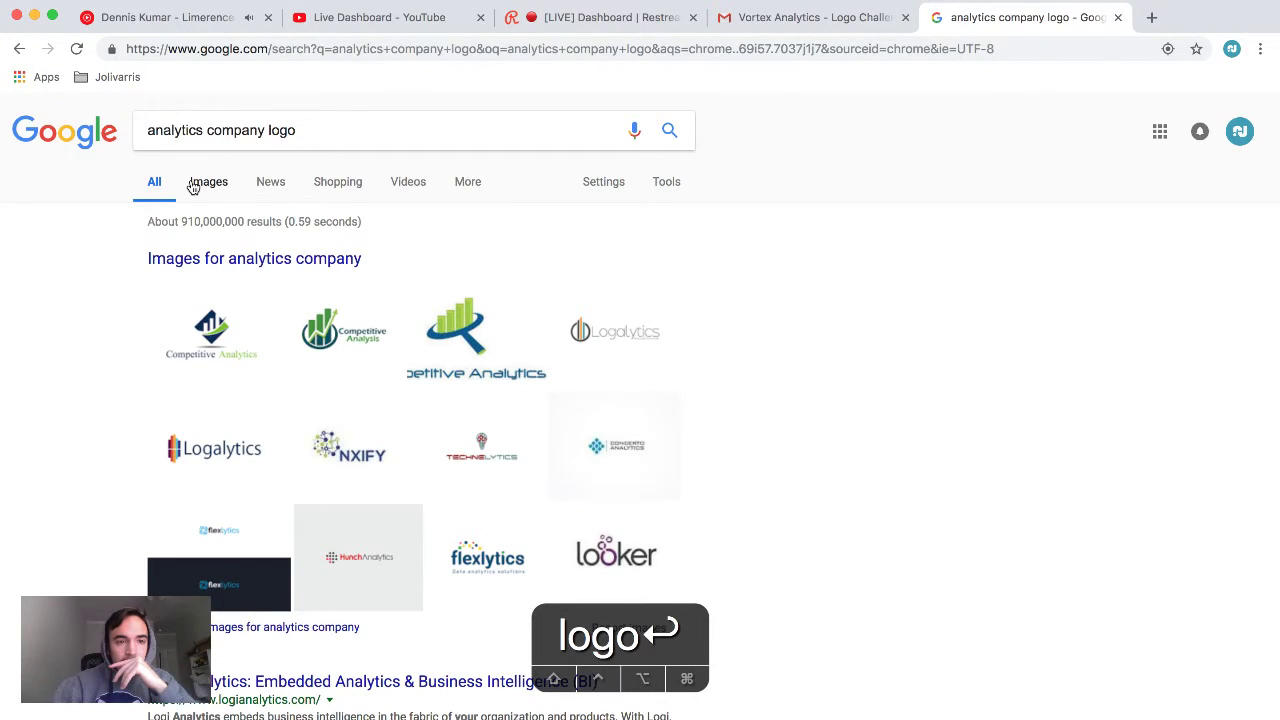
pyautogui.click(193, 188)
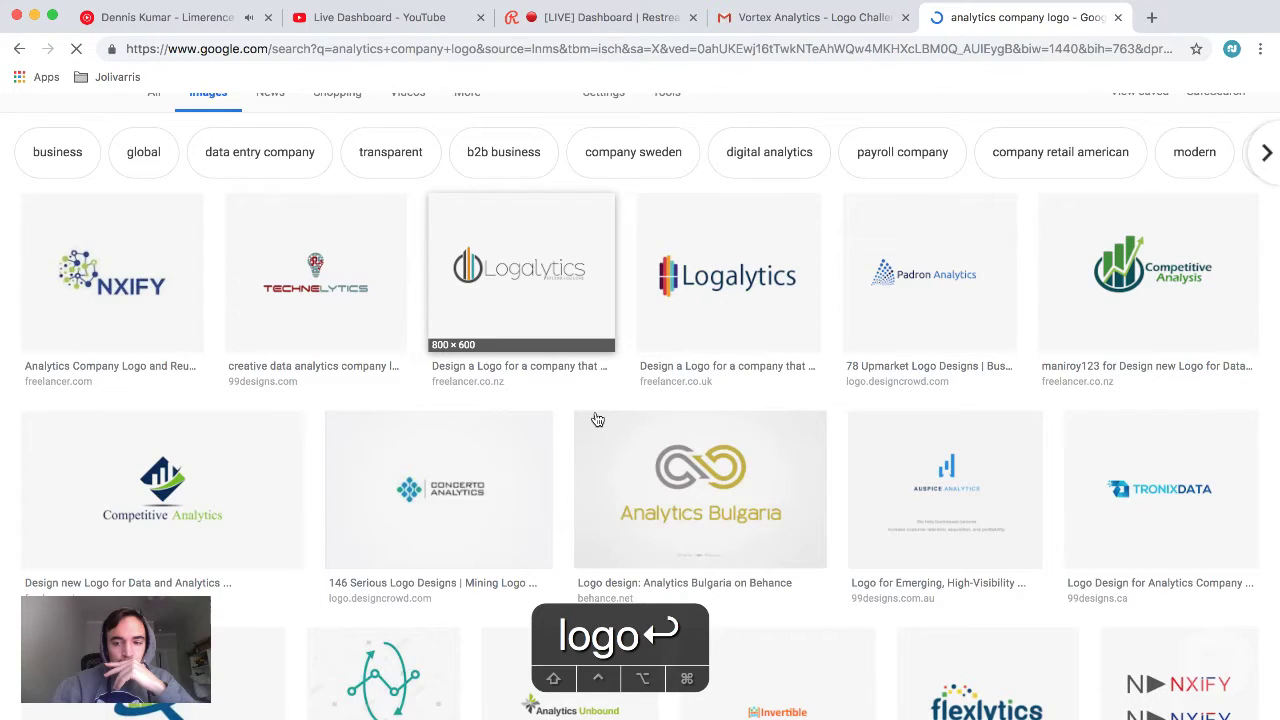
pyautogui.scroll(-3, 597, 420)
pyautogui.scroll(-5, 597, 420)
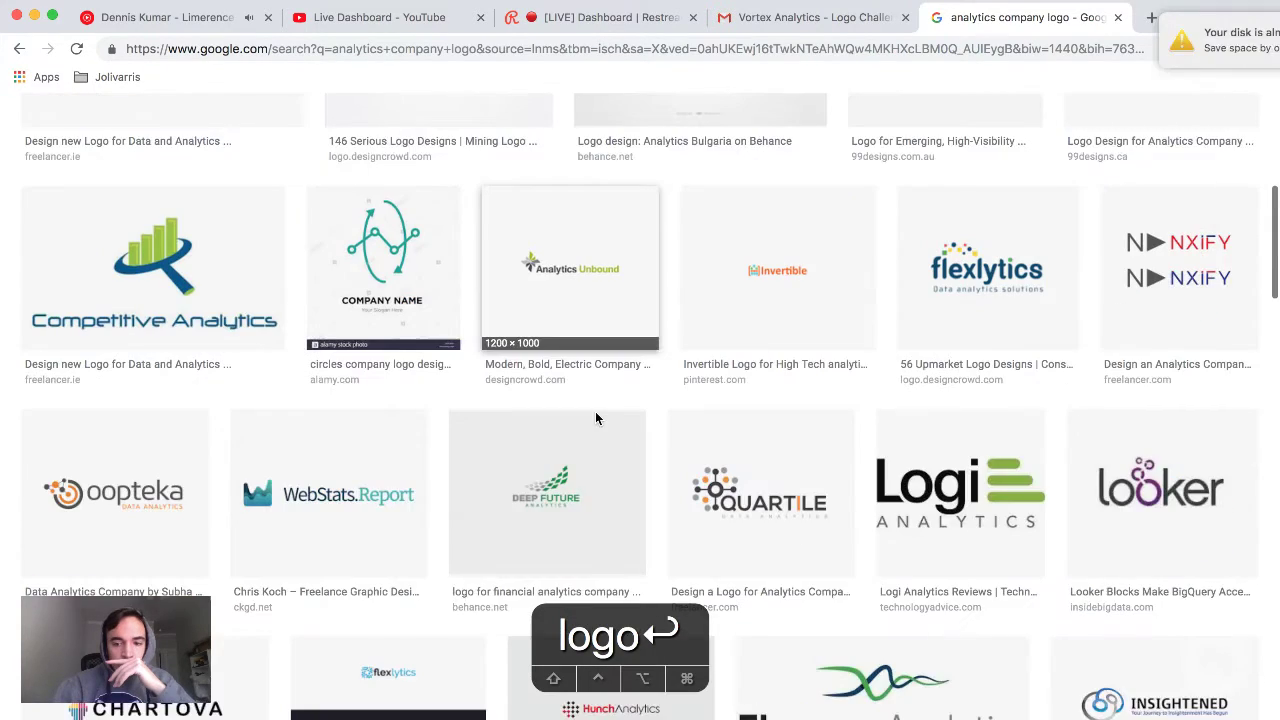
pyautogui.scroll(-3, 596, 418)
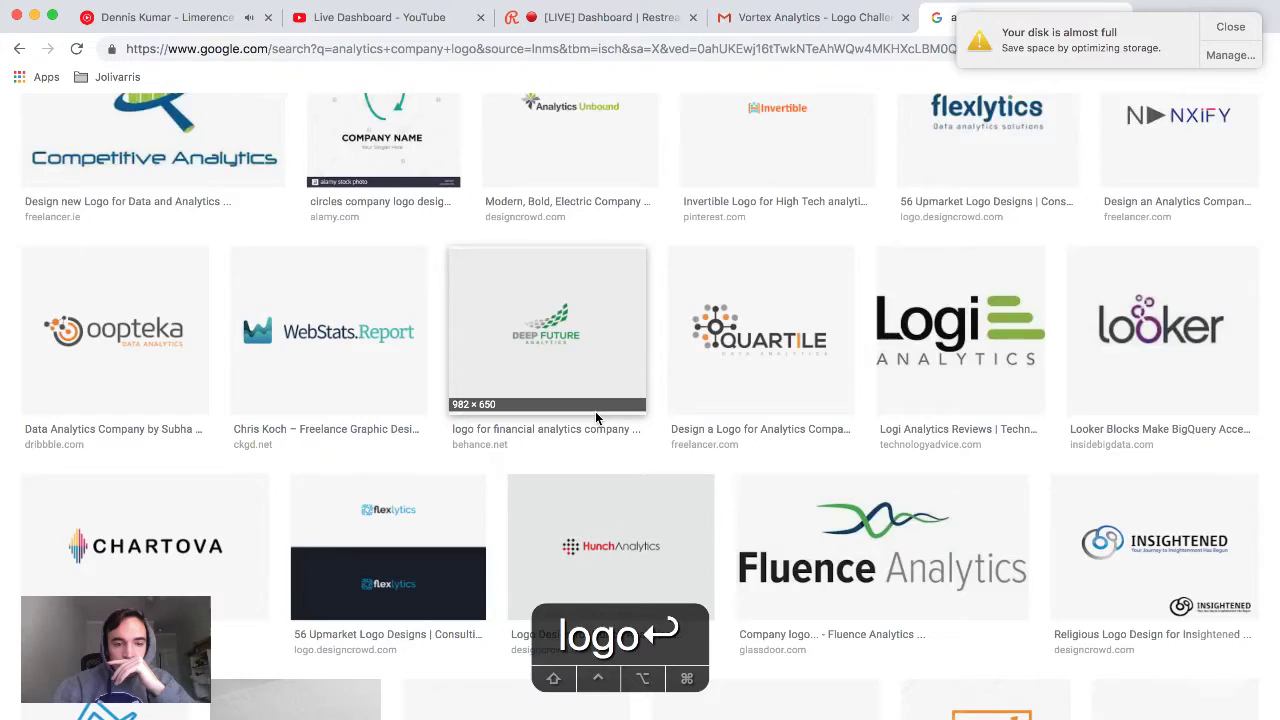
pyautogui.scroll(-3, 596, 418)
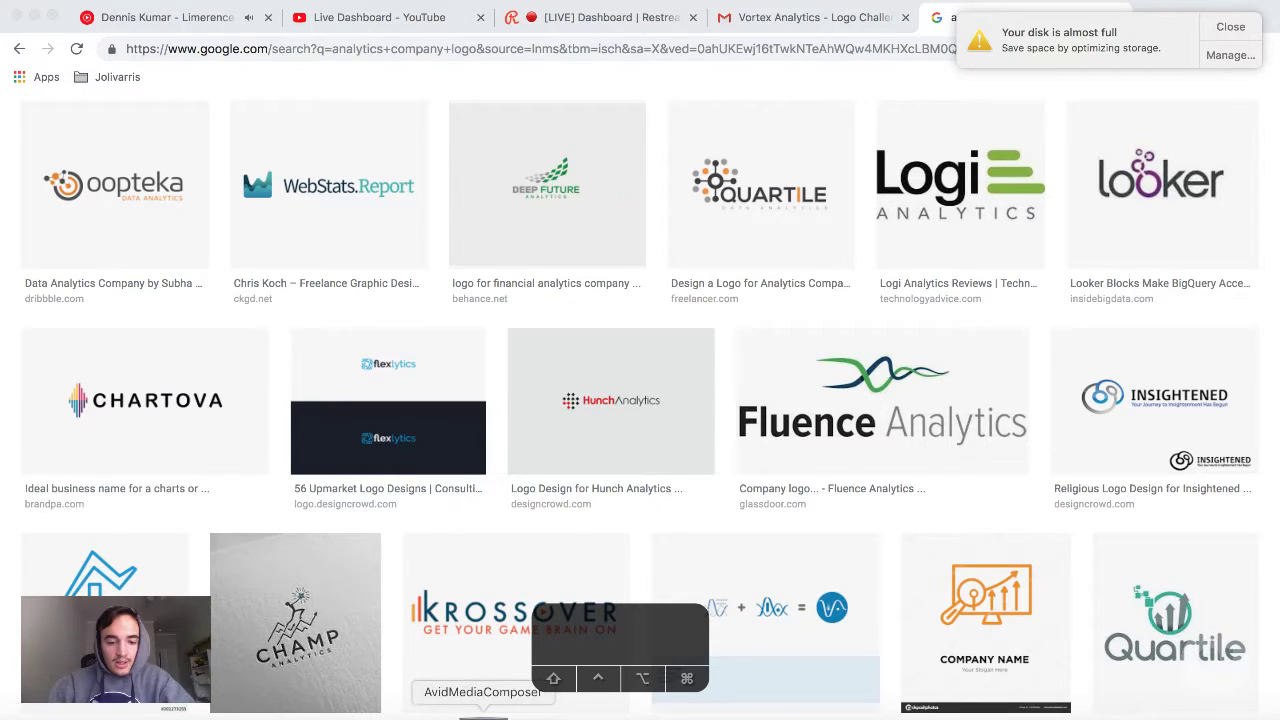
# Return to Illustrator and move the variant with the separated arrowhead off the artboard, into the empty area above it
pyautogui.click(411, 714)
pyautogui.hscroll(-3, 287, 408)
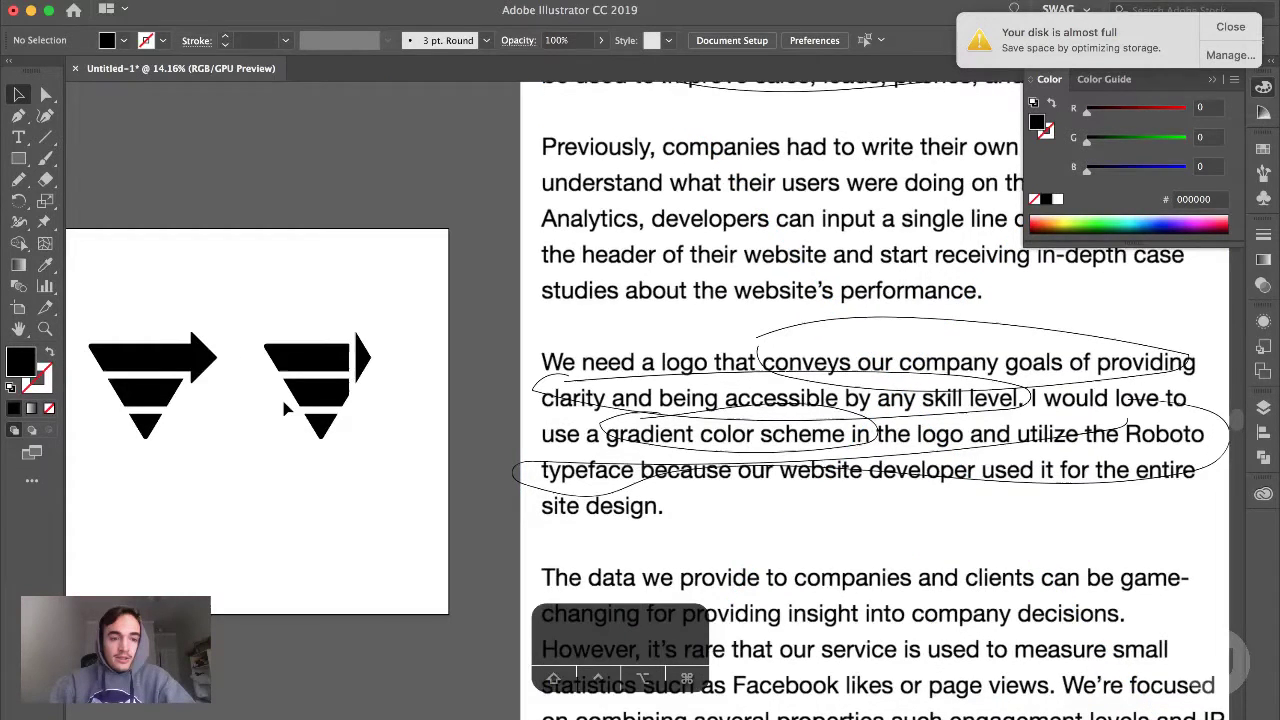
pyautogui.scroll(3, 286, 408)
pyautogui.press('v')
pyautogui.click(318, 380)
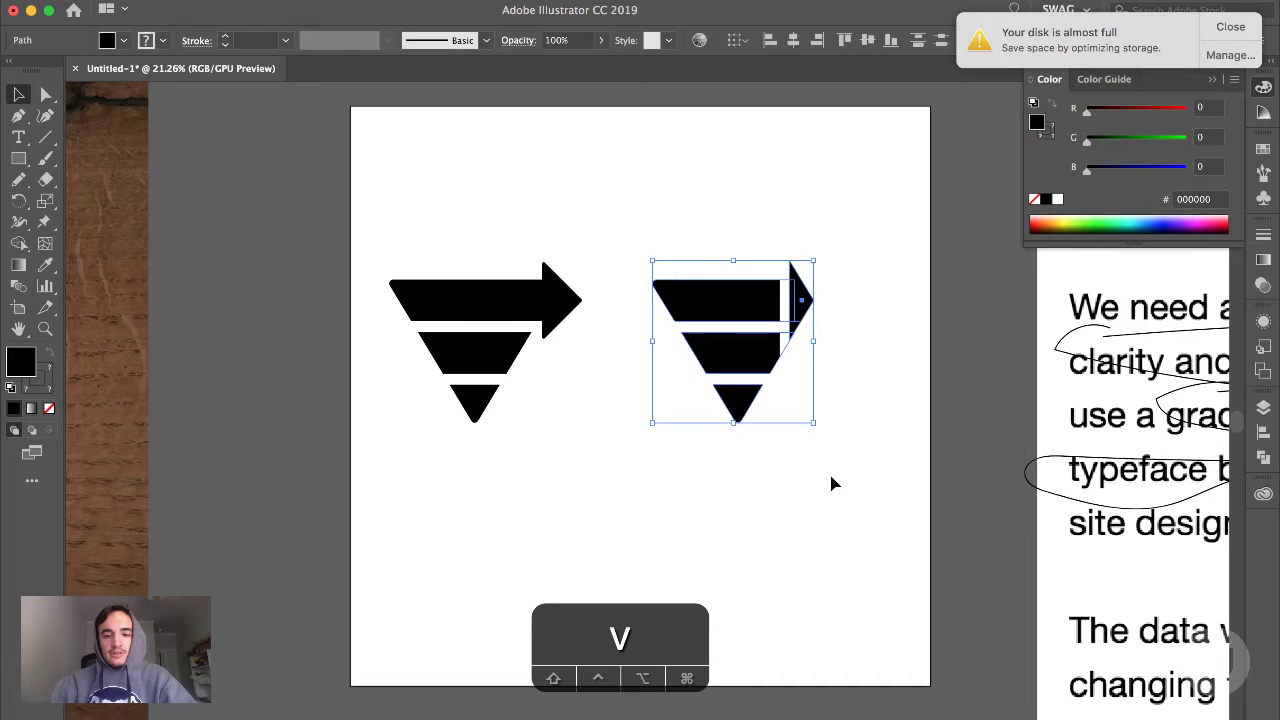
pyautogui.scroll(-5, 762, 463)
pyautogui.moveTo(765, 418); pyautogui.dragTo(767, 218)
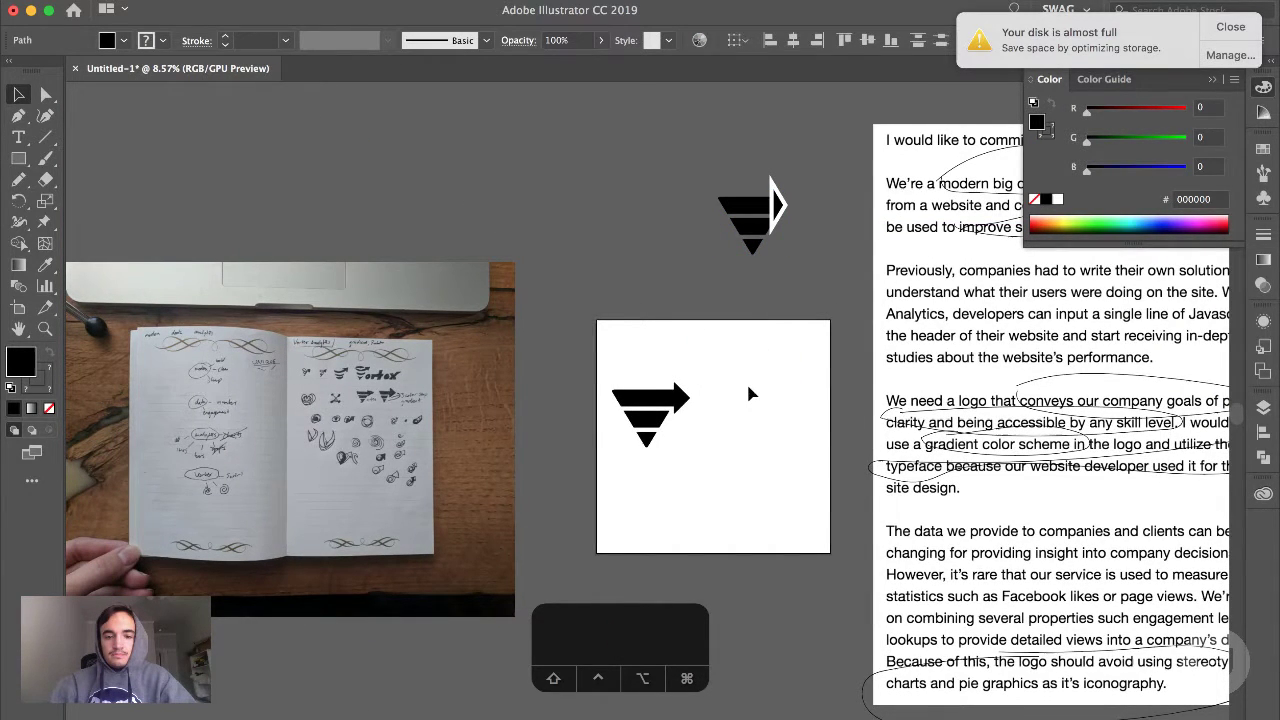
# Fill the original mark's top arrow bar with light blue, R 115, G 164, B 219 (73a4db)
pyautogui.press('super+0')
pyautogui.press('a')
pyautogui.click(472, 368)
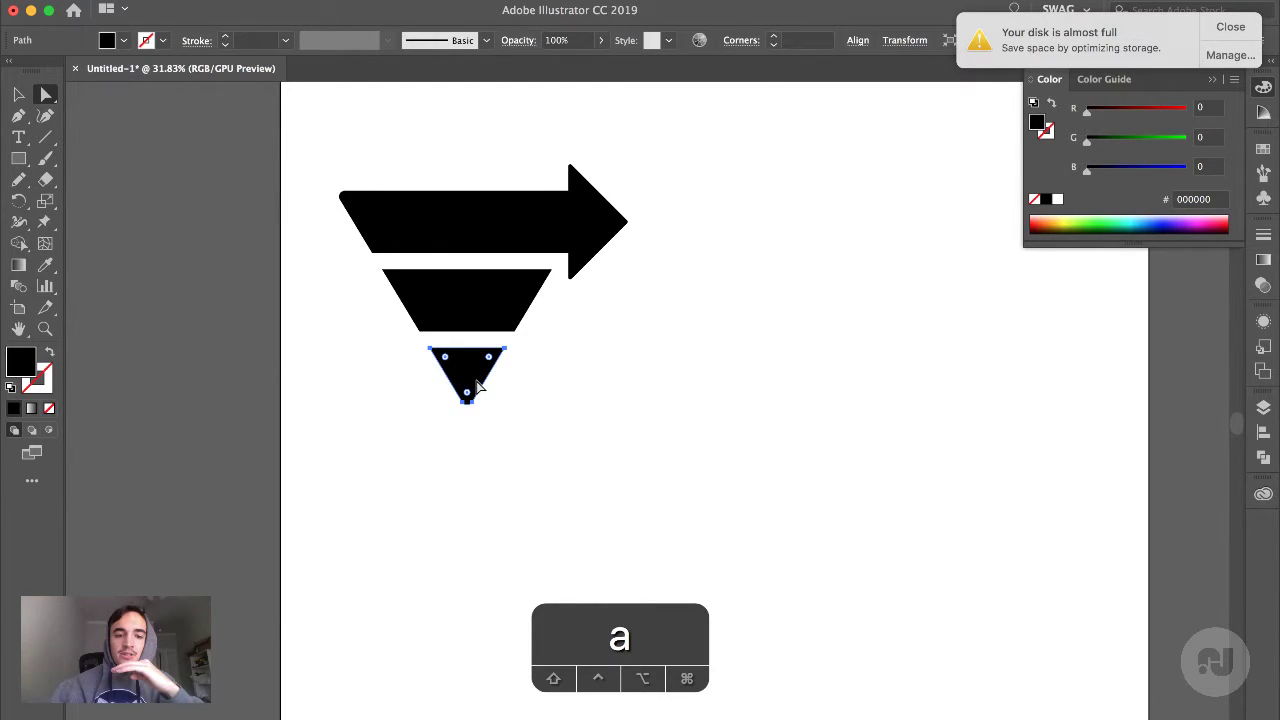
pyautogui.click(447, 246)
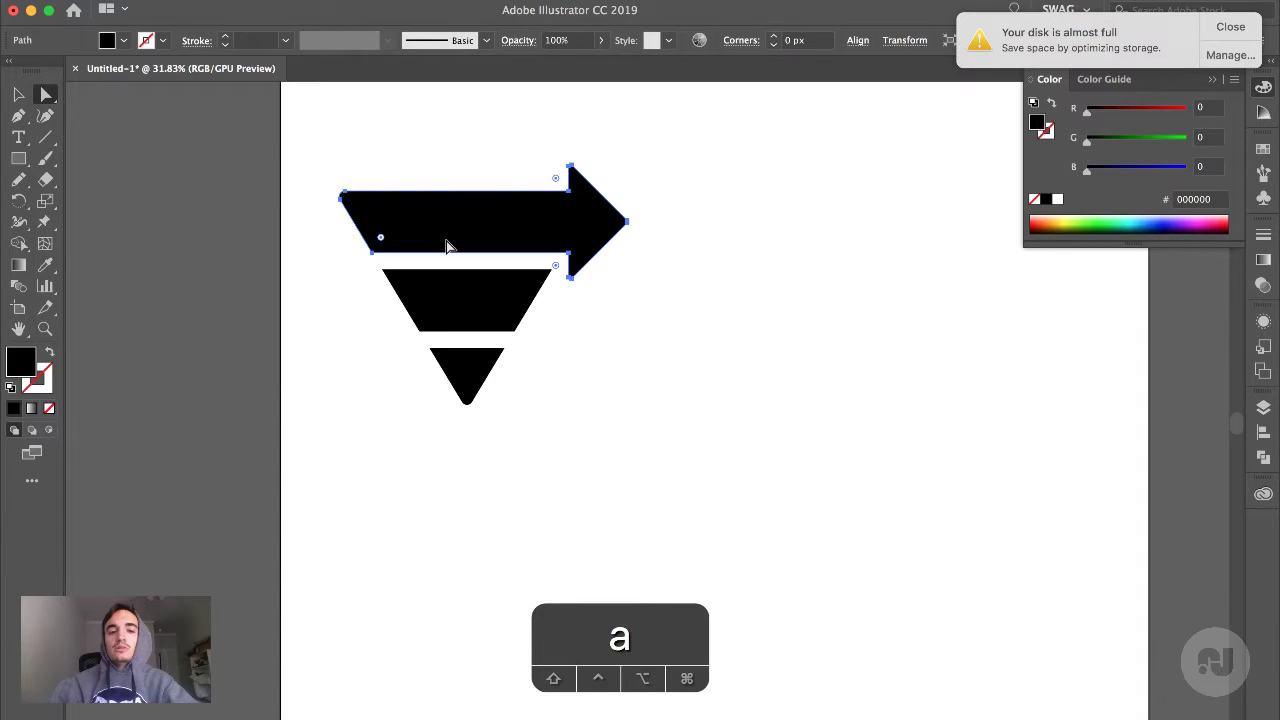
pyautogui.click(1126, 168)
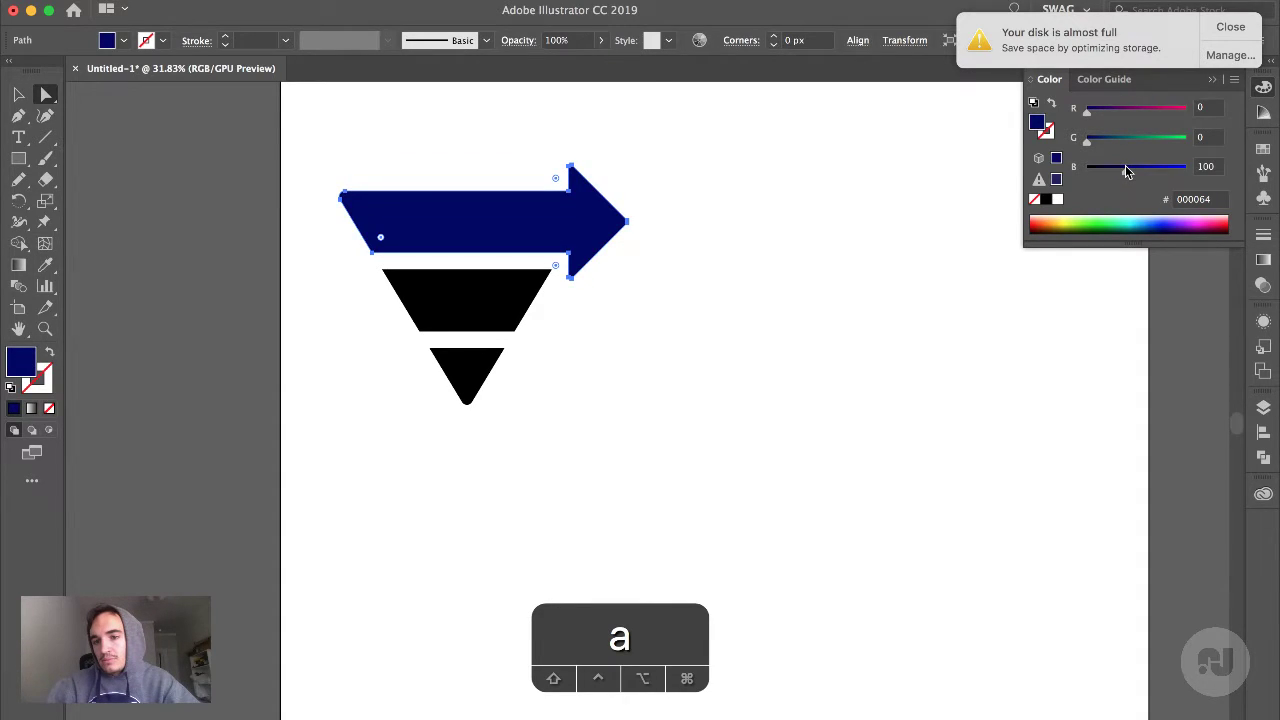
pyautogui.click(1140, 140)
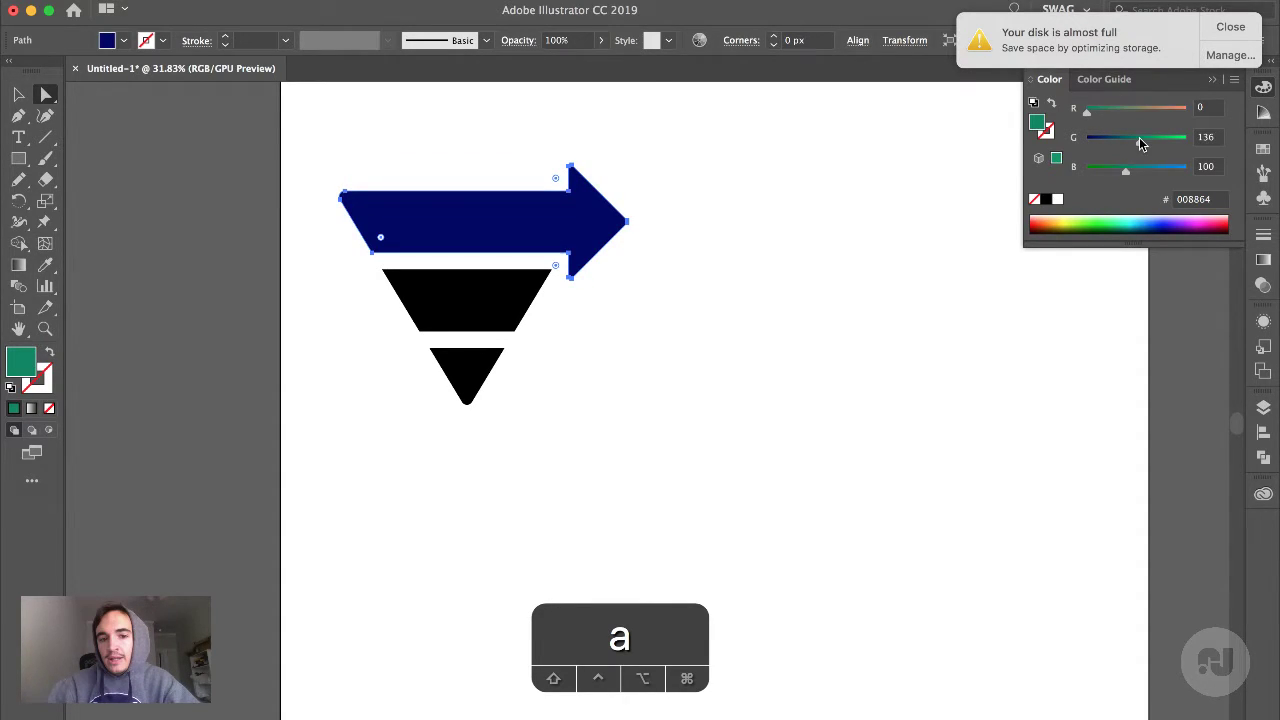
pyautogui.click(1118, 109)
pyautogui.click(1173, 170)
pyautogui.moveTo(1173, 170); pyautogui.dragTo(1160, 137)
pyautogui.click(1128, 110)
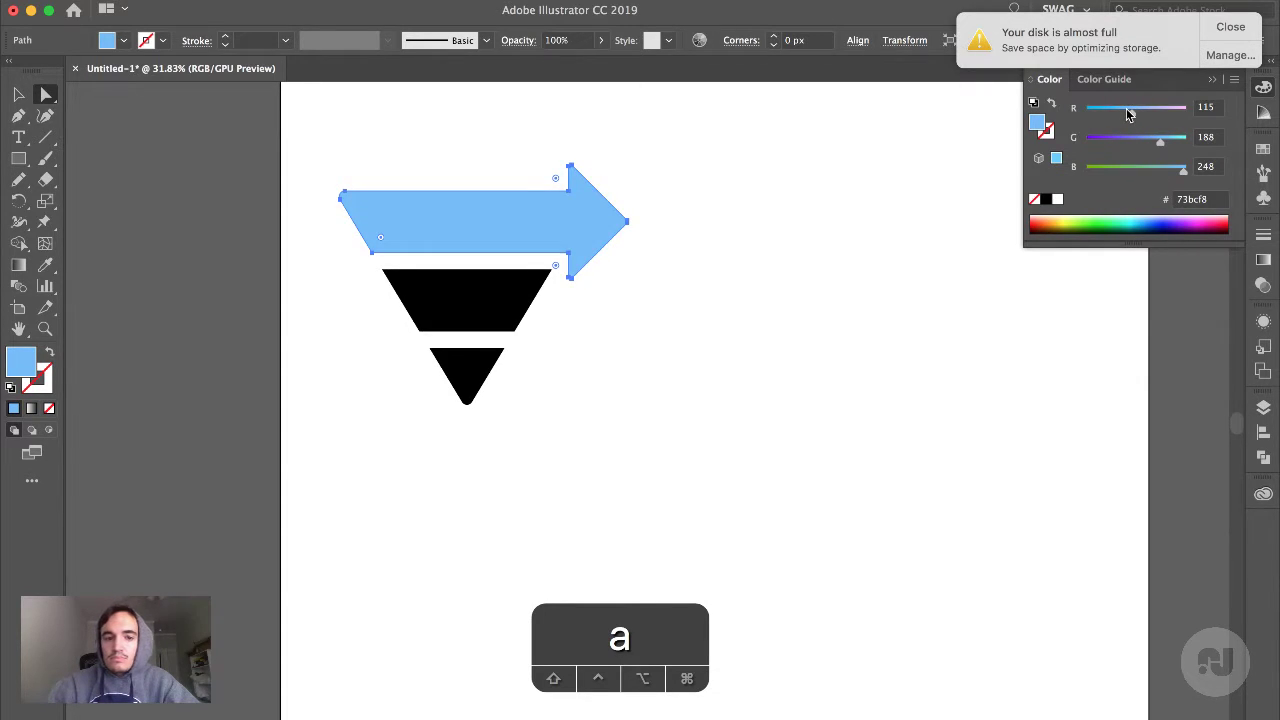
pyautogui.moveTo(1155, 141); pyautogui.dragTo(1172, 168)
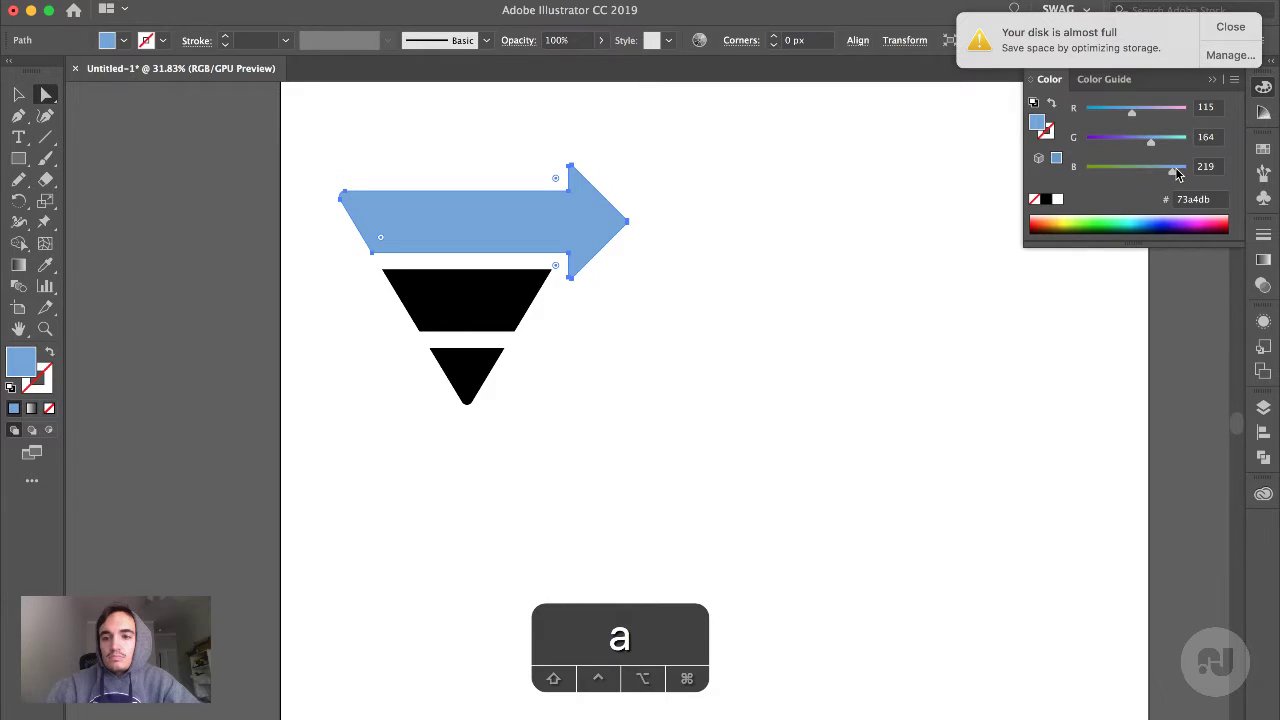
pyautogui.click(790, 308)
# Sample the arrow's blue onto the middle bar and darken its fill to R 85, G 132, B 188 (5584bc)
pyautogui.scroll(3, 713, 289)
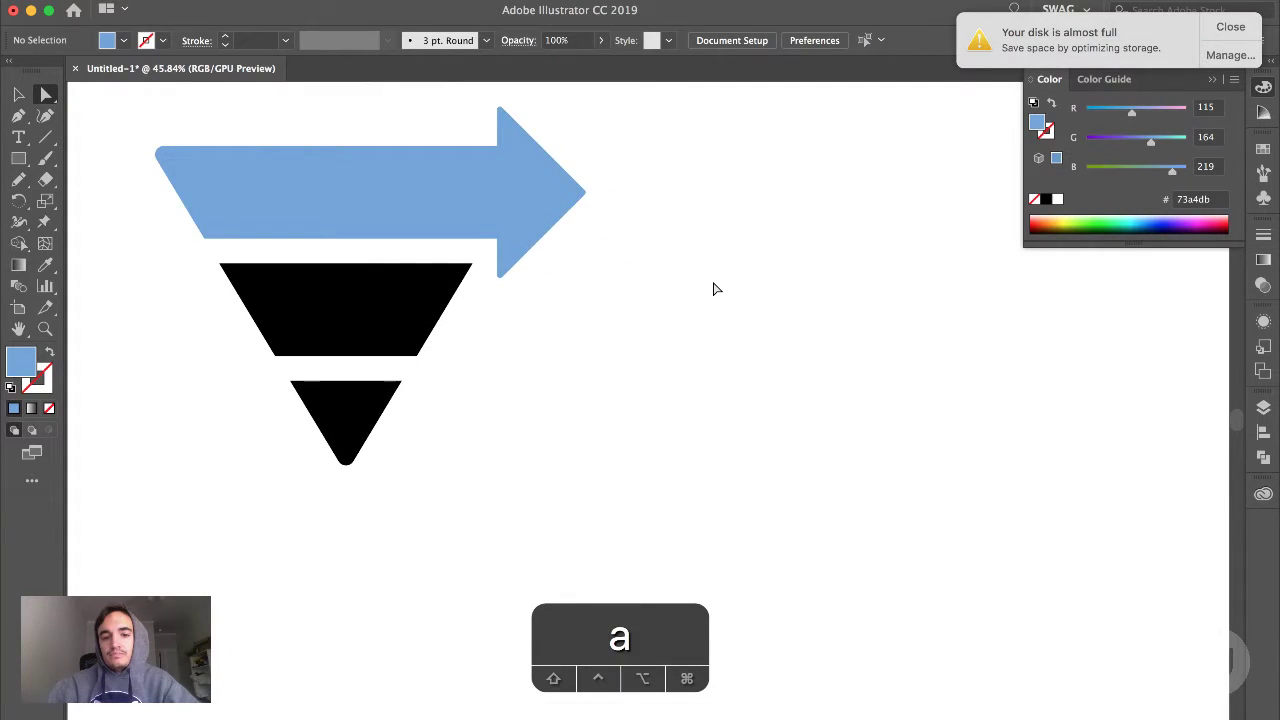
pyautogui.click(400, 300)
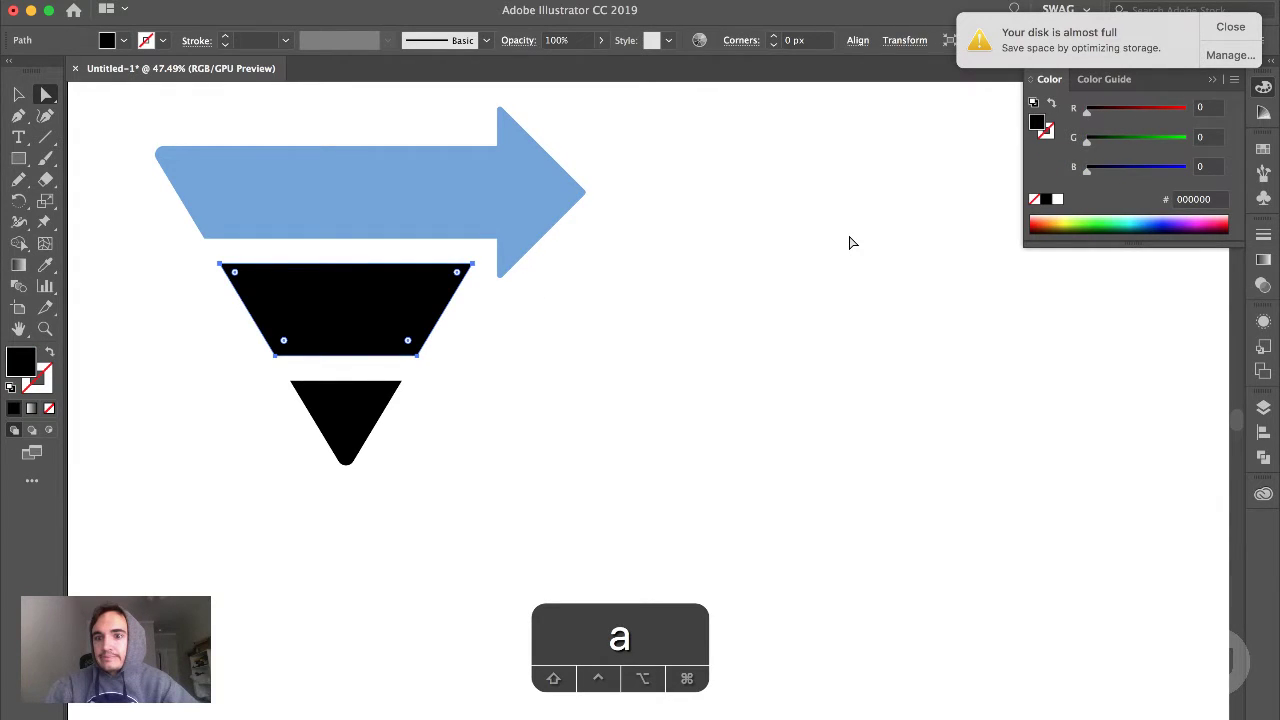
pyautogui.press('i')
pyautogui.click(474, 206)
pyautogui.press('v')
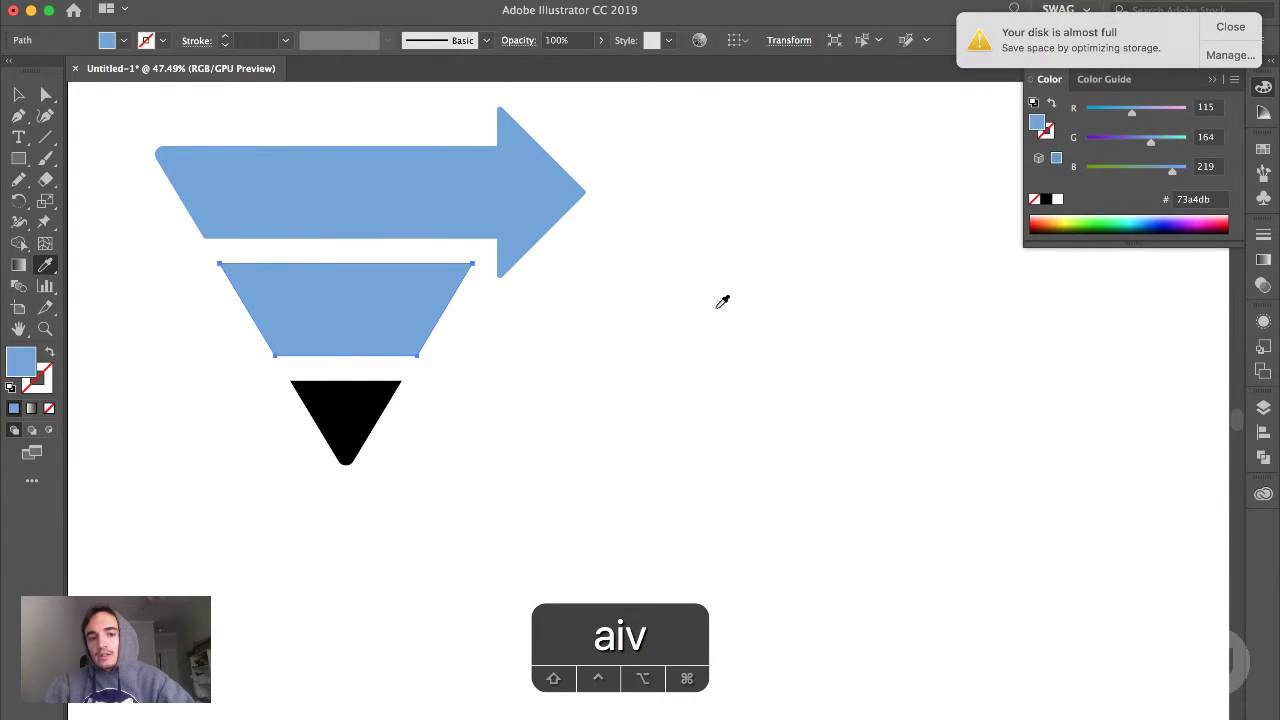
pyautogui.moveTo(1131, 112); pyautogui.dragTo(1122, 115)
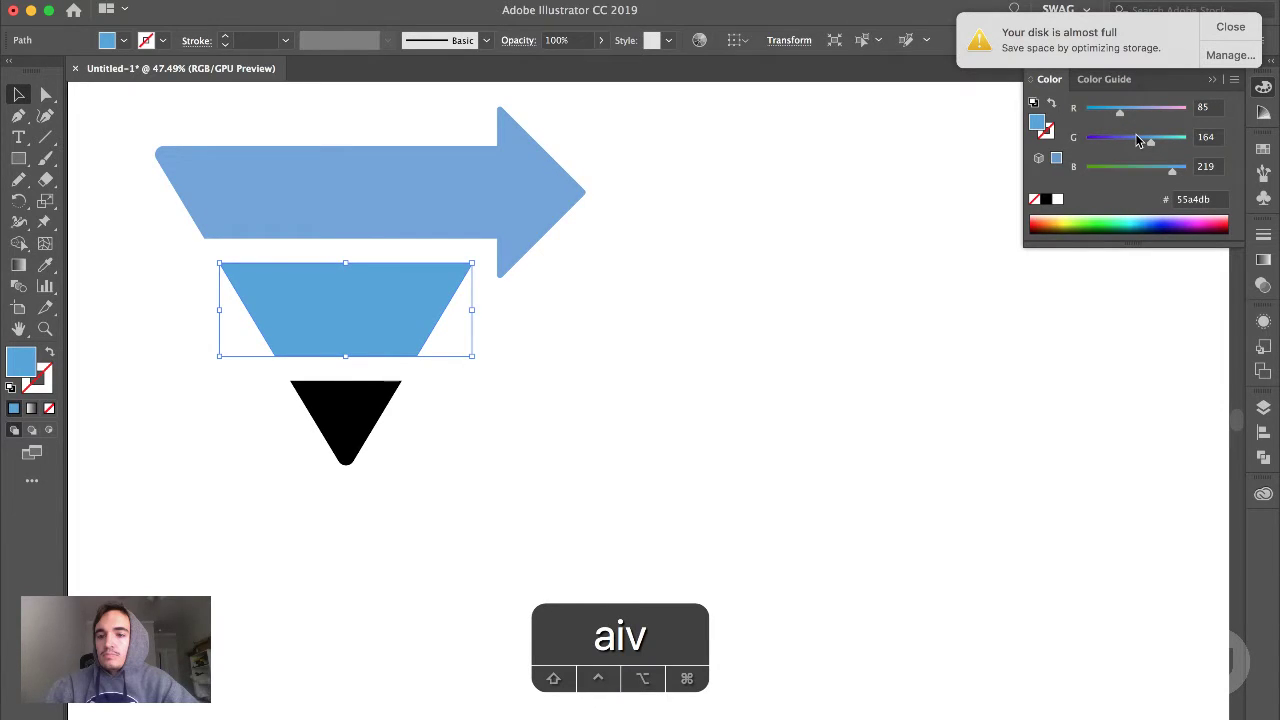
pyautogui.click(1137, 141)
pyautogui.click(1158, 172)
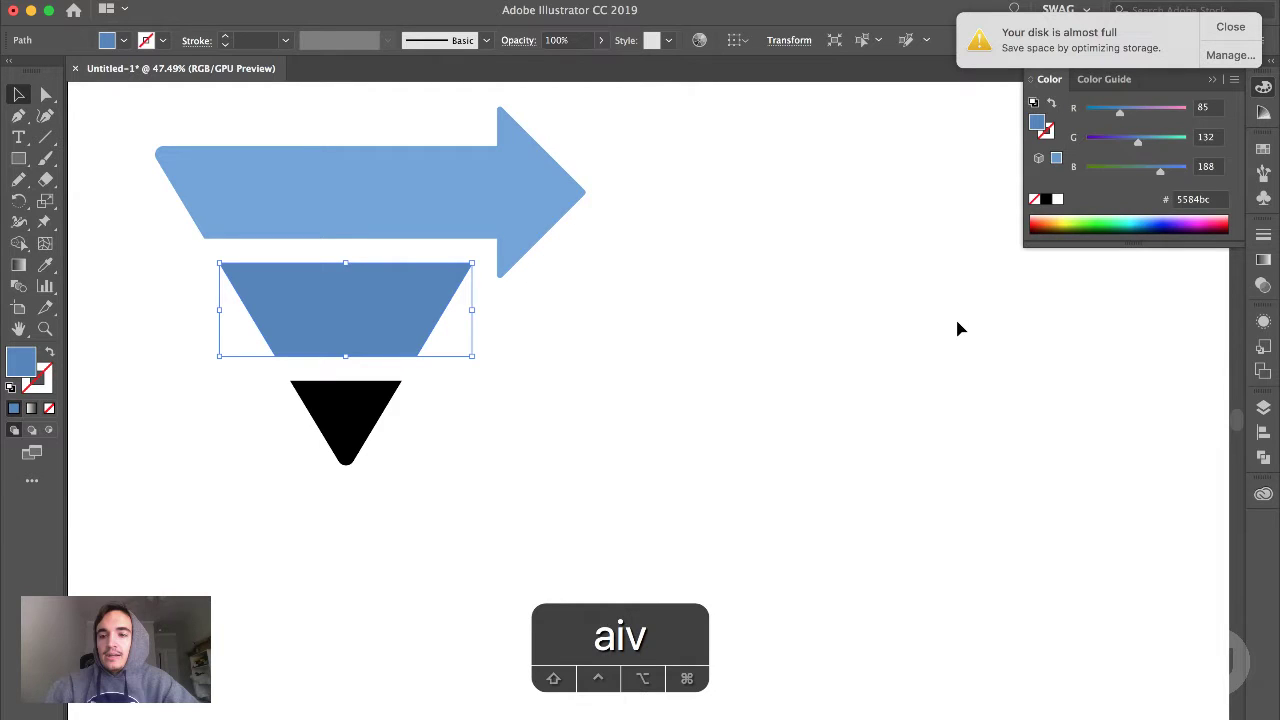
# Copy the middle bar's darker blue fill to the bottom triangle with the Eyedropper tool
pyautogui.click(337, 423)
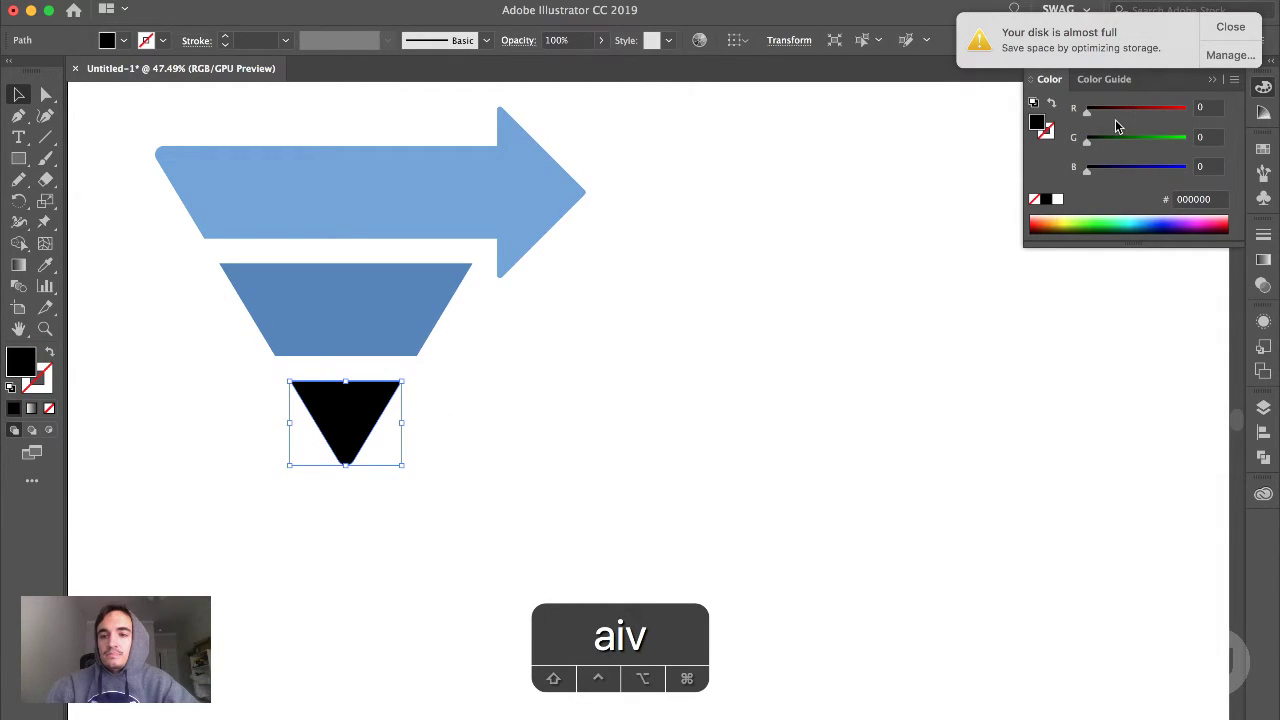
pyautogui.press('i')
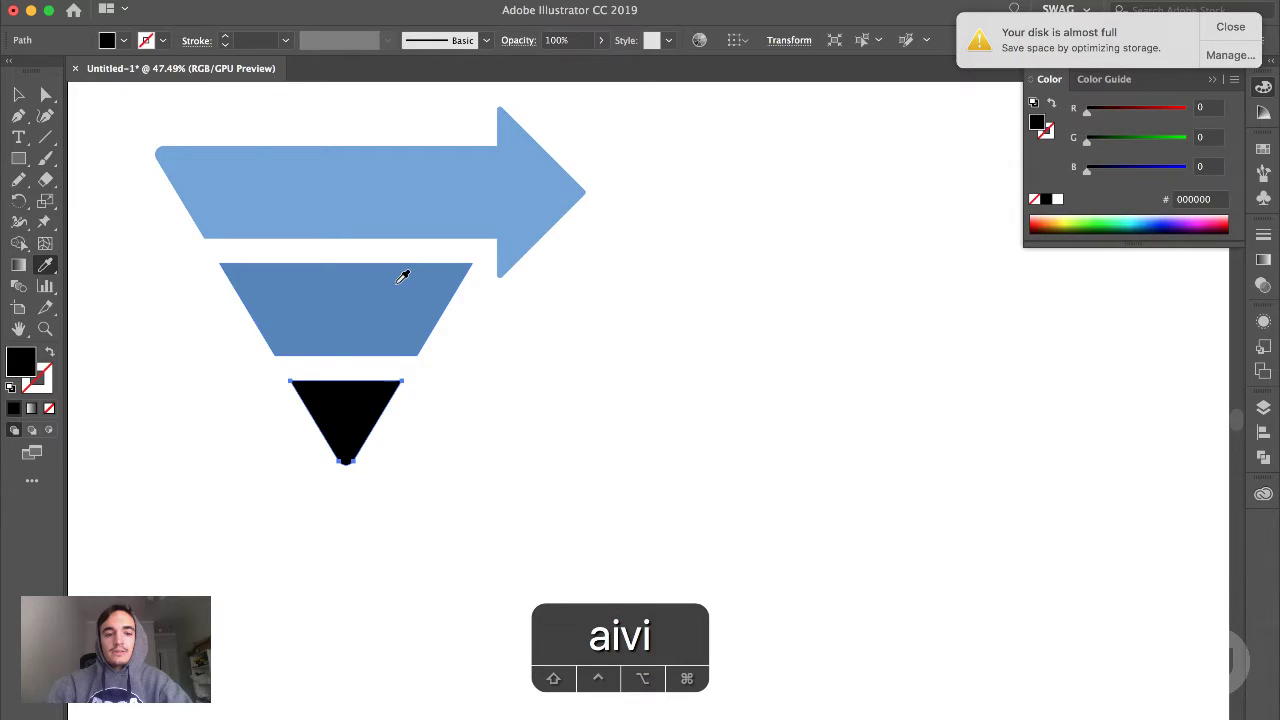
pyautogui.press('i')
pyautogui.click(402, 276)
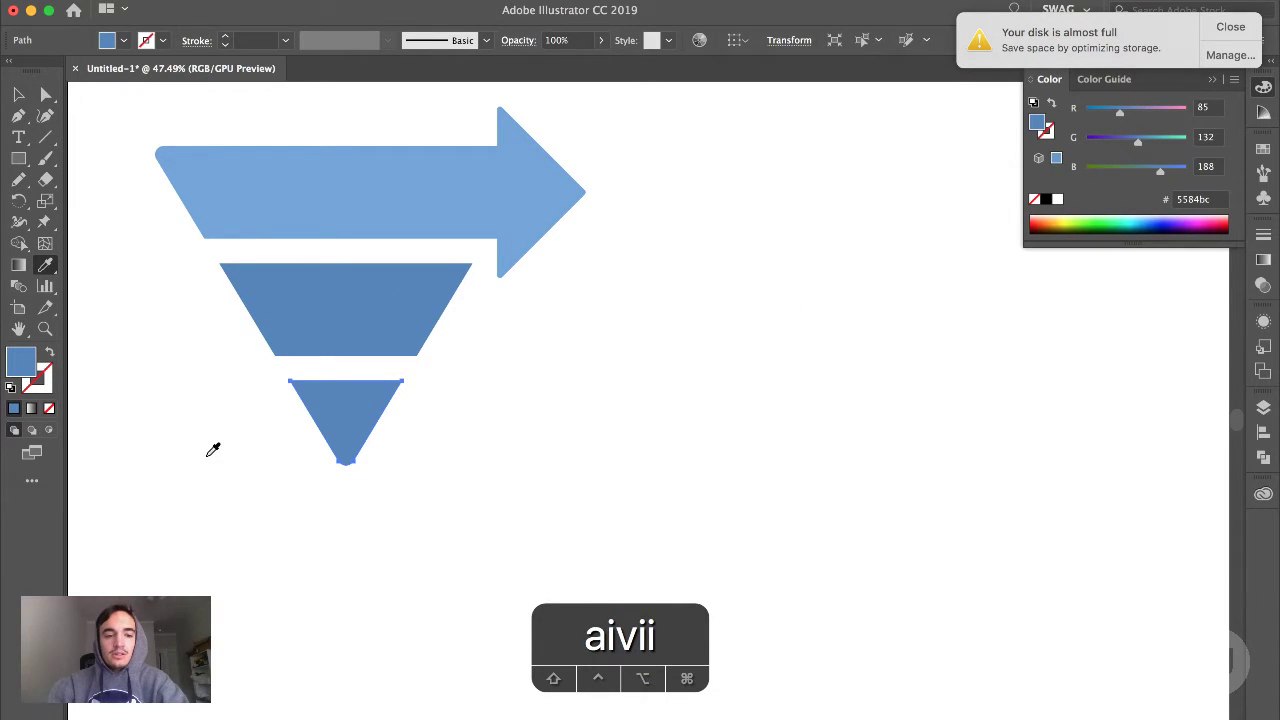
# Try the arrow's lighter blue on the bottom triangle, and restore the middle bar's fill by sampling it again
pyautogui.click(604, 390)
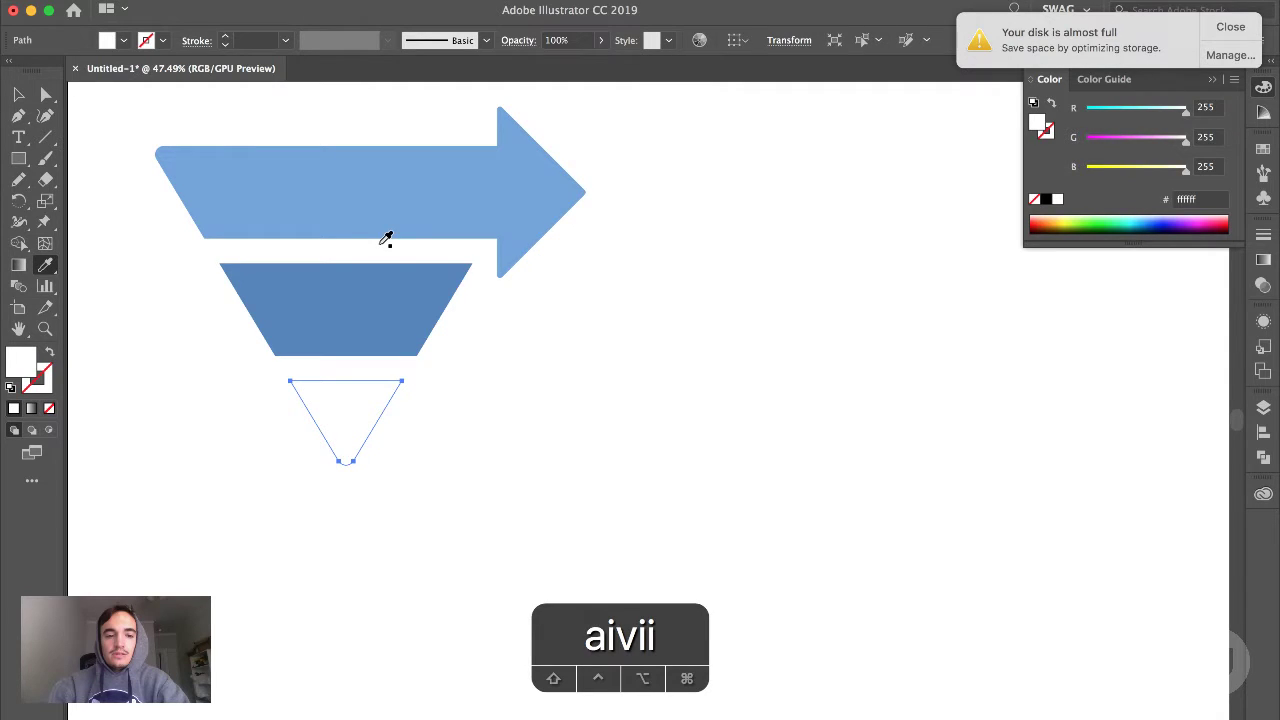
pyautogui.click(370, 275)
pyautogui.press('v')
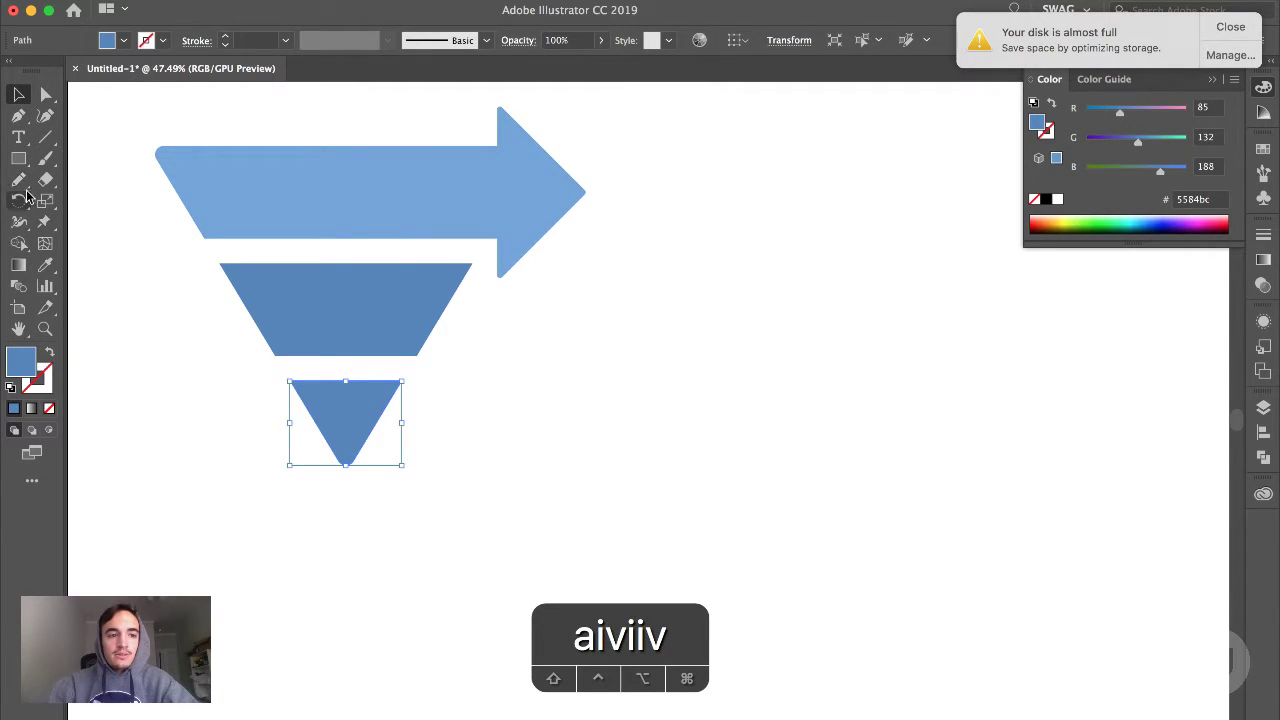
pyautogui.click(42, 265)
pyautogui.click(363, 191)
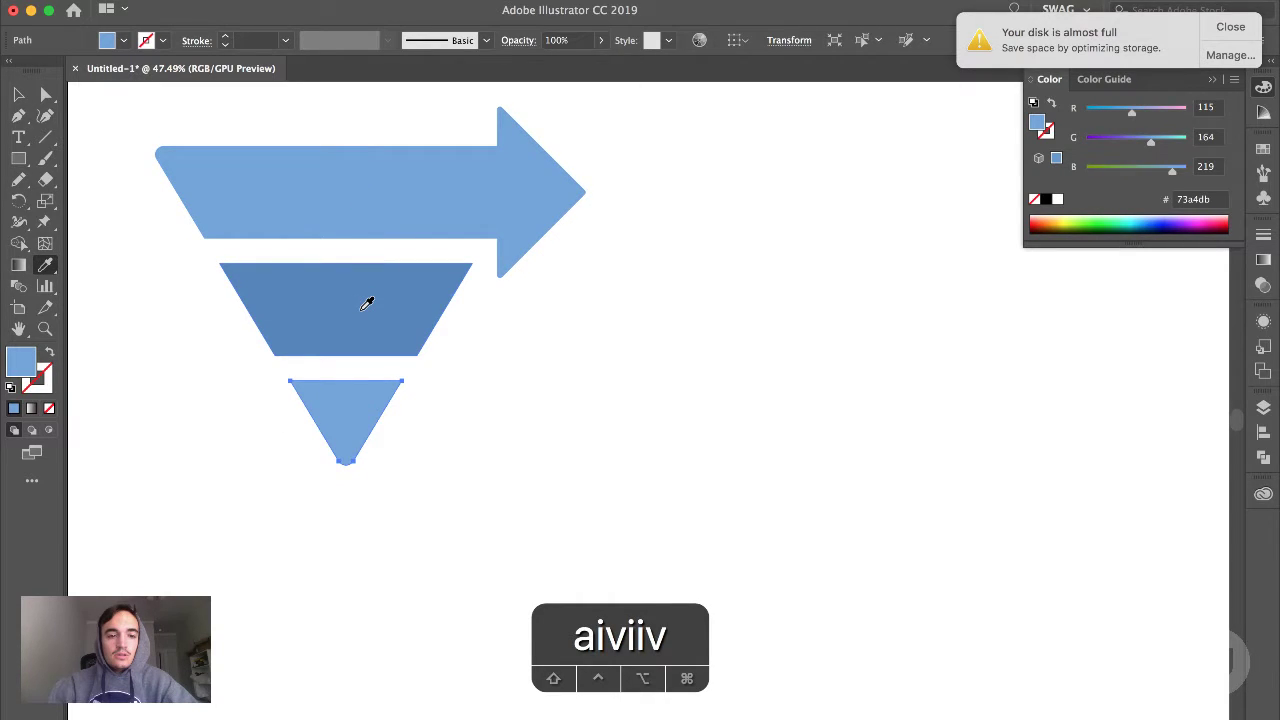
pyautogui.click(367, 304)
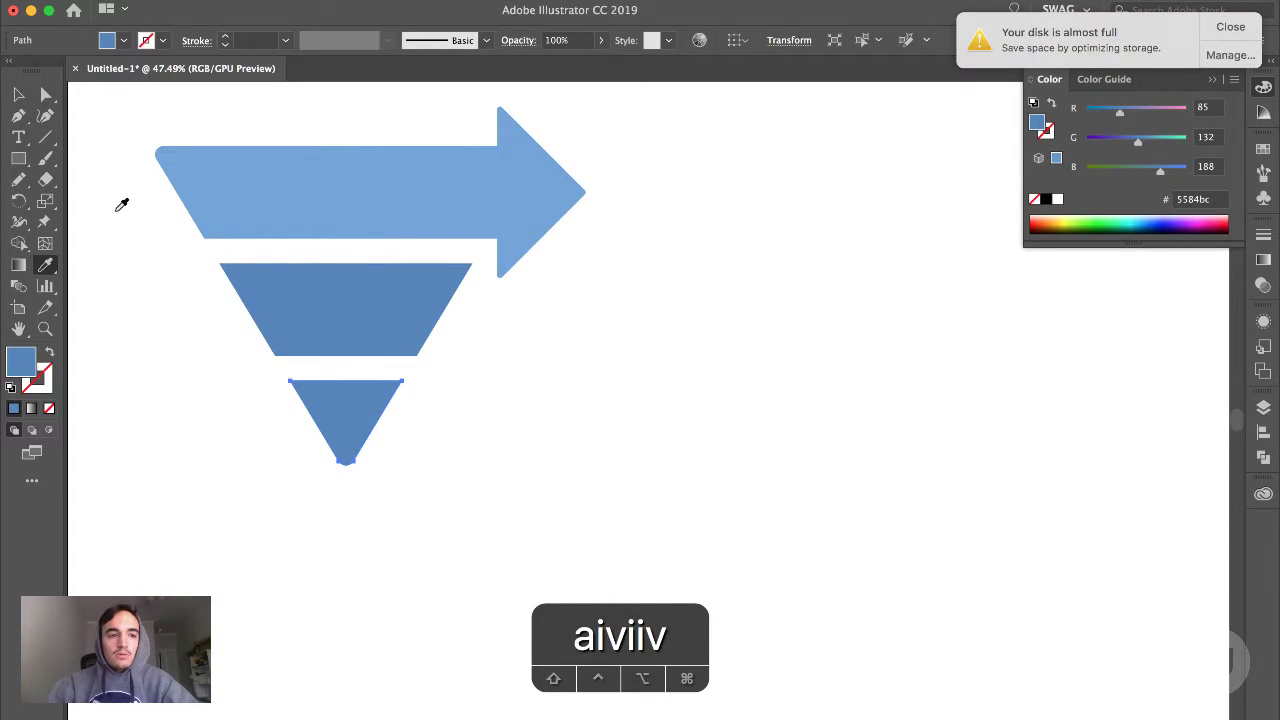
pyautogui.press('v')
pyautogui.click(271, 364)
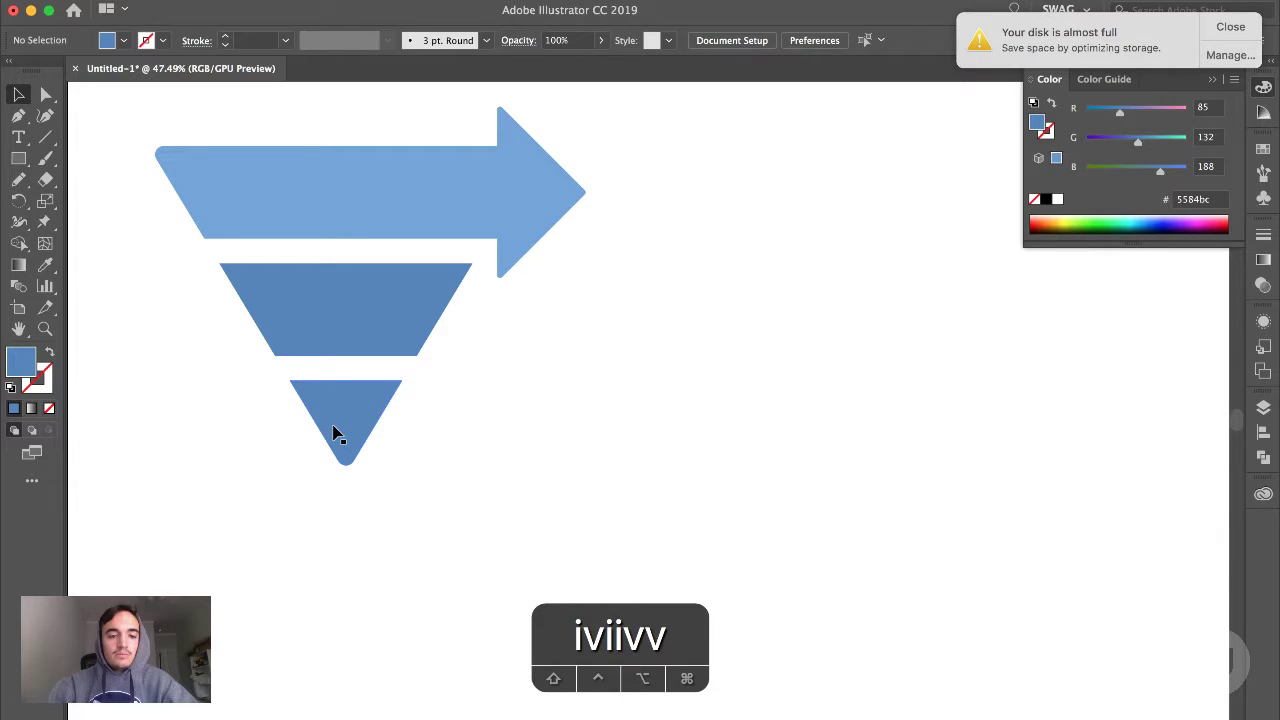
# Try shifting the bottom triangle horizontally away from the mark, and undo the move
pyautogui.click(335, 433)
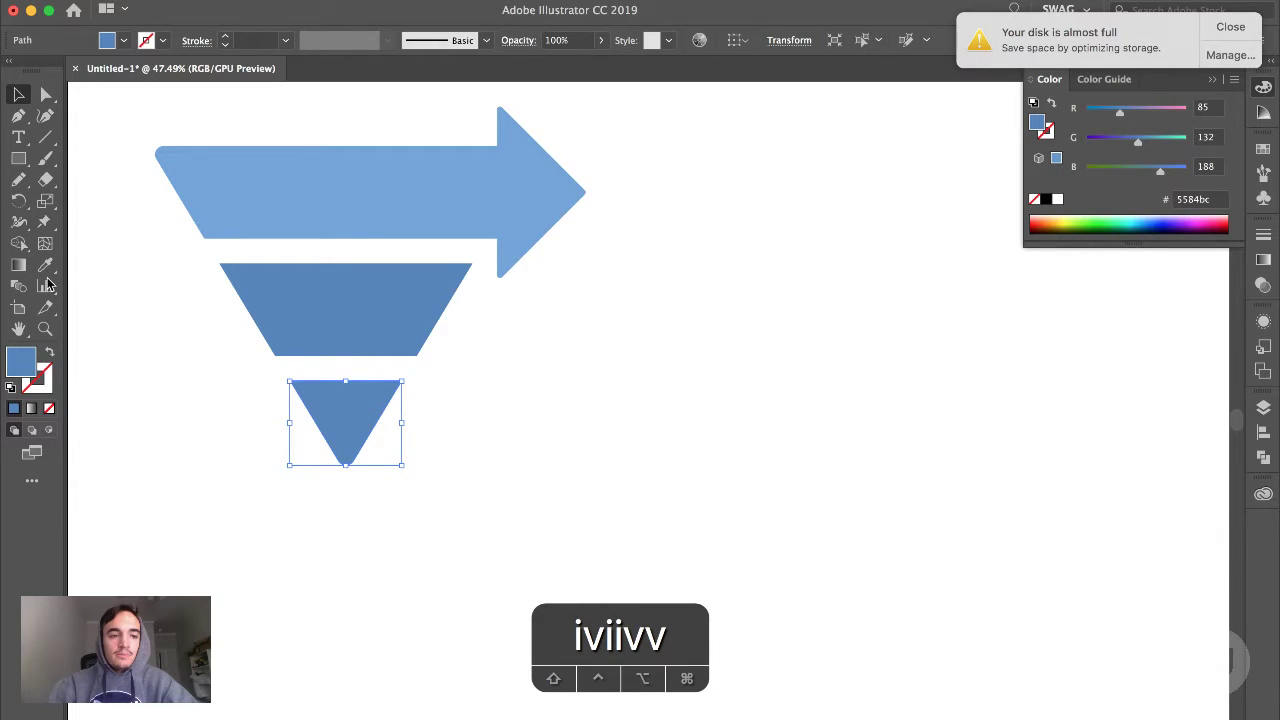
pyautogui.click(45, 265)
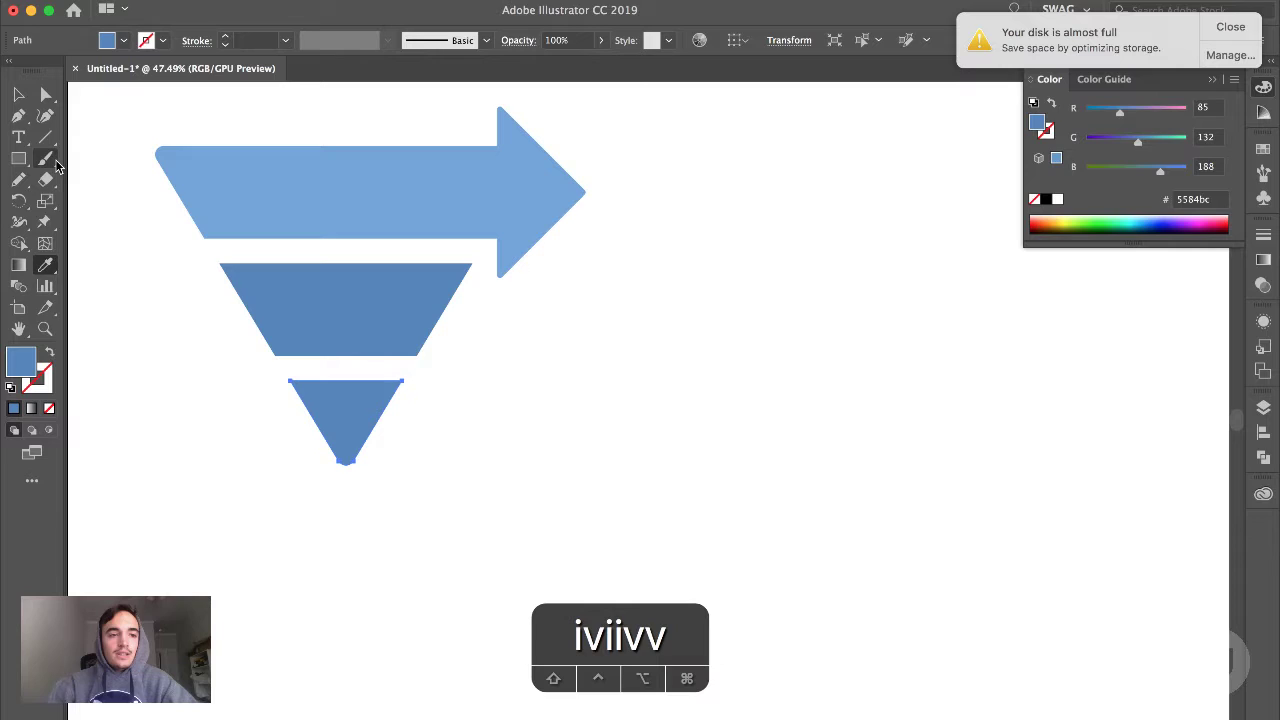
pyautogui.press('v')
pyautogui.click(383, 366)
pyautogui.click(366, 397)
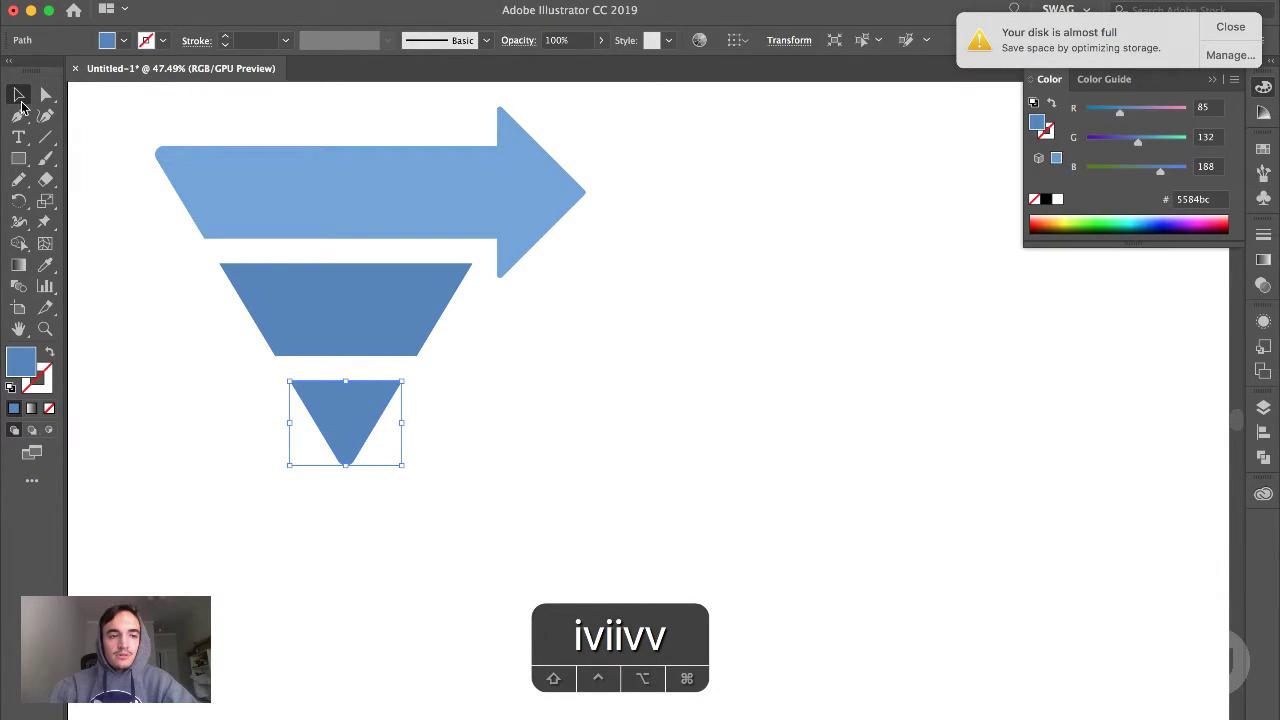
pyautogui.click(459, 435)
pyautogui.click(380, 407)
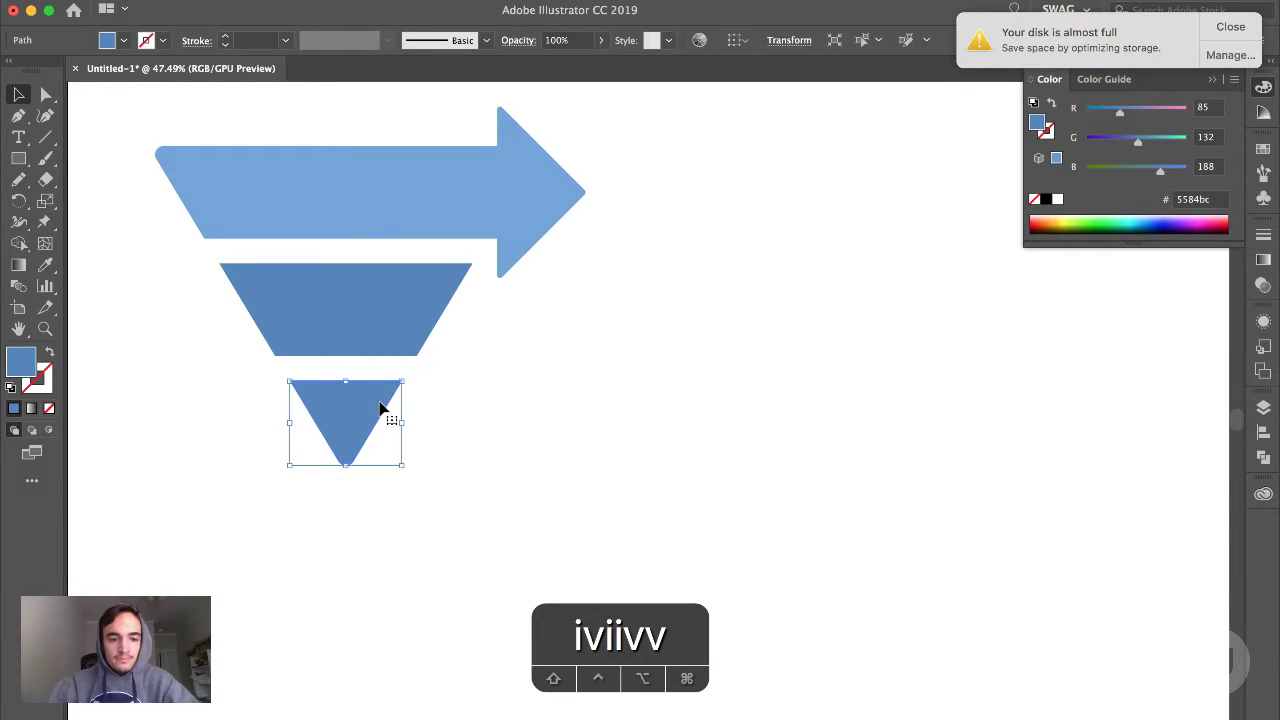
pyautogui.moveTo(371, 409); pyautogui.dragTo(492, 409)
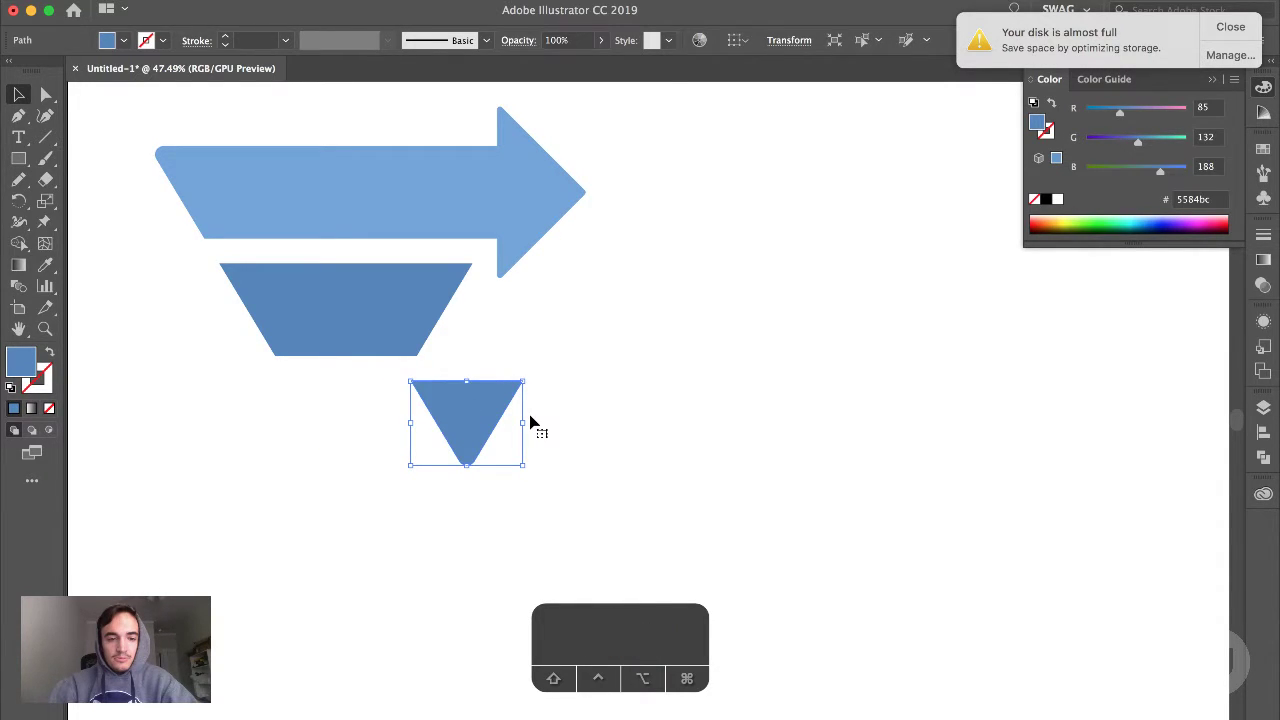
pyautogui.press('super+z')
pyautogui.click(114, 180)
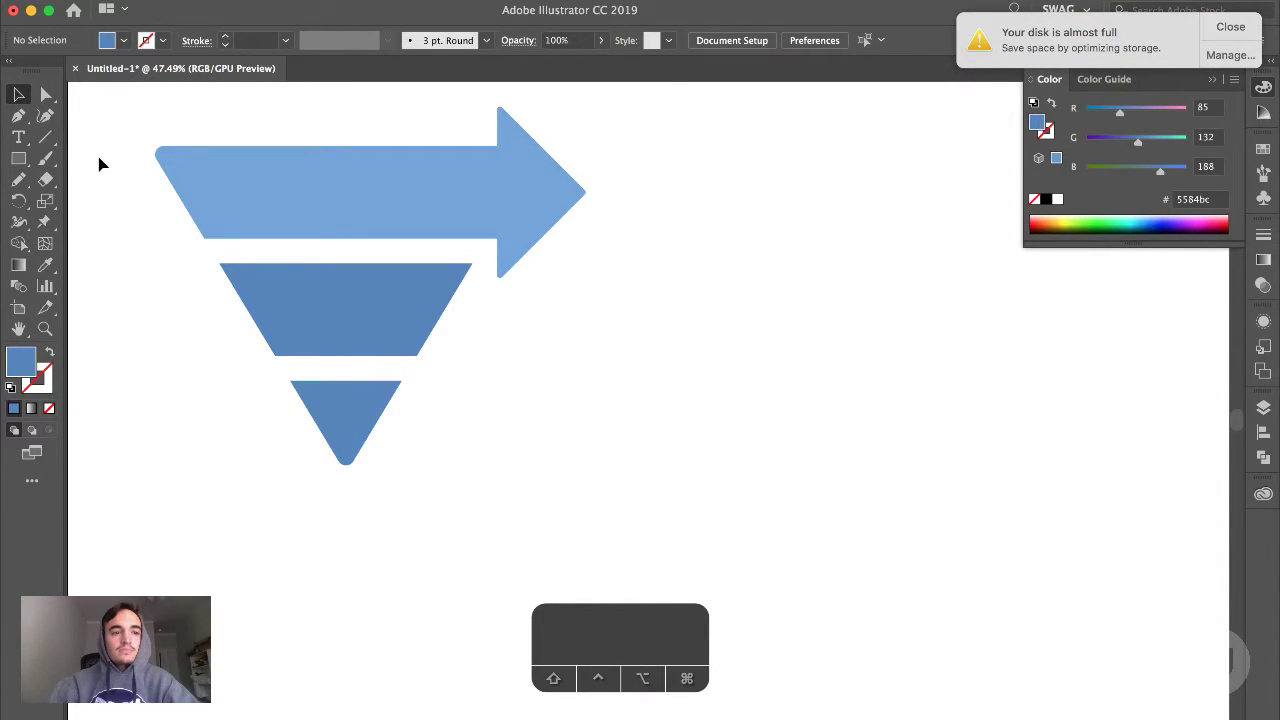
# Try pulling the bottom triangle's upper-right anchor point inward with Direct Selection, and undo the distortion
pyautogui.click(46, 100)
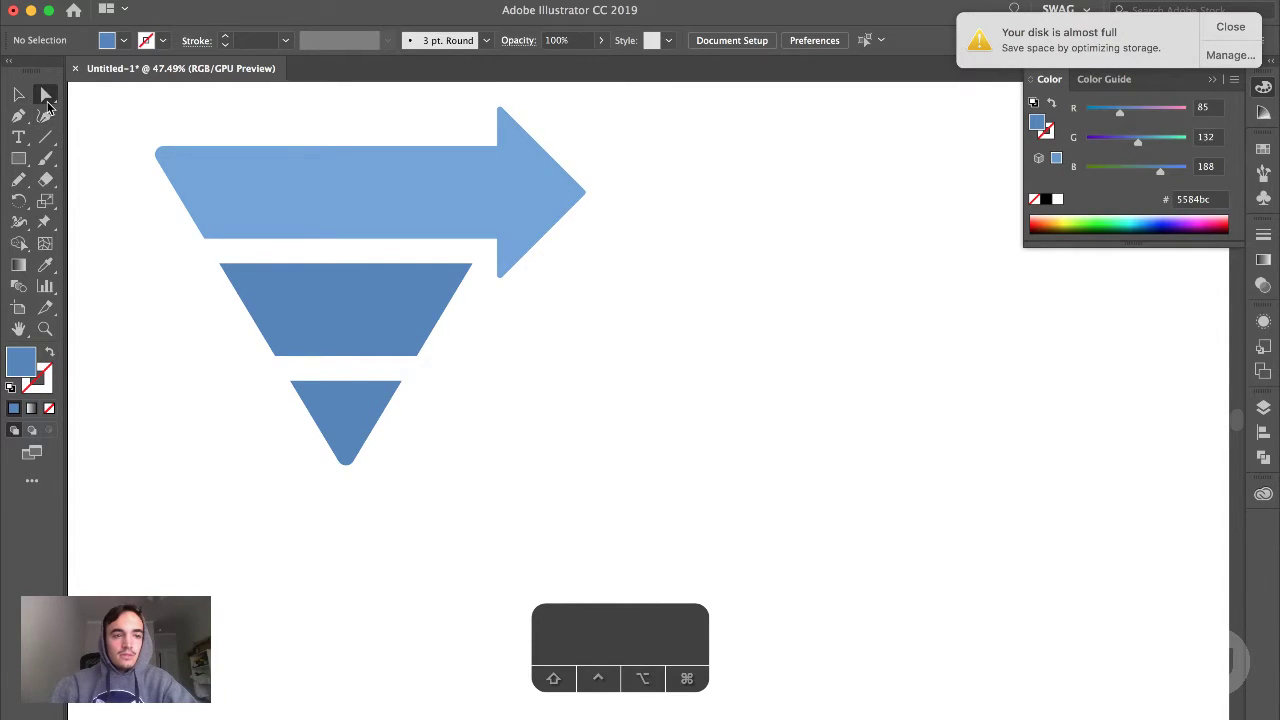
pyautogui.click(345, 385)
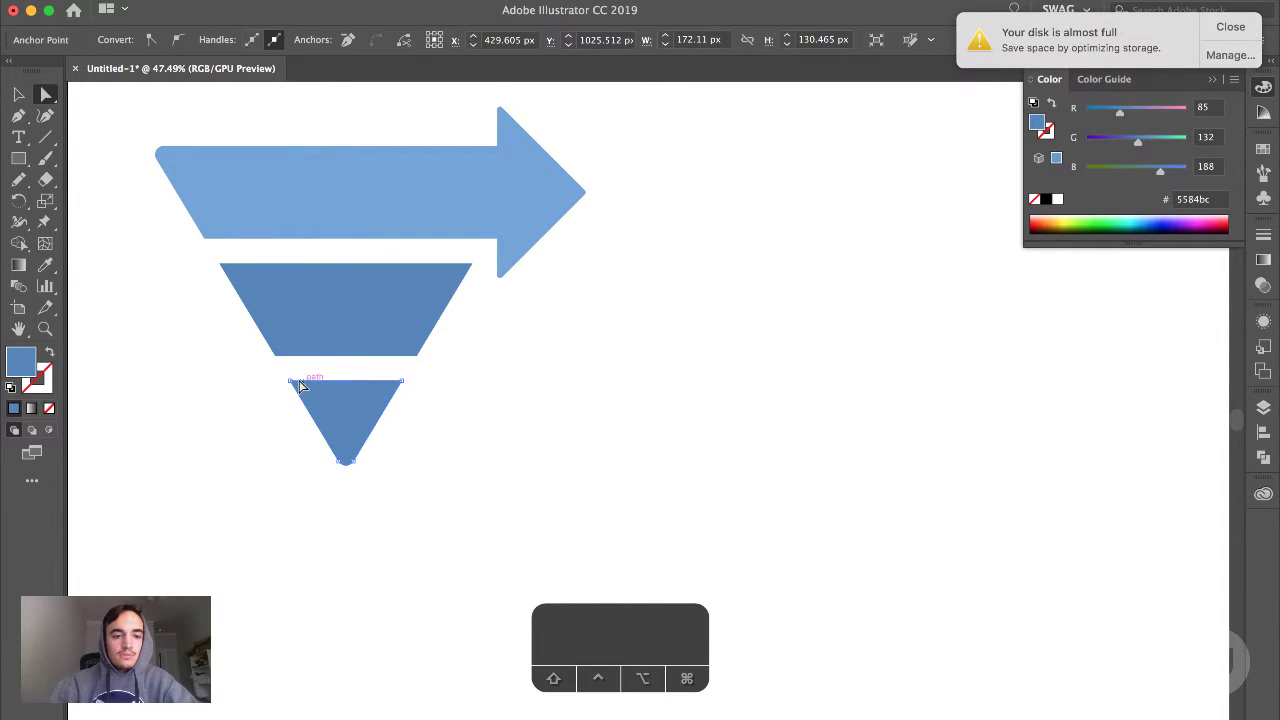
pyautogui.moveTo(403, 380); pyautogui.dragTo(411, 420)
pyautogui.press('super+h')
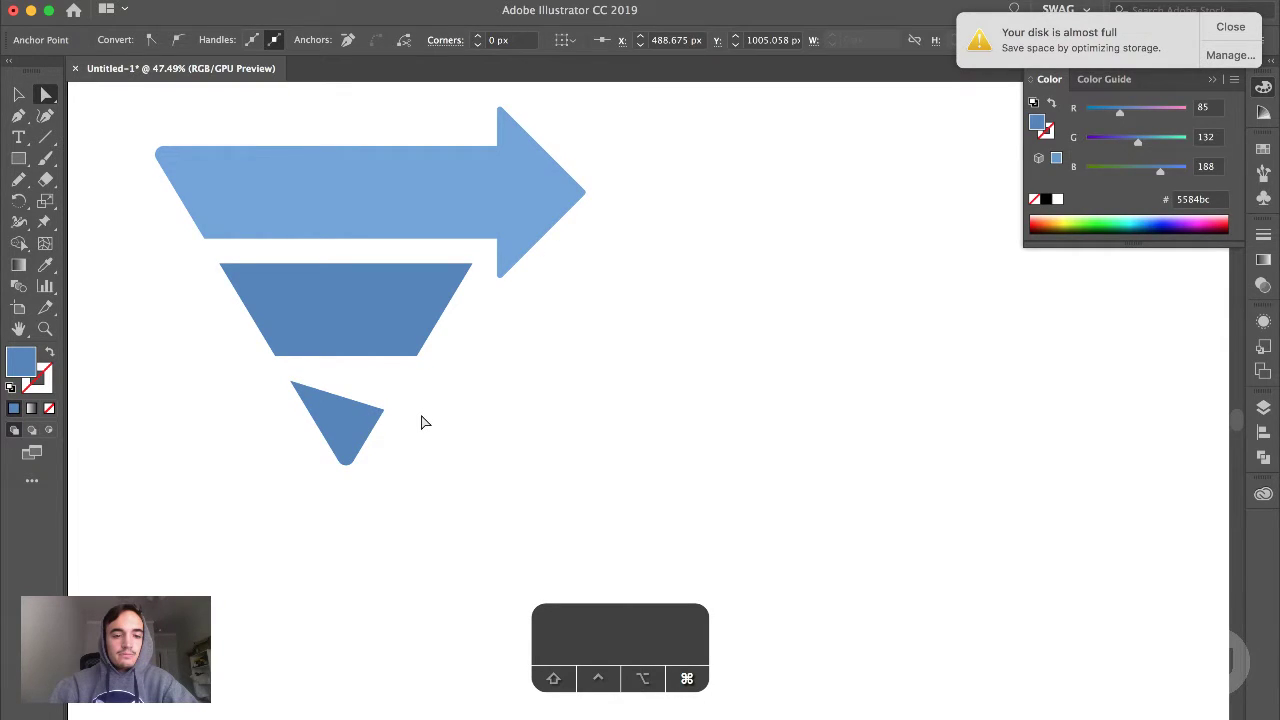
pyautogui.press('super+z')
# Darken the bottom triangle's fill to R 56, G 102, B 157 (38669d)
pyautogui.press('v')
pyautogui.click(368, 418)
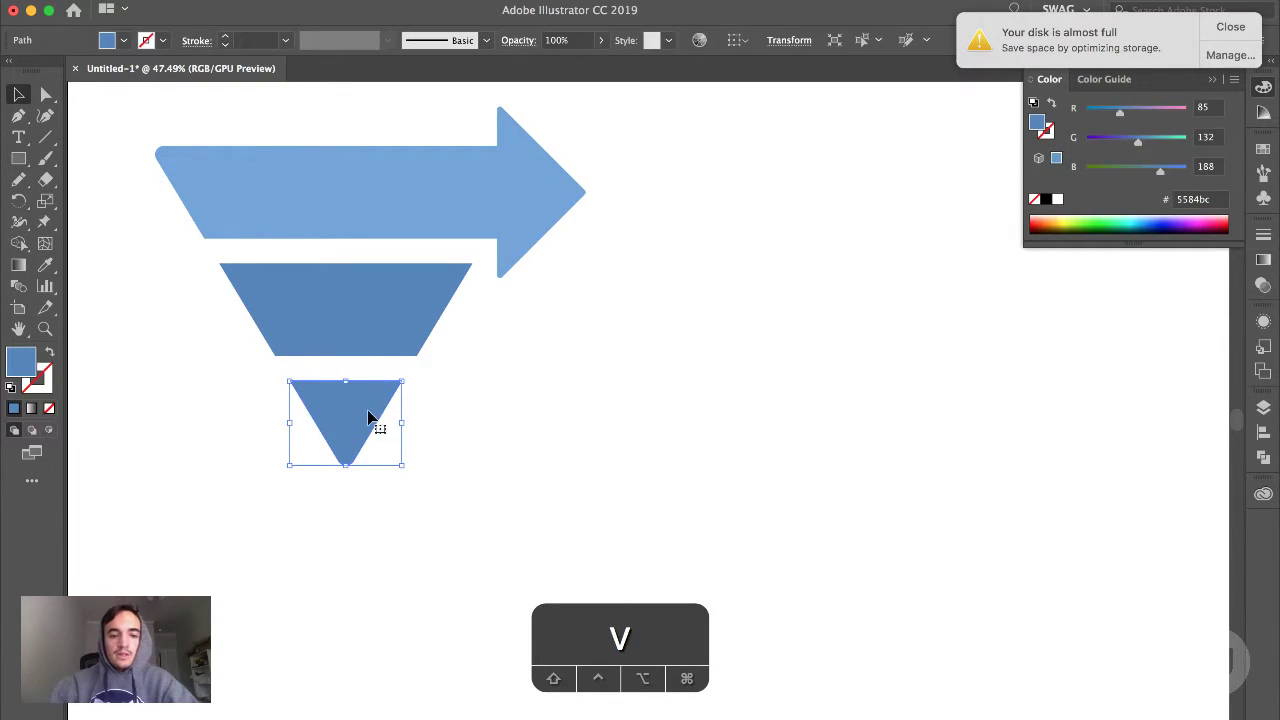
pyautogui.click(1108, 111)
pyautogui.click(1126, 141)
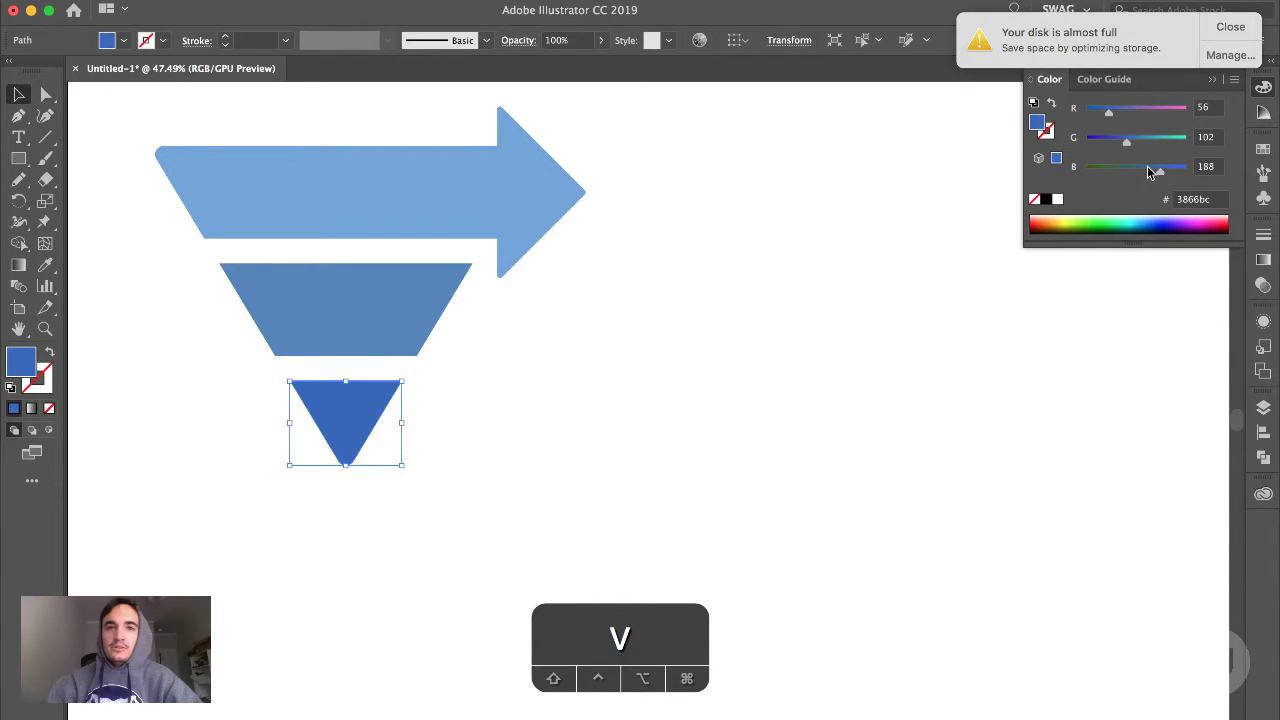
pyautogui.moveTo(1149, 171); pyautogui.dragTo(1140, 171)
pyautogui.press('v')
pyautogui.click(762, 297)
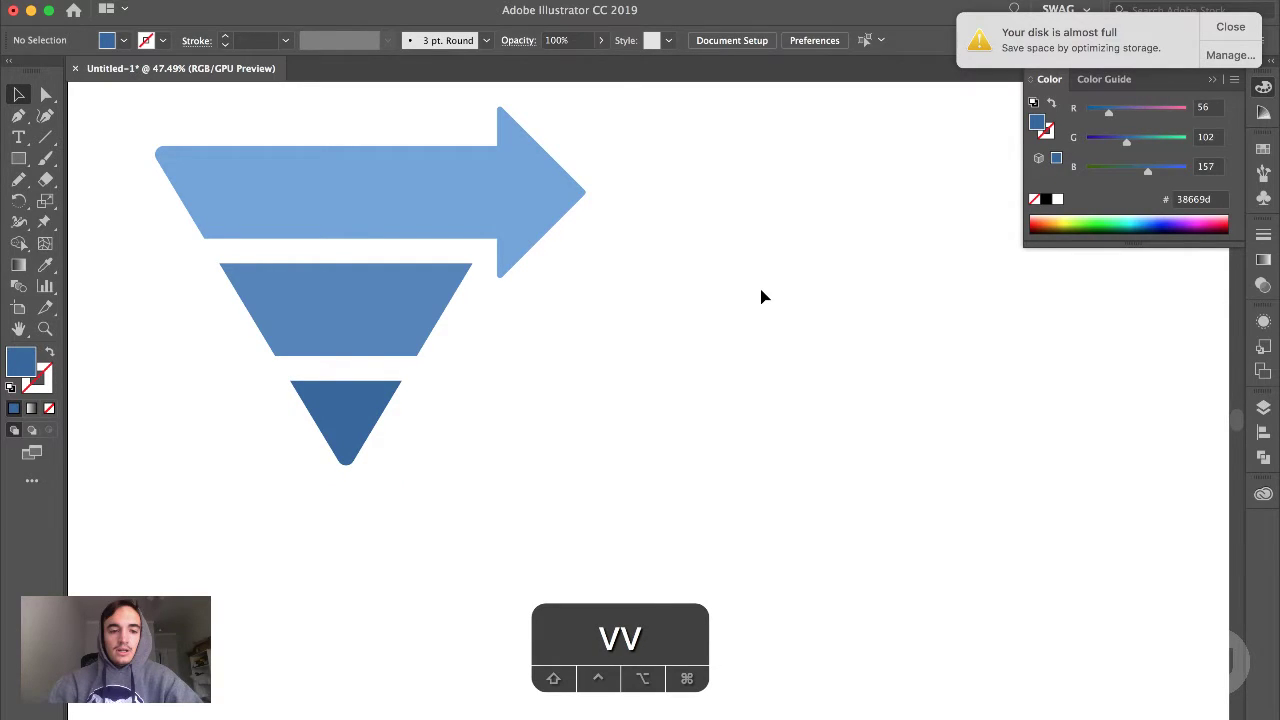
# Add the point text "ortex" beside the bottom triangle and scale it to about 224 pt
pyautogui.scroll(-5, 762, 297)
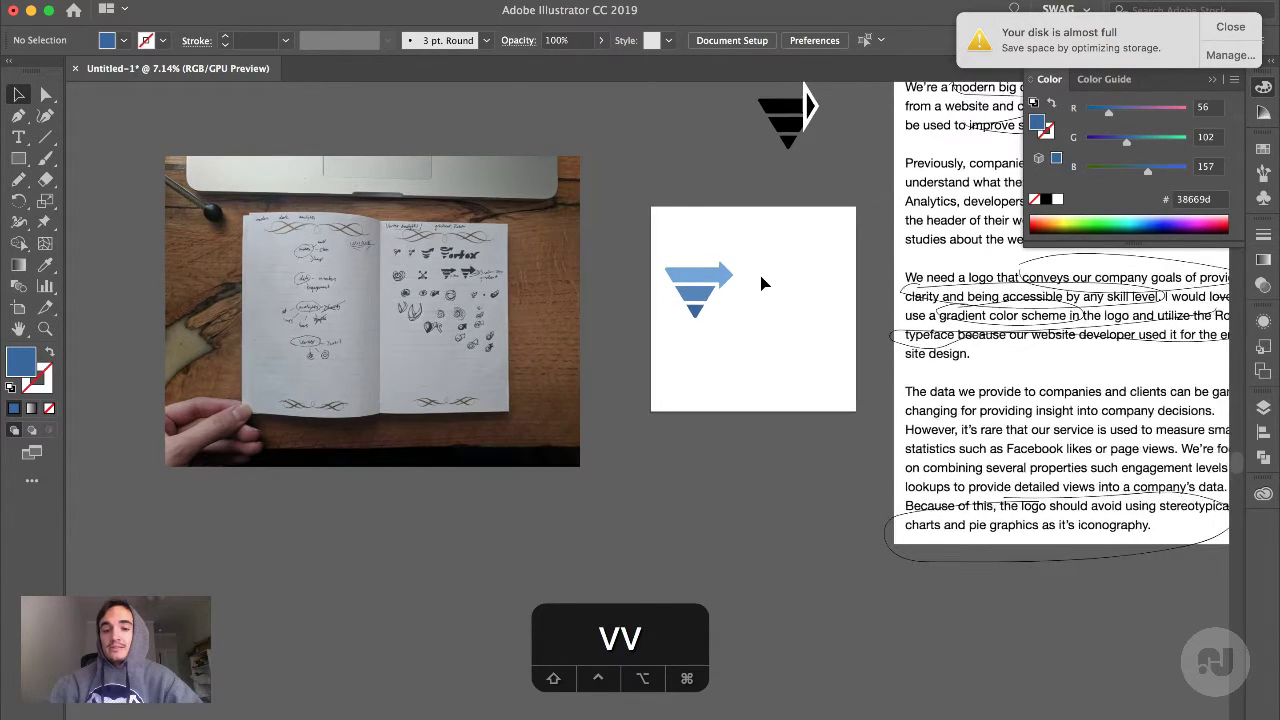
pyautogui.scroll(3, 762, 284)
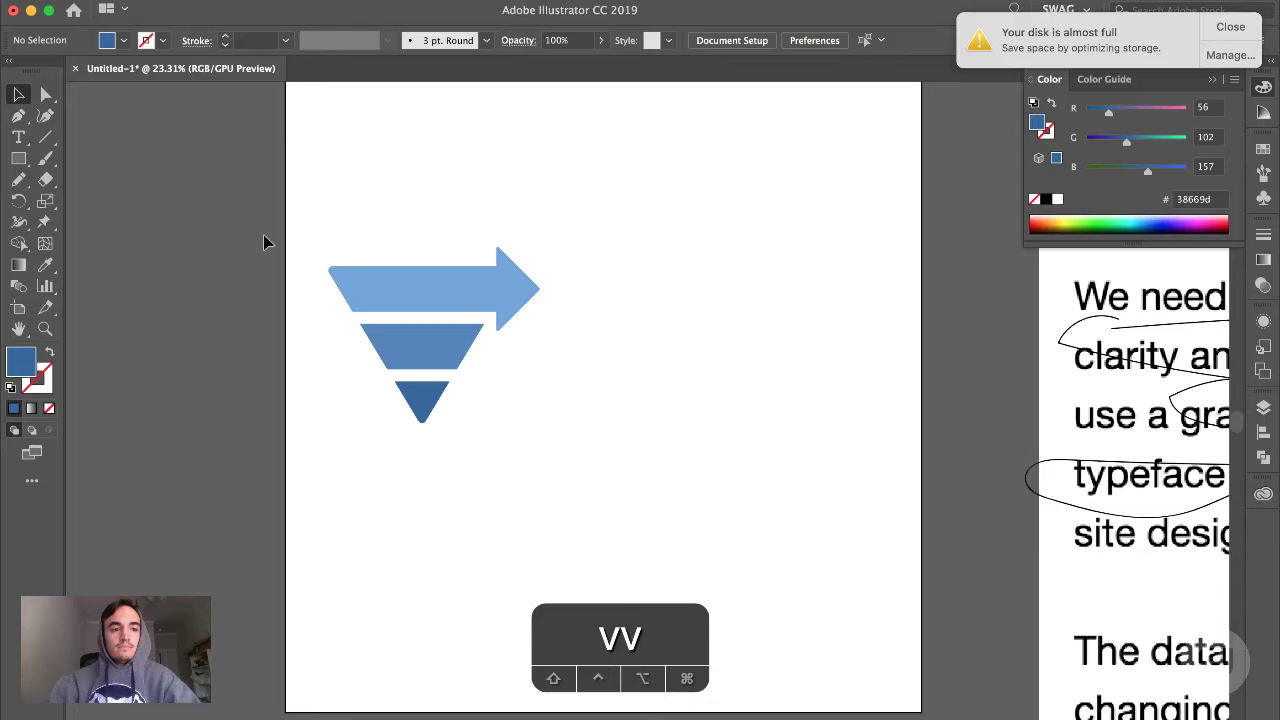
pyautogui.press('t')
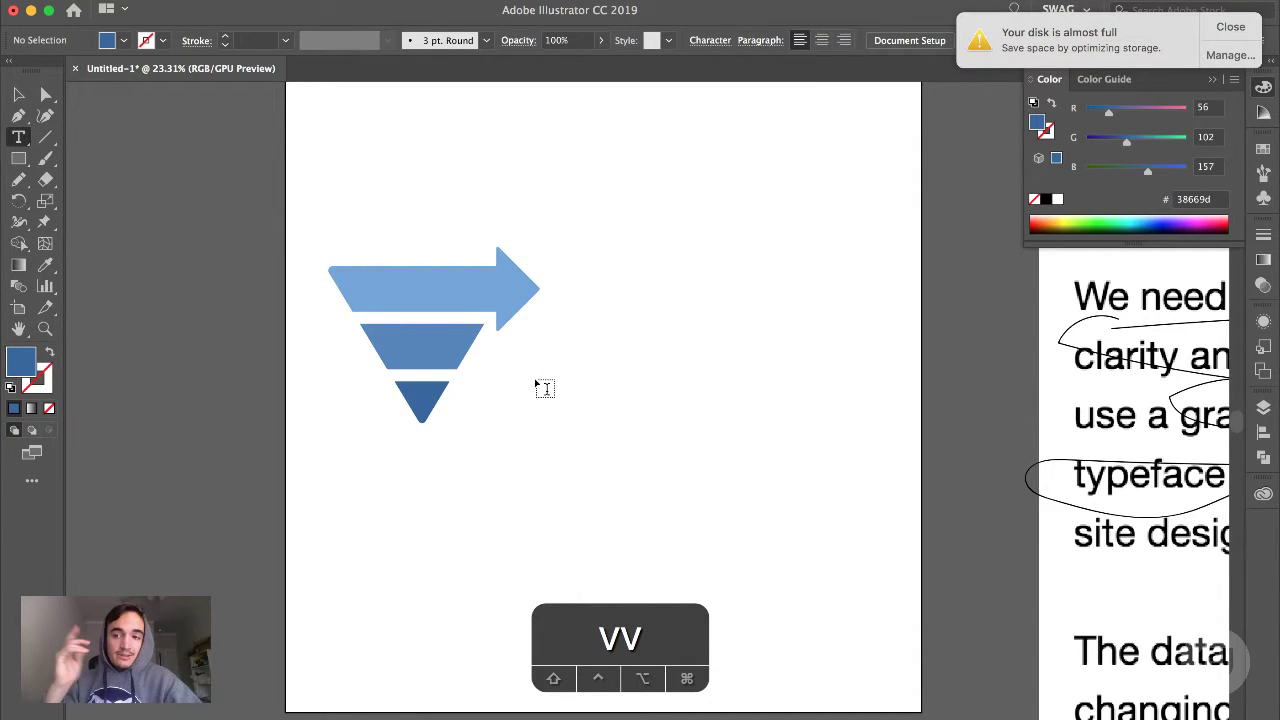
pyautogui.click(539, 385)
pyautogui.write('ortex')
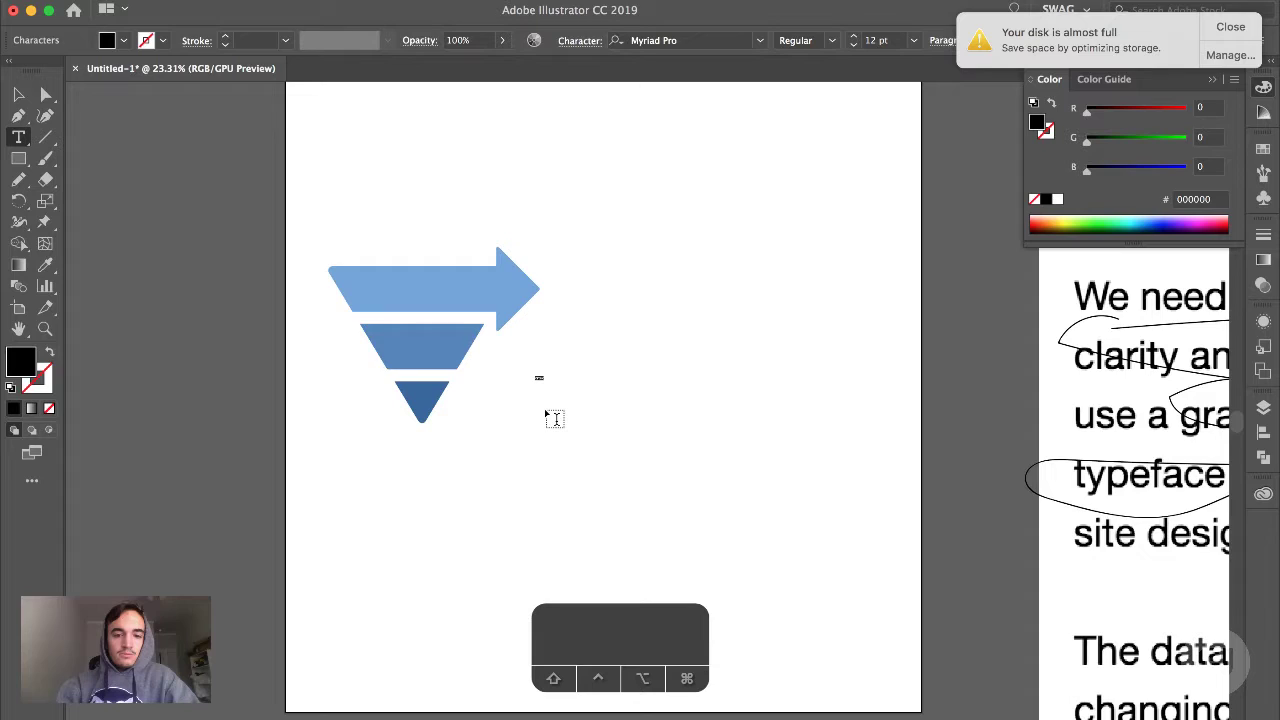
pyautogui.press('Escape')
pyautogui.moveTo(546, 387); pyautogui.dragTo(741, 561)
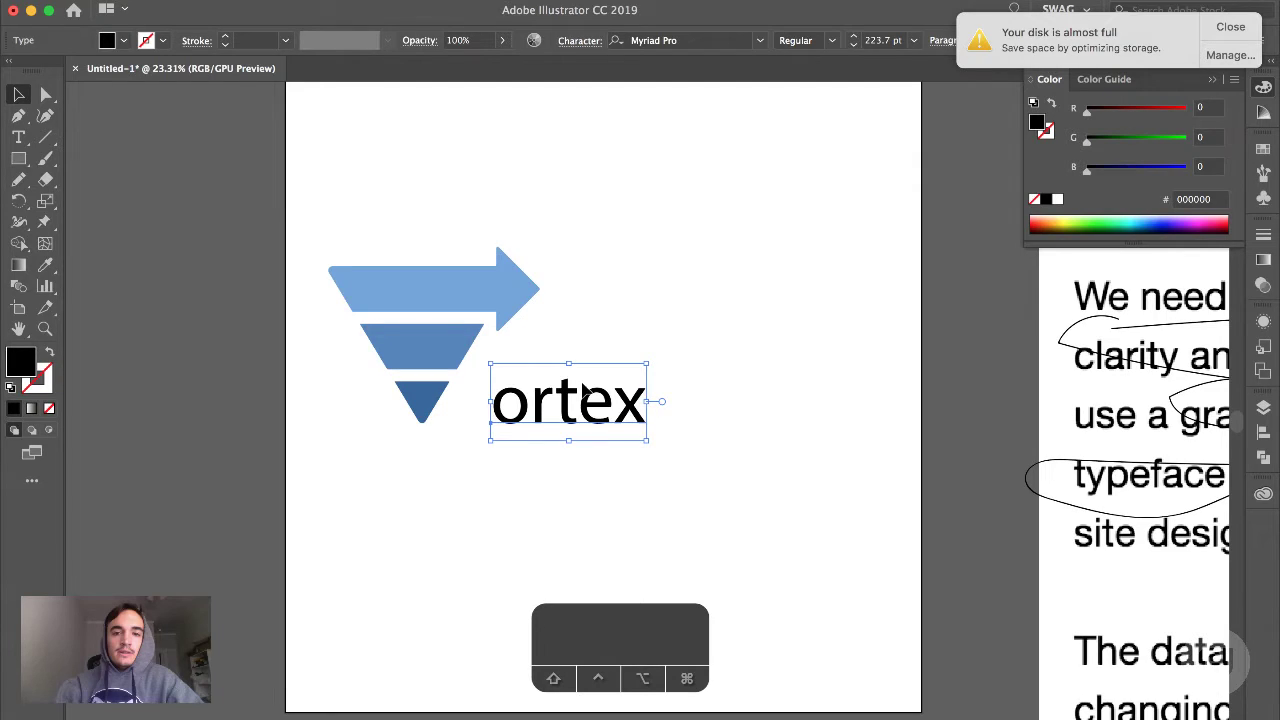
# Change the "ortex" text's font to Mont in its heavy style
pyautogui.press('super+alt+shift+m')
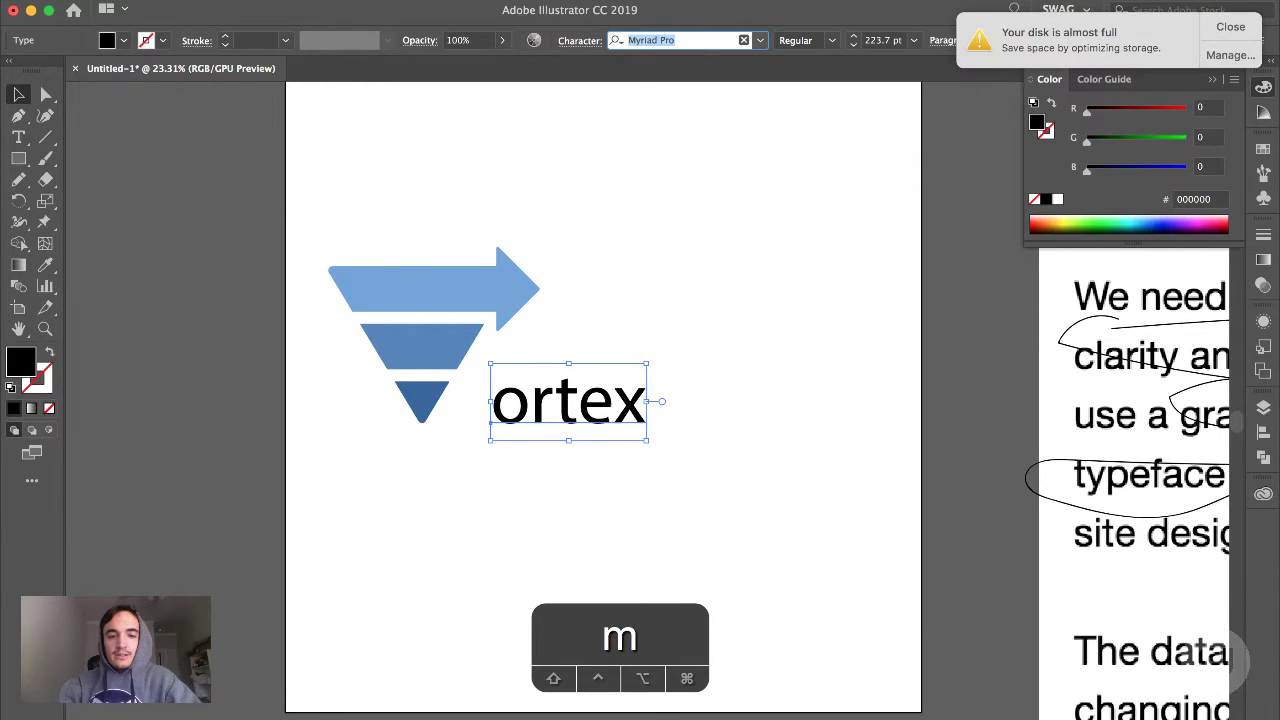
pyautogui.write('mont')
pyautogui.click(545, 434)
pyautogui.click(543, 409)
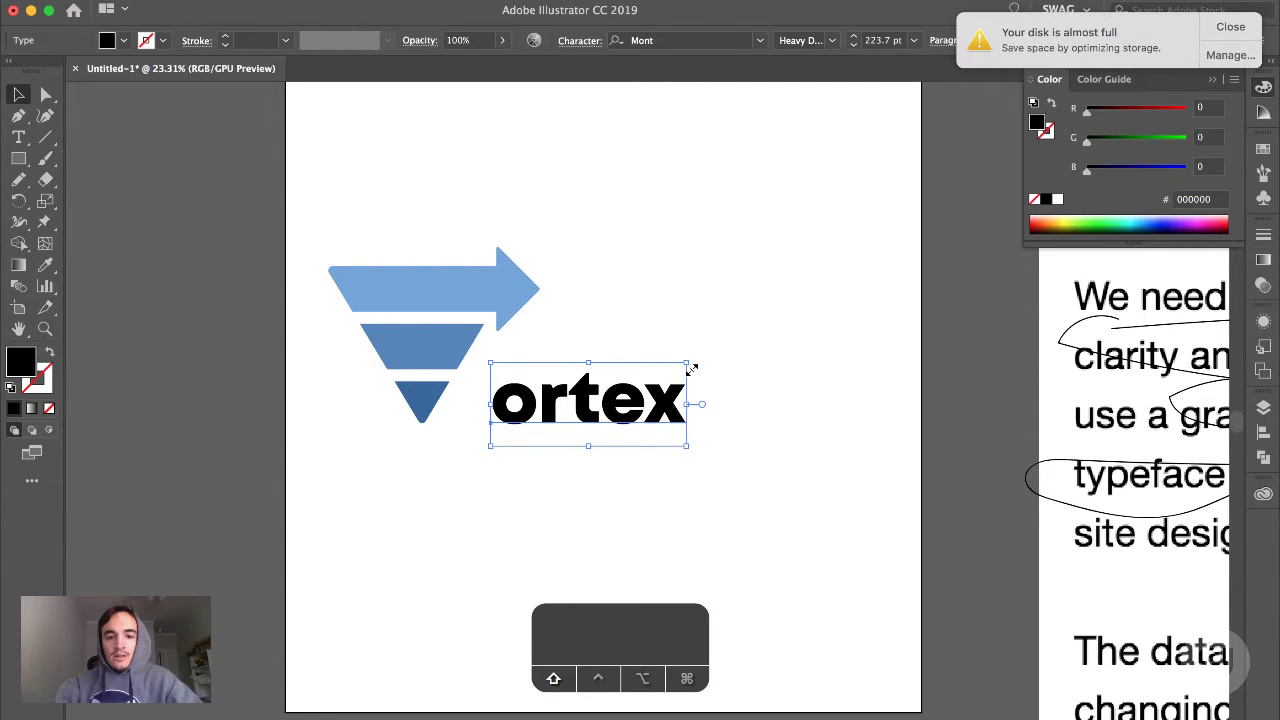
# Enlarge the "ortex" text to about 368 pt and place it right beside the triangle, with its baseline level with the tip
pyautogui.moveTo(691, 369); pyautogui.dragTo(814, 318)
pyautogui.moveTo(699, 372); pyautogui.dragTo(666, 432)
pyautogui.scroll(-5, 712, 437)
pyautogui.click(726, 503)
pyautogui.click(720, 380)
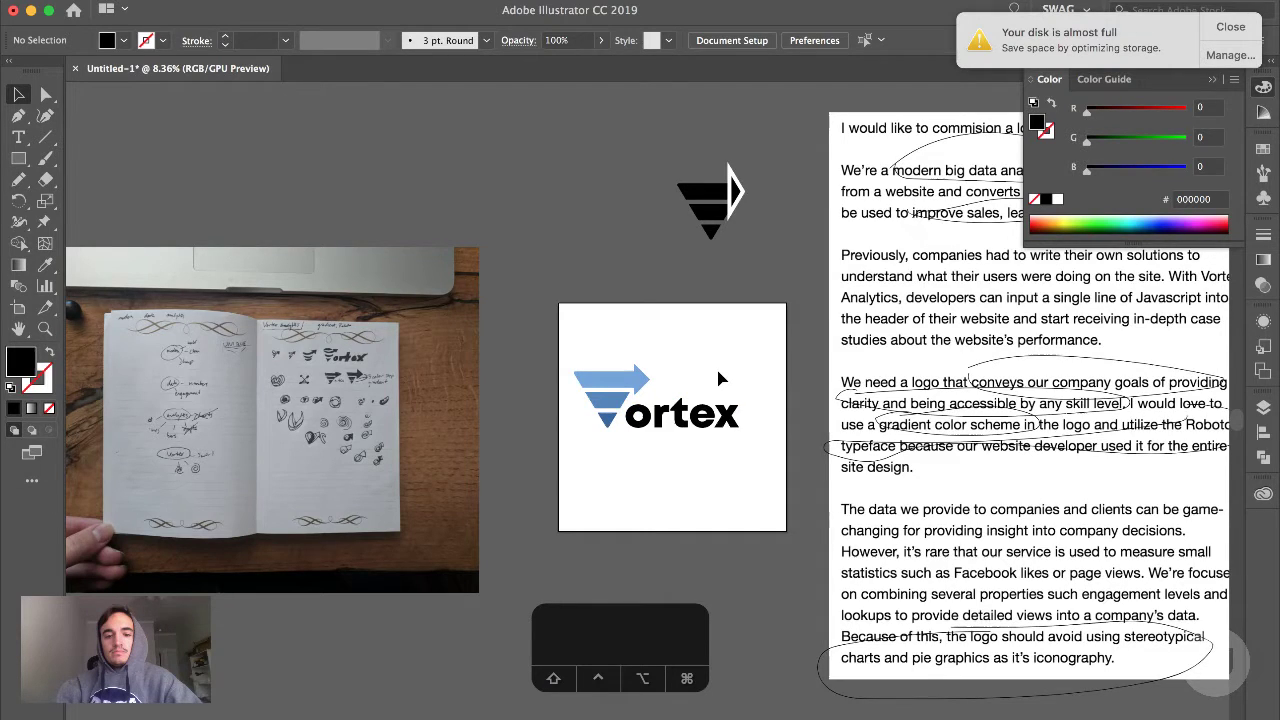
# Color the "ortex" text with the bottom triangle's dark blue, 38669d, using the Eyedropper tool
pyautogui.scroll(2, 720, 380)
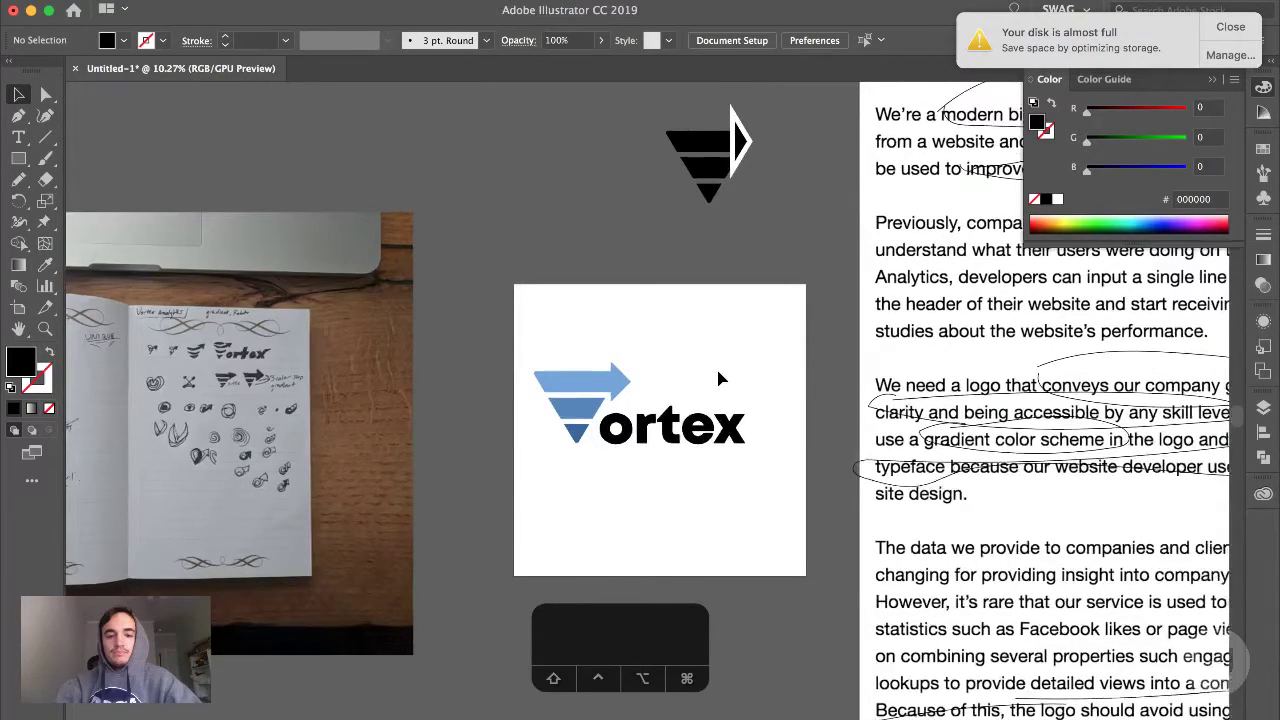
pyautogui.scroll(1, 718, 378)
pyautogui.click(668, 430)
pyautogui.press('i')
pyautogui.click(575, 380)
pyautogui.press('v')
pyautogui.click(617, 488)
# Try outlining the "ortex" text and selecting the letter r with Direct Selection, and revert it to live type
pyautogui.scroll(-5, 617, 488)
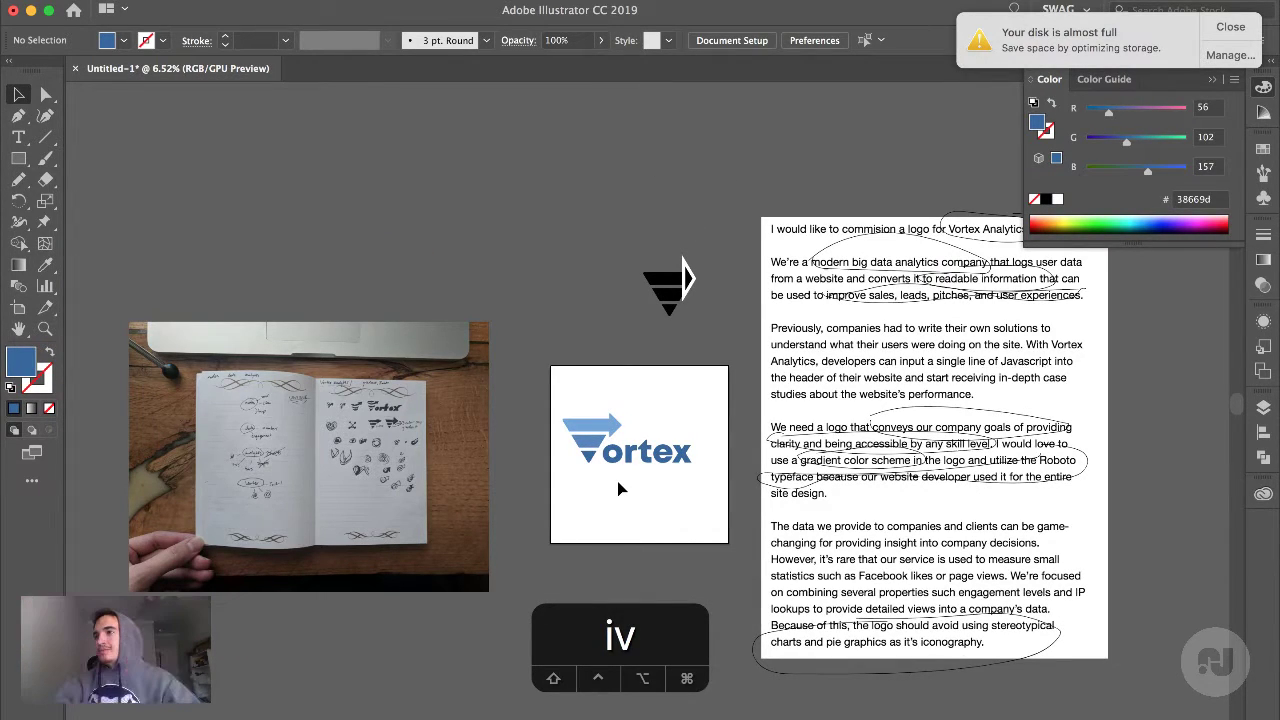
pyautogui.scroll(4, 618, 488)
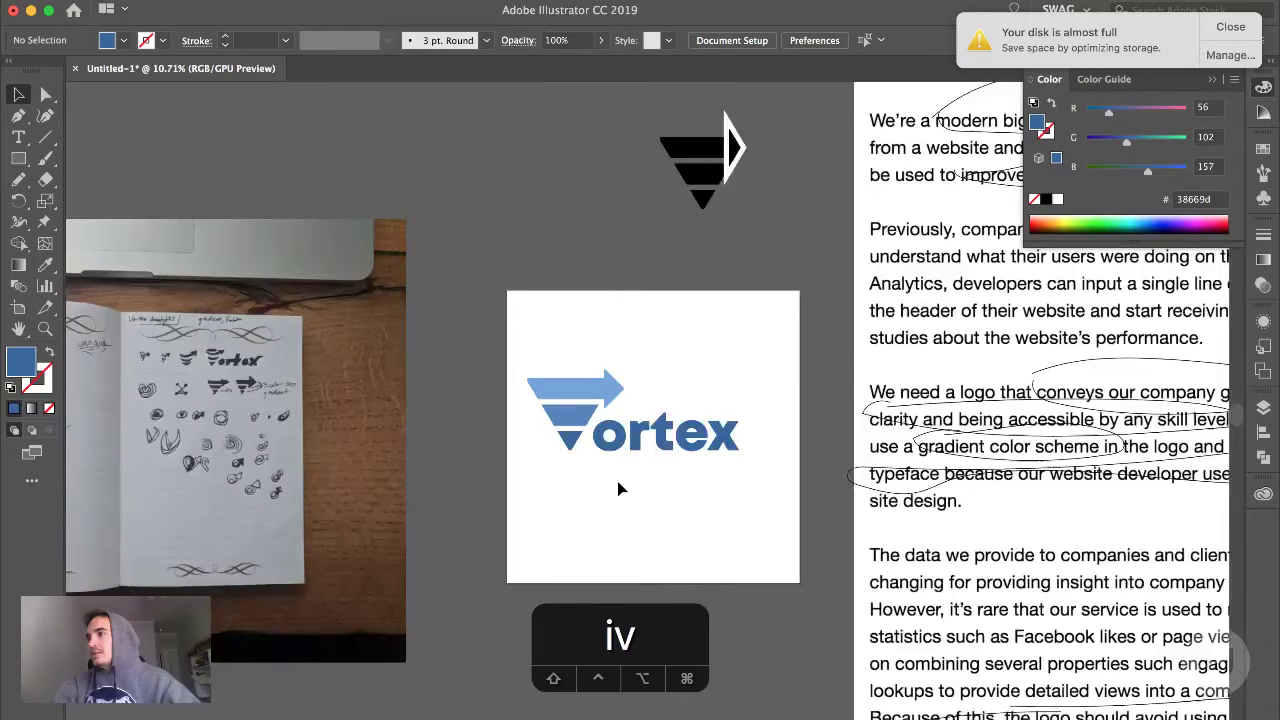
pyautogui.scroll(5, 618, 488)
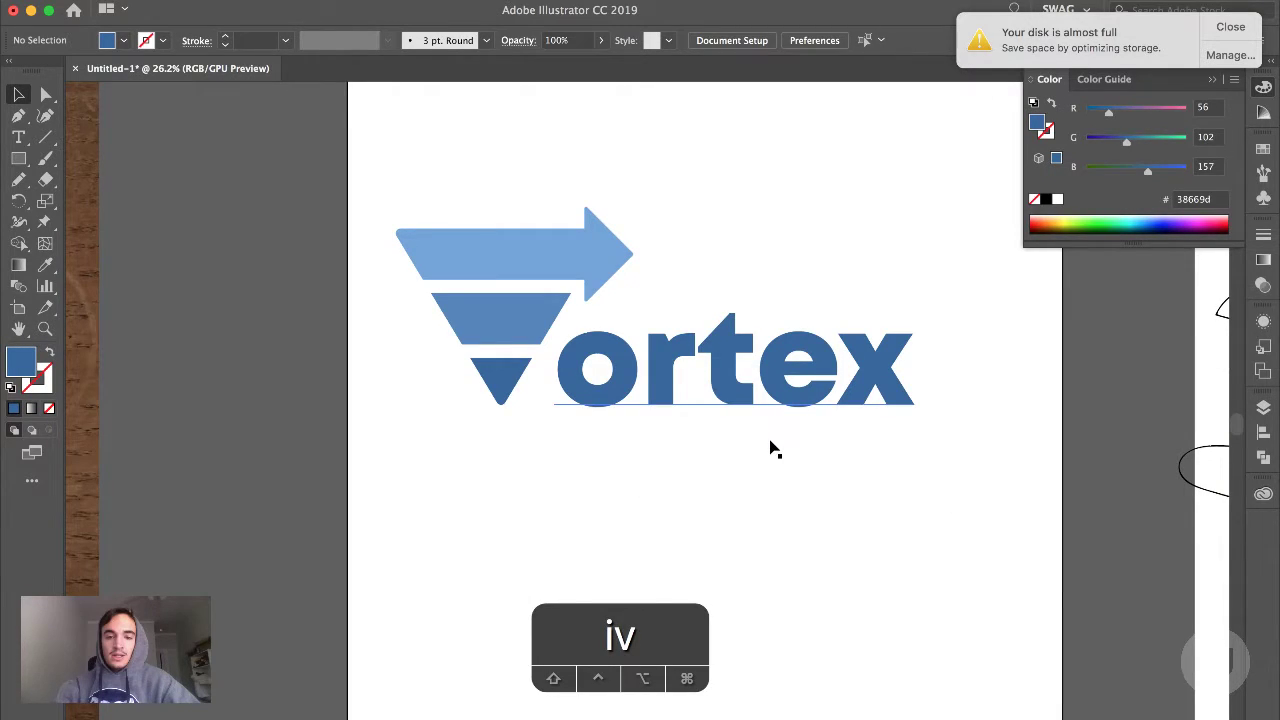
pyautogui.scroll(2, 773, 449)
pyautogui.press('a')
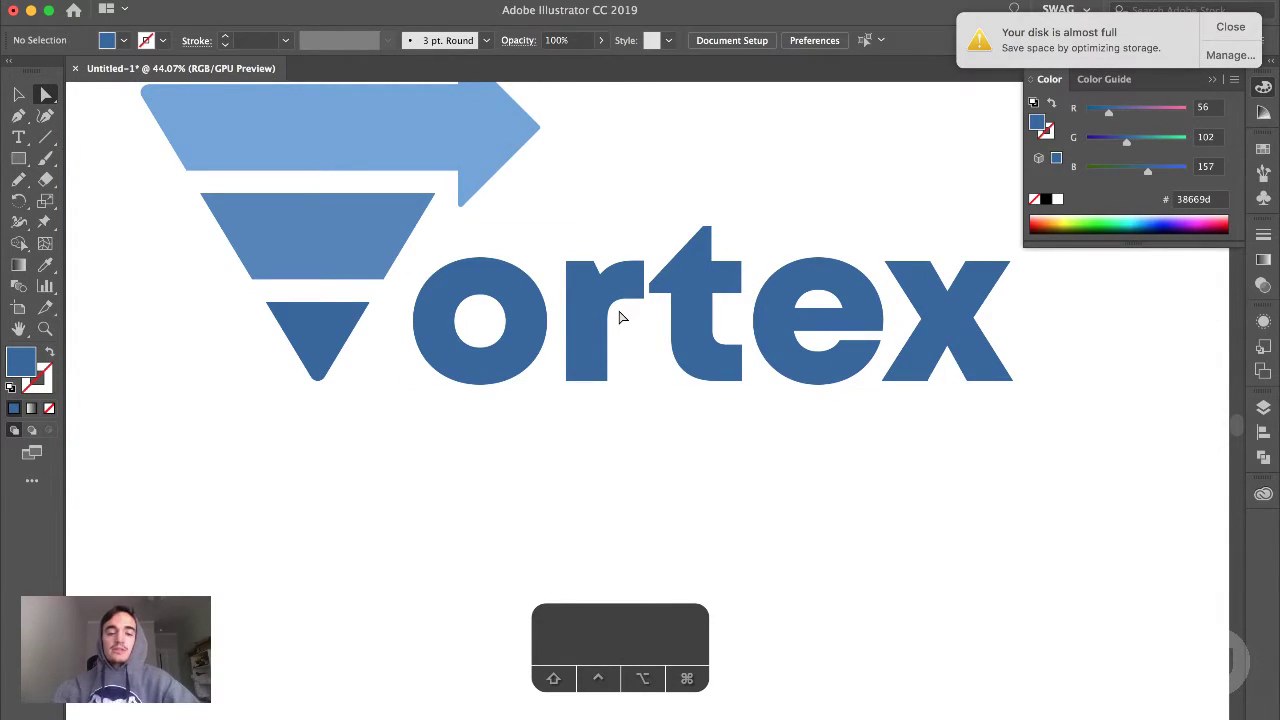
pyautogui.click(575, 313)
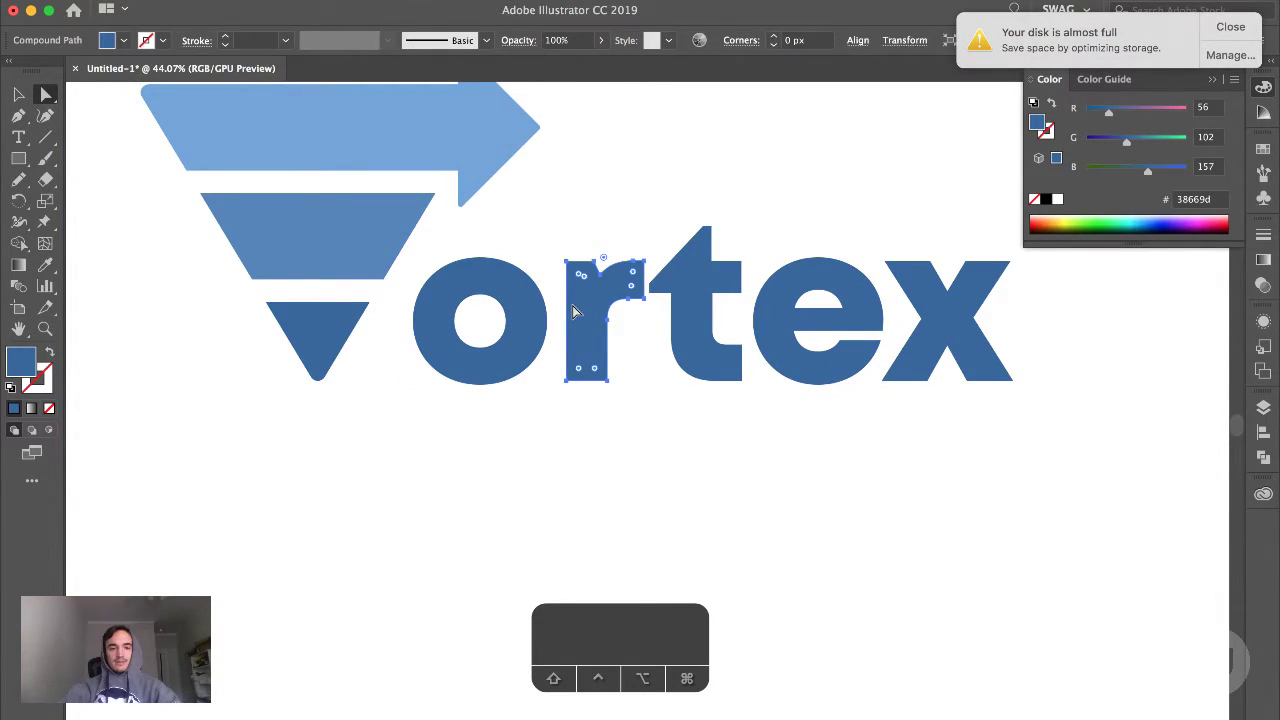
pyautogui.press('a')
pyautogui.click(594, 349)
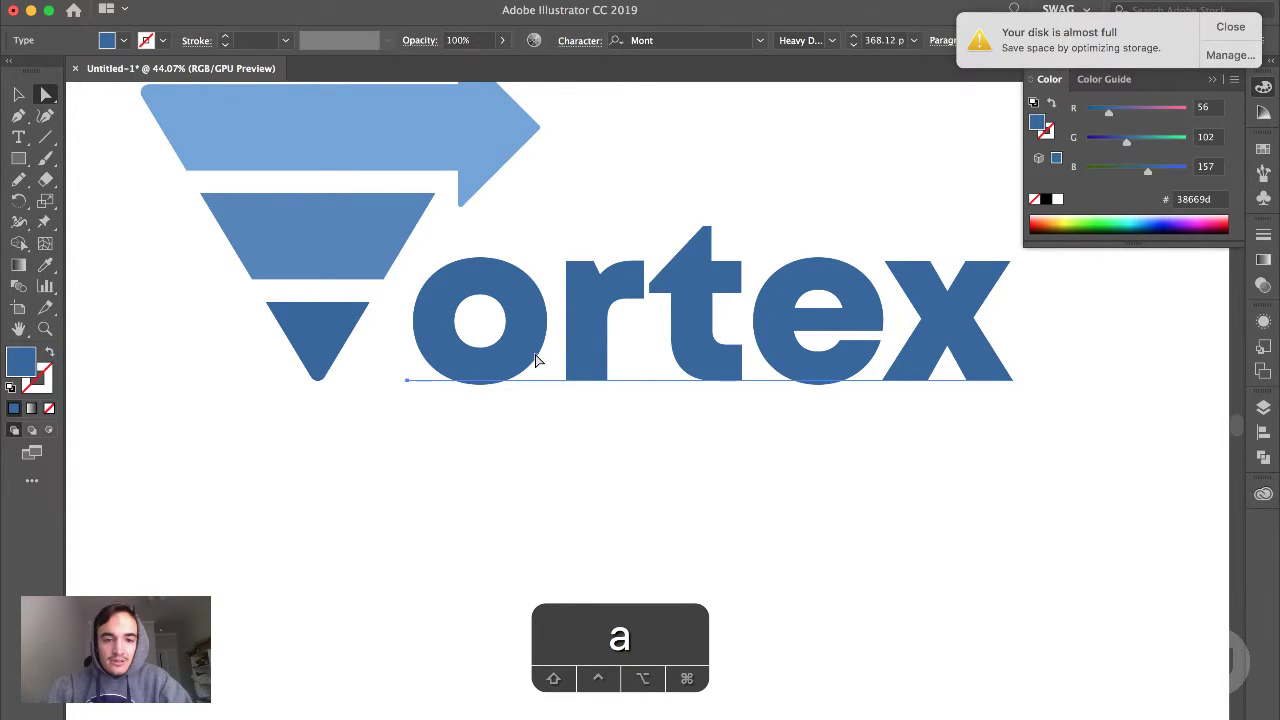
# Move the "ortex" text slightly away from the mark and down, below the level of the triangle's tip
pyautogui.moveTo(535, 360); pyautogui.dragTo(550, 360)
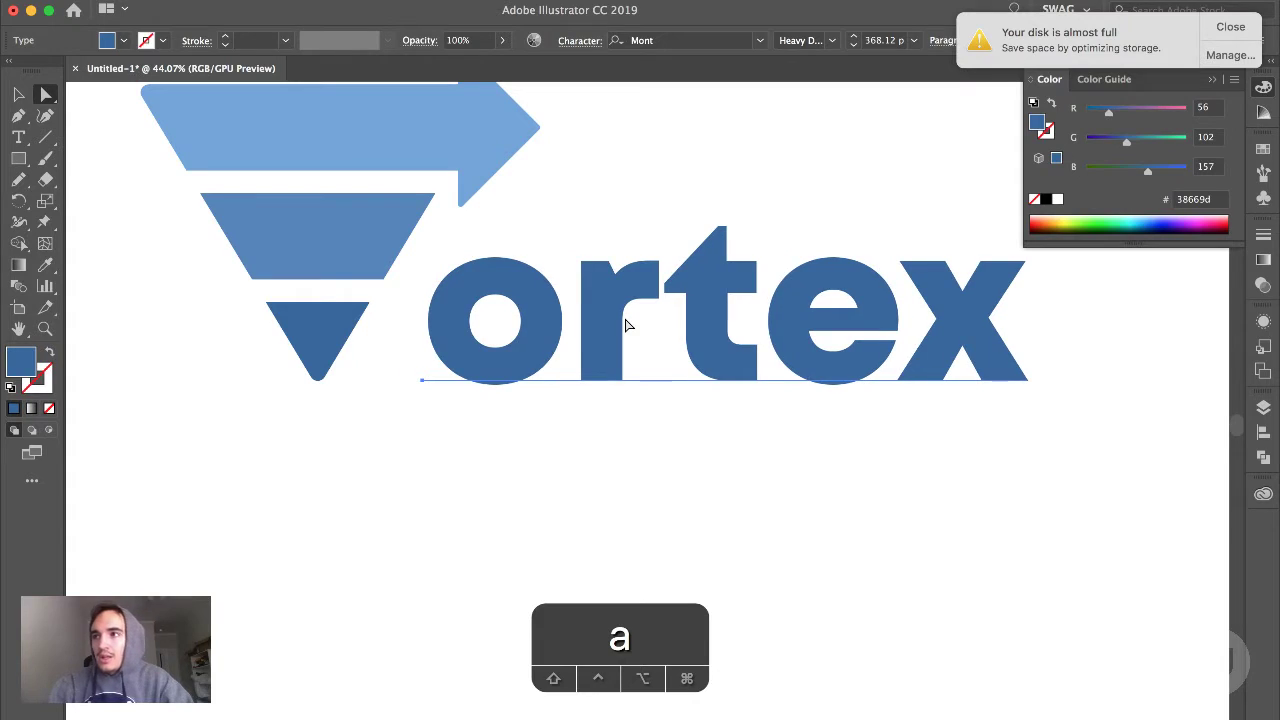
pyautogui.moveTo(593, 315); pyautogui.dragTo(588, 270)
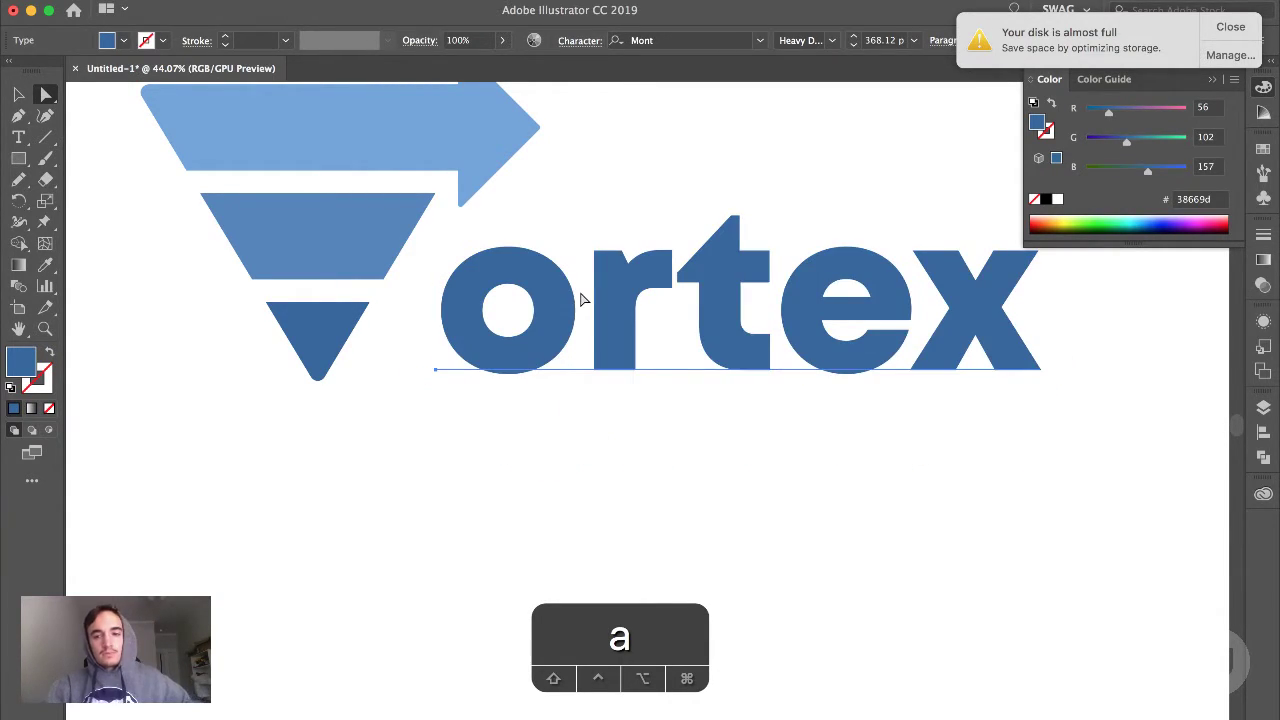
pyautogui.moveTo(582, 328); pyautogui.dragTo(590, 368)
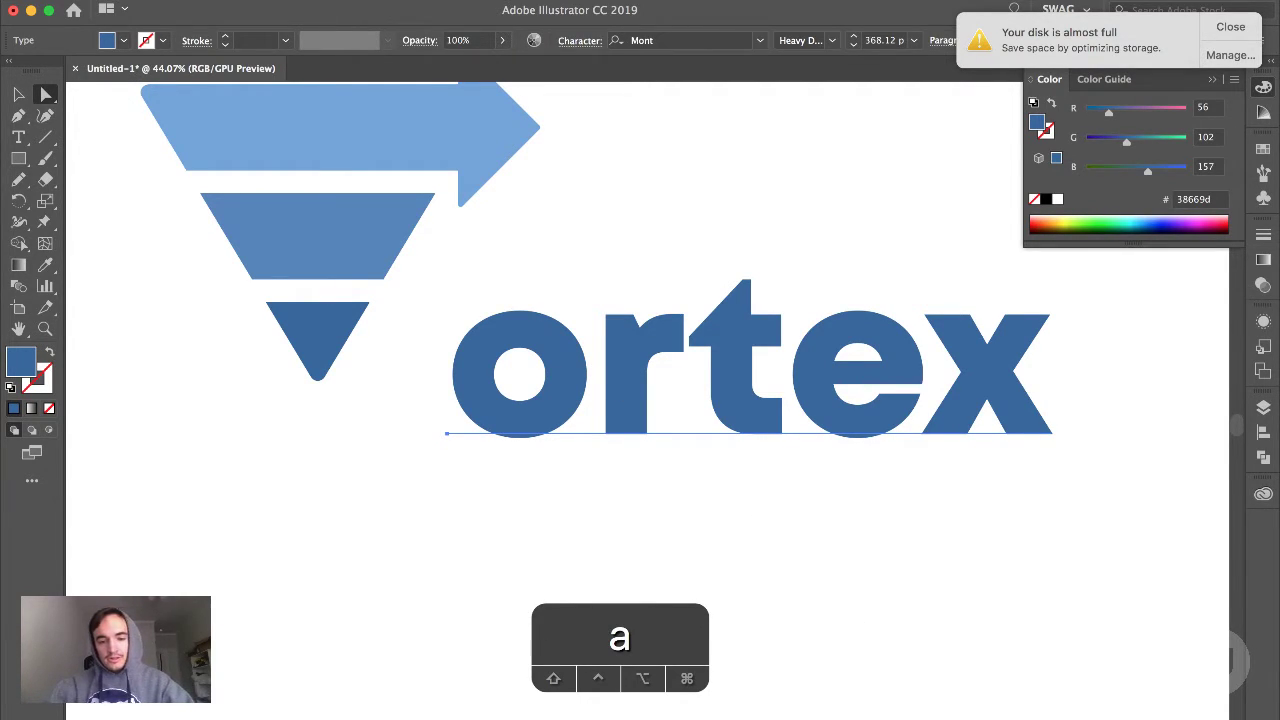
# Convert the "ortex" text to outlines and deselect it
pyautogui.press('Escape')
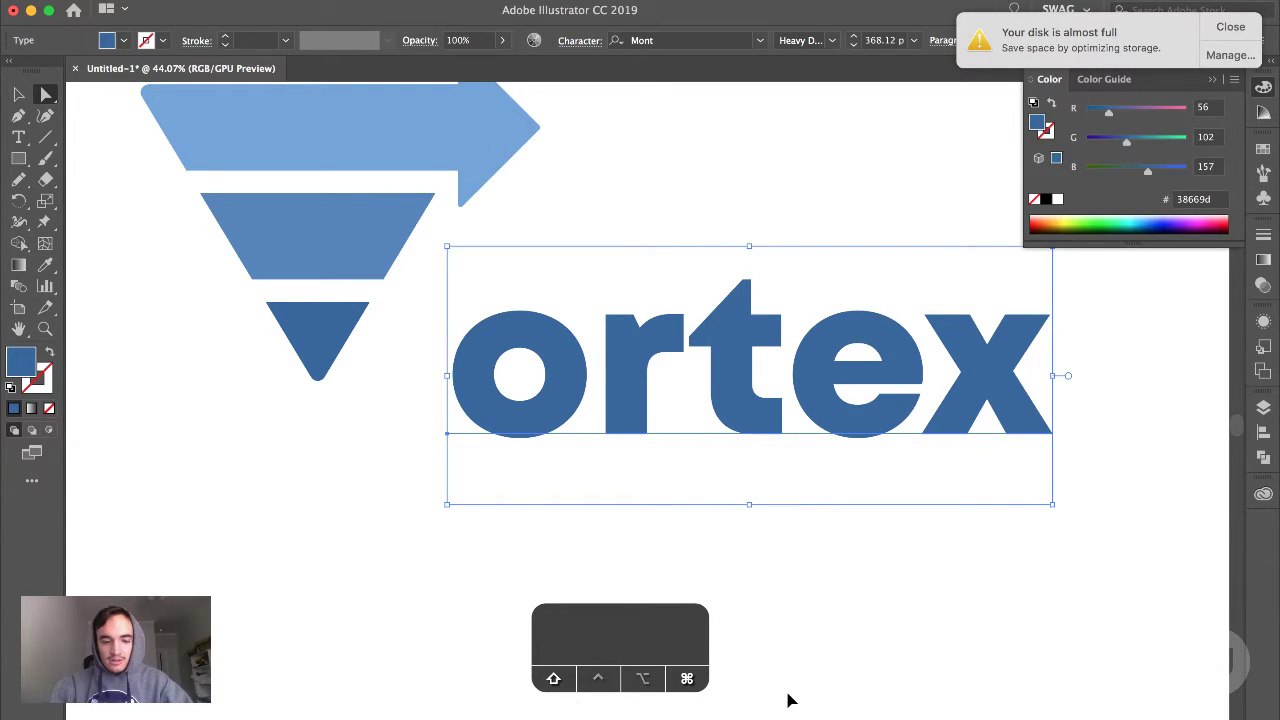
pyautogui.press('super+shift+o')
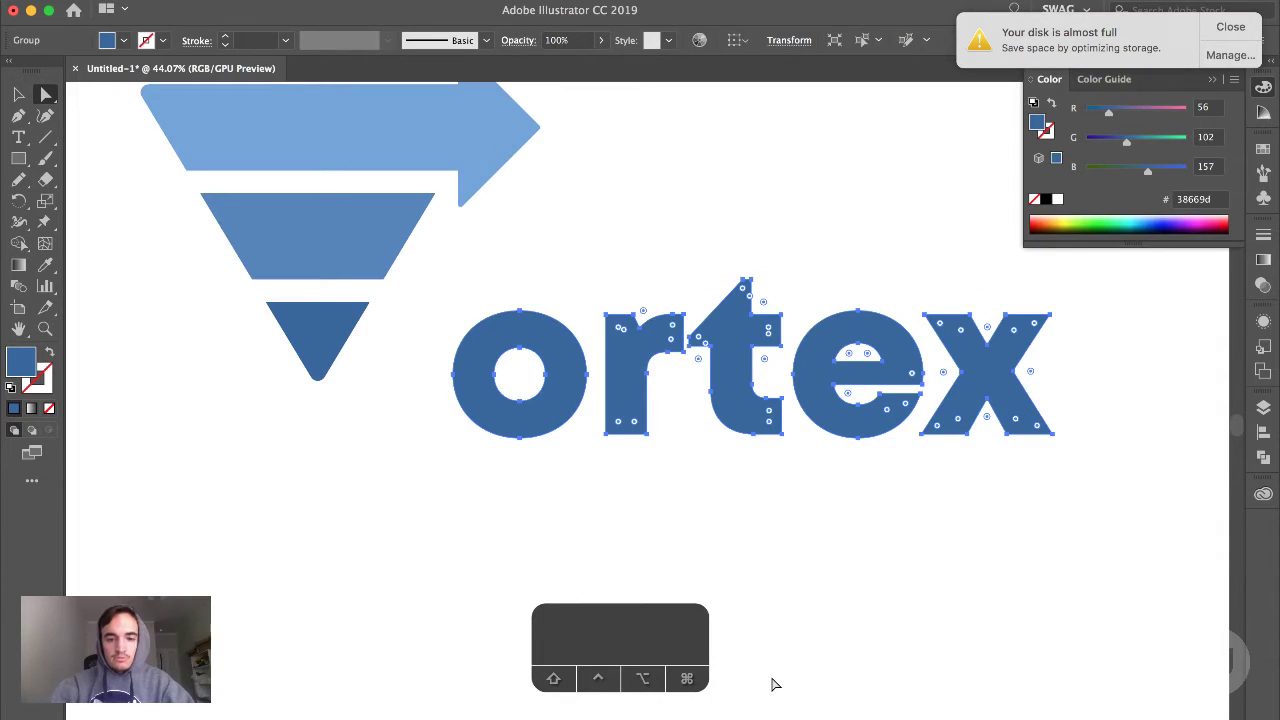
pyautogui.click(718, 510)
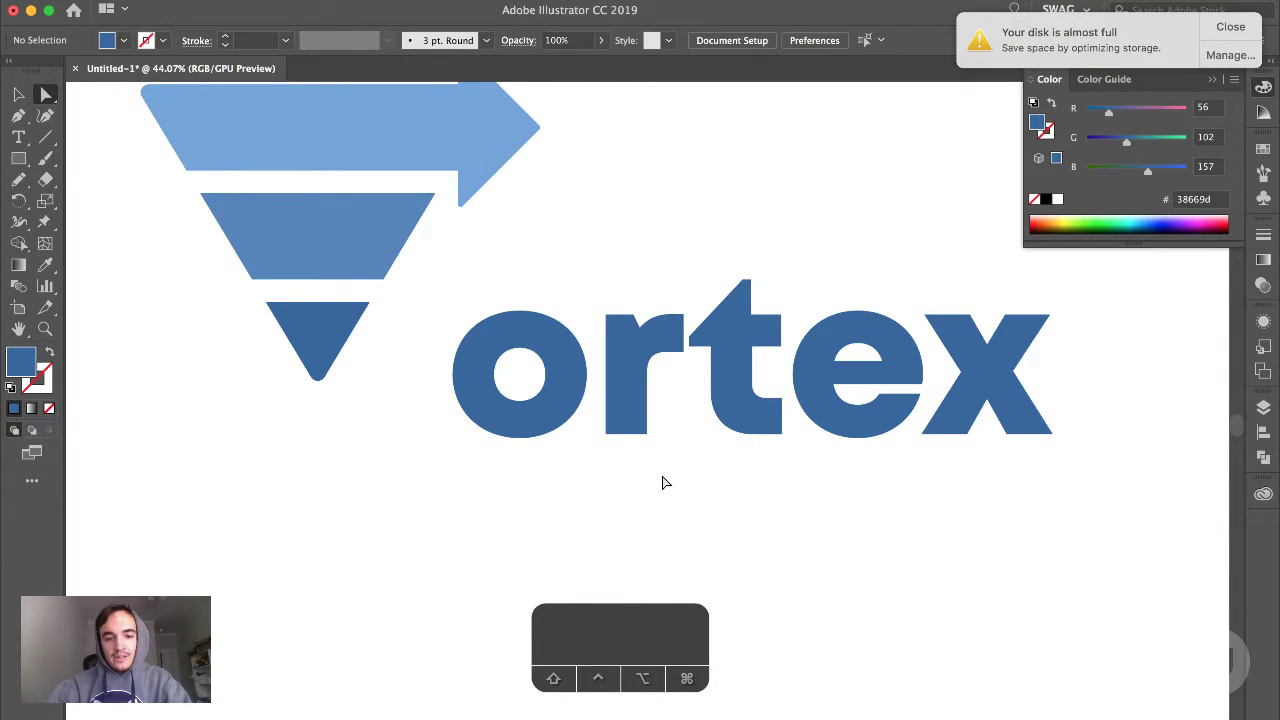
# Try nudging the outlined letter r slightly toward the o with Direct Selection, and move it back
pyautogui.press('a')
pyautogui.click(625, 425)
pyautogui.press('t')
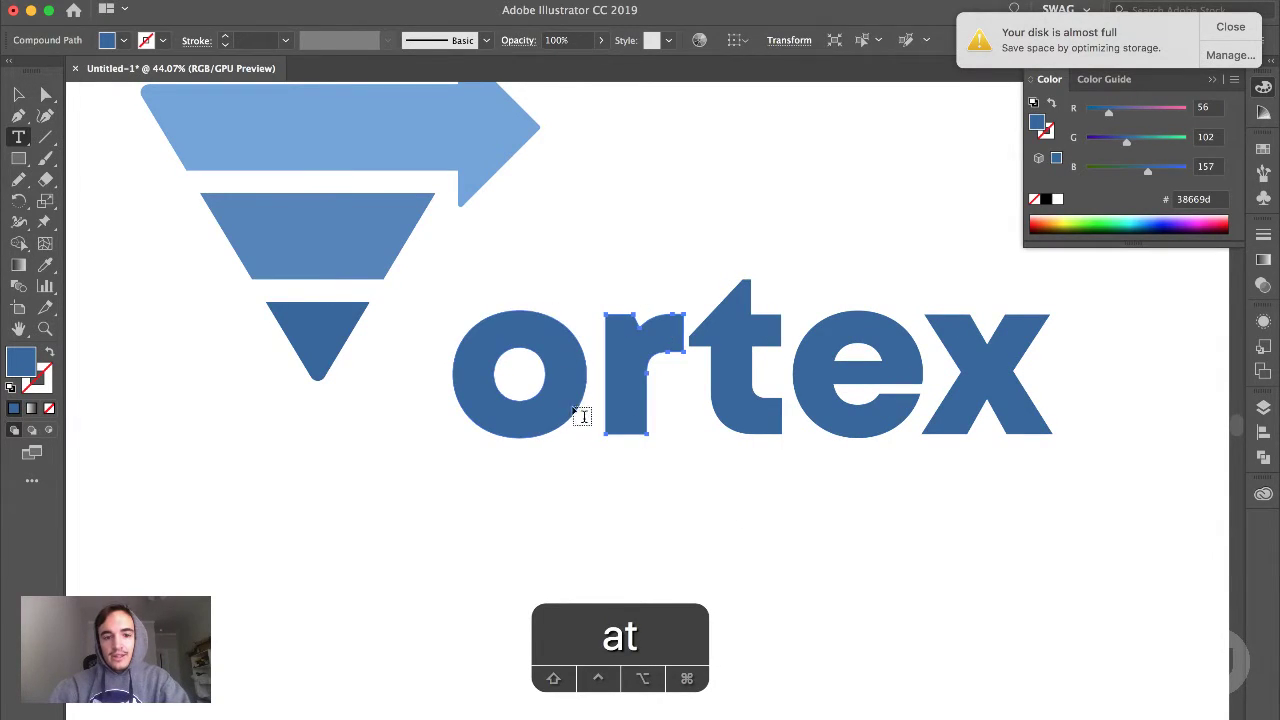
pyautogui.press('a')
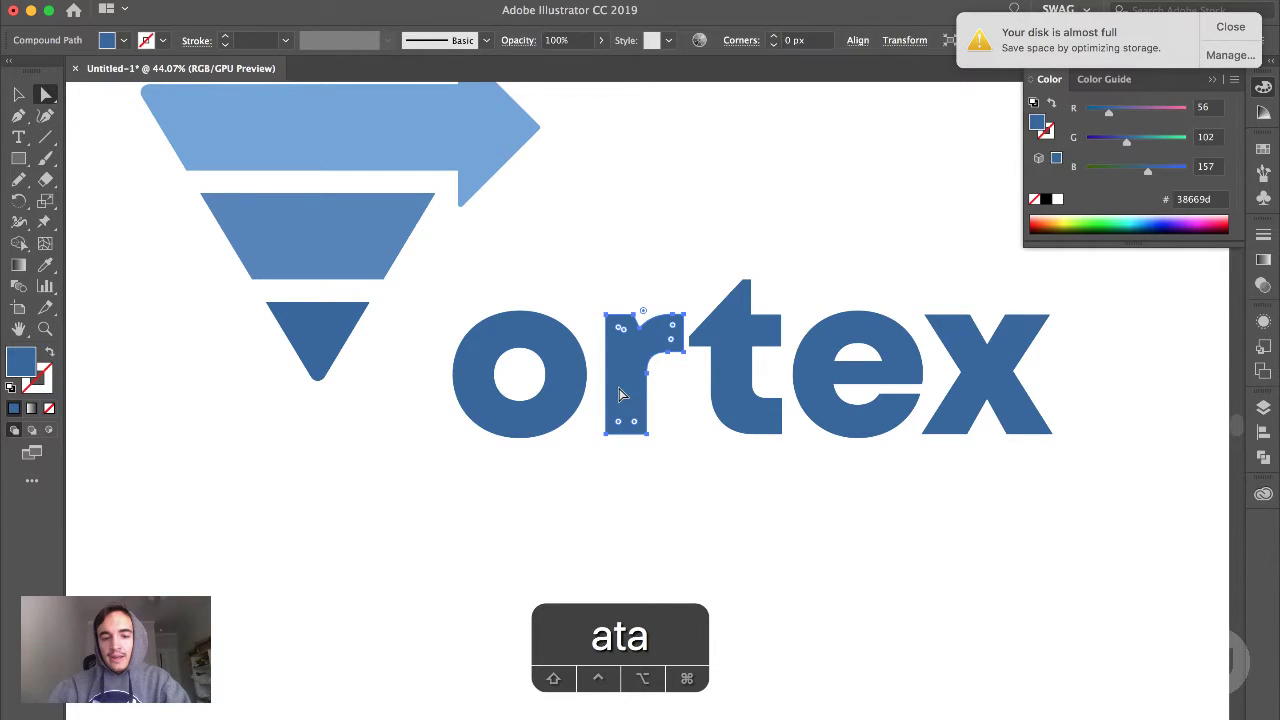
pyautogui.press('Left')
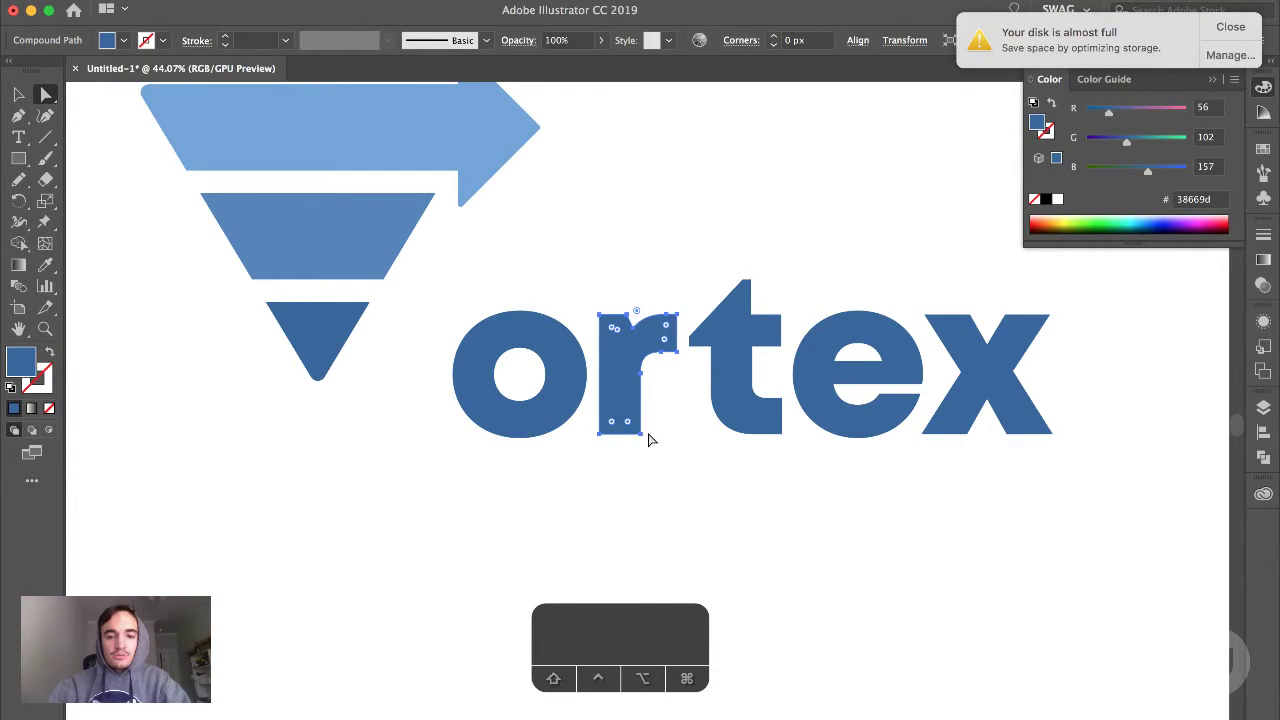
pyautogui.press('Right')
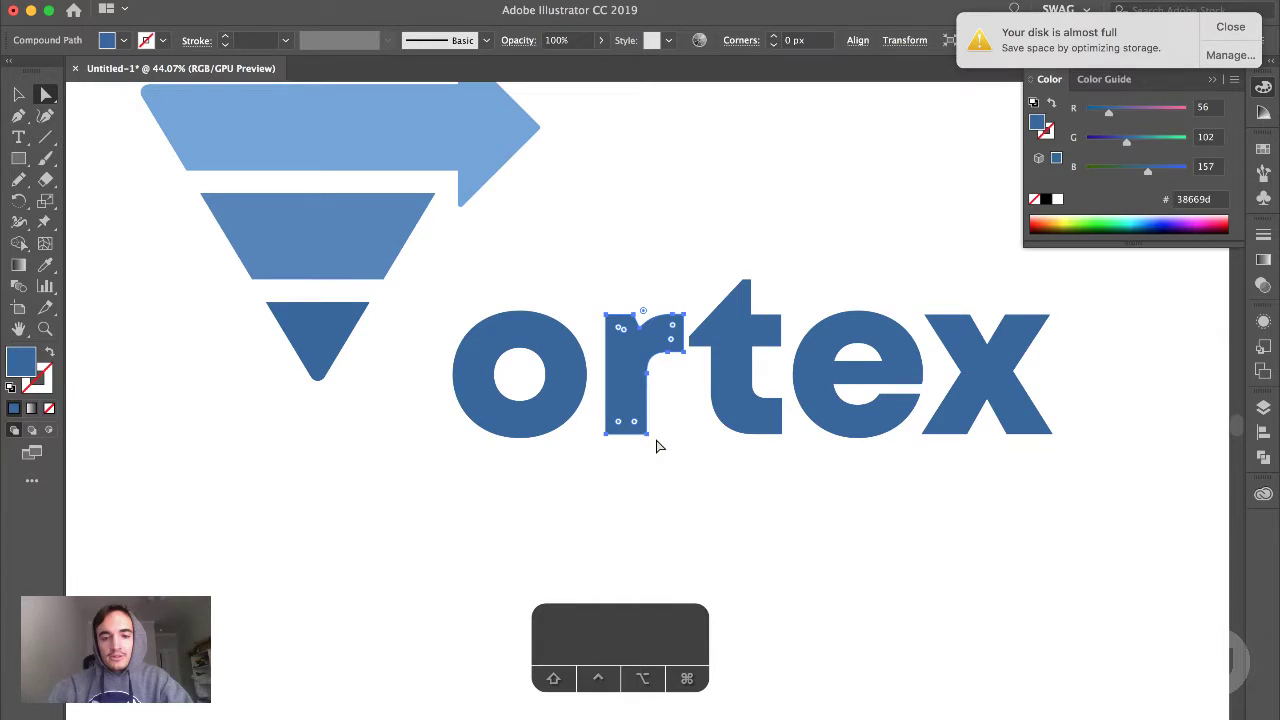
# Revert the outlined "ortex" wordmark to live type, trying Montserrat and returning to the Mont font
pyautogui.click(655, 436)
pyautogui.click(752, 40)
pyautogui.press('Down')
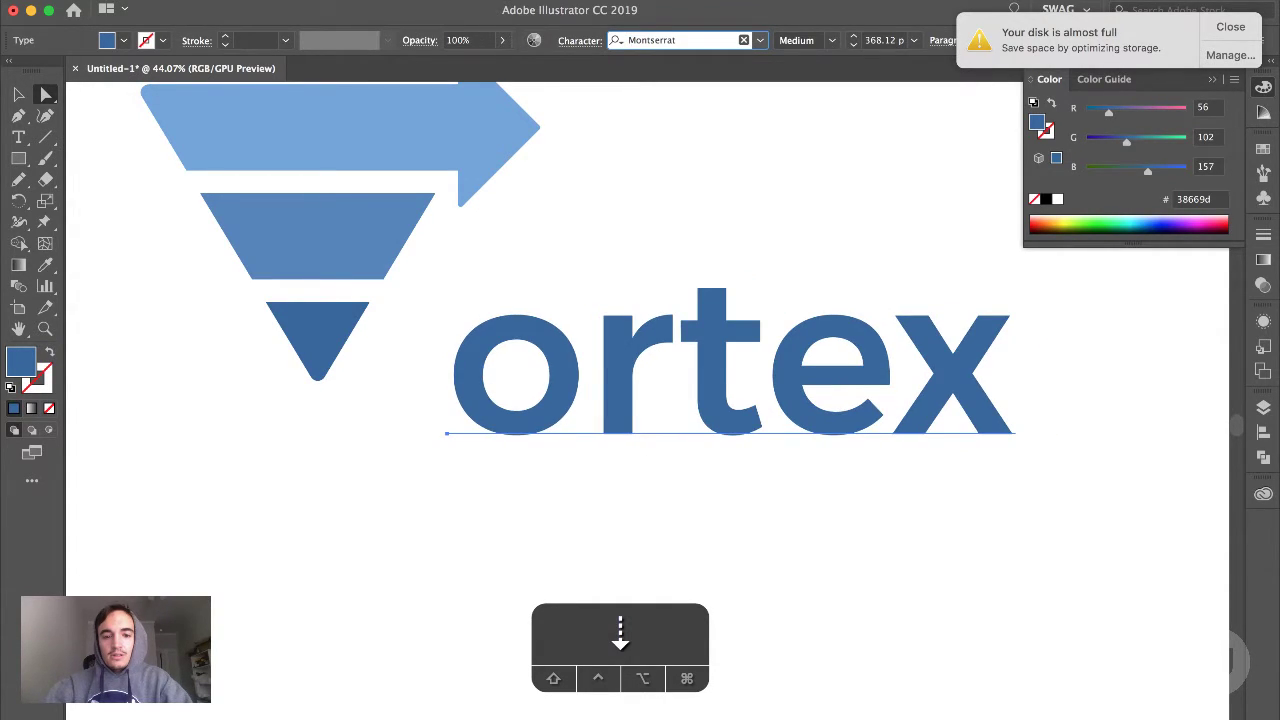
pyautogui.press('Up')
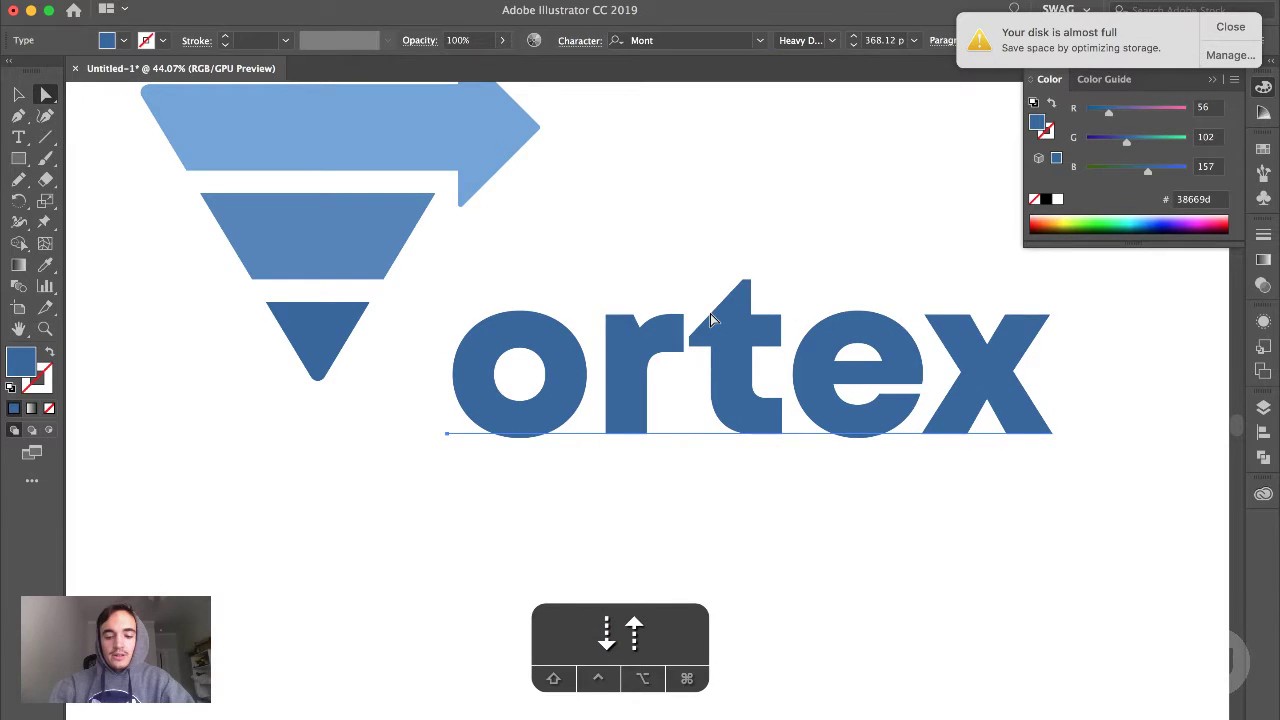
pyautogui.press('super+z')
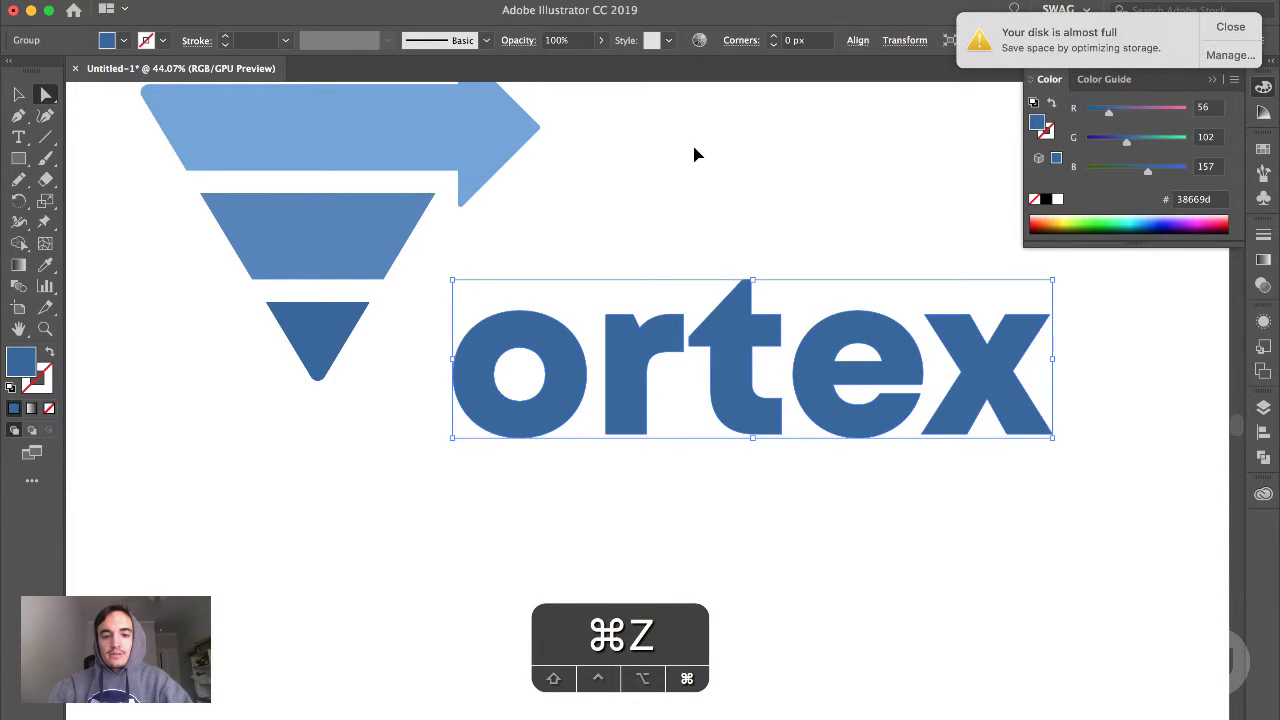
pyautogui.press('super+z')
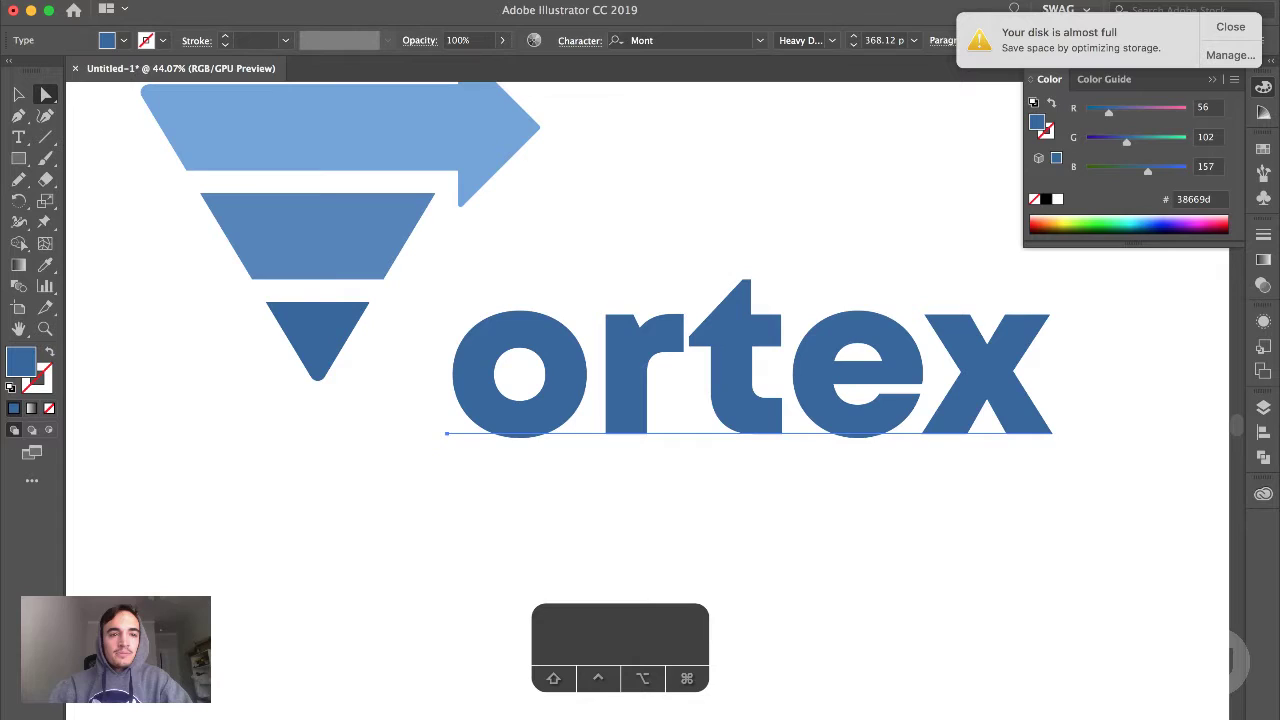
# Try to convert the live "ortex" text with Convert to Shape
pyautogui.click(230, 0)
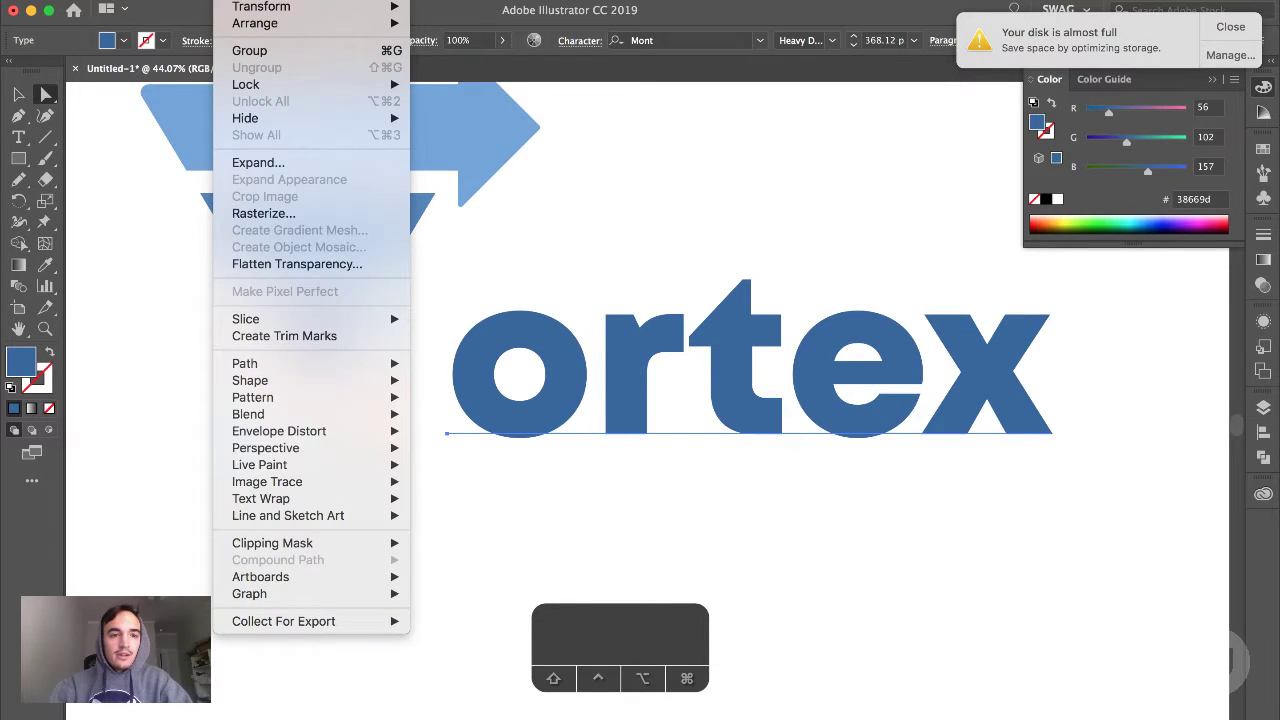
pyautogui.moveTo(309, 374)
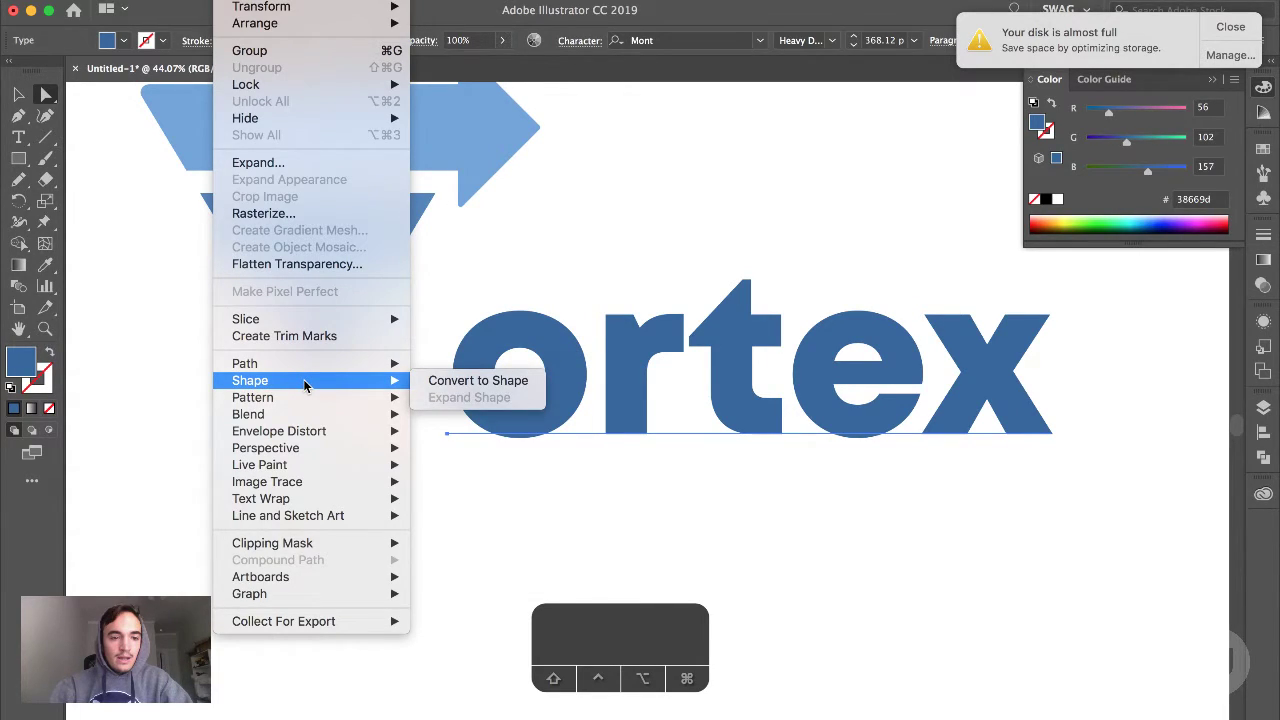
pyautogui.click(435, 381)
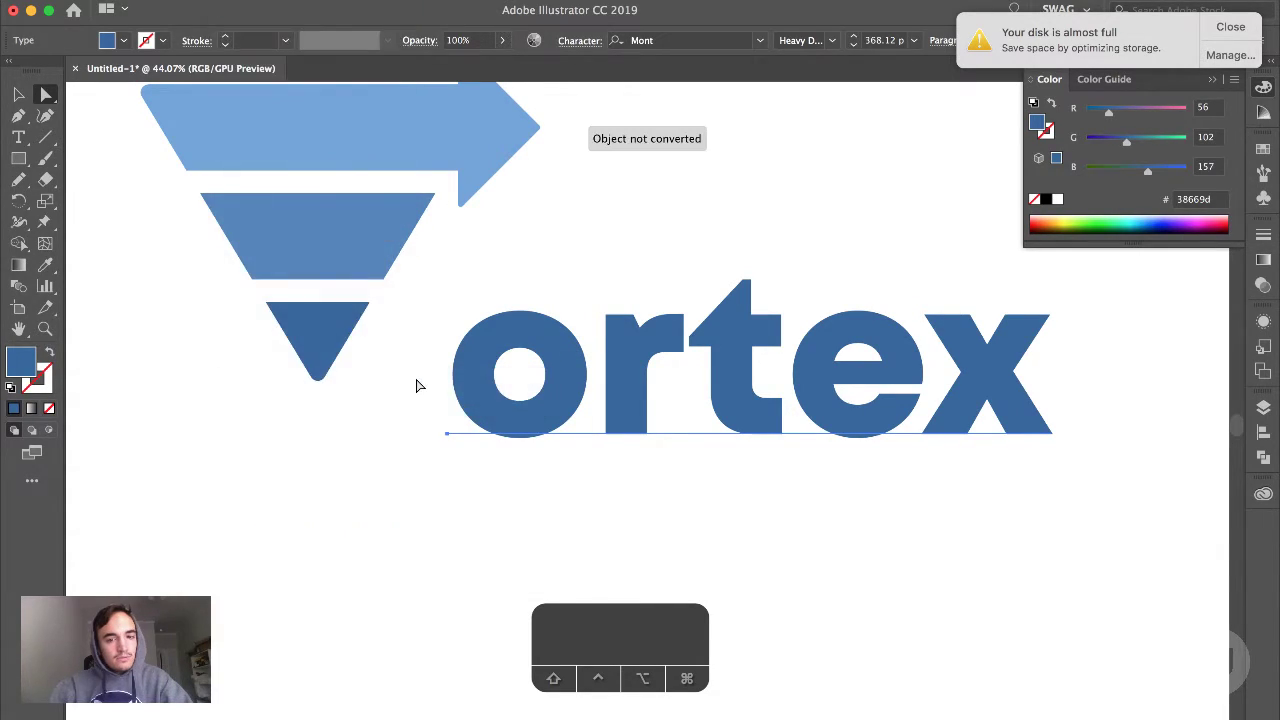
pyautogui.click(230, 0)
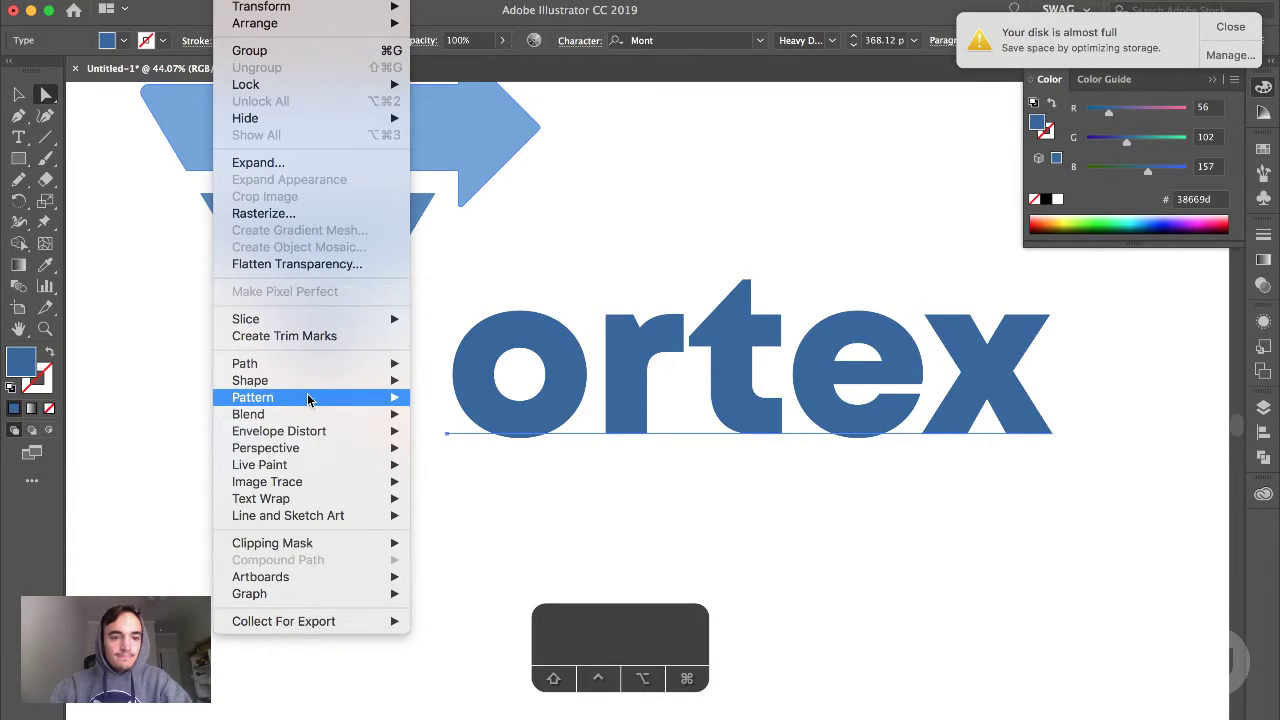
pyautogui.moveTo(294, 370)
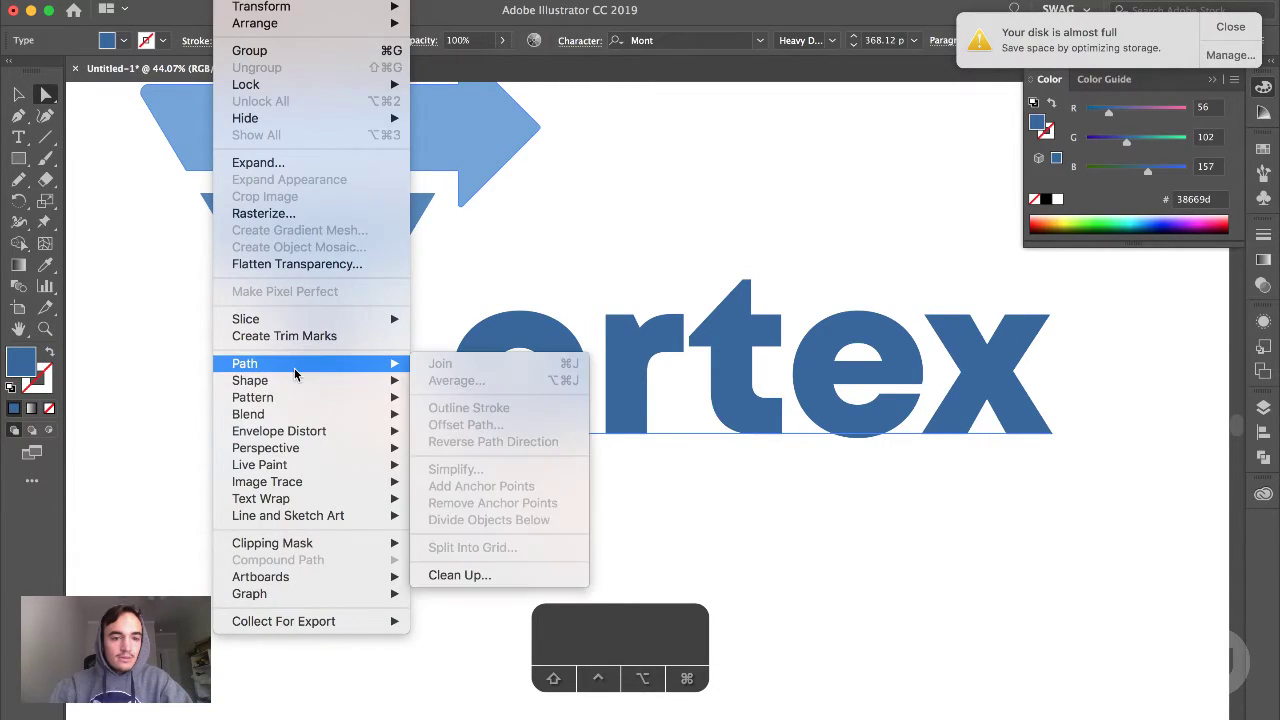
pyautogui.click(697, 286)
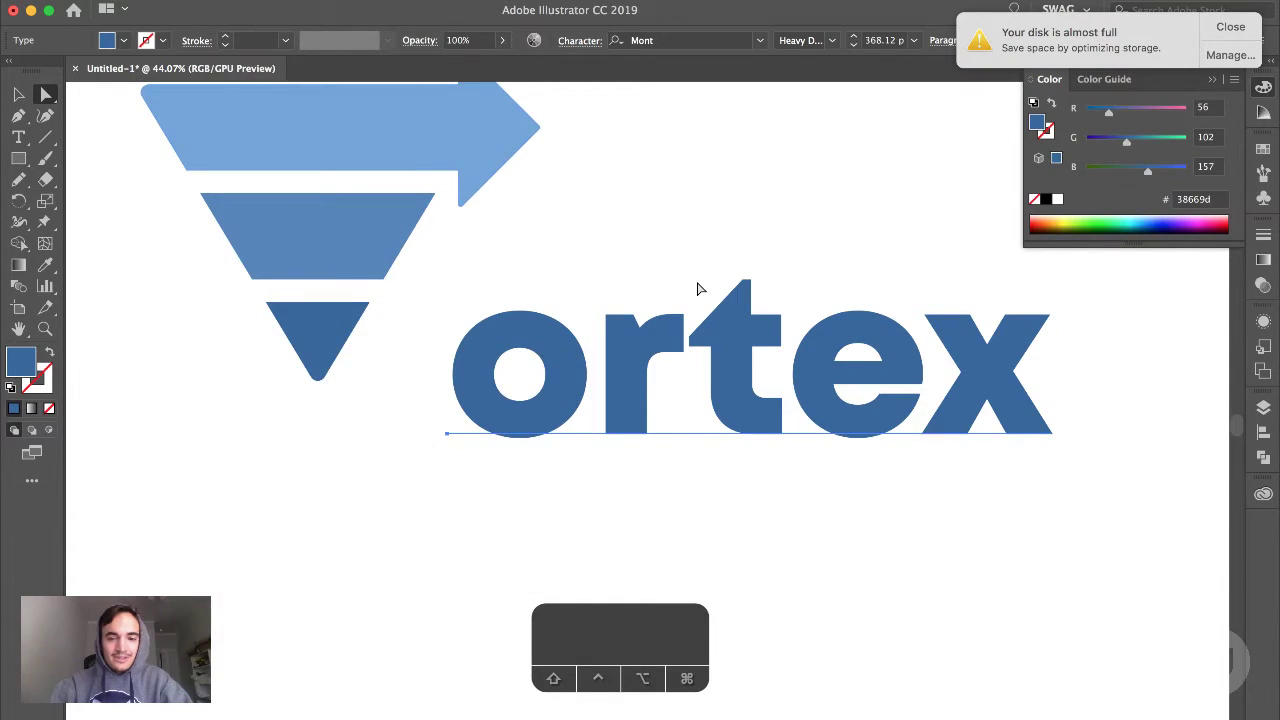
pyautogui.press('v')
pyautogui.click(651, 557)
pyautogui.click(617, 443)
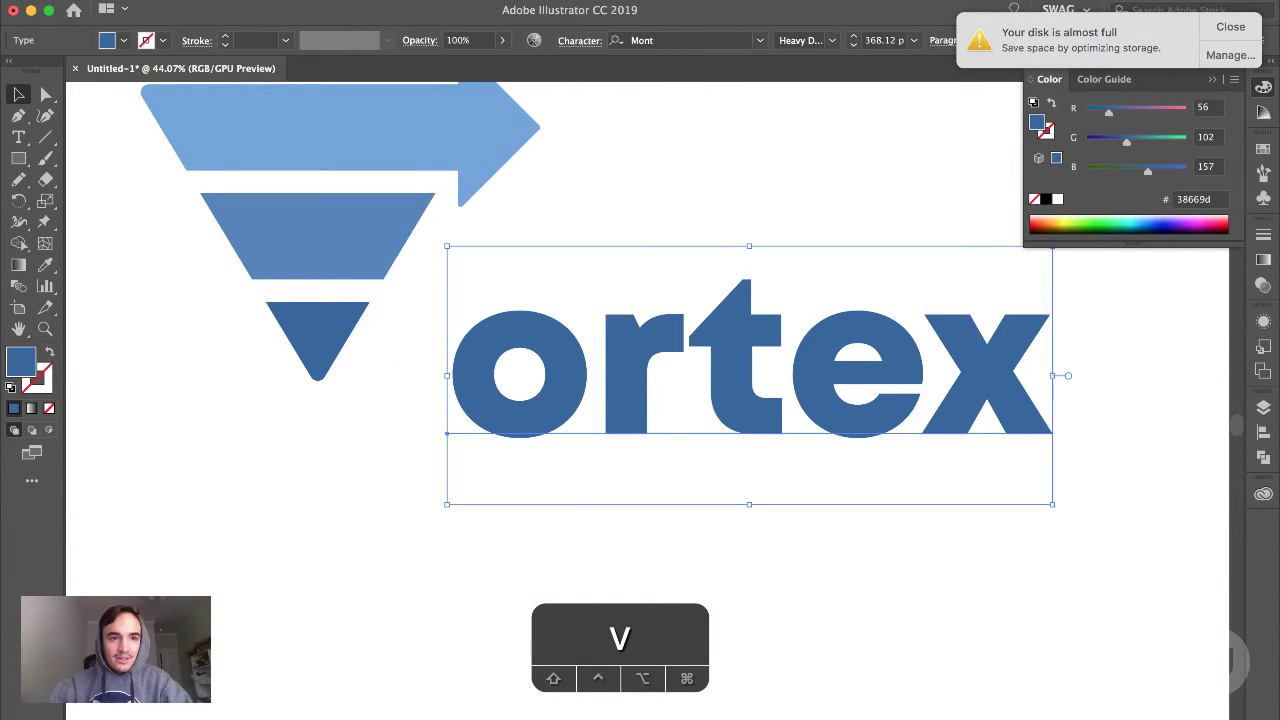
pyautogui.click(250, 0)
pyautogui.moveTo(294, 364)
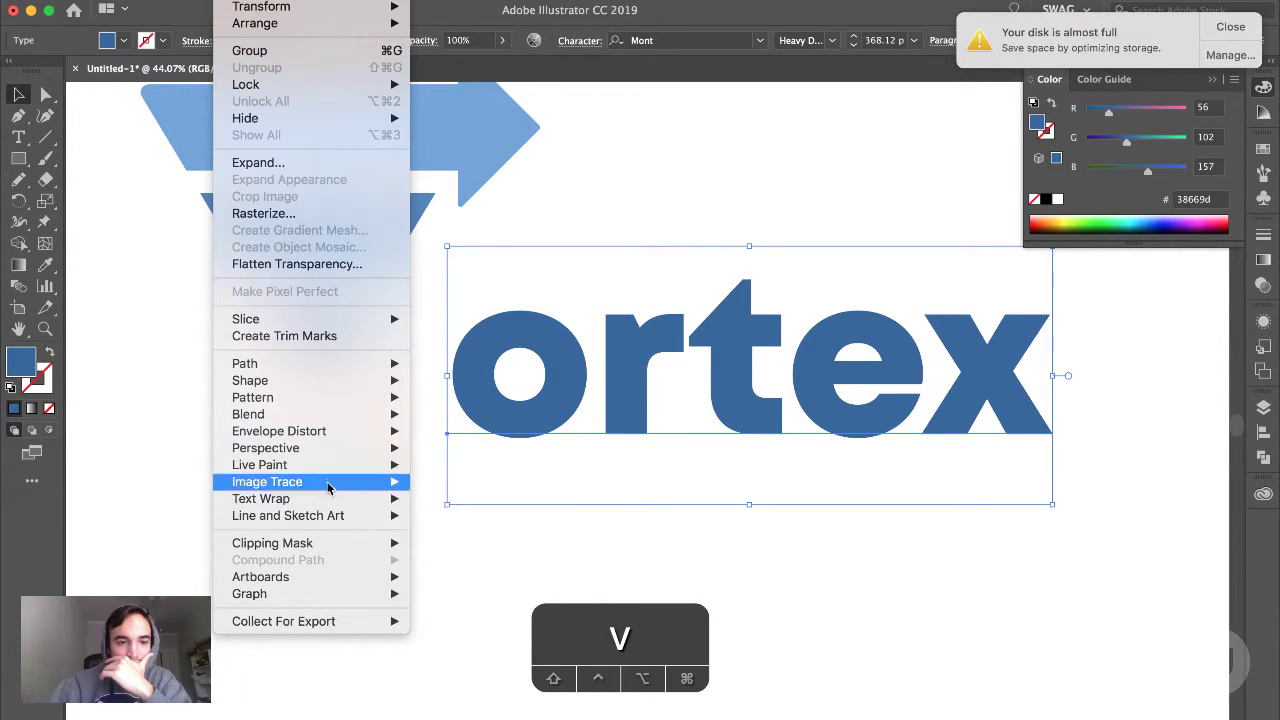
pyautogui.moveTo(322, 328)
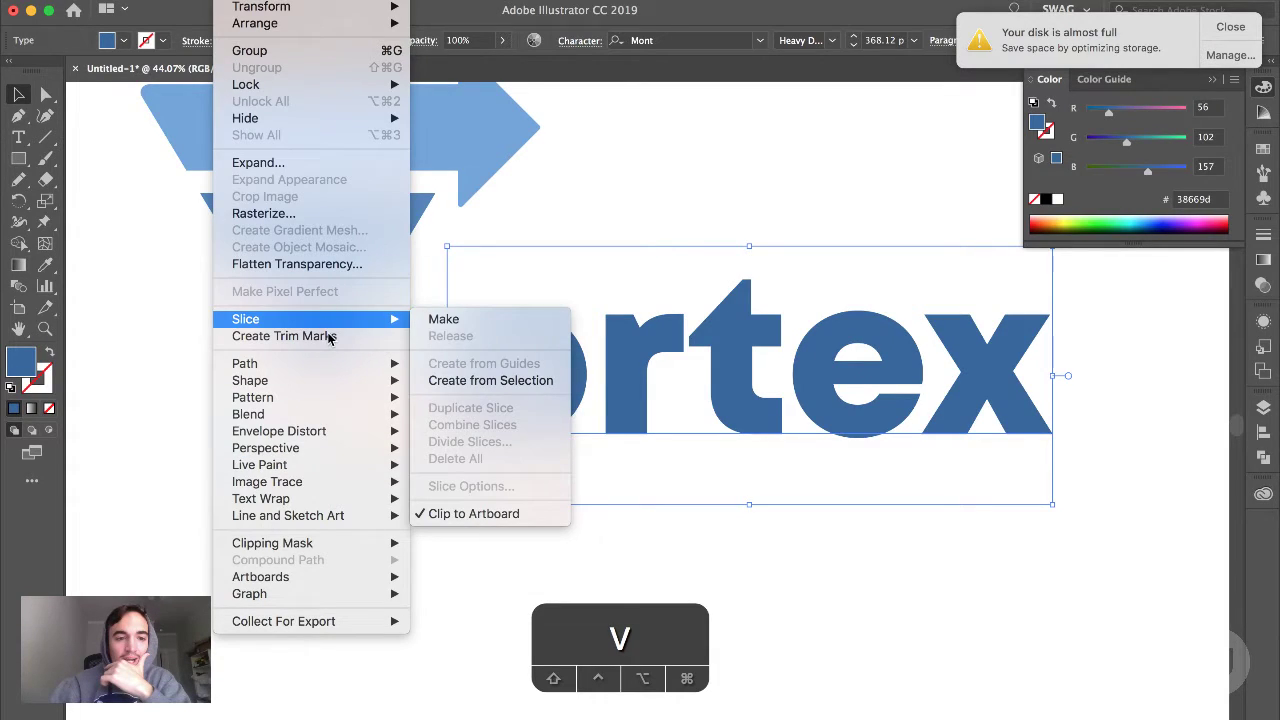
pyautogui.moveTo(396, 372)
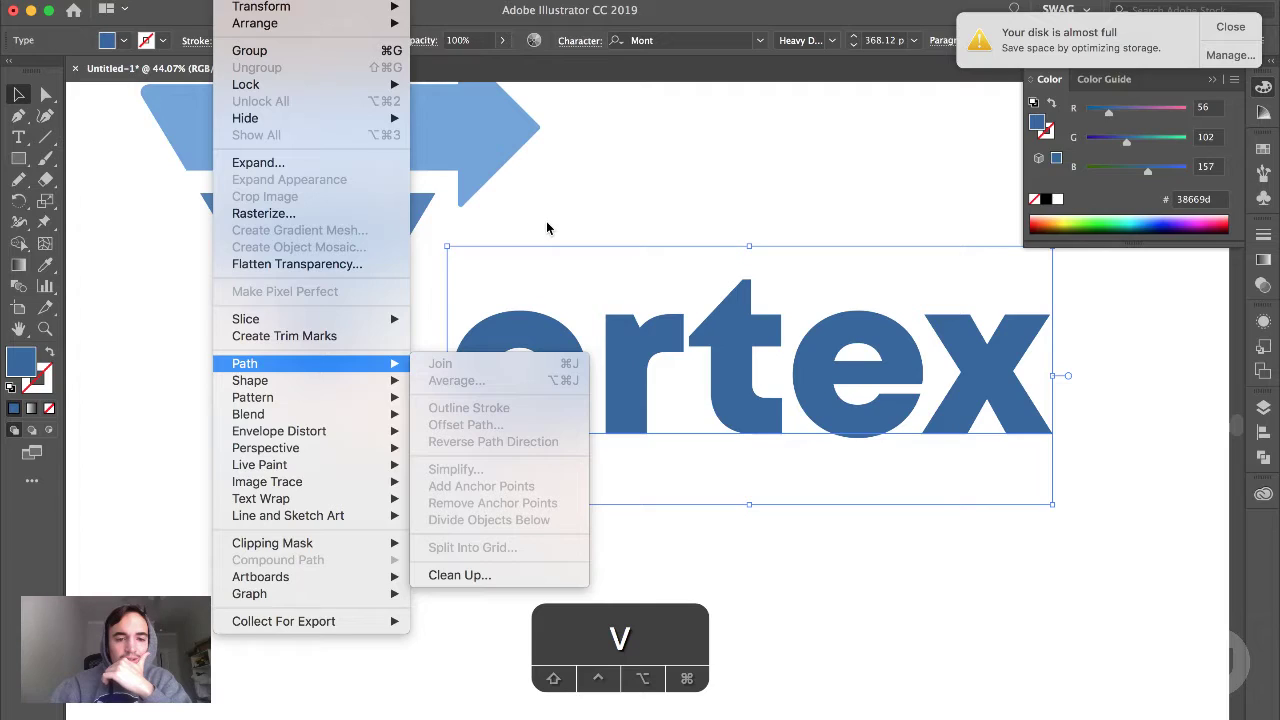
pyautogui.click(590, 312)
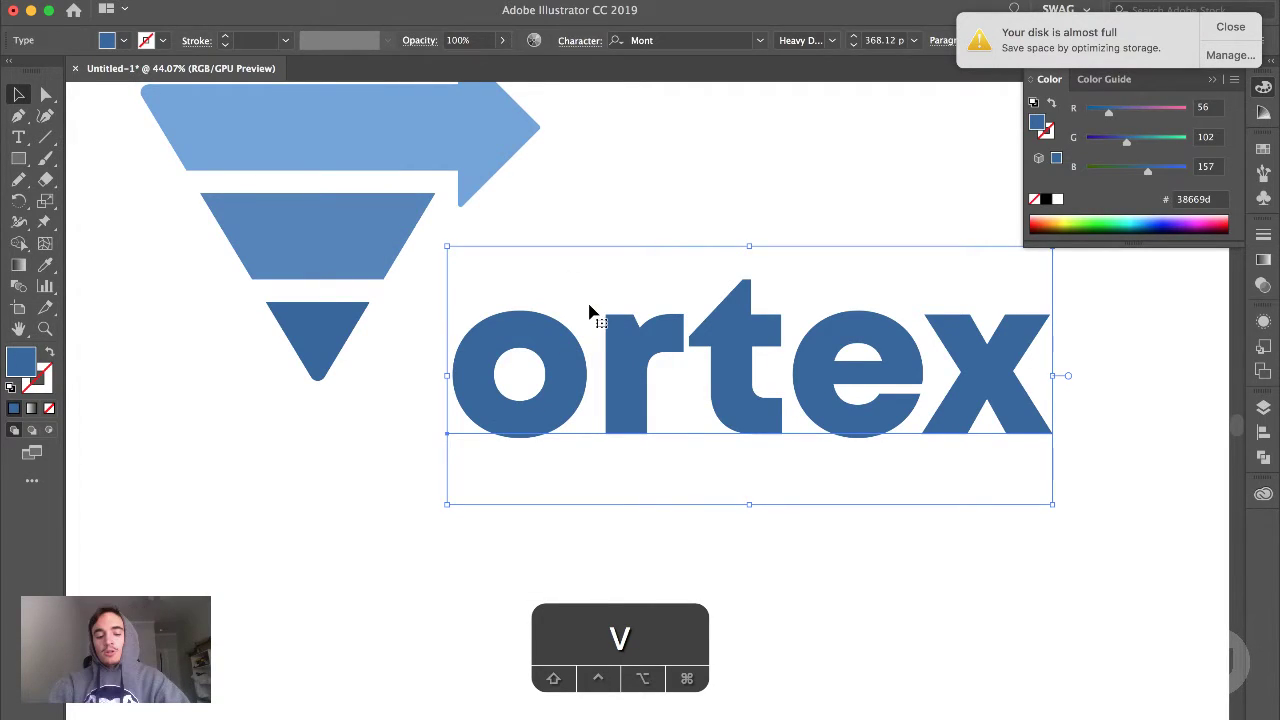
# Convert the "ortex" text to outlines and move it up and closer to the mark, level with the bottom triangle's tip
pyautogui.press('shift+super+o')
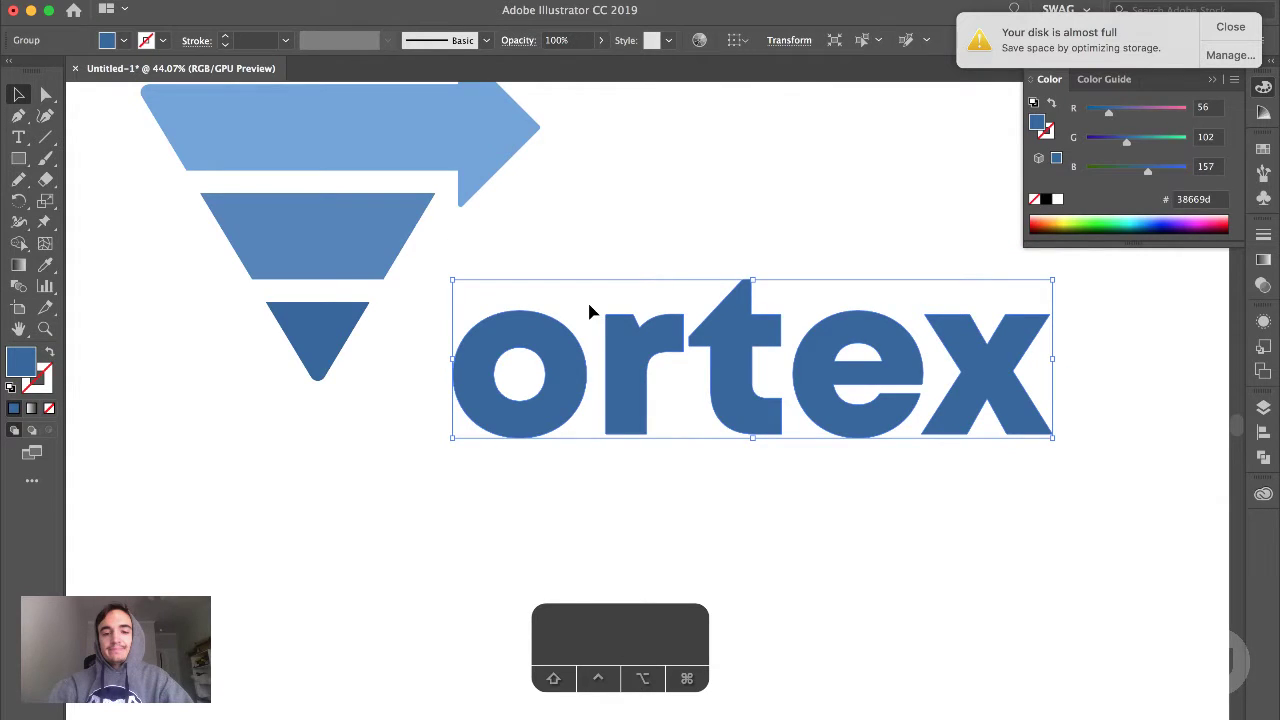
pyautogui.moveTo(631, 399); pyautogui.dragTo(611, 363)
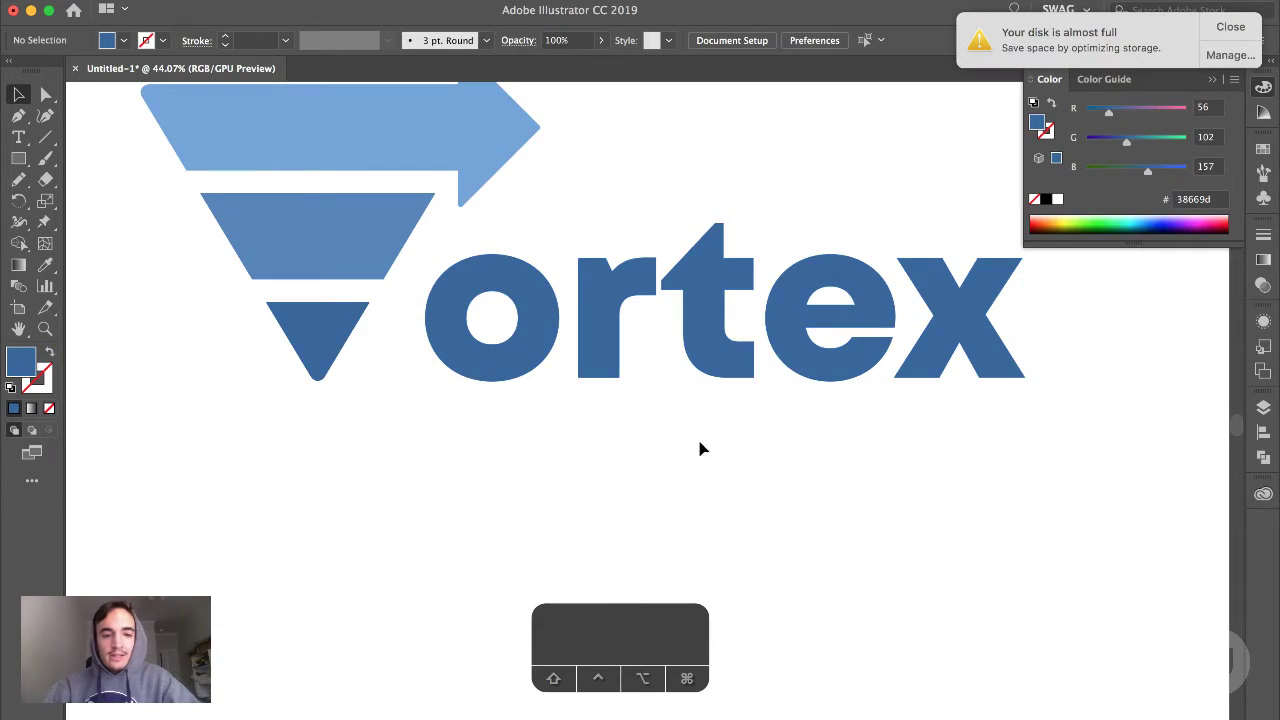
# Extend the end of the r's arm until it merges with the crossbar of the t at its far edge
pyautogui.scroll(-1, 744, 430)
pyautogui.scroll(-1, 724, 435)
pyautogui.scroll(4, 724, 435)
pyautogui.scroll(3, 724, 436)
pyautogui.press('a')
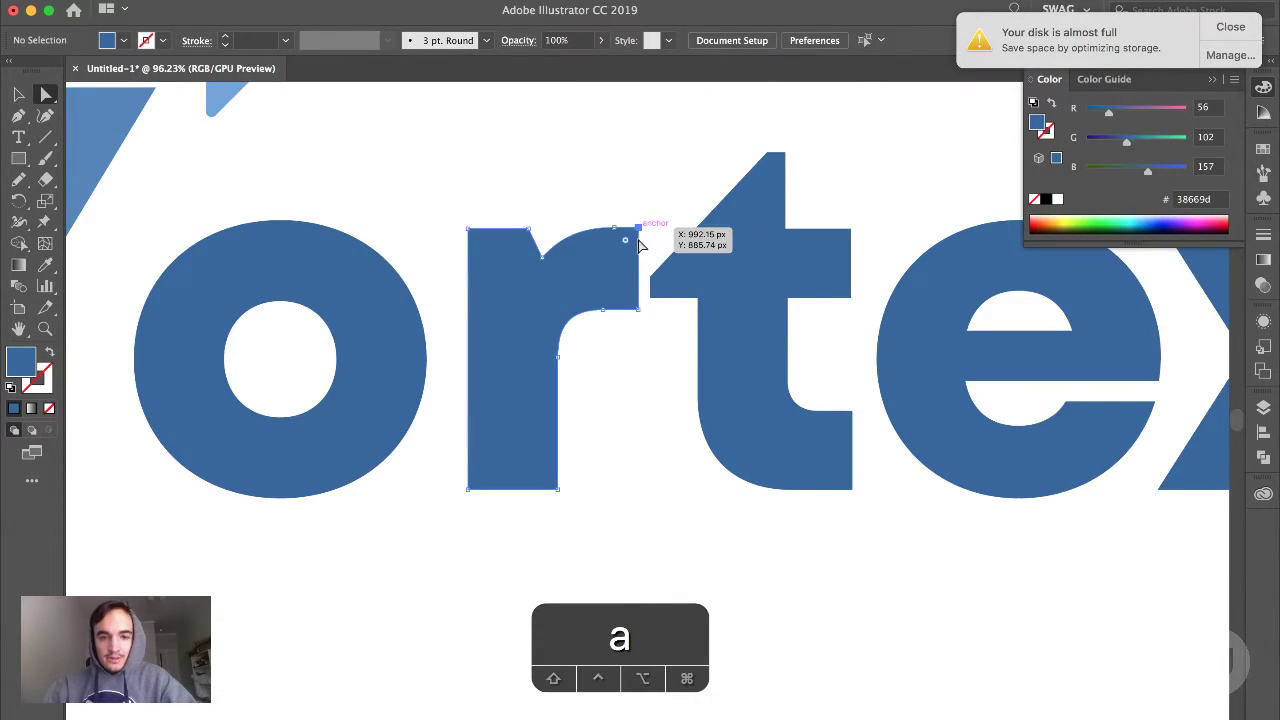
pyautogui.click(645, 288)
pyautogui.moveTo(645, 288); pyautogui.dragTo(742, 317)
pyautogui.click(883, 503)
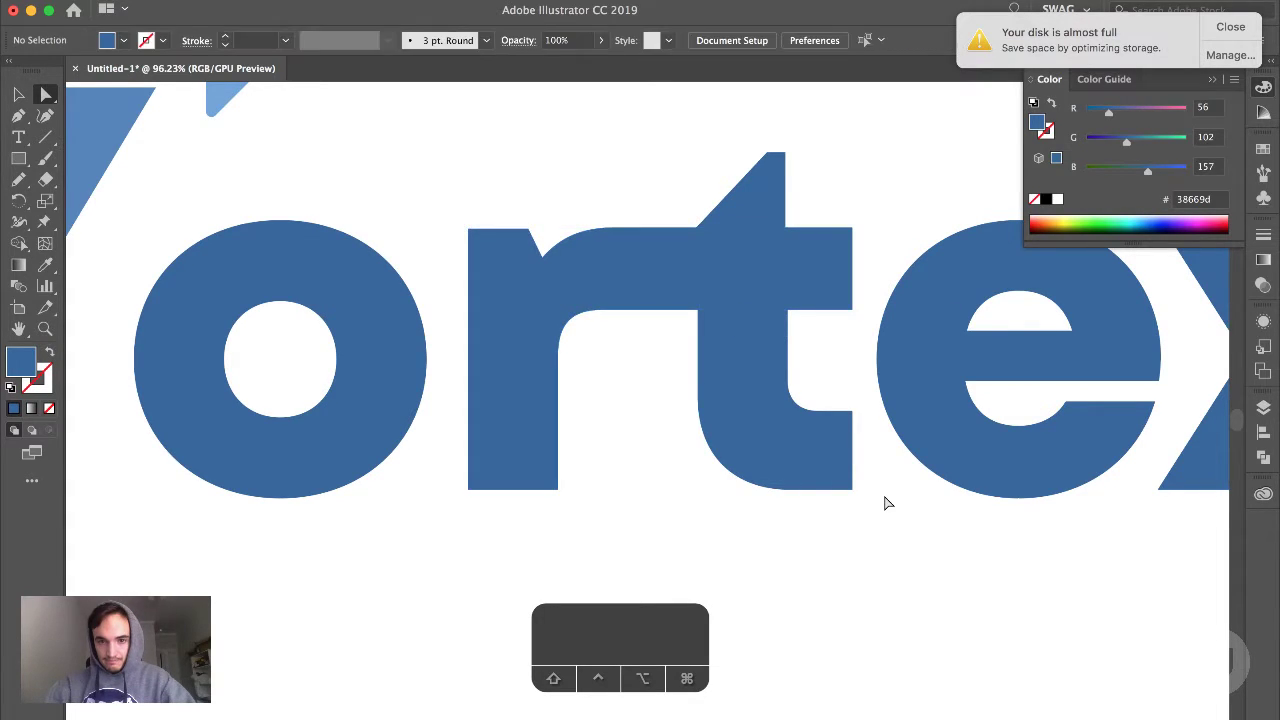
pyautogui.scroll(-1, 883, 503)
pyautogui.scroll(-5, 885, 503)
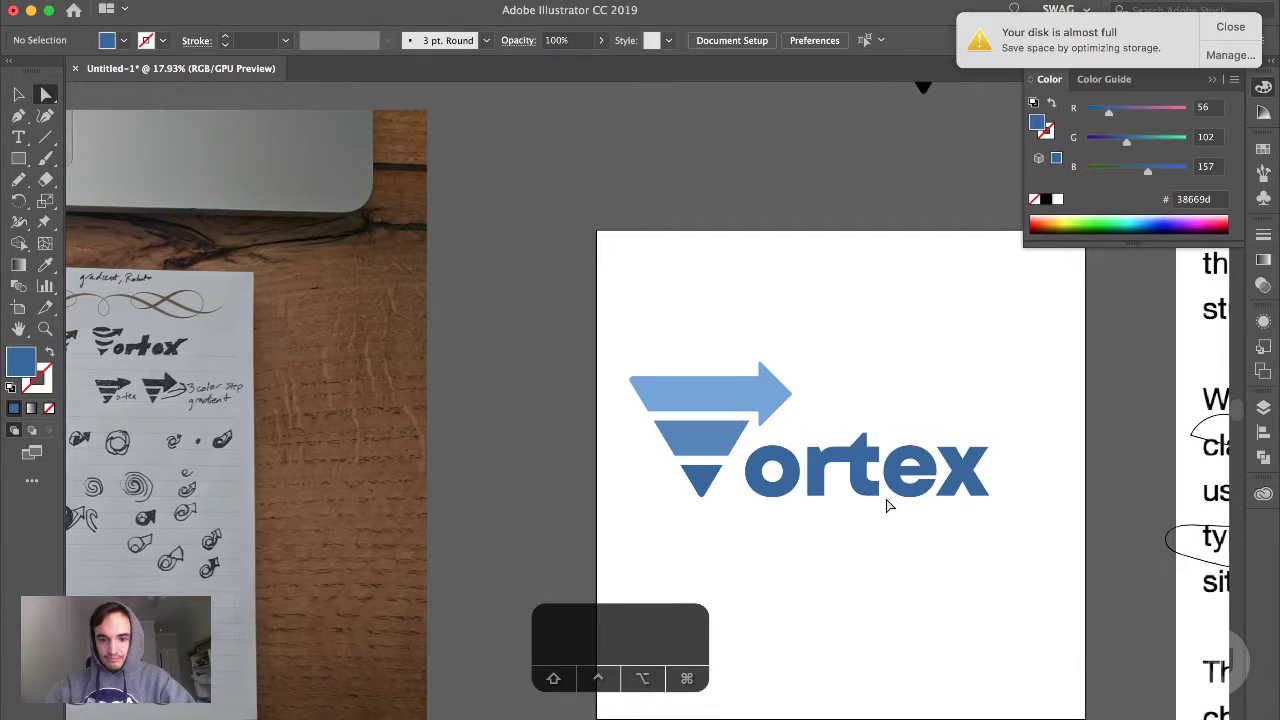
pyautogui.scroll(-2, 890, 520)
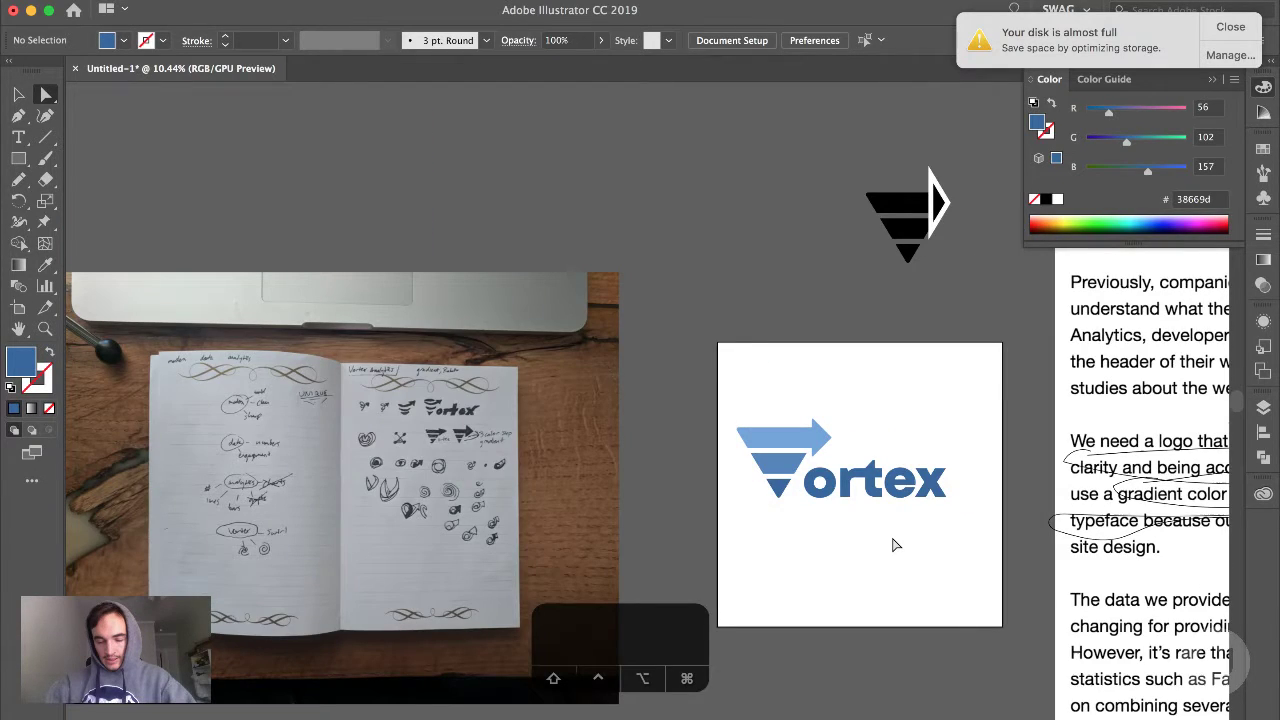
# Stretch the upper-right arm of the x diagonally upward and outward so it rises above the neighbouring letters
pyautogui.scroll(4, 895, 545)
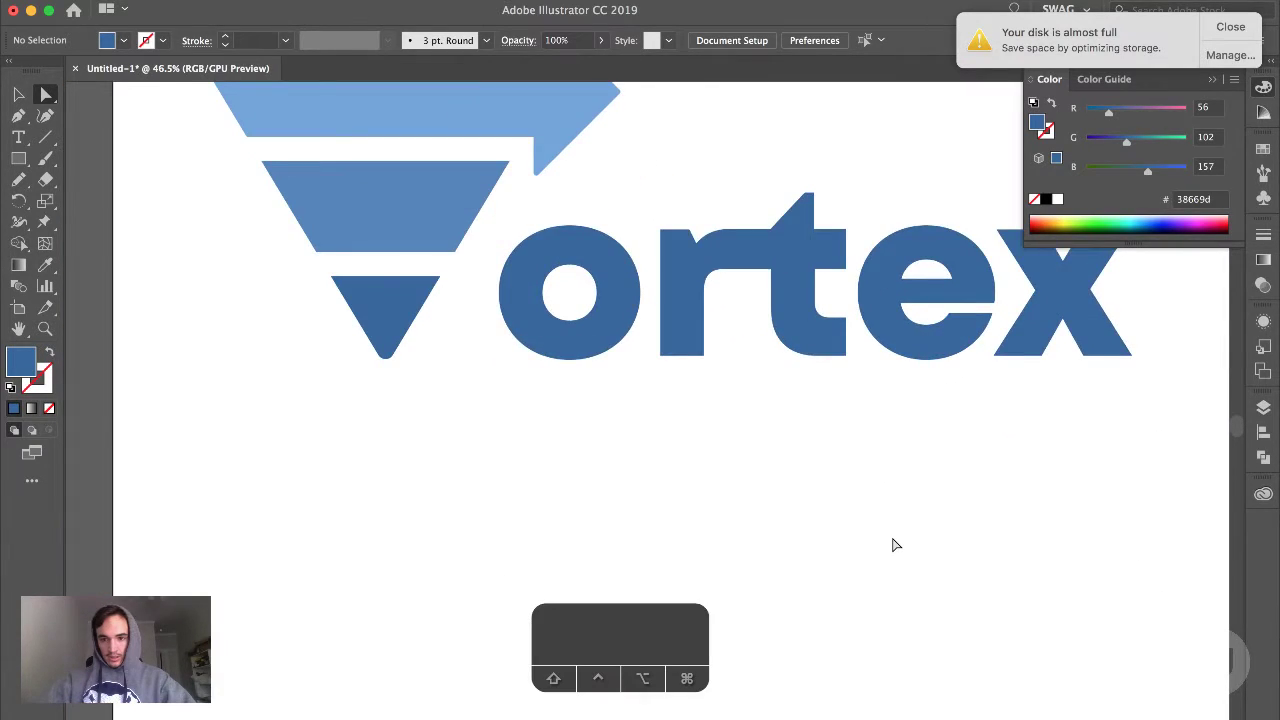
pyautogui.press('a')
pyautogui.click(876, 383)
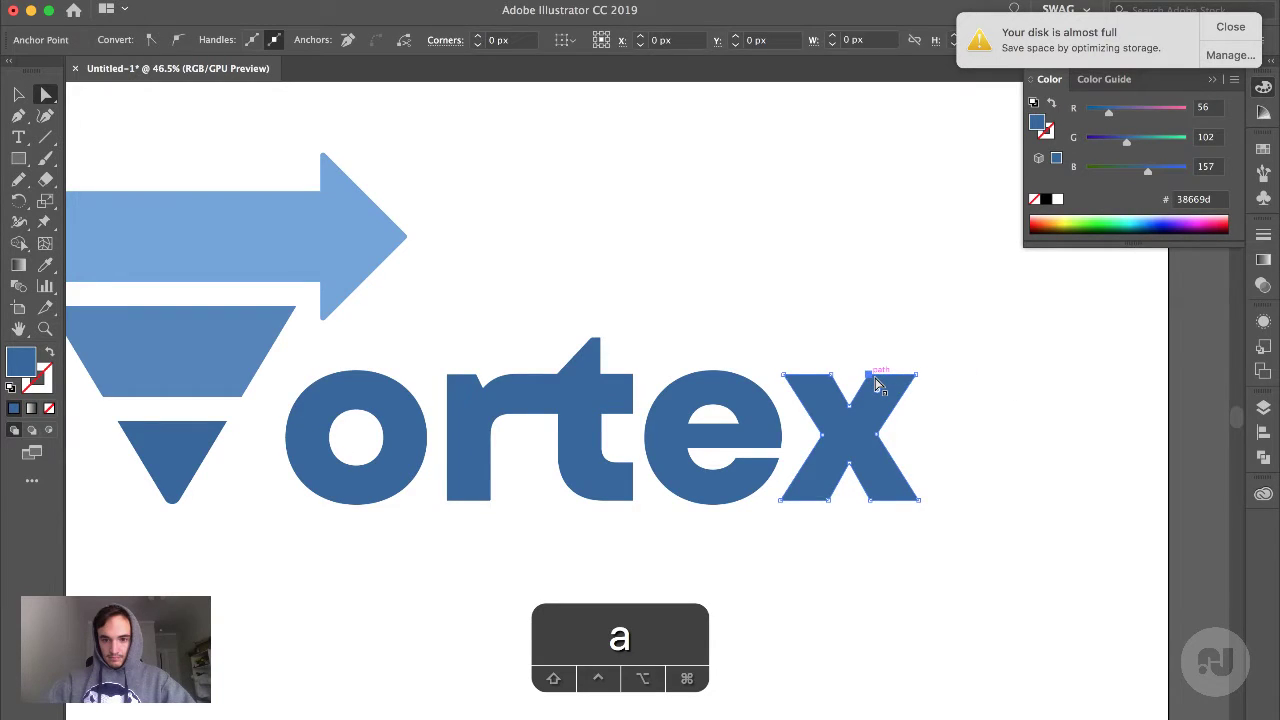
pyautogui.moveTo(876, 383); pyautogui.dragTo(939, 349)
pyautogui.scroll(-3, 960, 400)
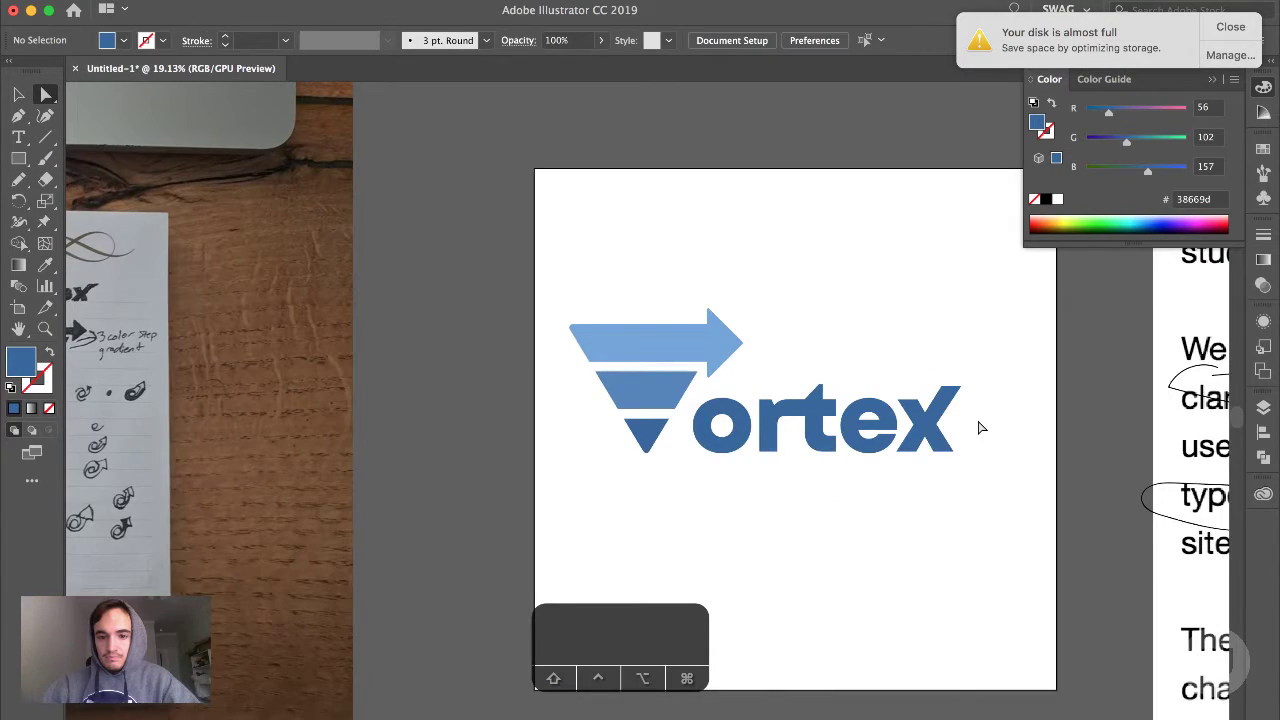
pyautogui.scroll(3, 980, 428)
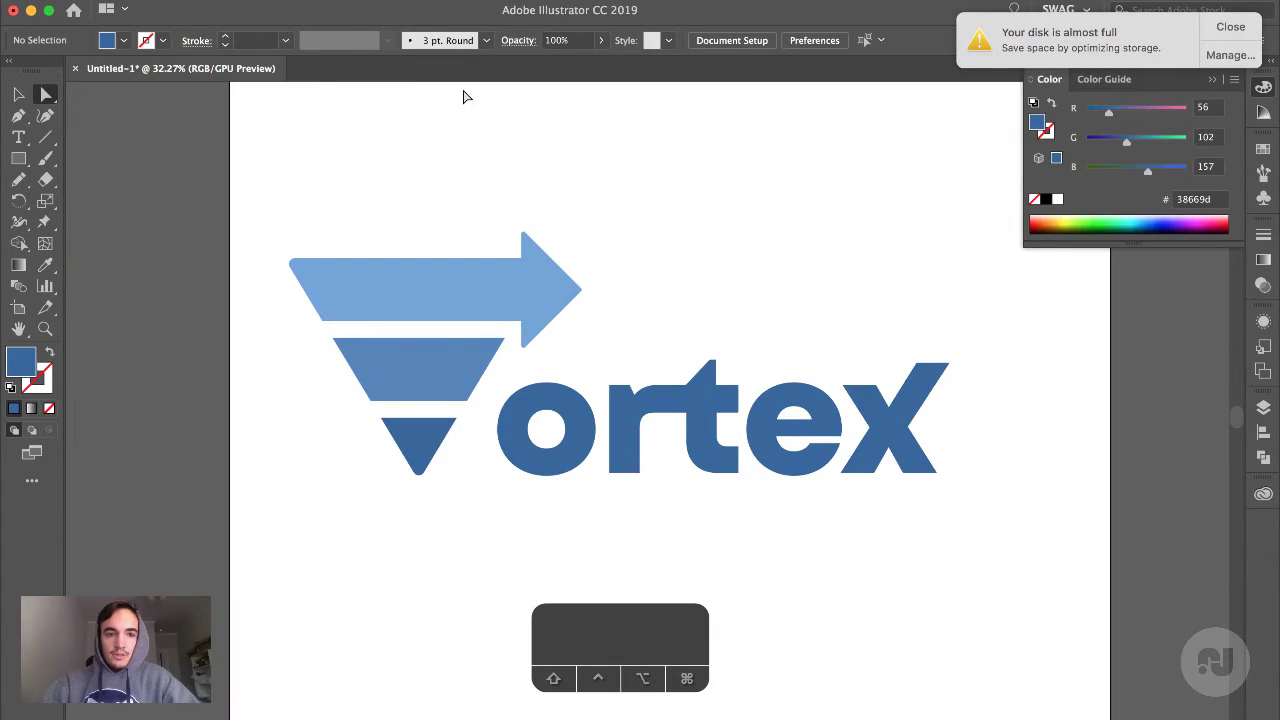
# Show the rulers and place a horizontal guide along the top edge of the t
pyautogui.press('super+r')
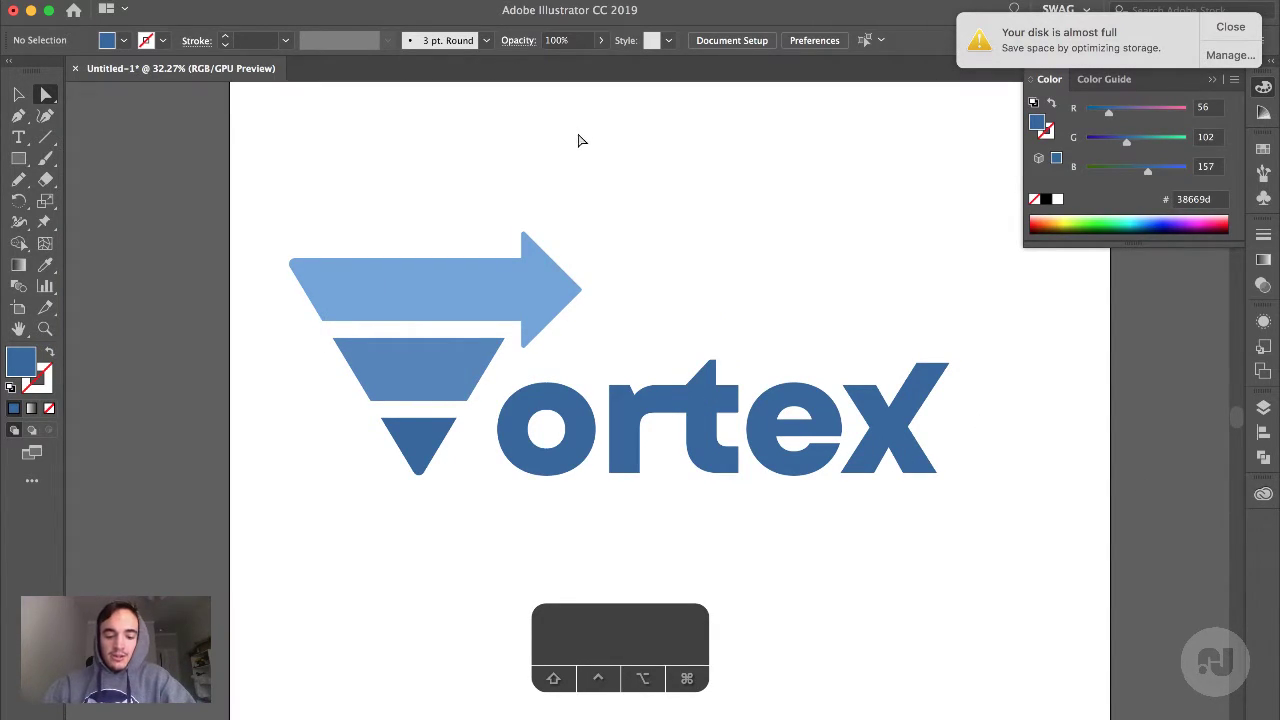
pyautogui.click(445, 0)
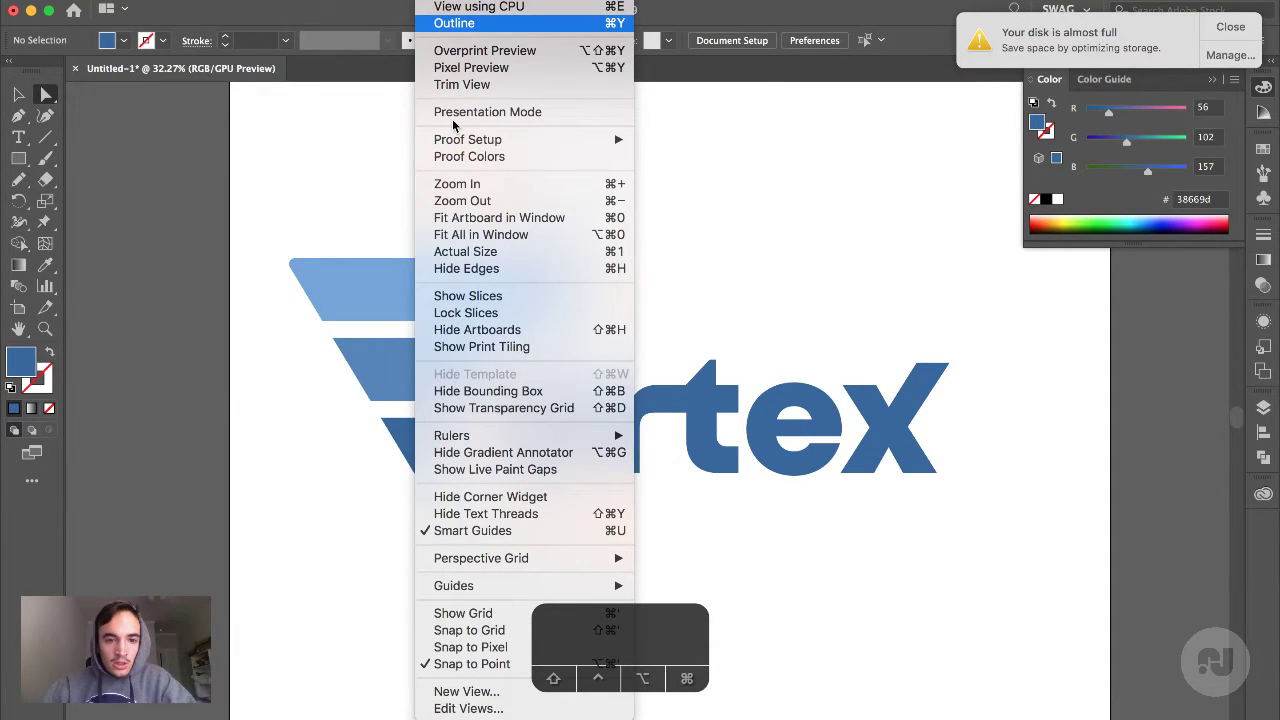
pyautogui.moveTo(451, 435)
pyautogui.click(668, 436)
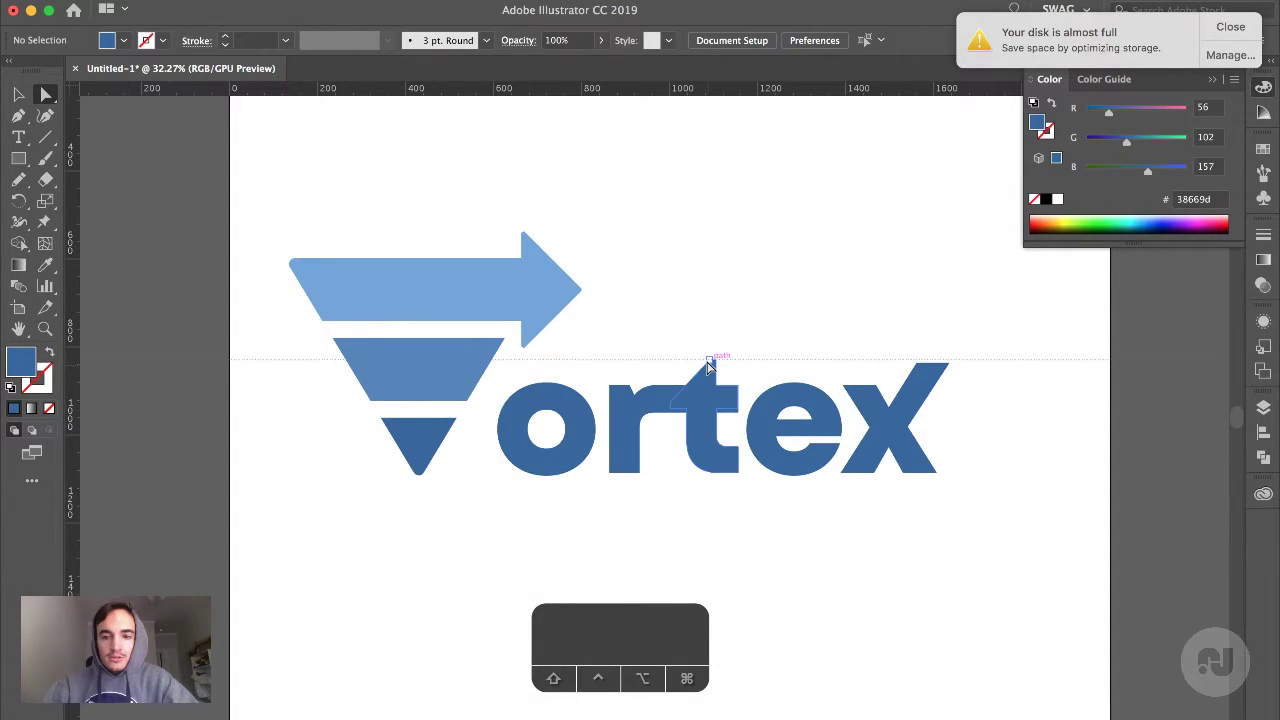
pyautogui.scroll(5, 988, 386)
pyautogui.scroll(2, 990, 388)
# Raise the top edge of the x's extended arm to the horizontal guide at the height of the t
pyautogui.press('a')
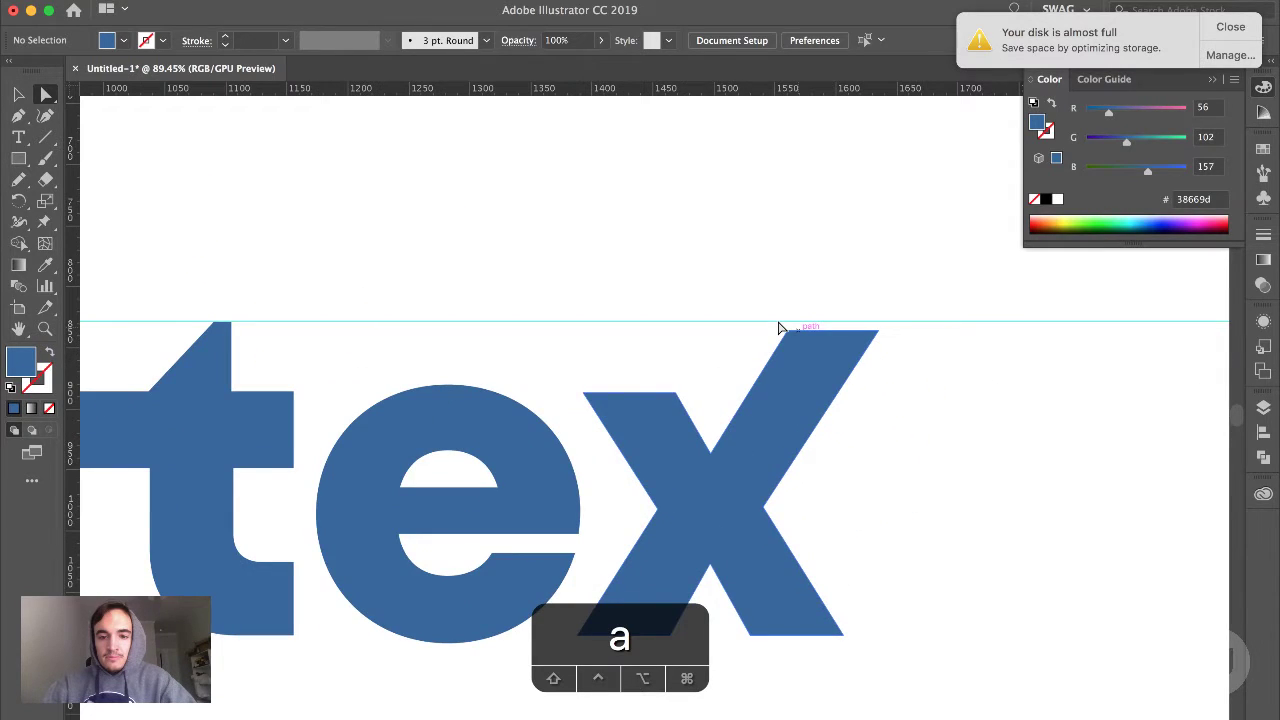
pyautogui.moveTo(880, 331); pyautogui.dragTo(885, 331)
pyautogui.click(898, 390)
pyautogui.scroll(-2, 898, 390)
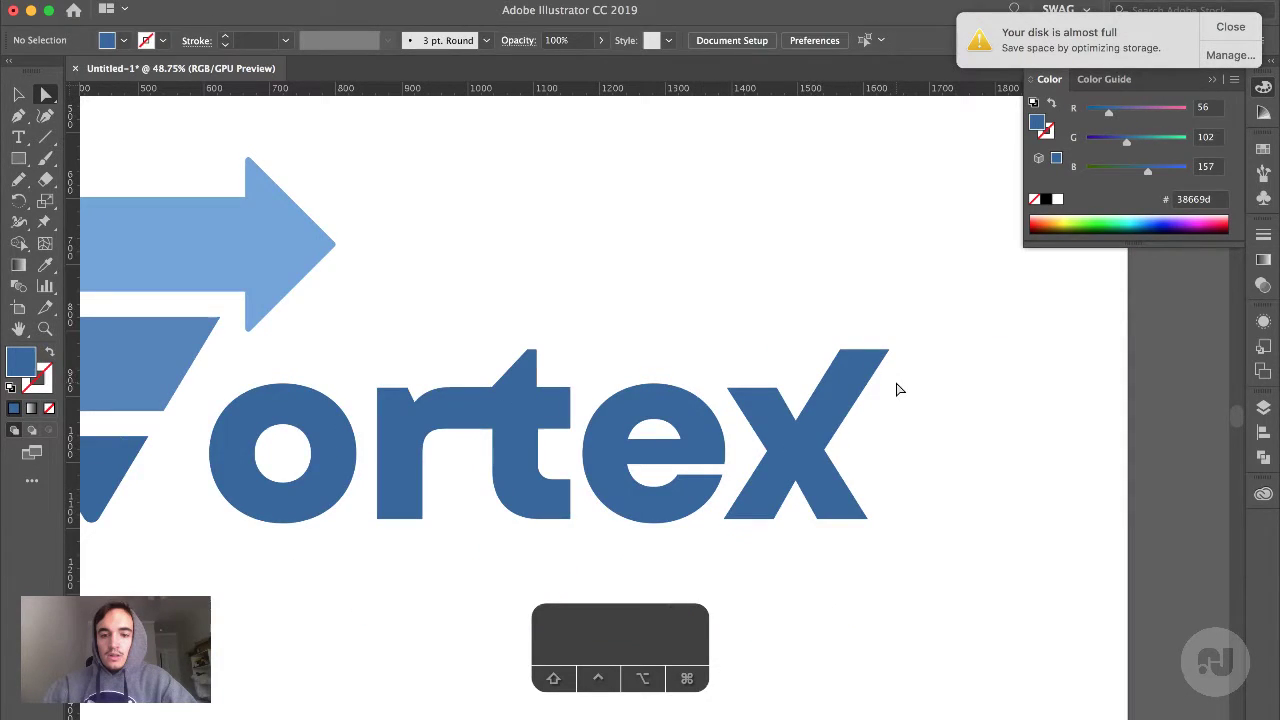
# Unlock the guides and delete the horizontal guide above the letters
pyautogui.press('v')
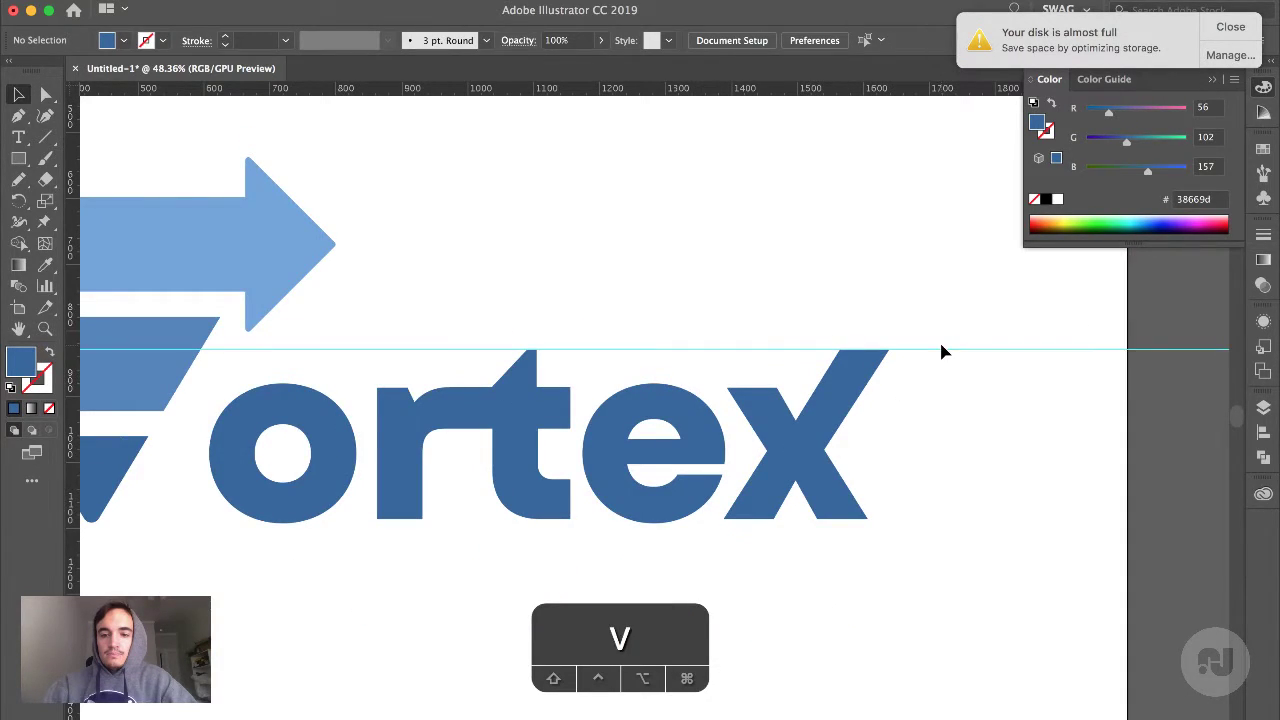
pyautogui.press('BackSpace')
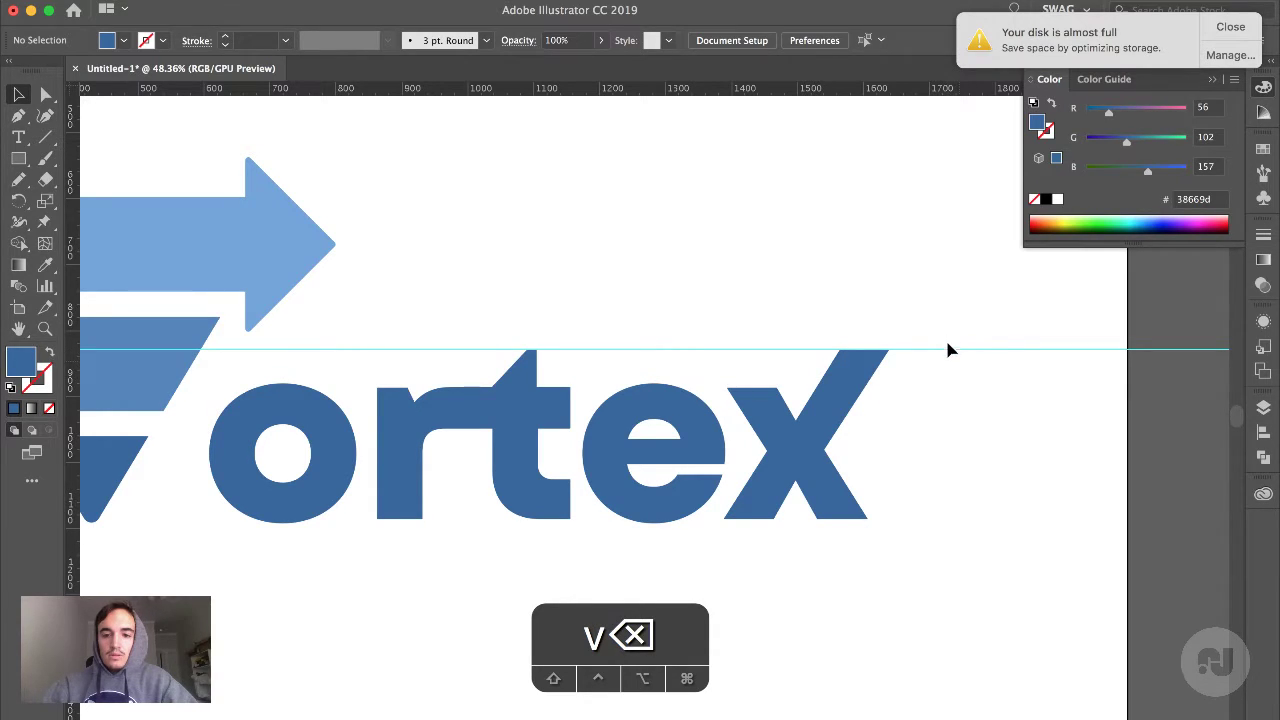
pyautogui.rightClick(949, 349)
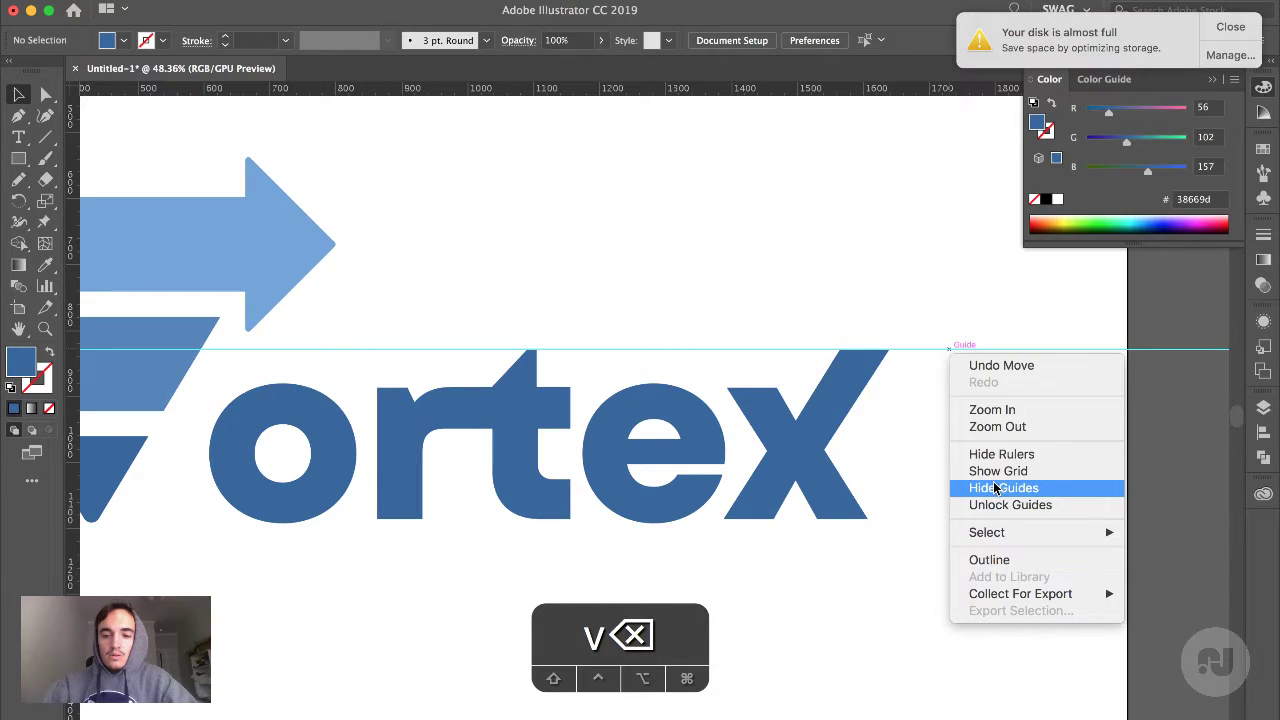
pyautogui.click(948, 356)
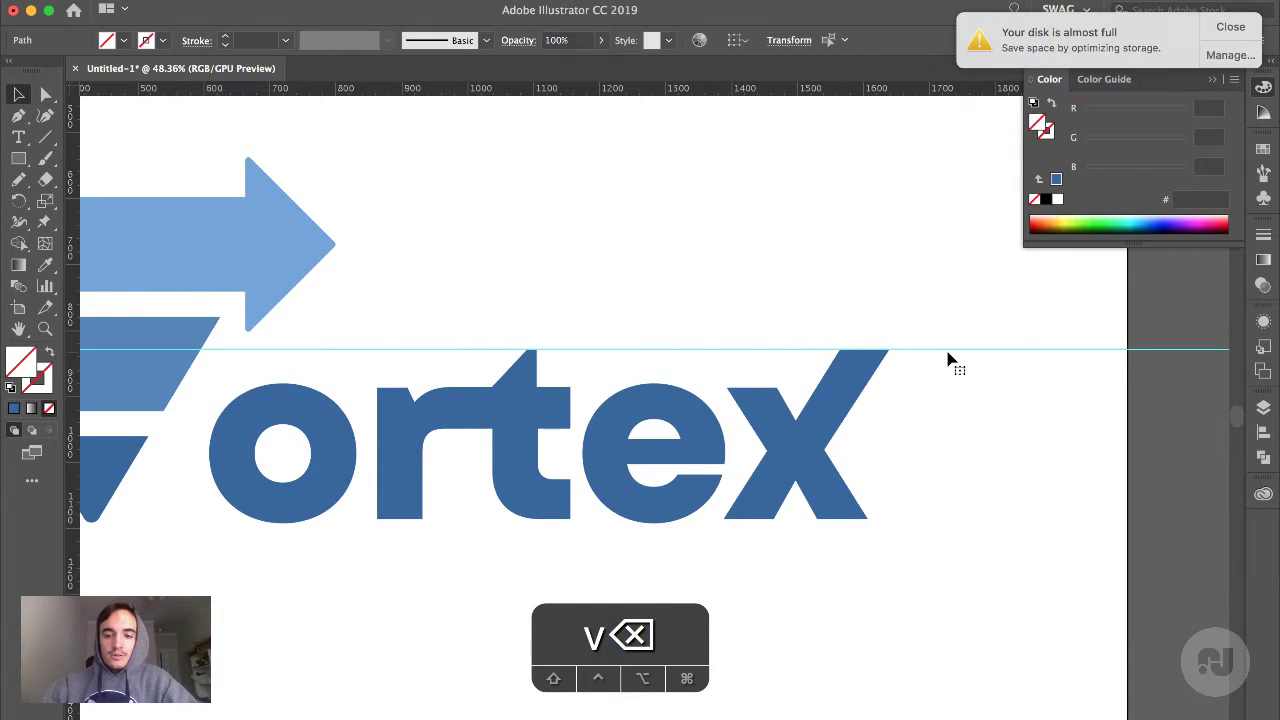
pyautogui.press('BackSpace')
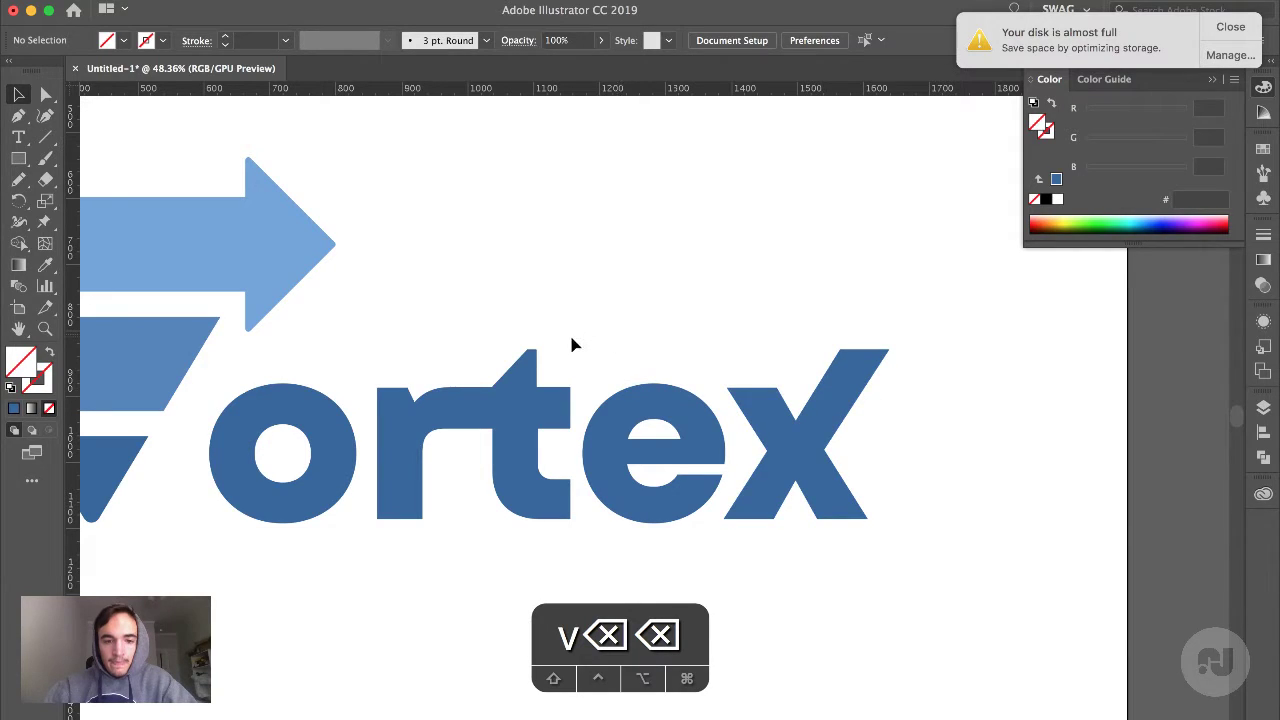
# Try to sharpen the t's flat top by moving its upper-left anchor onto the upper-right one, and undo it
pyautogui.press('a')
pyautogui.scroll(5, 568, 342)
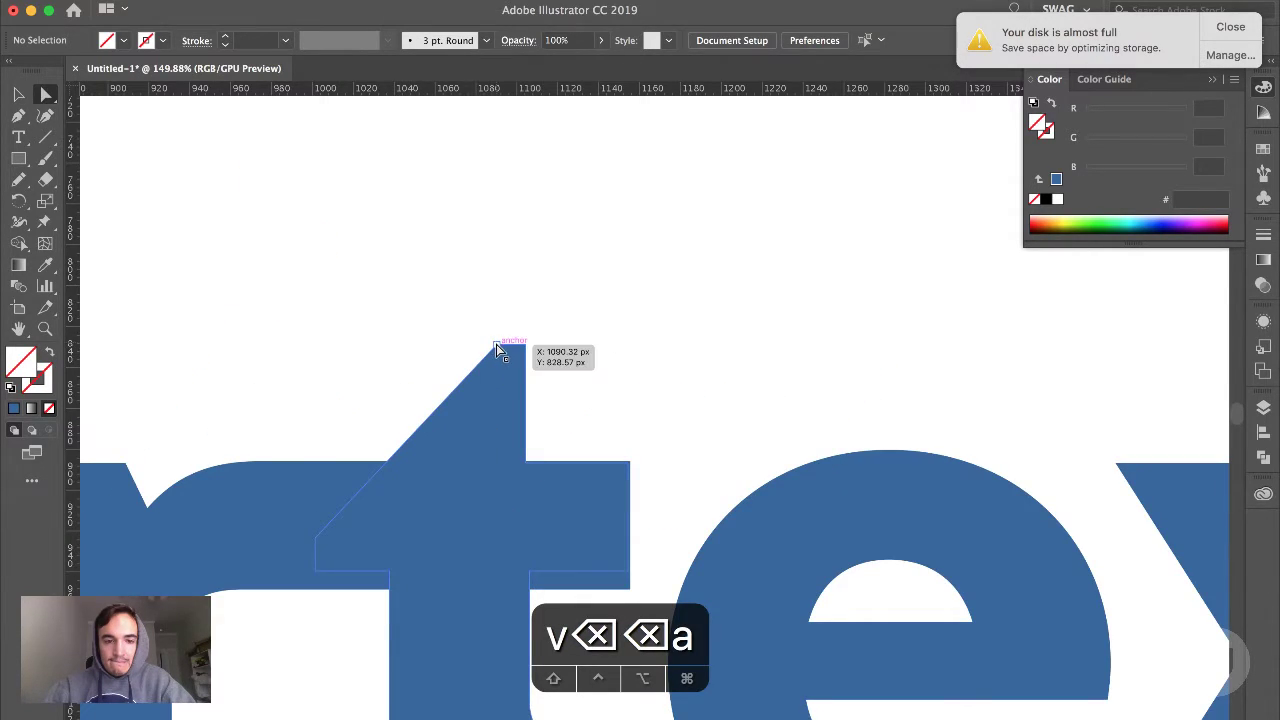
pyautogui.click(500, 346)
pyautogui.moveTo(500, 346); pyautogui.dragTo(529, 349)
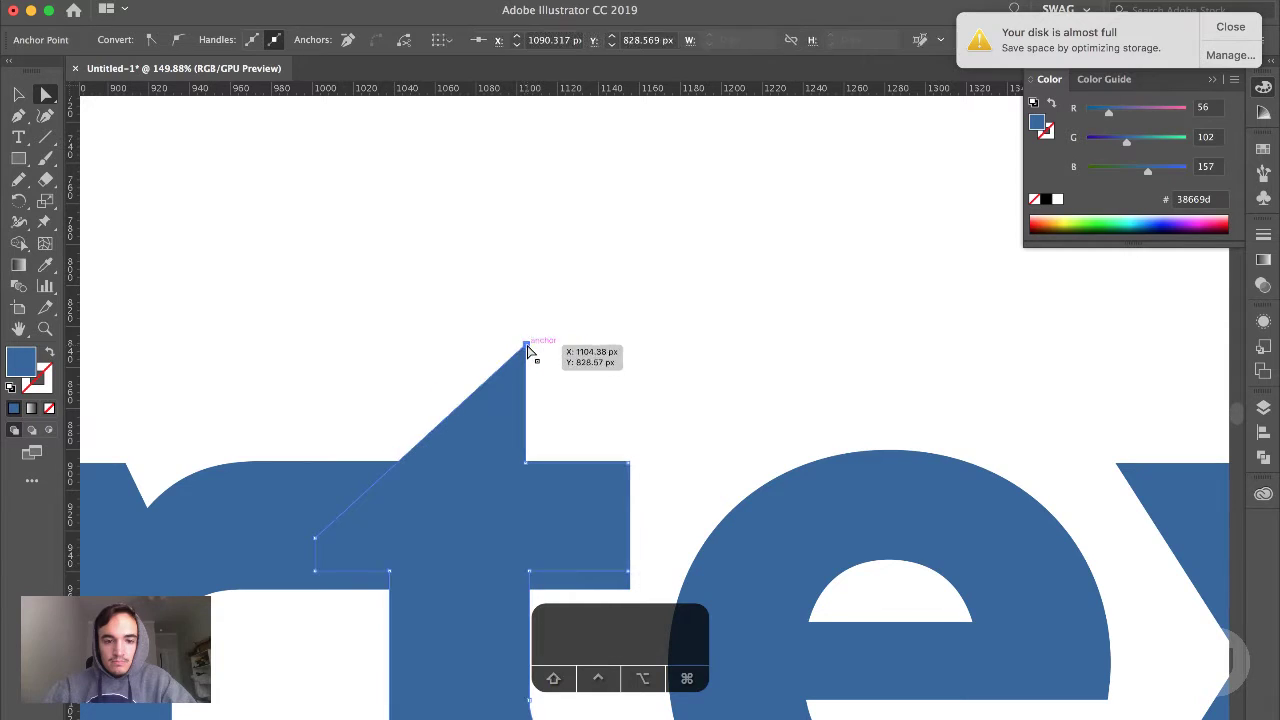
pyautogui.click(557, 351)
pyautogui.scroll(-3, 560, 352)
pyautogui.scroll(-3, 559, 352)
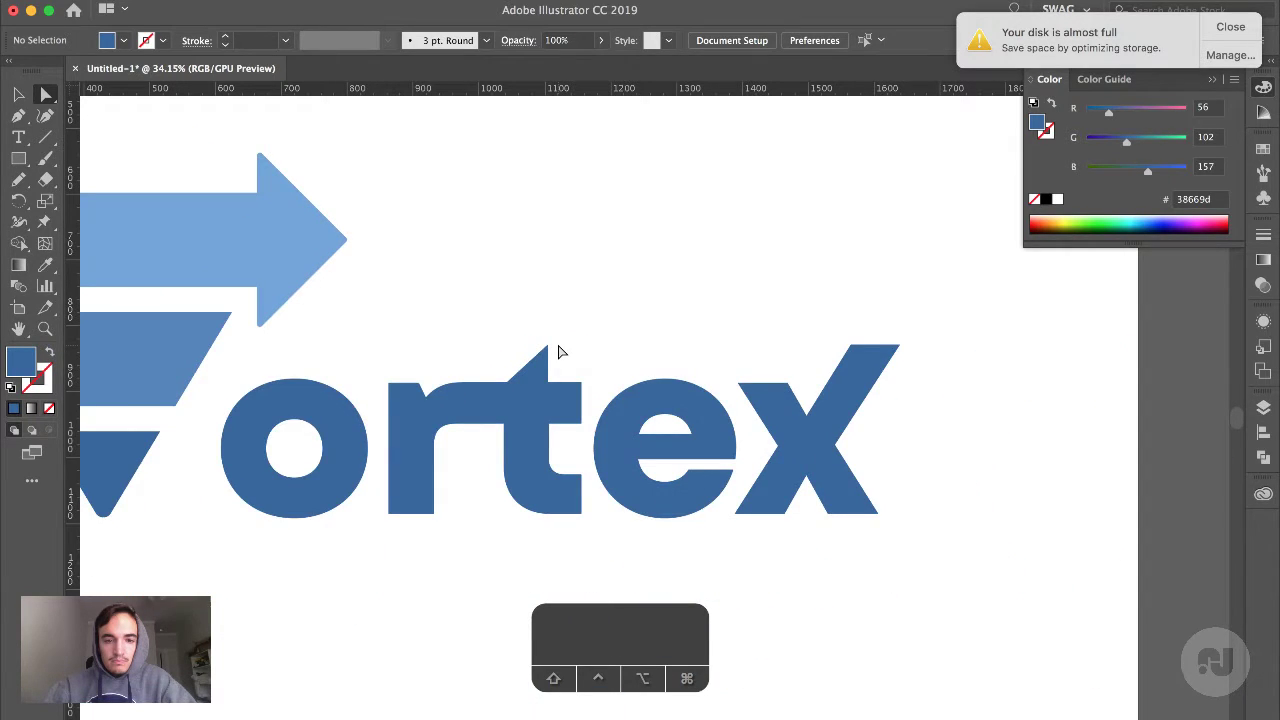
pyautogui.scroll(4, 559, 352)
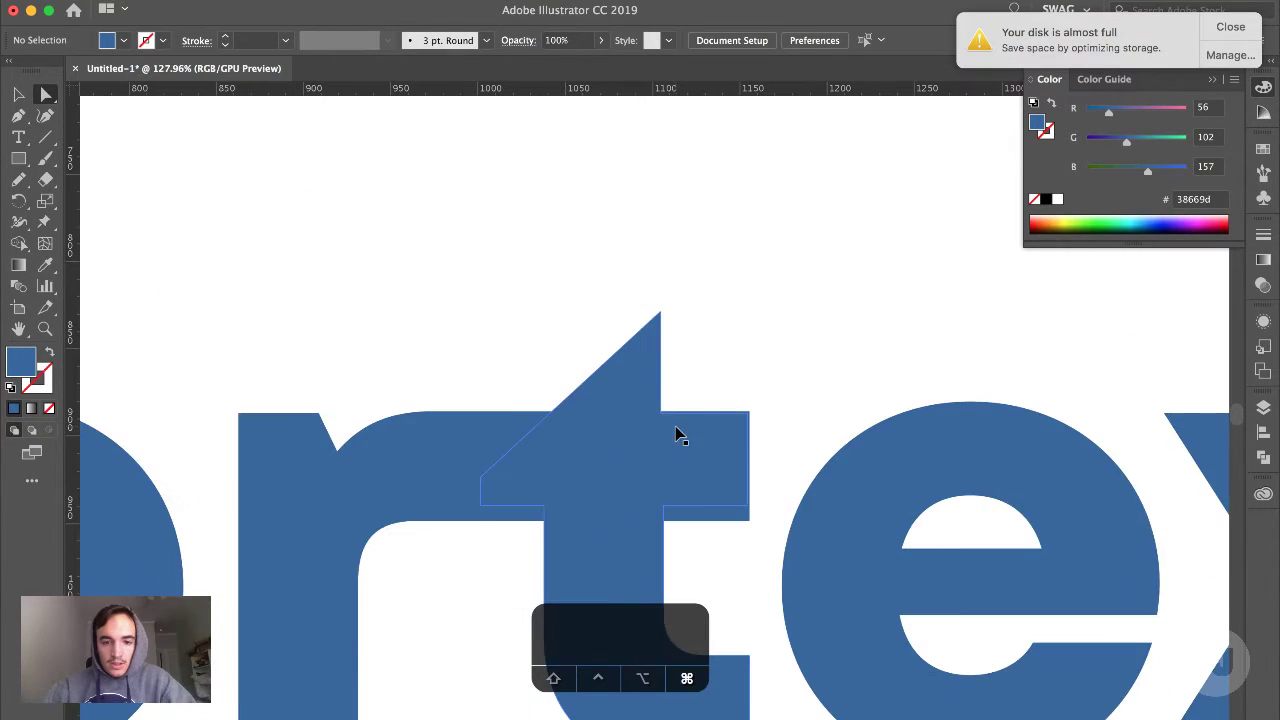
pyautogui.click(680, 428)
pyautogui.click(673, 334)
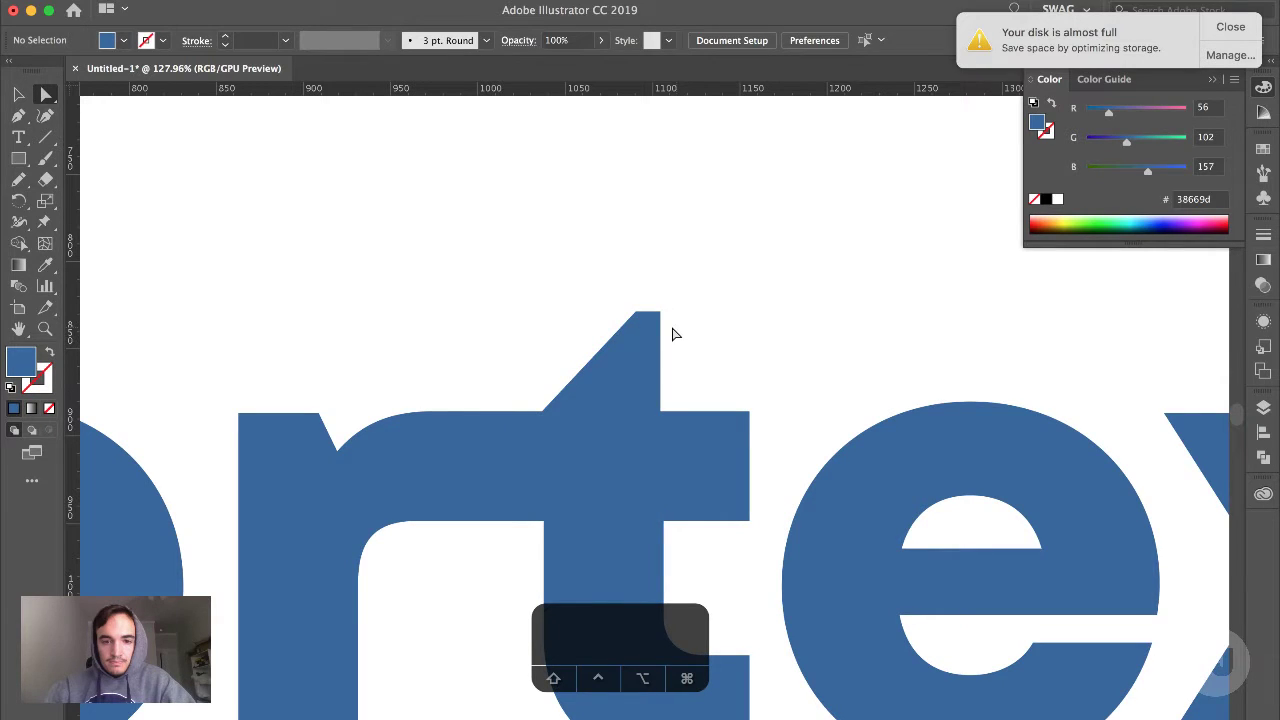
# Widen the flat top of the t by moving its upper-left anchor further left at the same height
pyautogui.scroll(-2, 675, 300)
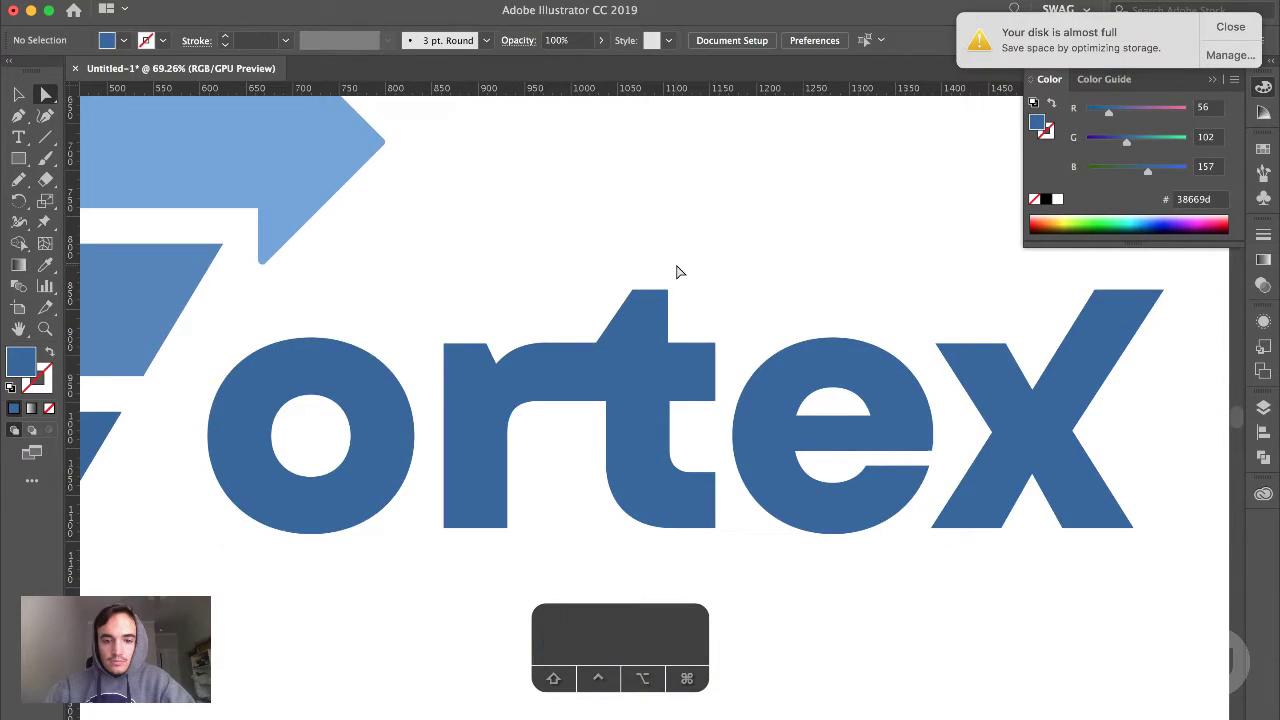
pyautogui.scroll(2, 676, 272)
pyautogui.press('a')
pyautogui.moveTo(590, 310); pyautogui.dragTo(561, 316)
pyautogui.scroll(-3, 669, 277)
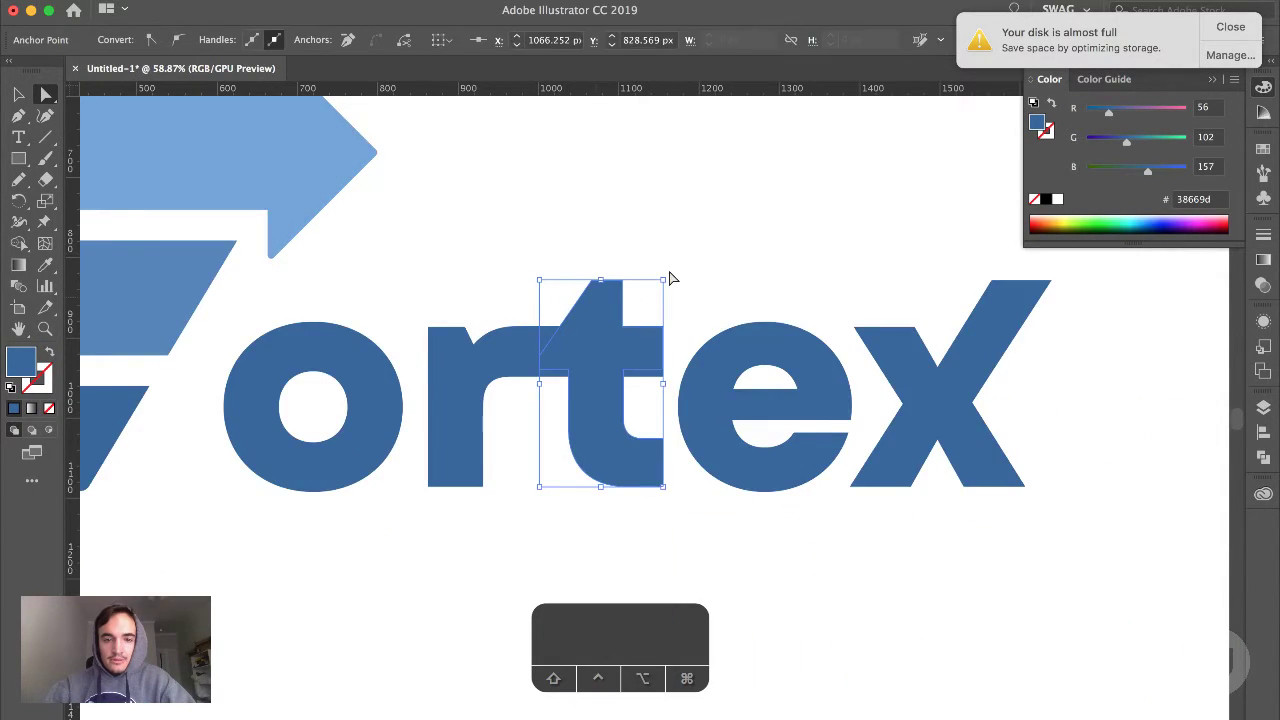
# Delete the t's upper-left anchor and join the two open endpoints with a straight diagonal segment
pyautogui.scroll(4, 643, 286)
pyautogui.press('BackSpace')
pyautogui.press('super+j')
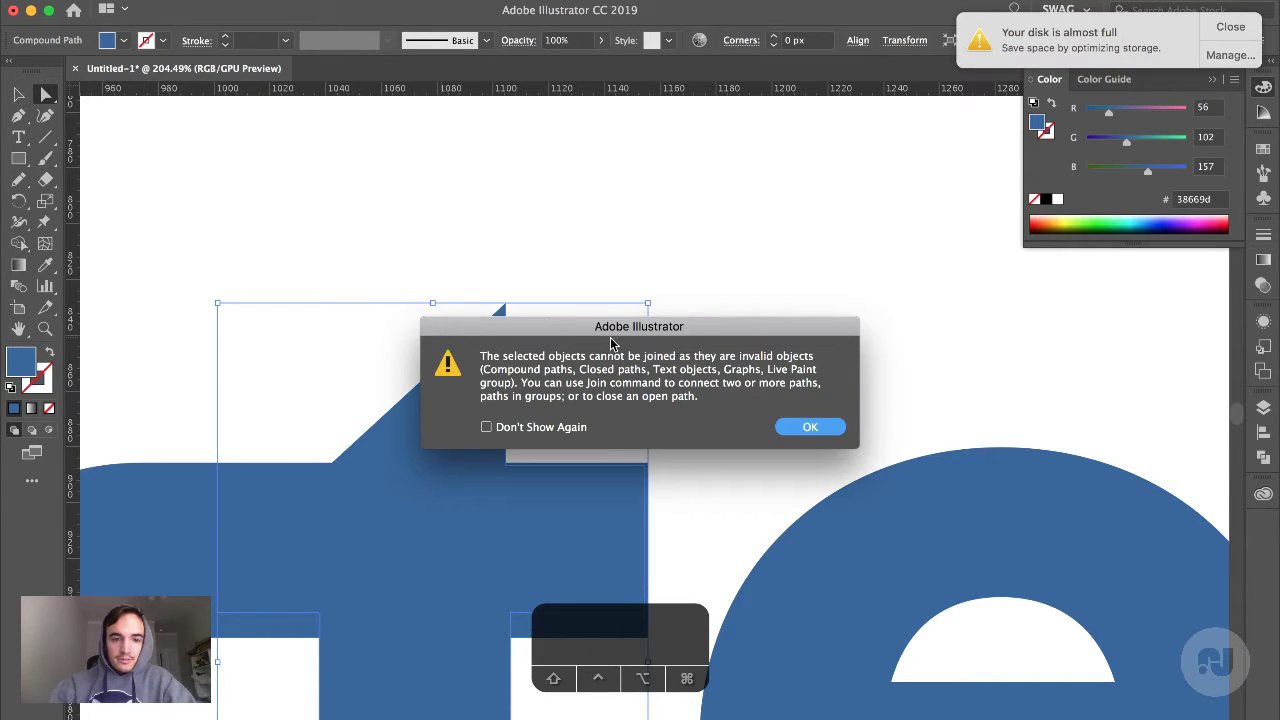
pyautogui.click(810, 427)
pyautogui.press('a')
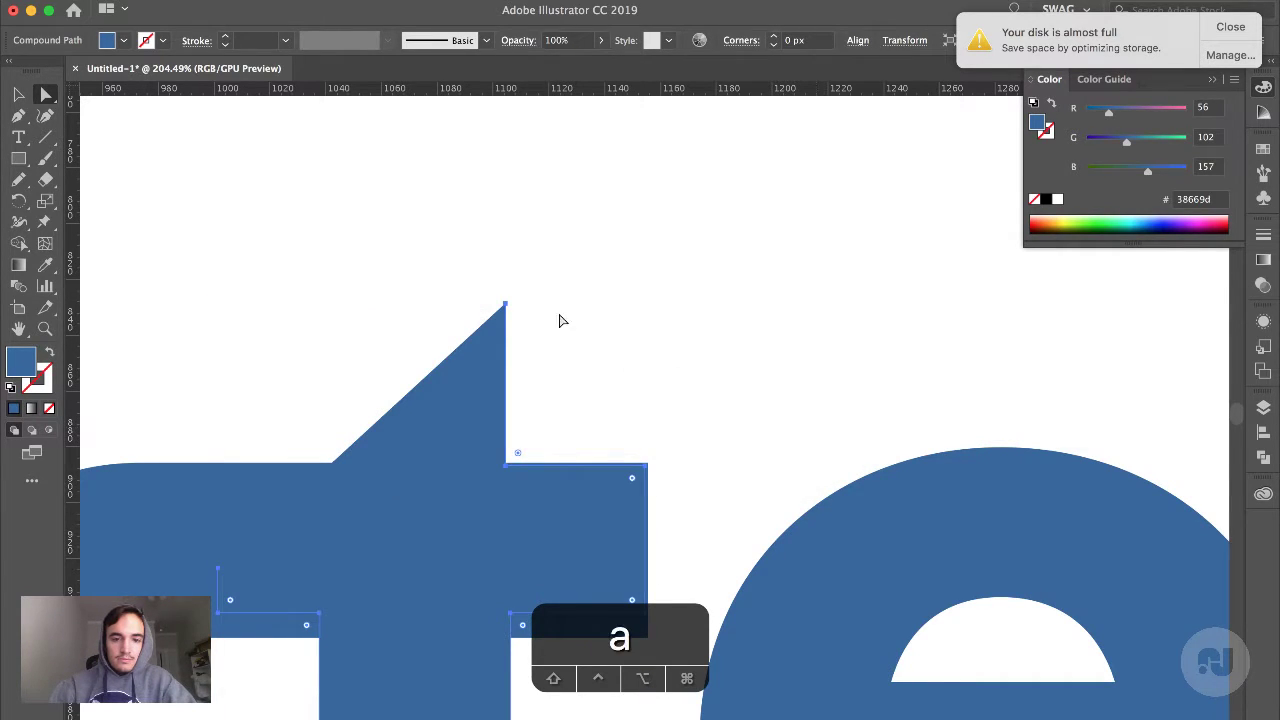
pyautogui.click(505, 304)
pyautogui.keyDown('shift'); pyautogui.click(218, 568); pyautogui.keyUp('shift')
pyautogui.press('super+j')
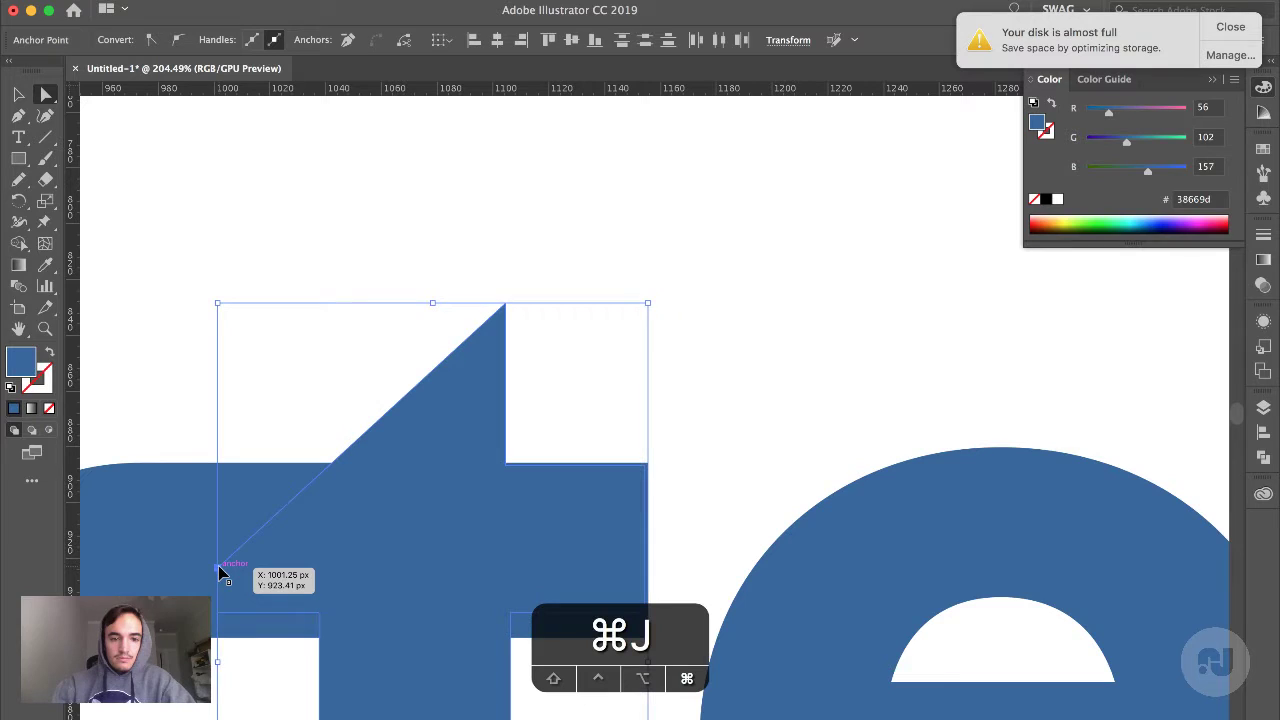
# Slightly round the pointed tip at the top of the t
pyautogui.press('a')
pyautogui.moveTo(499, 320)
pyautogui.mouseDown()
pyautogui.moveTo(507, 340)
pyautogui.moveTo(503, 326)
pyautogui.mouseUp()
pyautogui.click(580, 329)
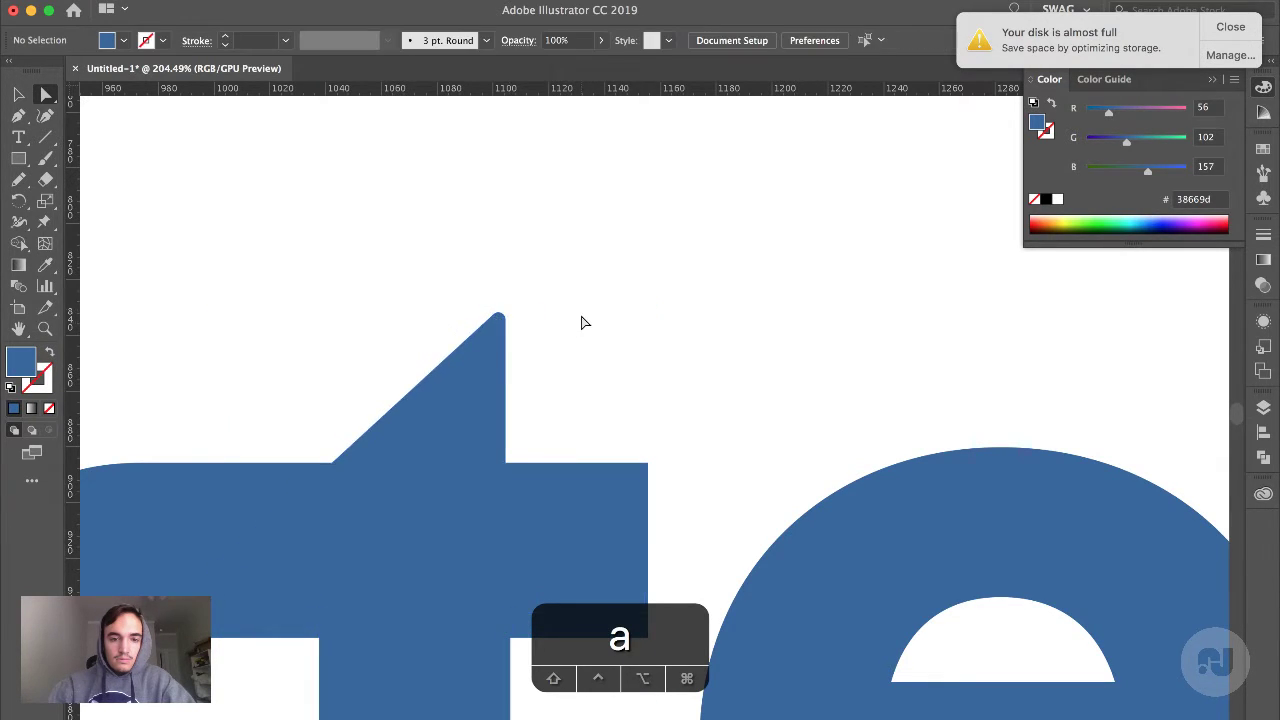
pyautogui.scroll(-5, 580, 329)
# Undo the edits to the t's tip back to its narrow flat top, and deselect everything
pyautogui.press('super+z')
pyautogui.press('super+z')
pyautogui.press('super+z')
pyautogui.click(783, 243)
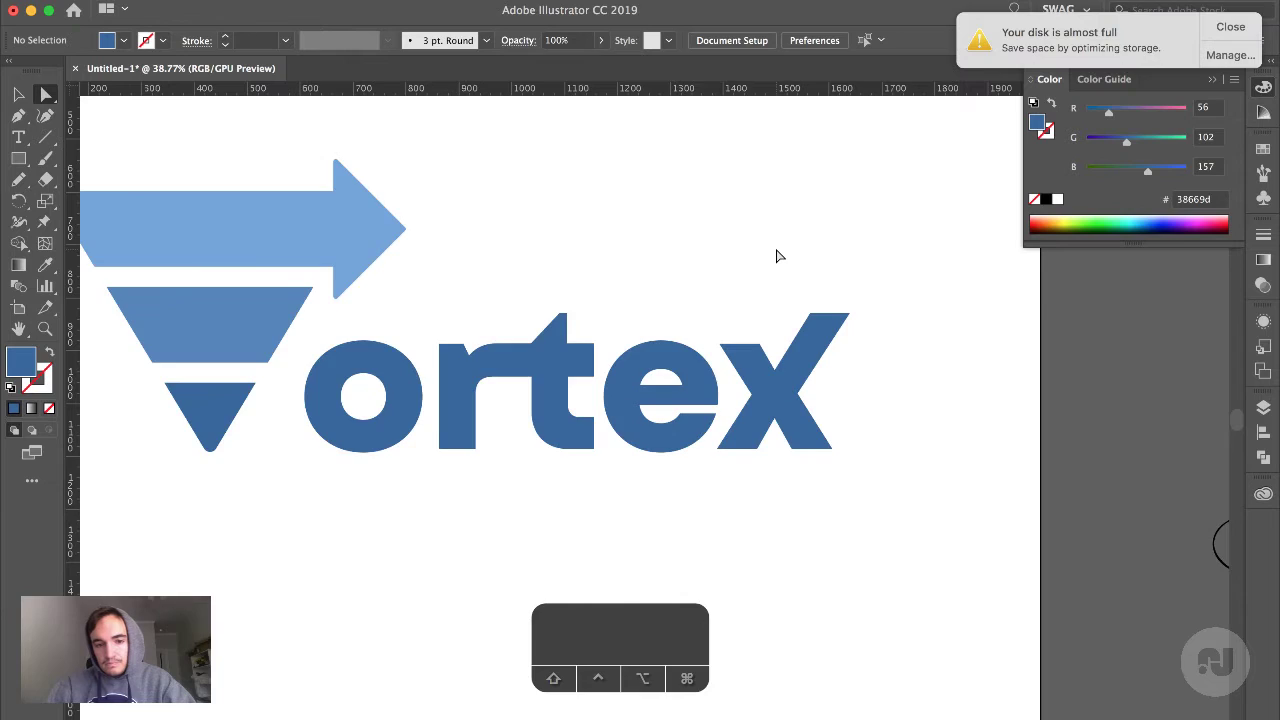
# Try to move the x closer to the e, first with the whole wordmark and then inside its group, undoing each move
pyautogui.scroll(-3, 778, 254)
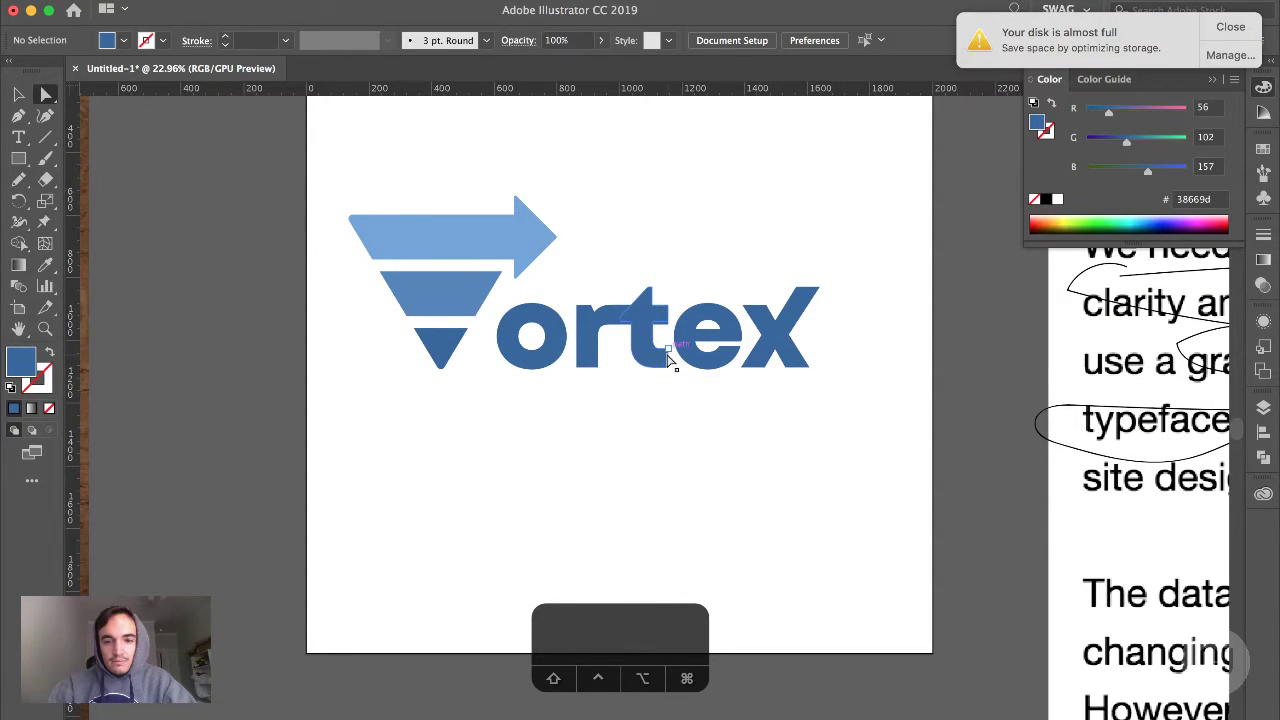
pyautogui.press('v')
pyautogui.moveTo(780, 337); pyautogui.dragTo(740, 338)
pyautogui.press('super+z')
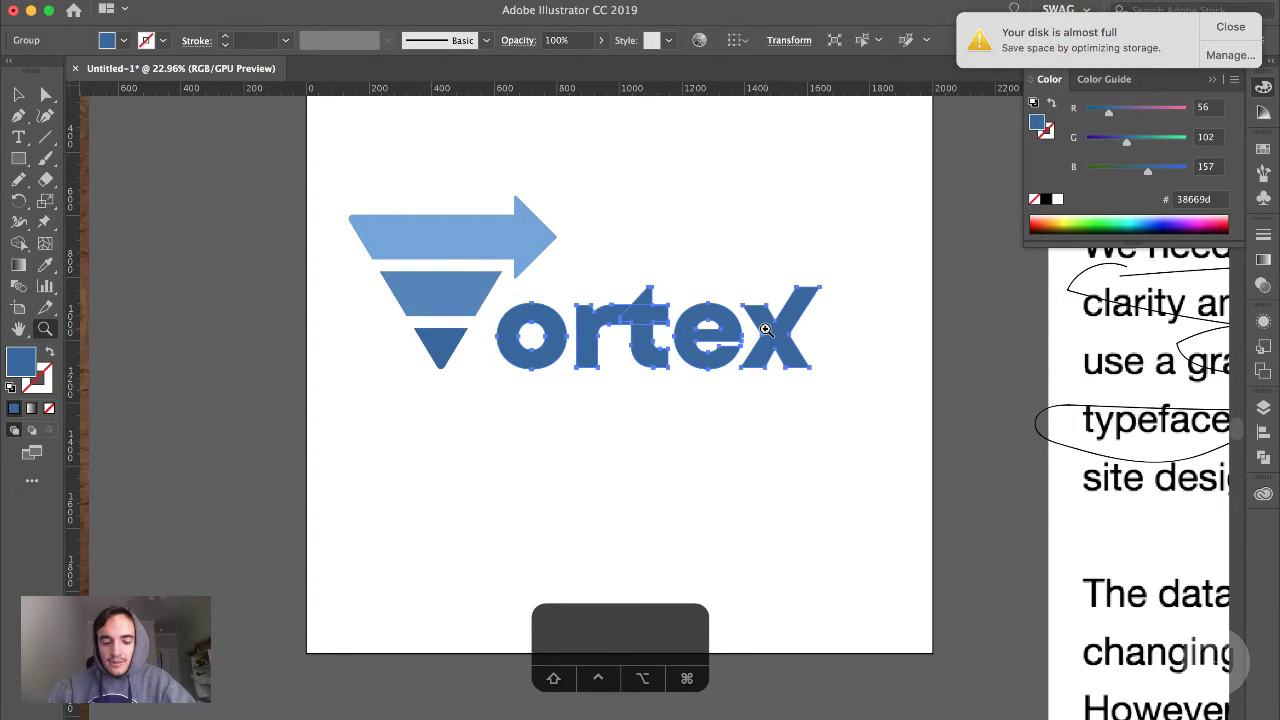
pyautogui.doubleClick(765, 330)
pyautogui.moveTo(765, 330); pyautogui.dragTo(732, 332)
pyautogui.doubleClick(851, 349)
pyautogui.press('super+z')
pyautogui.doubleClick(851, 349)
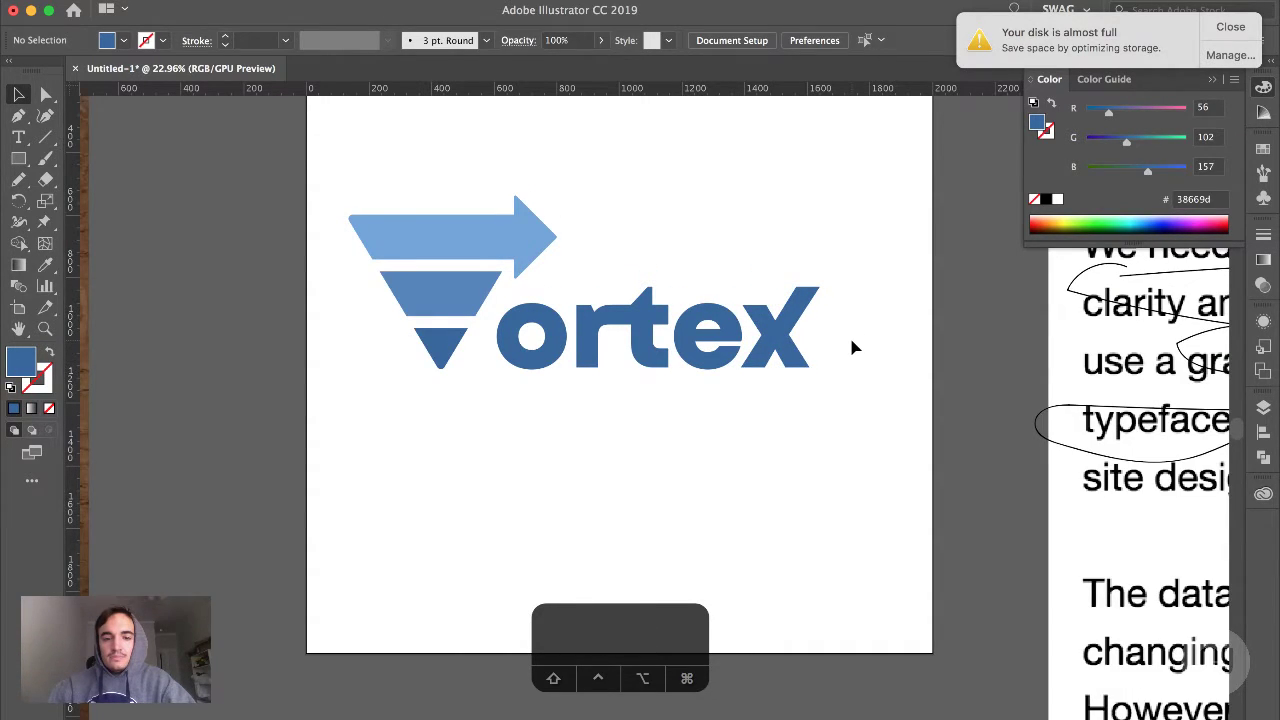
pyautogui.scroll(-3, 851, 349)
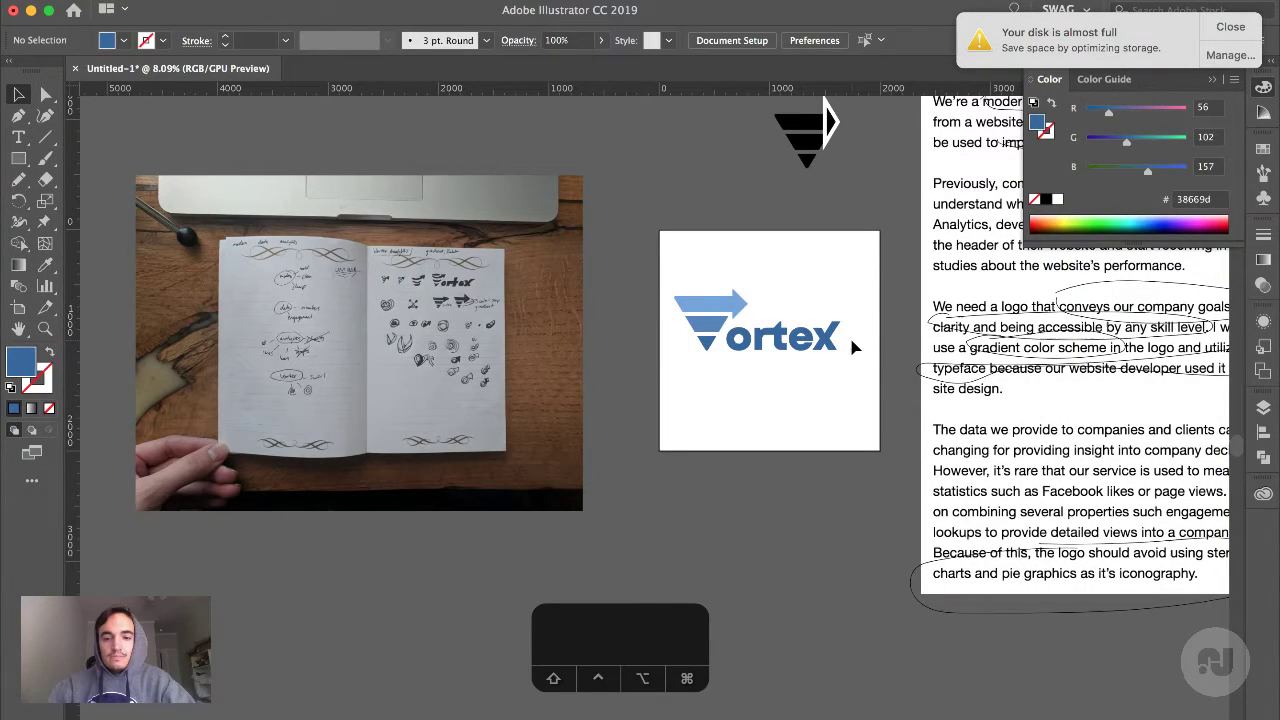
pyautogui.scroll(3, 851, 347)
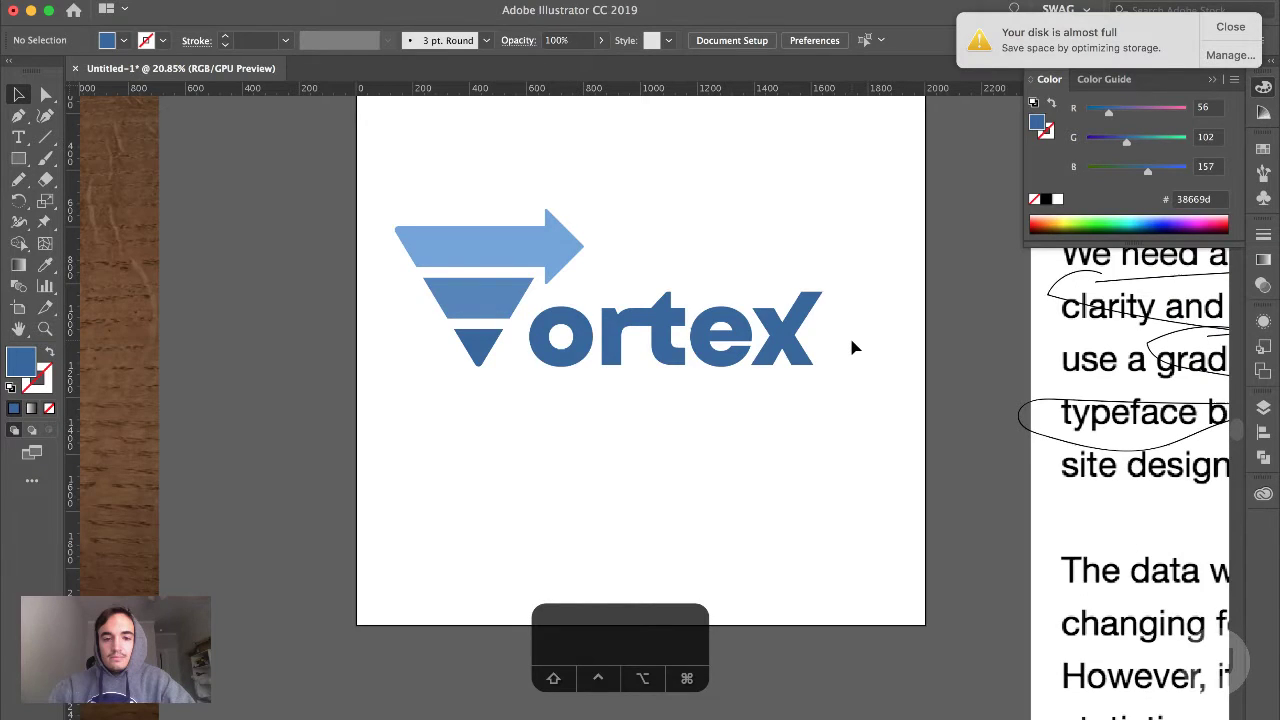
# Shift the upper-right corner of the t's crossbar slightly left on both the t and the overlapping r shape
pyautogui.scroll(3, 852, 347)
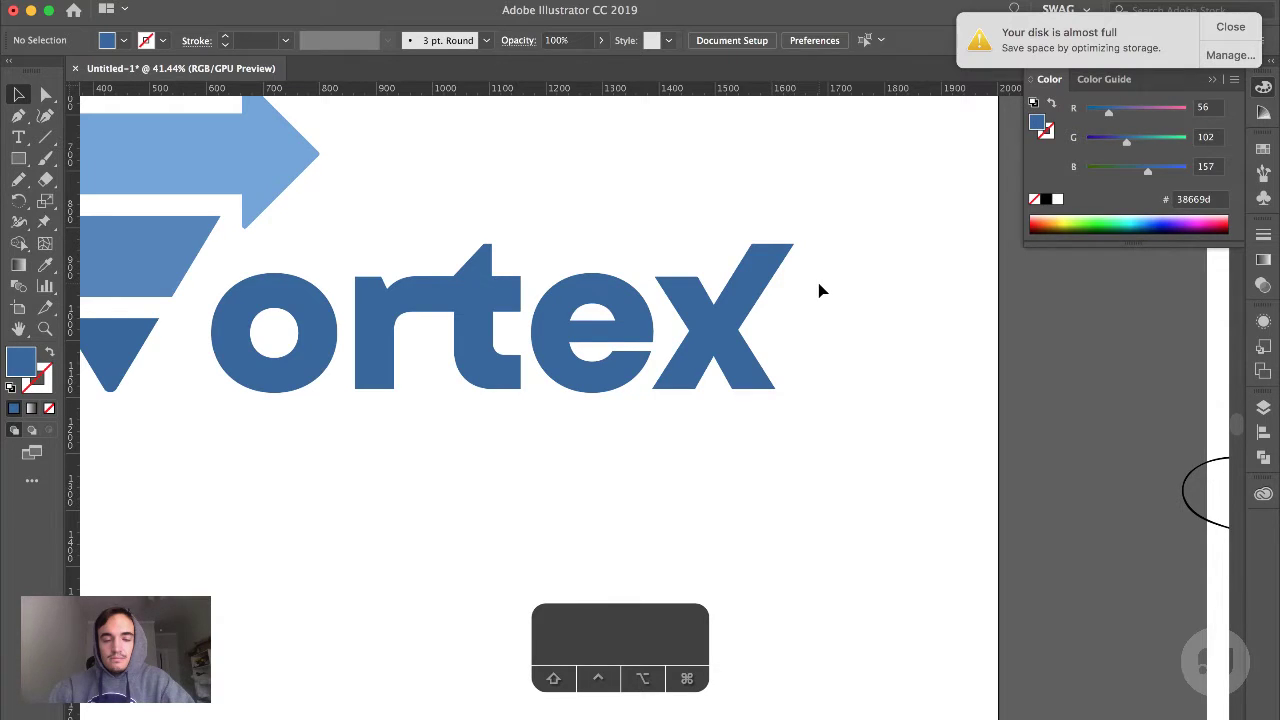
pyautogui.press('a')
pyautogui.click(517, 280)
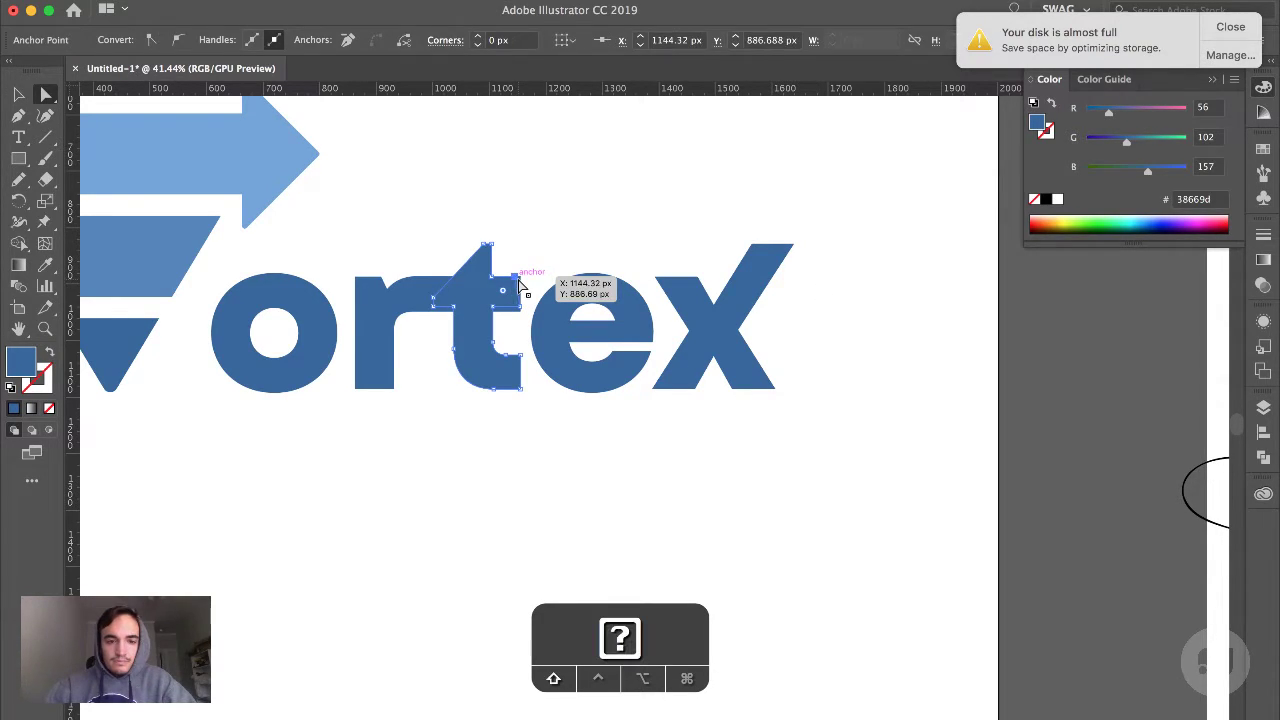
pyautogui.click(519, 279)
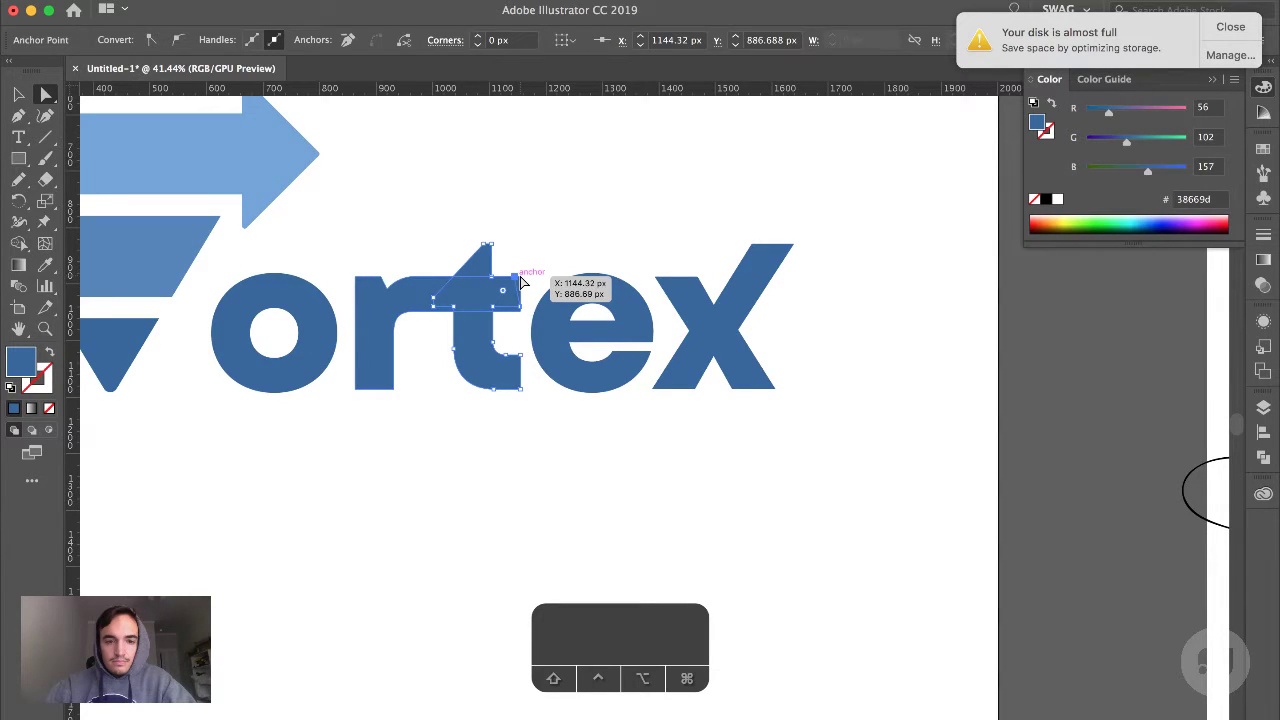
pyautogui.scroll(3, 519, 281)
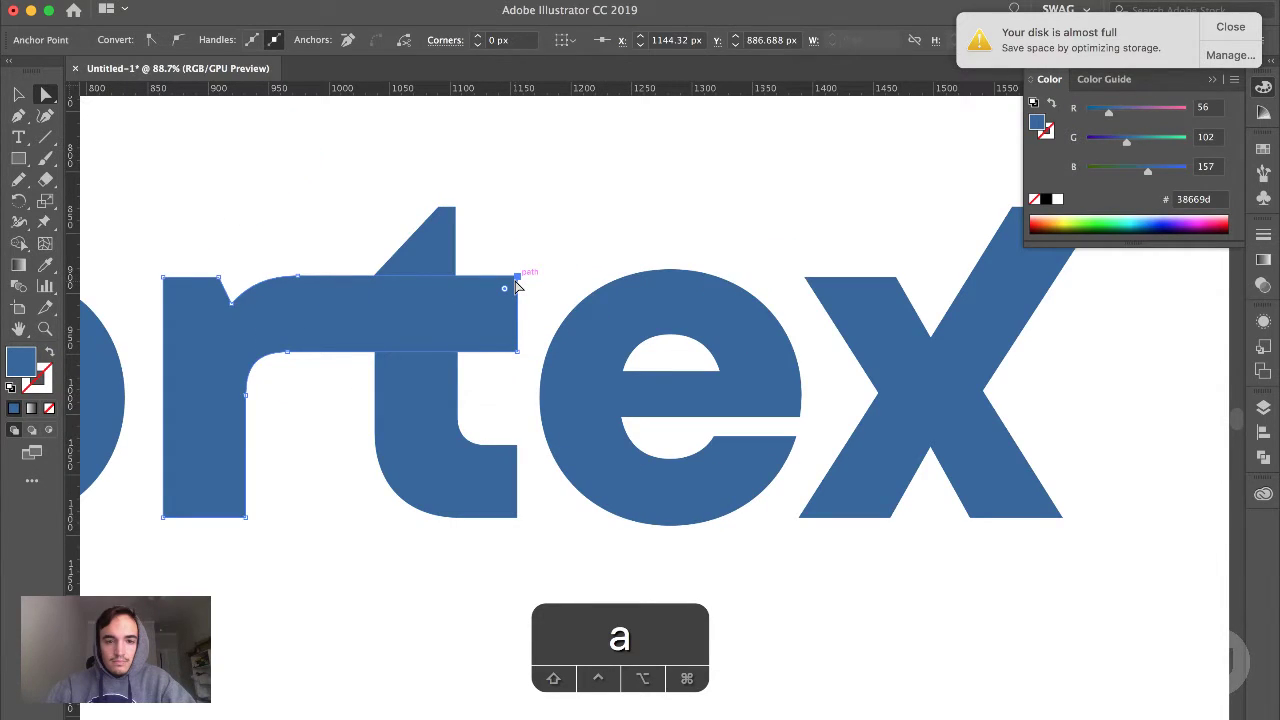
pyautogui.scroll(-5, 591, 237)
pyautogui.click(591, 237)
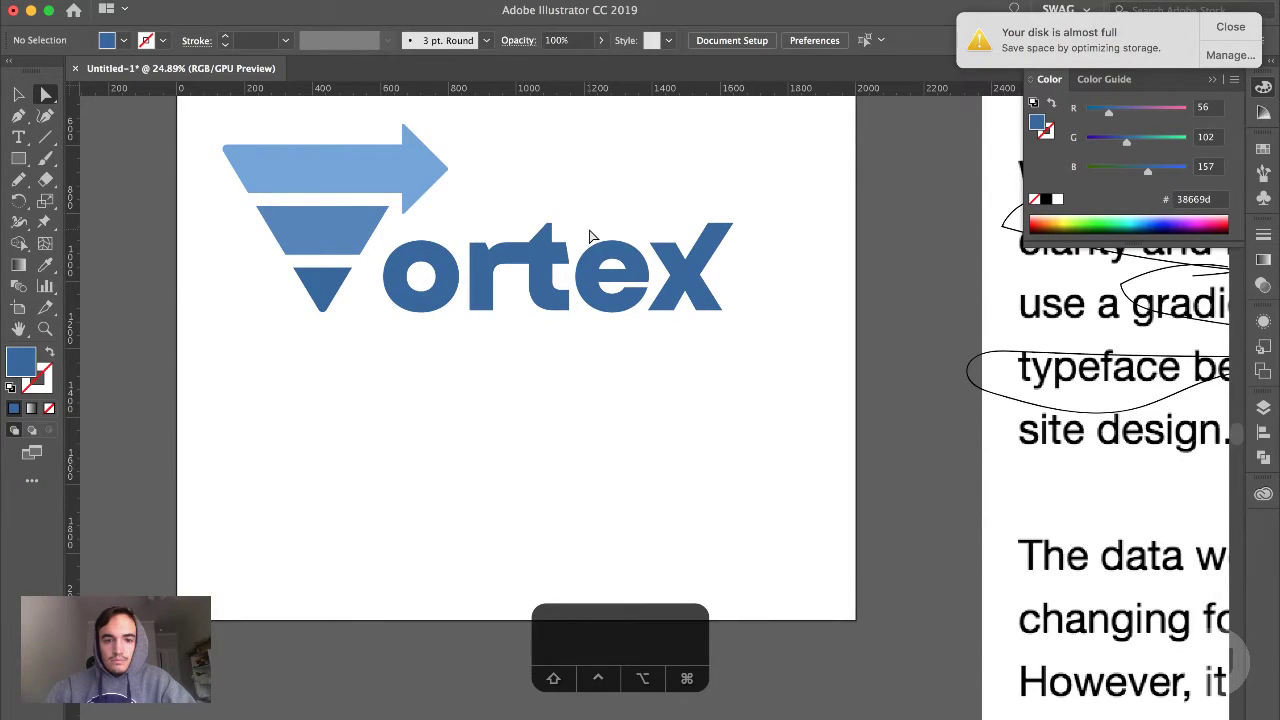
# Move the upper-right anchor of the r's extended crossbar right to X 1185.425 px for an outward-slanting end, and deselect it
pyautogui.scroll(3, 590, 236)
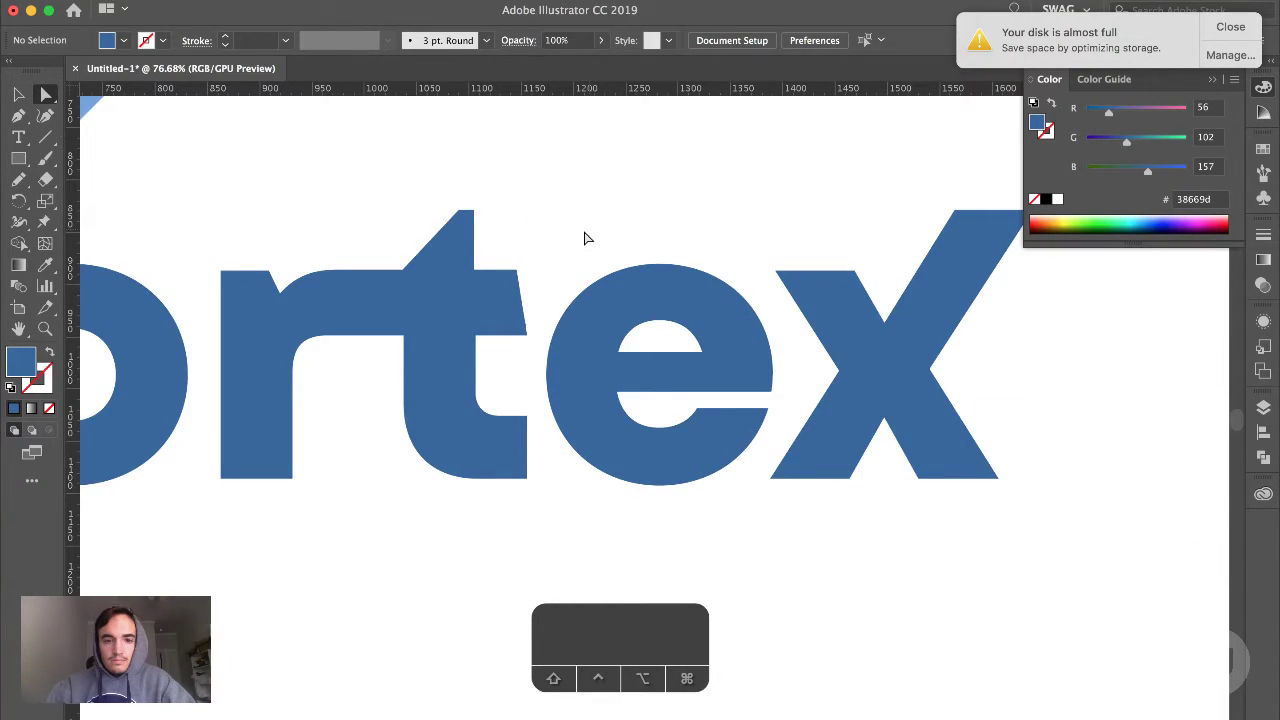
pyautogui.press('a')
pyautogui.click(517, 272)
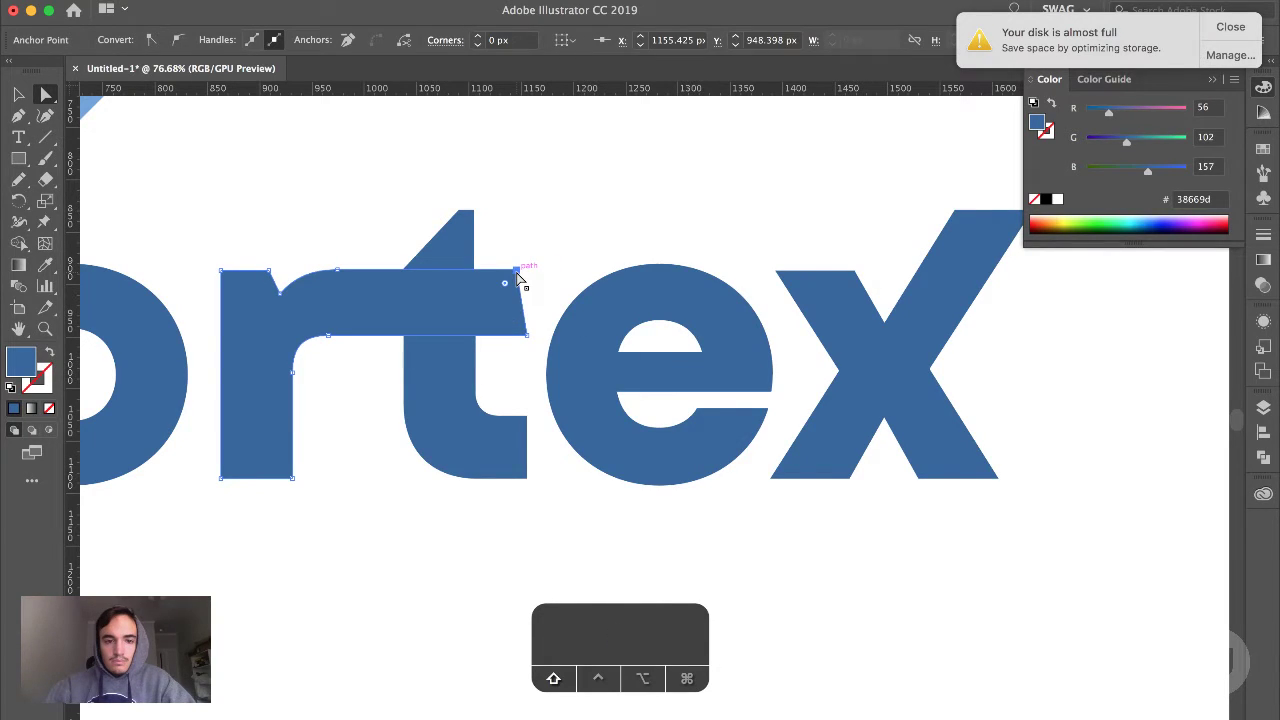
pyautogui.press('Right')
pyautogui.press('Right')
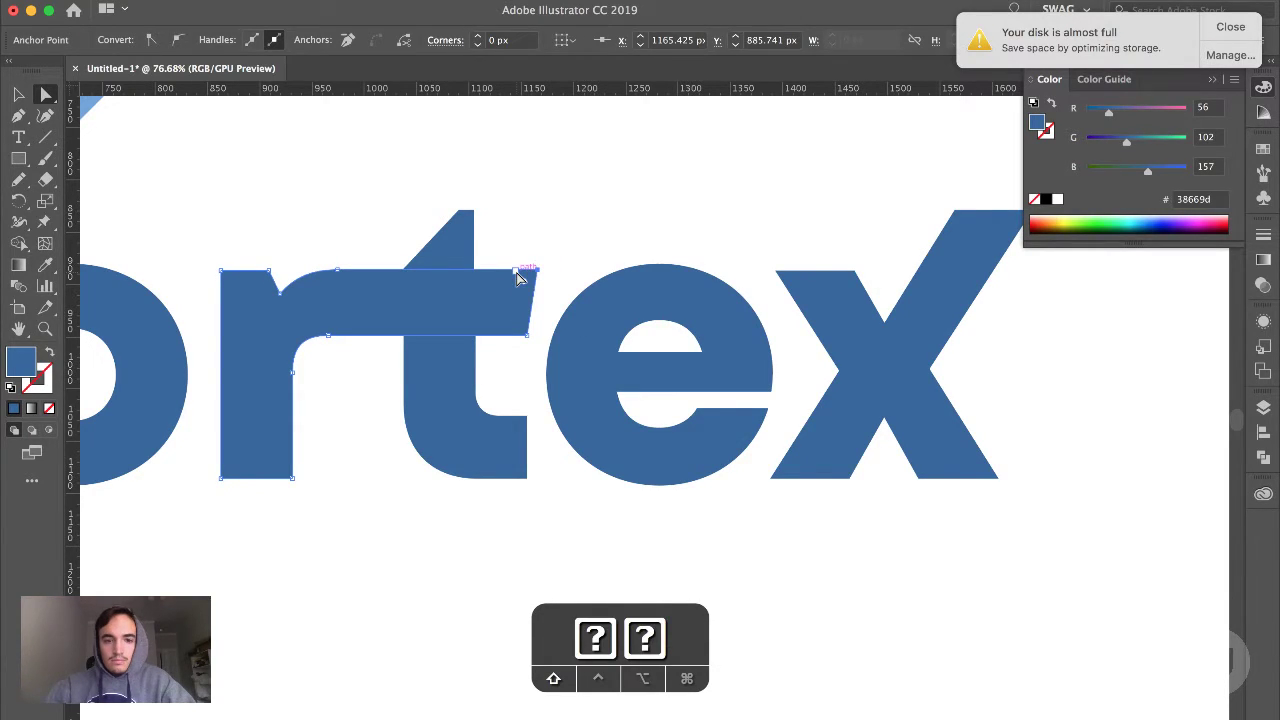
pyautogui.press('Right')
pyautogui.press('Right')
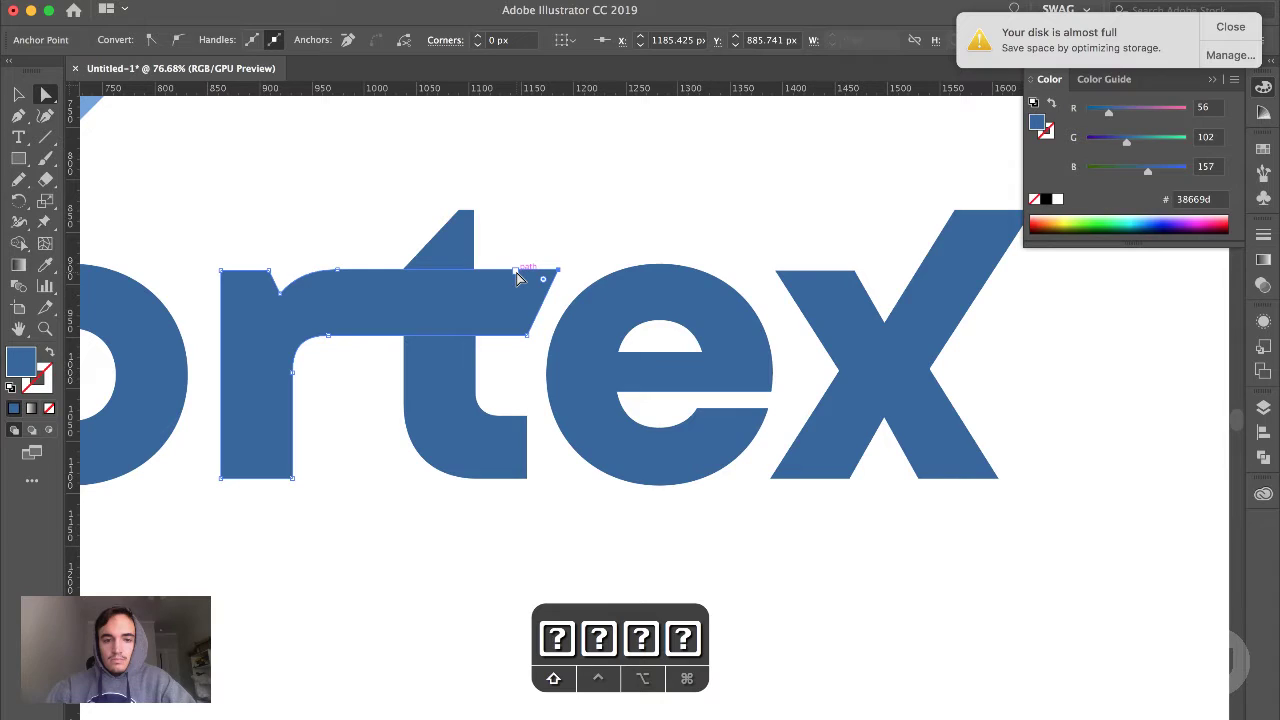
pyautogui.scroll(-5, 517, 275)
pyautogui.press('super+shift+a')
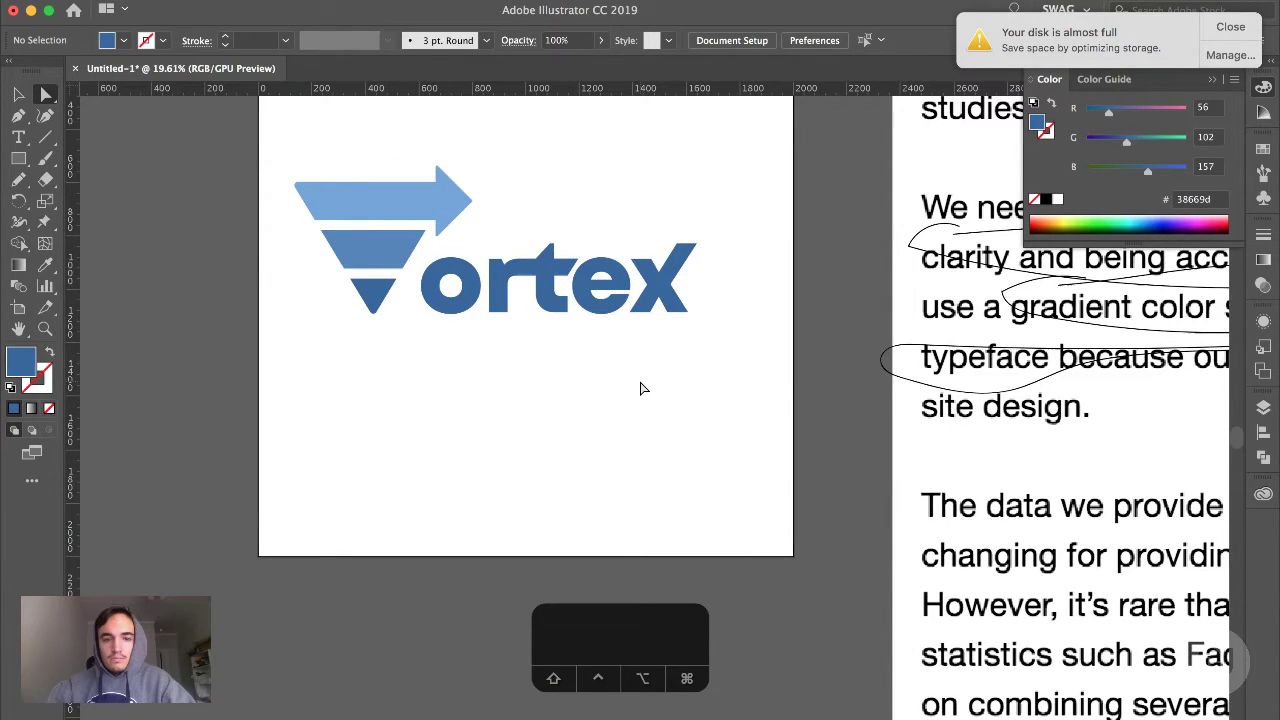
# Isolate the wordmark's group and nudge the x left so that it overlaps the e
pyautogui.press('v')
pyautogui.doubleClick(664, 285)
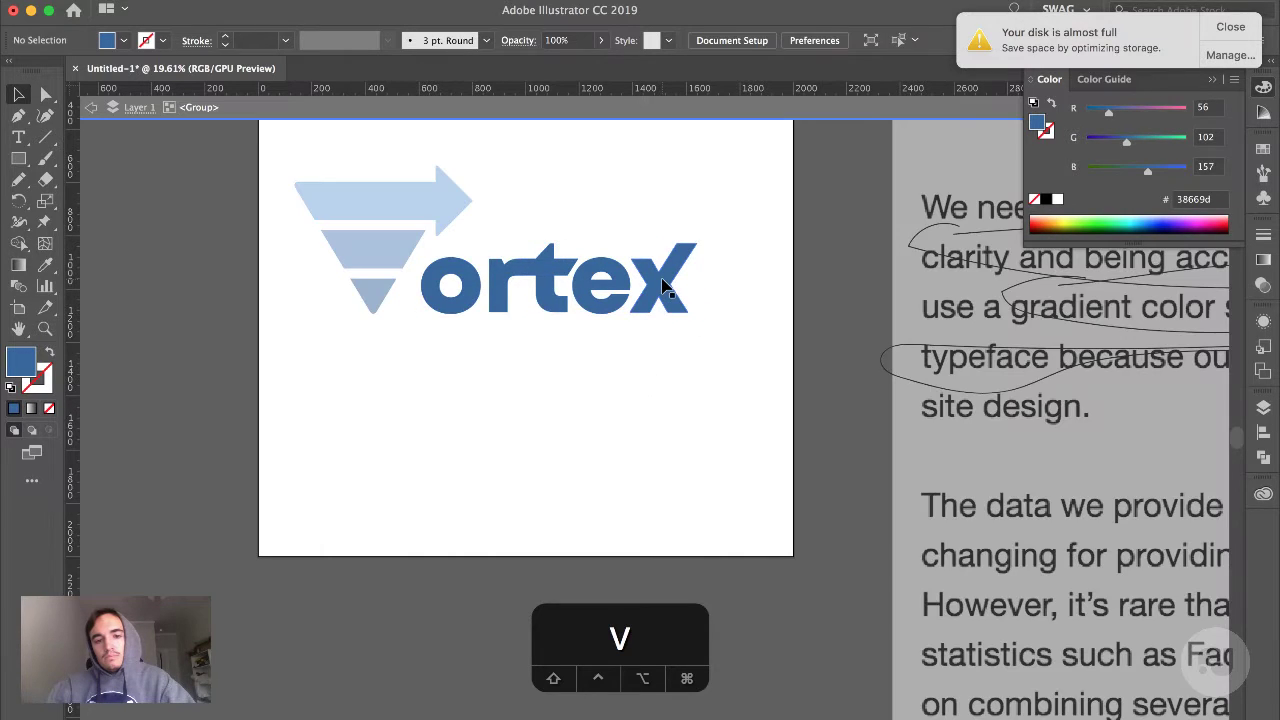
pyautogui.press('Left')
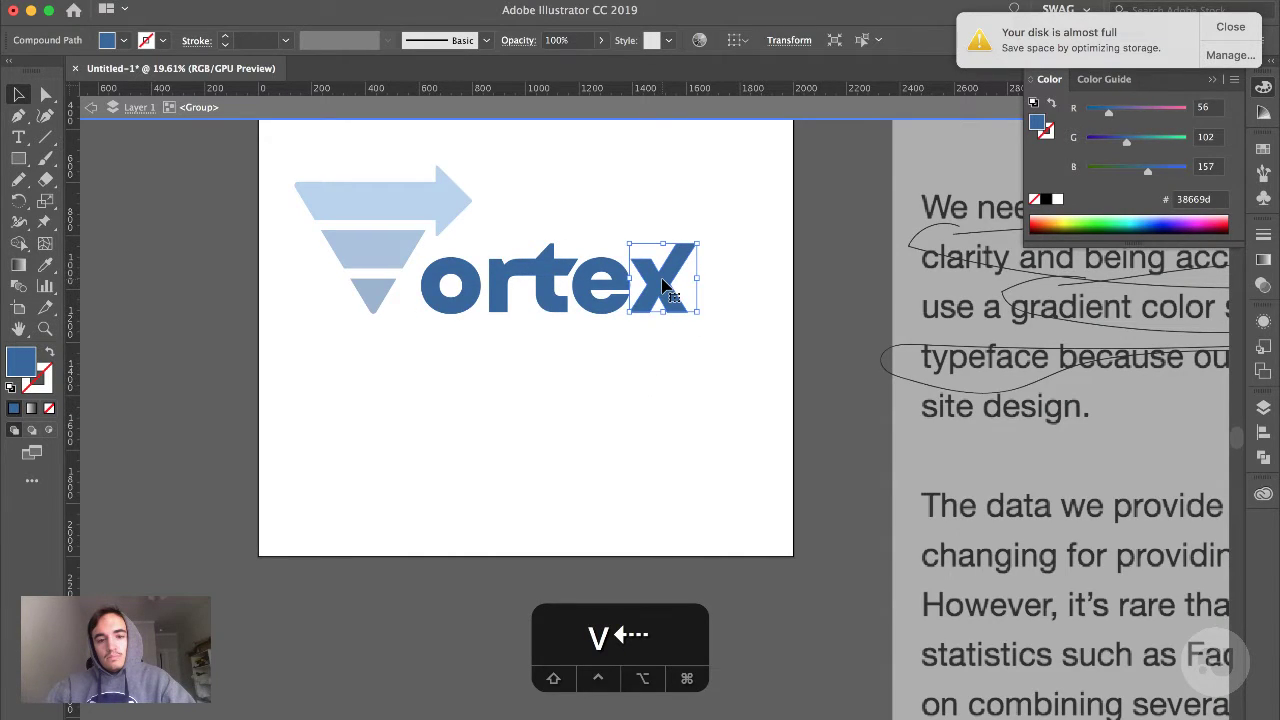
pyautogui.press('Left')
pyautogui.press('Left')
pyautogui.press('Left')
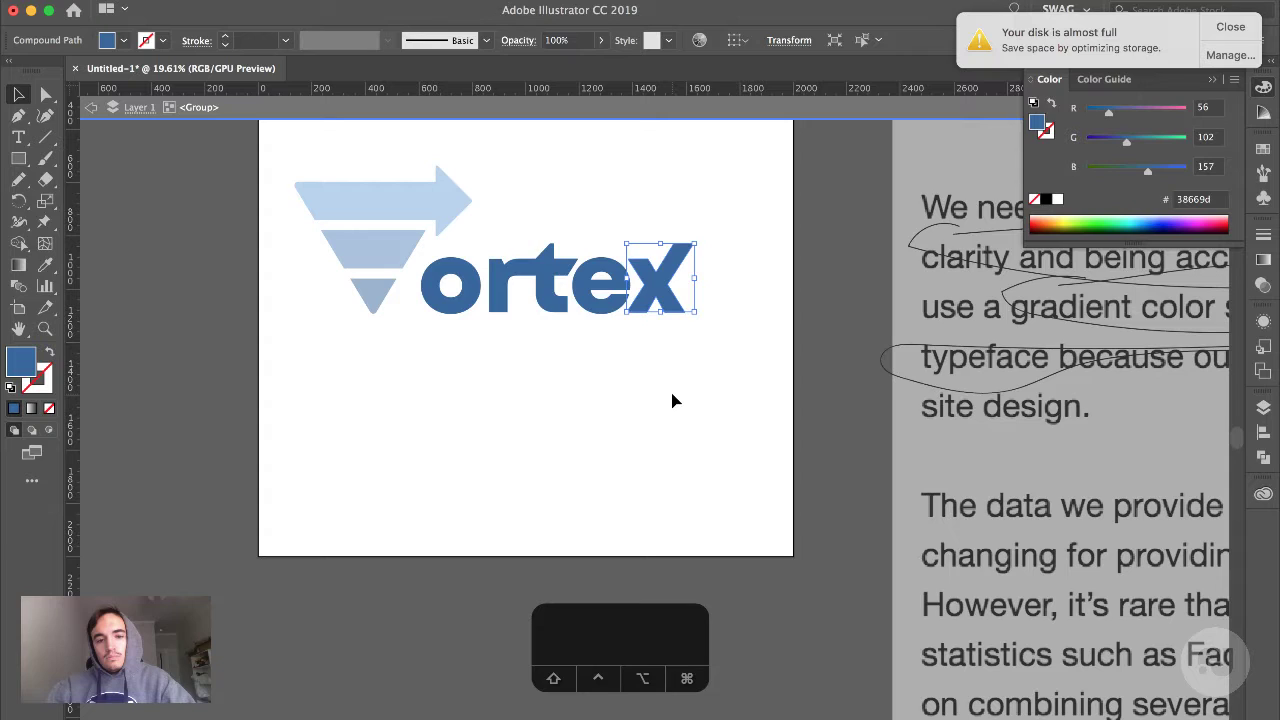
# Nudge the x back right by a few small increments, and leave the wordmark's group
pyautogui.scroll(3, 672, 401)
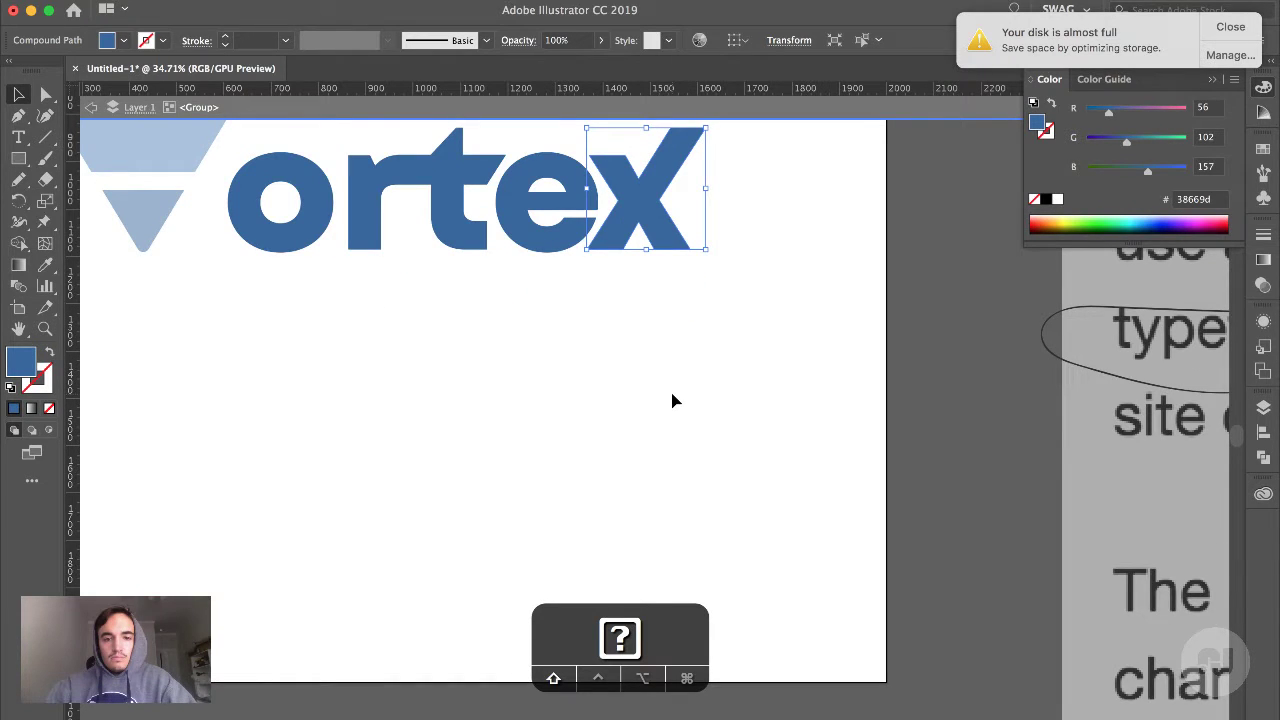
pyautogui.press('Right')
pyautogui.press('Right')
pyautogui.press('Right')
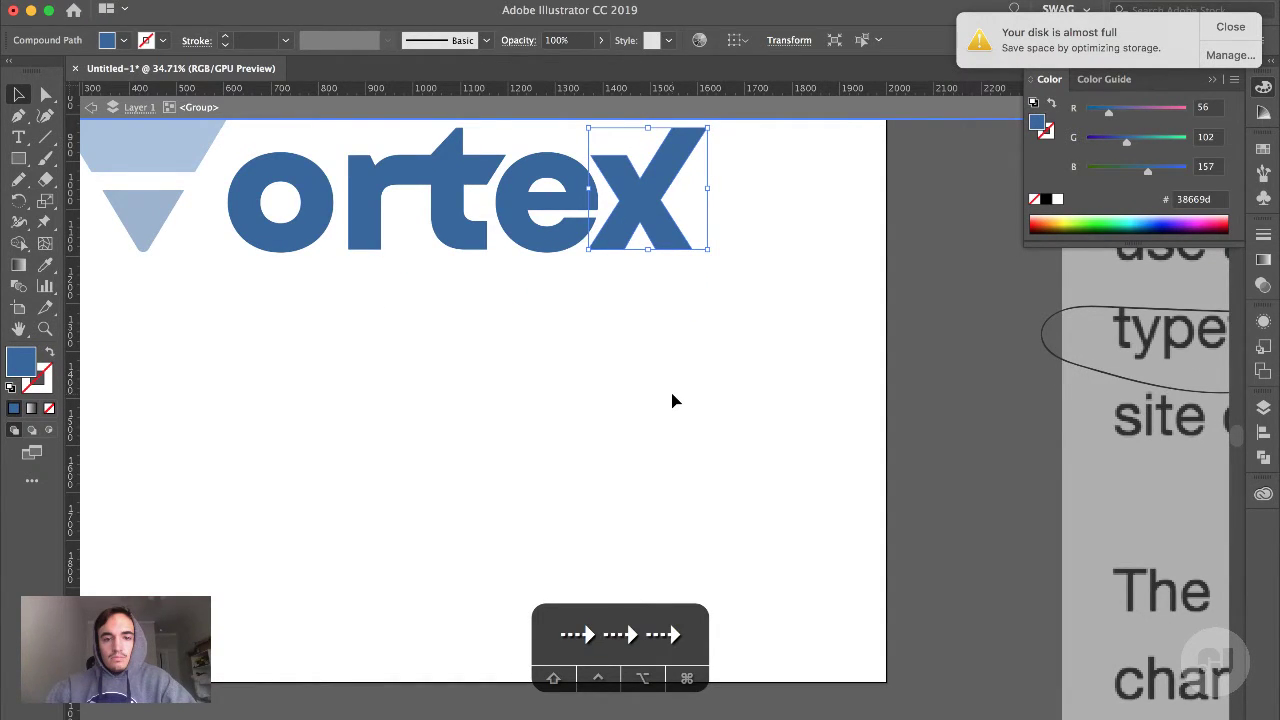
pyautogui.press('Right')
pyautogui.click(672, 401)
pyautogui.scroll(-3, 672, 401)
# Move the o slightly right toward the r inside the wordmark's group, and leave the group
pyautogui.scroll(3, 672, 401)
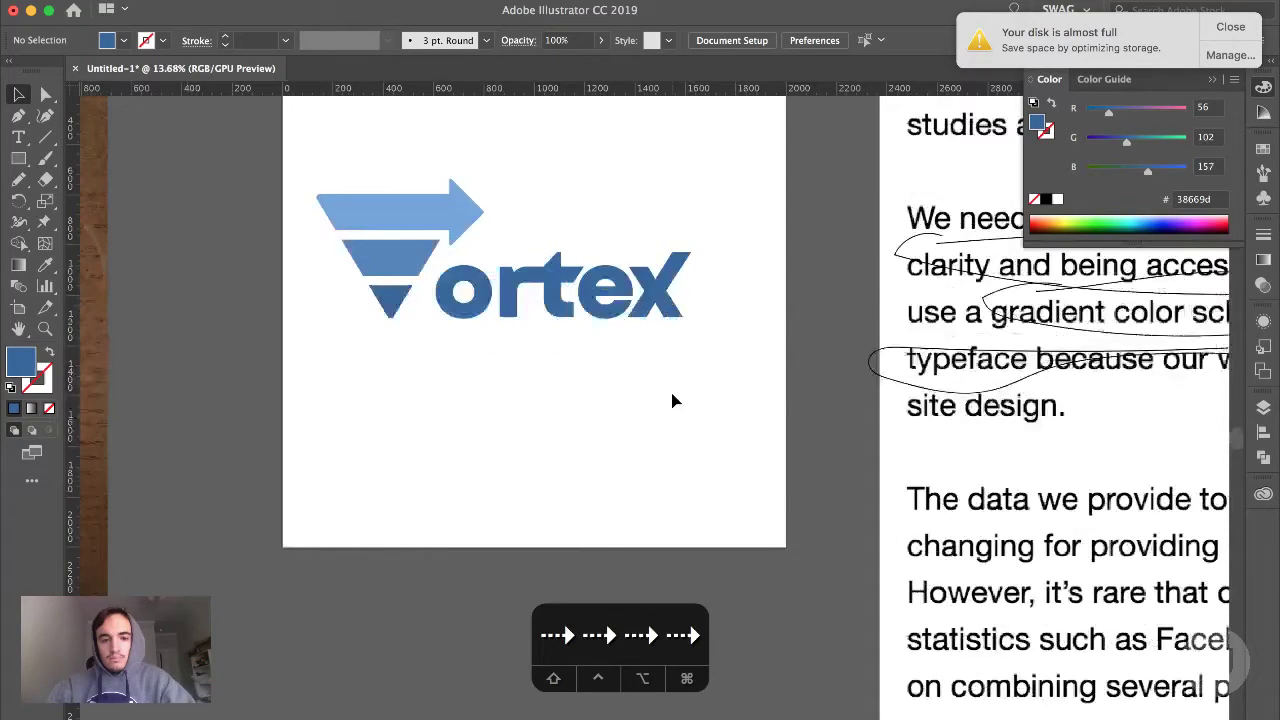
pyautogui.scroll(2, 672, 401)
pyautogui.doubleClick(393, 278)
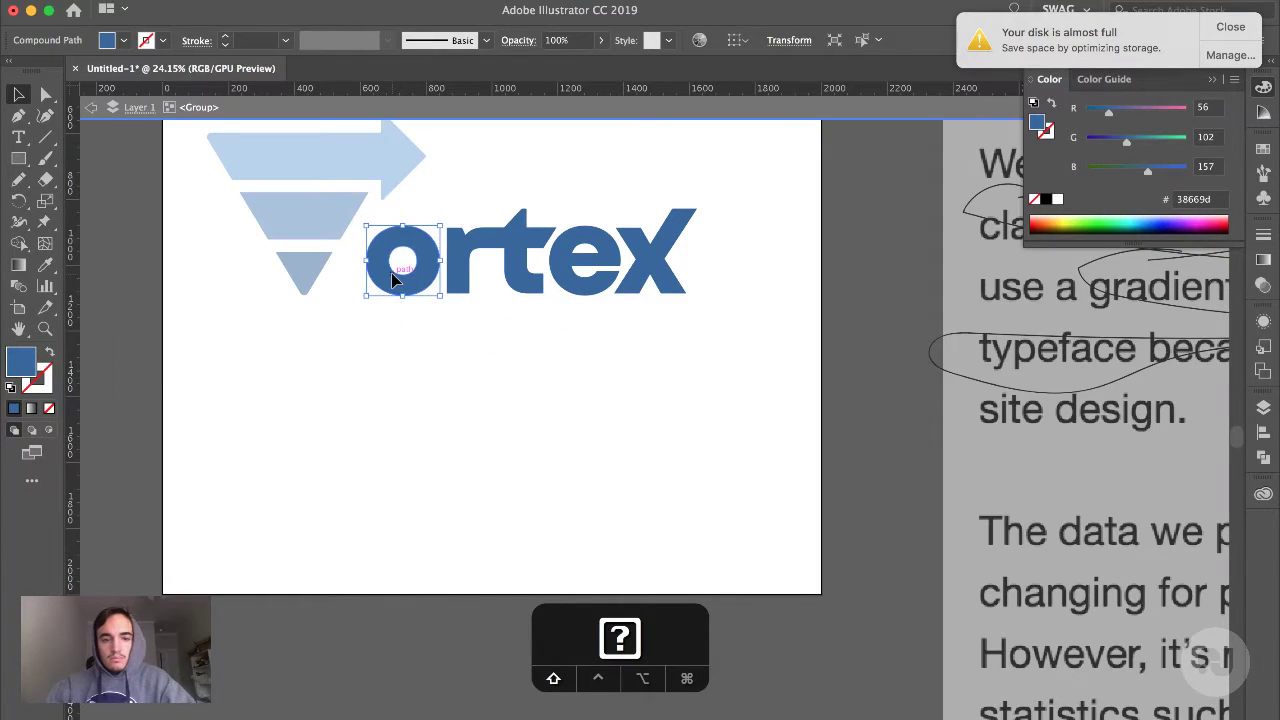
pyautogui.click(451, 320)
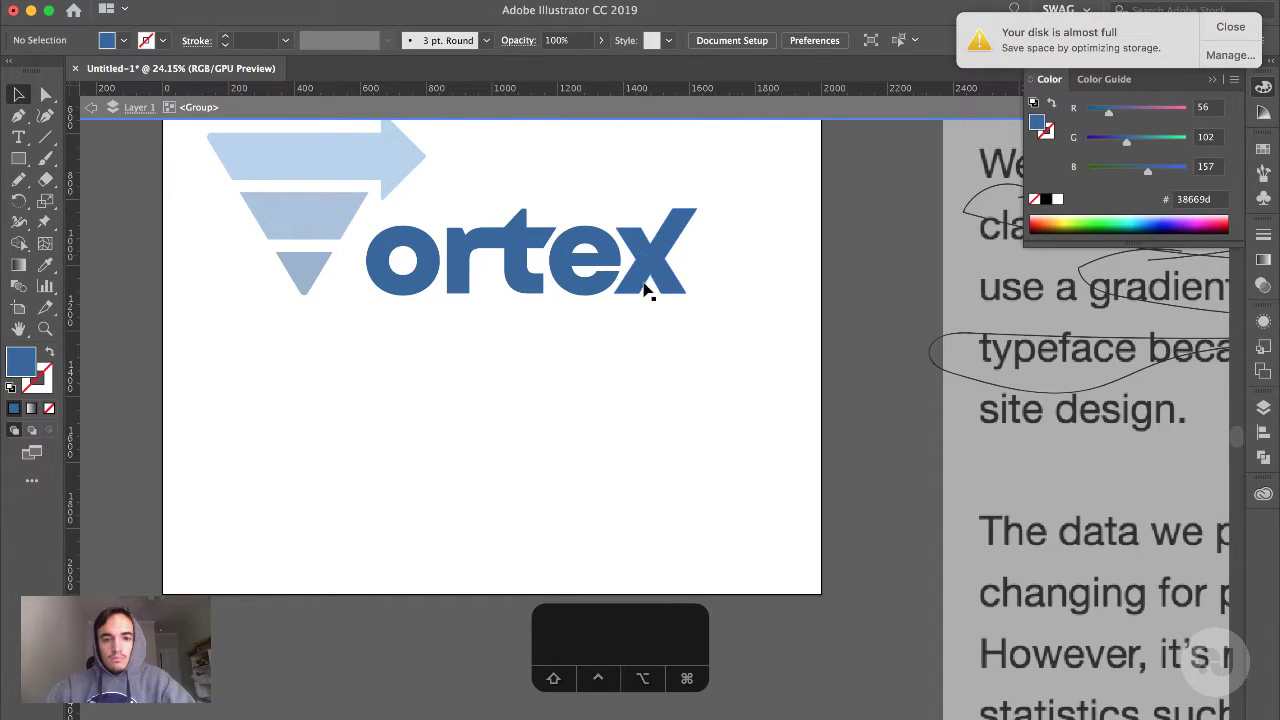
pyautogui.doubleClick(613, 349)
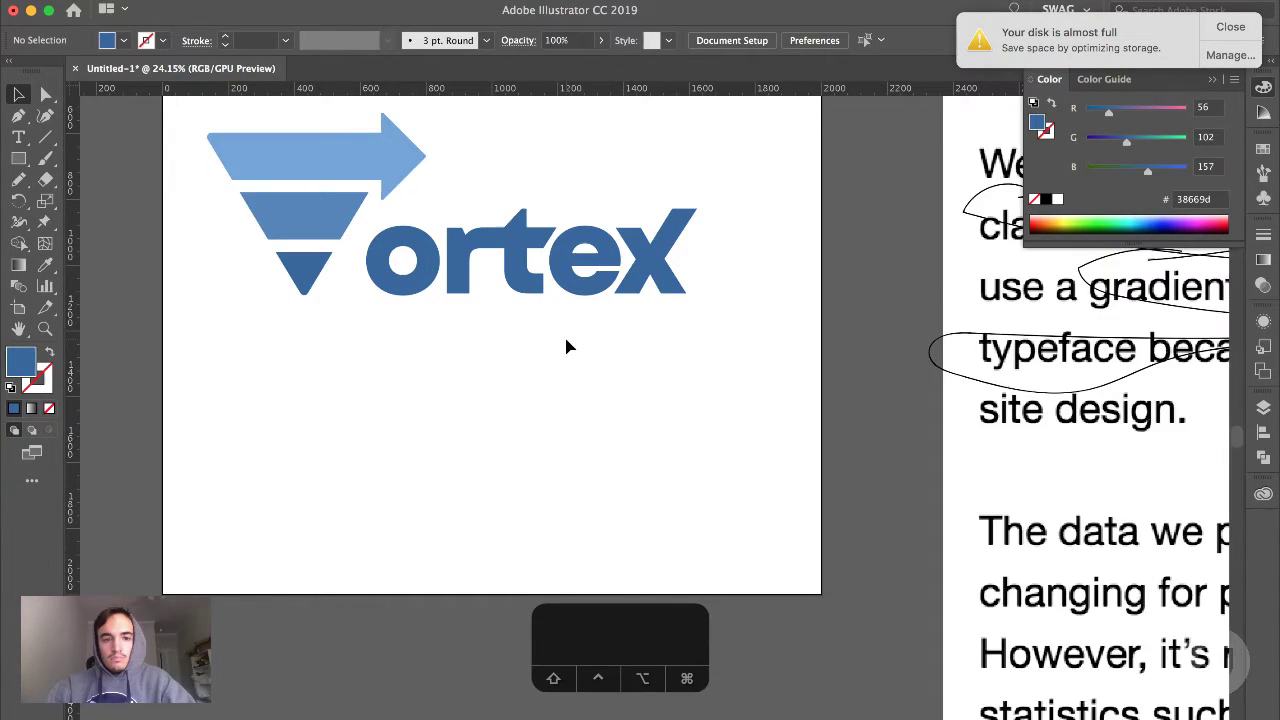
# Move the whole "ortex" lettering slightly left, closer to the V symbol, and deselect it
pyautogui.scroll(-3, 512, 348)
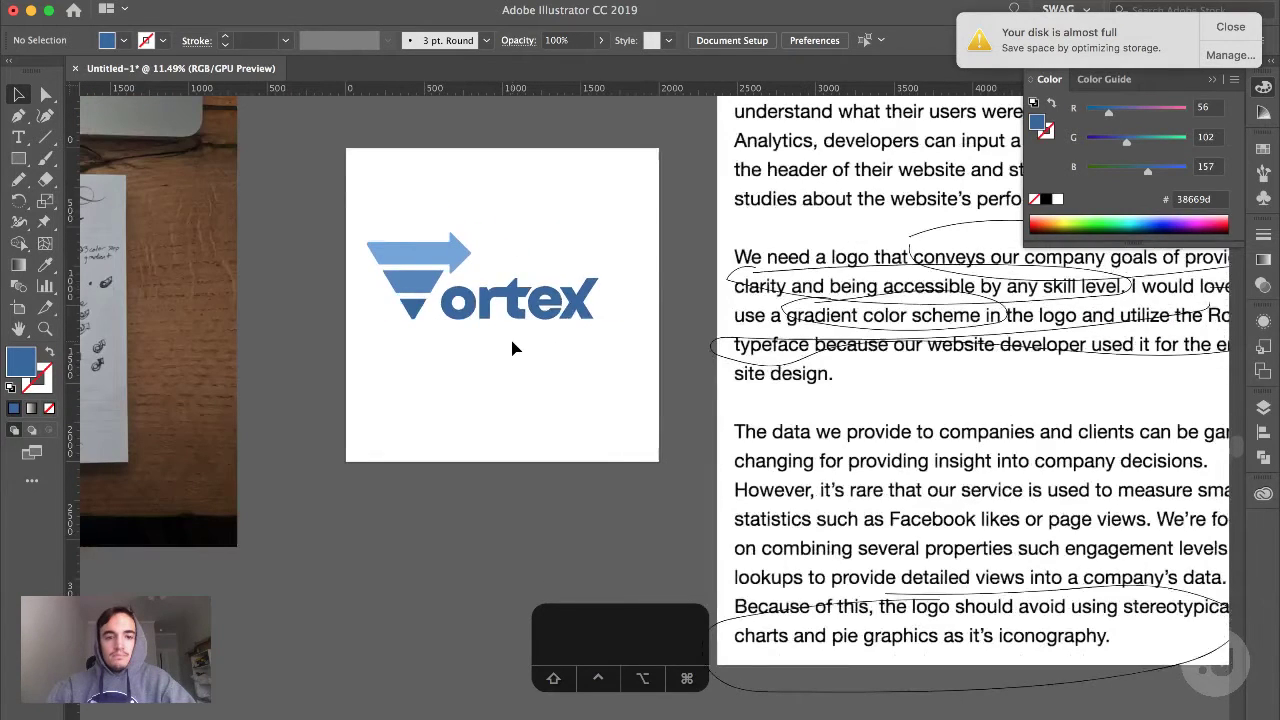
pyautogui.scroll(-2, 512, 348)
pyautogui.click(518, 345)
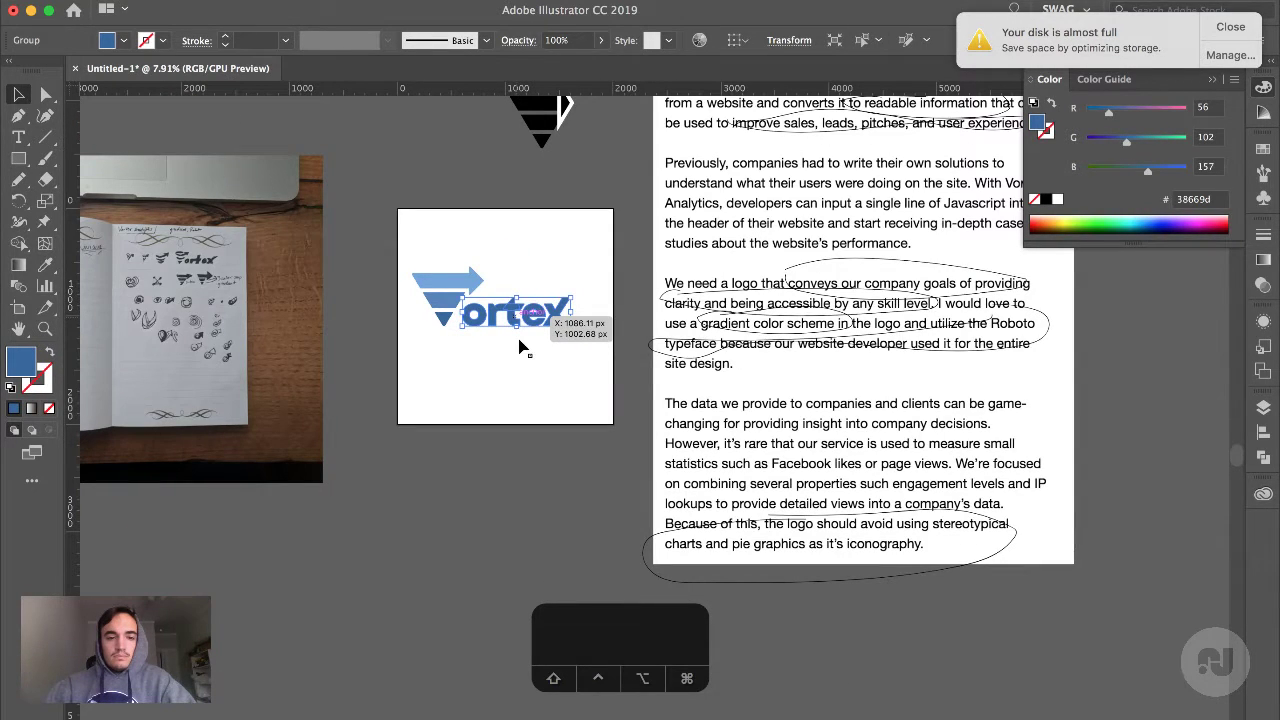
pyautogui.click(524, 363)
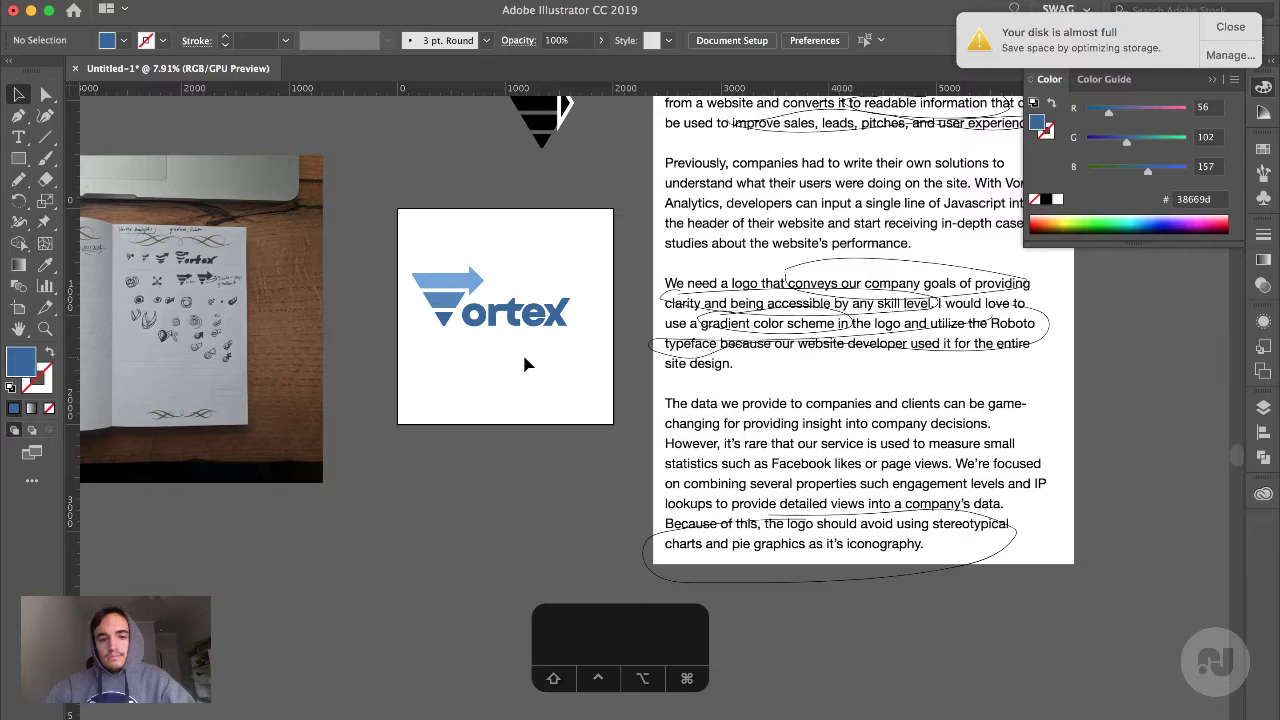
pyautogui.click(515, 325)
pyautogui.click(526, 415)
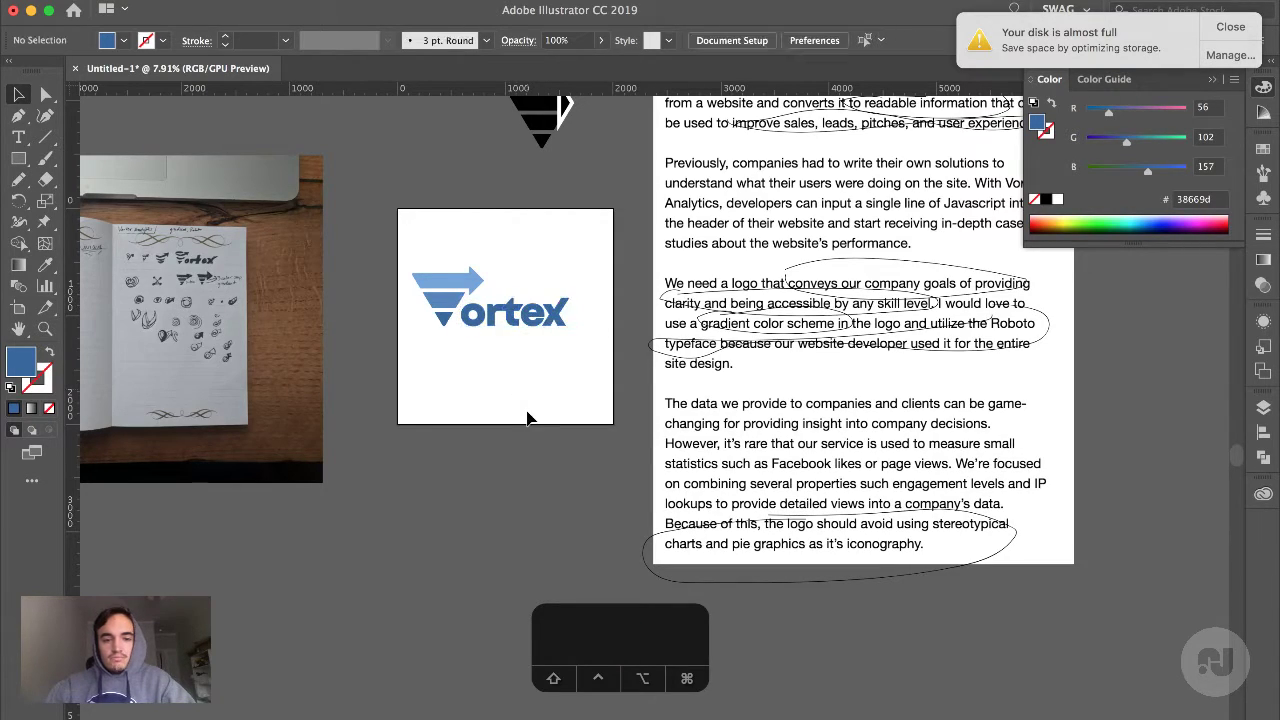
pyautogui.click(492, 322)
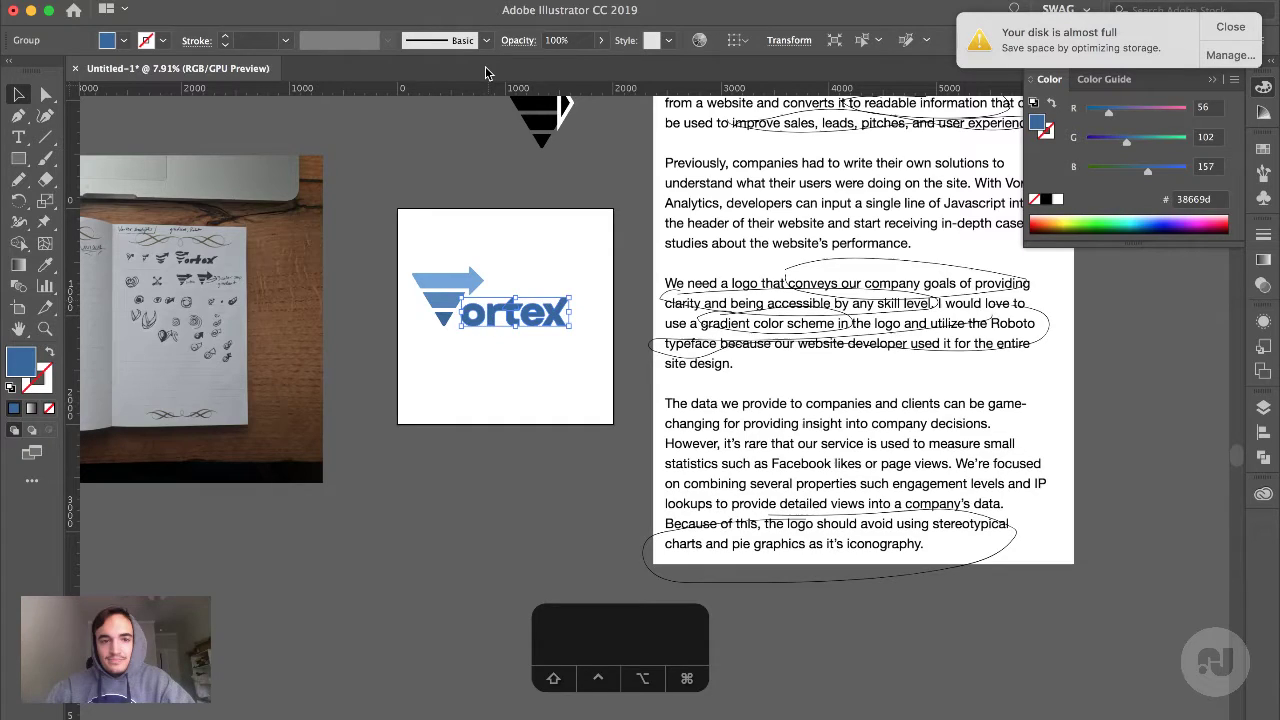
pyautogui.click(392, 0)
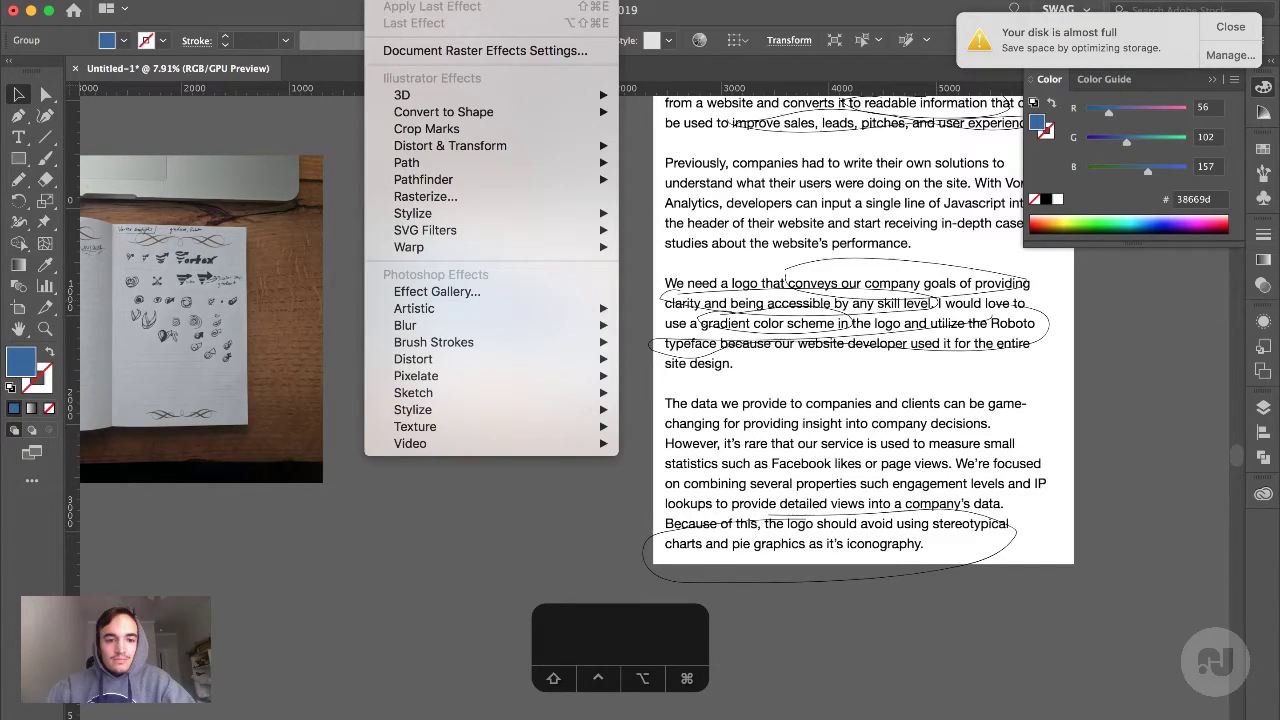
pyautogui.click(620, 427)
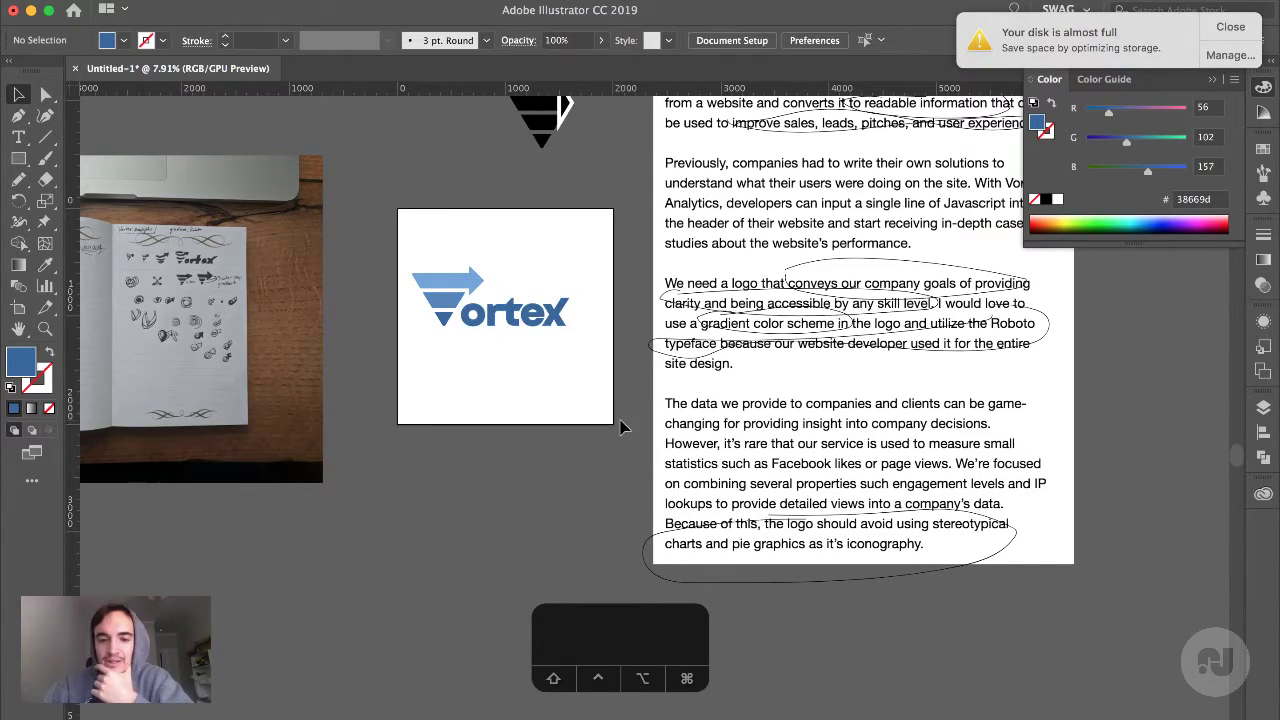
pyautogui.hscroll(3, 620, 427)
pyautogui.scroll(1, 620, 427)
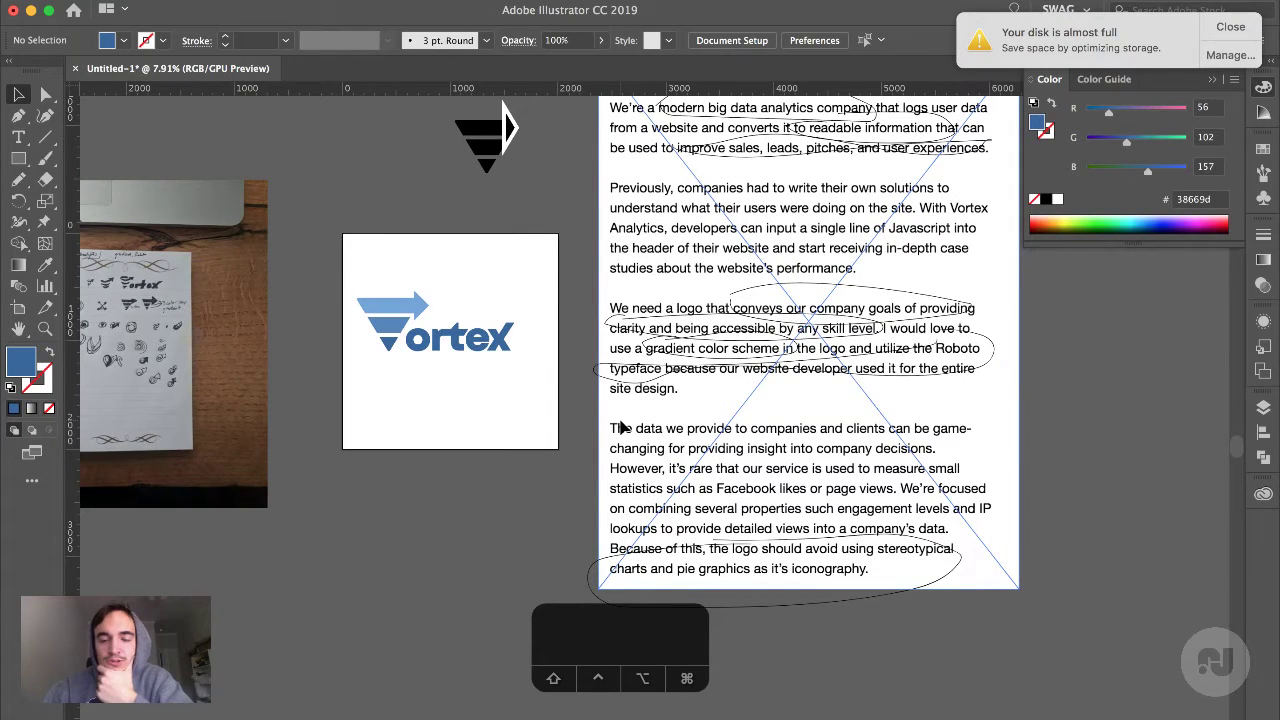
pyautogui.scroll(2, 620, 427)
pyautogui.hscroll(1, 620, 427)
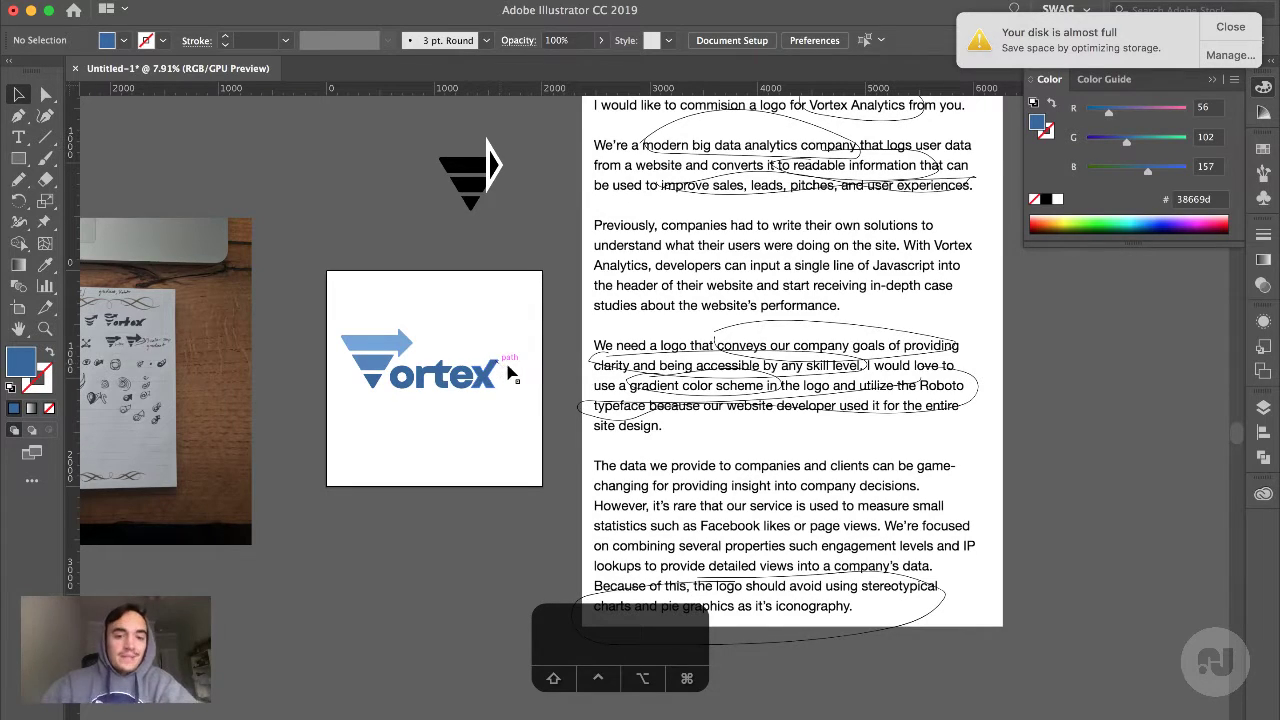
# Draw a blue square above the x and delete its lower-left corner point to leave a right triangle
pyautogui.scroll(2, 512, 373)
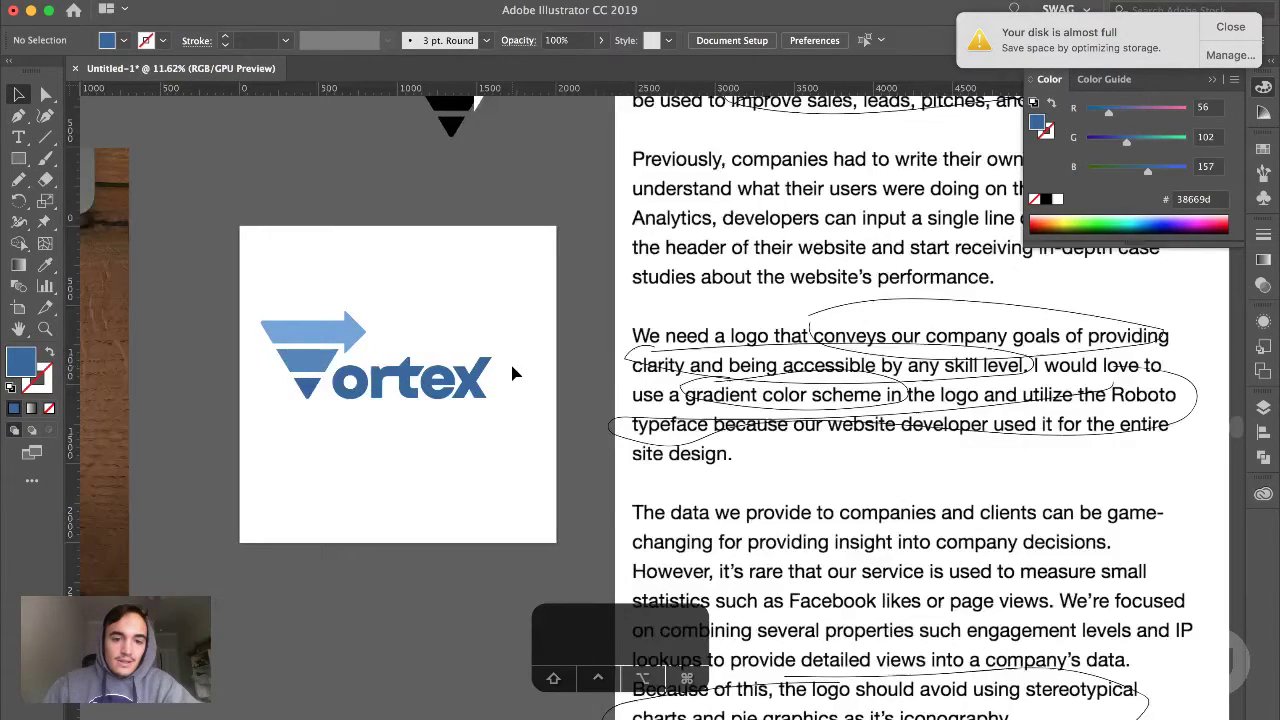
pyautogui.scroll(5, 512, 373)
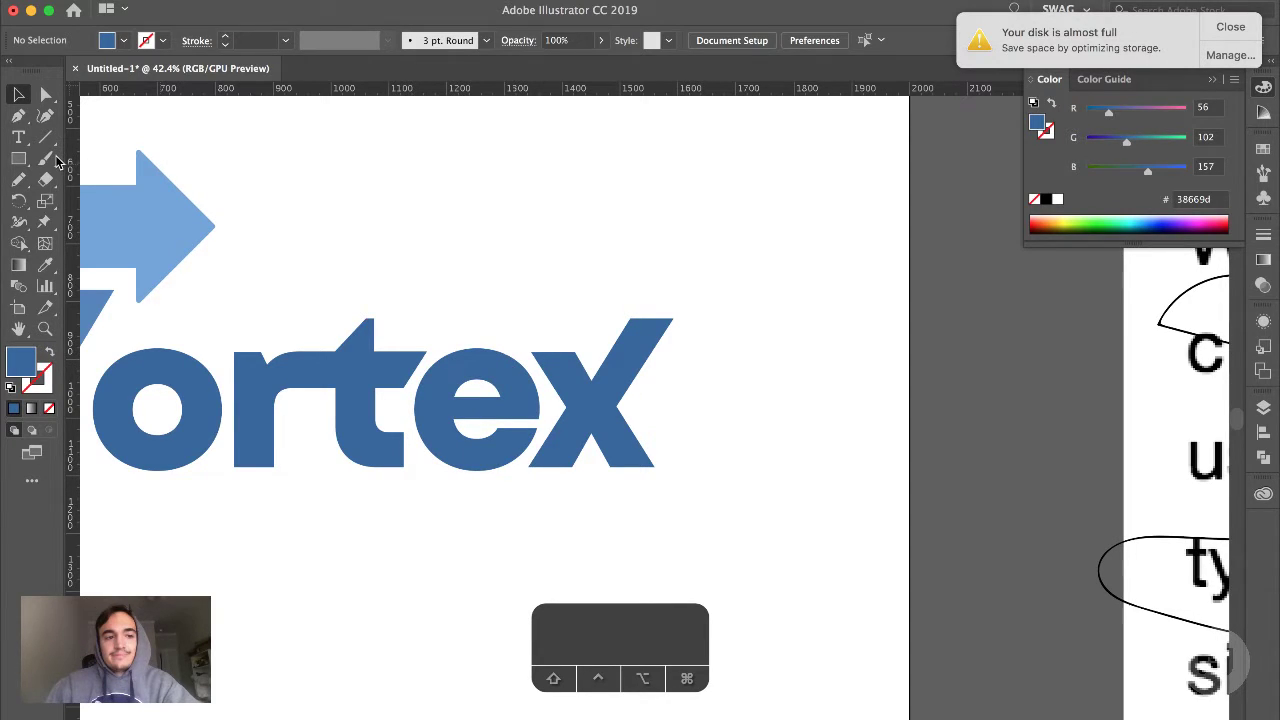
pyautogui.click(18, 158)
pyautogui.moveTo(554, 234); pyautogui.dragTo(628, 306)
pyautogui.press('a')
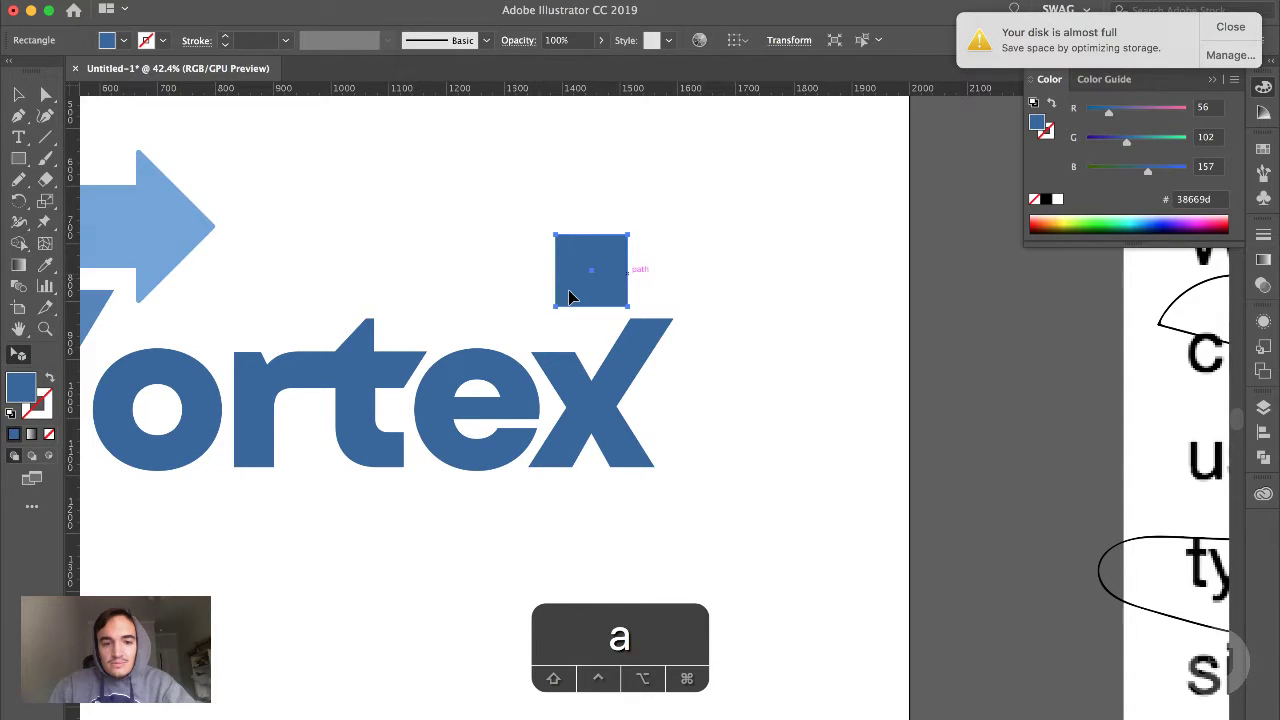
pyautogui.click(556, 305)
pyautogui.press('Delete')
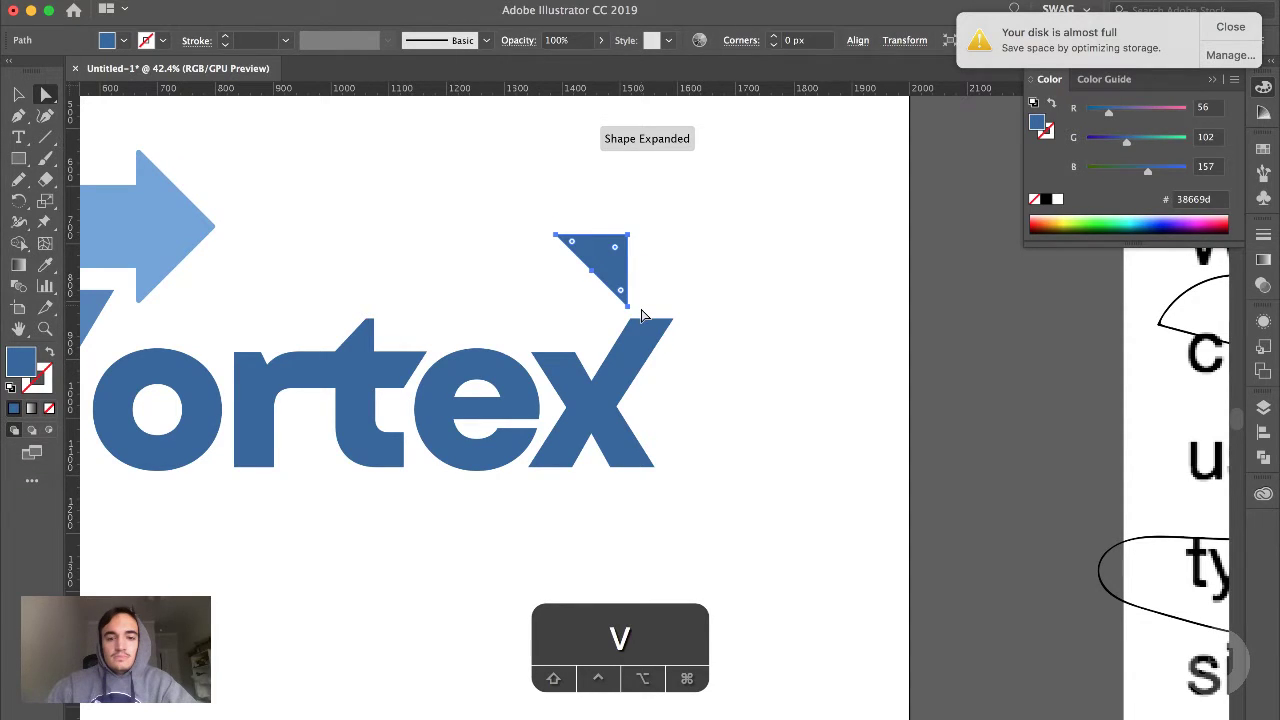
# Rotate the triangle about 22° counterclockwise and place it over the end of the x's upper-right arm as an arrowhead
pyautogui.moveTo(642, 316)
pyautogui.mouseDown()
pyautogui.moveTo(651, 271)
pyautogui.moveTo(651, 297)
pyautogui.mouseUp()
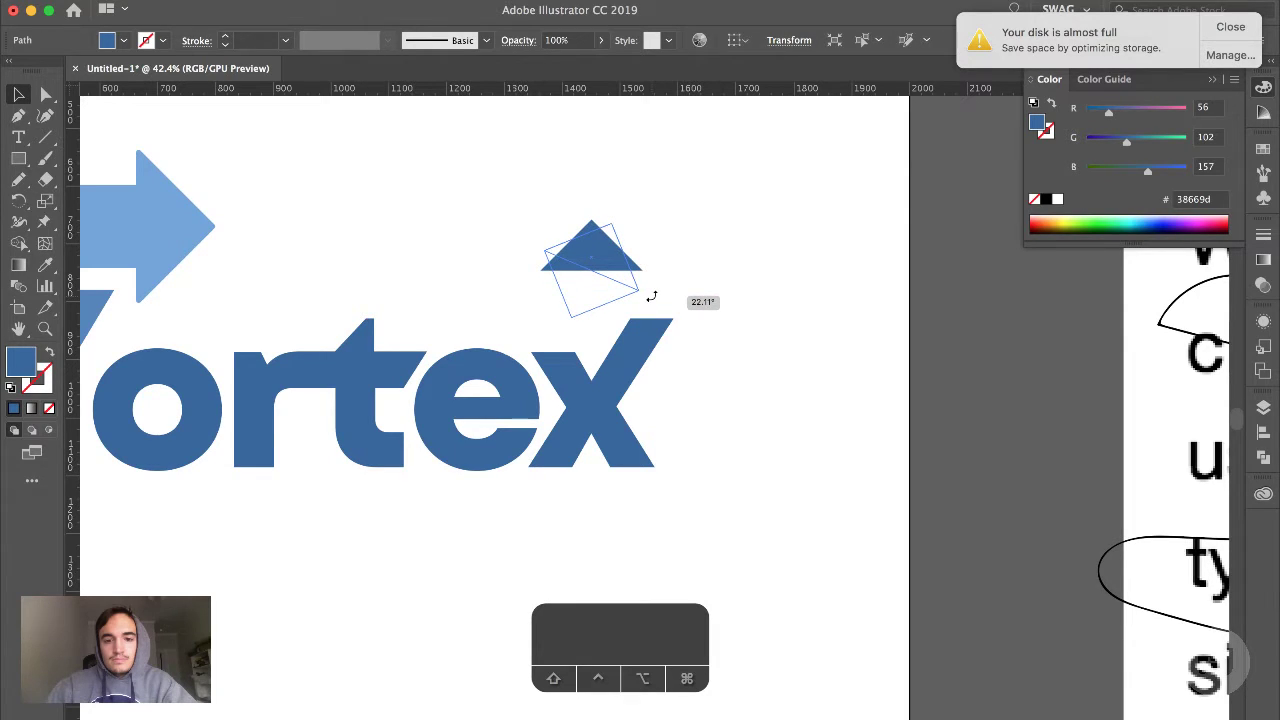
pyautogui.moveTo(651, 297)
pyautogui.mouseDown()
pyautogui.moveTo(656, 277)
pyautogui.moveTo(653, 296)
pyautogui.mouseUp()
pyautogui.moveTo(602, 263); pyautogui.dragTo(670, 327)
pyautogui.click(722, 368)
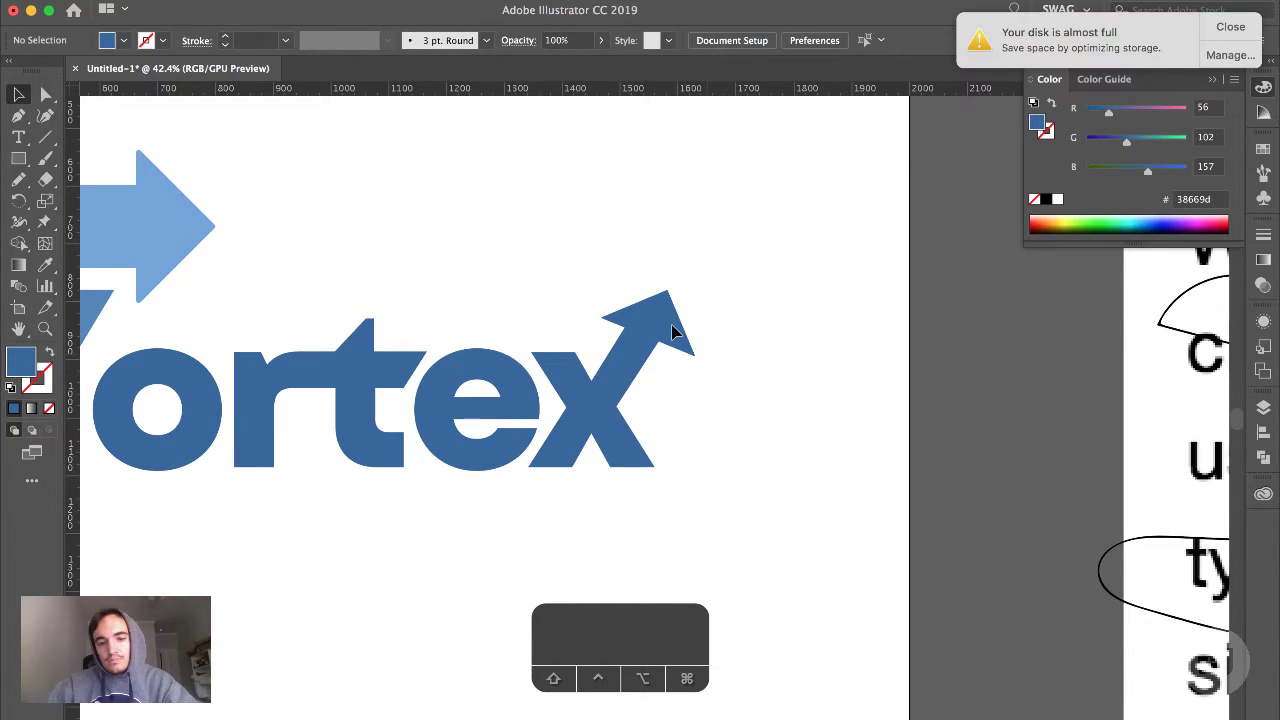
pyautogui.moveTo(673, 332); pyautogui.dragTo(700, 371)
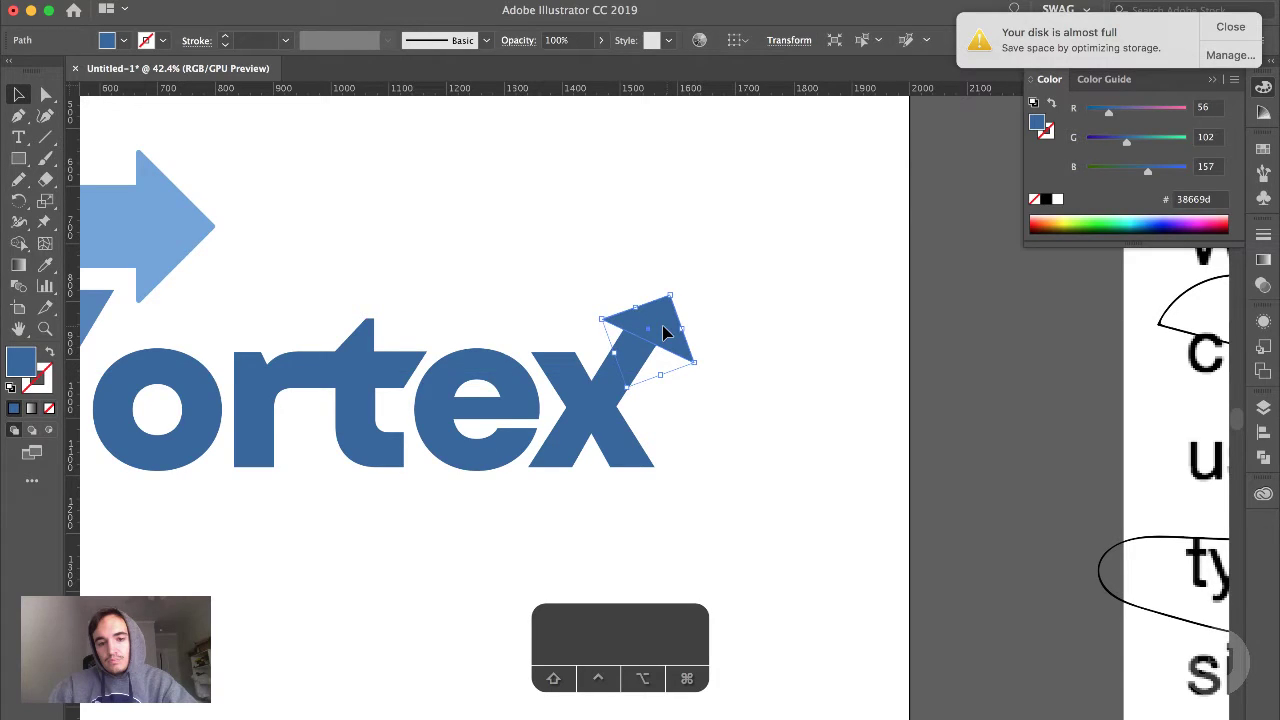
# Try to nudge the arrowhead slightly left and pull the corner point of the x's upper-right arm inside it
pyautogui.press('super+z')
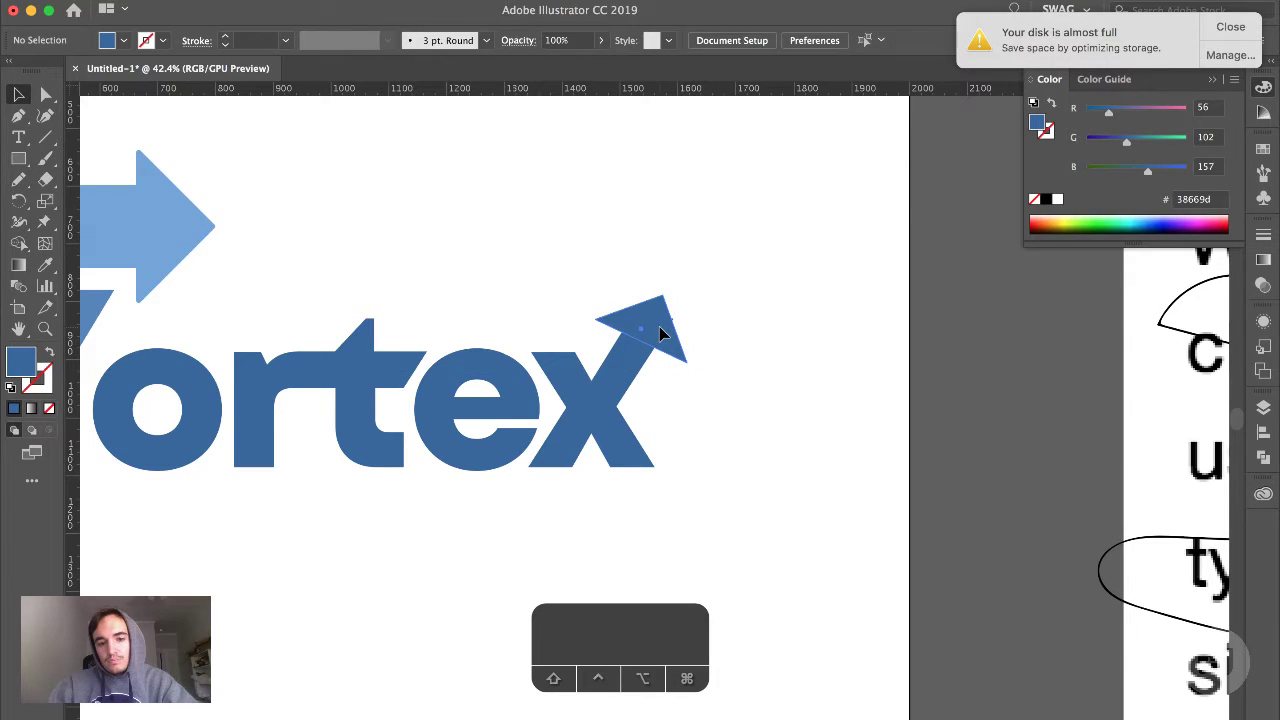
pyautogui.press('super+z')
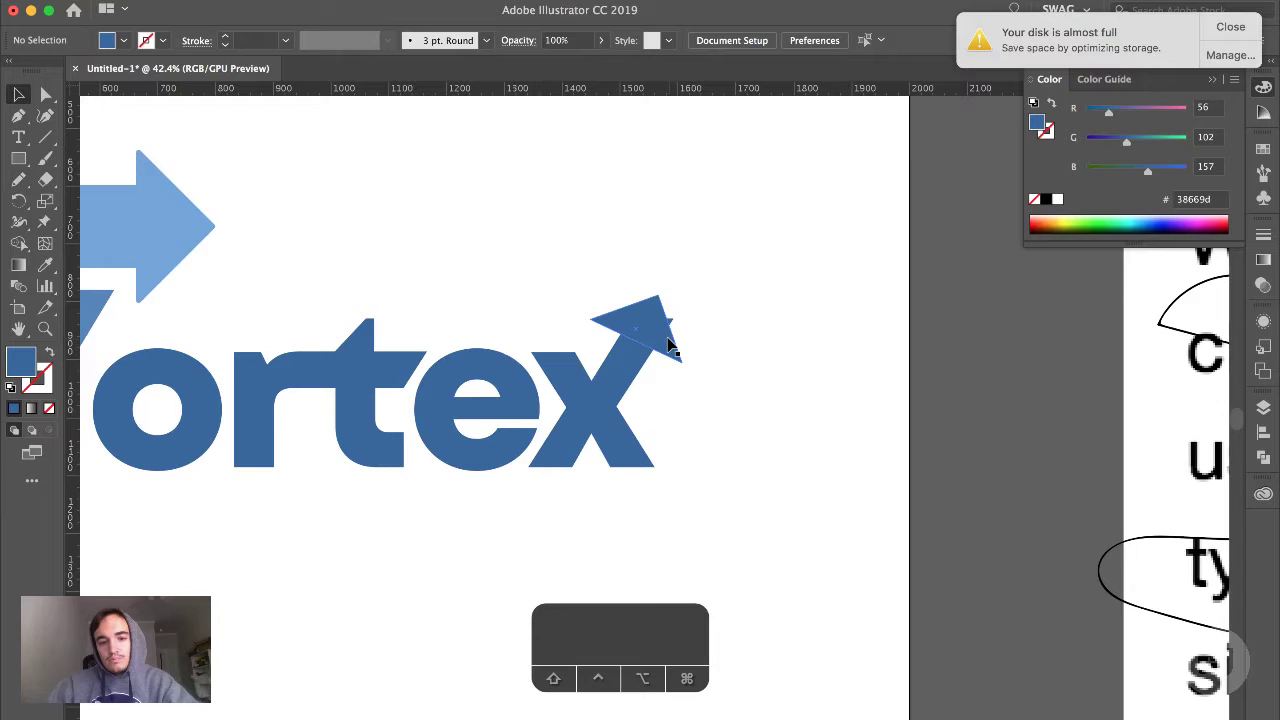
pyautogui.moveTo(668, 343)
pyautogui.mouseDown()
pyautogui.moveTo(677, 323)
pyautogui.moveTo(686, 343)
pyautogui.mouseUp()
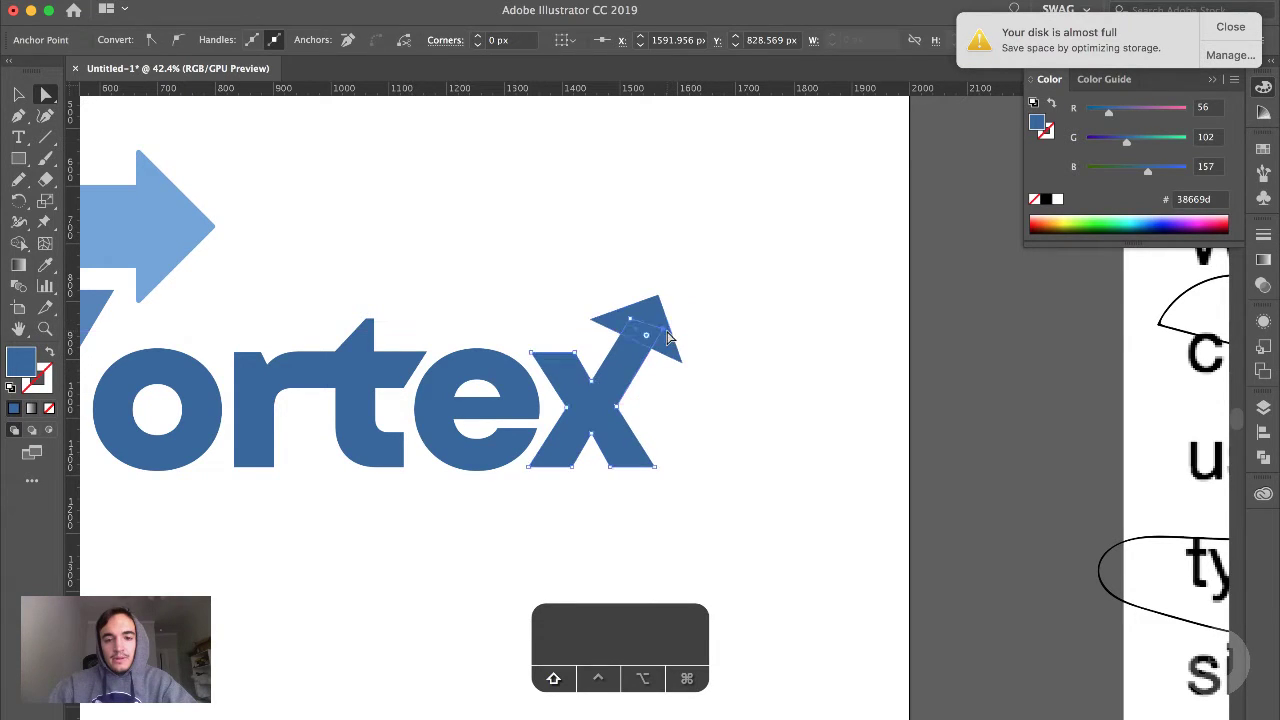
pyautogui.click(769, 334)
pyautogui.press('a')
pyautogui.press('super+0')
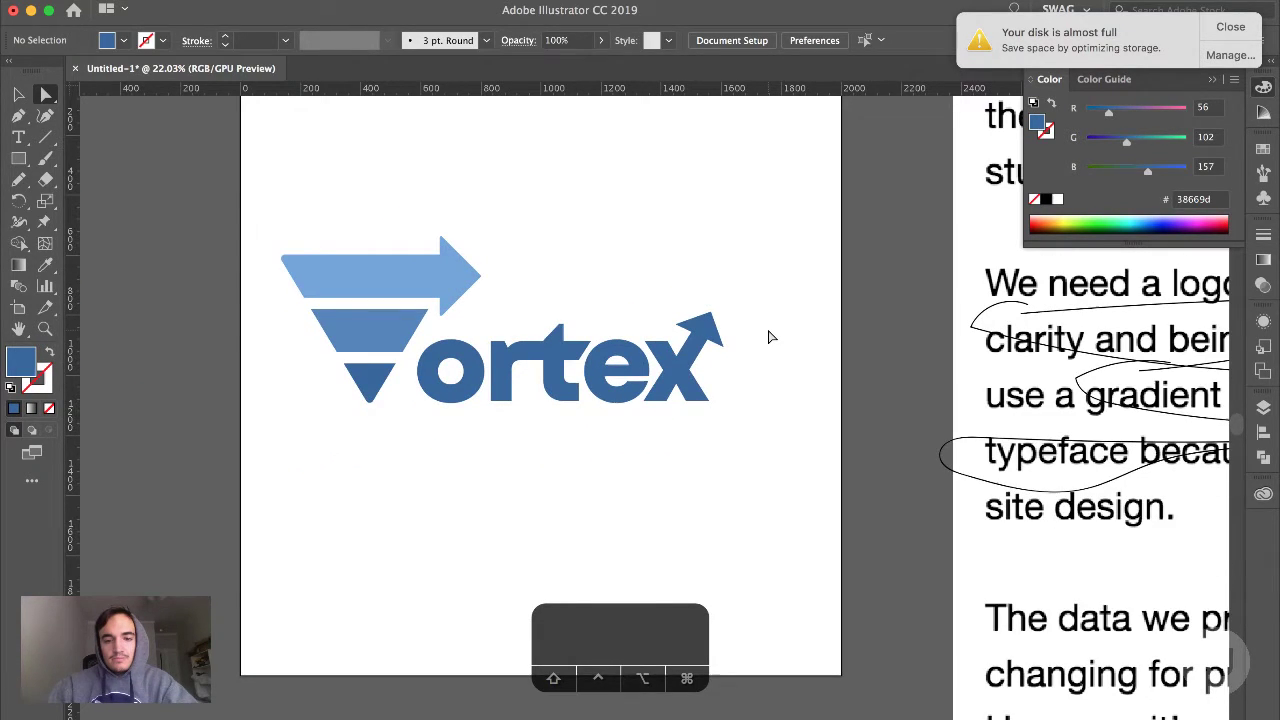
# Undo the arrowhead's latest edits and delete the triangle above the x
pyautogui.press('super+z')
pyautogui.press('super+z')
pyautogui.press('super+z')
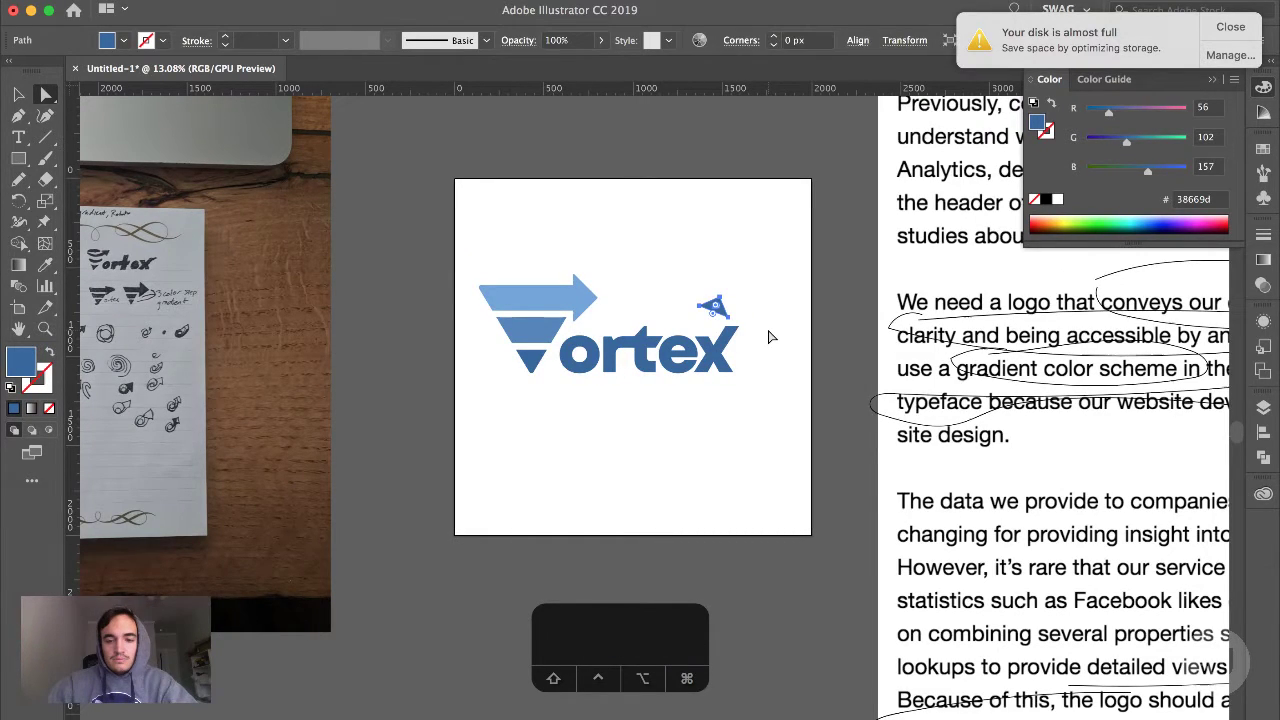
pyautogui.press('BackSpace')
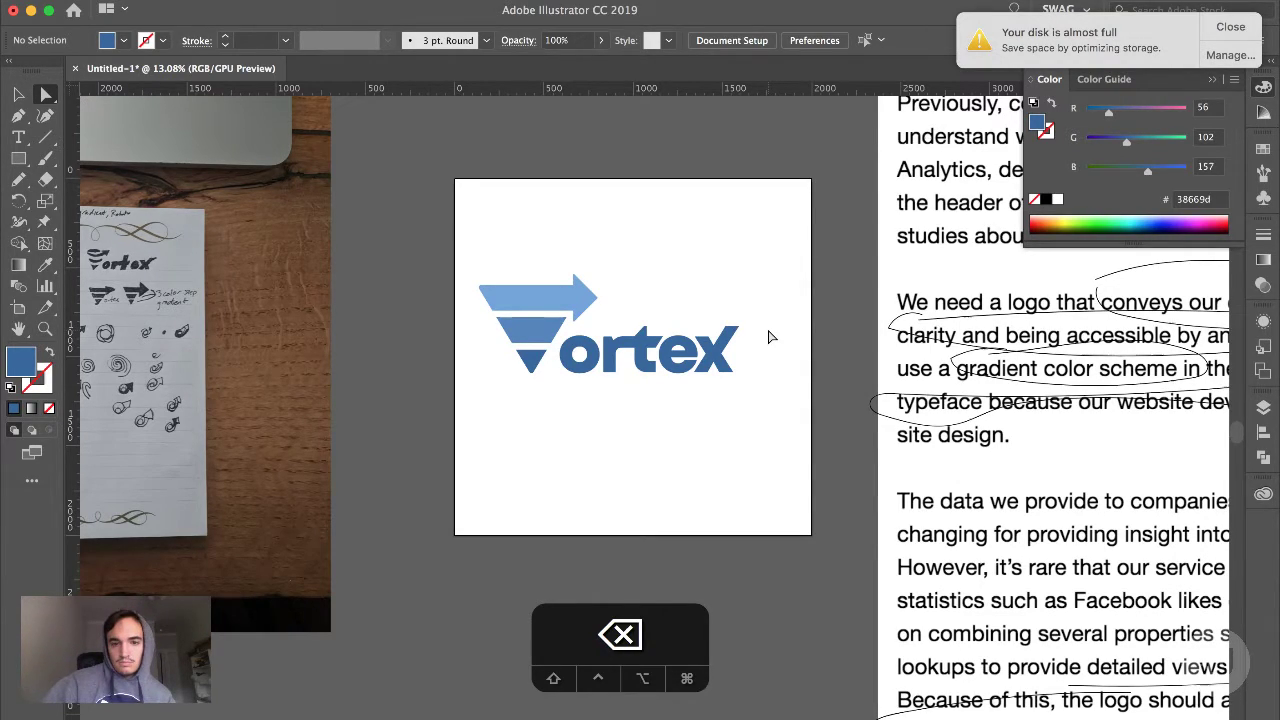
# Isolate the wordmark's group, copy the e and paste the copy directly in front of the original
pyautogui.scroll(3, 621, 298)
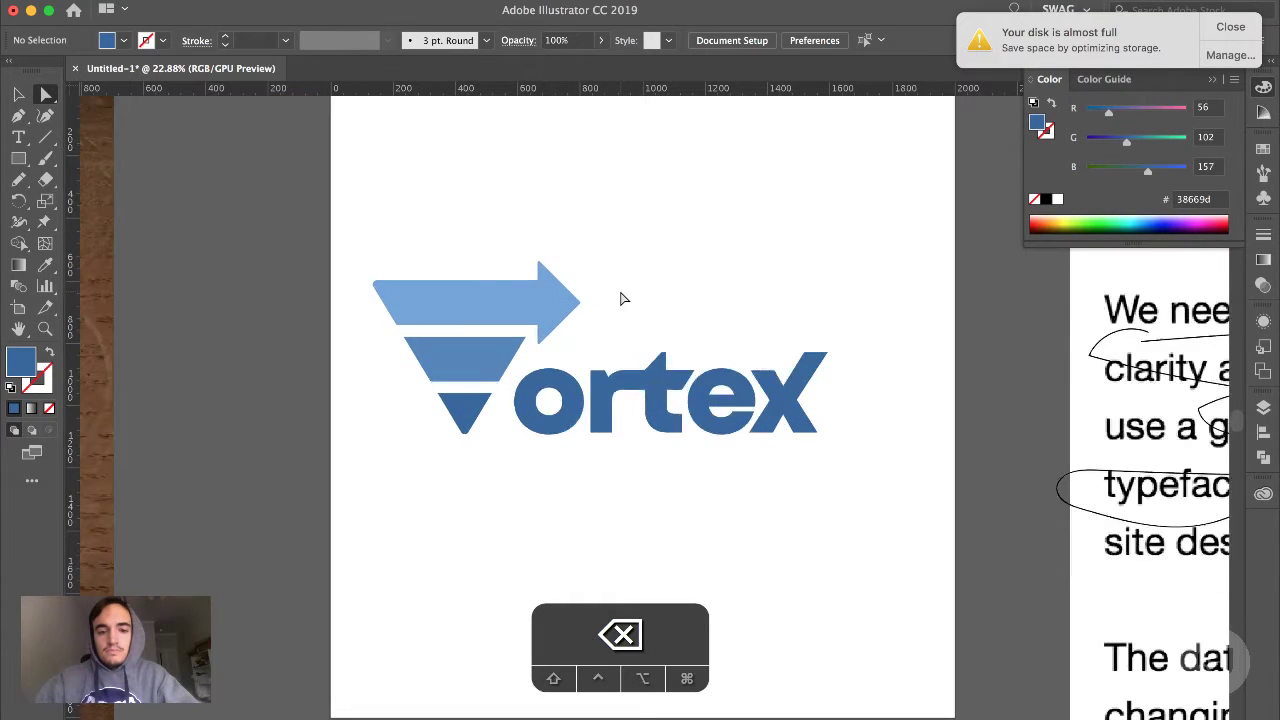
pyautogui.scroll(8, 534, 417)
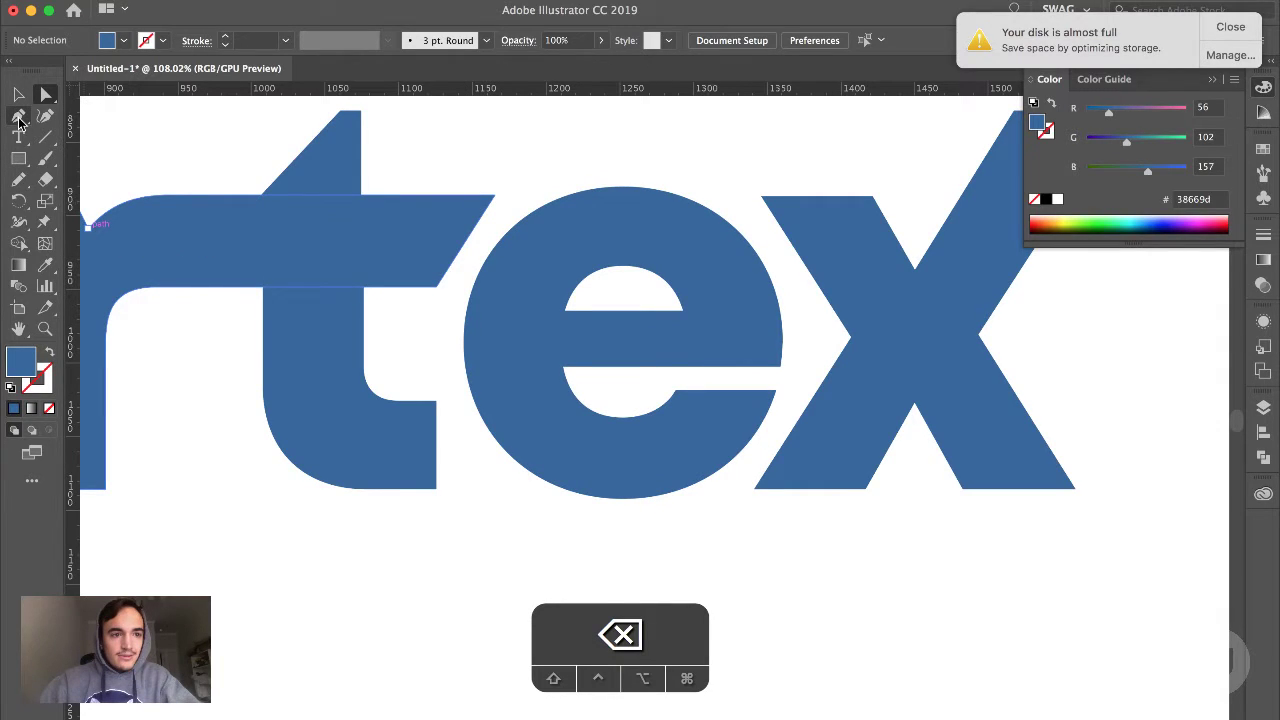
pyautogui.press('v')
pyautogui.click(471, 229)
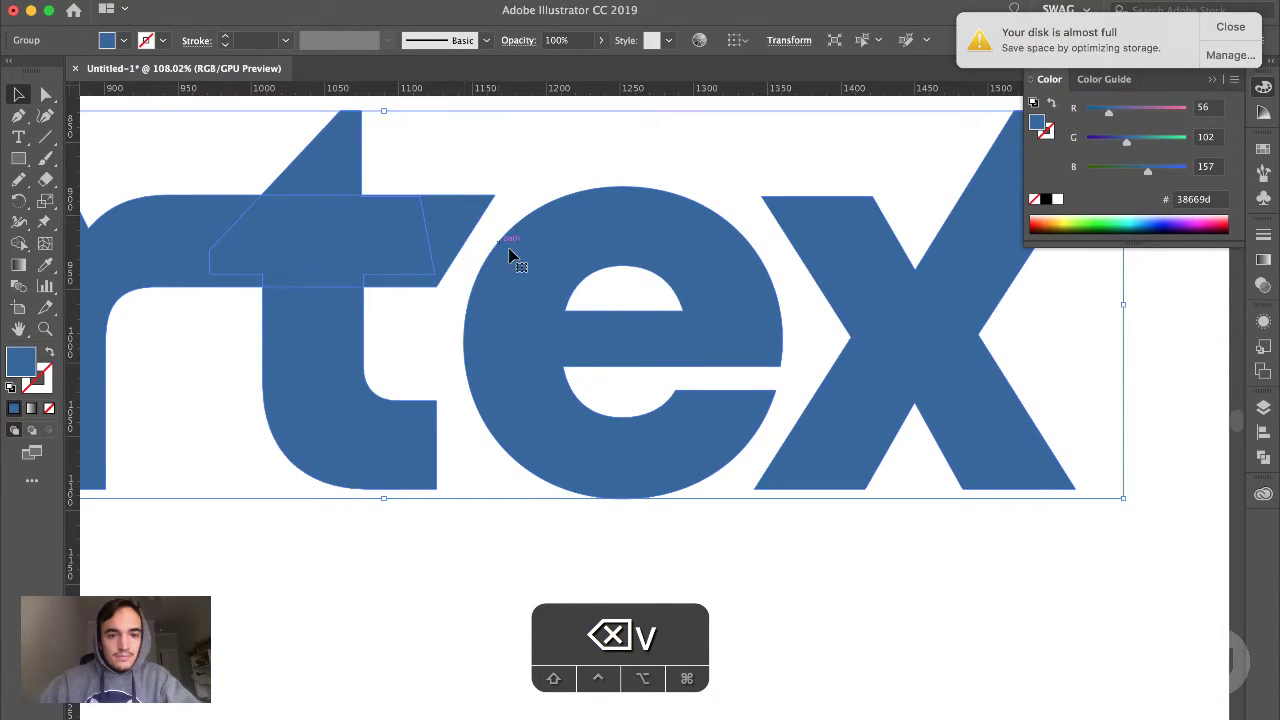
pyautogui.doubleClick(514, 259)
pyautogui.click(517, 260)
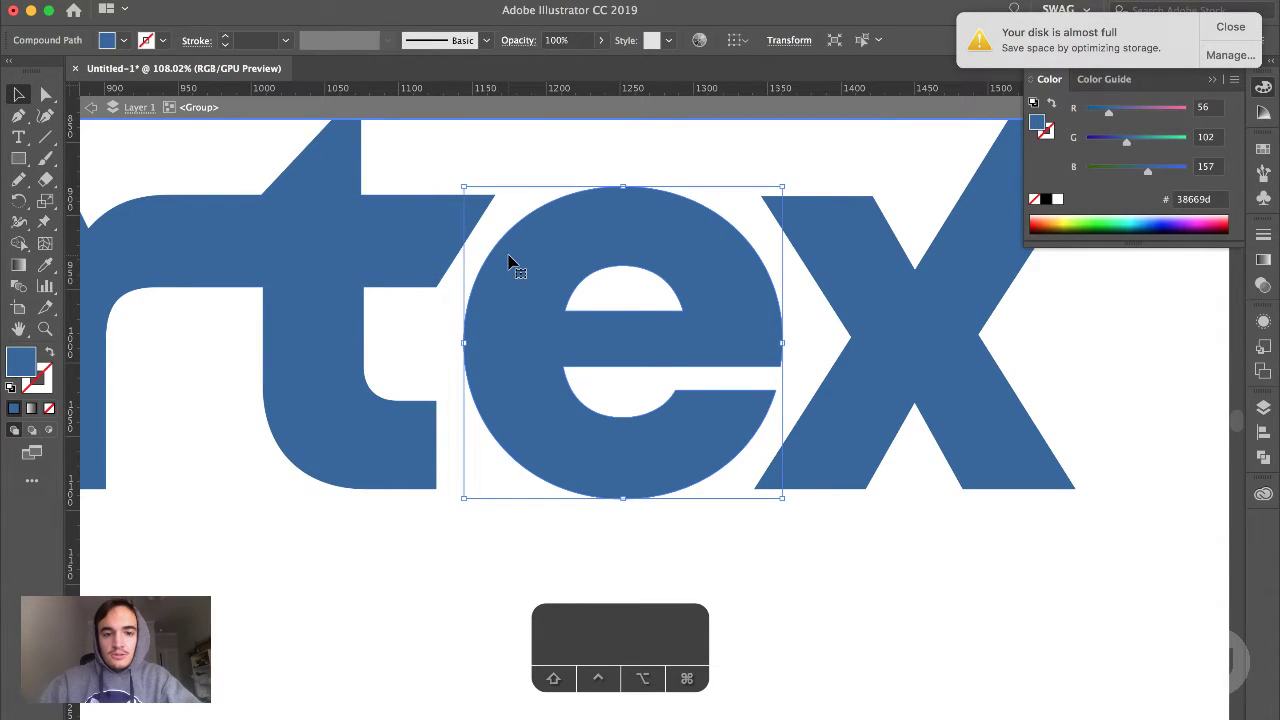
pyautogui.press('super')
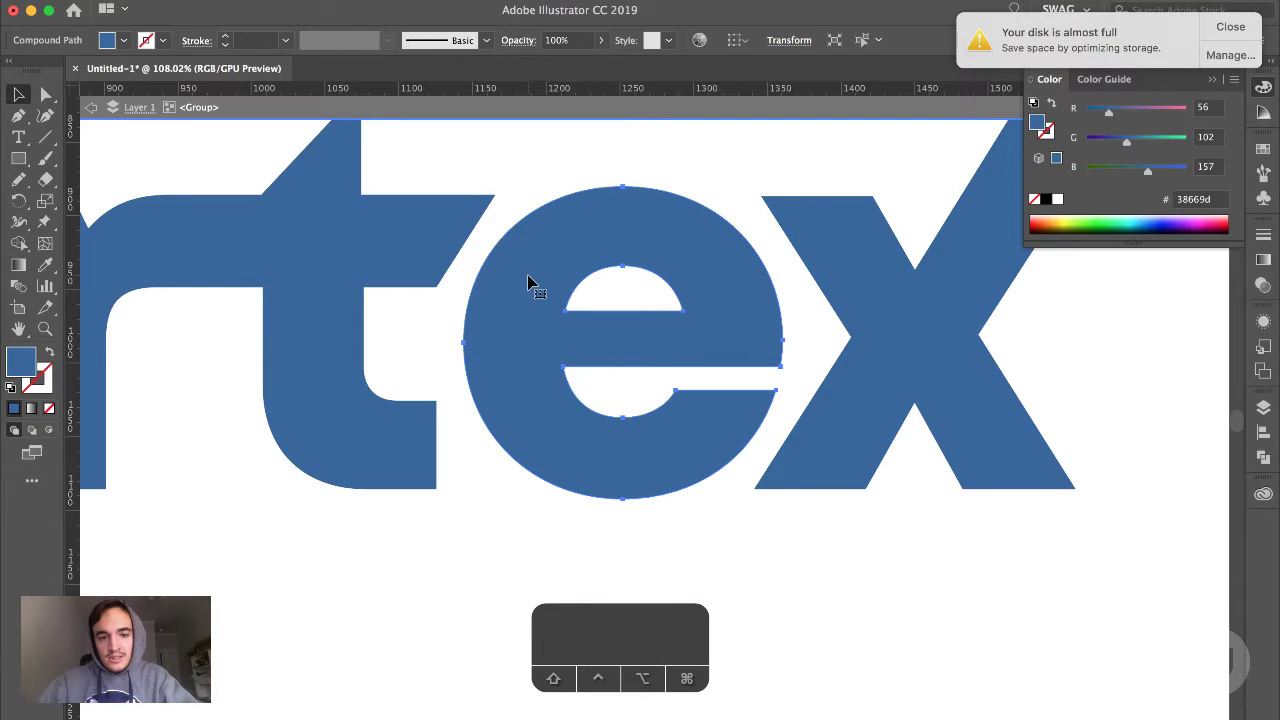
pyautogui.press('super')
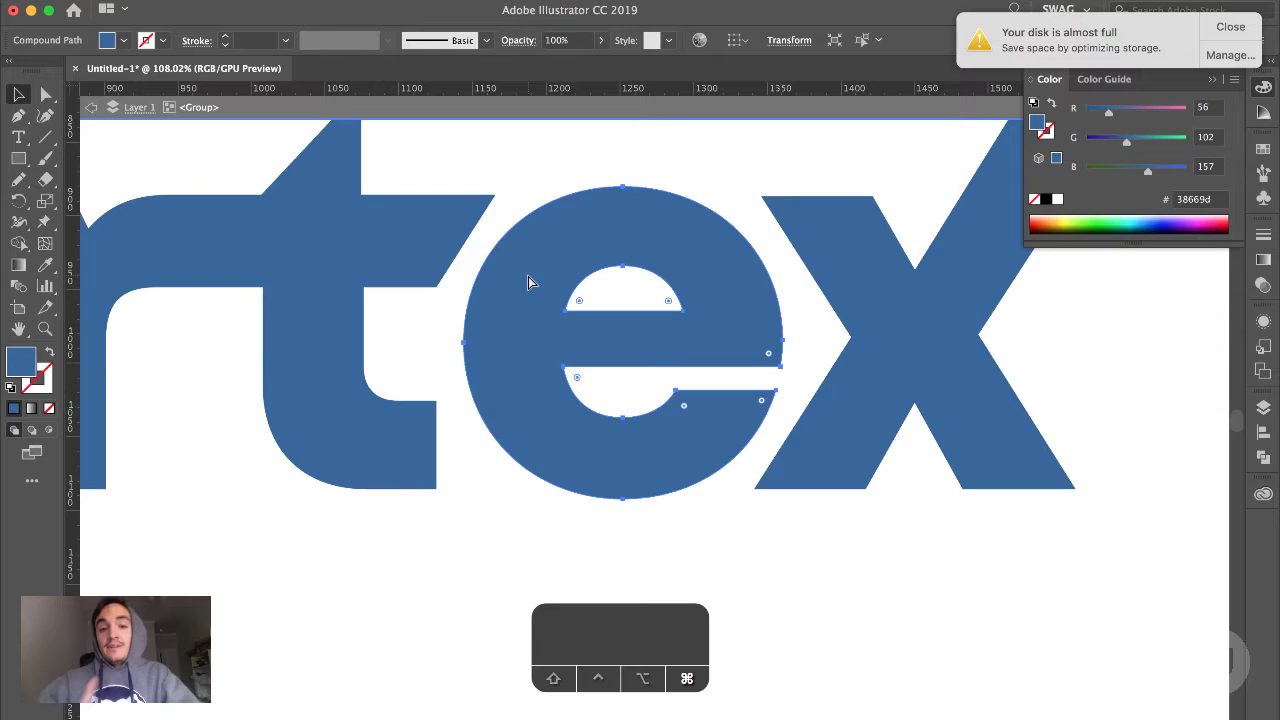
pyautogui.press('super+v')
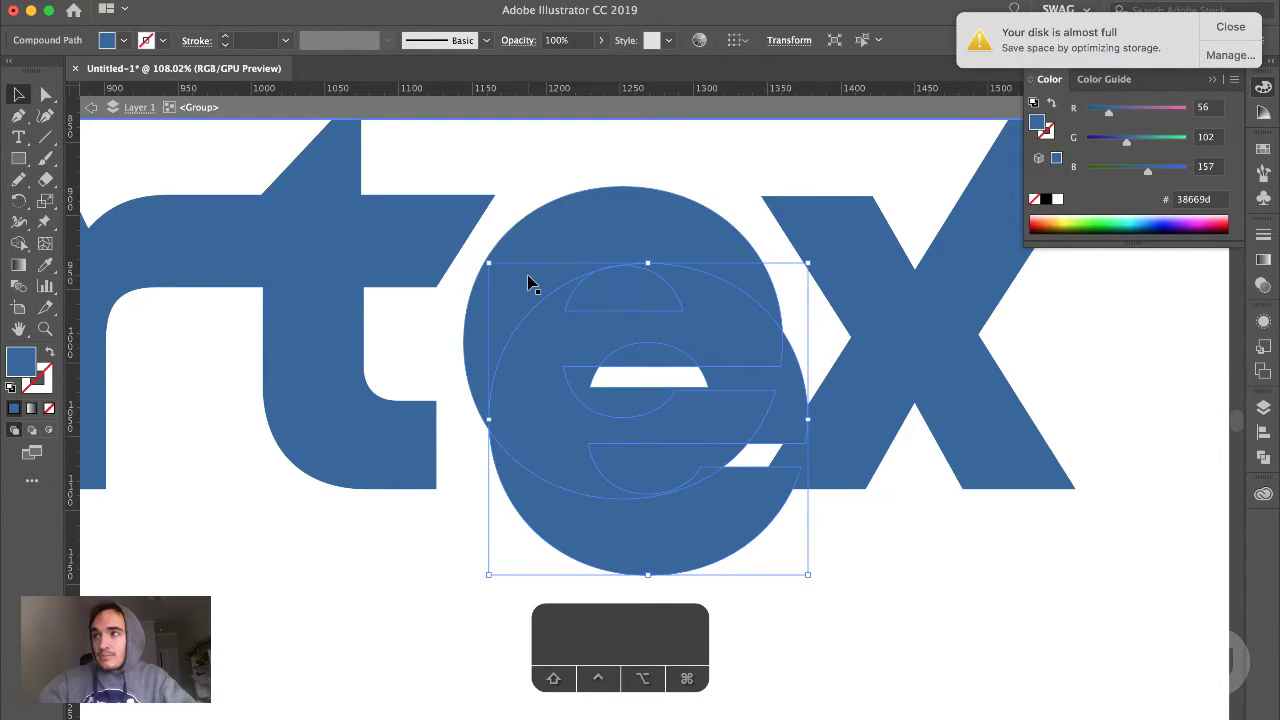
pyautogui.press('super+f')
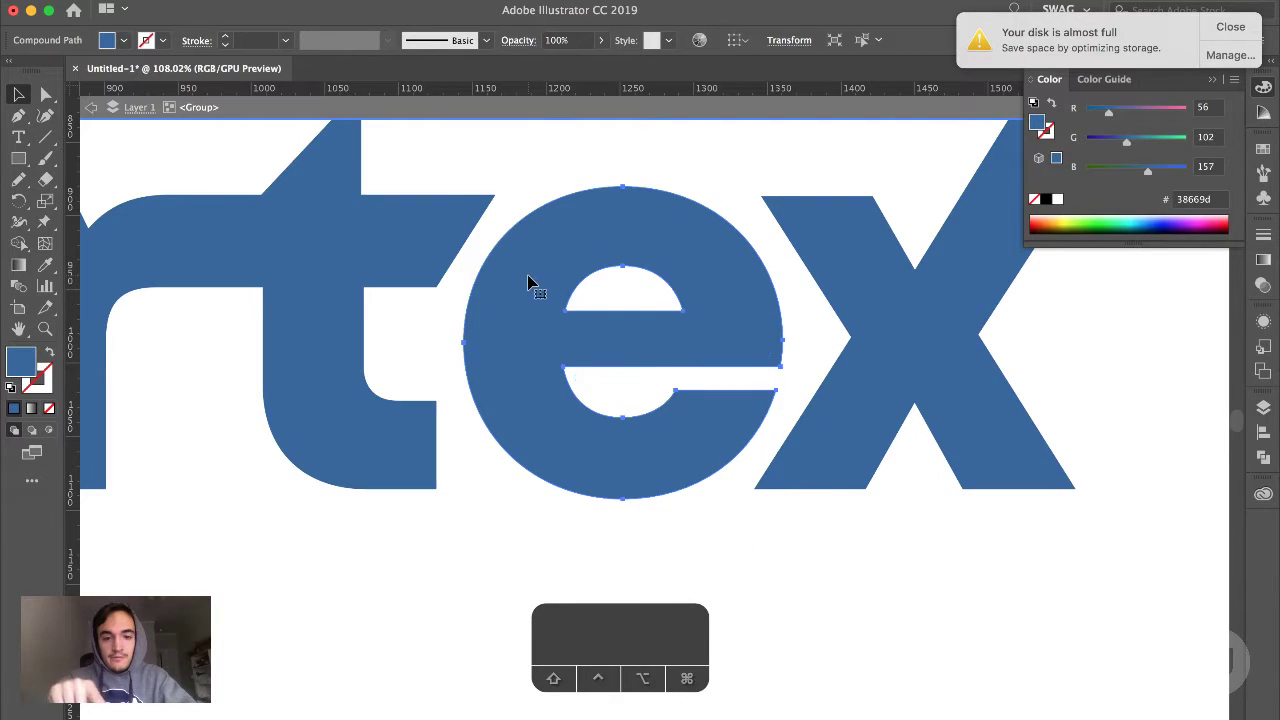
pyautogui.press('super+z')
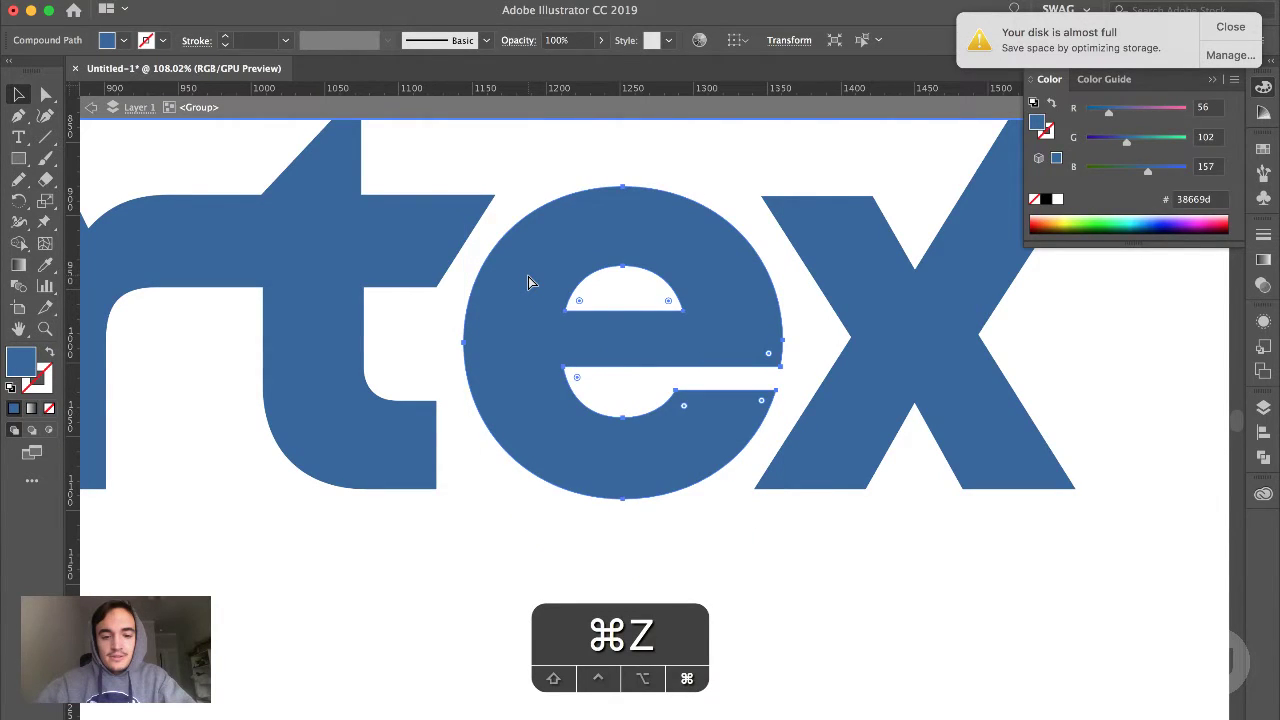
pyautogui.click(530, 282)
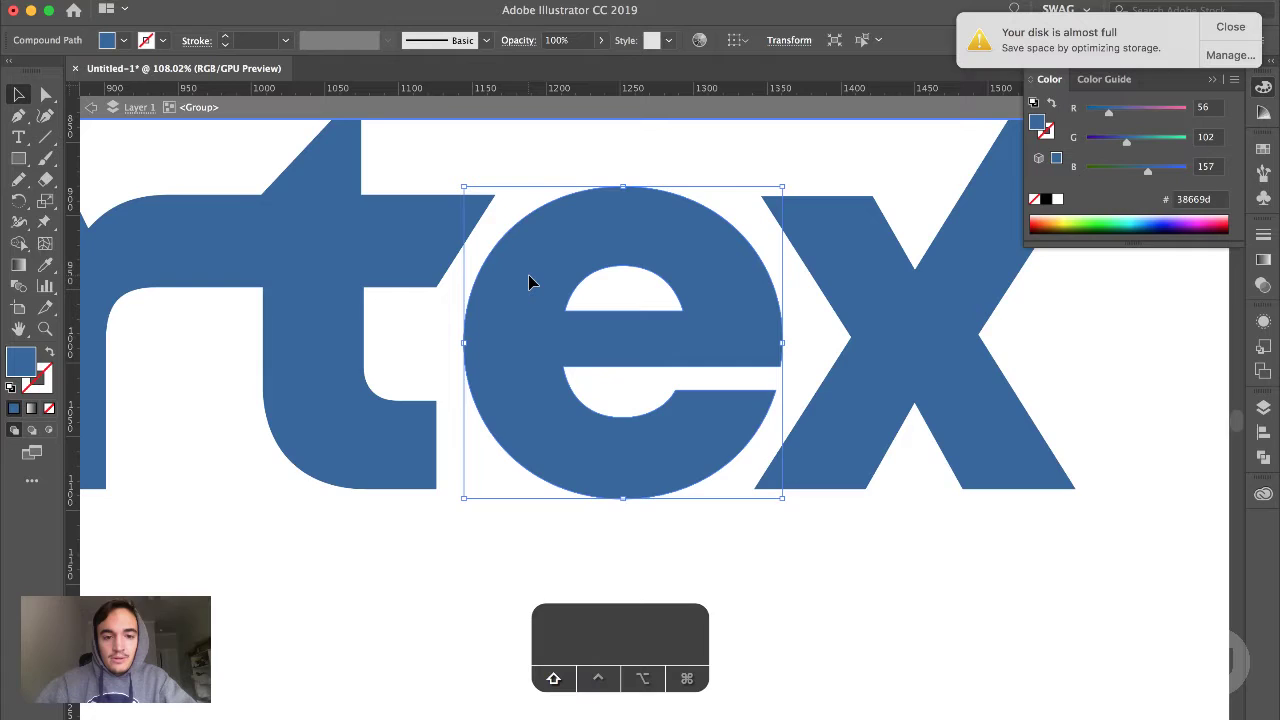
# Enlarge the e's copy about its centre and use Shape Builder to subtract it from the end of the r's crossbar
pyautogui.moveTo(464, 187); pyautogui.dragTo(342, 154)
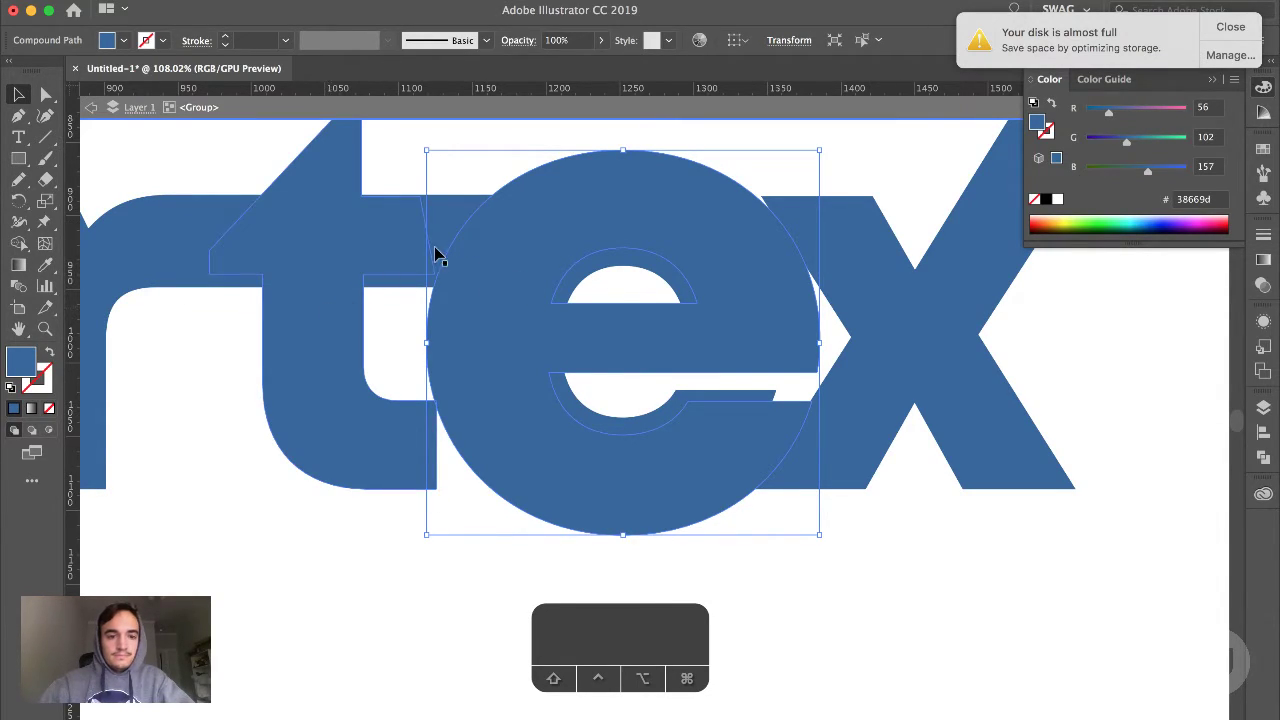
pyautogui.keyDown('shift'); pyautogui.click(172, 259); pyautogui.keyUp('shift')
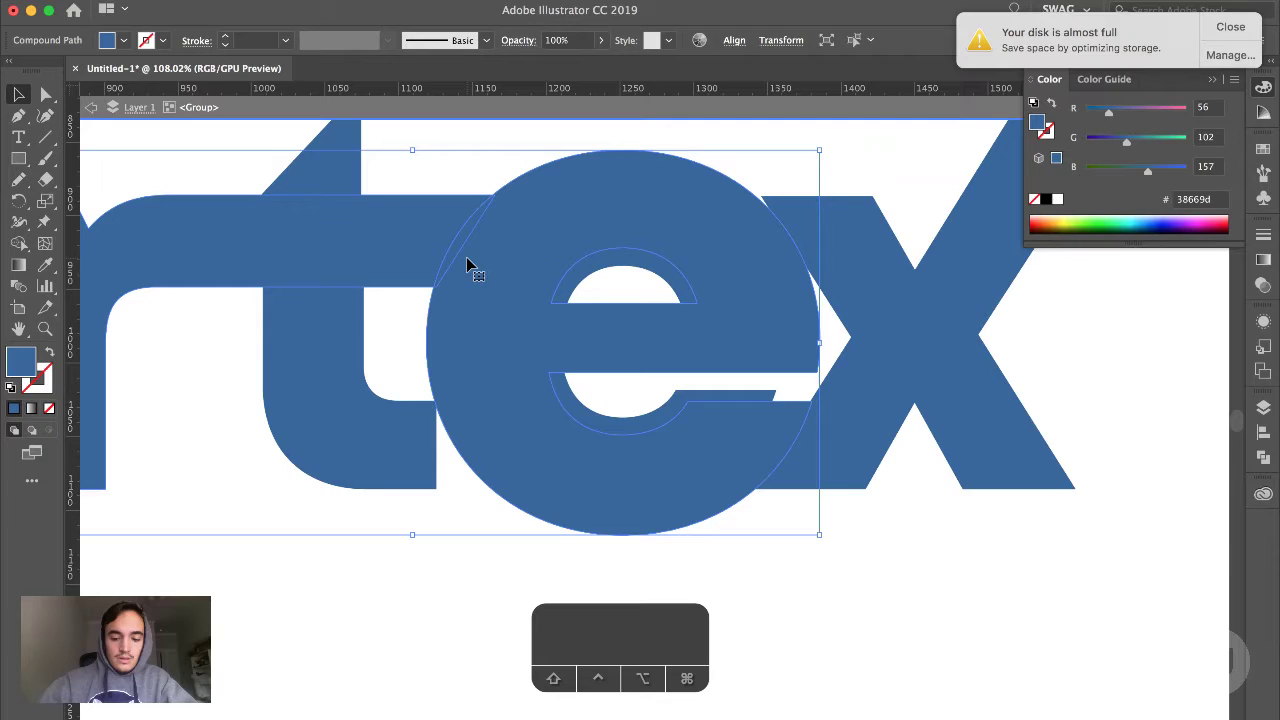
pyautogui.hotkey('shift', 'm')
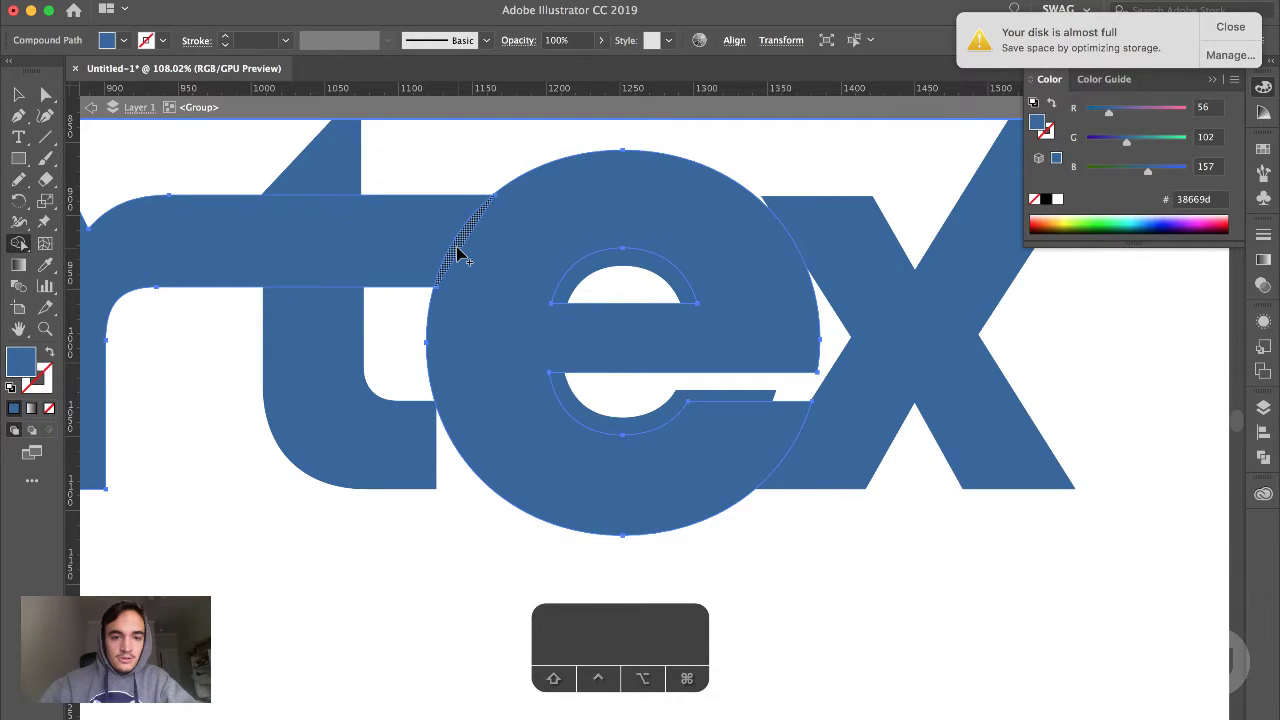
pyautogui.keyDown('alt'); pyautogui.click(466, 298); pyautogui.keyUp('alt')
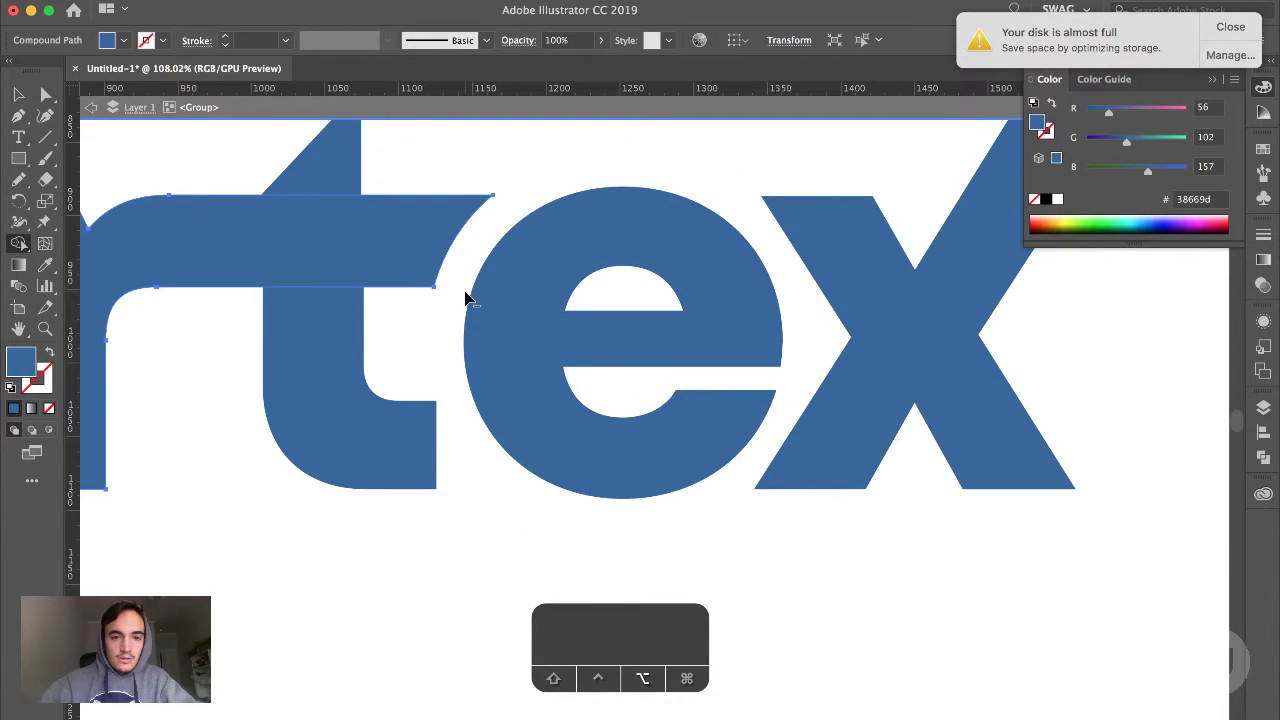
pyautogui.press('v')
pyautogui.click(504, 183)
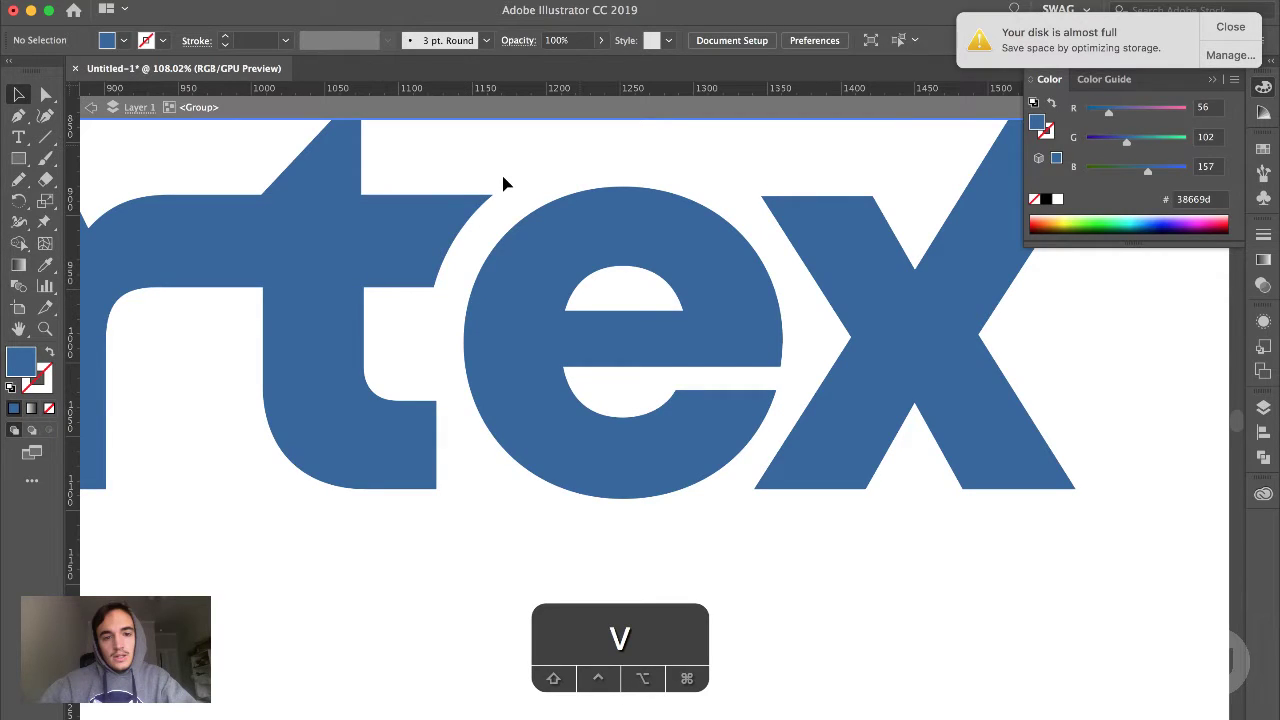
# Nudge the e slightly left toward the t inside the wordmark's group, and leave the group
pyautogui.scroll(-5, 940, 495)
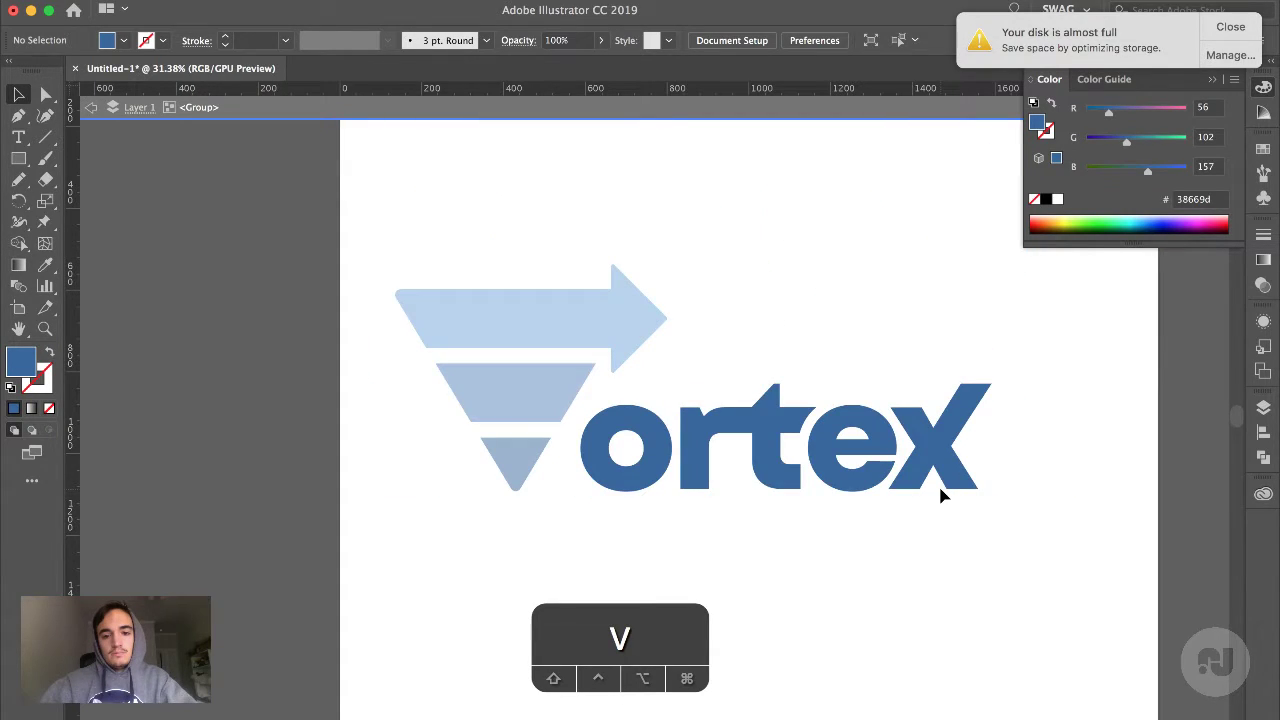
pyautogui.scroll(-3, 940, 490)
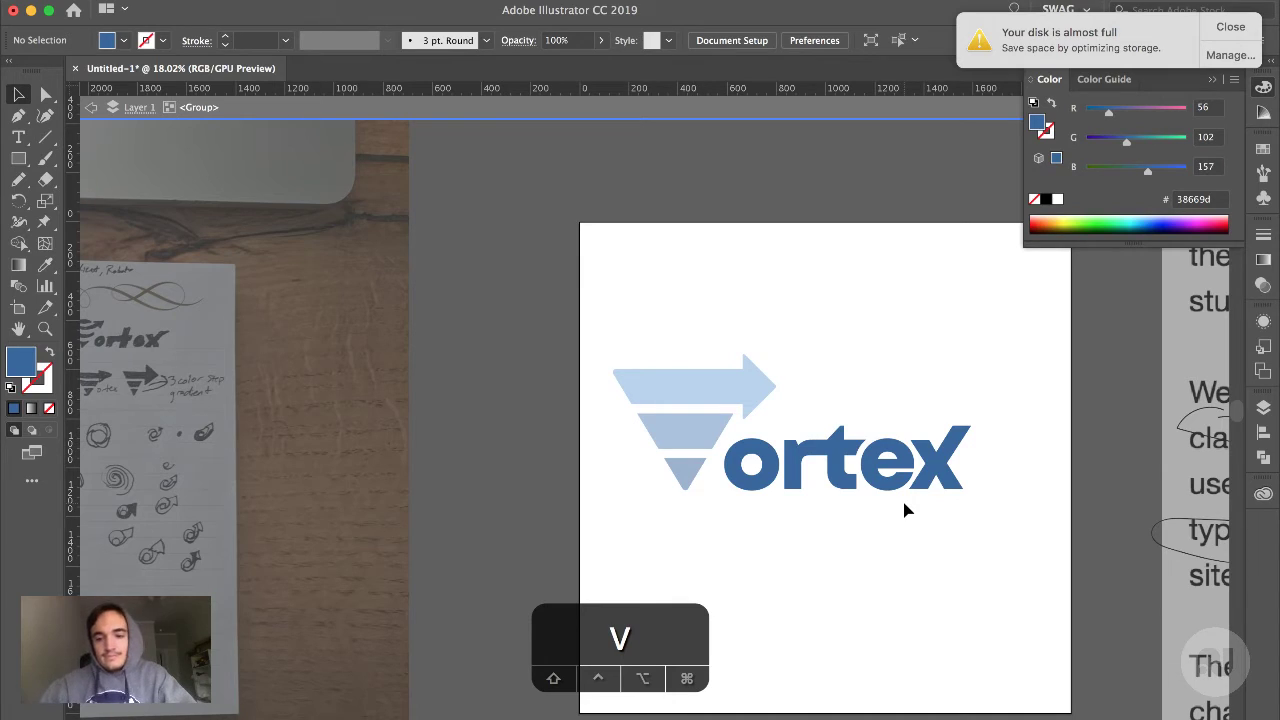
pyautogui.scroll(3, 904, 510)
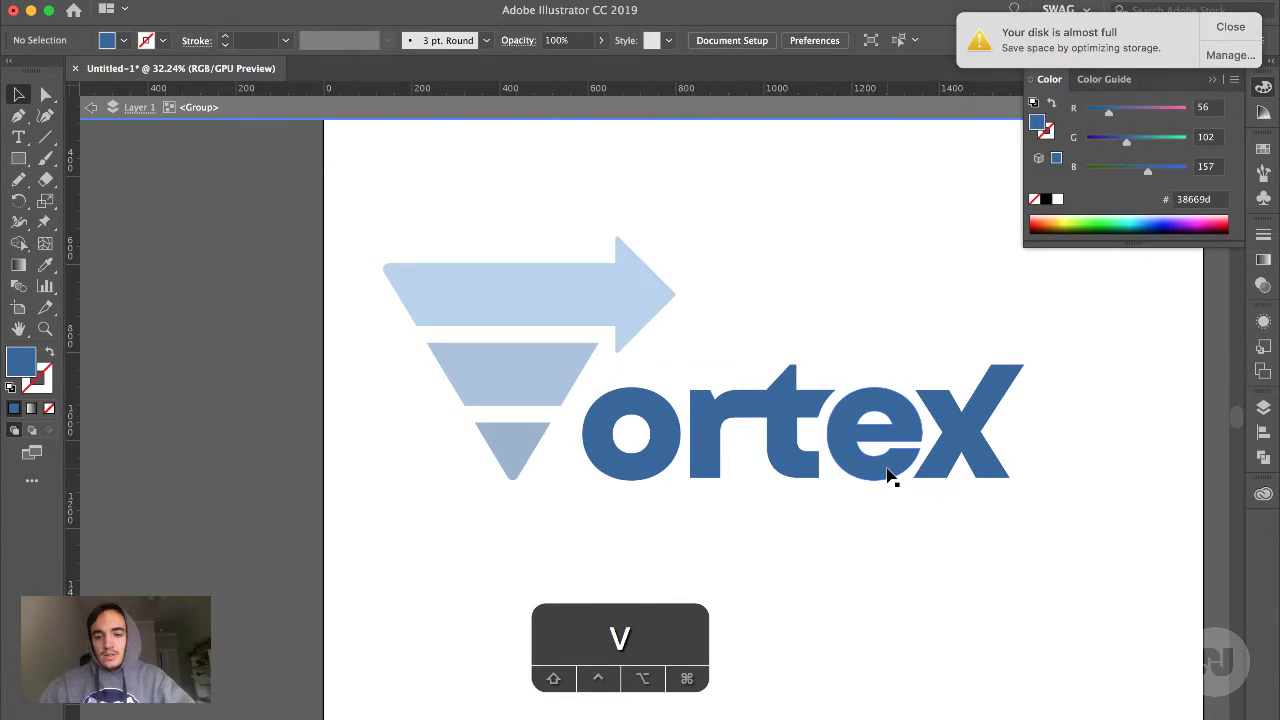
pyautogui.scroll(-2, 892, 495)
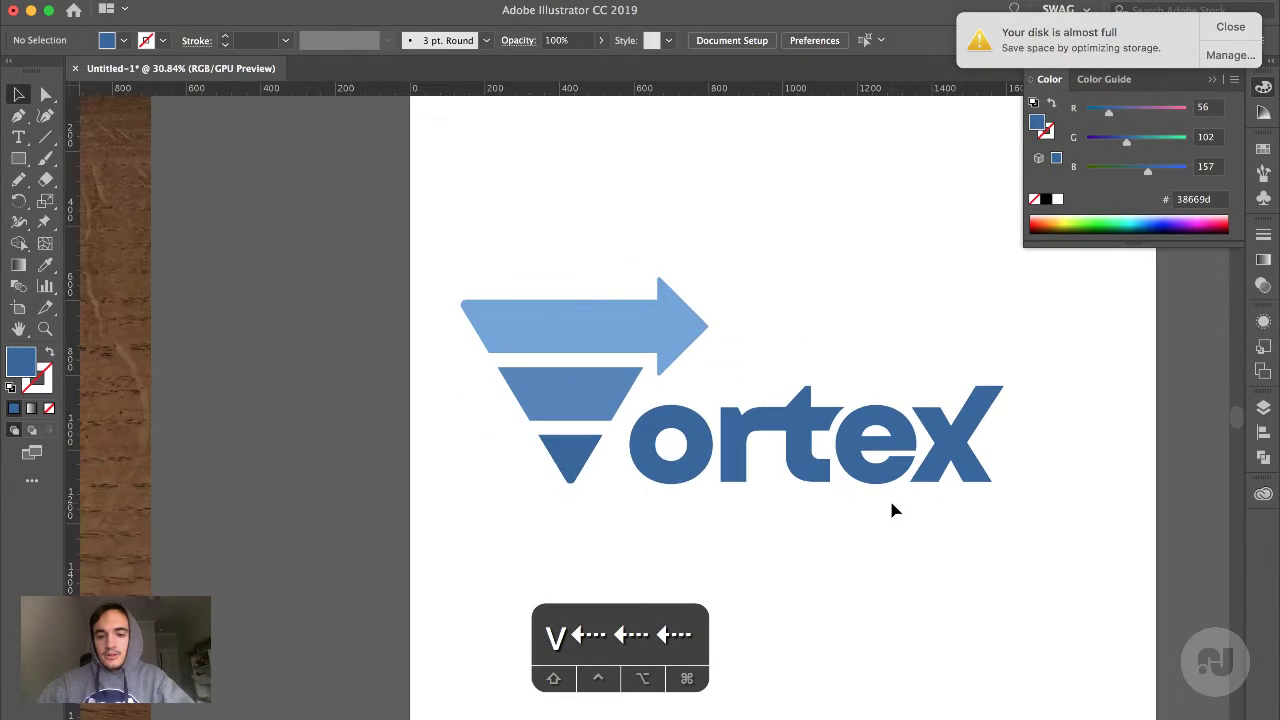
pyautogui.scroll(-2, 893, 510)
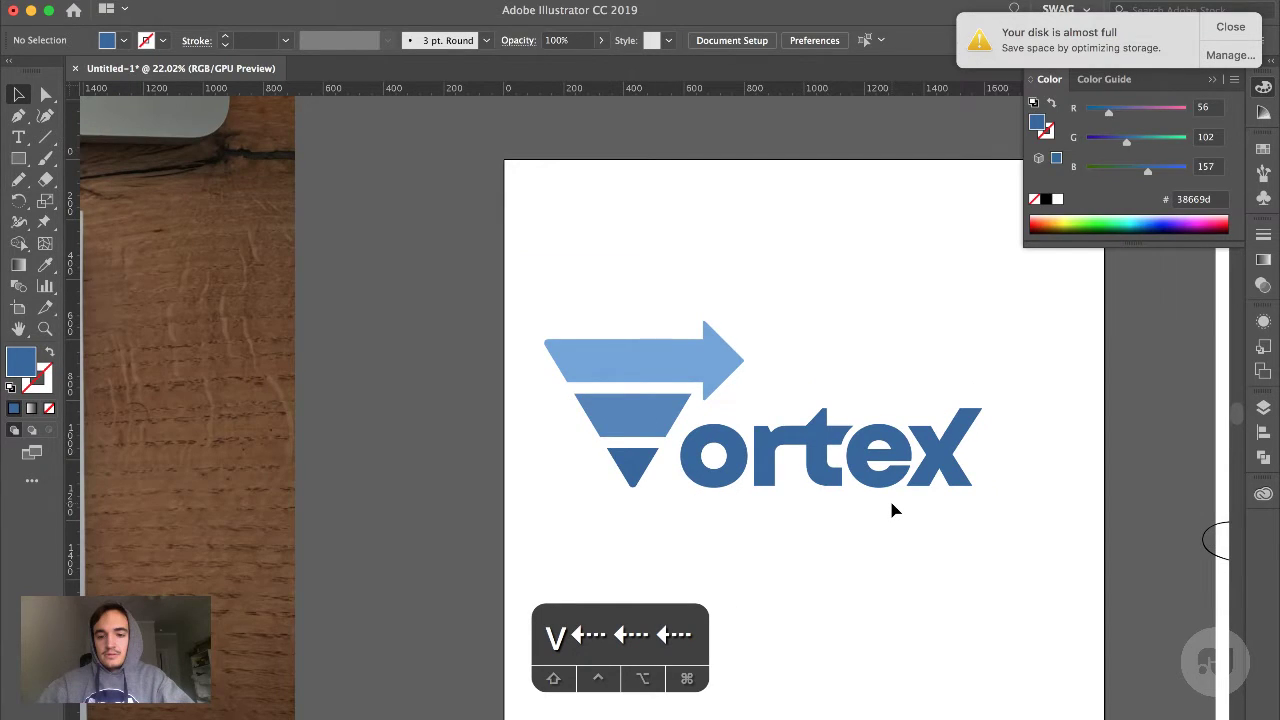
pyautogui.scroll(5, 895, 510)
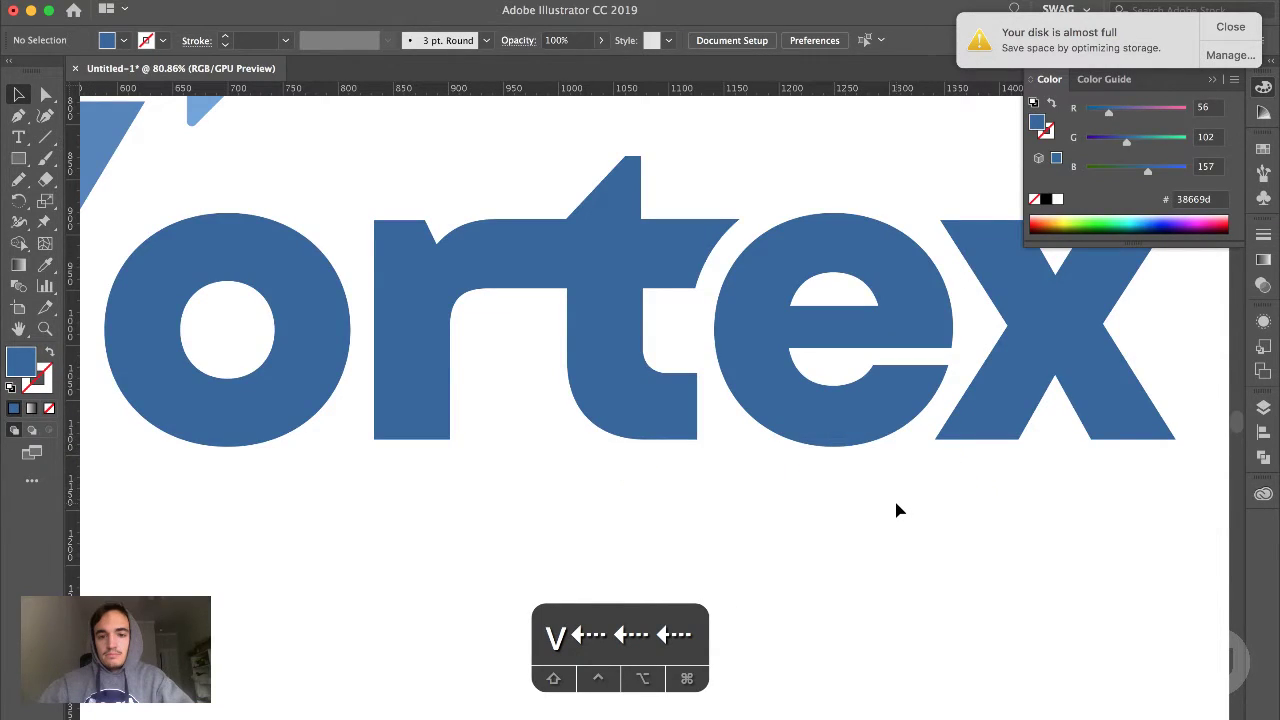
pyautogui.scroll(-5, 897, 510)
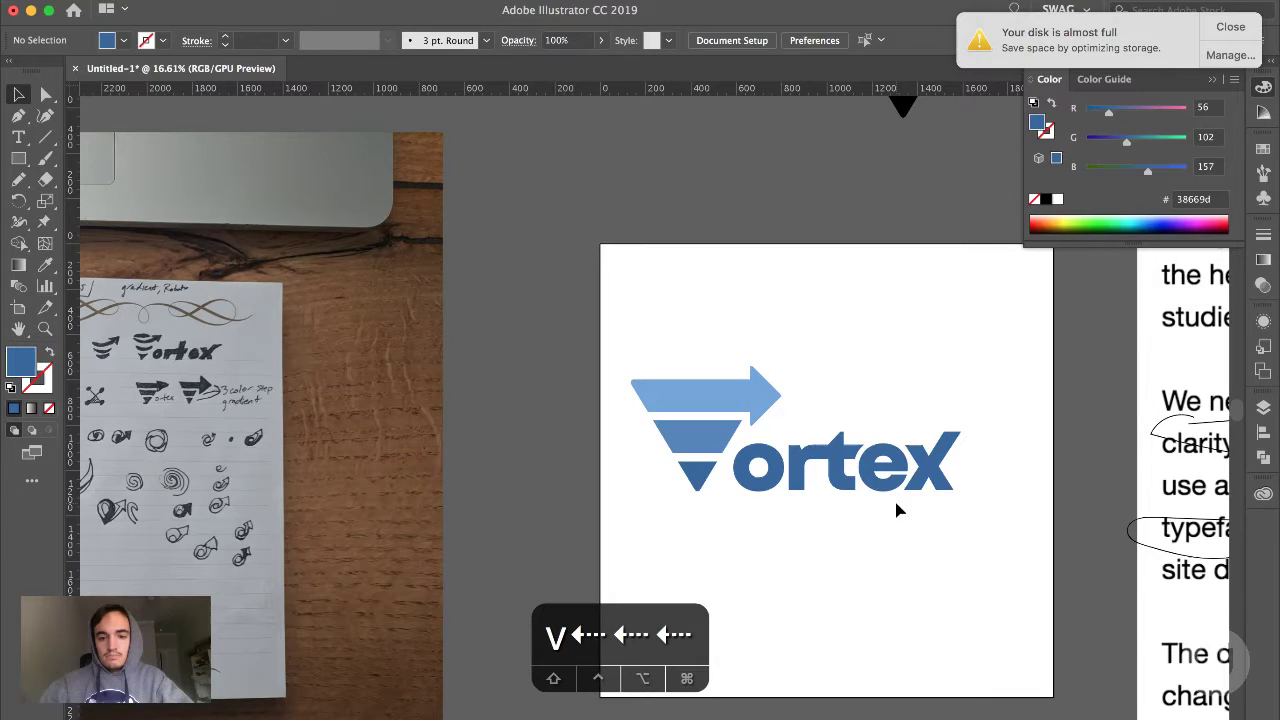
pyautogui.scroll(-2, 897, 510)
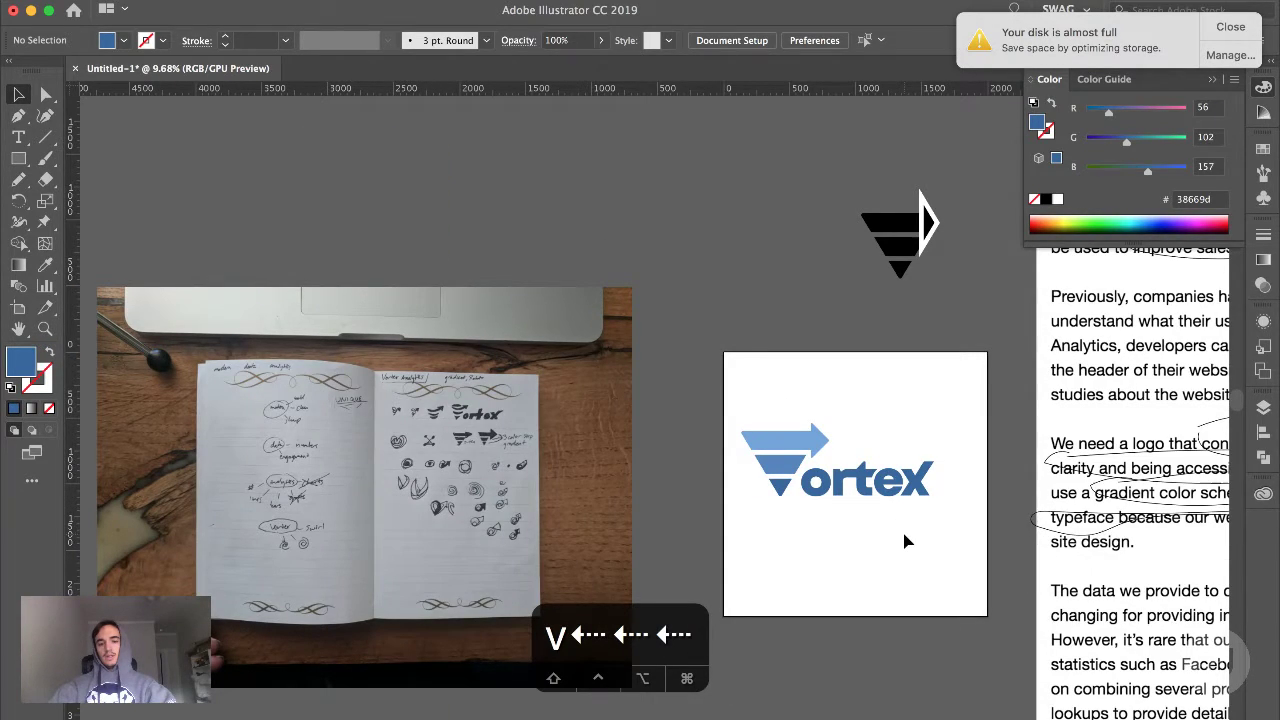
# Add a black "R" in the Mont Heavy font below and right of the x, and scale it to about 37 pt
pyautogui.scroll(3, 904, 541)
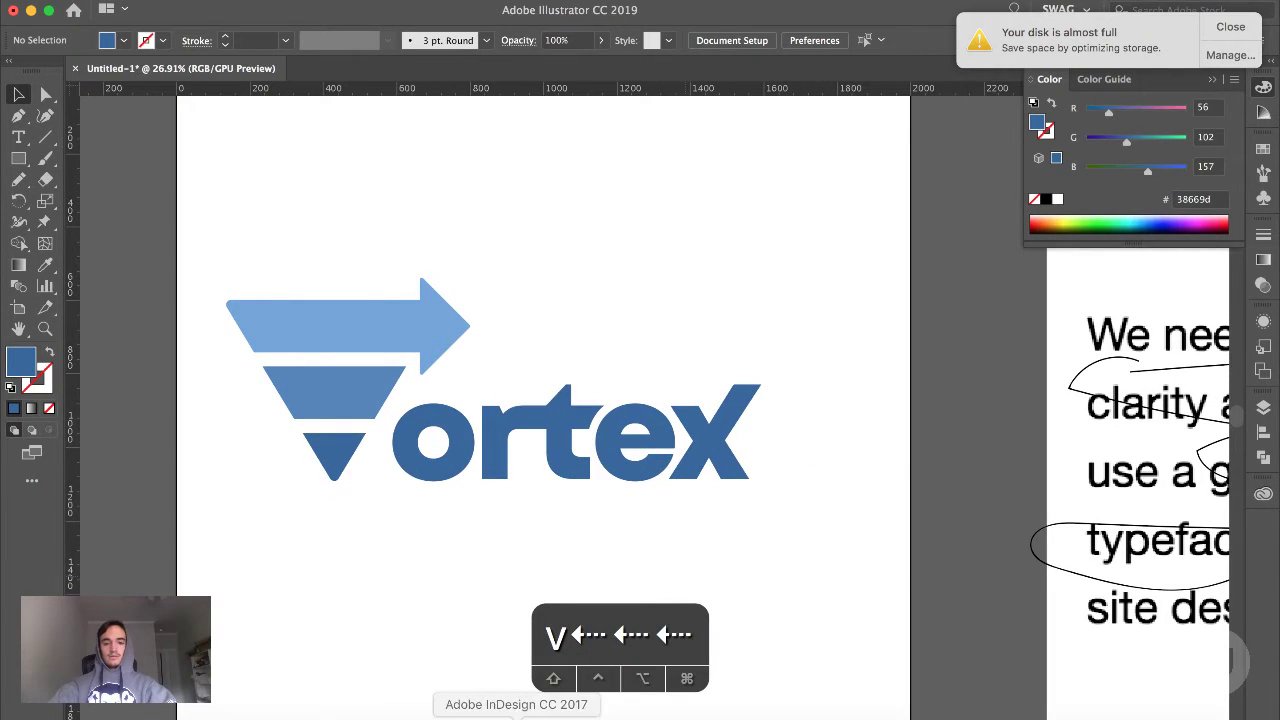
pyautogui.press('t')
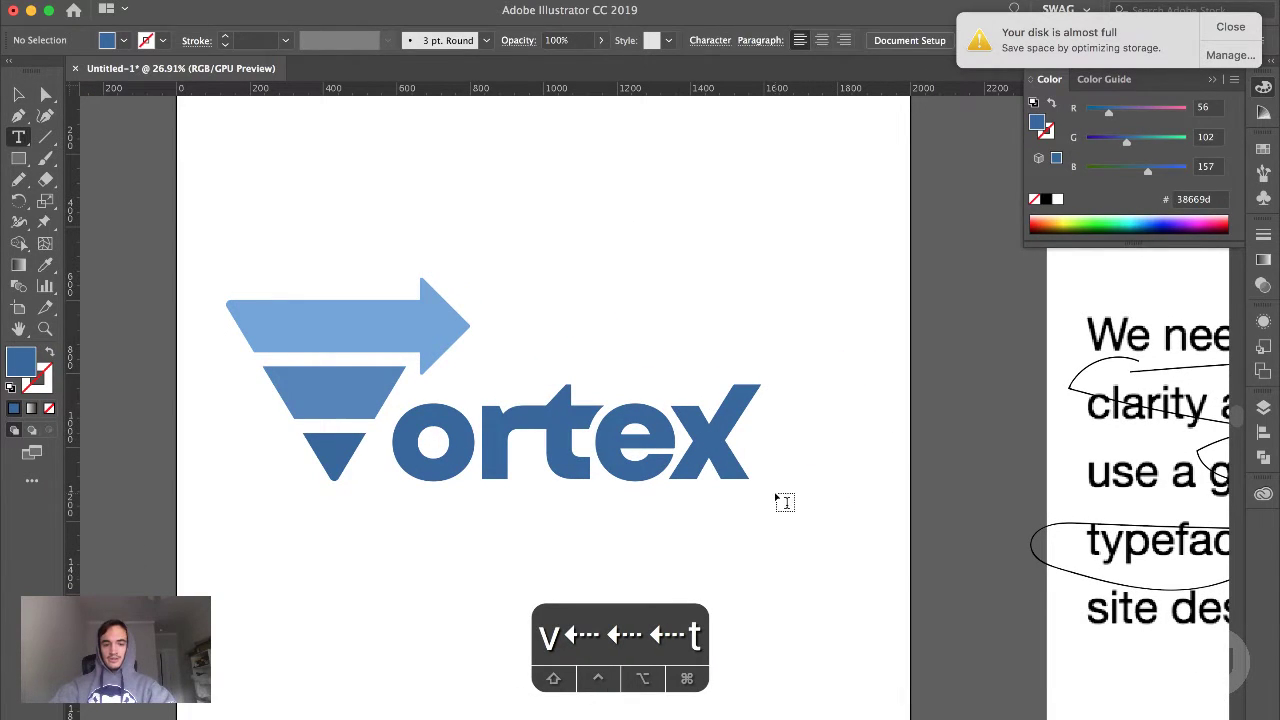
pyautogui.click(766, 521)
pyautogui.write('R')
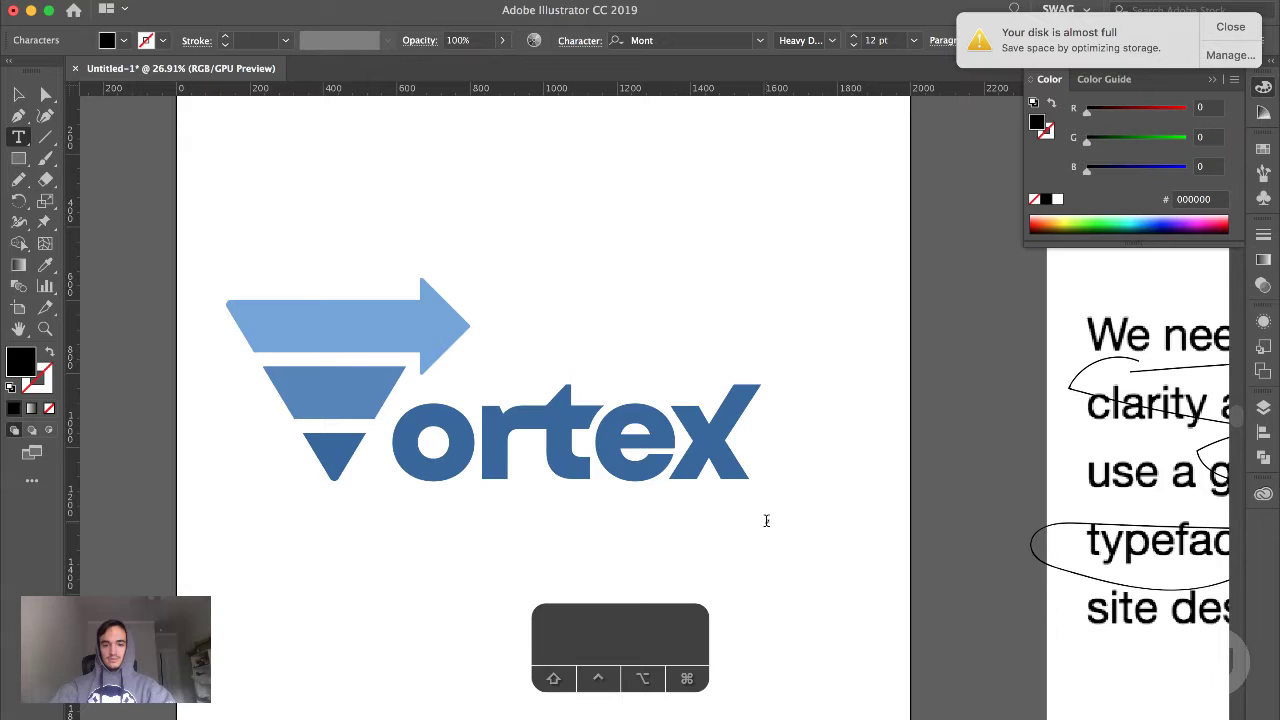
pyautogui.press('Escape')
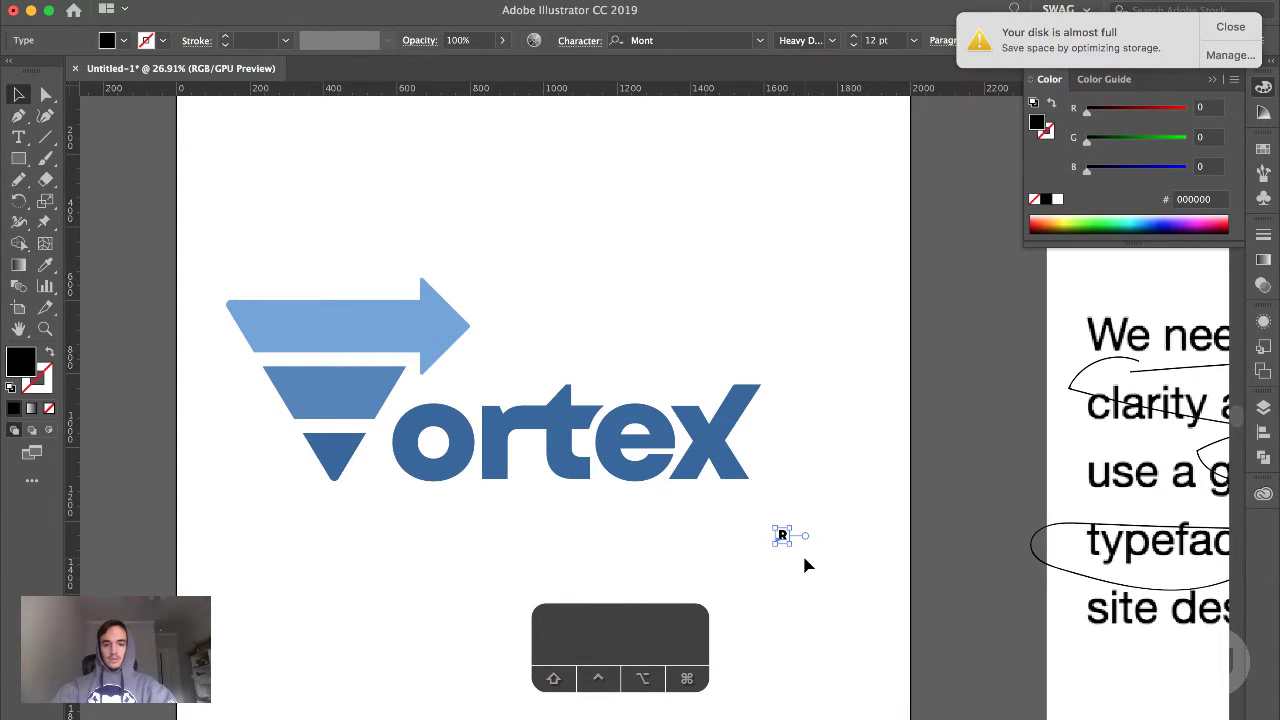
pyautogui.scroll(3, 802, 556)
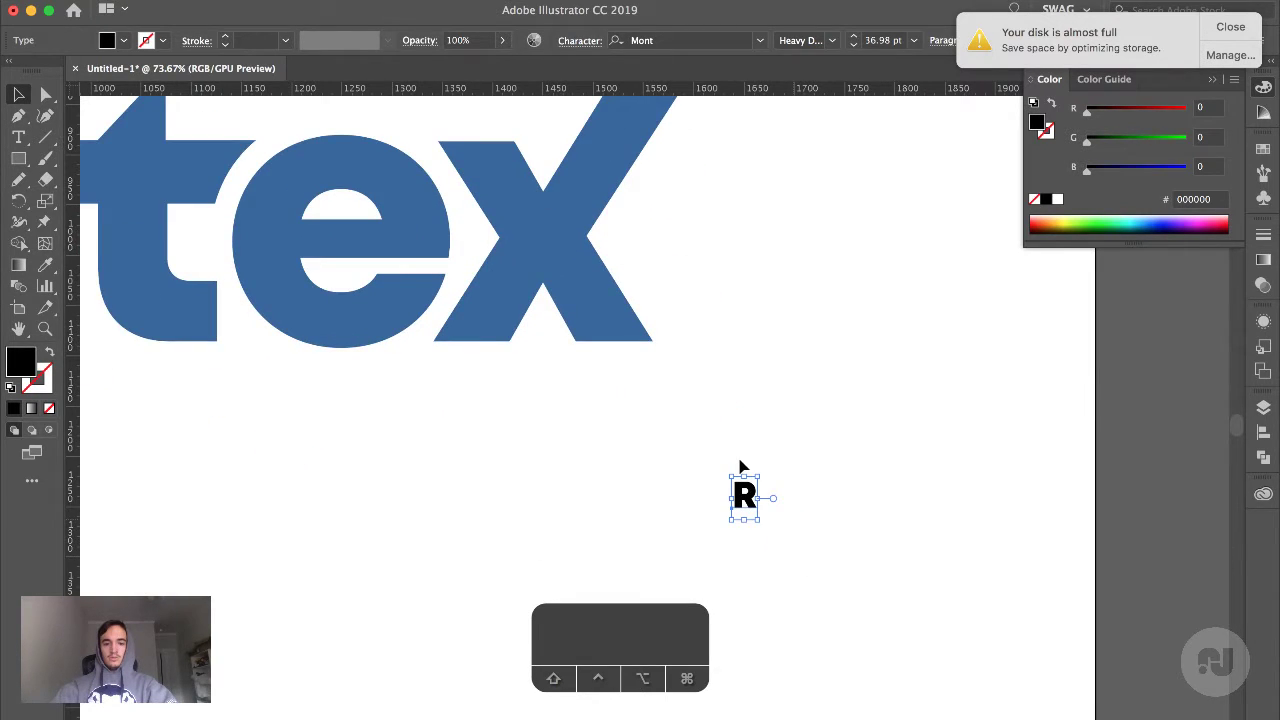
# Set the R's font weight to ExtraLight and draw a black outlined circle about 55 px wide around it
pyautogui.click(807, 42)
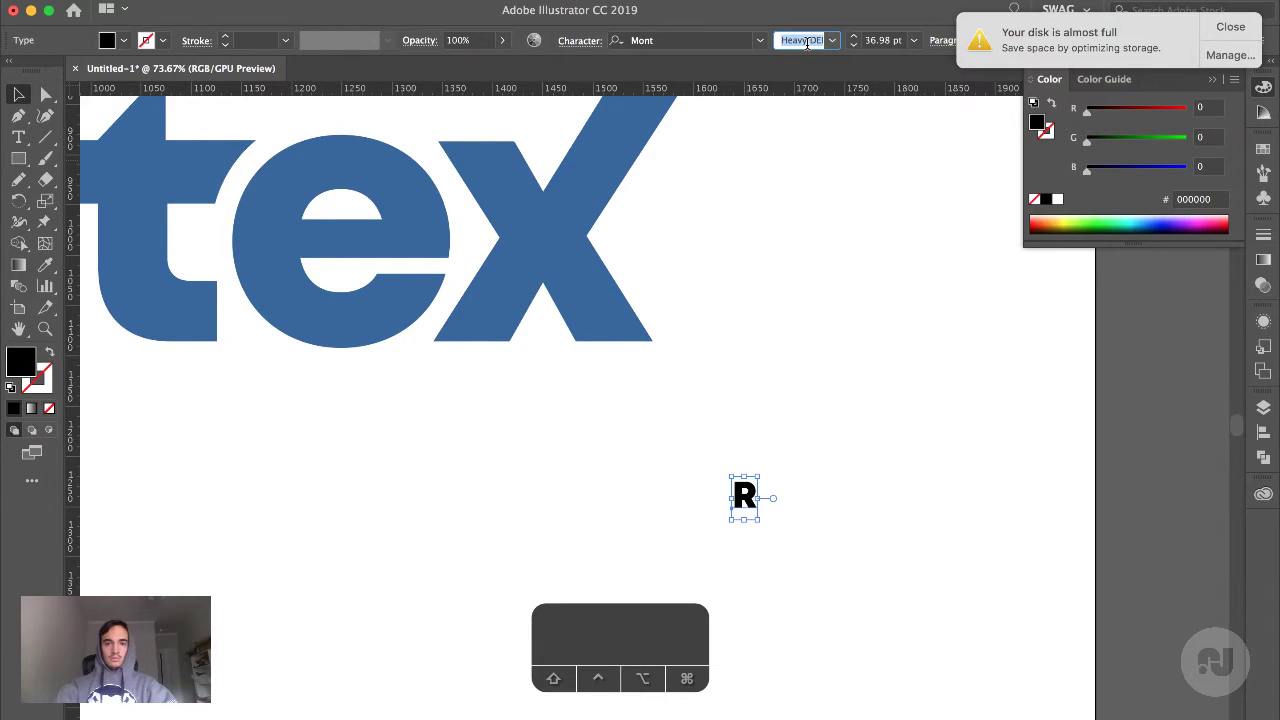
pyautogui.hotkey('shift', 'Return')
pyautogui.moveTo(18, 158); pyautogui.dragTo(74, 207)
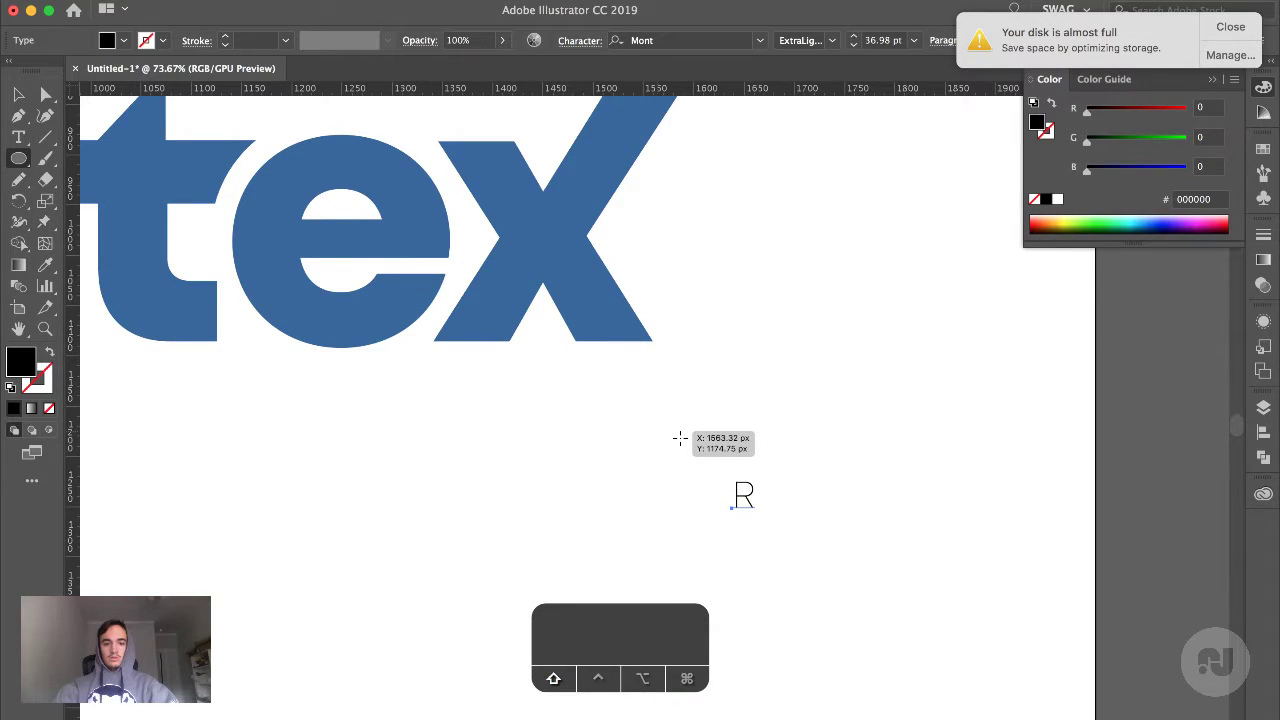
pyautogui.moveTo(706, 466); pyautogui.dragTo(761, 521)
pyautogui.hotkey('shift', 'x')
# Centre the R's paragraph alignment and shrink the circle proportionally to about 45 px
pyautogui.press('v')
pyautogui.keyDown('shift'); pyautogui.click(748, 505); pyautogui.keyUp('shift')
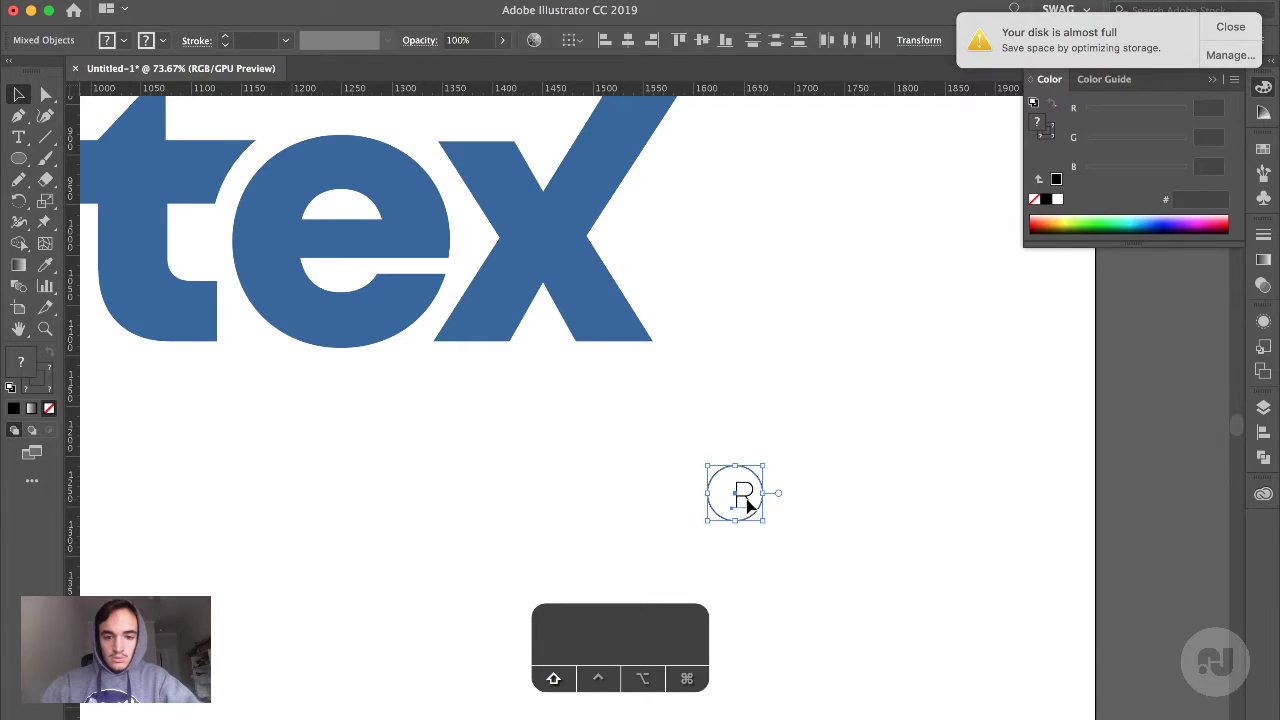
pyautogui.click(748, 505)
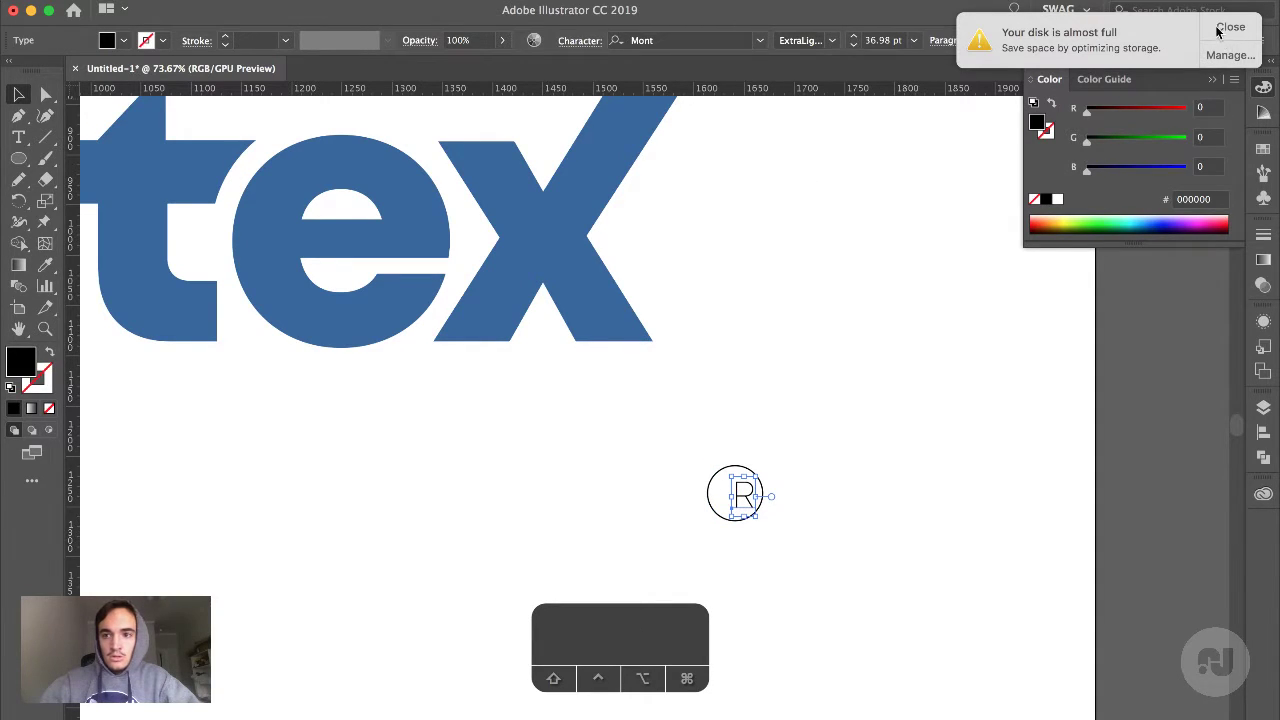
pyautogui.click(1014, 40)
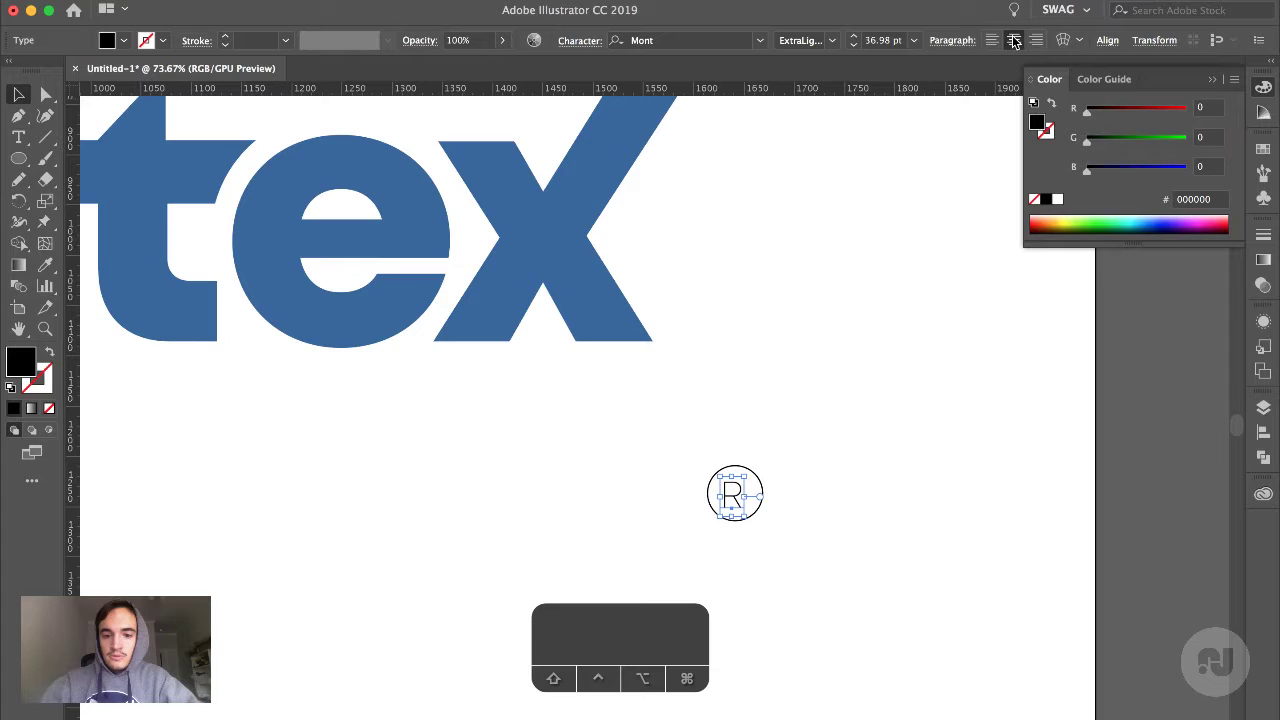
pyautogui.click(766, 537)
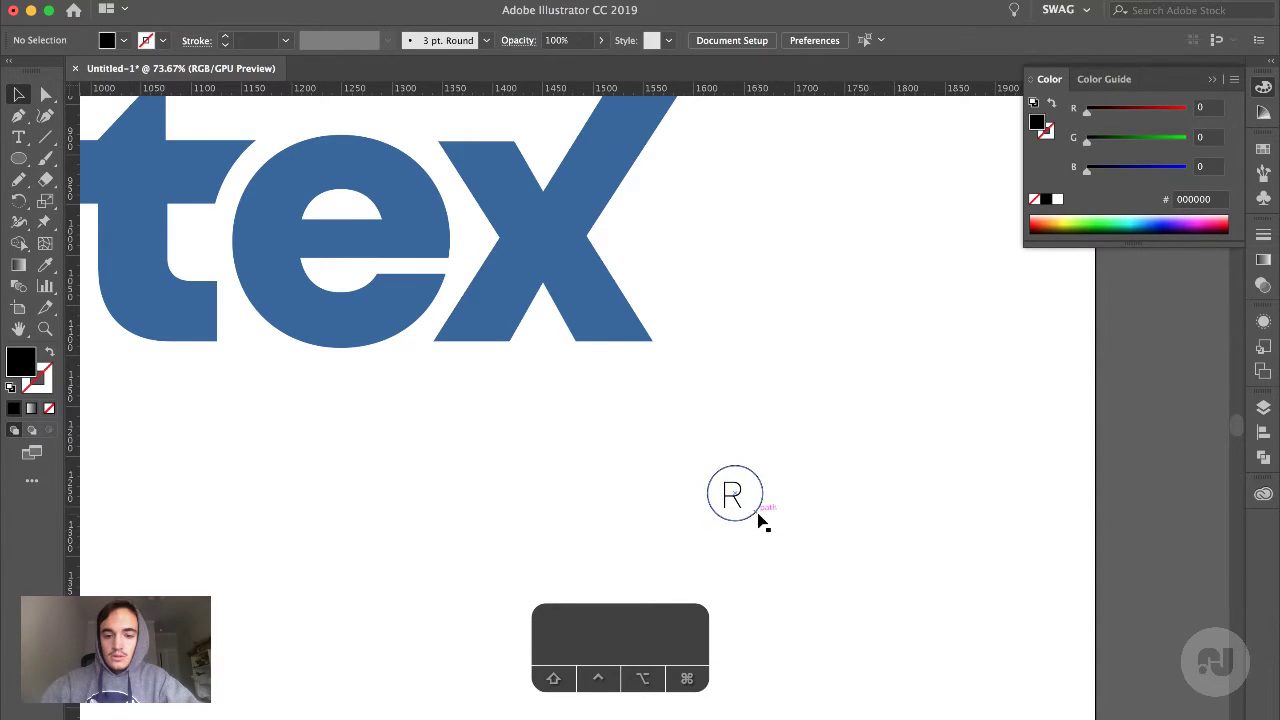
pyautogui.click(764, 496)
pyautogui.moveTo(764, 496); pyautogui.dragTo(761, 496)
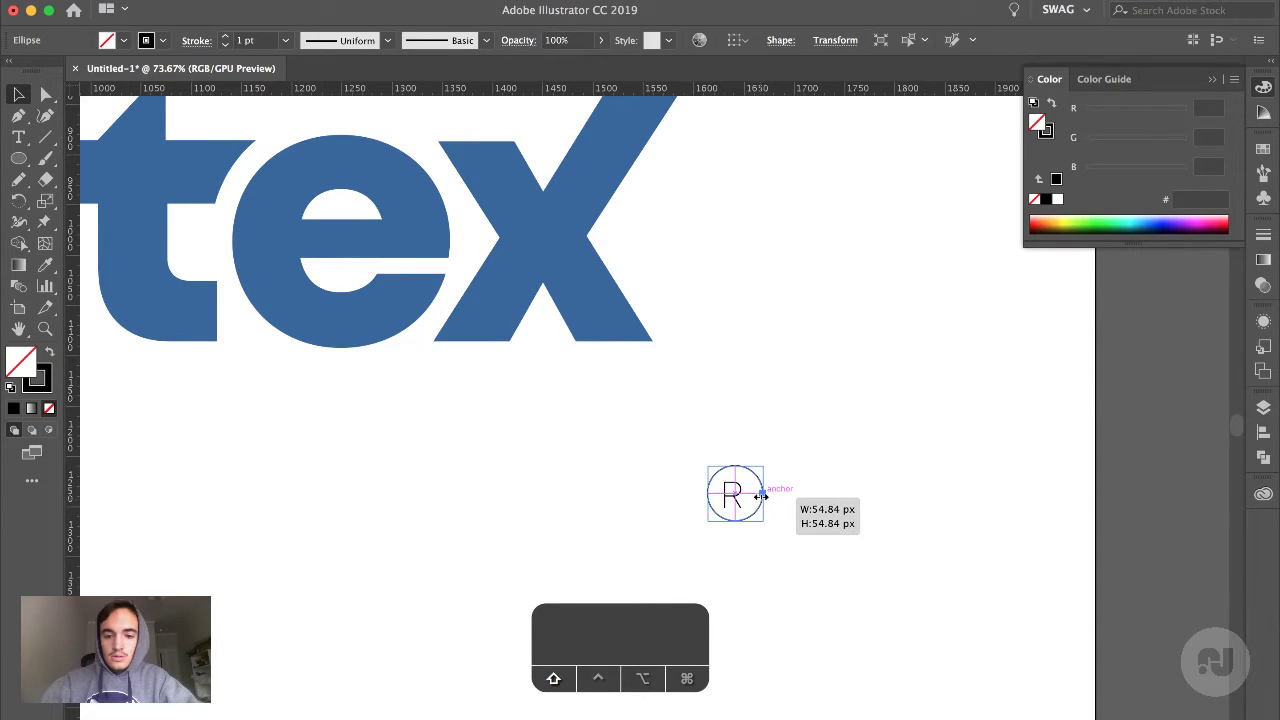
# Align the R and its circle on their centres, and nudge the circle slightly up around the letter
pyautogui.moveTo(694, 471); pyautogui.dragTo(867, 576)
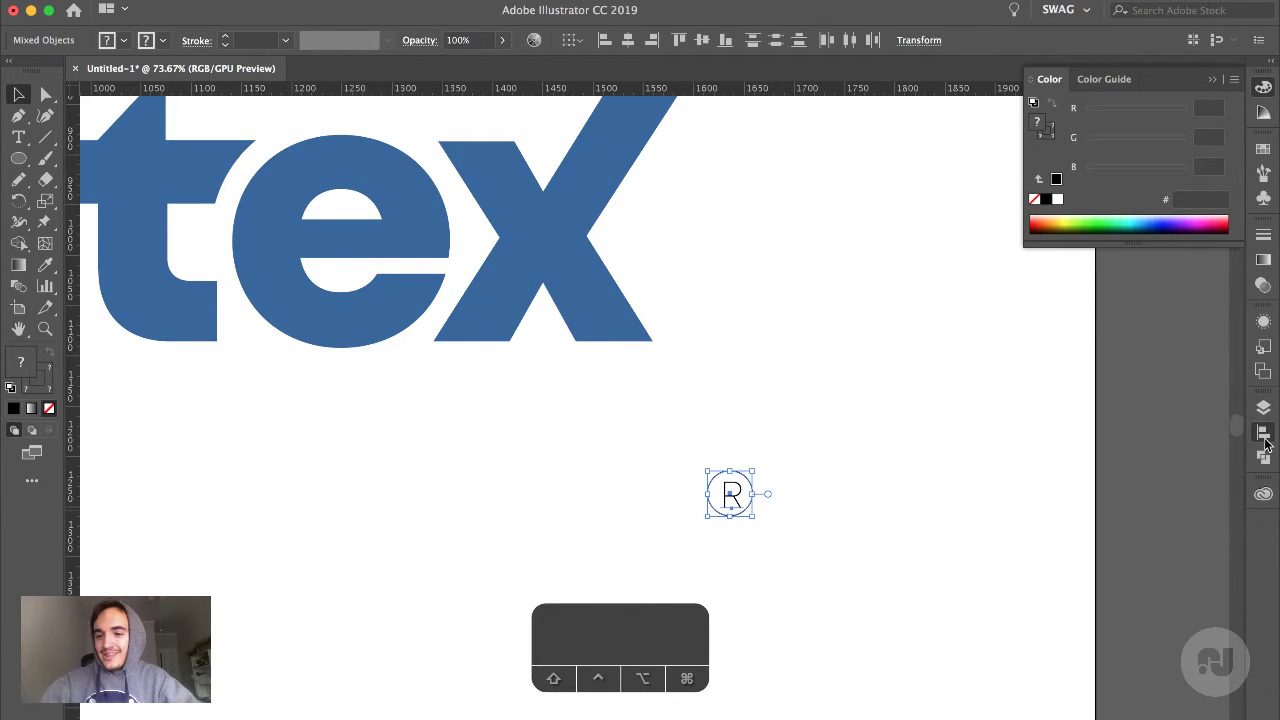
pyautogui.click(1263, 432)
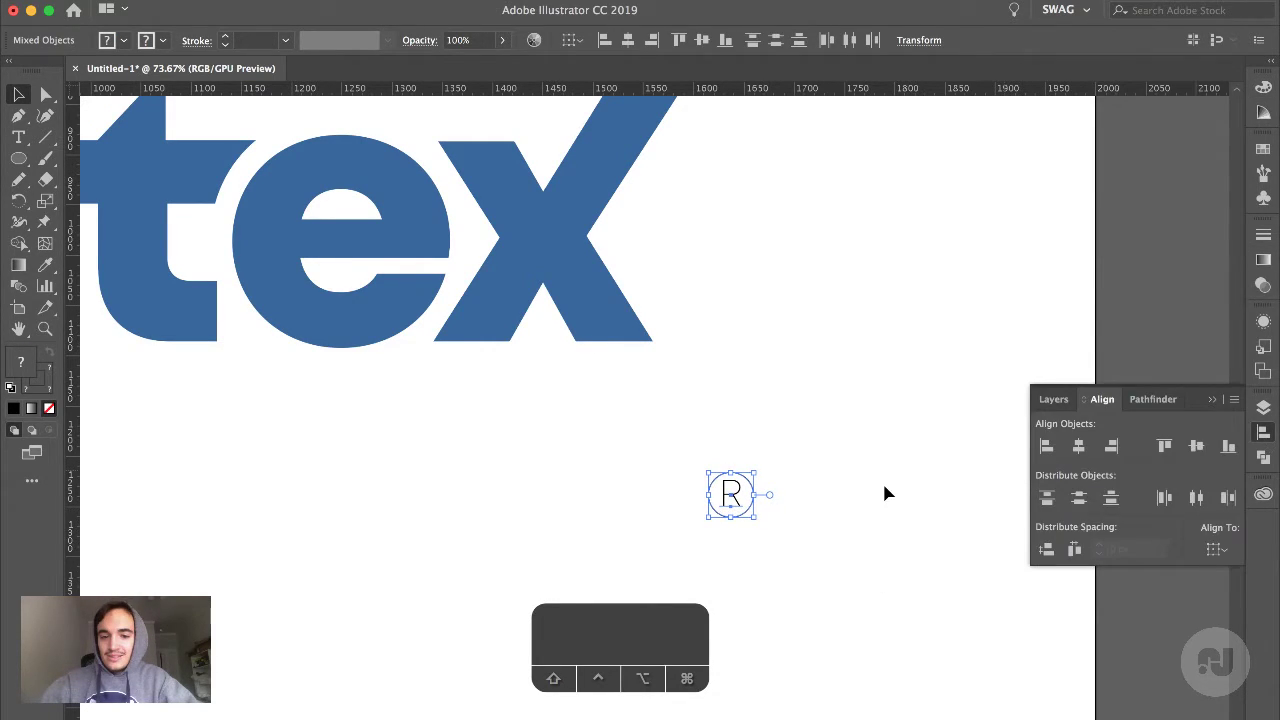
pyautogui.click(729, 497)
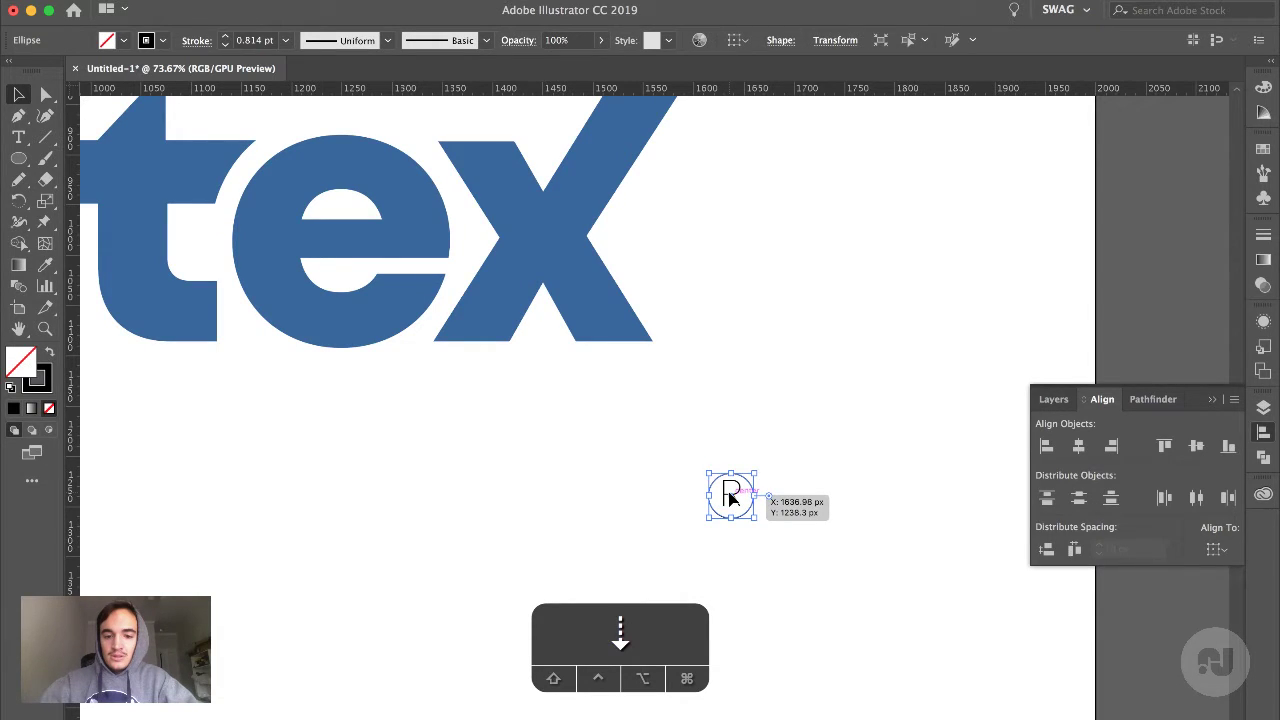
pyautogui.press('Up')
pyautogui.press('Up')
pyautogui.press('Up')
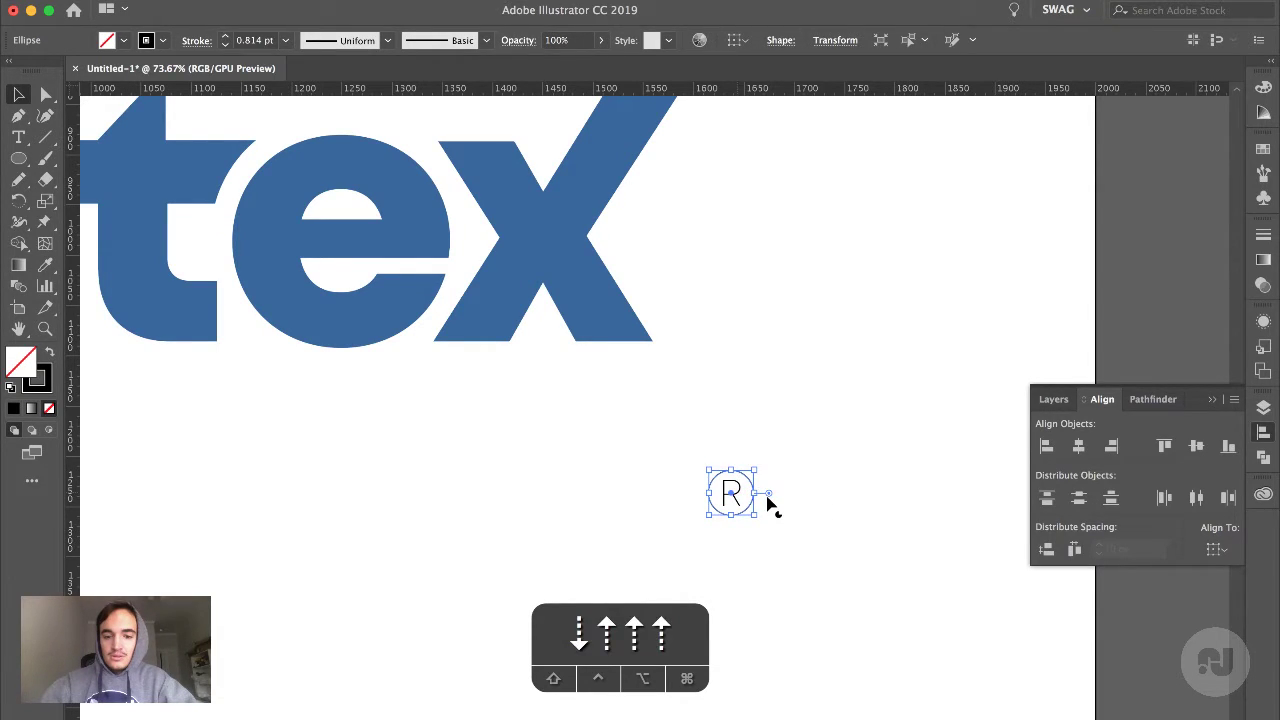
# Group the R with its circle and place the mark just right of the x's foot, near the baseline
pyautogui.press('super+a')
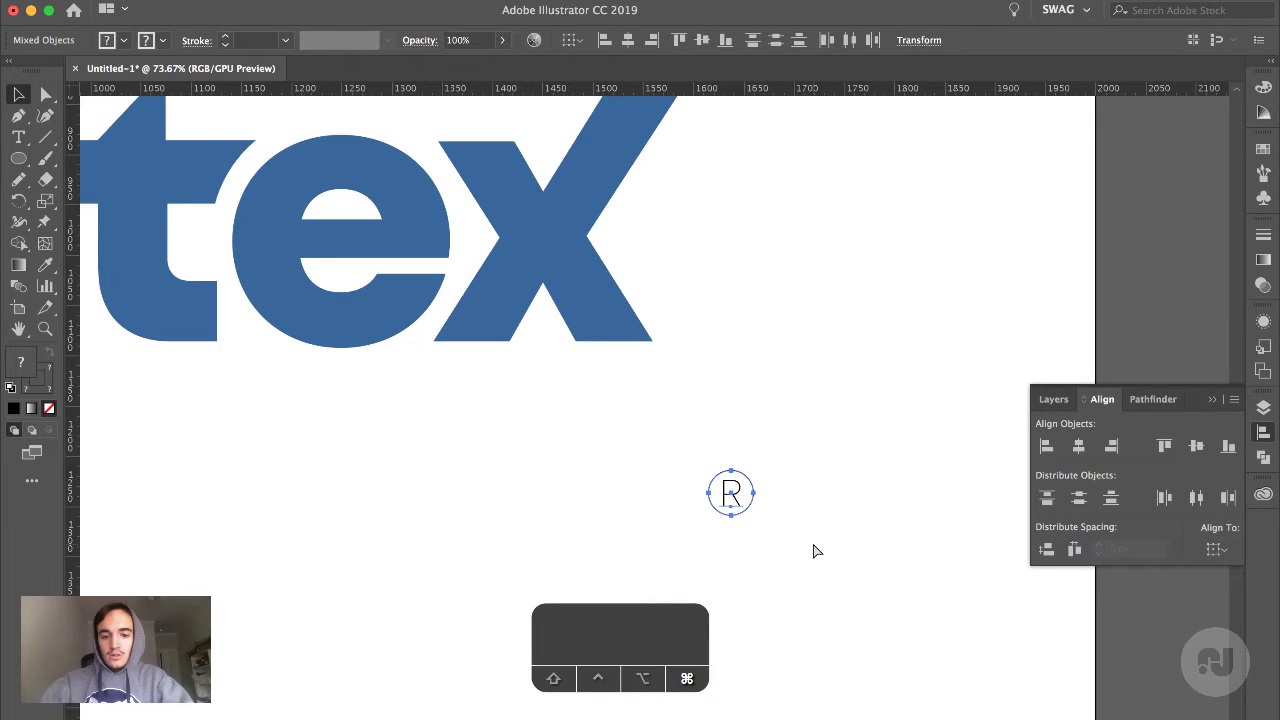
pyautogui.moveTo(750, 510); pyautogui.dragTo(705, 336)
pyautogui.press('super+alt+0')
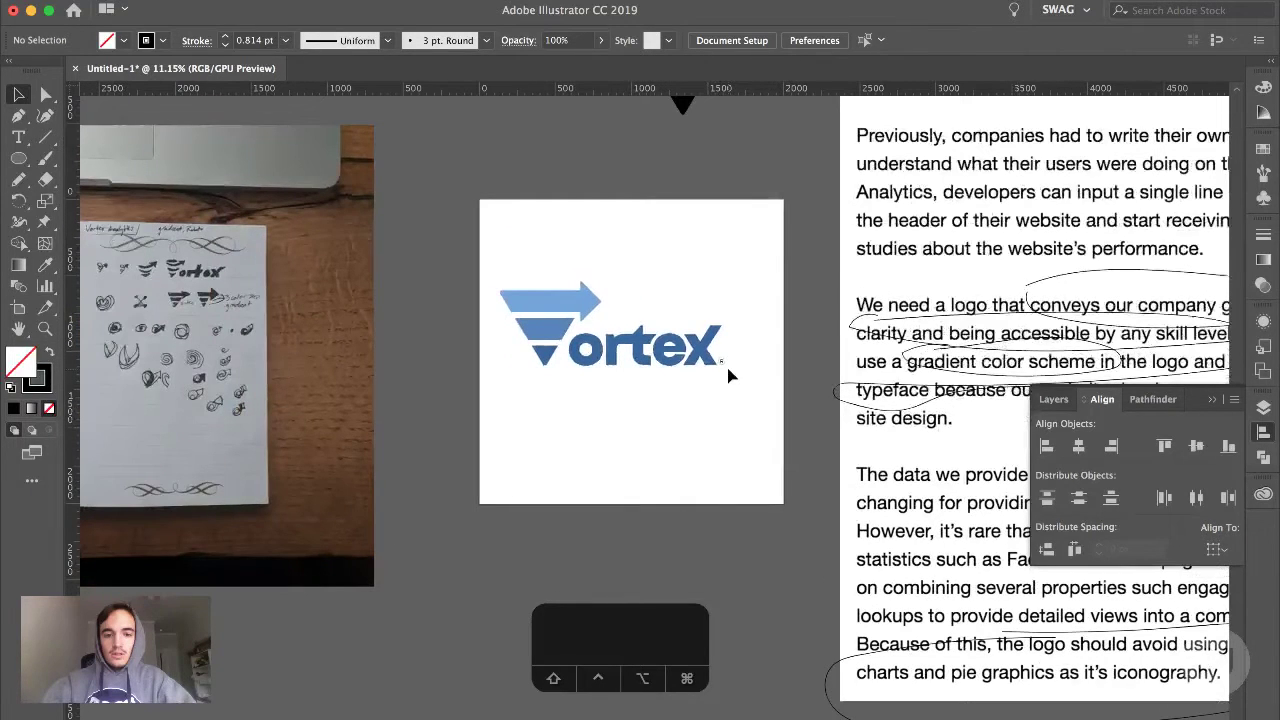
pyautogui.scroll(10, 728, 375)
# Isolate the R mark's group, set the circle's stroke to 2 pt, and leave the group
pyautogui.doubleClick(650, 310)
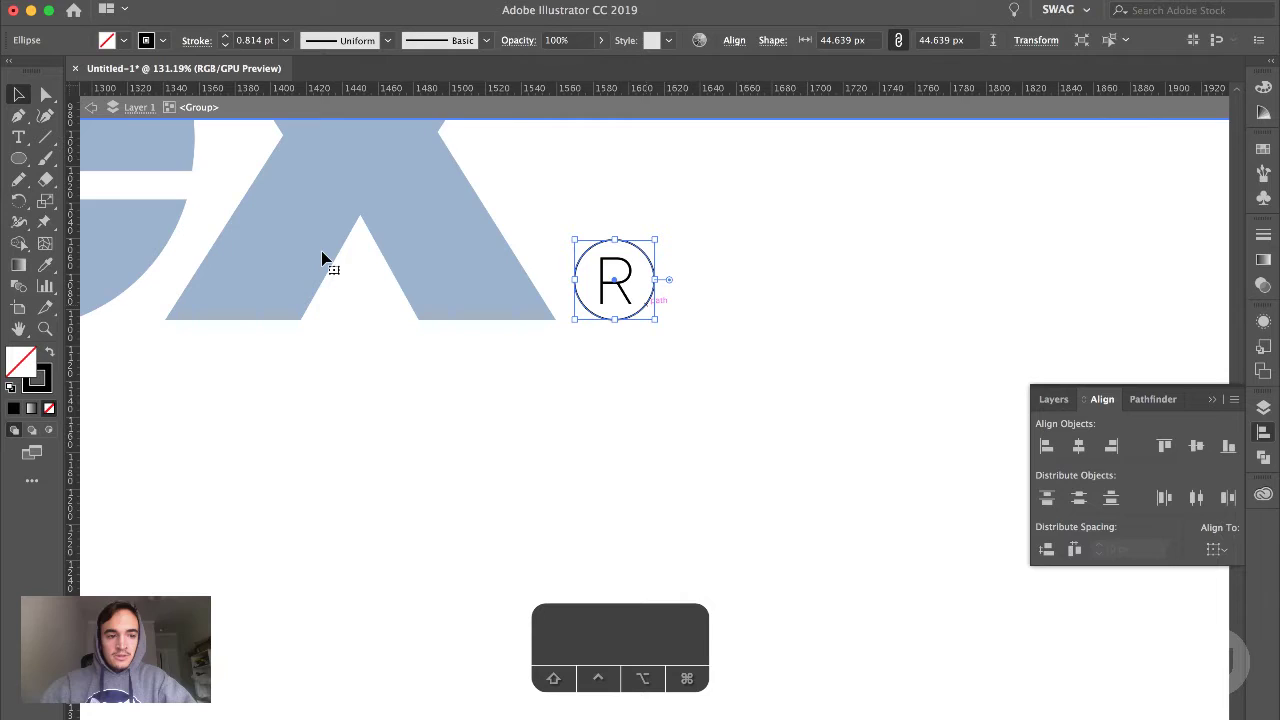
pyautogui.press('x')
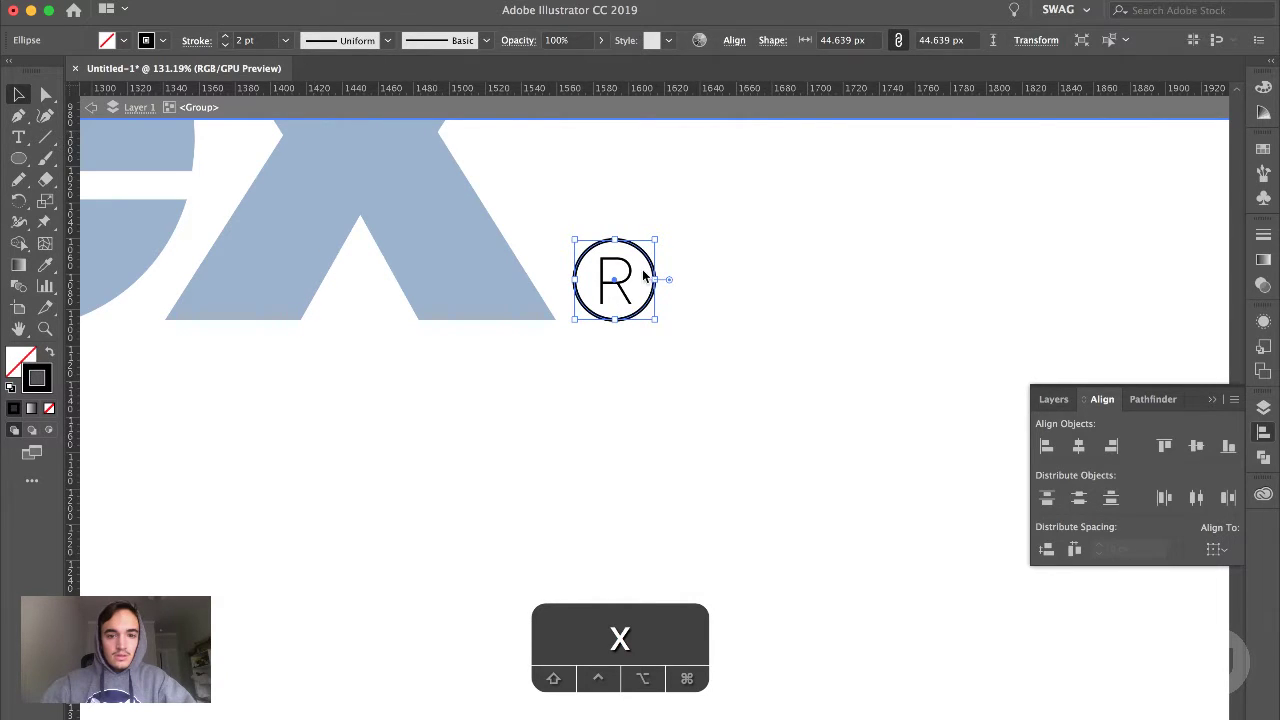
pyautogui.click(642, 269)
pyautogui.click(630, 278)
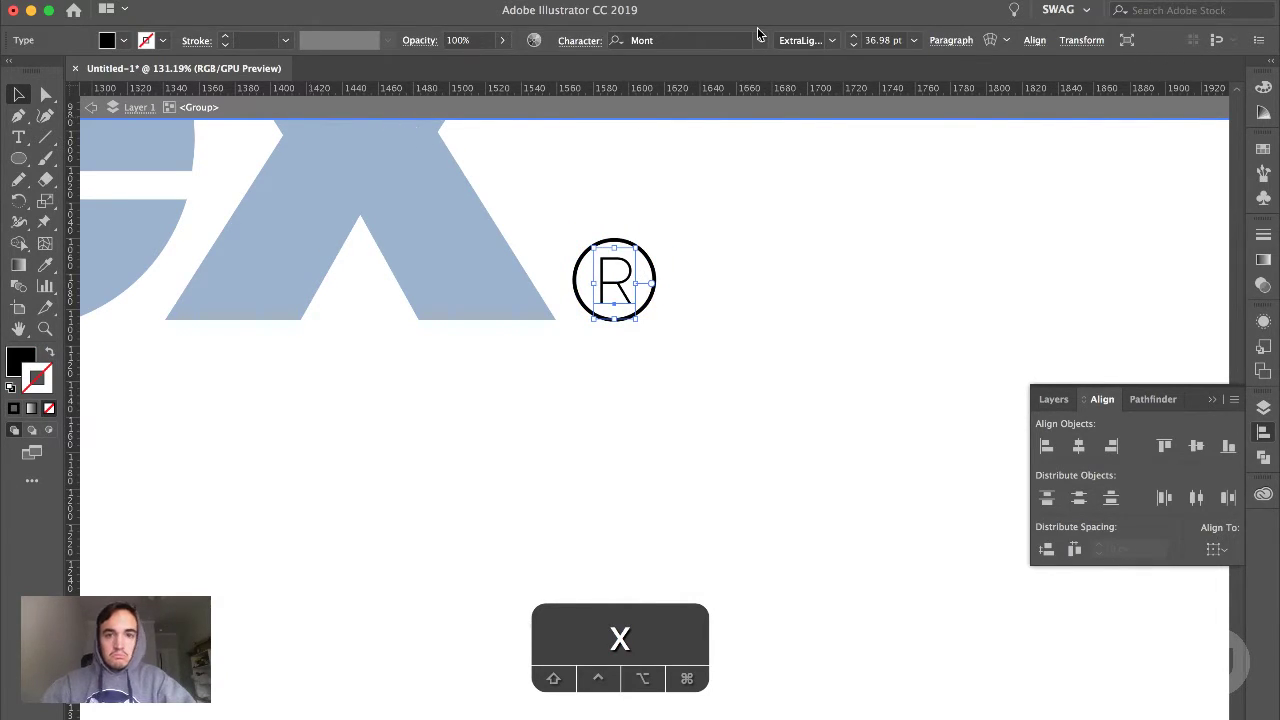
pyautogui.click(721, 41)
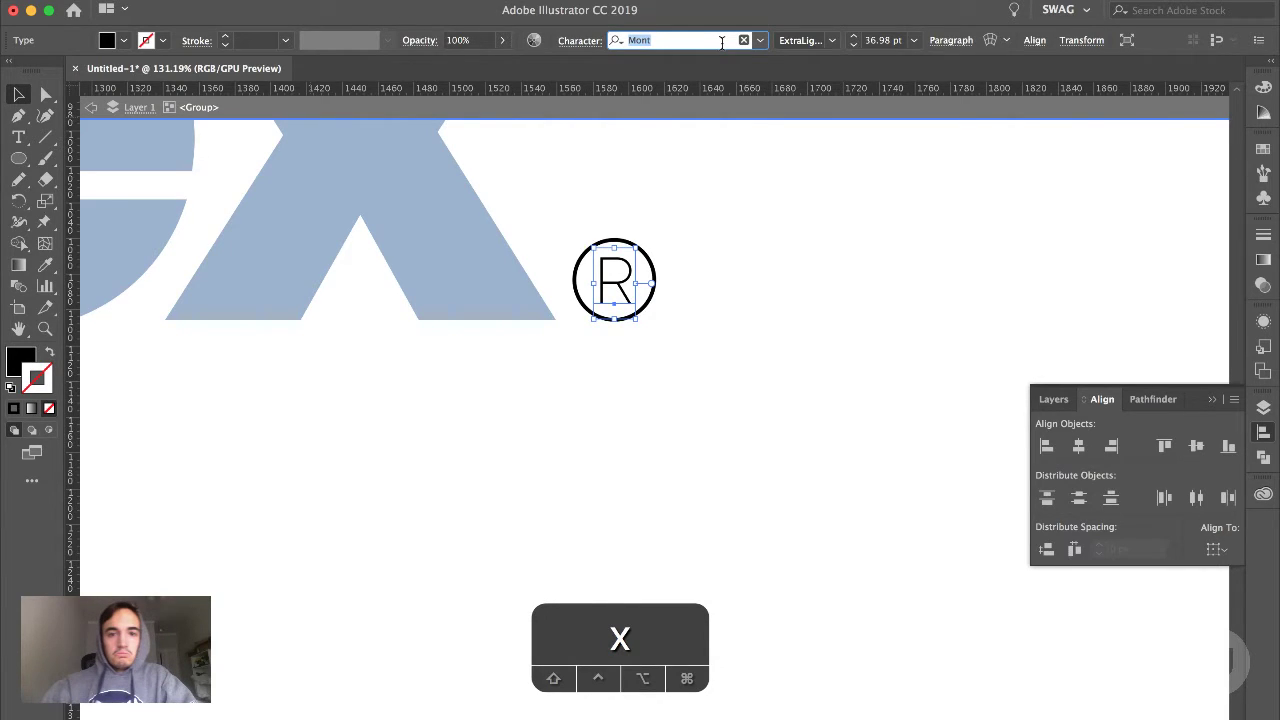
pyautogui.click(18, 97)
pyautogui.click(583, 340)
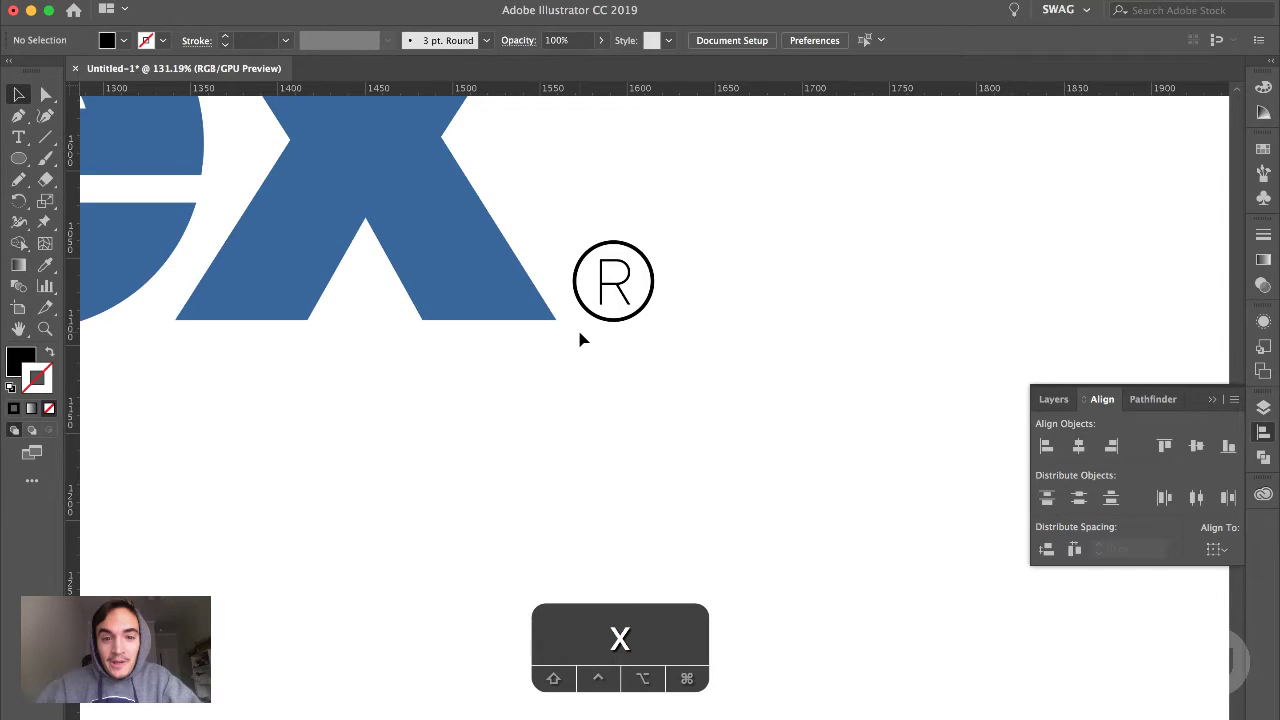
# Duplicate the complete Vortex logo with its R mark straight below the original on the artboard
pyautogui.scroll(-5, 583, 345)
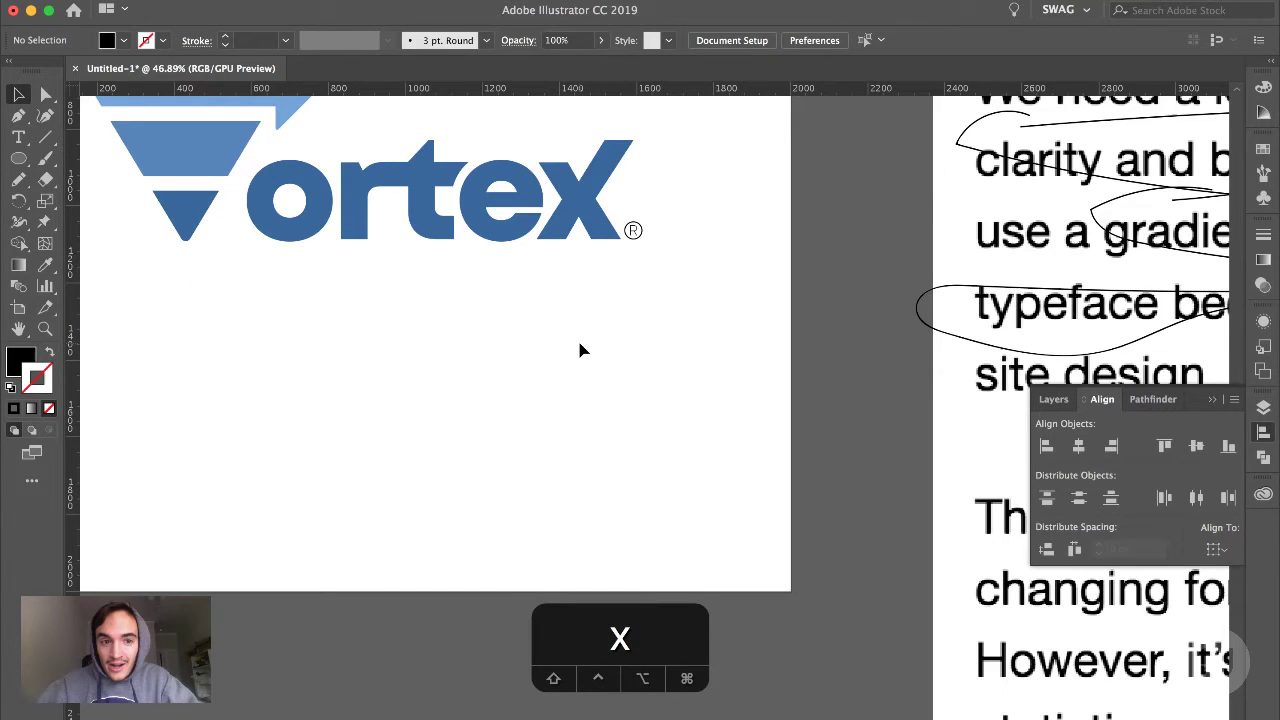
pyautogui.scroll(-4, 583, 350)
pyautogui.press('super+v')
pyautogui.moveTo(483, 234); pyautogui.dragTo(558, 283)
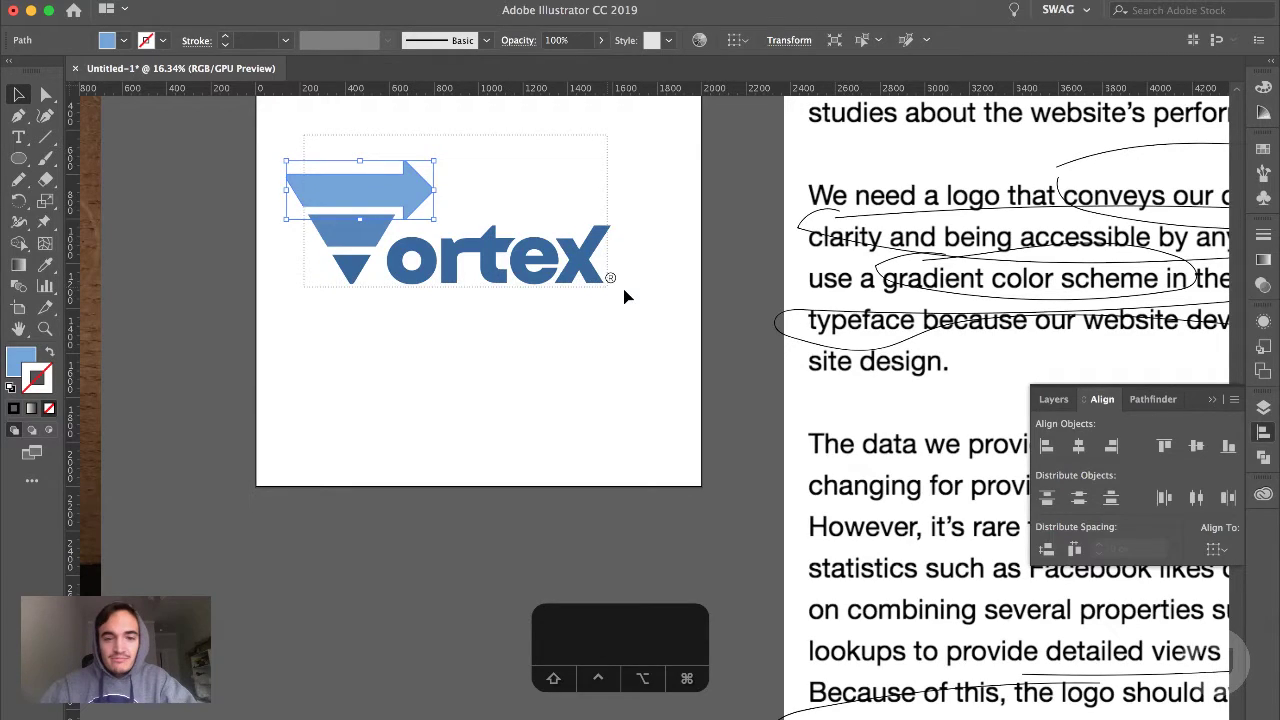
pyautogui.moveTo(574, 239); pyautogui.dragTo(574, 414)
pyautogui.click(532, 368)
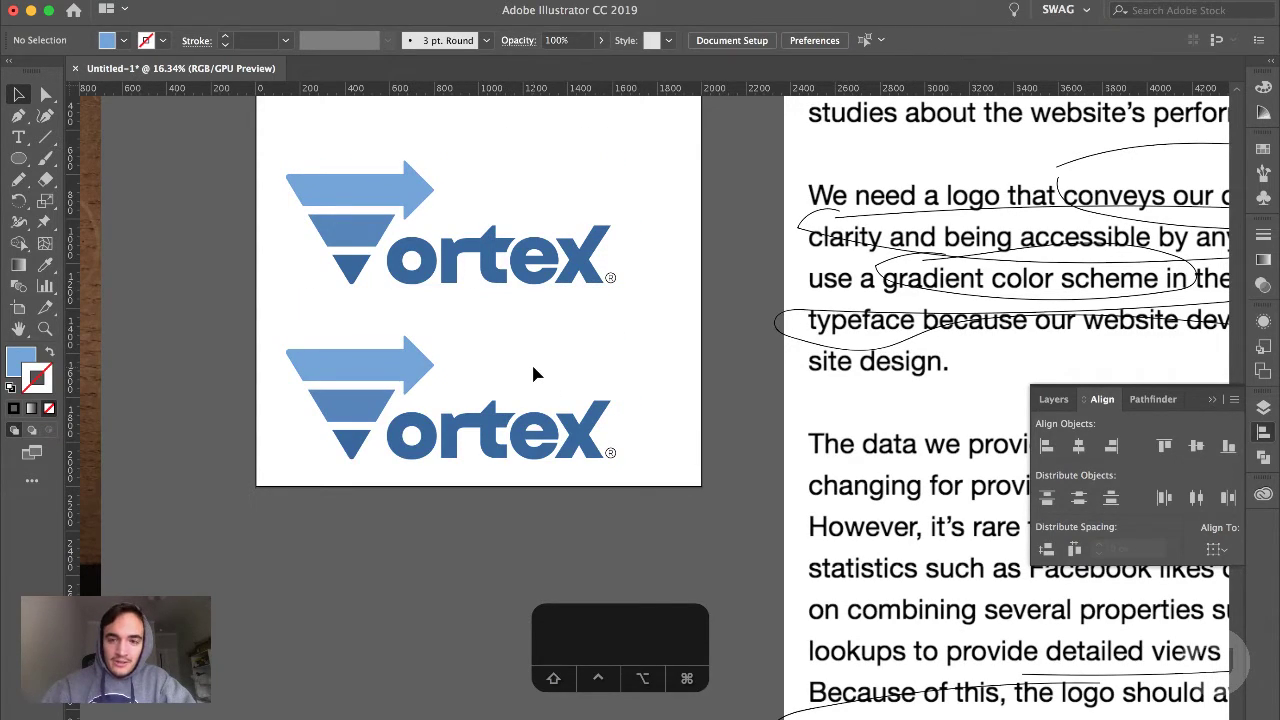
# Delete the "ortex" lettering and R mark from the lower logo copy, keeping only its V symbol
pyautogui.moveTo(620, 386); pyautogui.dragTo(393, 465)
pyautogui.keyDown('shift'); pyautogui.click(414, 389); pyautogui.keyUp('shift')
pyautogui.keyDown('shift'); pyautogui.click(357, 428); pyautogui.keyUp('shift')
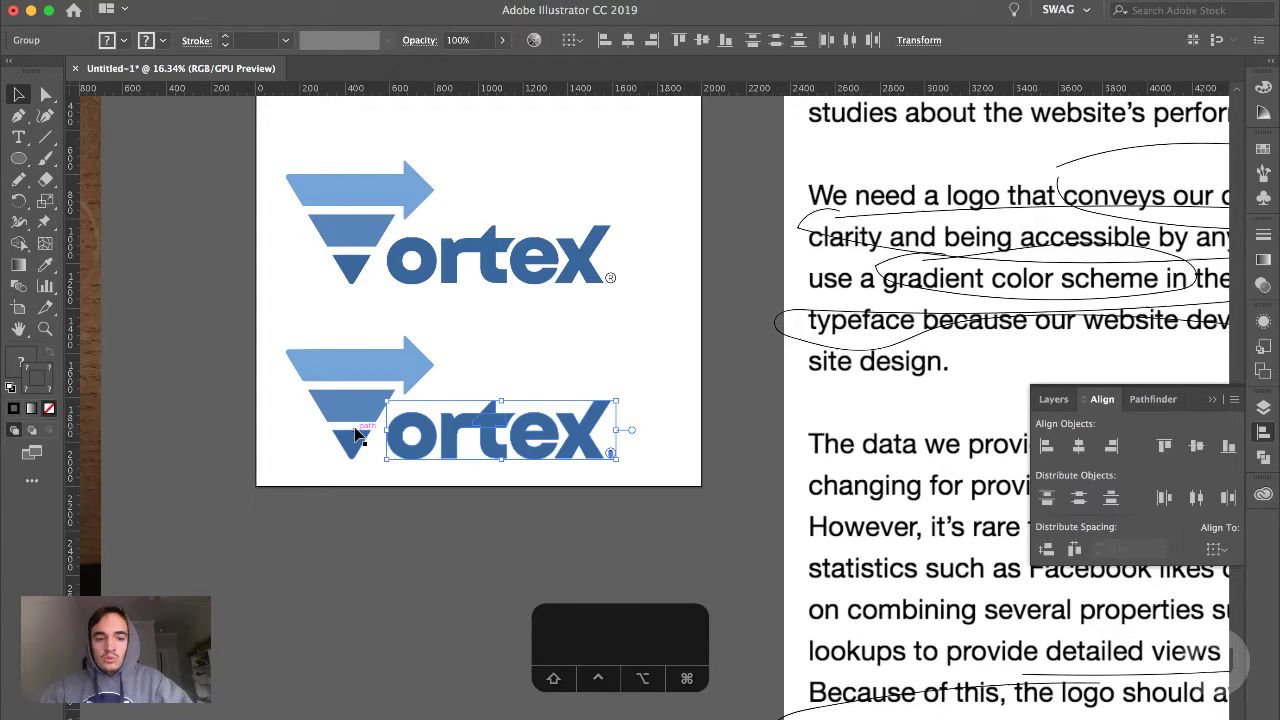
pyautogui.press('BackSpace')
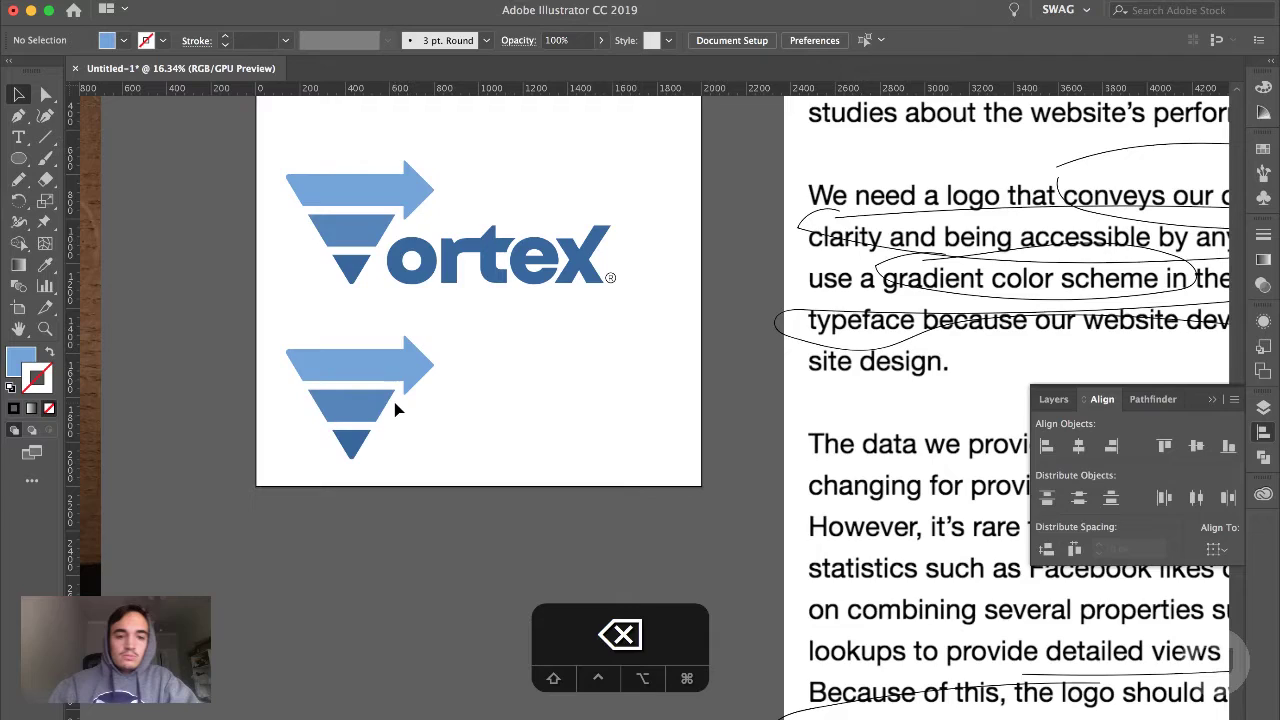
# Add the text "ortex" to the right of the lower V symbol
pyautogui.scroll(2, 395, 408)
pyautogui.press('t')
pyautogui.click(533, 427)
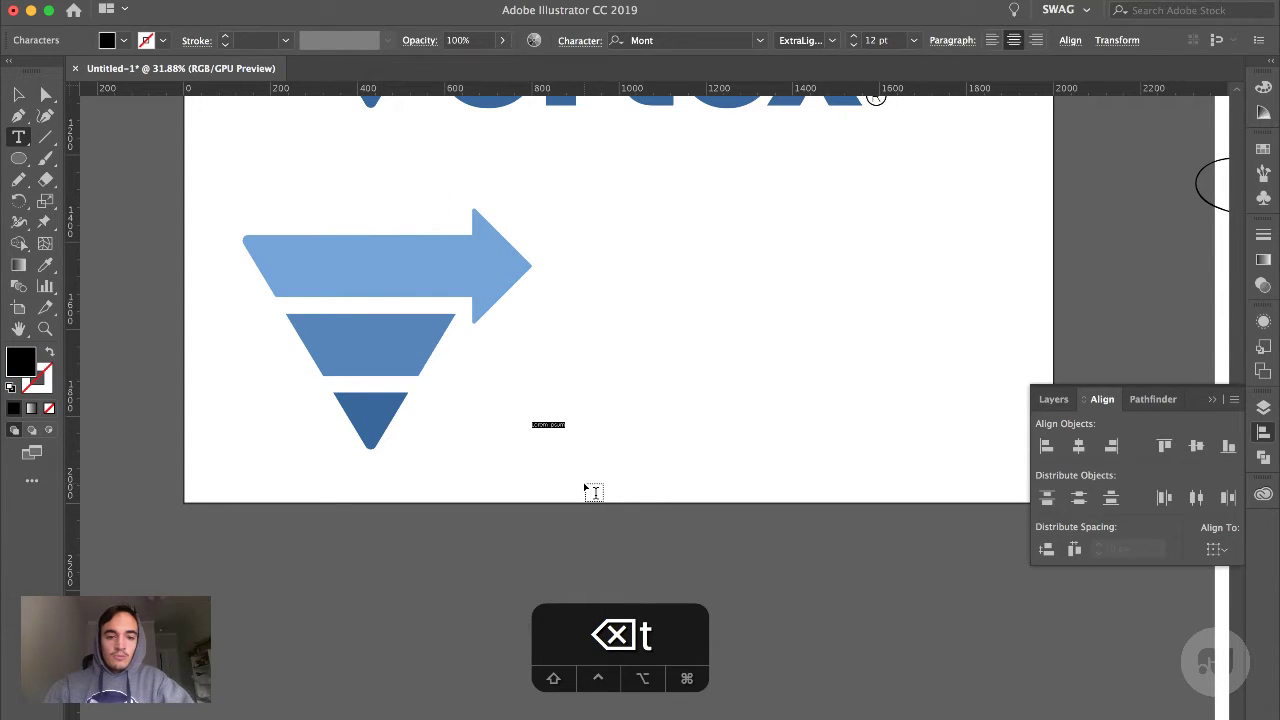
pyautogui.write('or')
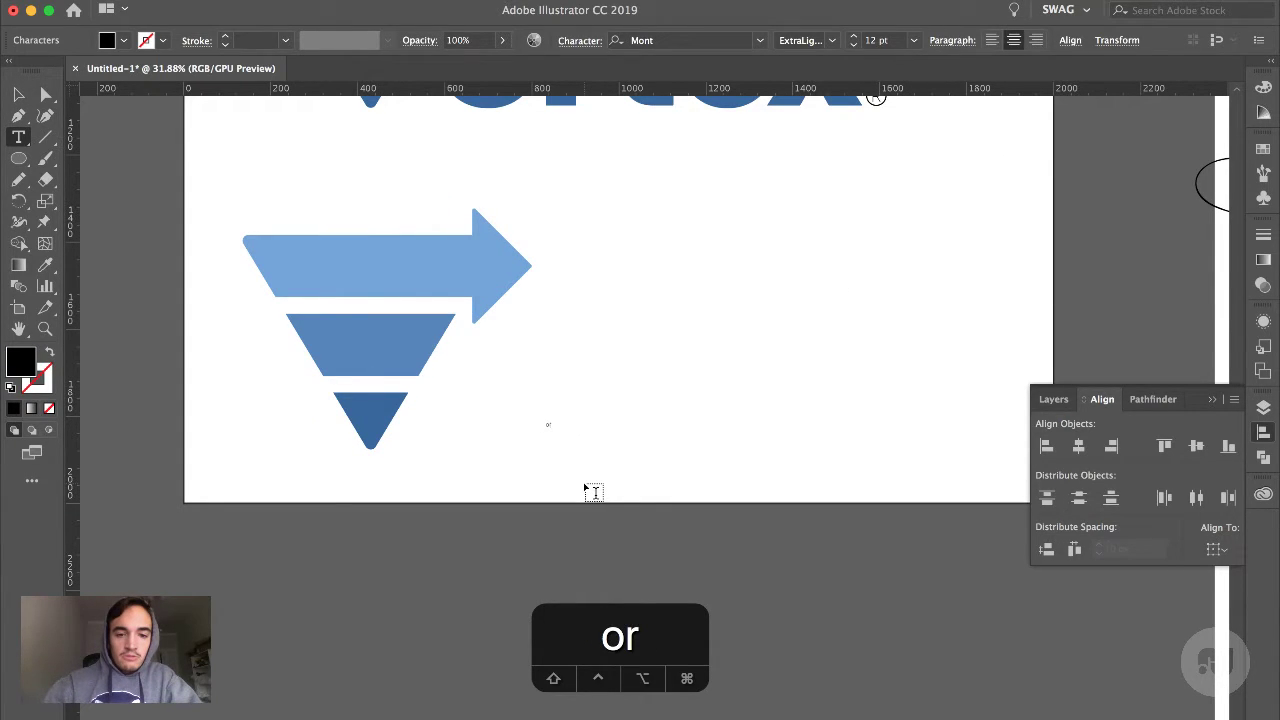
pyautogui.write('te')
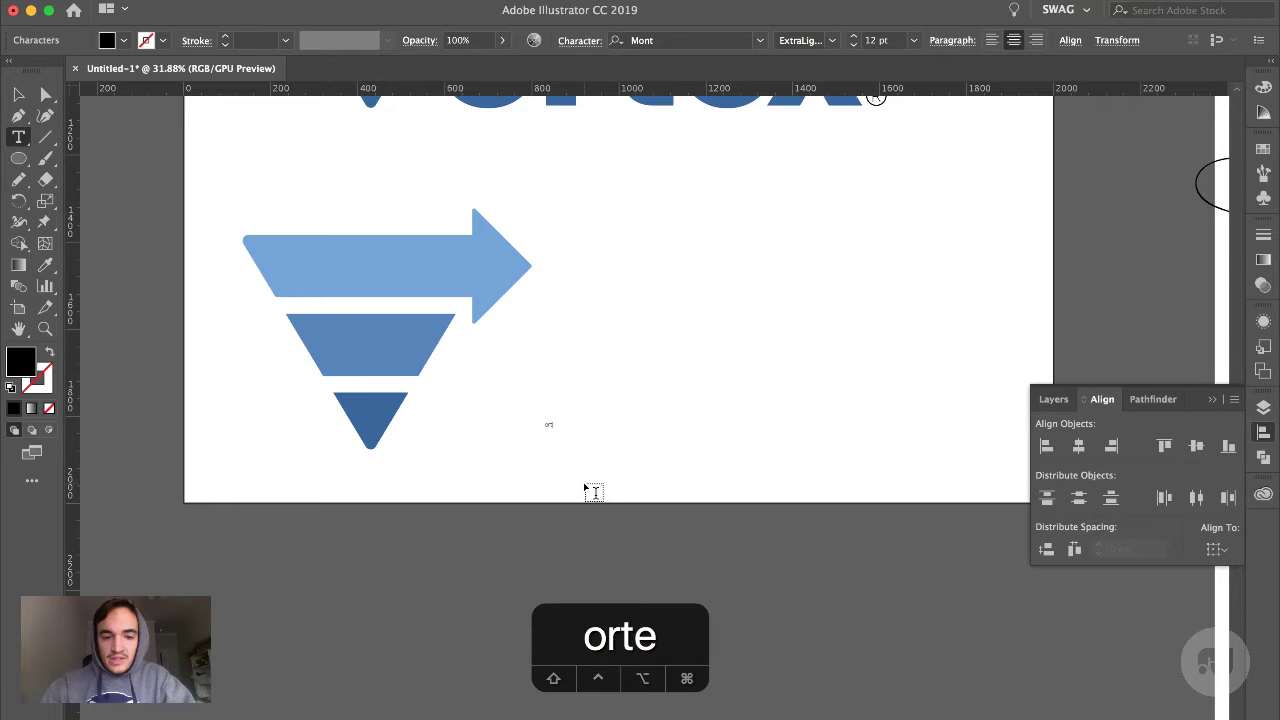
pyautogui.write('xt')
pyautogui.press('BackSpace')
pyautogui.click(18, 94)
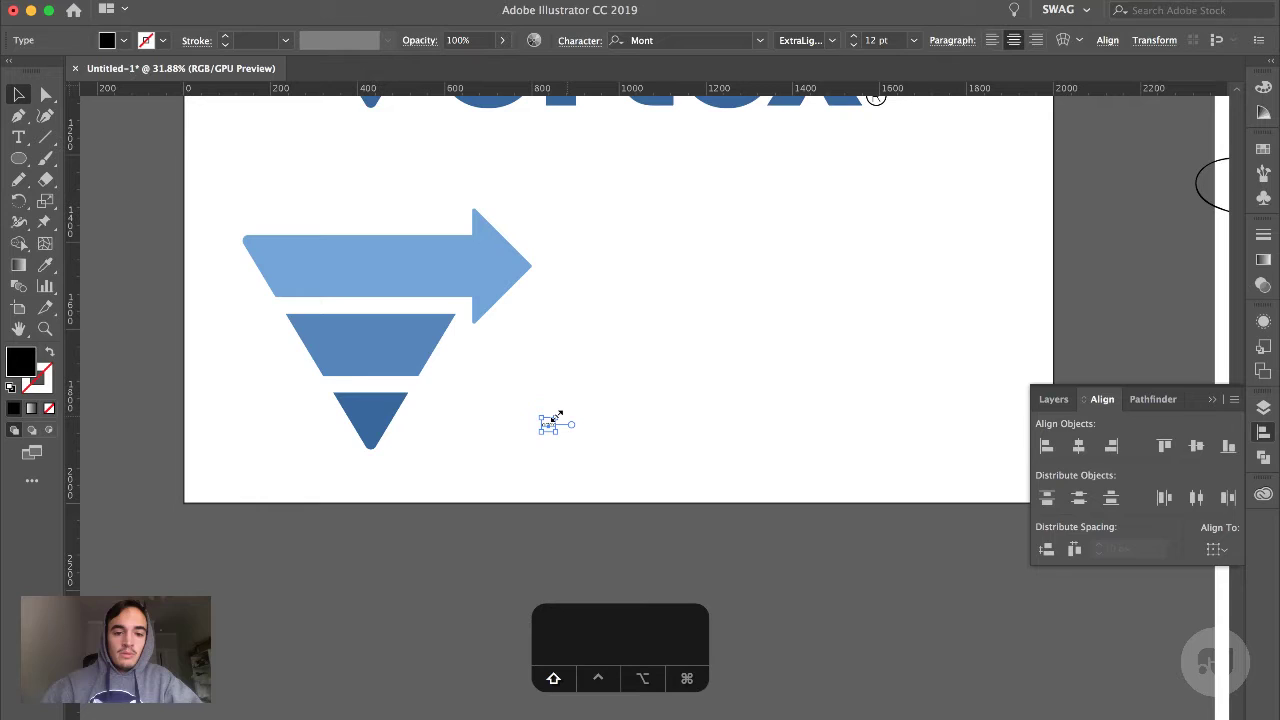
# Enlarge the new "ortex" text proportionally to about 326 pt and place it right of the lower V symbol
pyautogui.moveTo(557, 416); pyautogui.dragTo(756, 276)
pyautogui.moveTo(692, 378); pyautogui.dragTo(776, 314)
pyautogui.scroll(2, 727, 390)
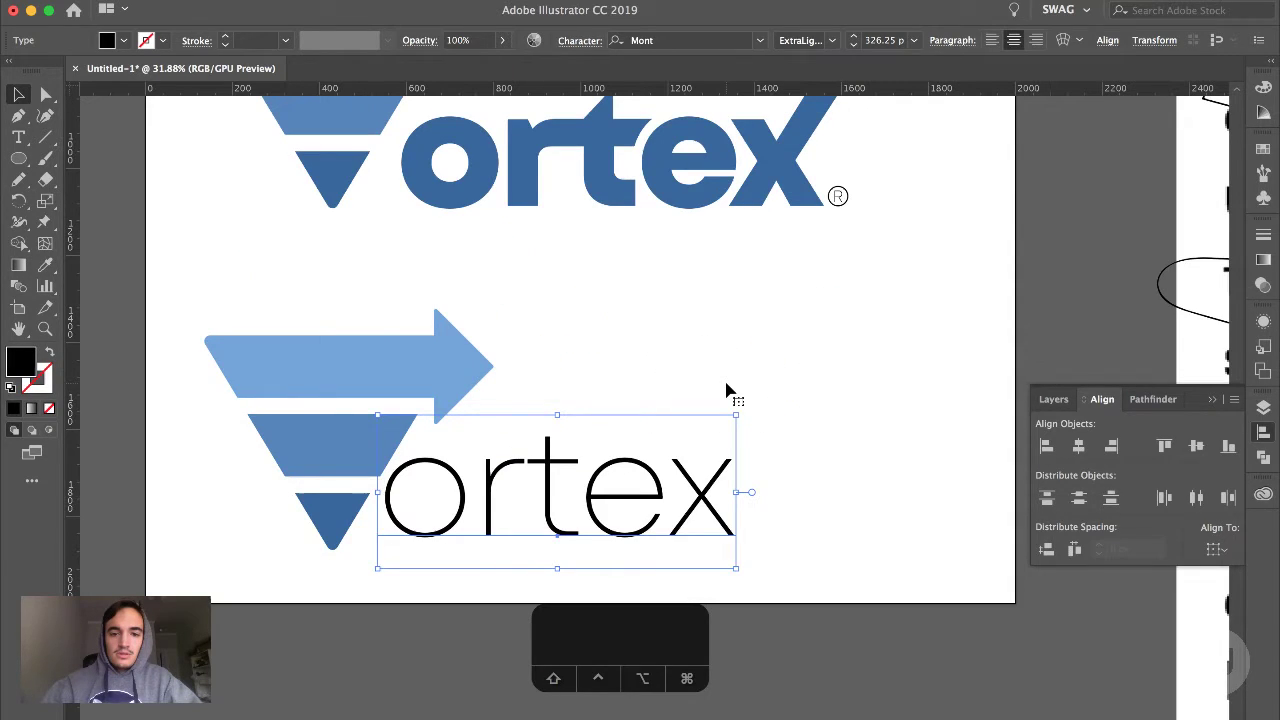
pyautogui.moveTo(650, 465); pyautogui.dragTo(690, 497)
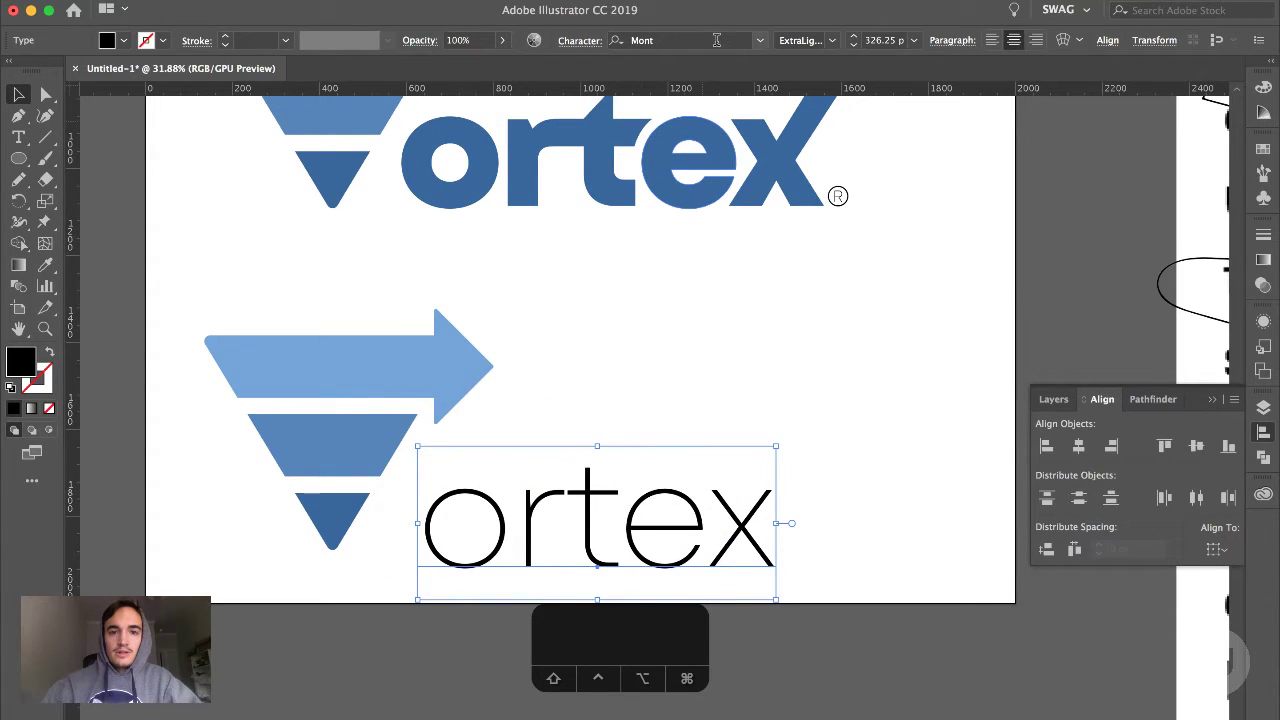
# Set the new "ortex" text in the Roboto Black Italic font
pyautogui.click(716, 40)
pyautogui.write('ben')
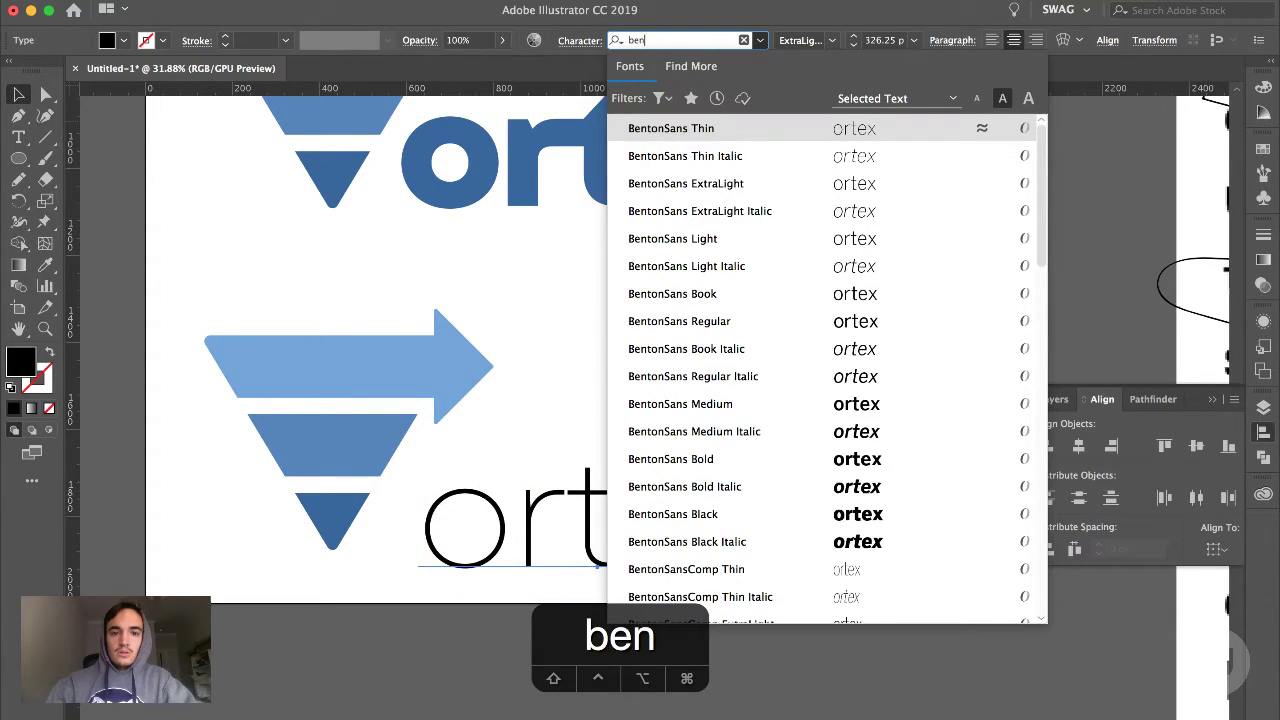
pyautogui.press('BackSpace')
pyautogui.press('BackSpace')
pyautogui.press('BackSpace')
pyautogui.write('rob')
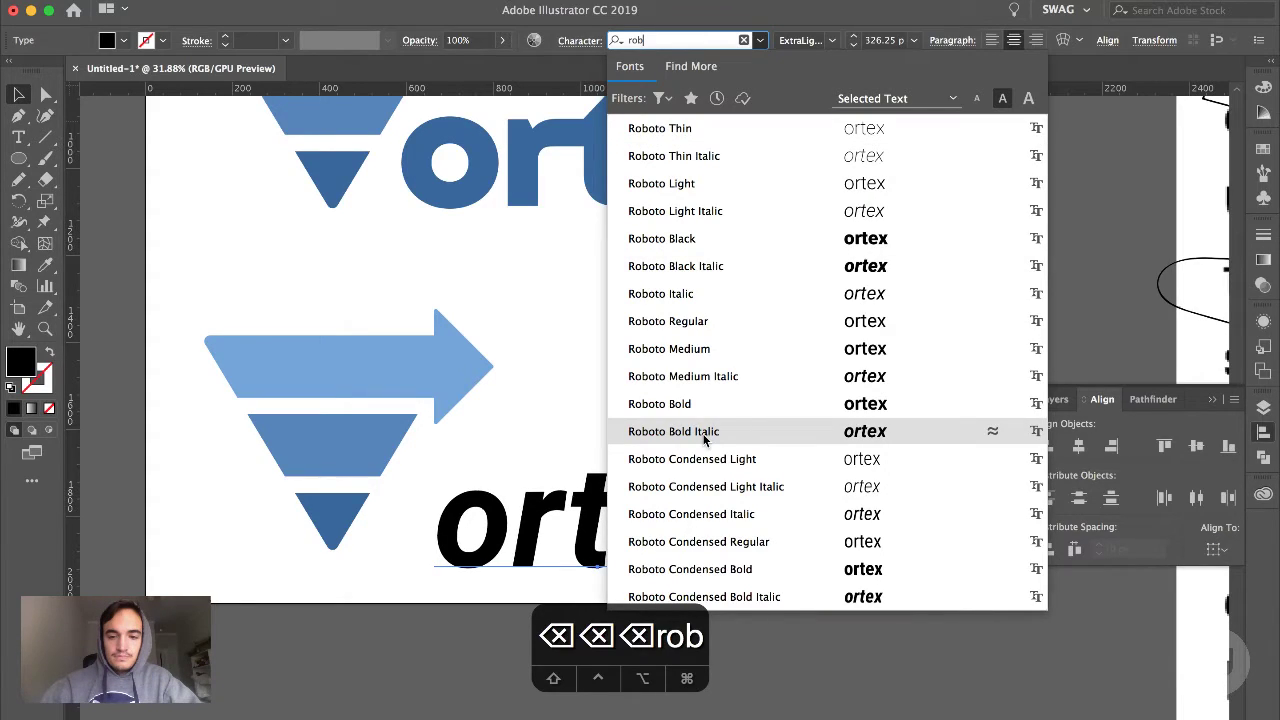
pyautogui.click(741, 262)
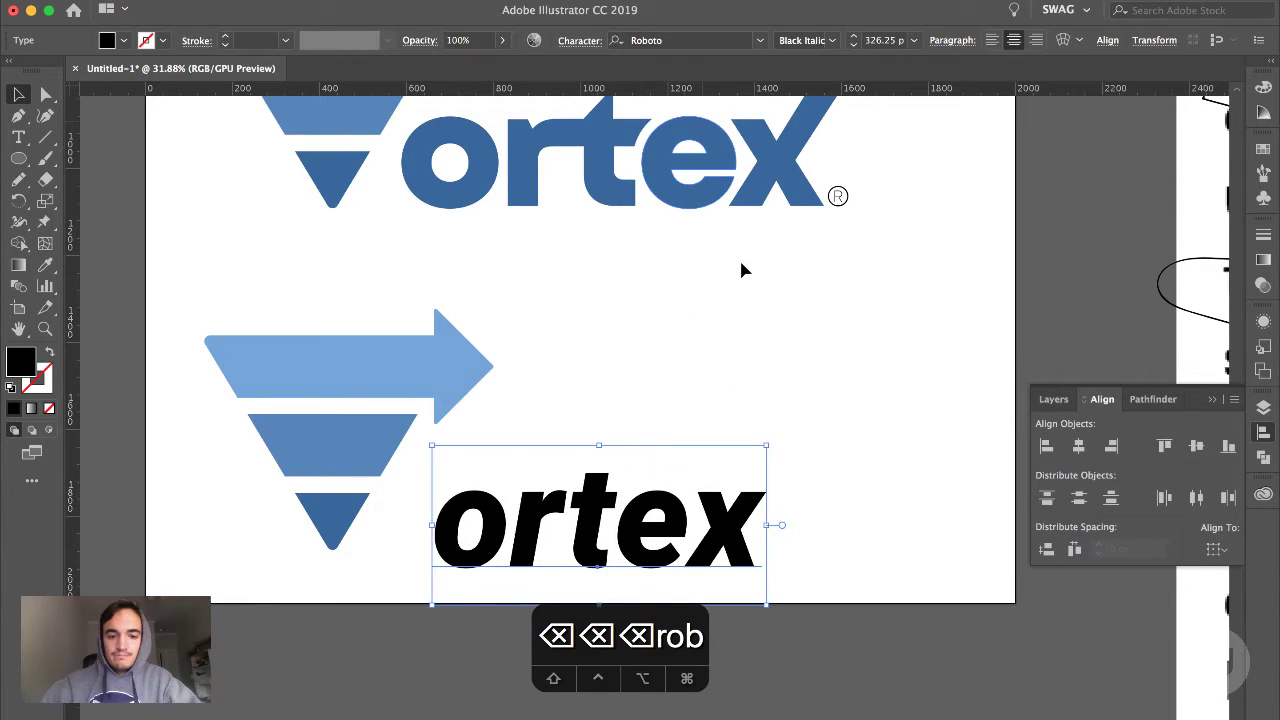
# Move the "ortex" text closer to the lower V symbol and colour it with the symbol's darkest blue
pyautogui.click(740, 269)
pyautogui.moveTo(607, 525); pyautogui.dragTo(562, 510)
pyautogui.scroll(-5, 613, 367)
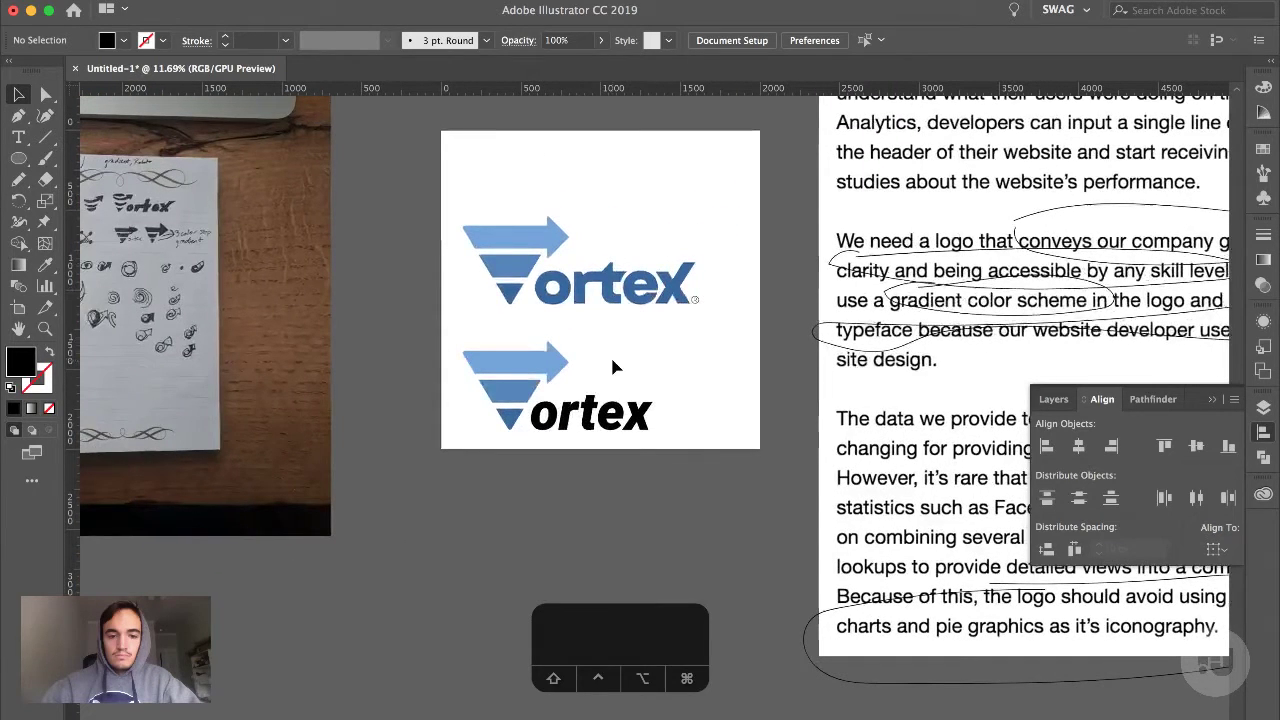
pyautogui.press('i')
pyautogui.click(516, 409)
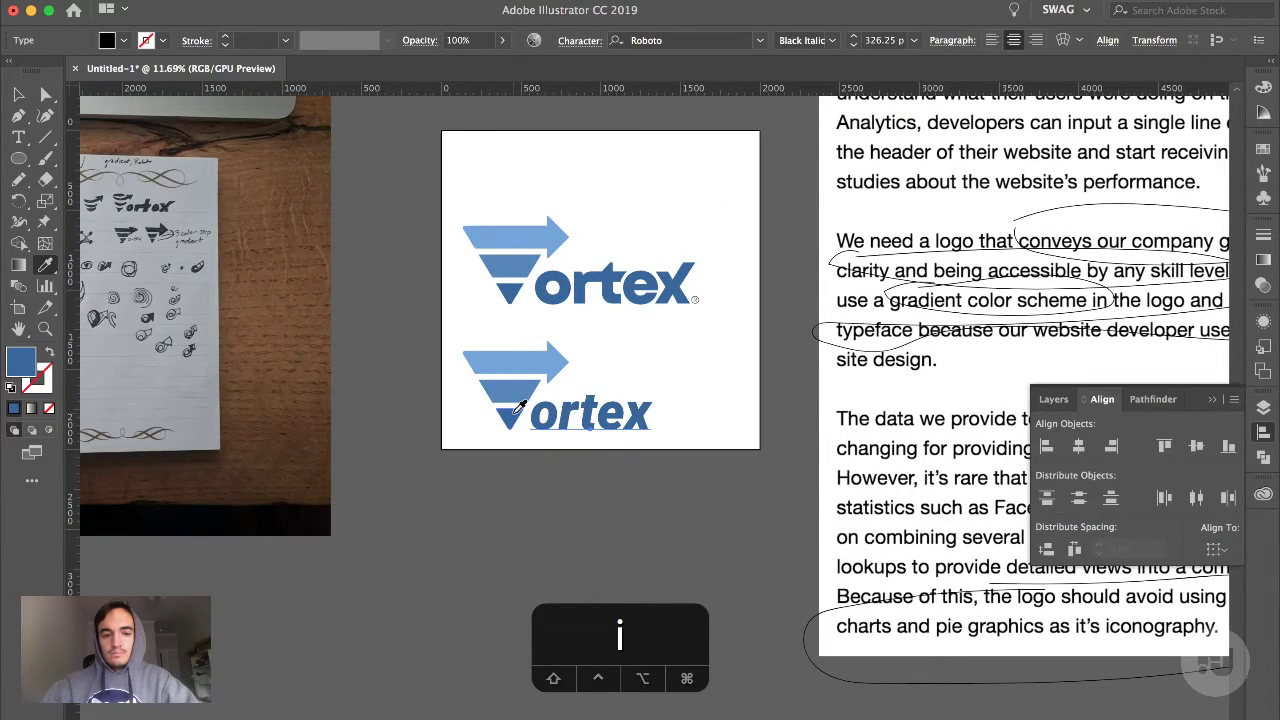
pyautogui.press('v')
pyautogui.click(703, 387)
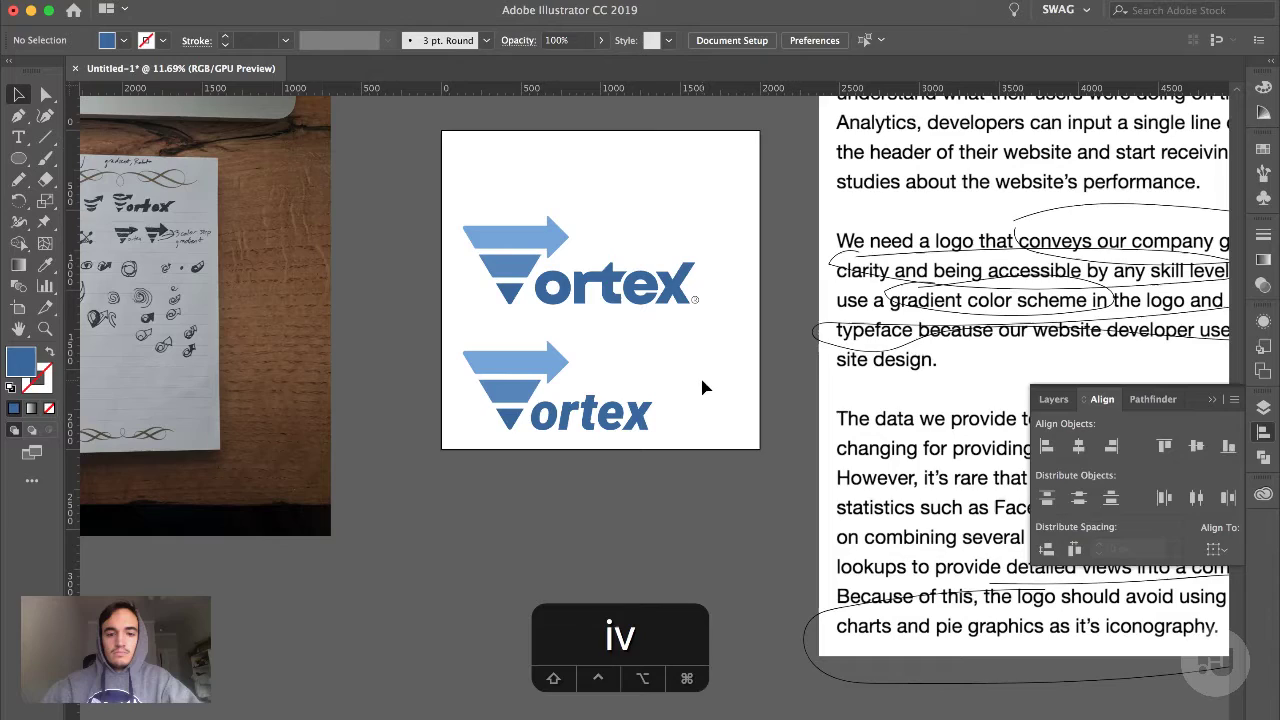
# Set the lower "ortex" text in the upright Roboto Black style
pyautogui.click(590, 412)
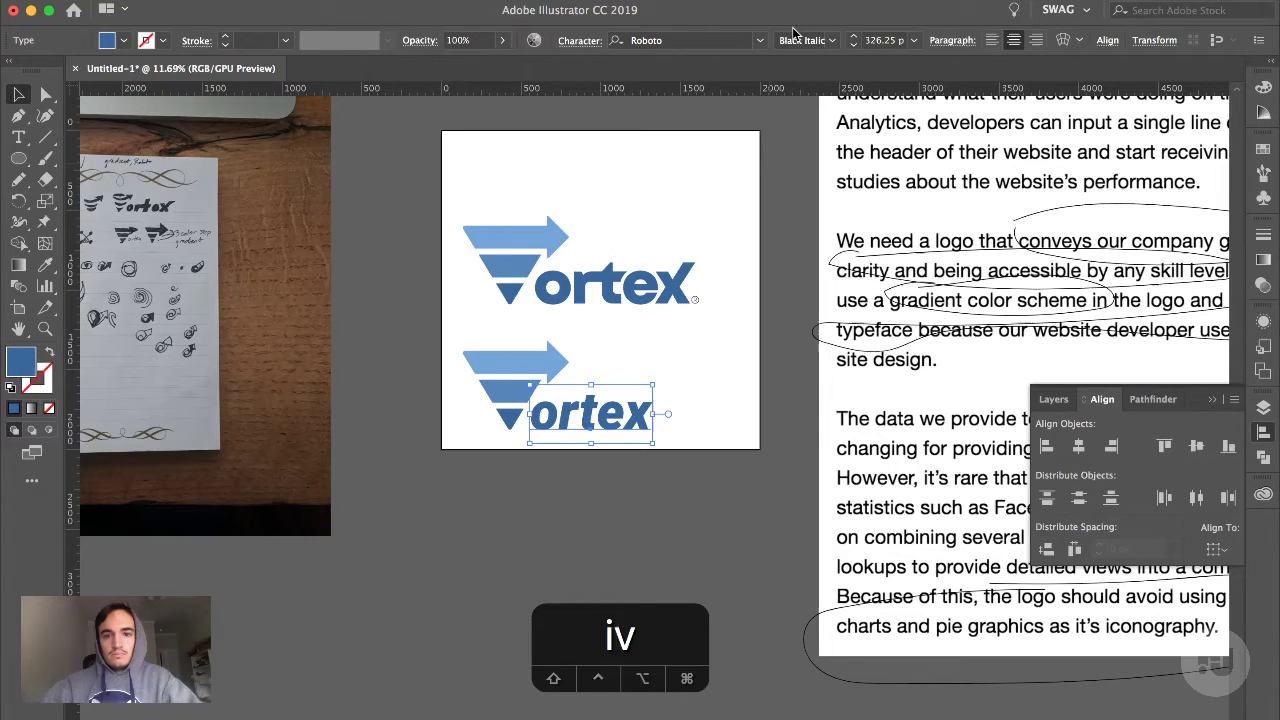
pyautogui.click(737, 424)
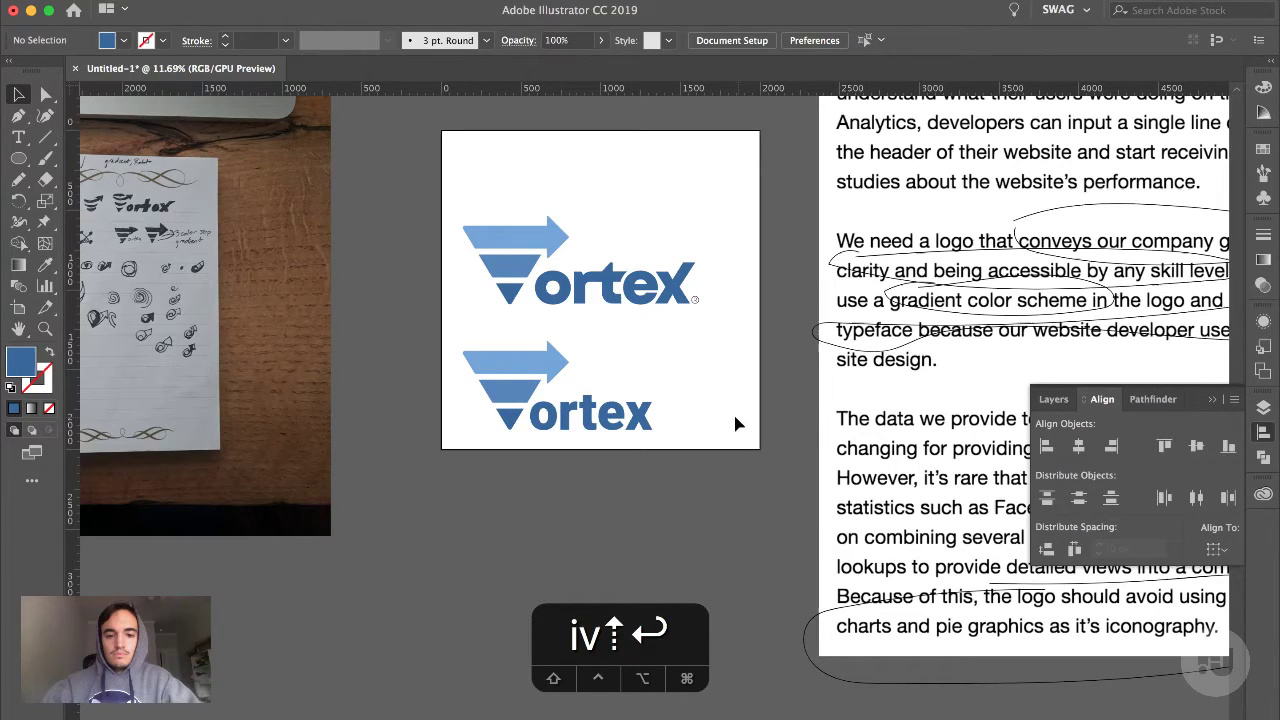
pyautogui.scroll(3, 695, 491)
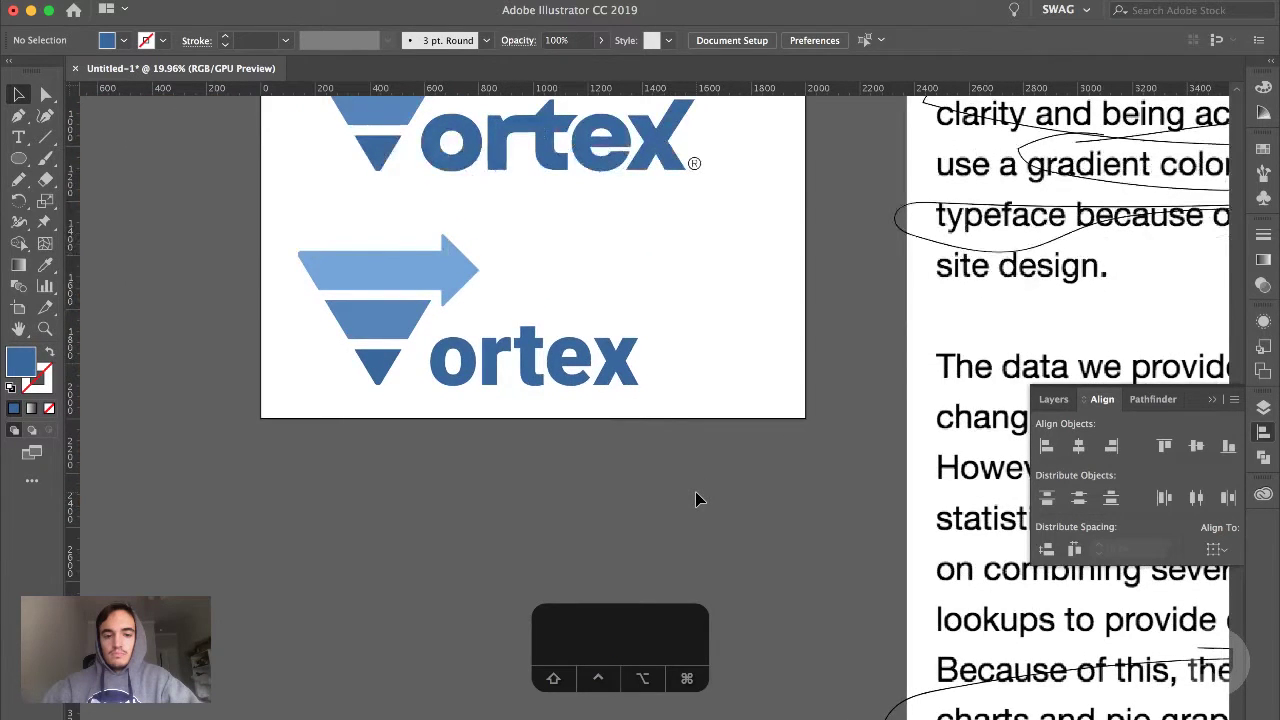
# Convert the lower "ortex" text to outlines so its letters can be edited as shapes
pyautogui.moveTo(695, 491); pyautogui.dragTo(632, 417)
pyautogui.scroll(-3, 632, 417)
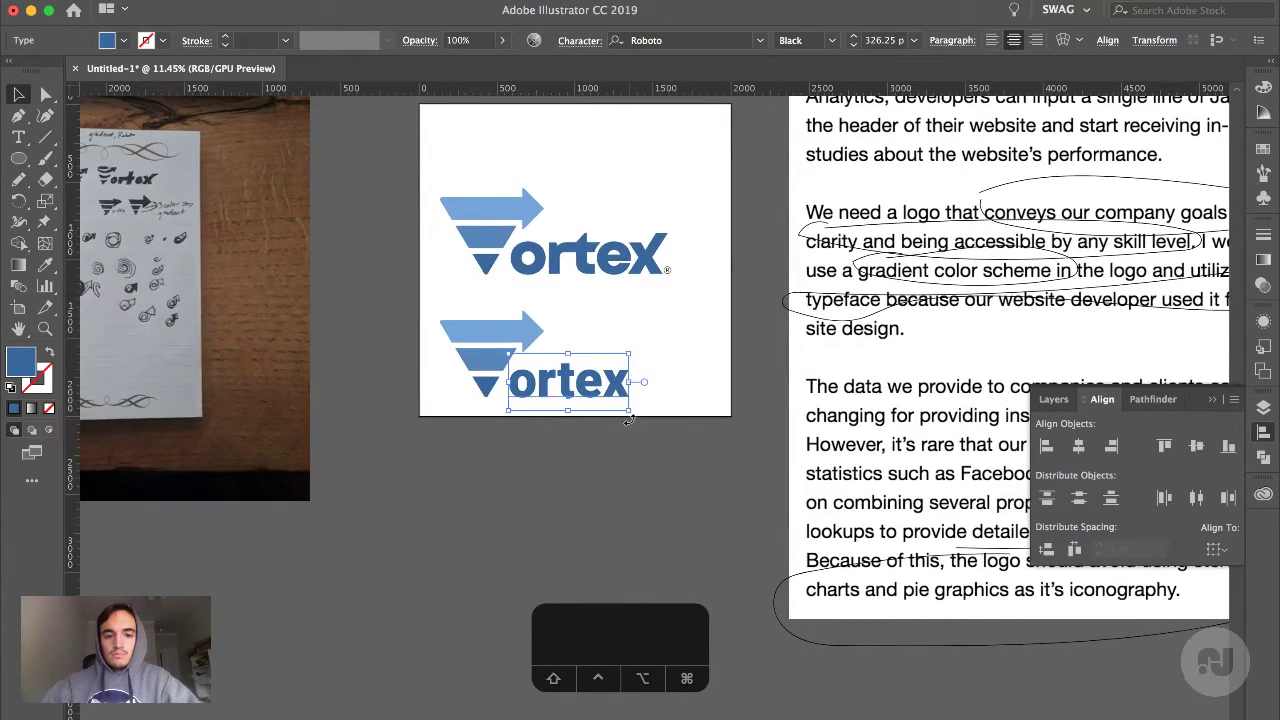
pyautogui.click(630, 451)
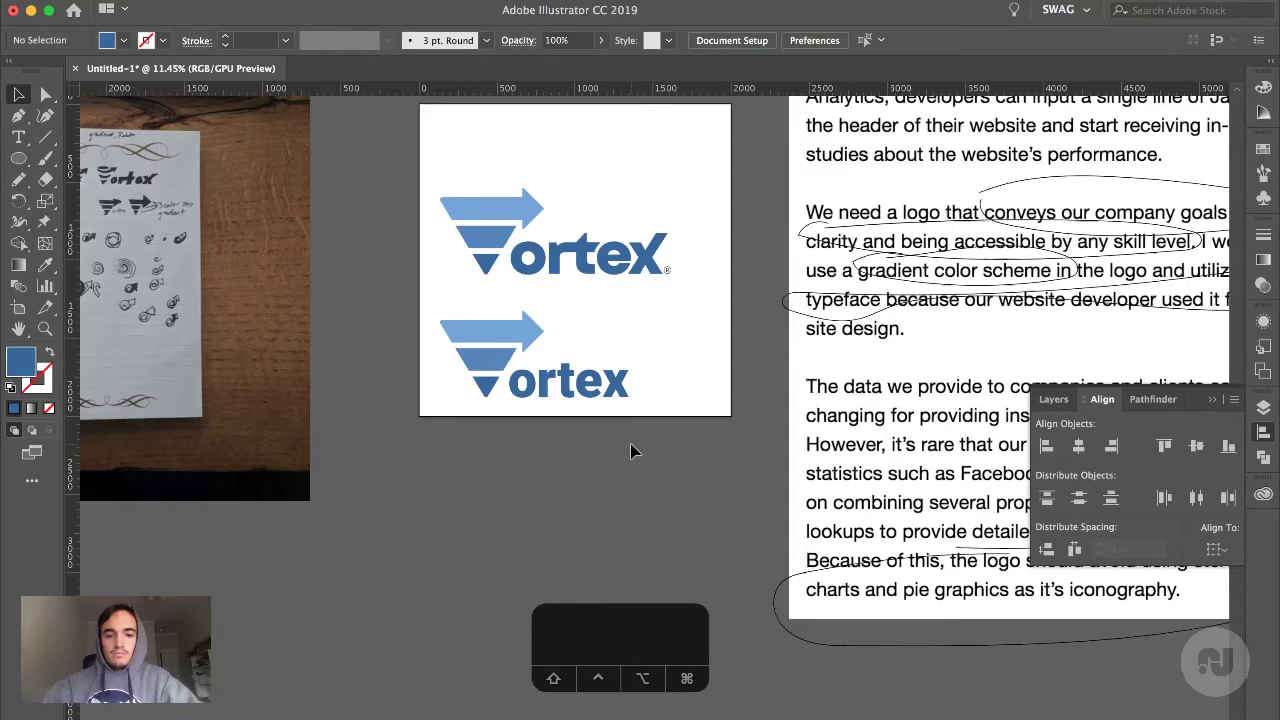
# Extend the upper-right arm of the lower logo's x diagonally up to about the height of the t
pyautogui.scroll(10, 618, 364)
pyautogui.press('a')
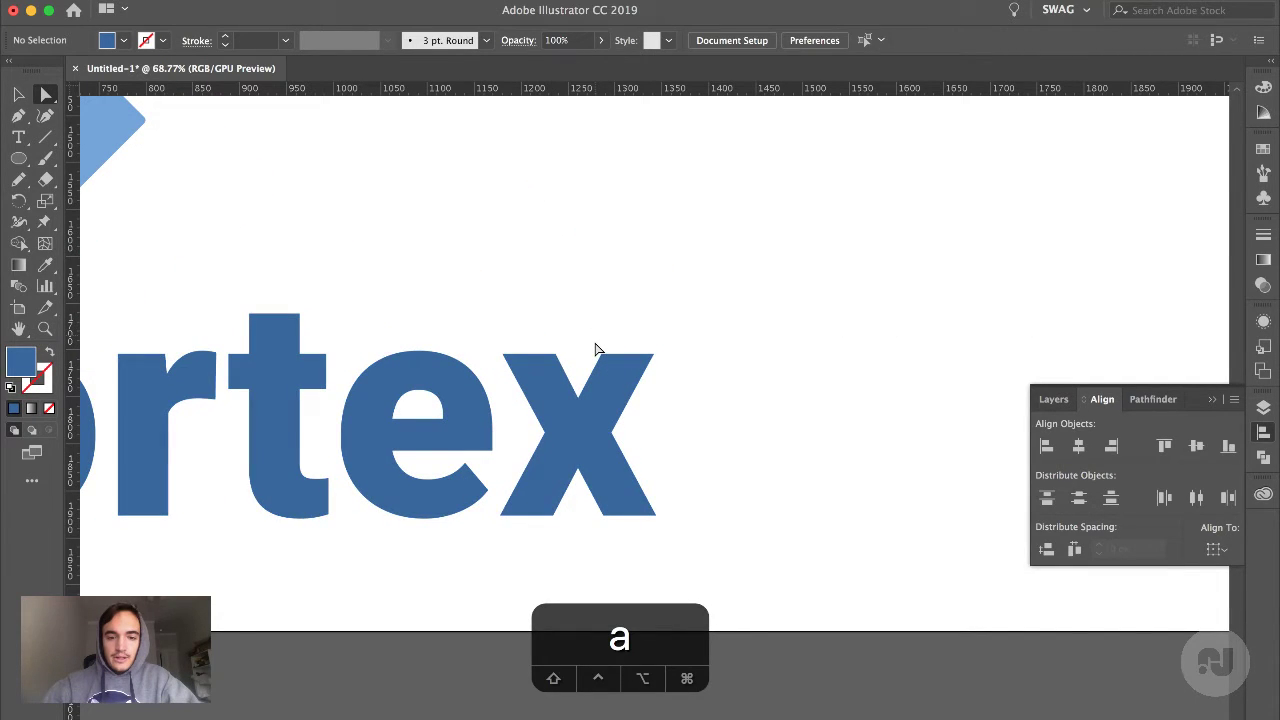
pyautogui.click(655, 355)
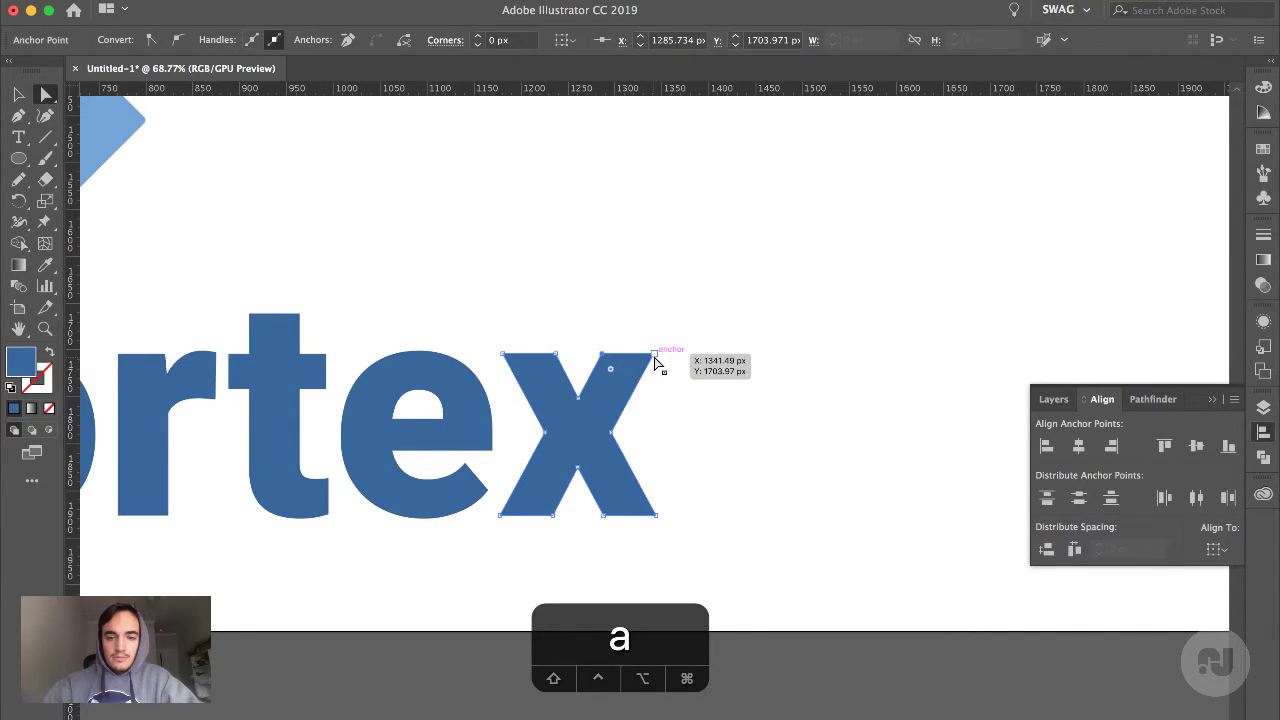
pyautogui.keyDown('shift'); pyautogui.click(655, 356); pyautogui.keyUp('shift')
pyautogui.moveTo(655, 356); pyautogui.dragTo(675, 324)
pyautogui.click(714, 380)
pyautogui.scroll(-3, 714, 380)
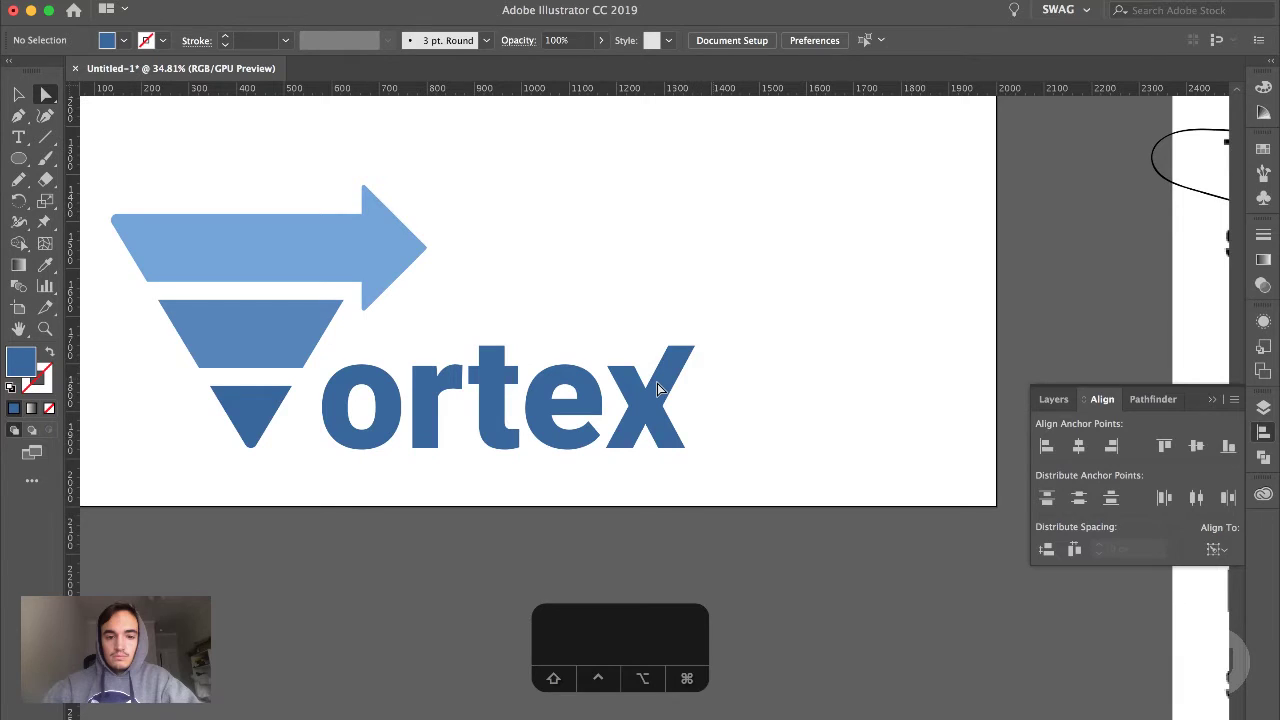
pyautogui.scroll(4, 466, 370)
pyautogui.press('a')
pyautogui.press('a')
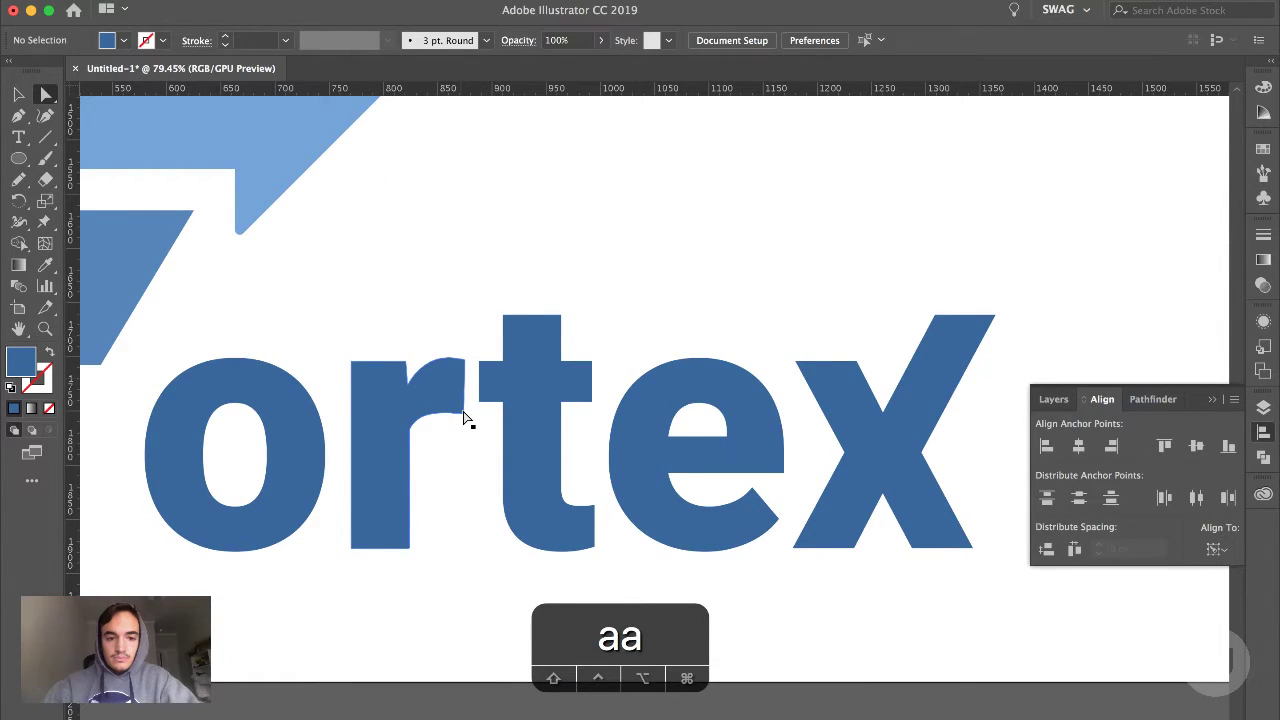
pyautogui.click(464, 414)
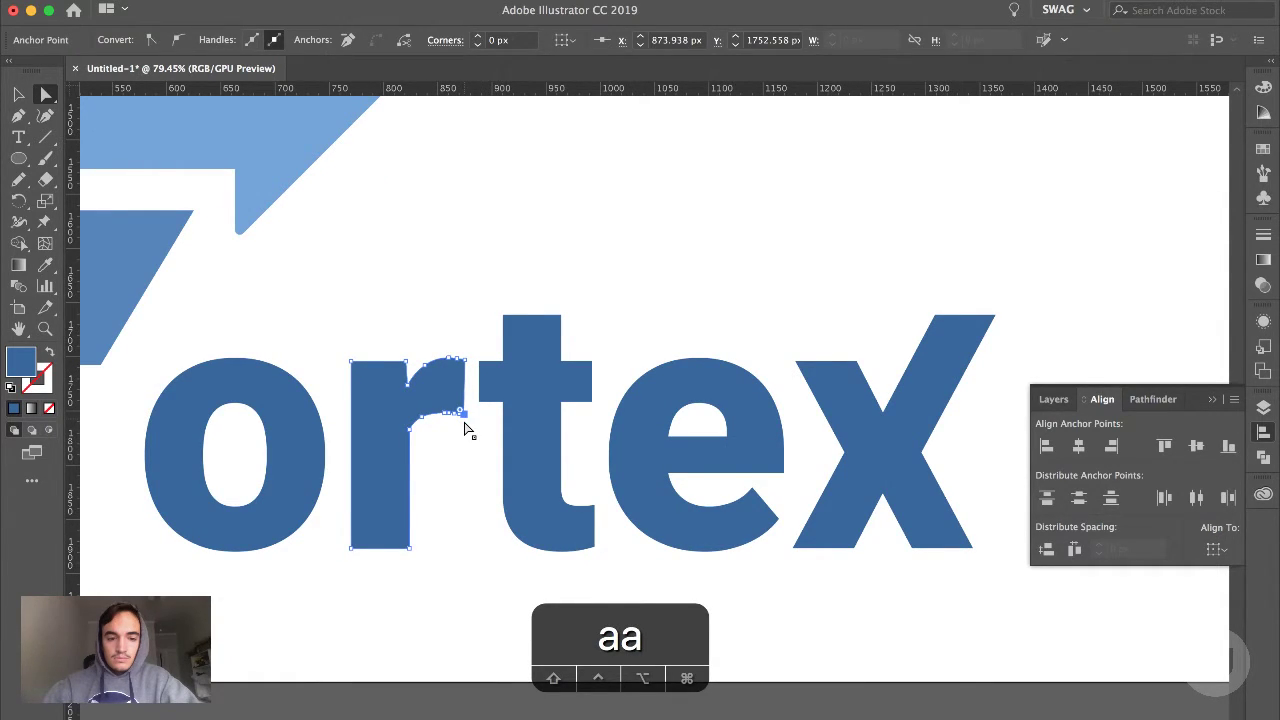
pyautogui.scroll(-4, 464, 429)
pyautogui.scroll(-2, 462, 440)
pyautogui.click(462, 488)
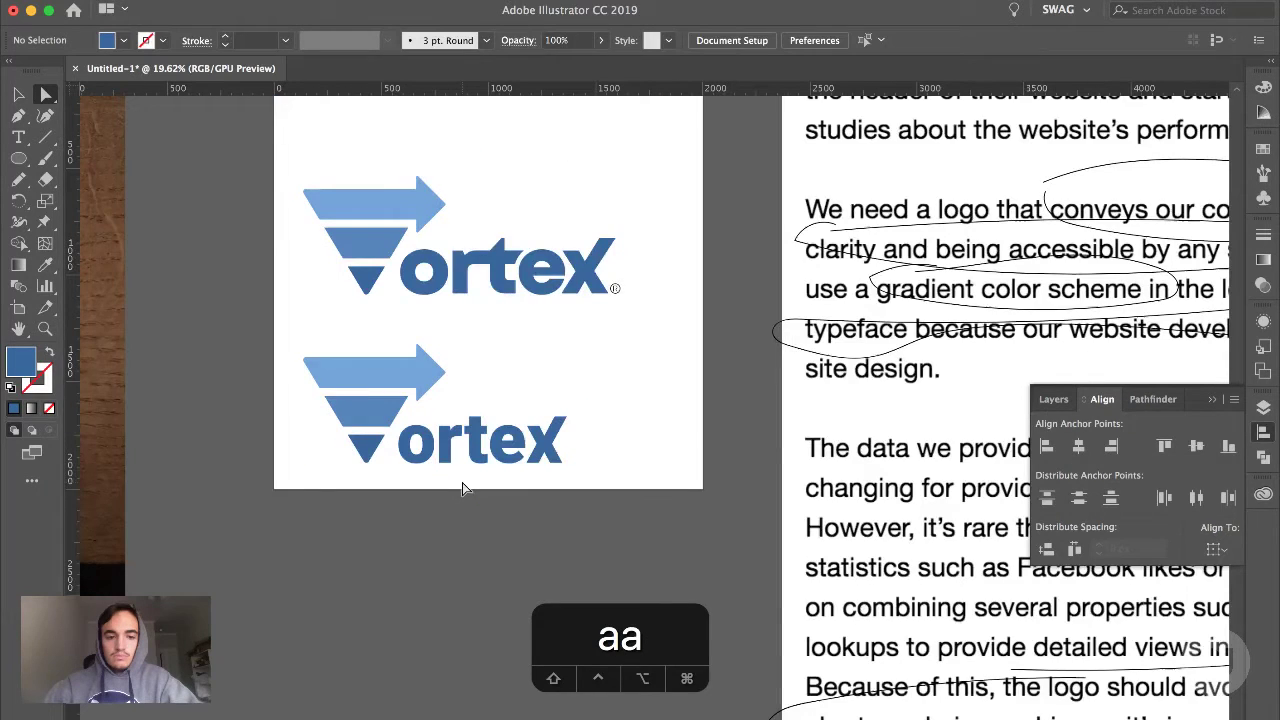
# Move the alternative logo straight down, off the artboard and below it
pyautogui.scroll(-3, 462, 488)
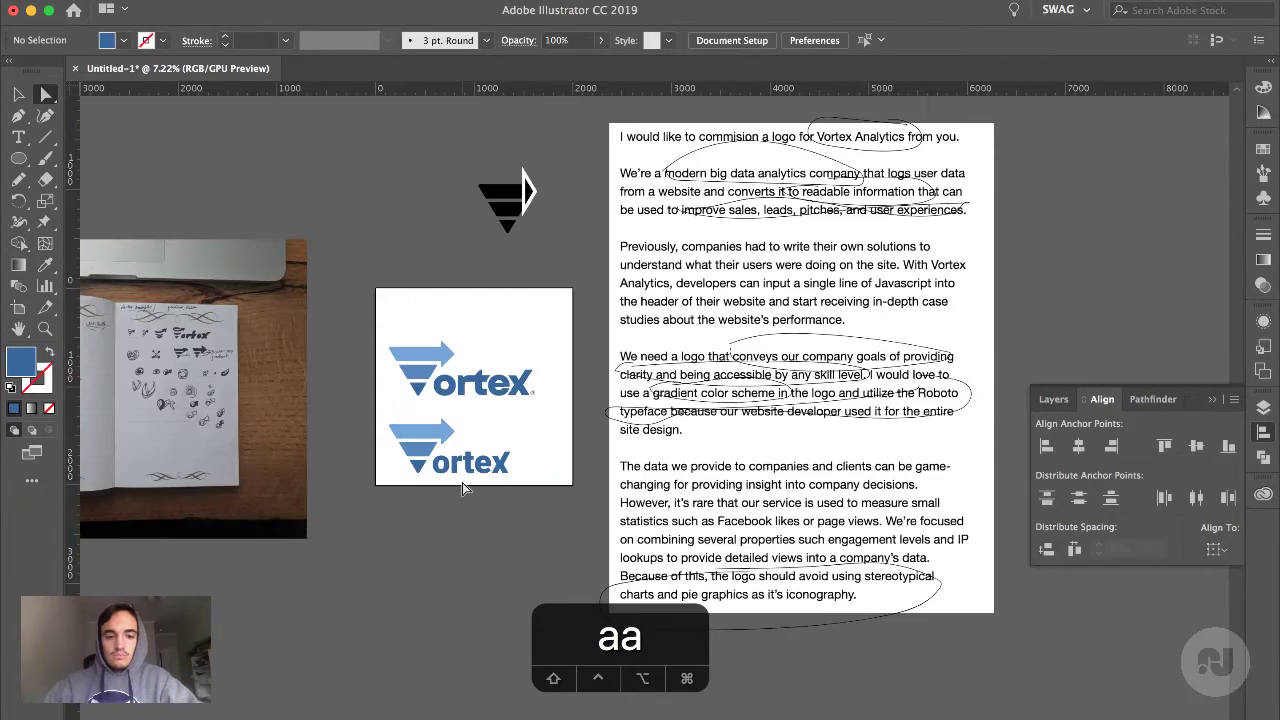
pyautogui.press('v')
pyautogui.moveTo(463, 488); pyautogui.dragTo(645, 470)
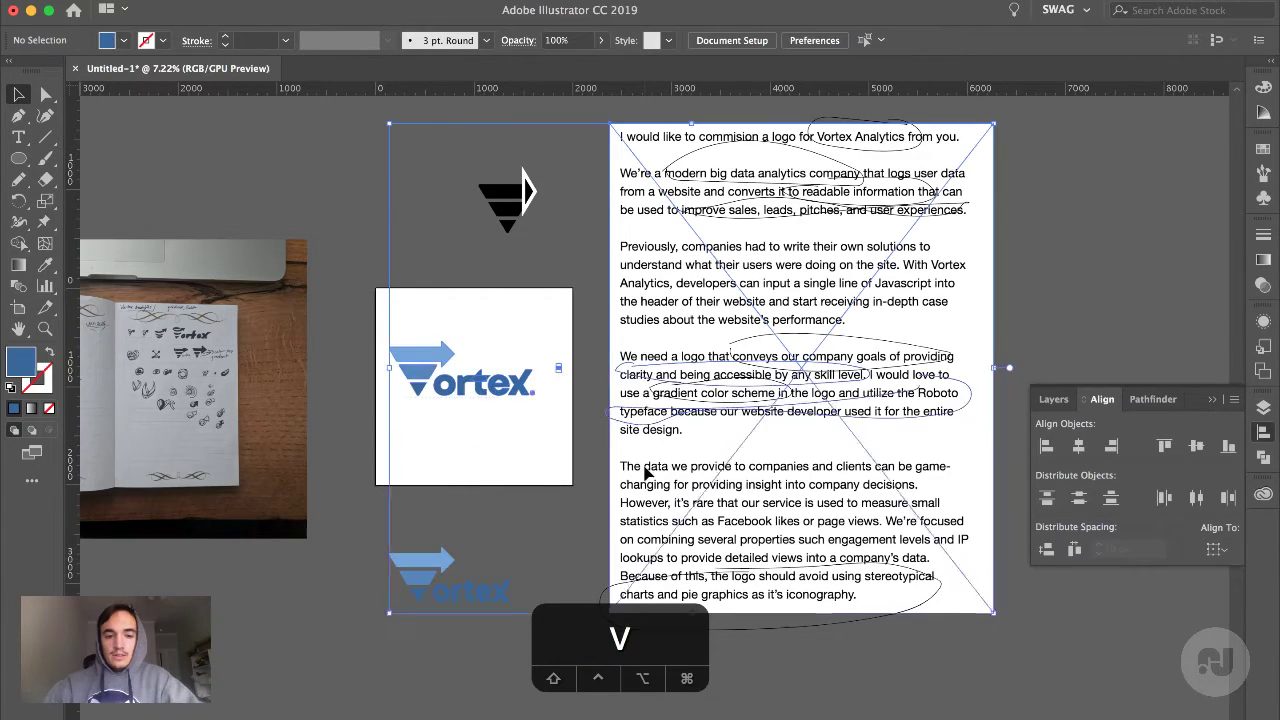
pyautogui.click(545, 304)
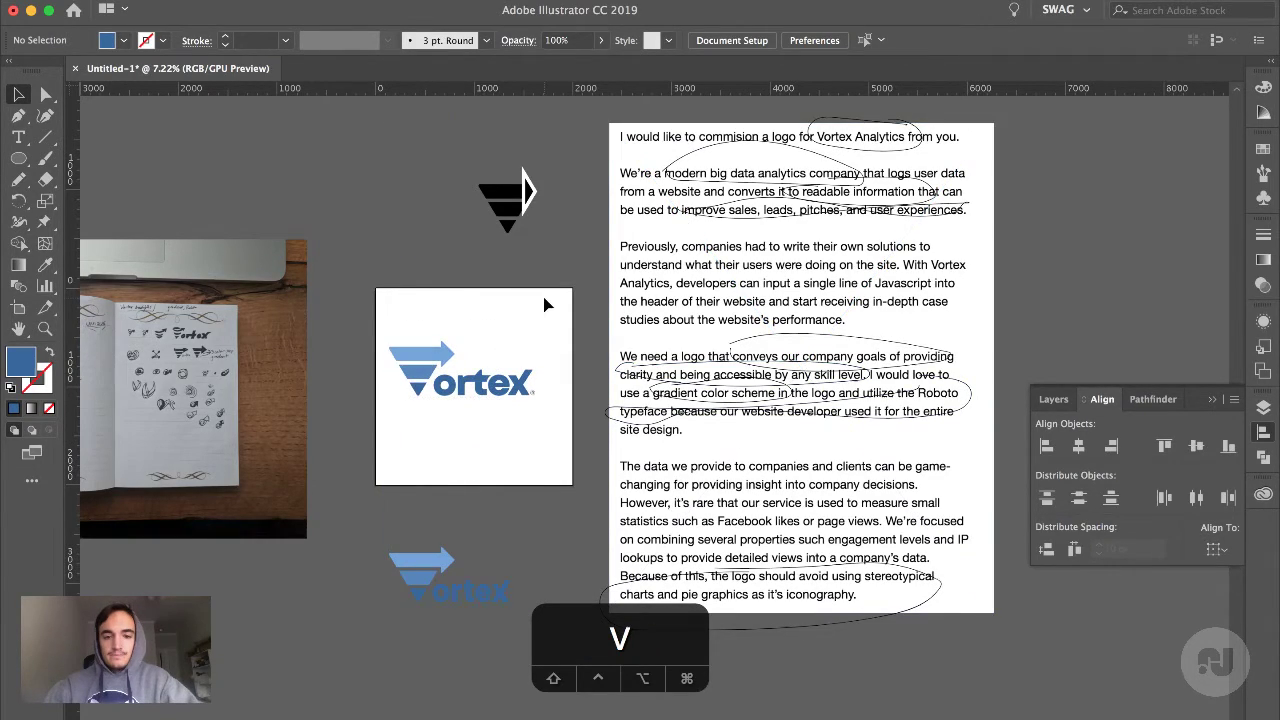
# Delete the stray anchor point to the right of the main logo
pyautogui.moveTo(545, 304); pyautogui.dragTo(578, 437)
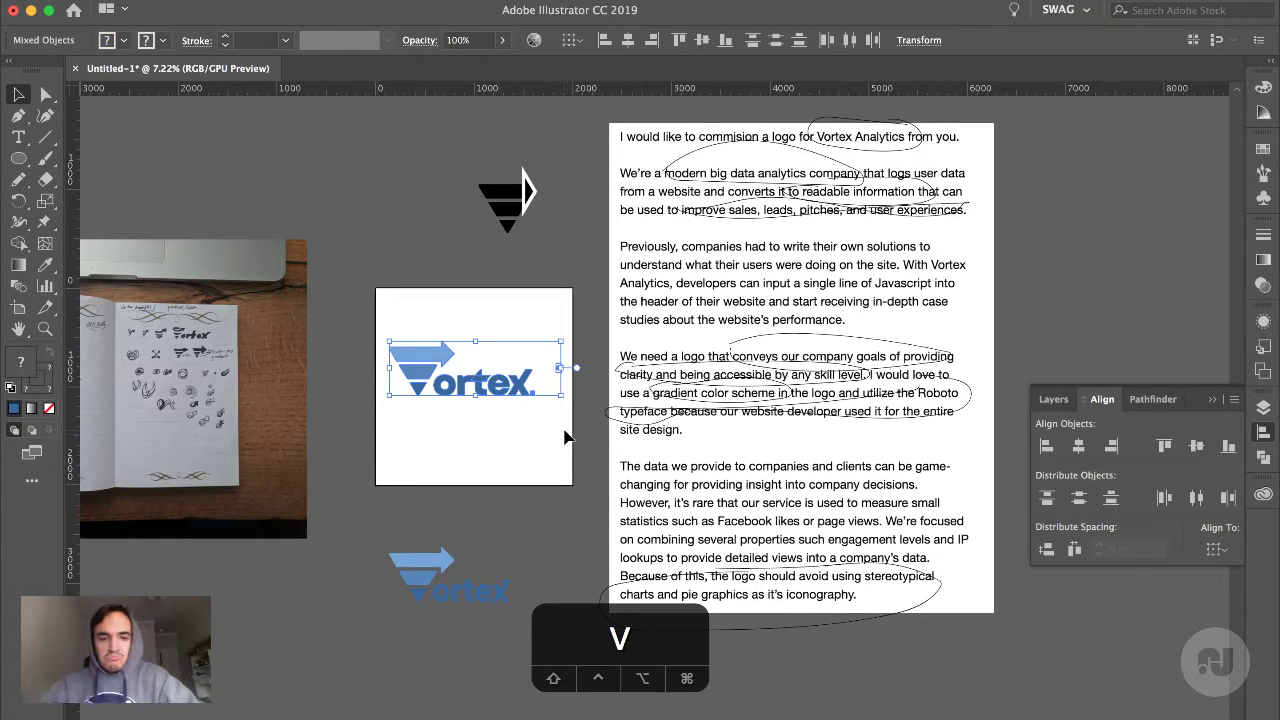
pyautogui.click(563, 370)
pyautogui.press('BackSpace')
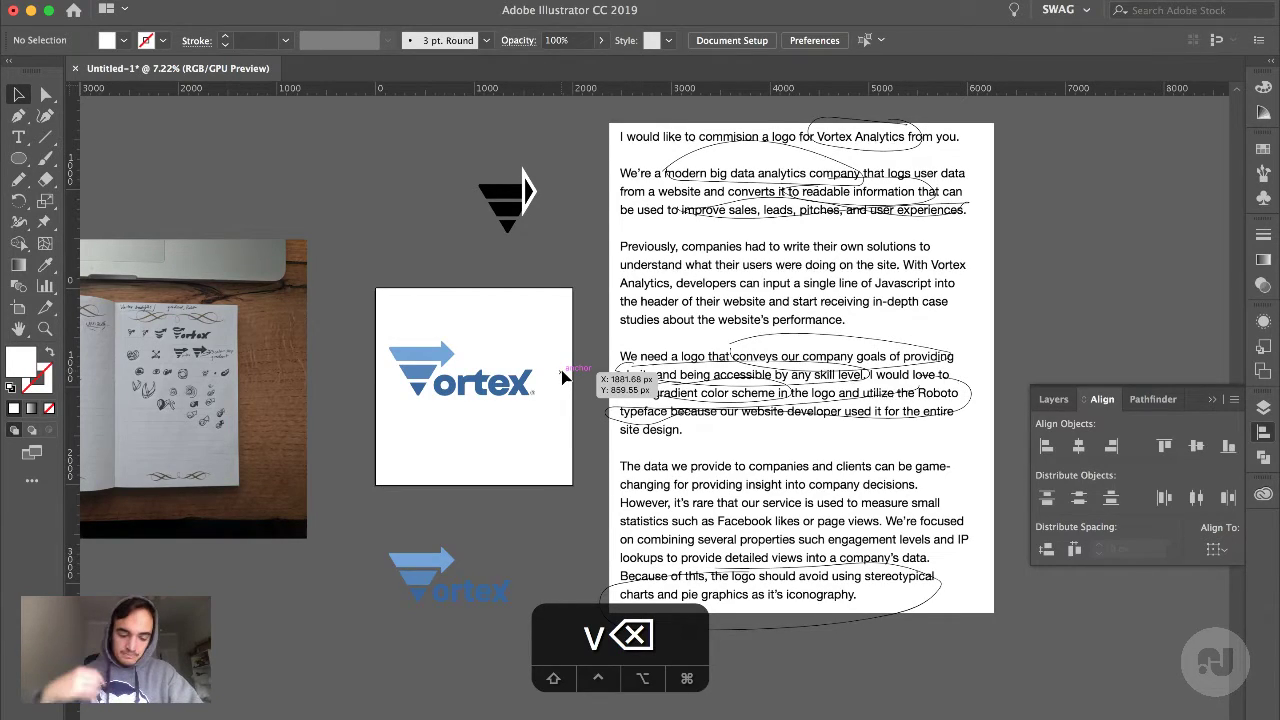
# Switch to Google Chrome and view the YouTube Live Dashboard
pyautogui.click(250, 476)
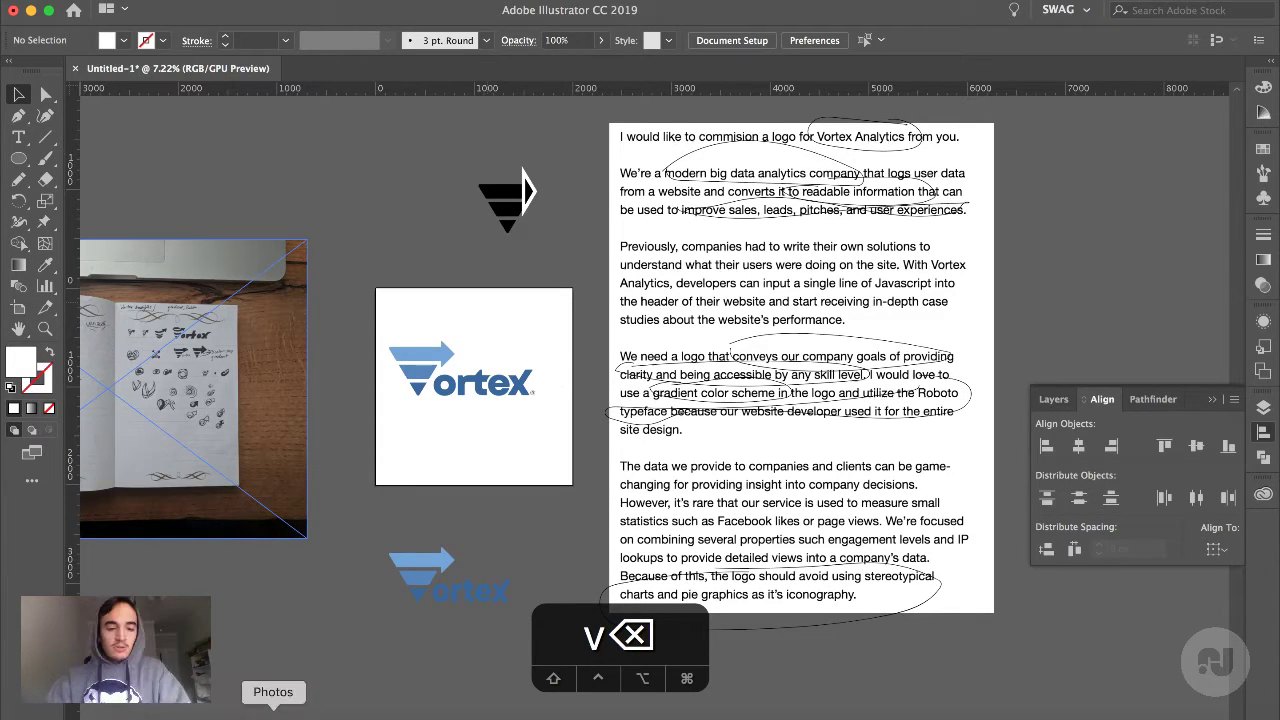
pyautogui.click(340, 712)
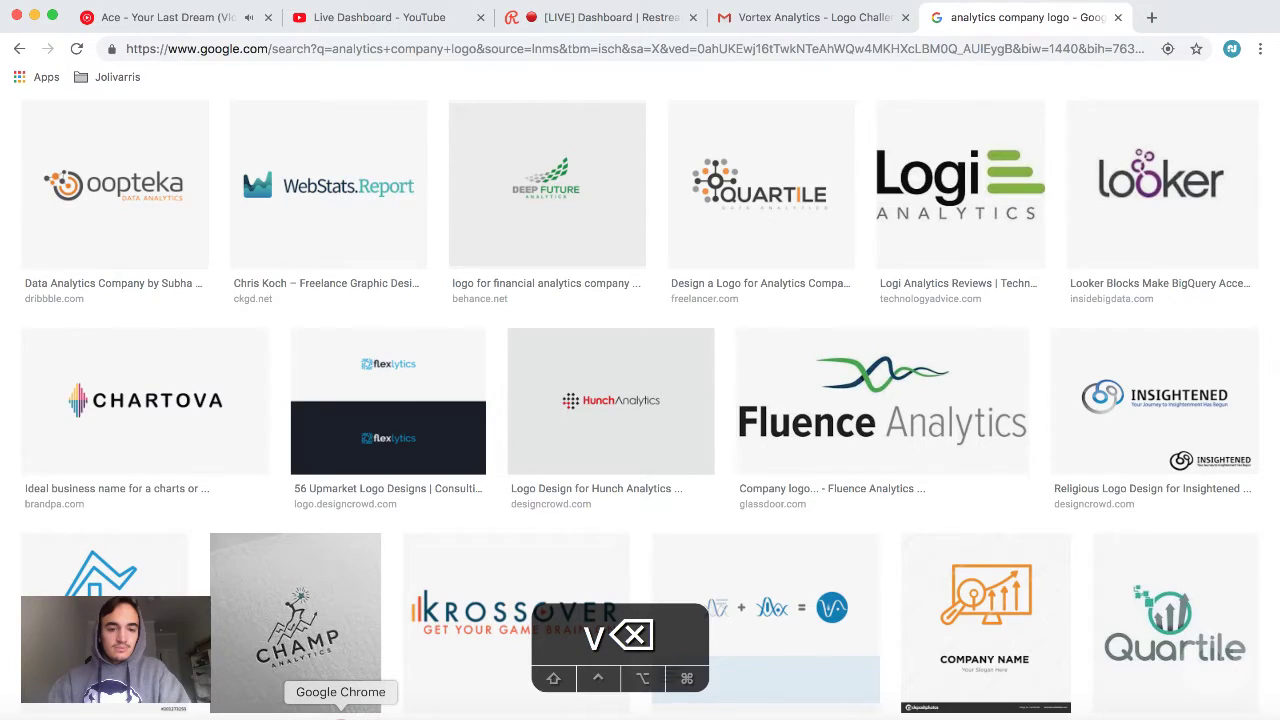
pyautogui.click(344, 17)
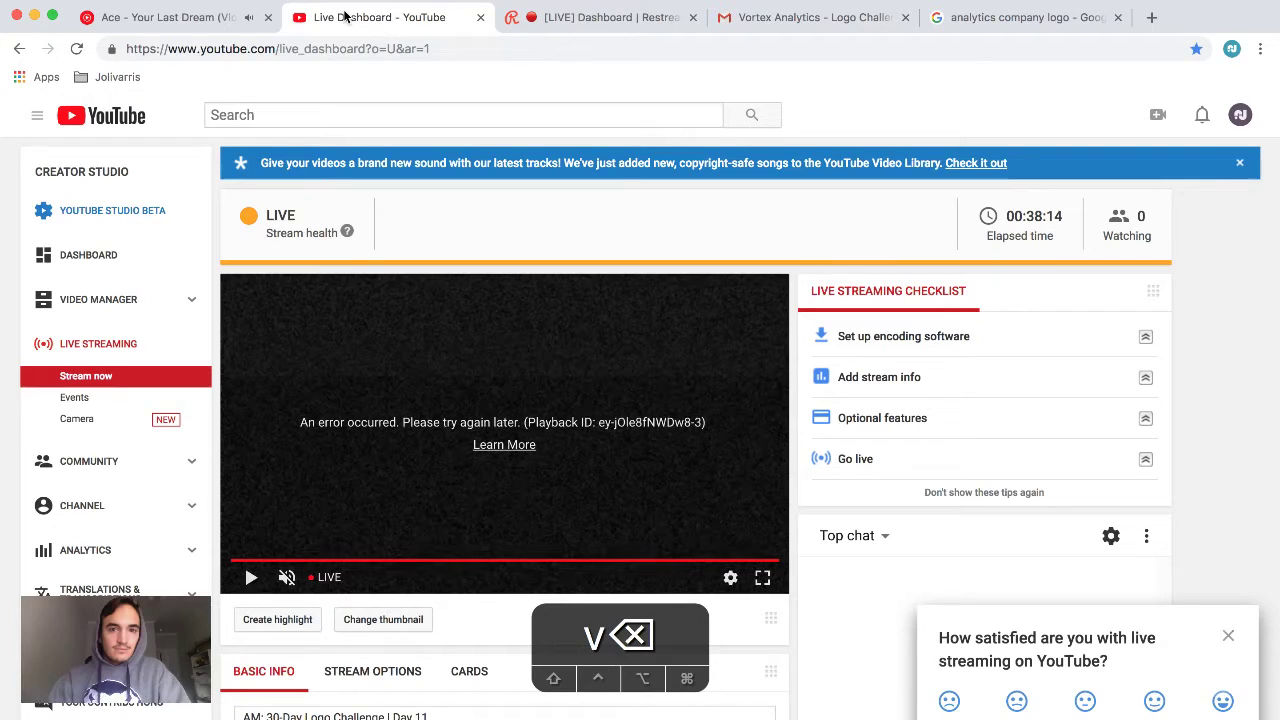
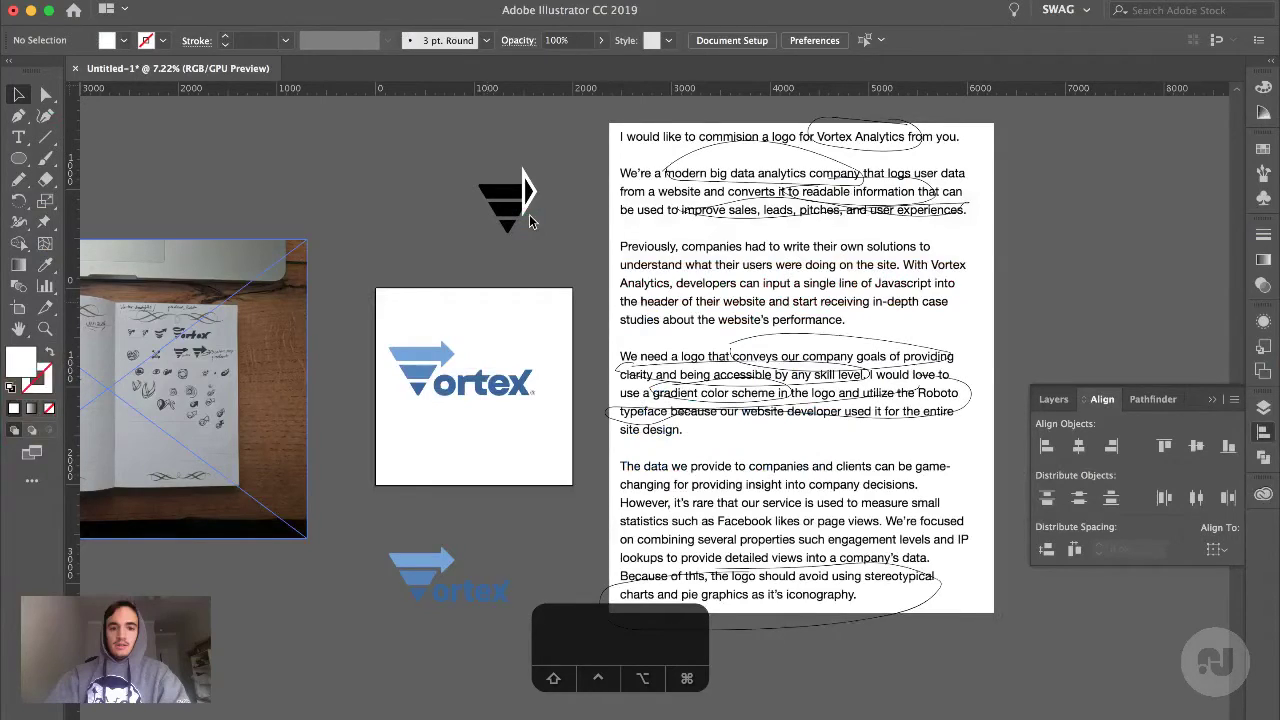
# Delete the client brief with its hand-drawn annotations and the black V symbol draft above the artboard
pyautogui.doubleClick(800, 370)
pyautogui.doubleClick(930, 626)
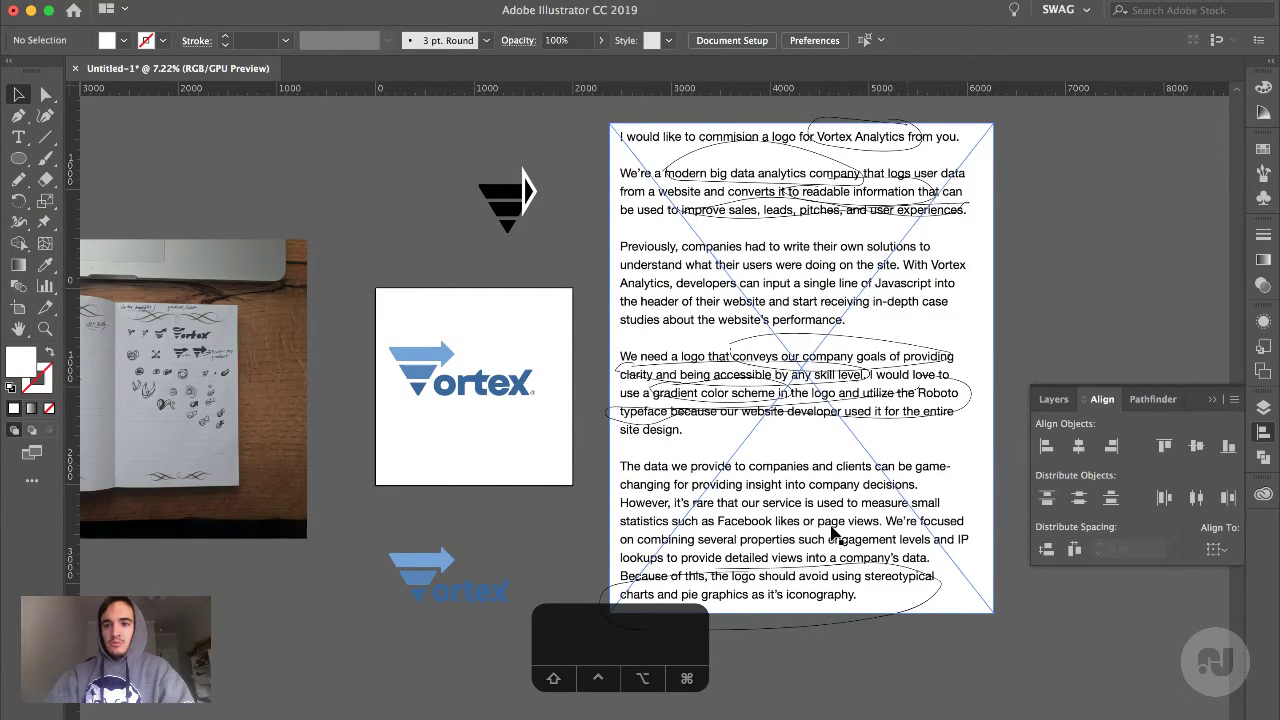
pyautogui.moveTo(835, 535); pyautogui.dragTo(946, 535)
pyautogui.click(640, 100)
pyautogui.moveTo(640, 100); pyautogui.dragTo(1029, 634)
pyautogui.press('BackSpace')
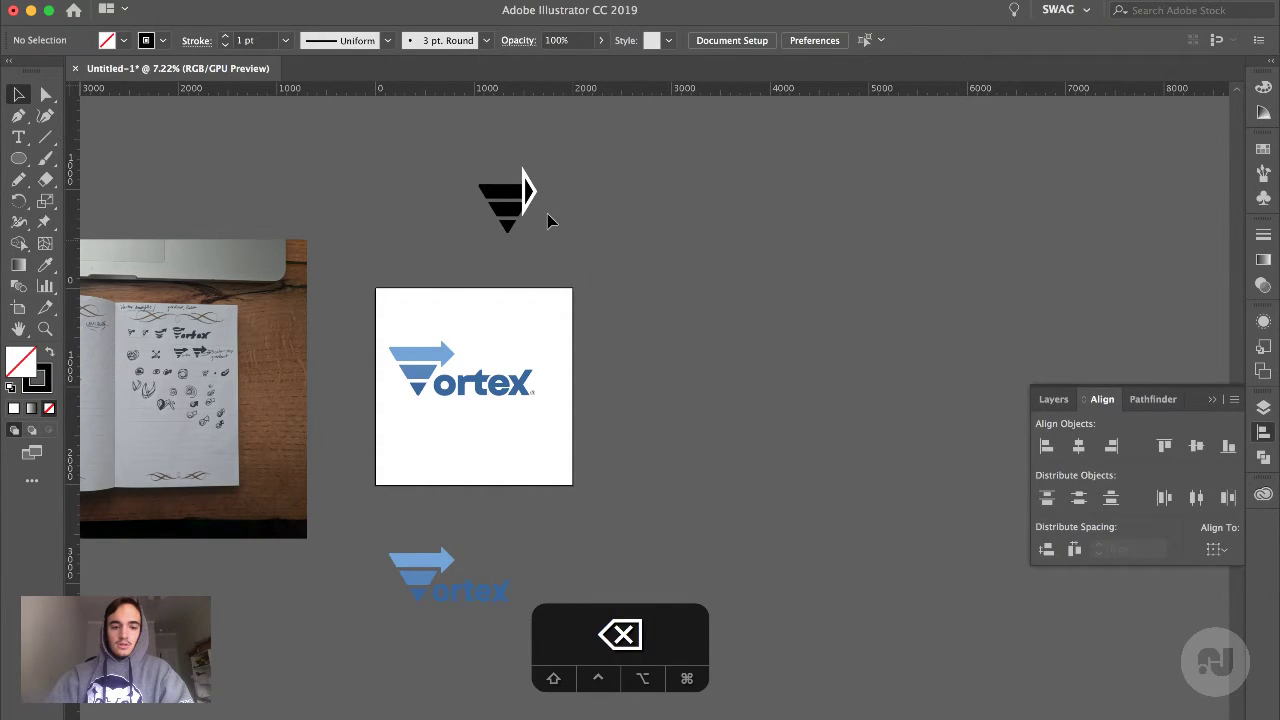
pyautogui.moveTo(548, 220); pyautogui.dragTo(470, 160)
pyautogui.press('BackSpace')
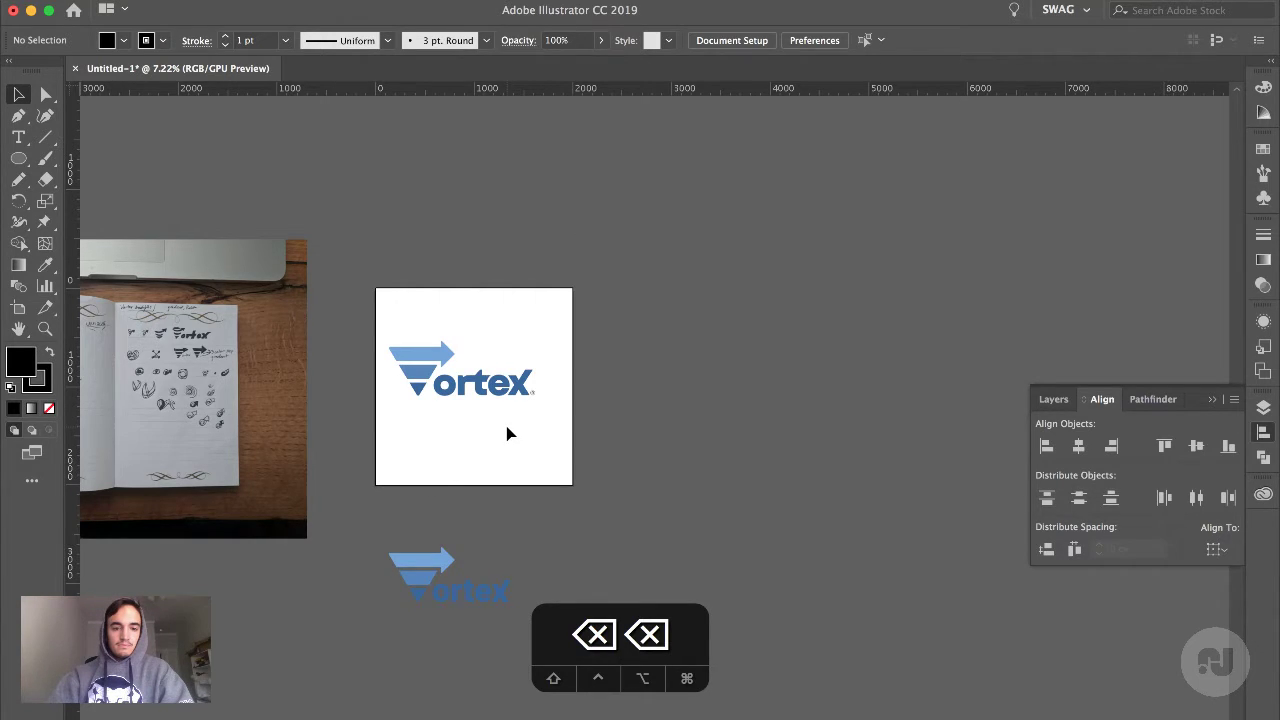
# Try moving the main logo's "ortex" lettering left so that the o overlaps the V symbol
pyautogui.scroll(5, 507, 433)
pyautogui.moveTo(380, 302); pyautogui.dragTo(310, 302)
pyautogui.press('super+shift+a')
pyautogui.scroll(2, 310, 302)
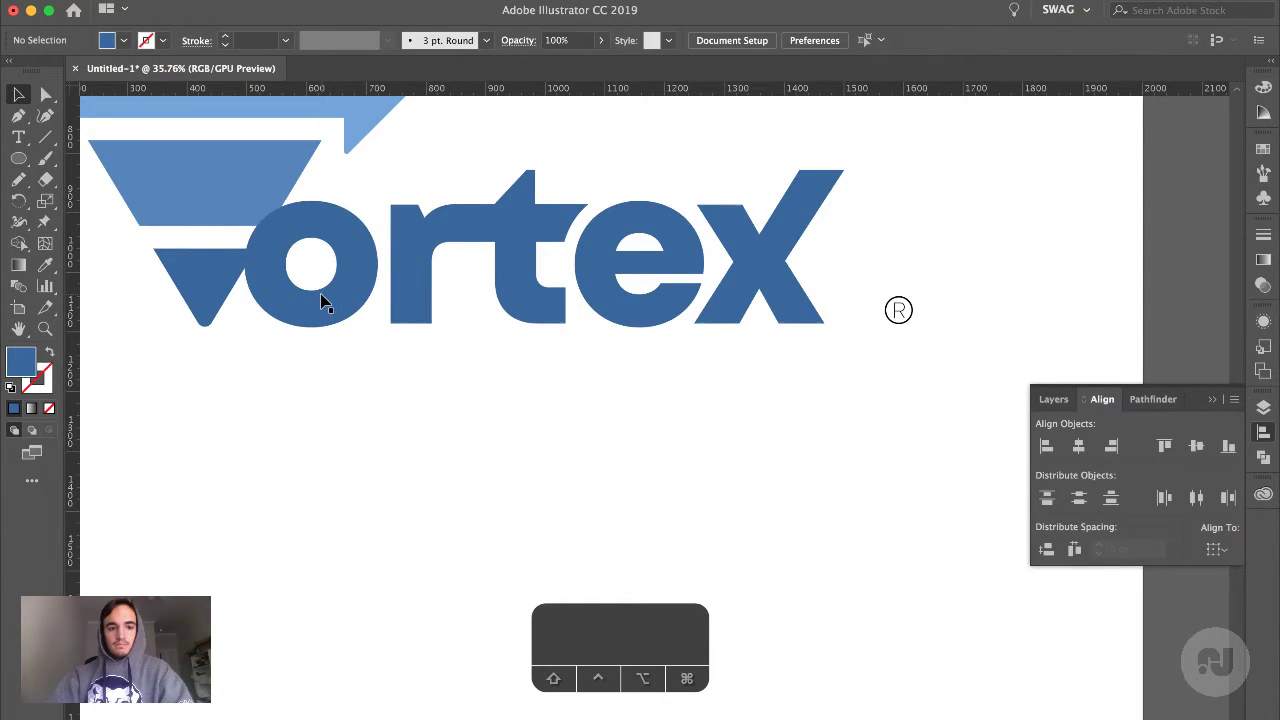
# Try a white 31 pt stroke aligned to the outside of the main logo's o to cut a gap into the V symbol
pyautogui.doubleClick(321, 302)
pyautogui.scroll(2, 321, 302)
pyautogui.press('x')
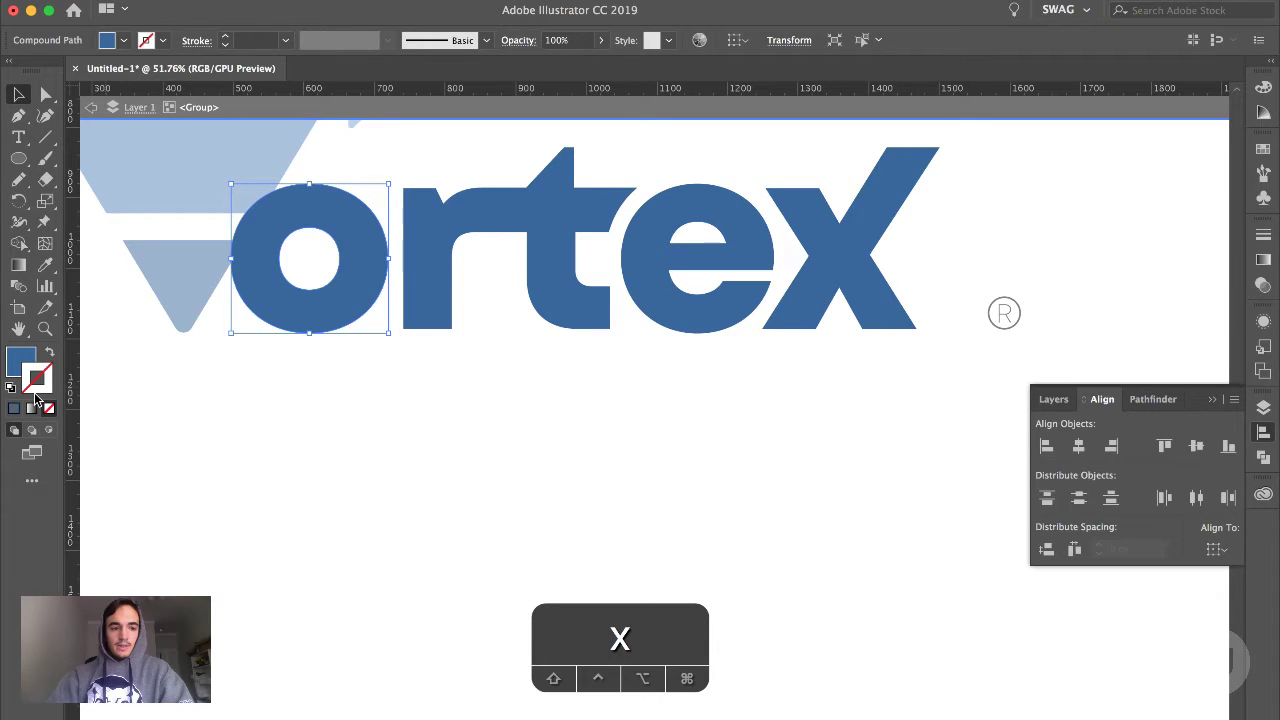
pyautogui.click(35, 398)
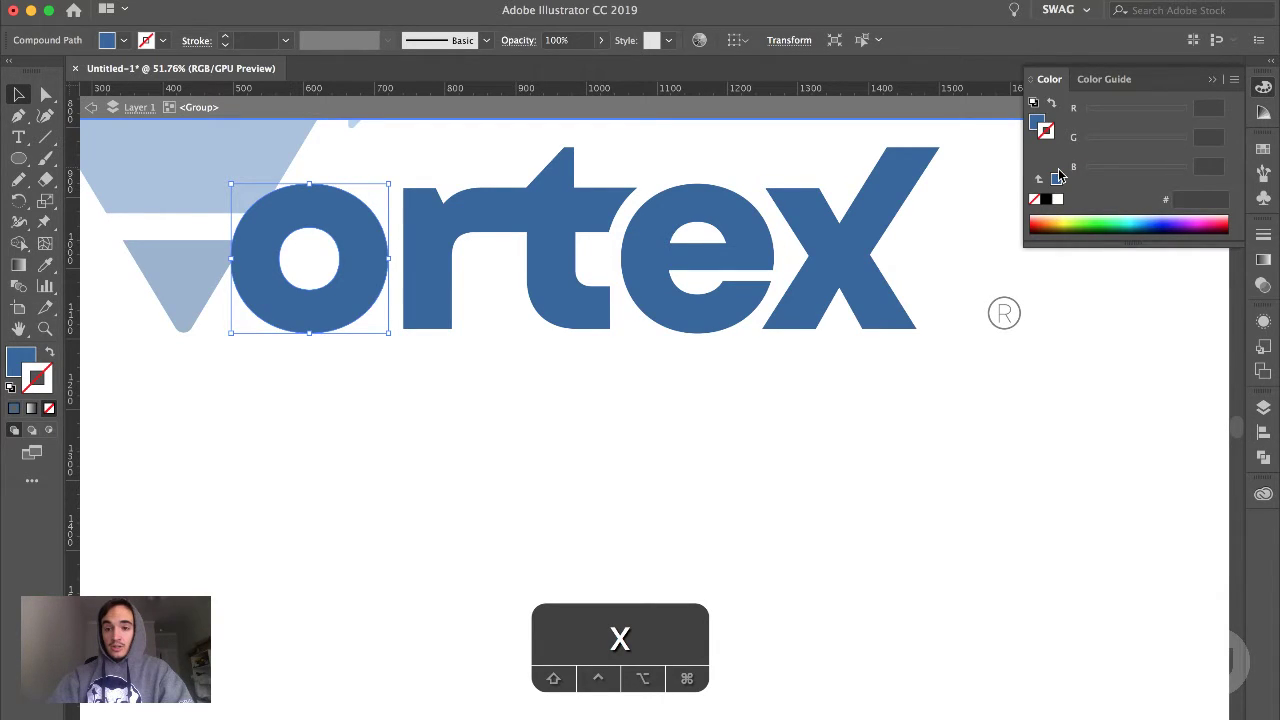
pyautogui.click(1058, 177)
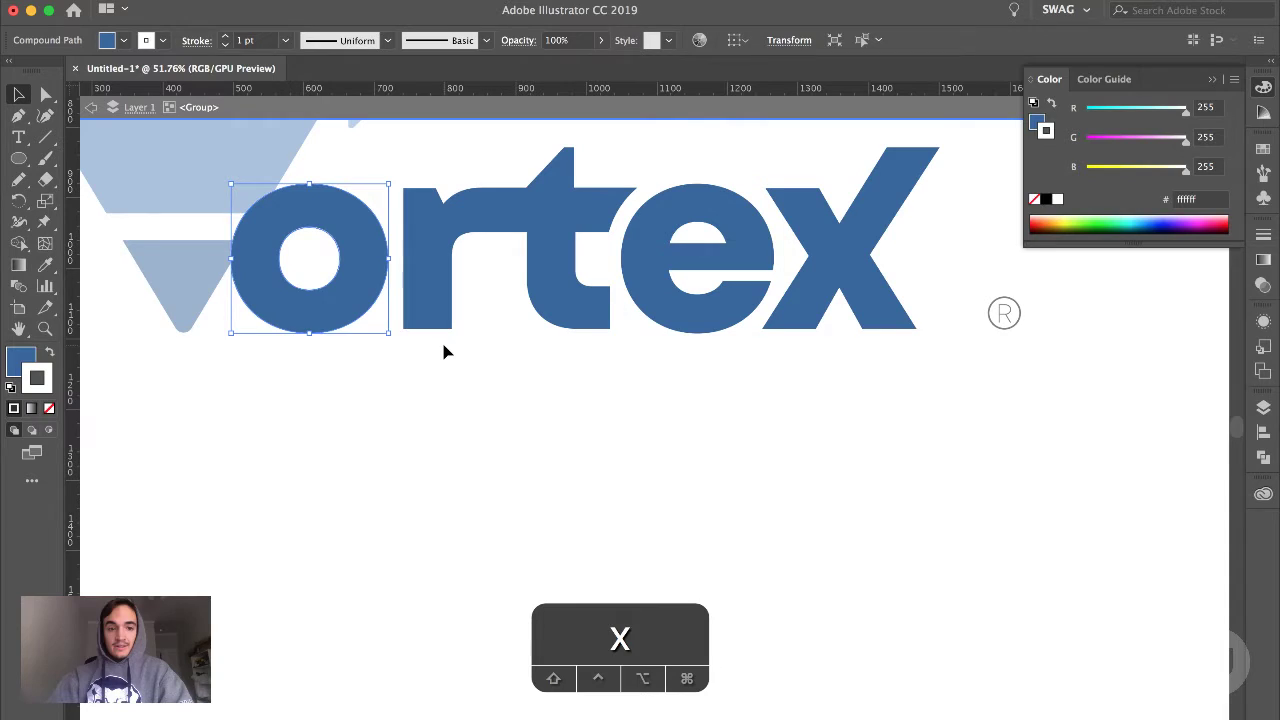
pyautogui.write('31')
pyautogui.press('Return')
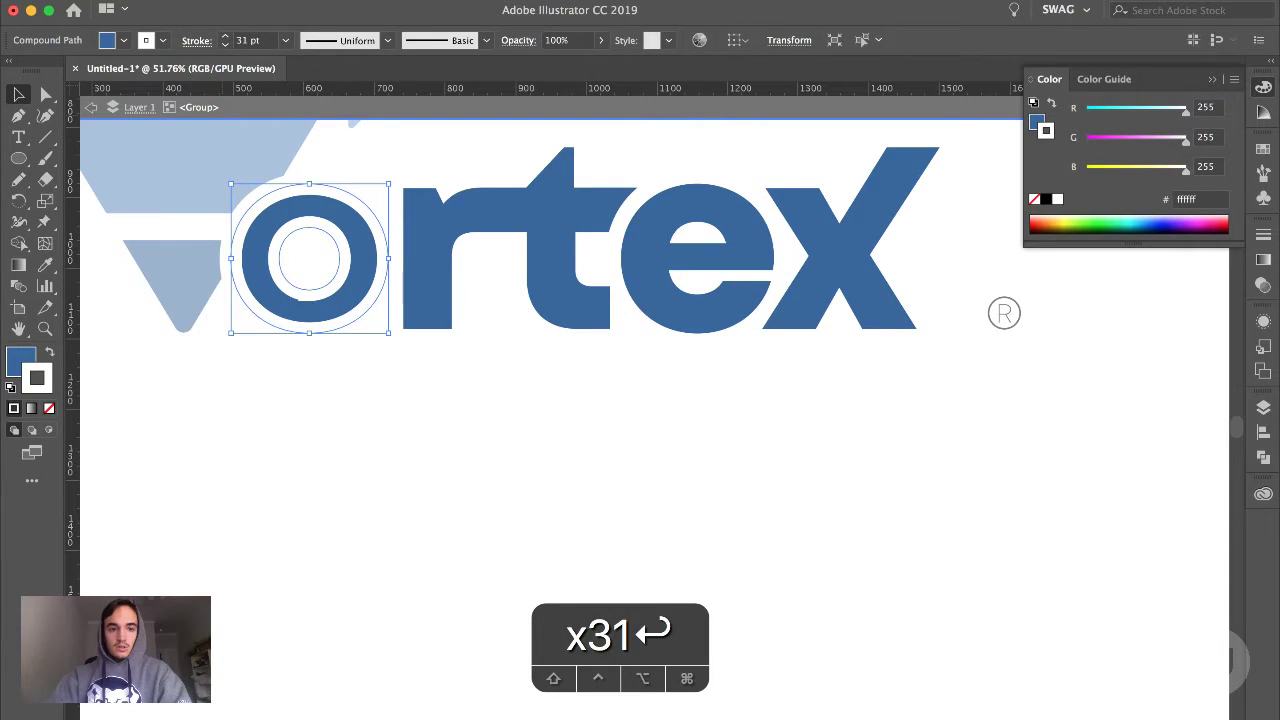
pyautogui.click(196, 40)
pyautogui.click(114, 133)
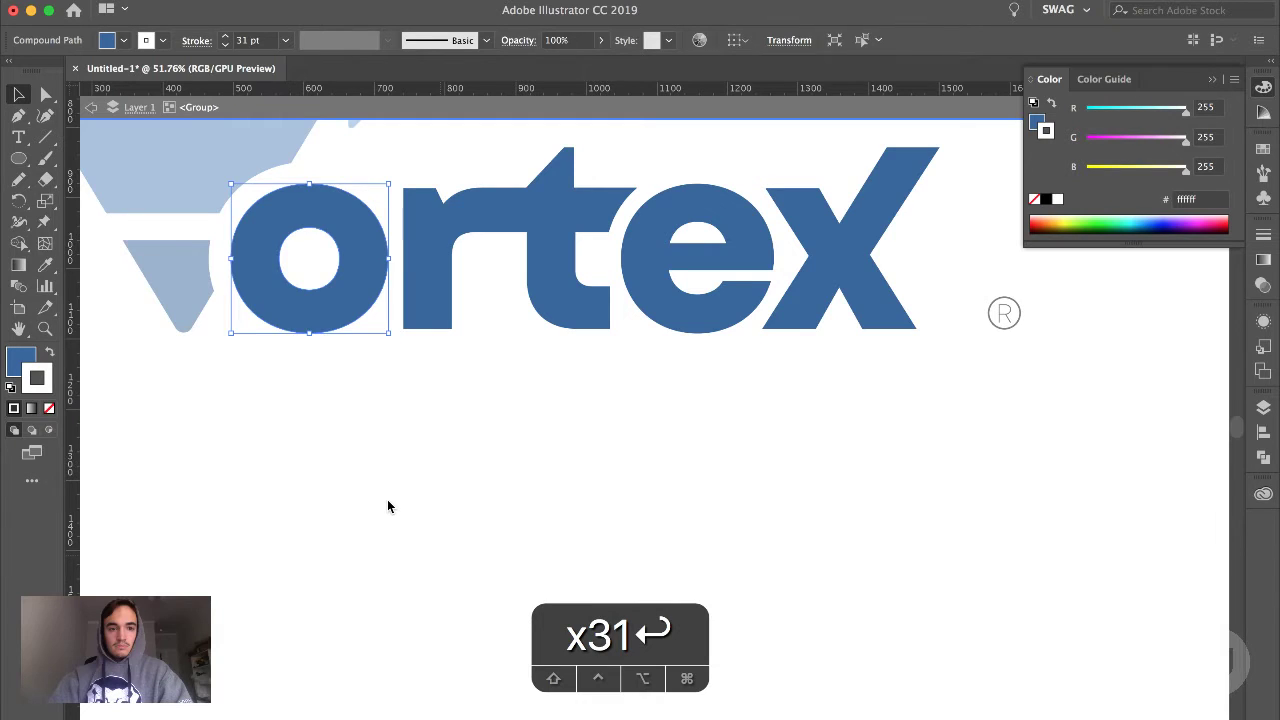
pyautogui.click(389, 507)
# Undo the white stroke on the o and the leftward move of the "ortex" lettering
pyautogui.scroll(-4, 389, 507)
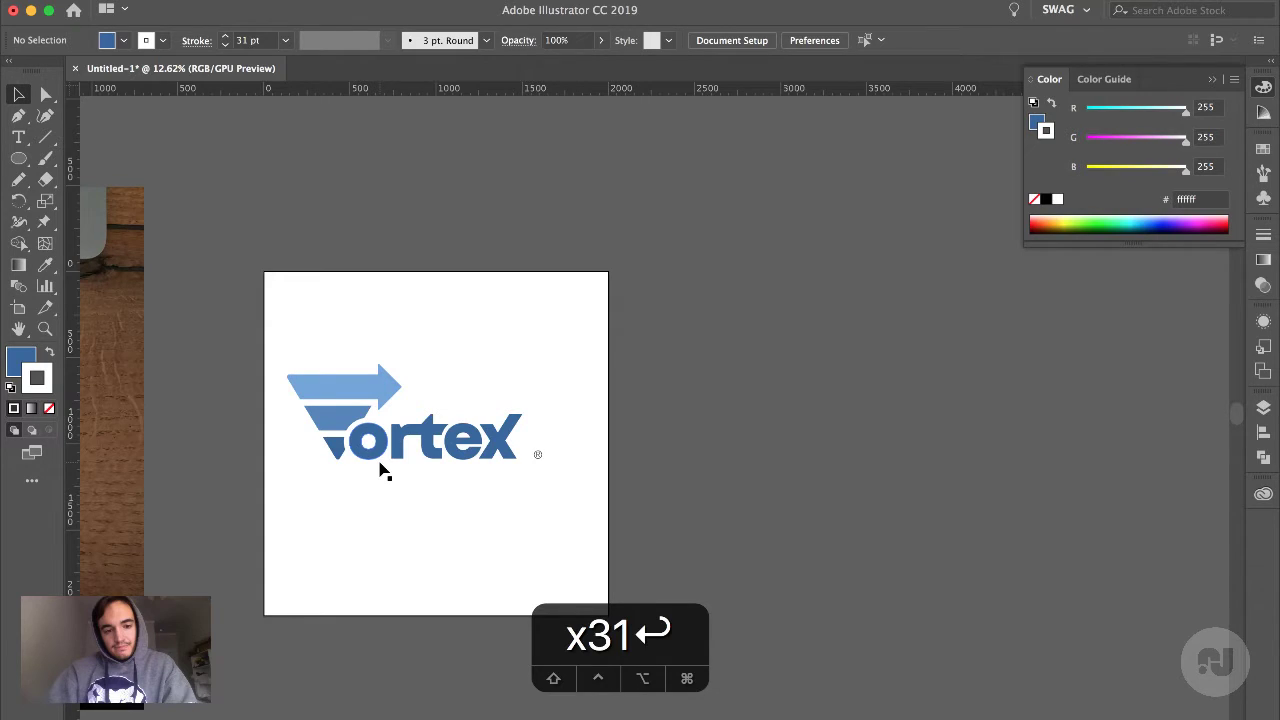
pyautogui.press('super+z')
pyautogui.press('super+z')
pyautogui.press('super+z')
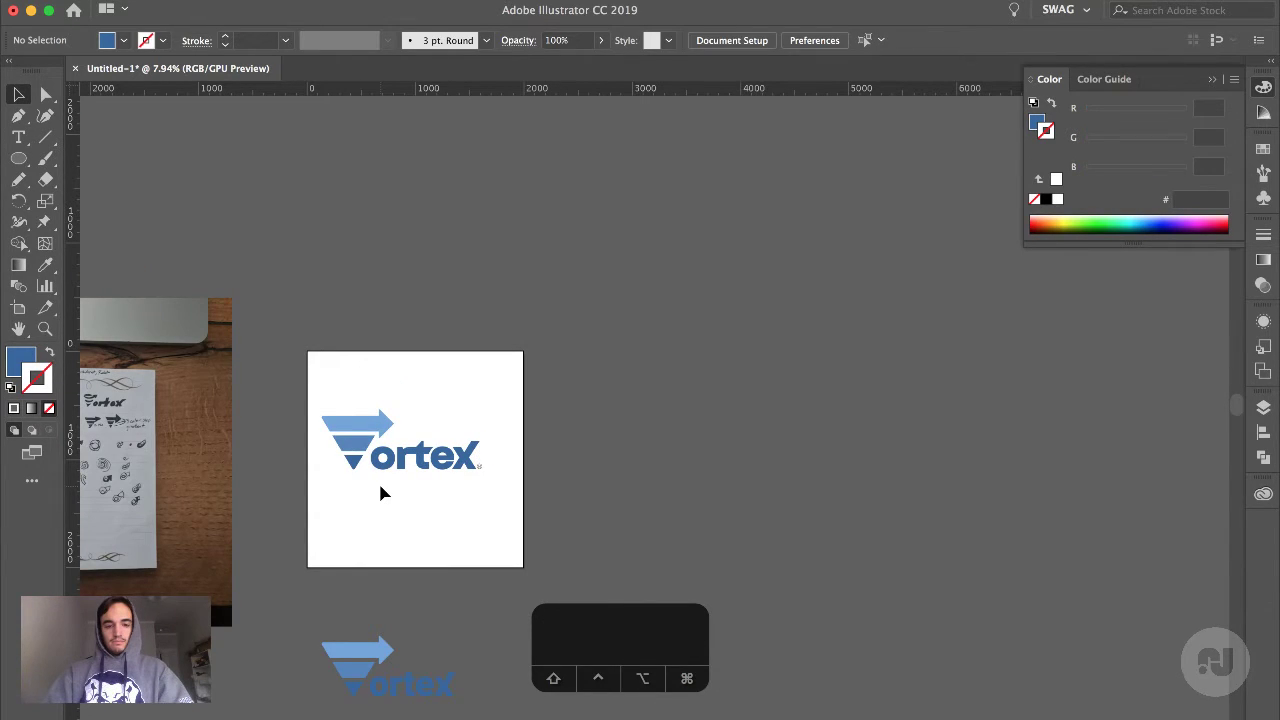
# Move the main logo's "ortex" lettering slightly left, closer to the V symbol without overlapping it
pyautogui.moveTo(400, 458); pyautogui.dragTo(384, 464)
pyautogui.click(391, 546)
pyautogui.press('v')
pyautogui.click(331, 350)
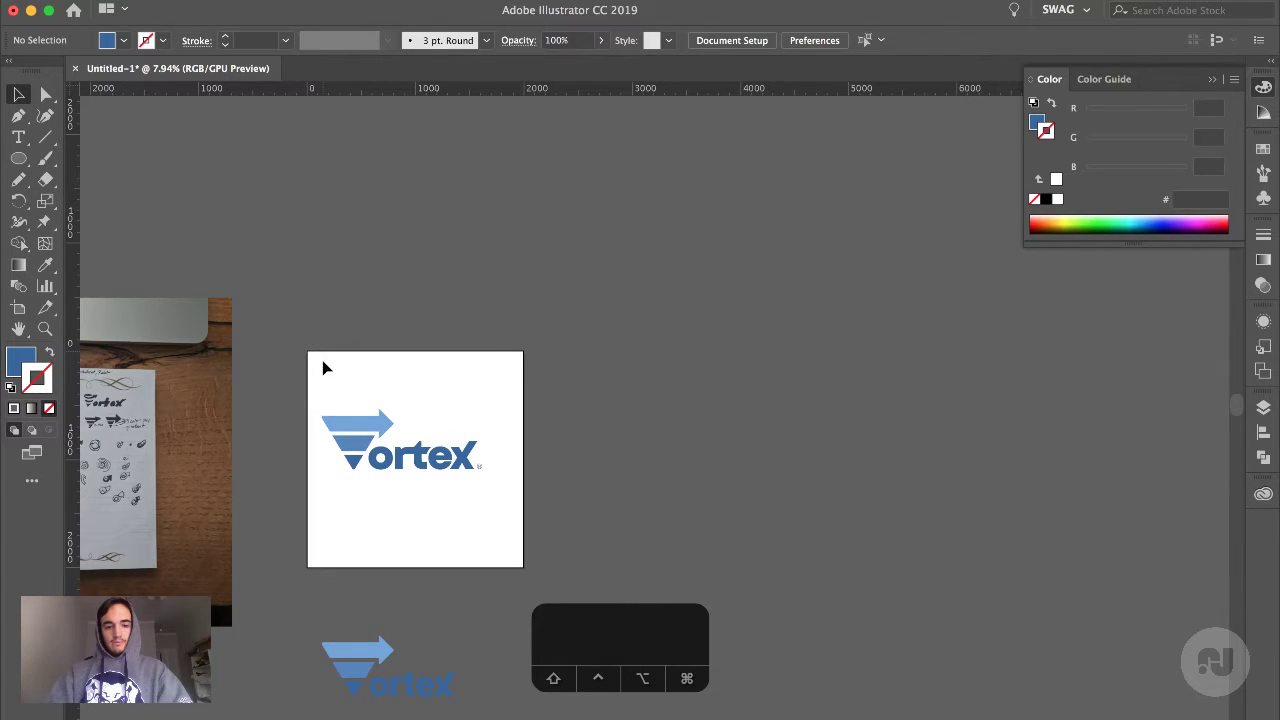
# Group the main logo's V symbol, "ortex" lettering and circled R mark
pyautogui.press('v')
pyautogui.moveTo(323, 368); pyautogui.dragTo(486, 453)
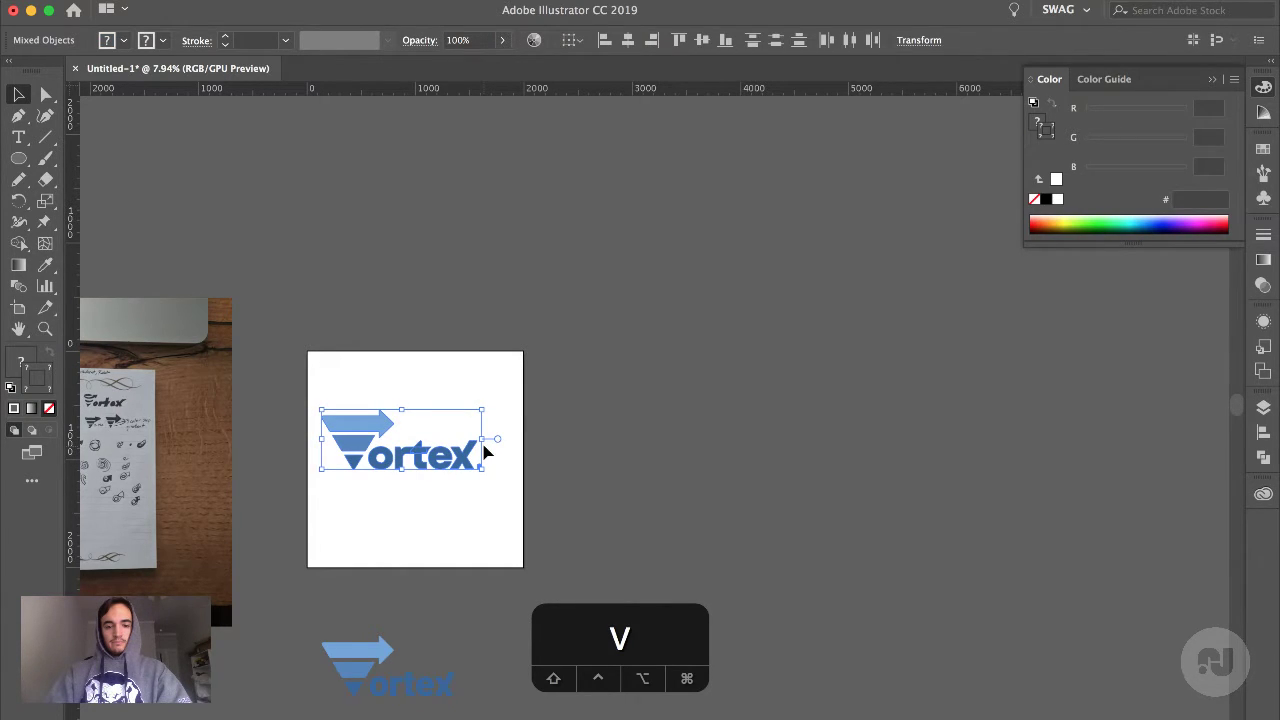
pyautogui.press('super+g')
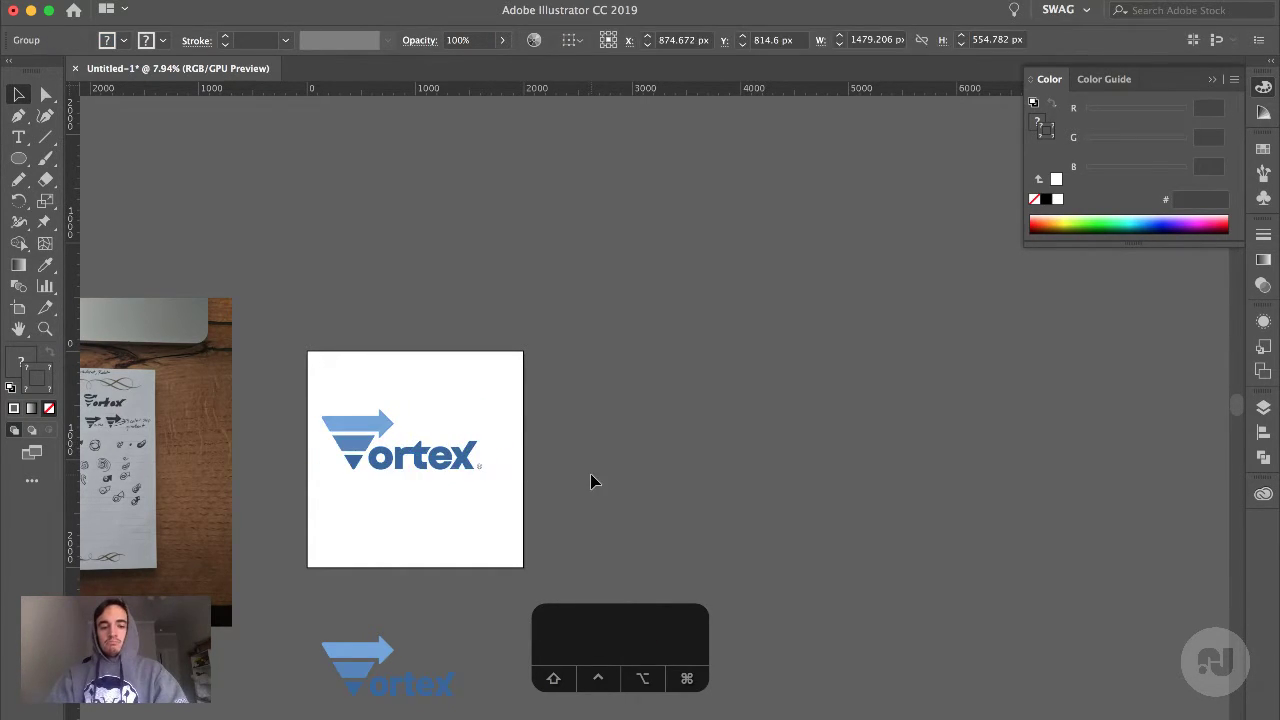
pyautogui.click(556, 477)
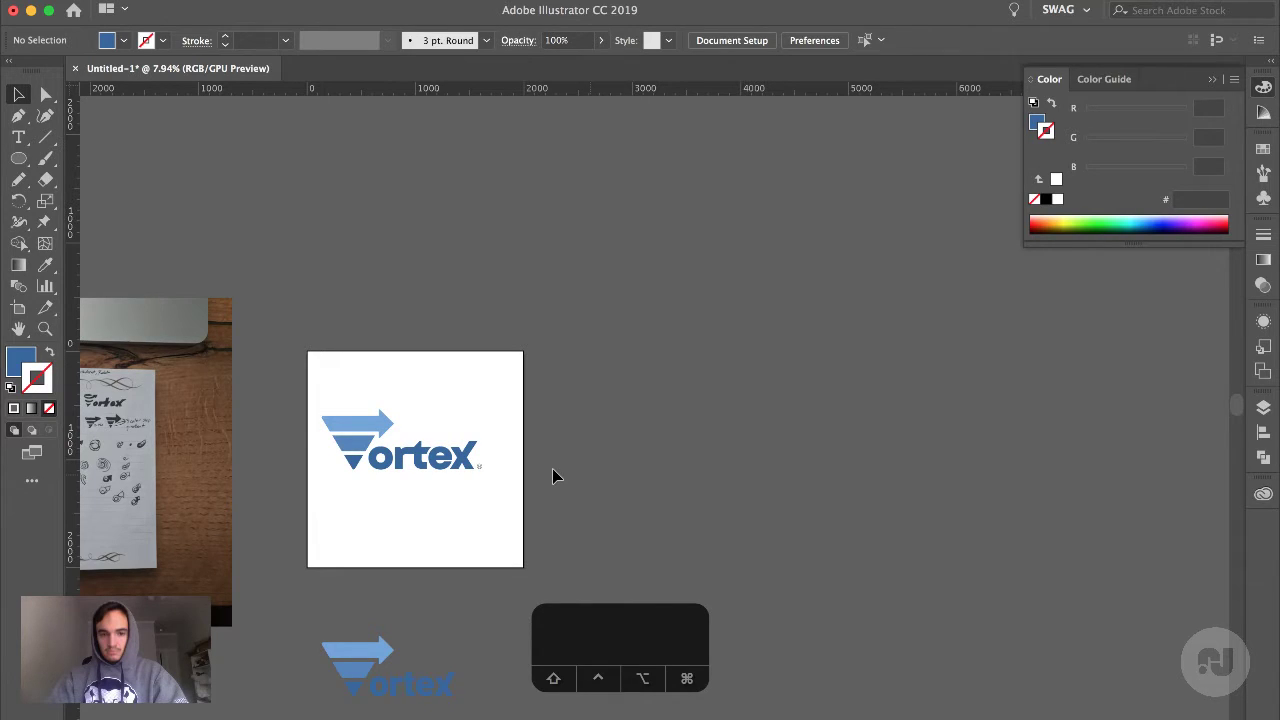
# Center the grouped main logo vertically and horizontally on the artboard
pyautogui.click(440, 455)
pyautogui.click(1263, 431)
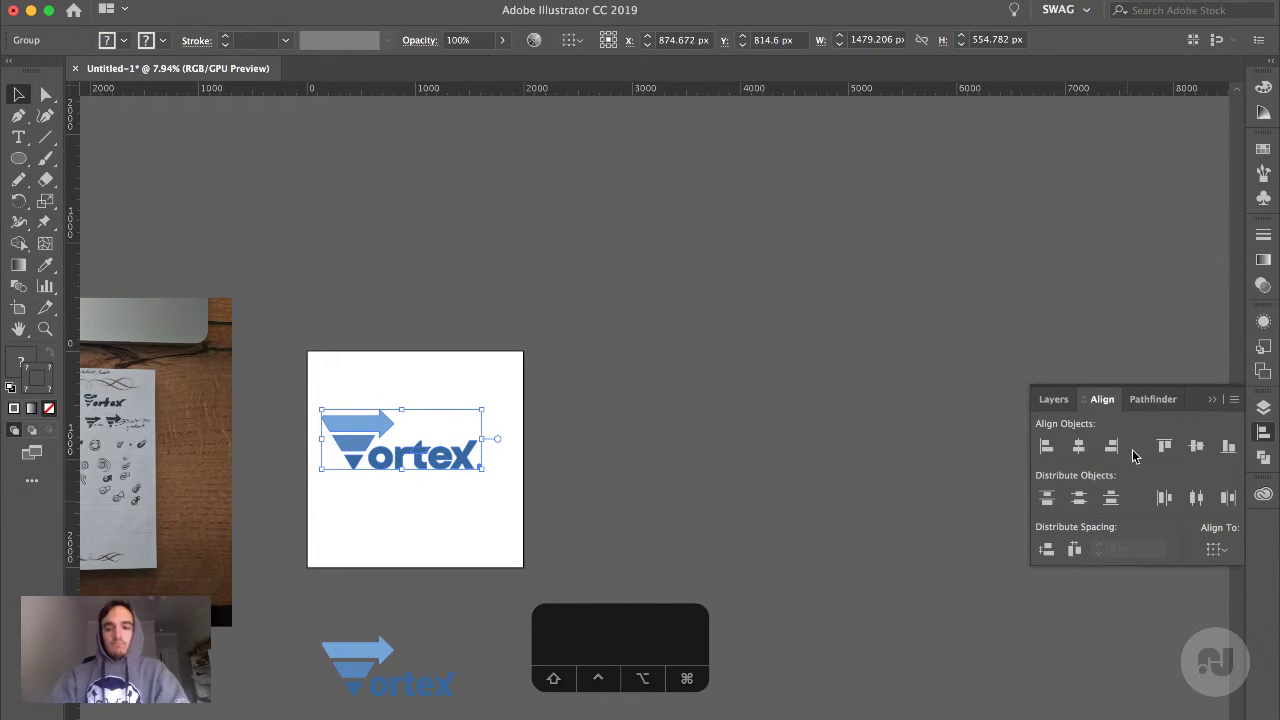
pyautogui.click(1212, 548)
pyautogui.click(1195, 608)
pyautogui.click(1197, 446)
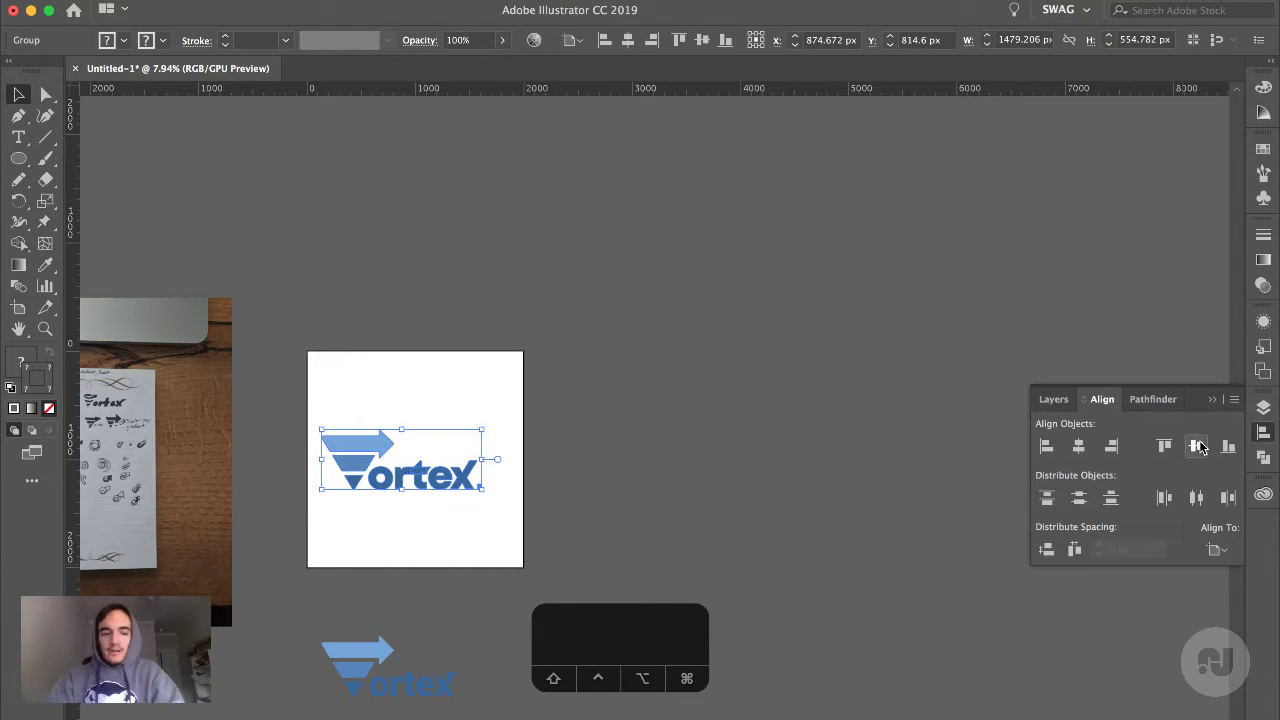
pyautogui.click(1079, 446)
pyautogui.click(601, 483)
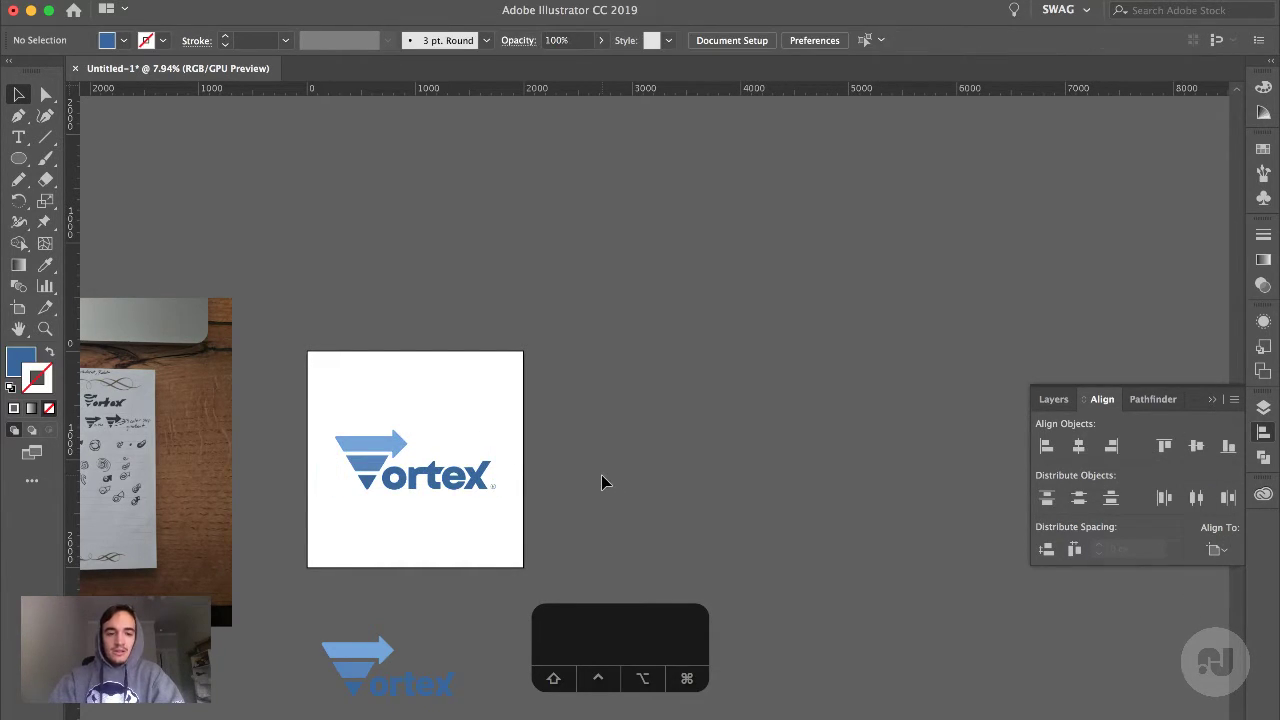
# Nudge the grouped logo slightly left of the artboard's center, to X 981 px
pyautogui.click(490, 485)
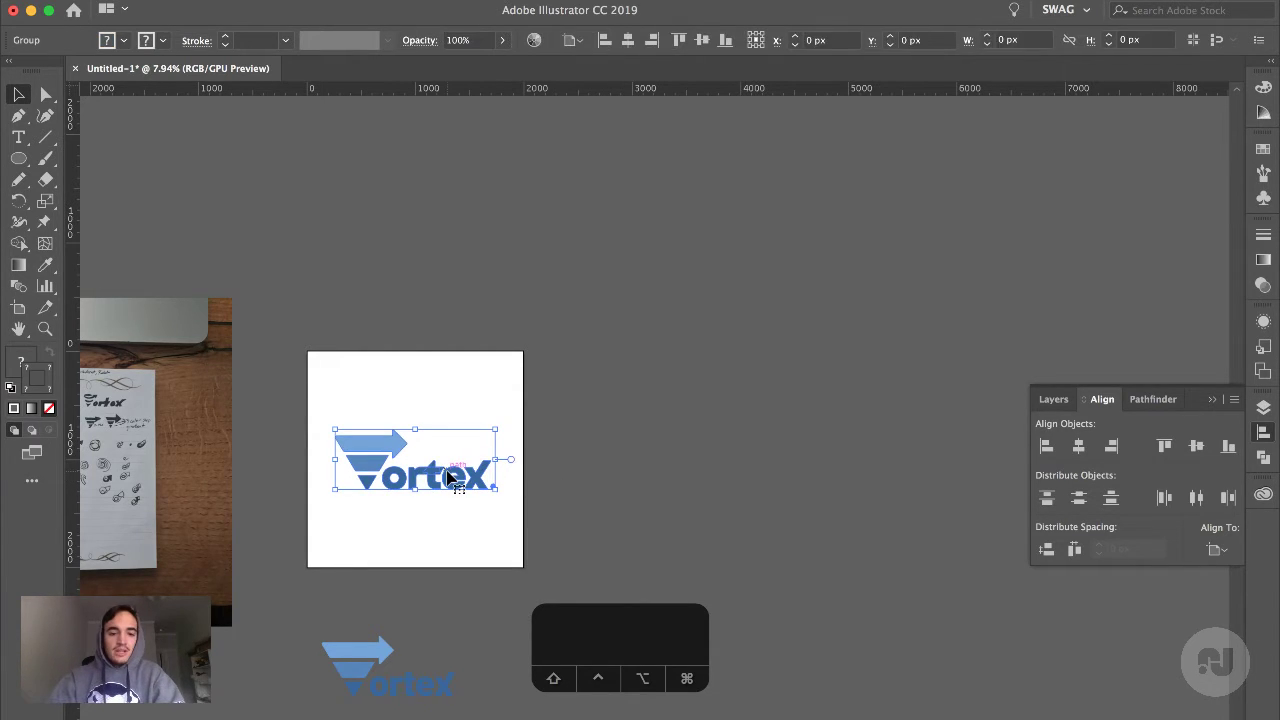
pyautogui.click(519, 485)
pyautogui.click(481, 485)
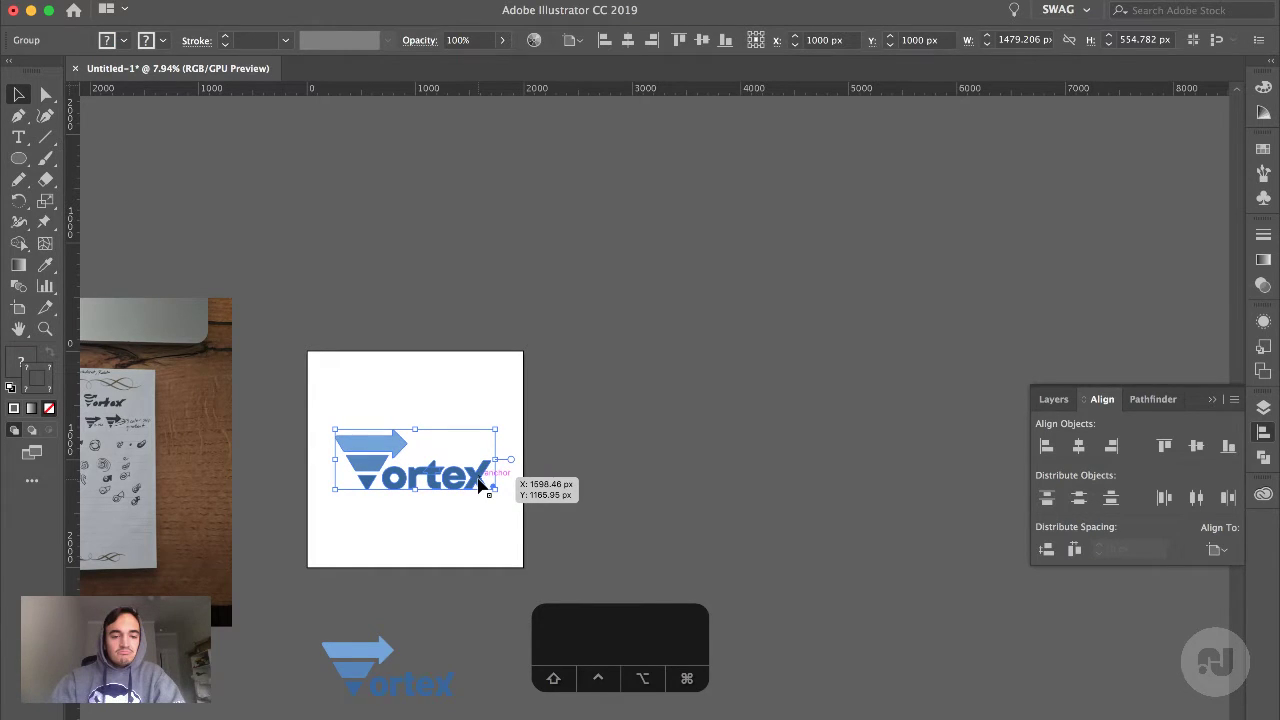
pyautogui.click(608, 586)
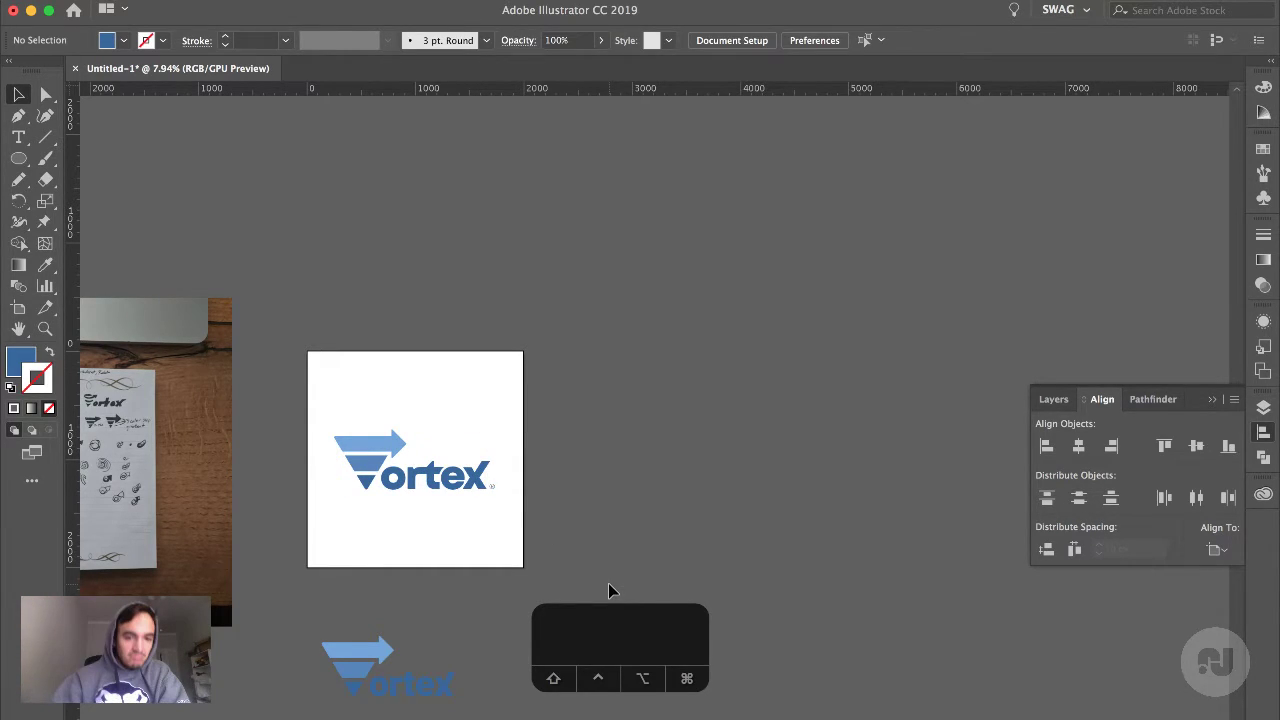
pyautogui.click(453, 488)
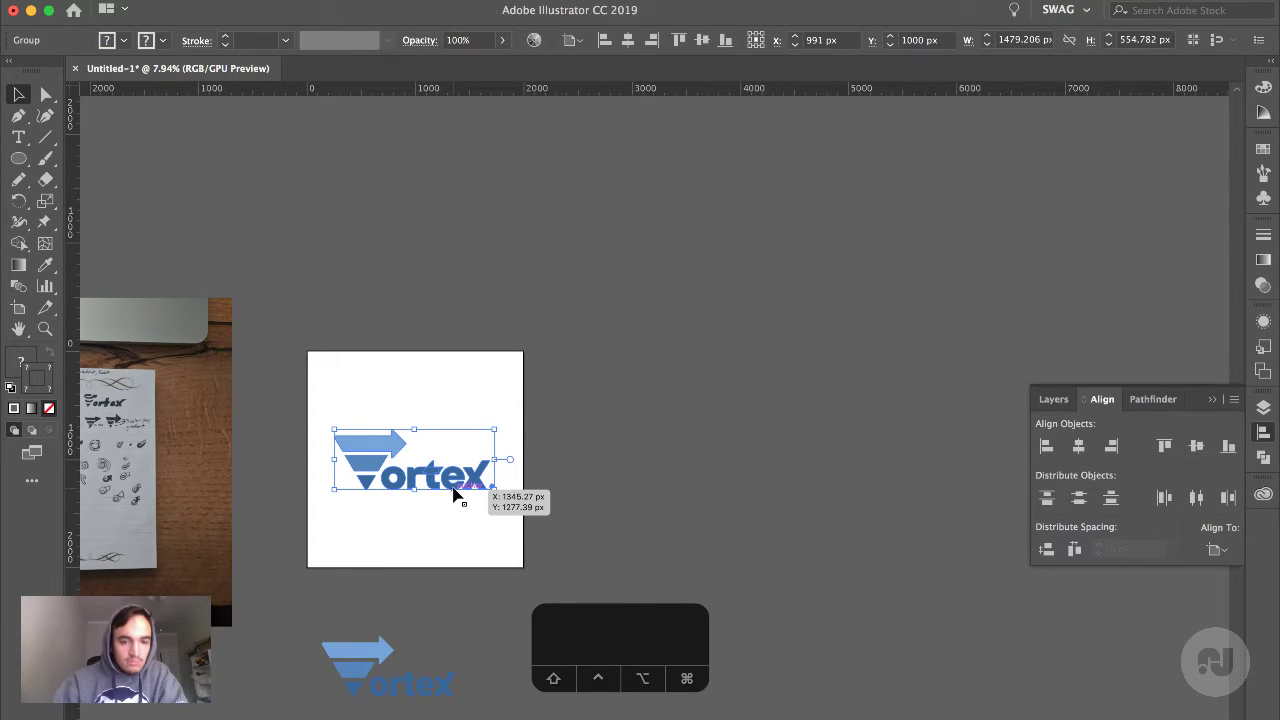
pyautogui.hotkey('shift', 'Left')
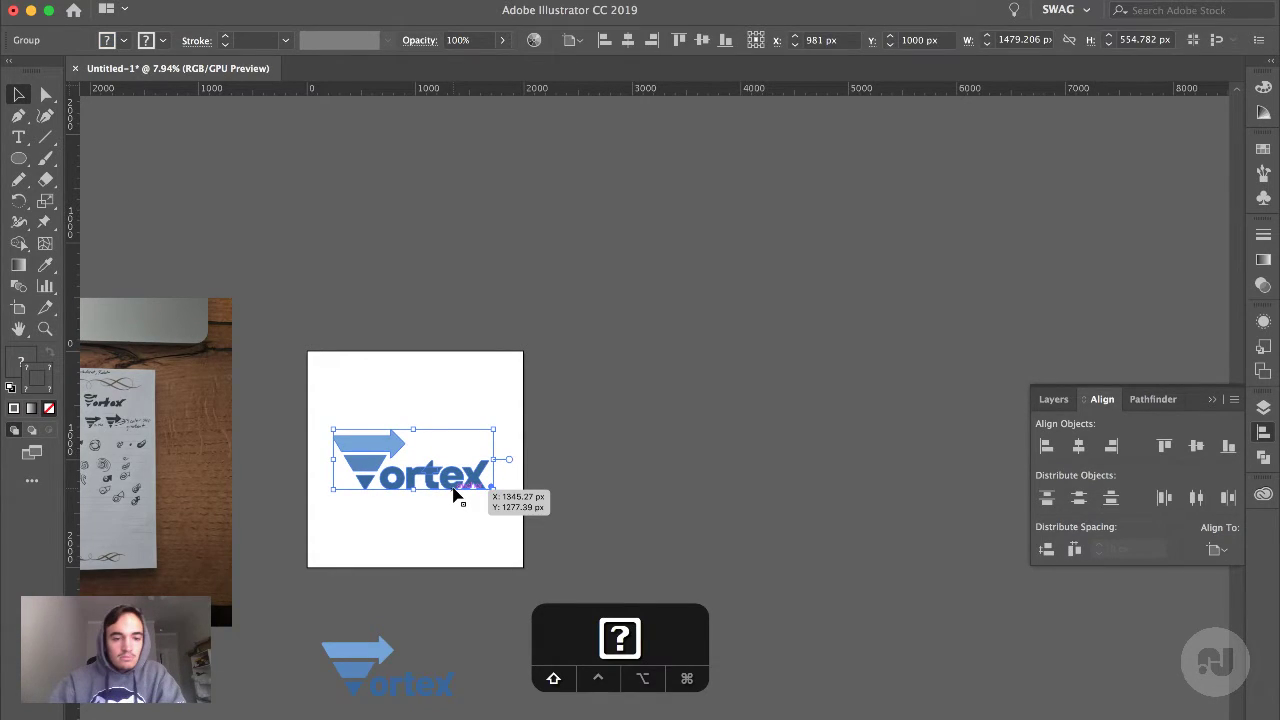
pyautogui.click(461, 535)
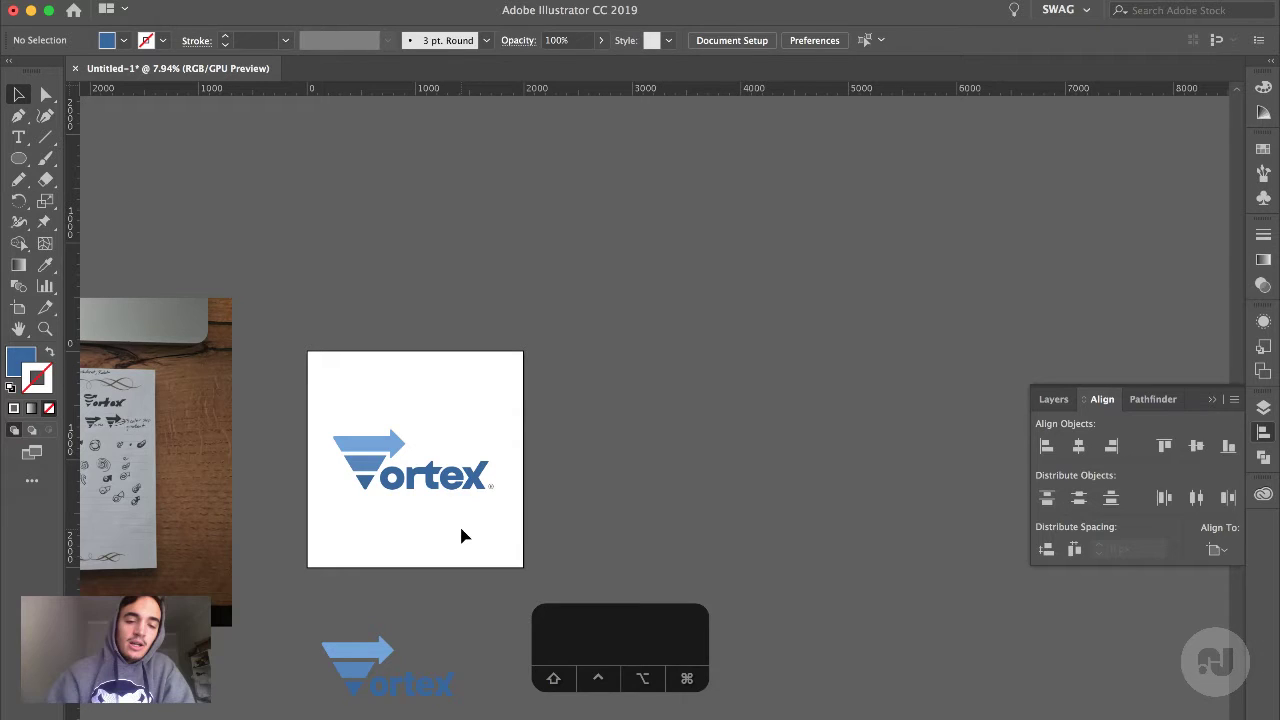
# Draw a blue rectangle covering the whole artboard and send it behind the logo as a background
pyautogui.press('v')
pyautogui.moveTo(461, 535); pyautogui.dragTo(495, 485)
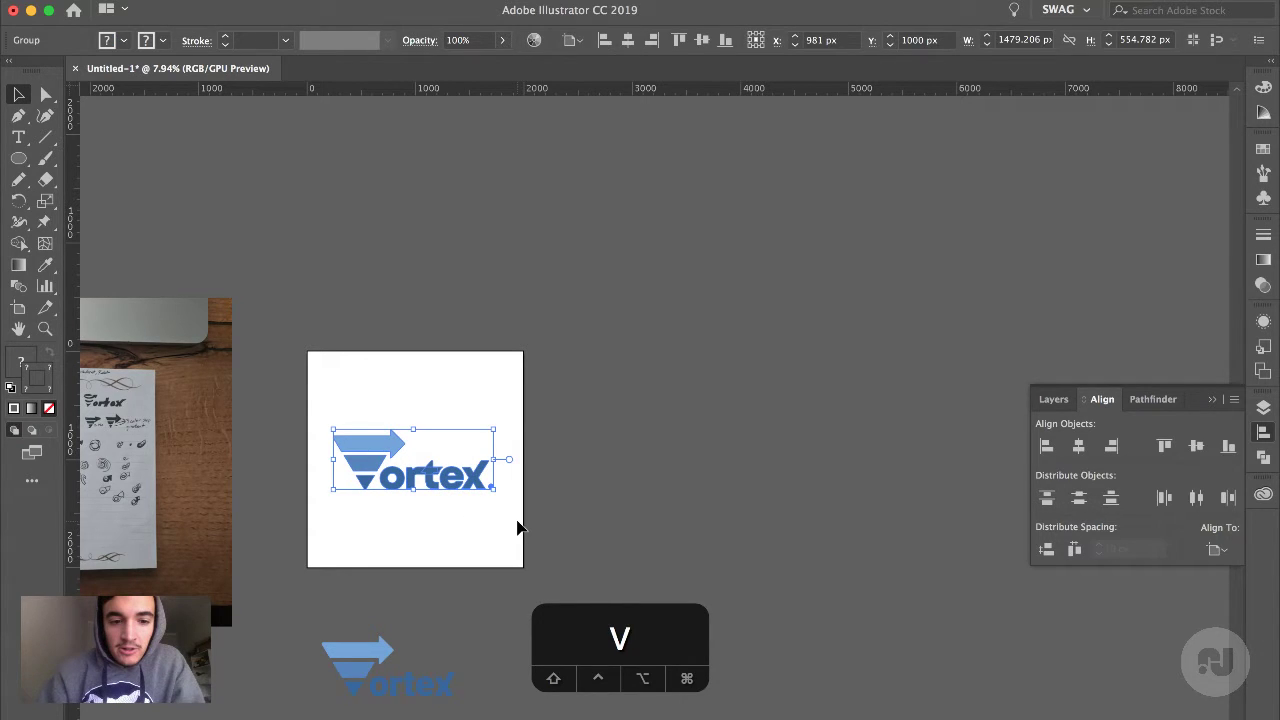
pyautogui.keyDown('shift'); pyautogui.click(445, 473); pyautogui.keyUp('shift')
pyautogui.click(19, 159)
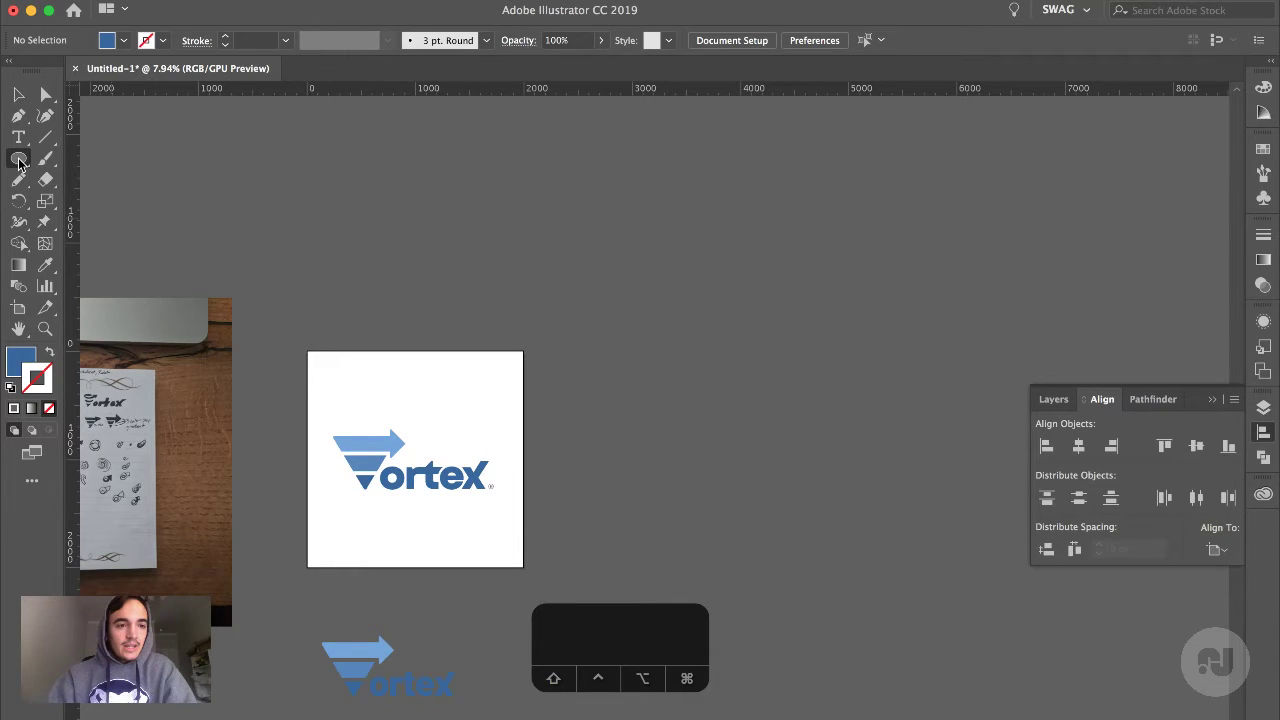
pyautogui.moveTo(307, 351); pyautogui.dragTo(523, 566)
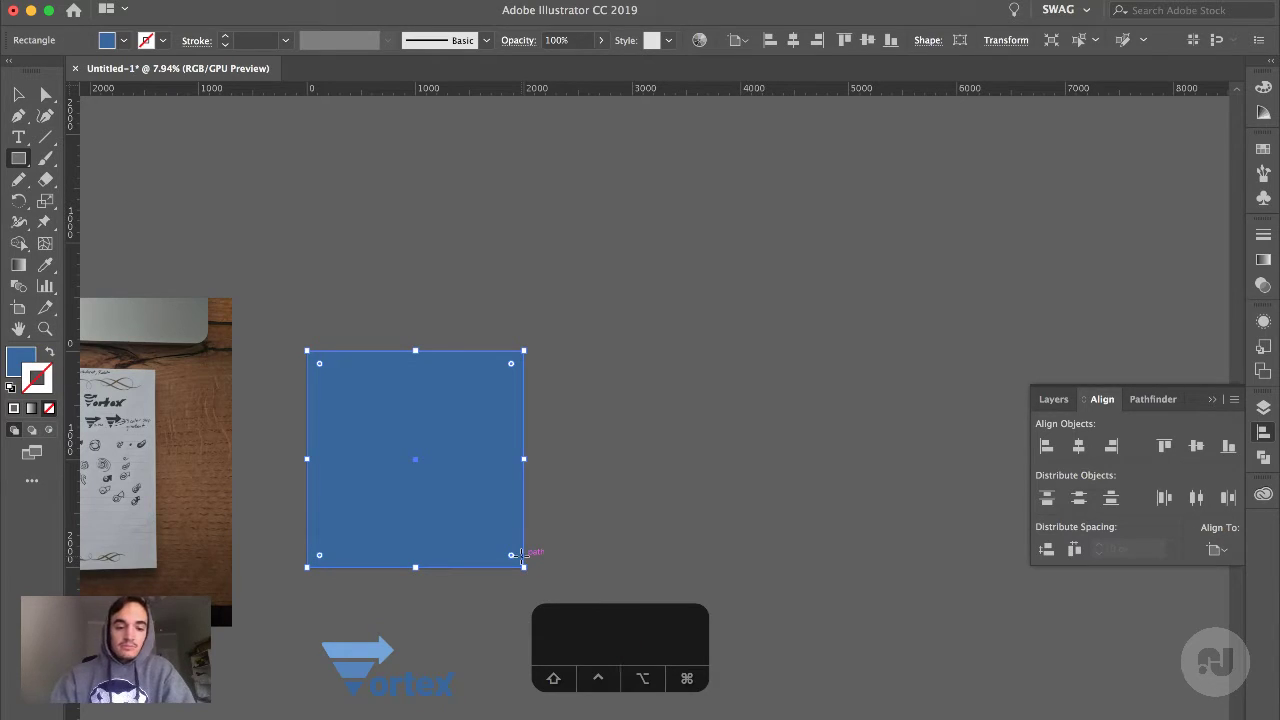
pyautogui.press('super+shift+bracketleft')
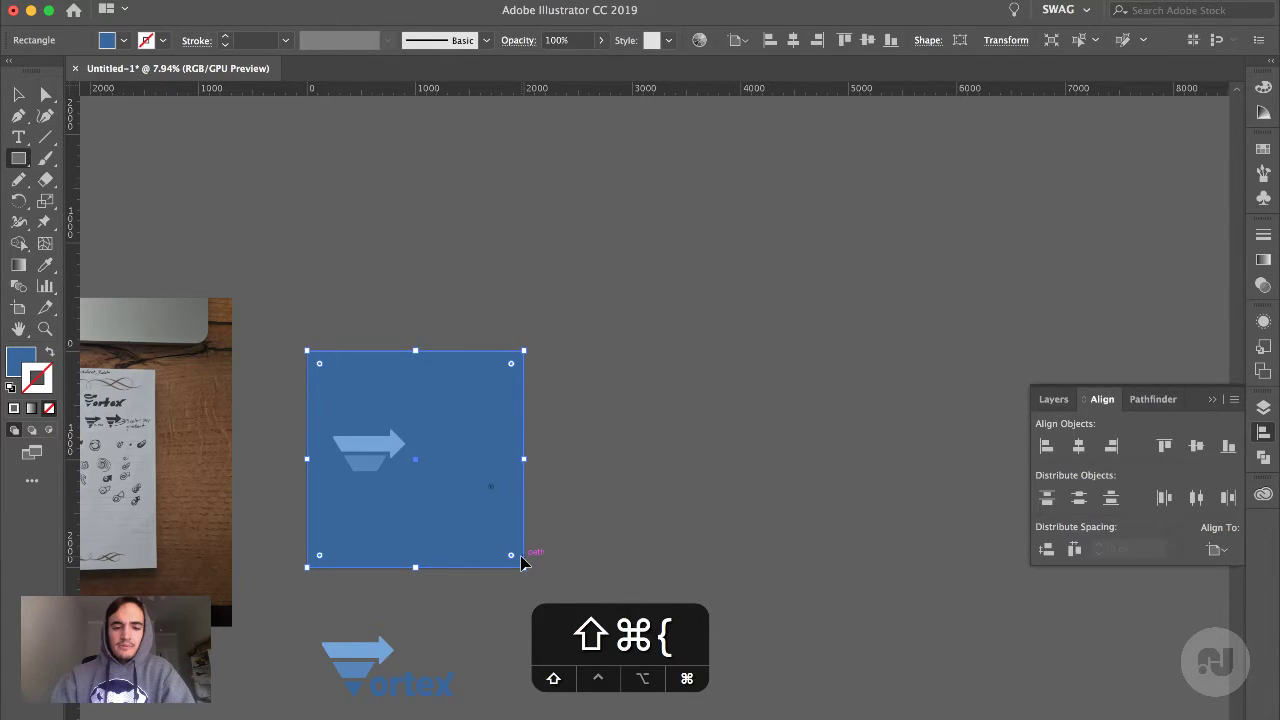
pyautogui.press('v')
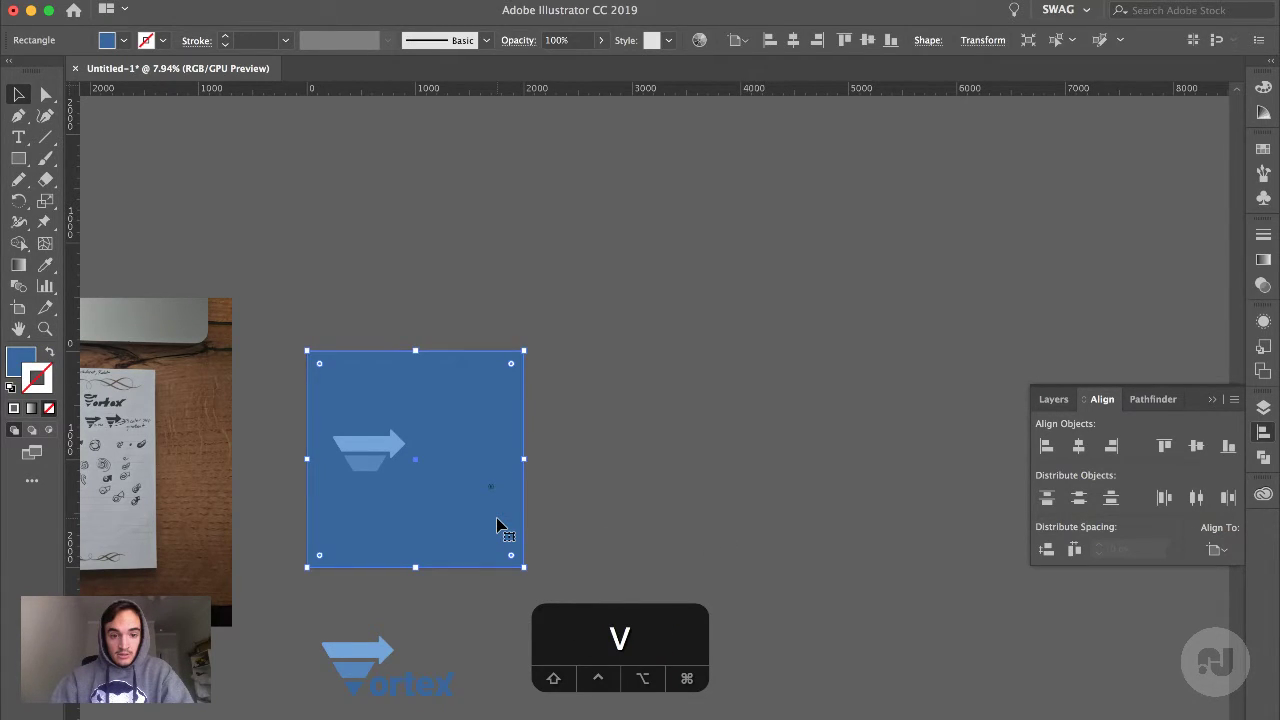
# Try darker blue fills on the background rectangle, down to the dark navy #020028
pyautogui.click(1264, 90)
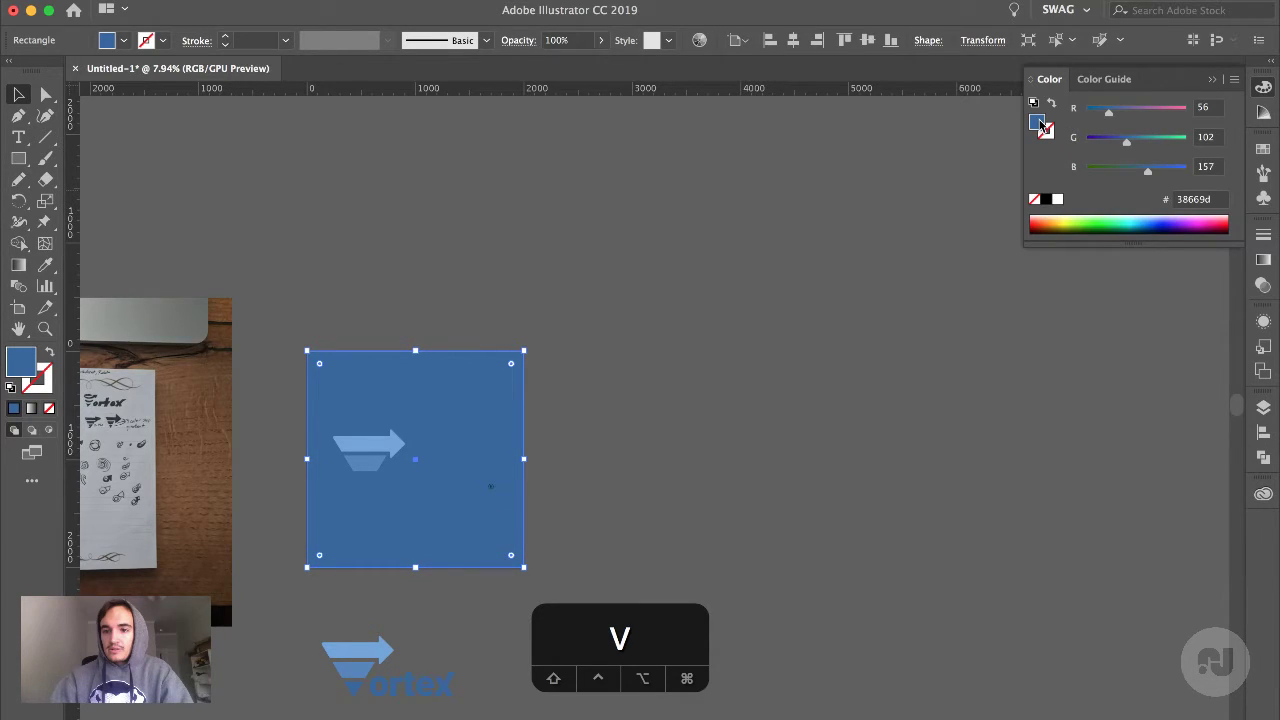
pyautogui.click(1136, 172)
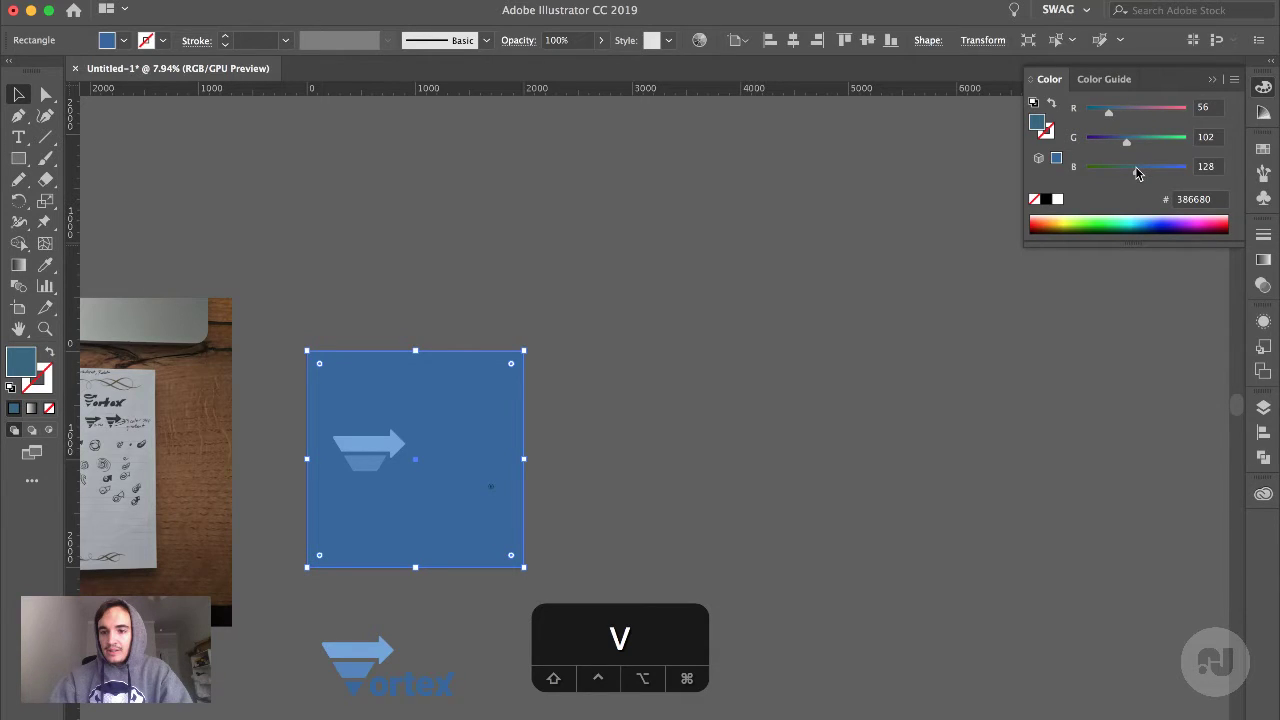
pyautogui.click(1116, 140)
pyautogui.click(1098, 110)
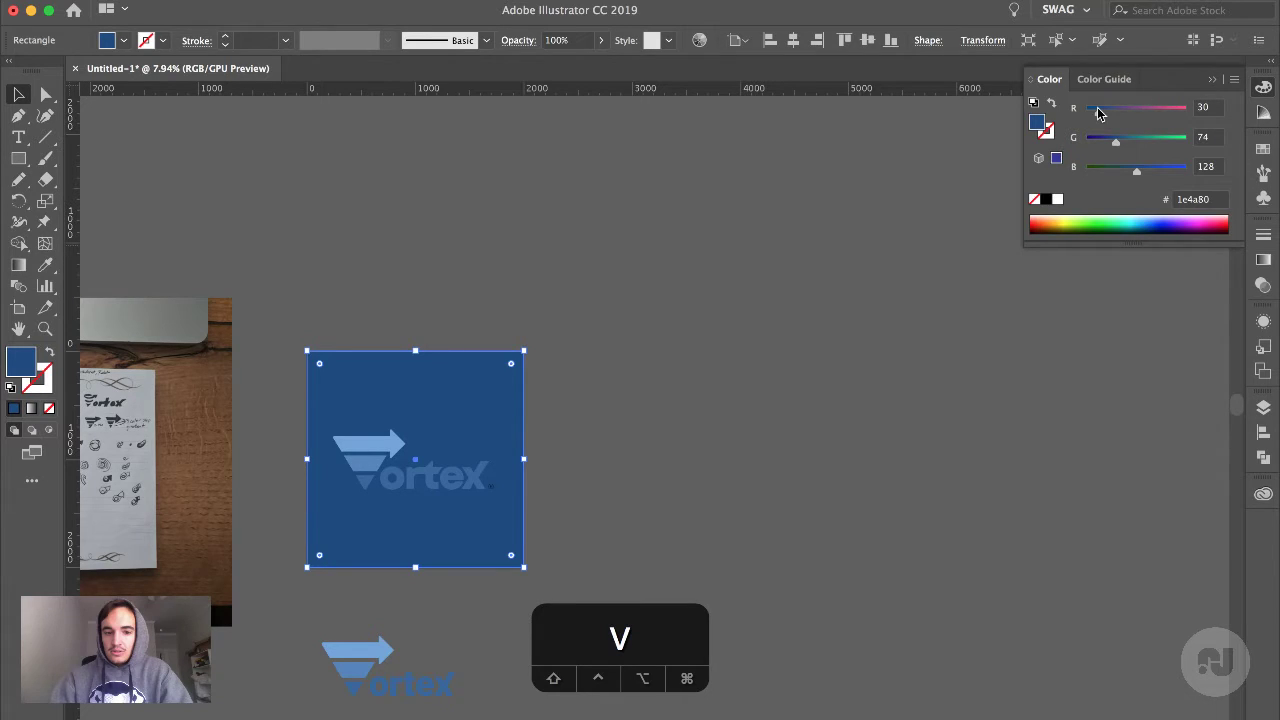
pyautogui.click(1089, 113)
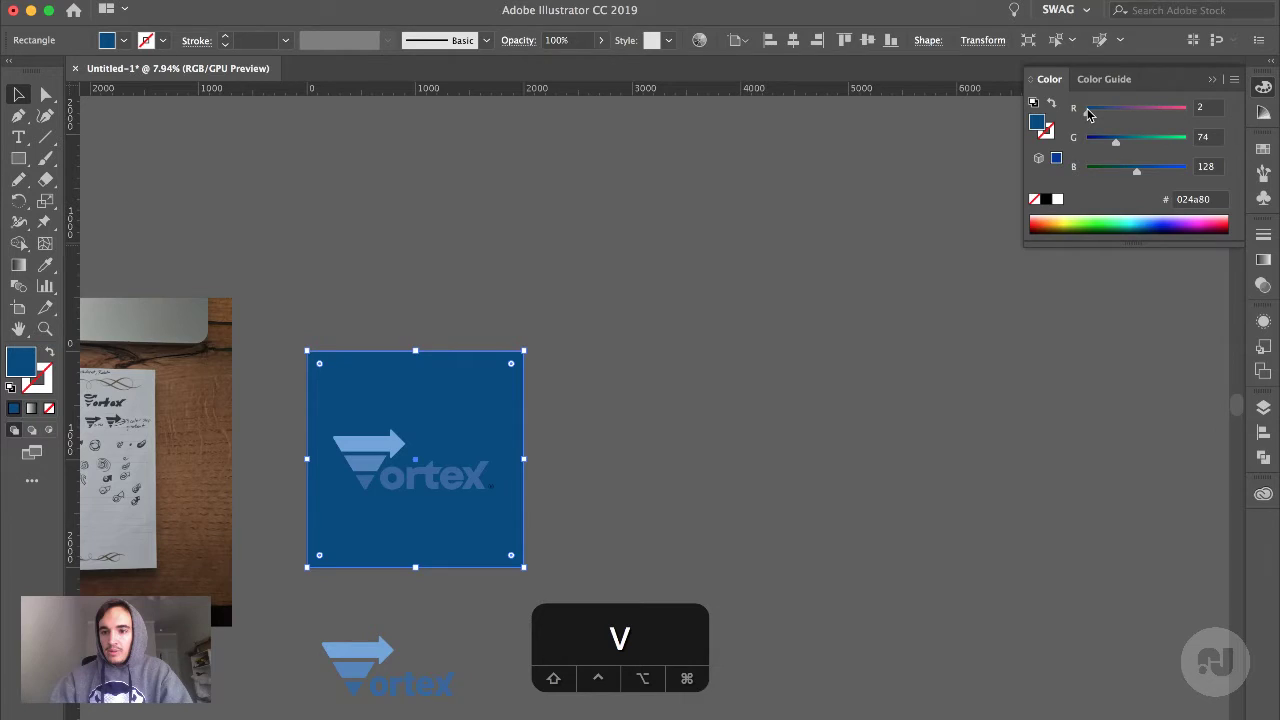
pyautogui.click(1104, 138)
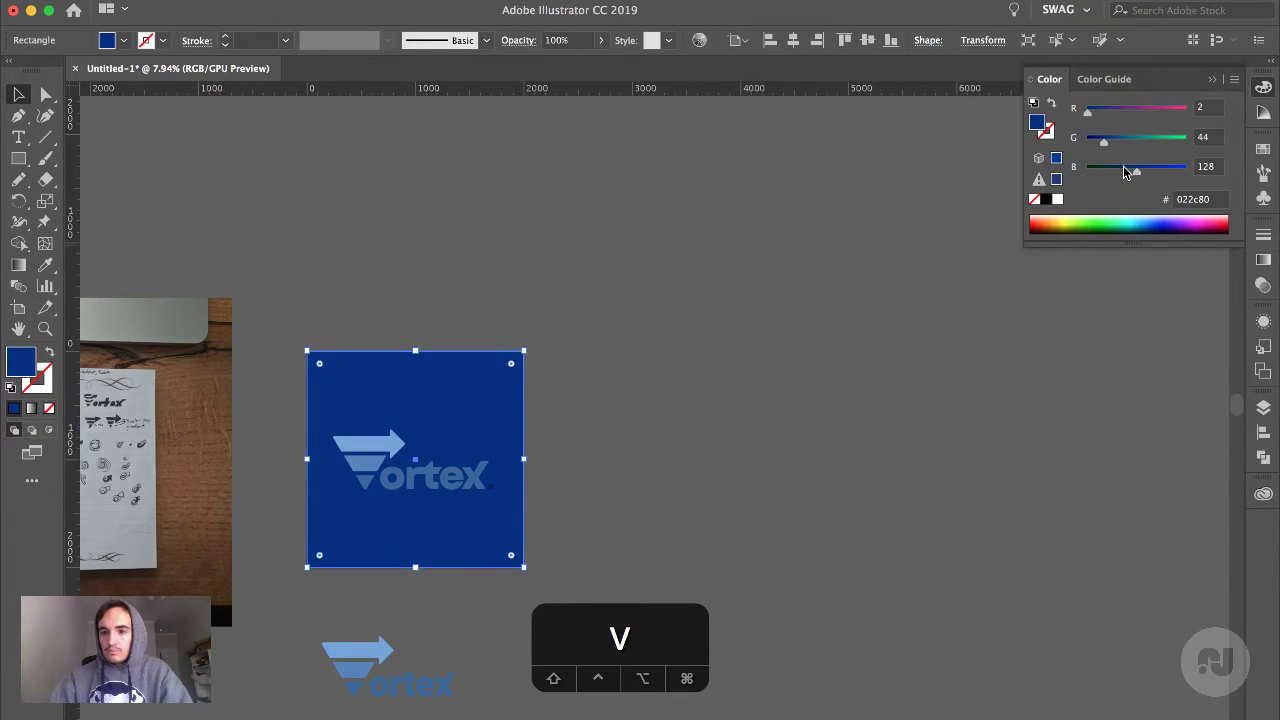
pyautogui.click(1124, 168)
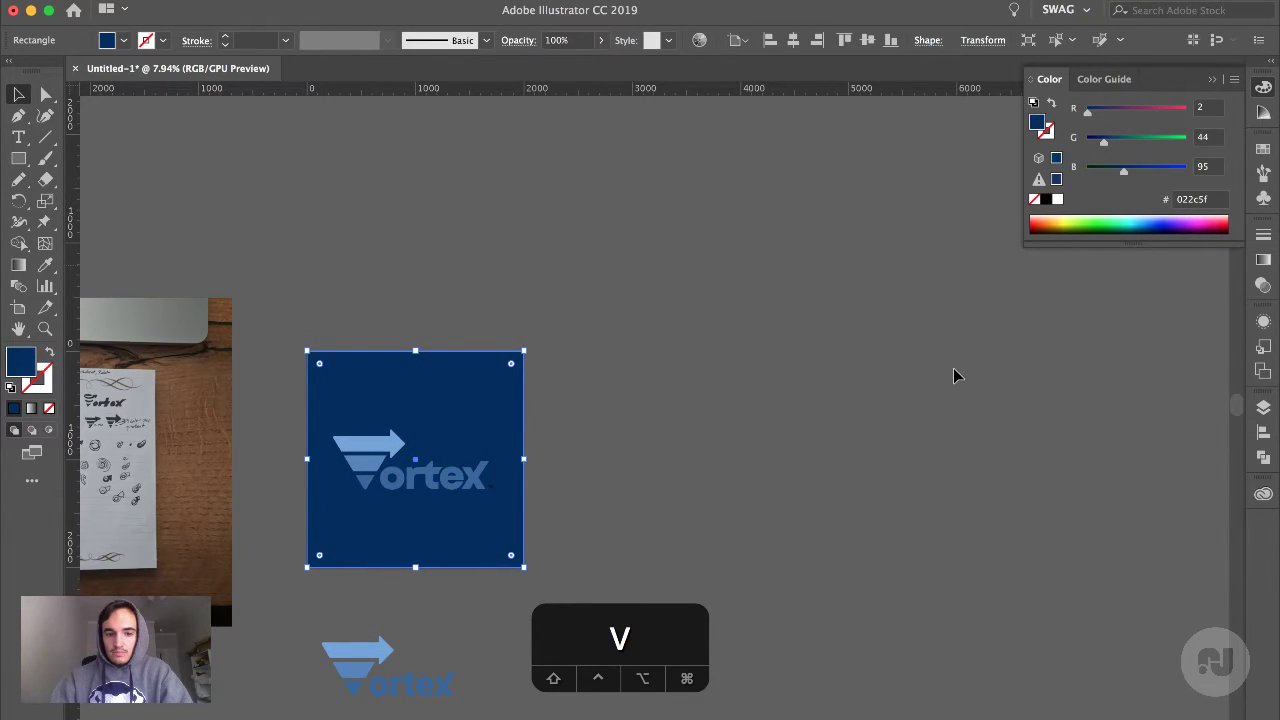
pyautogui.click(1088, 138)
pyautogui.click(1103, 169)
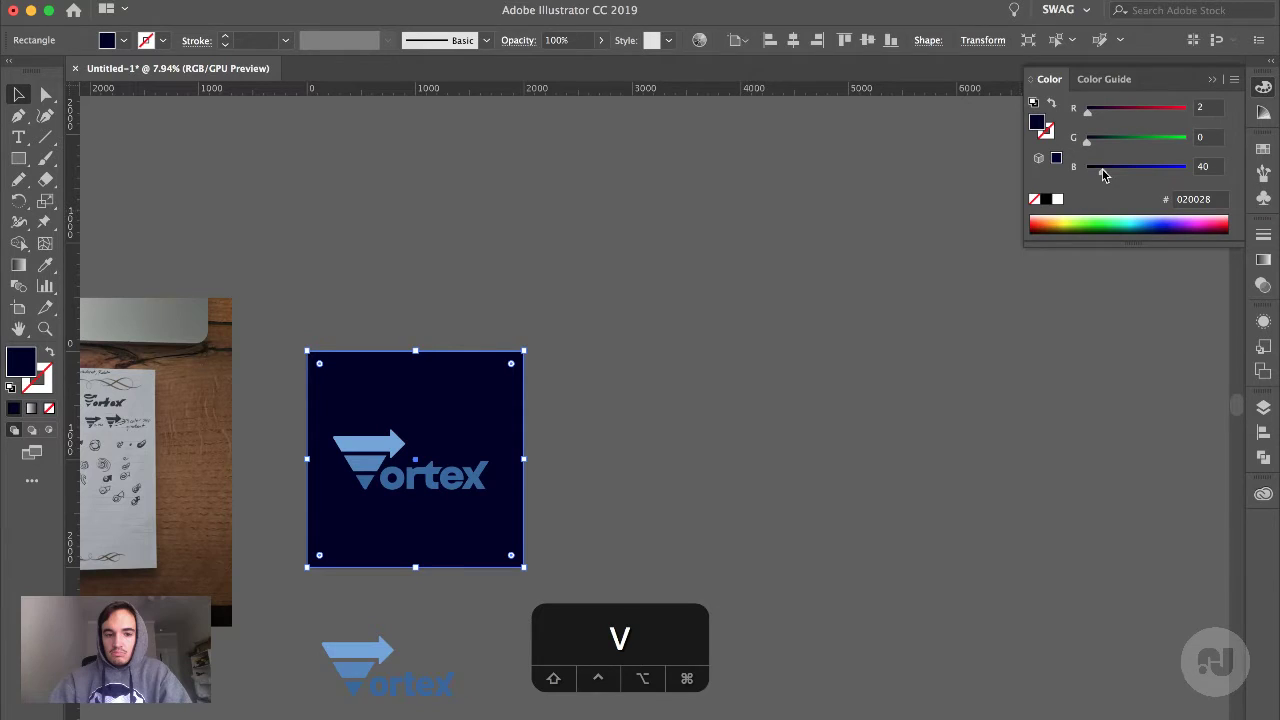
# Try aqua, green and cyan fills on the background rectangle, ending with the pale blue #cbe5ff
pyautogui.hscroll(-3, 625, 512)
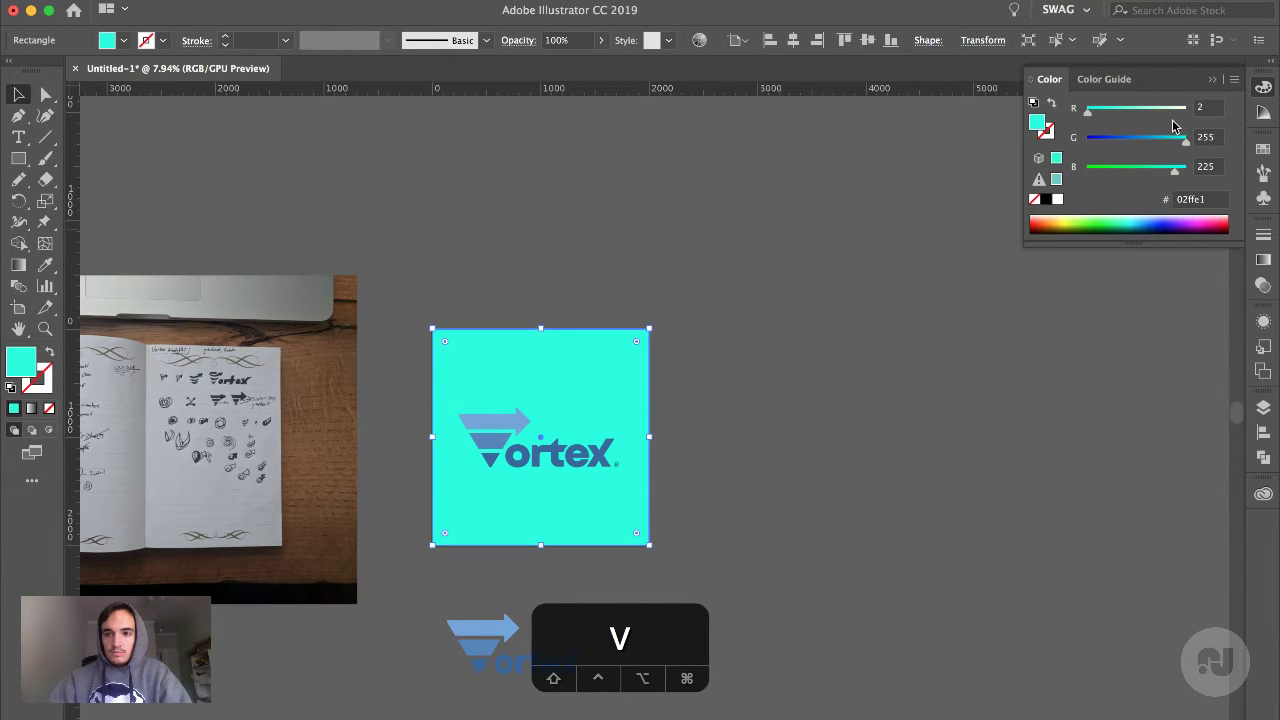
pyautogui.click(1151, 108)
pyautogui.moveTo(1136, 106); pyautogui.dragTo(1040, 108)
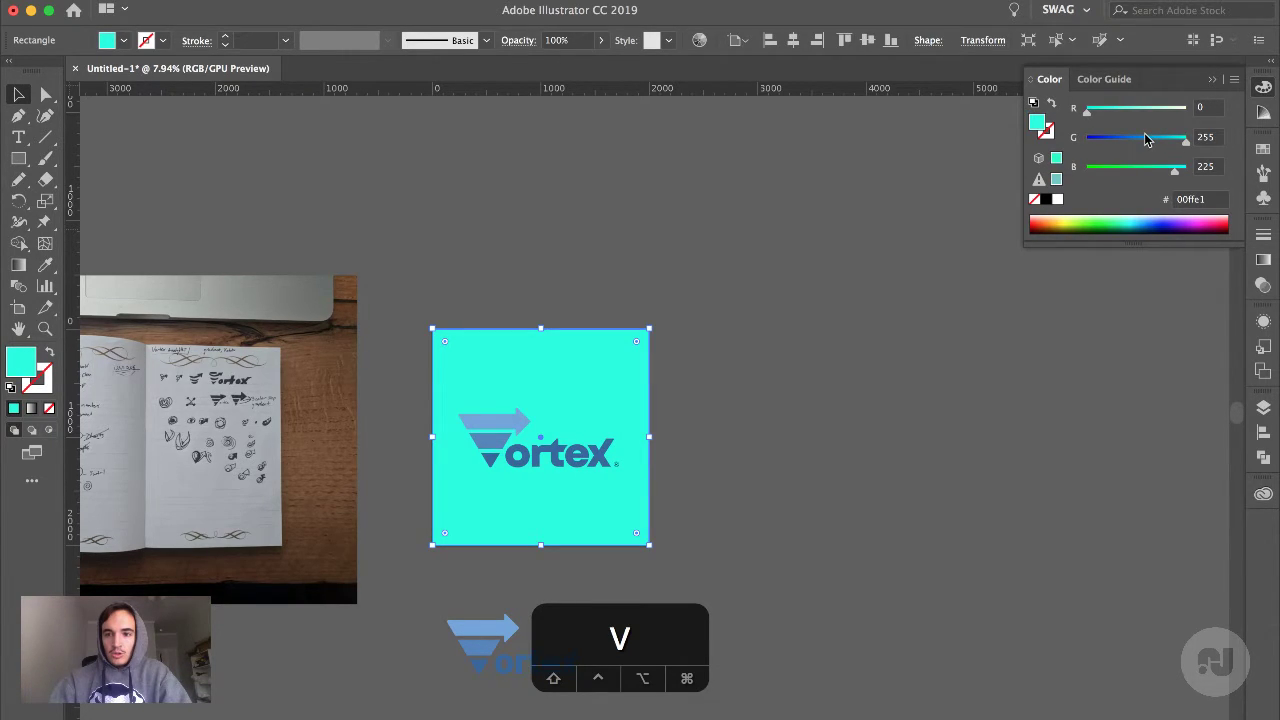
pyautogui.click(1145, 172)
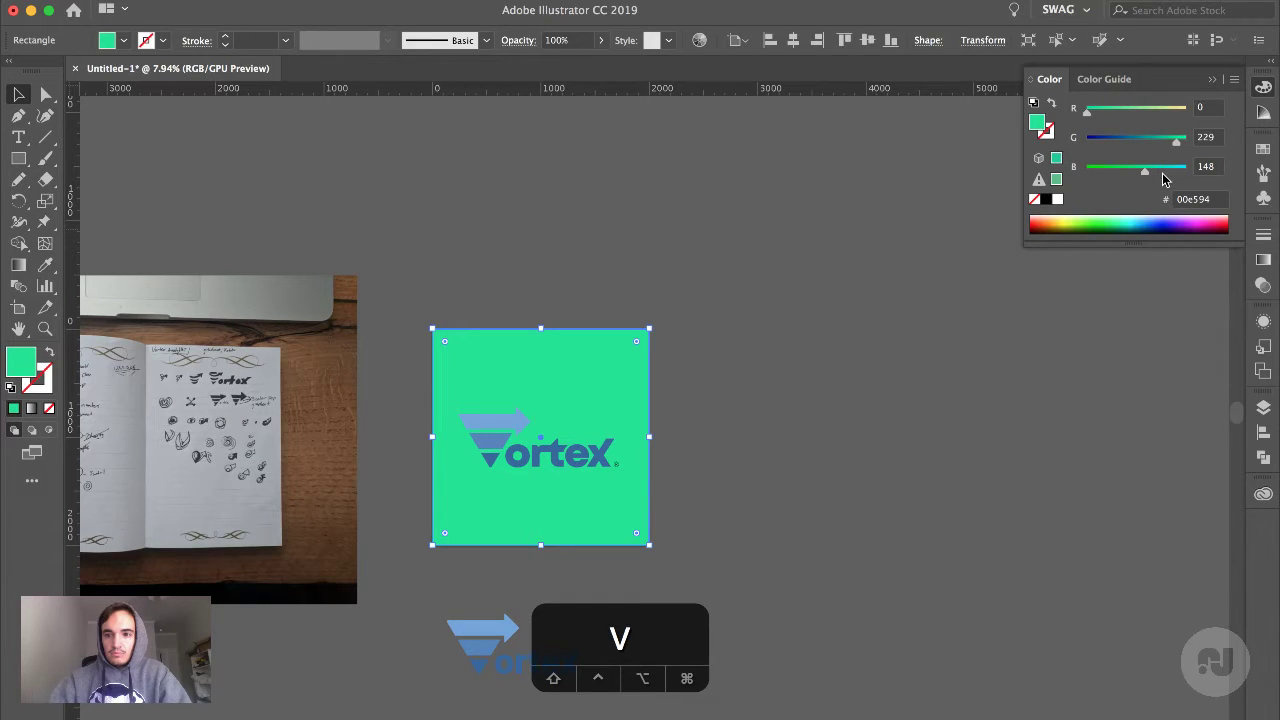
pyautogui.moveTo(1163, 173); pyautogui.dragTo(1199, 168)
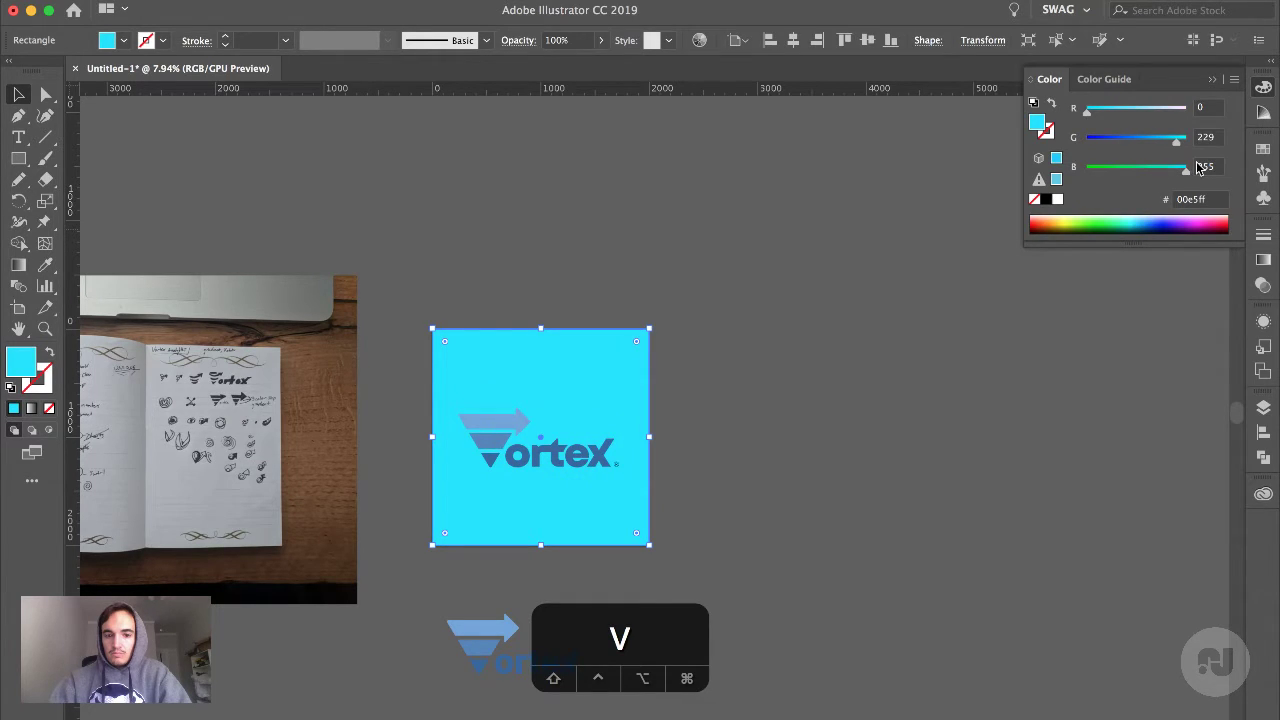
pyautogui.click(1169, 111)
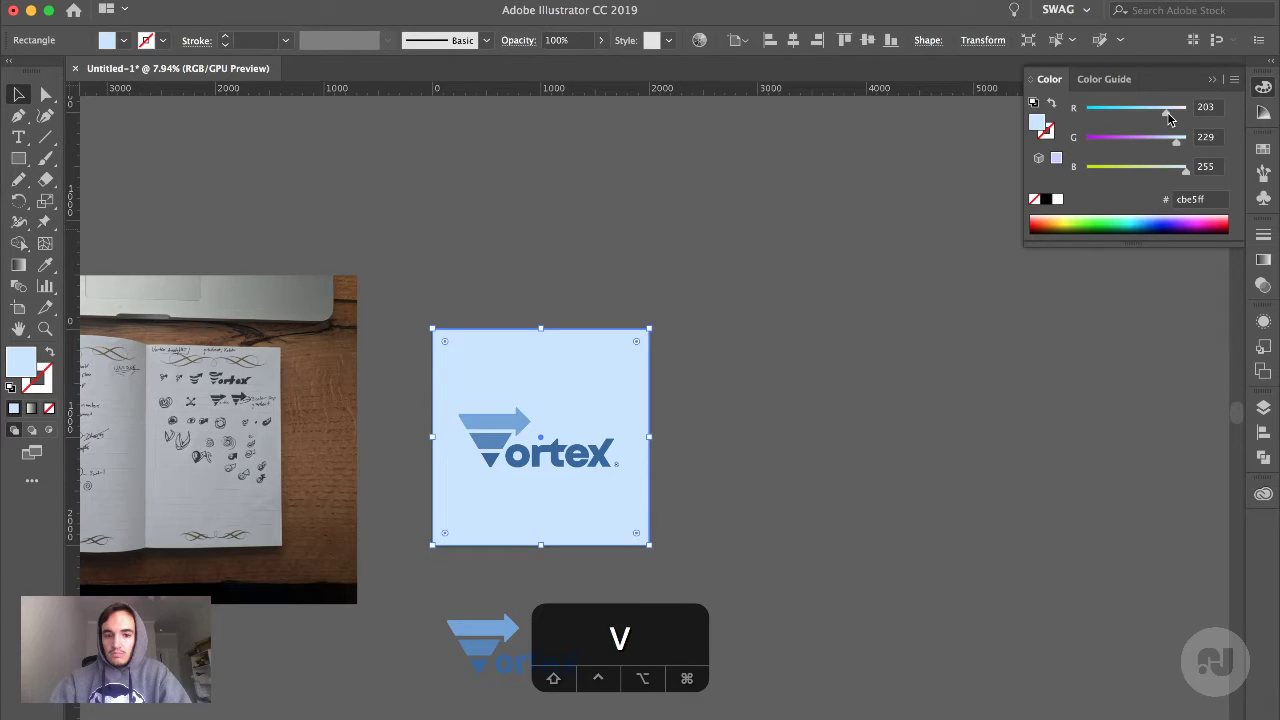
pyautogui.press('v')
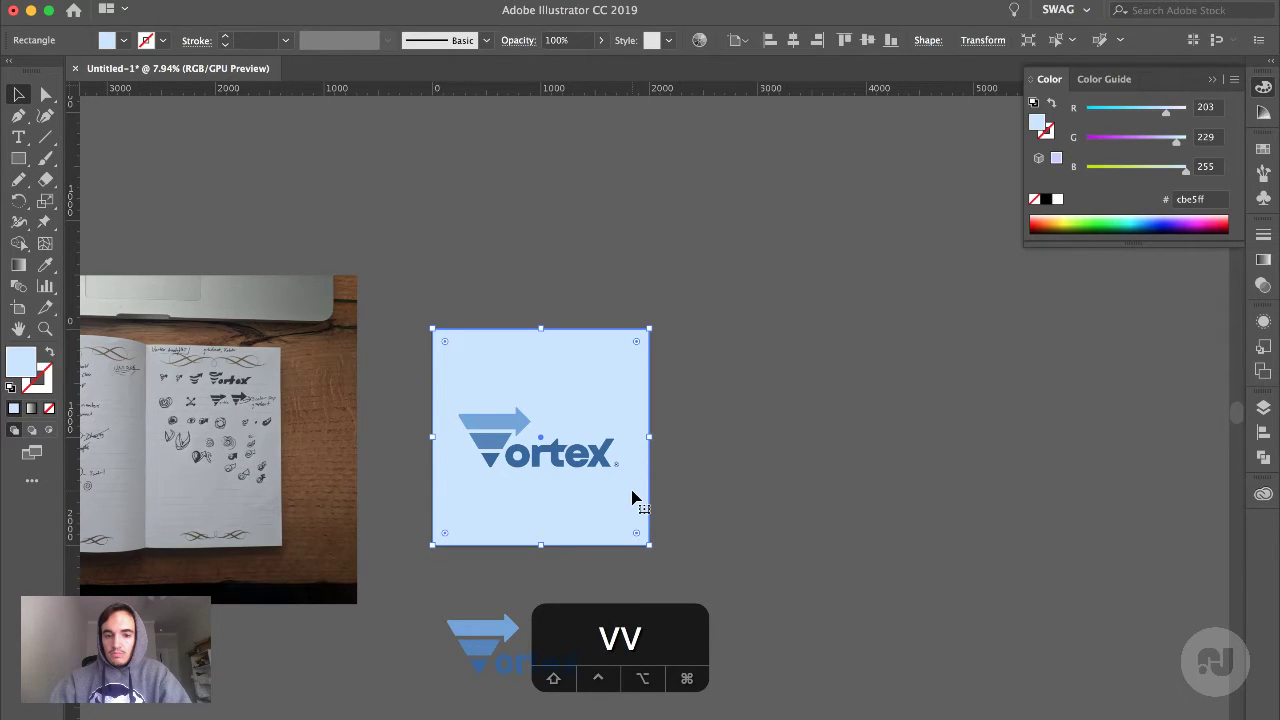
pyautogui.click(725, 478)
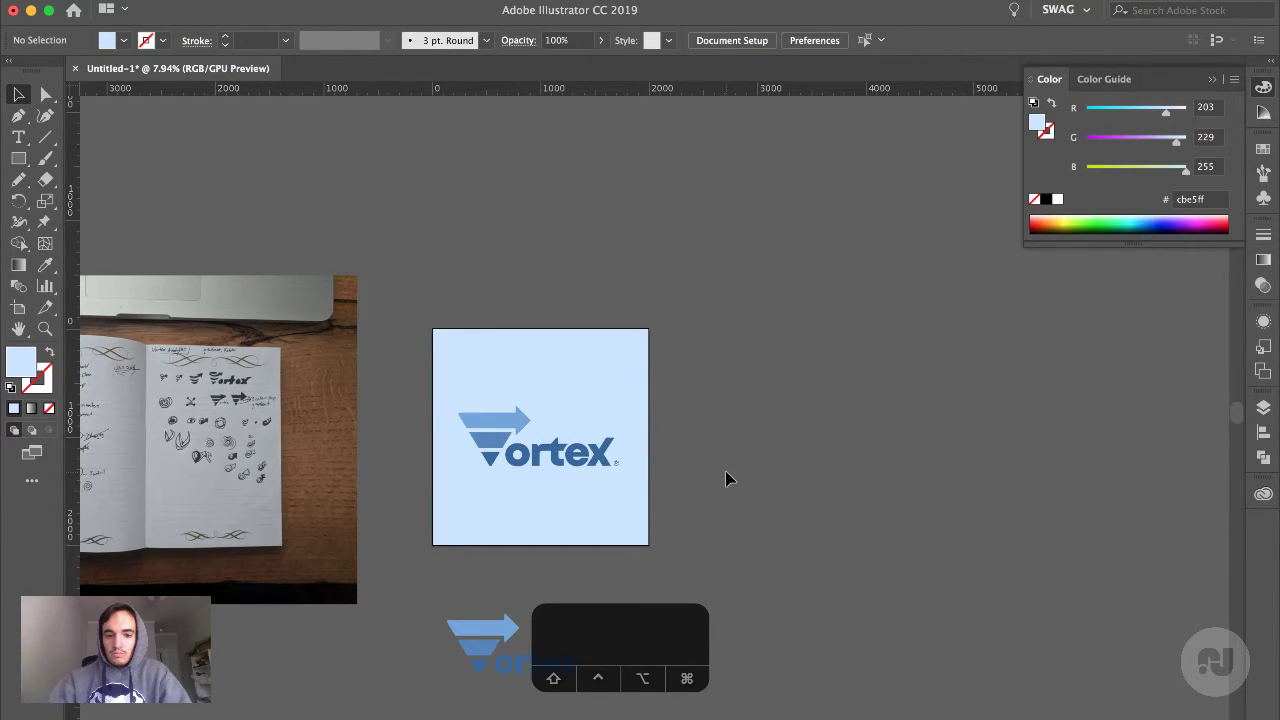
# Fill the background rectangle with the light blue sampled from the logo's arrow
pyautogui.click(617, 461)
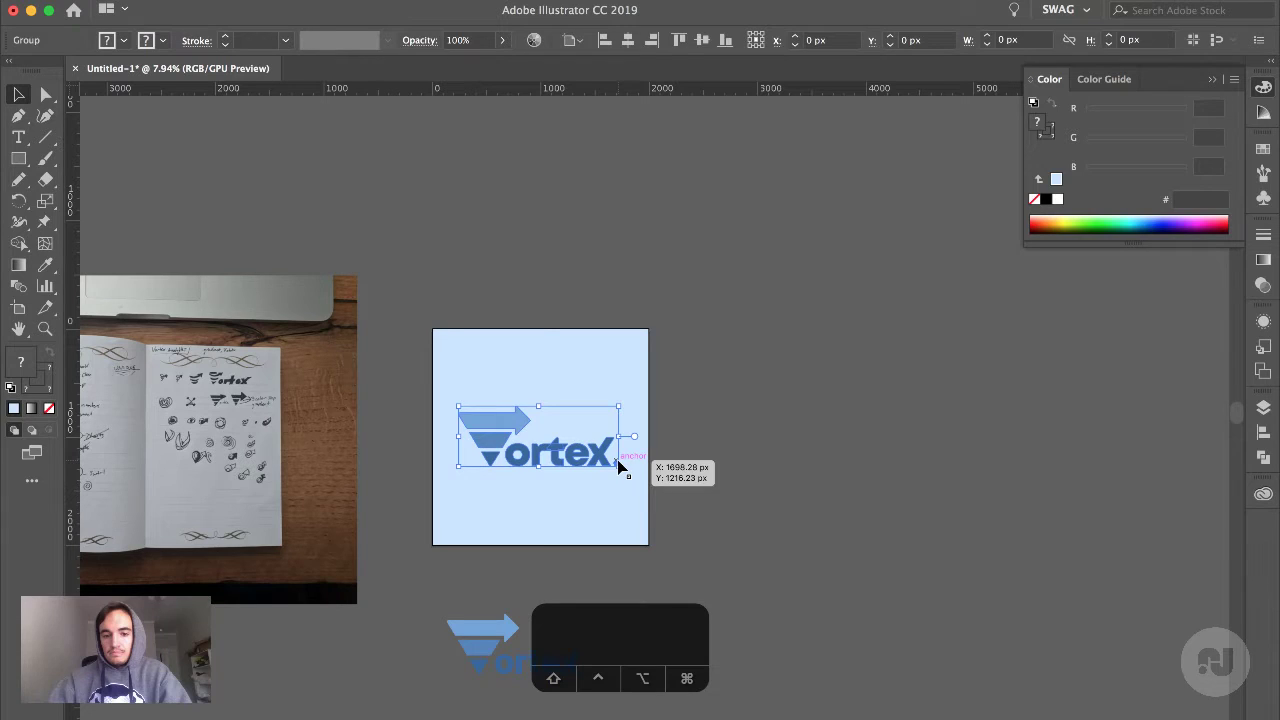
pyautogui.click(630, 500)
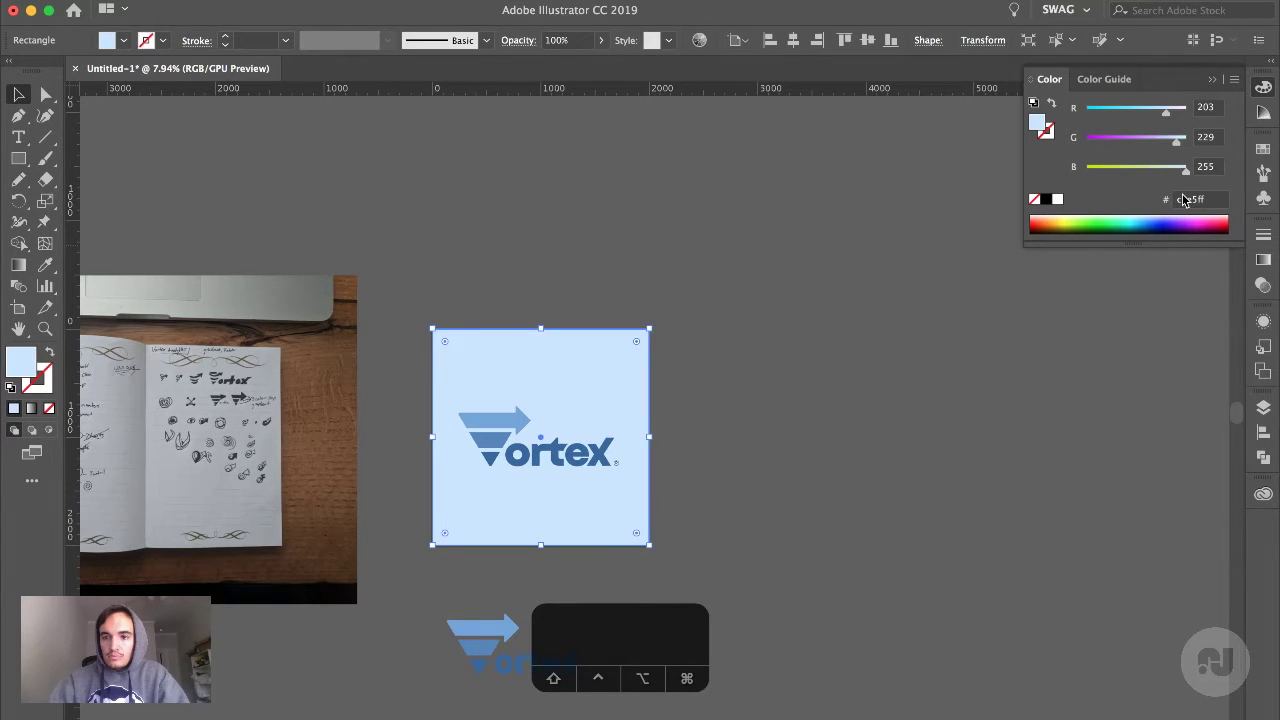
pyautogui.press('i')
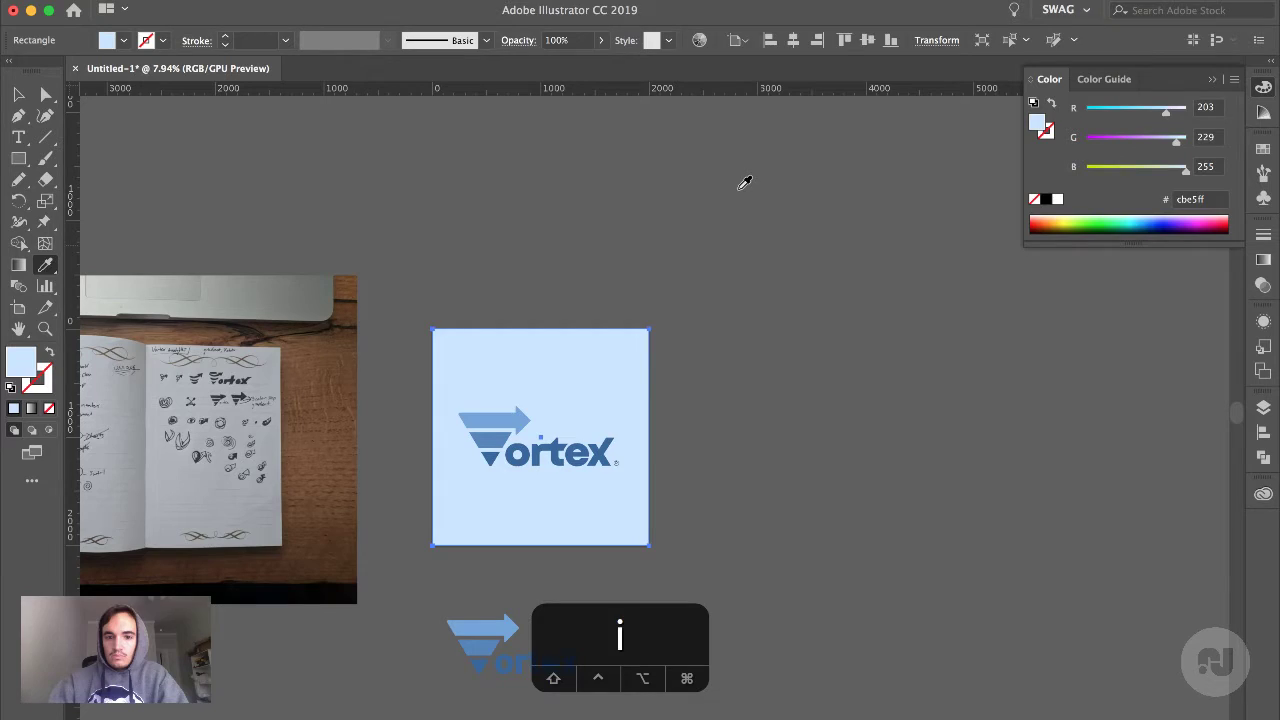
pyautogui.click(615, 458)
pyautogui.press('v')
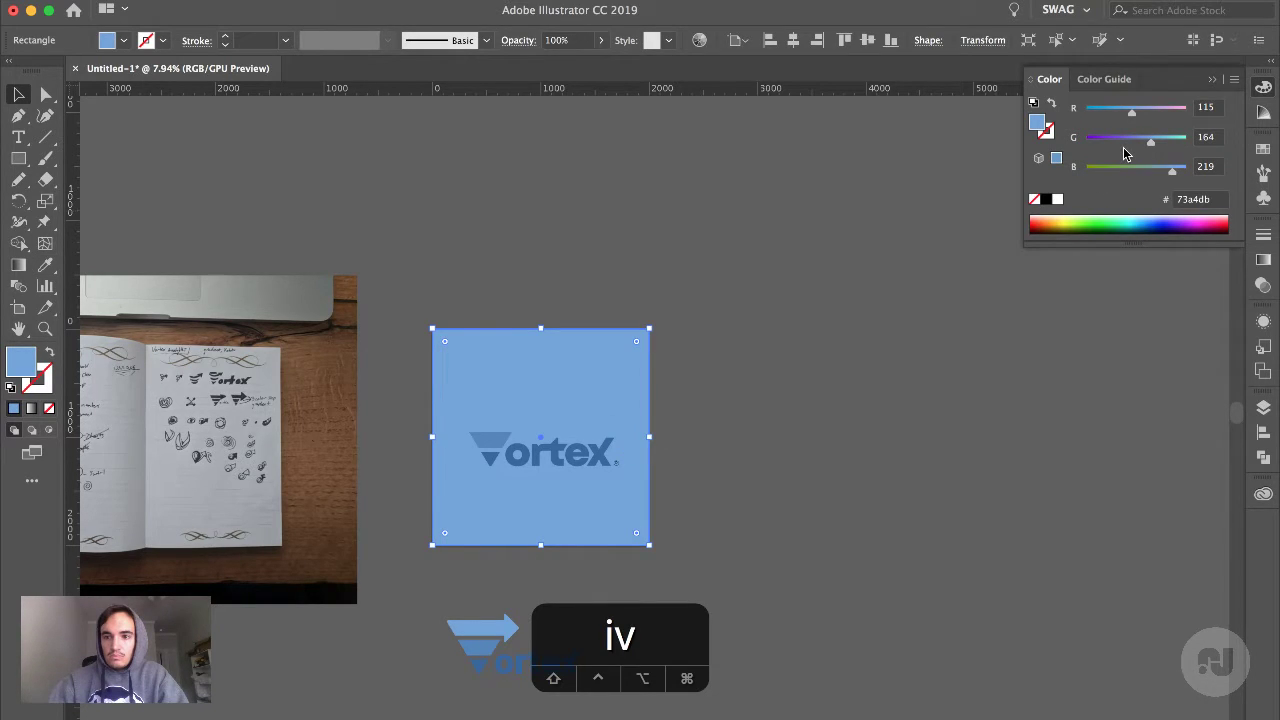
# Lighten the background rectangle's fill to RGB 209, 227, 255 (#d1e3ff)
pyautogui.moveTo(1157, 139); pyautogui.dragTo(1157, 137)
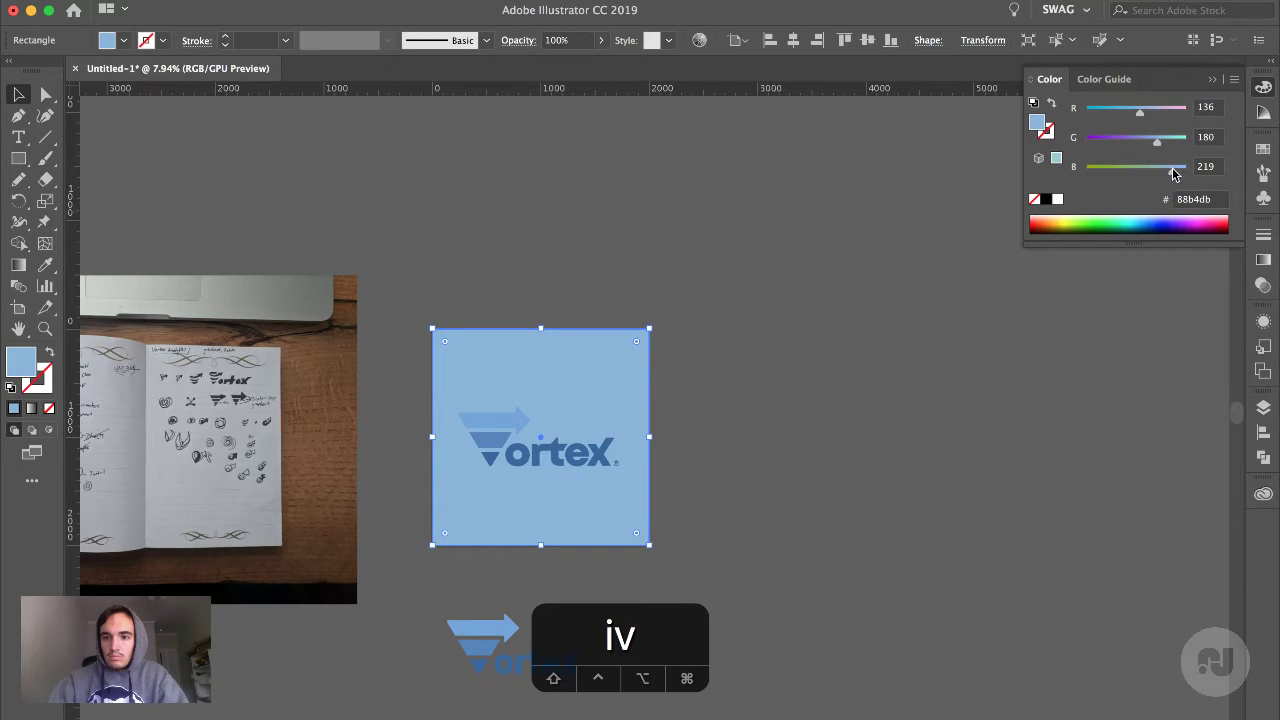
pyautogui.moveTo(1178, 172); pyautogui.dragTo(1181, 170)
pyautogui.moveTo(1157, 138); pyautogui.dragTo(1174, 130)
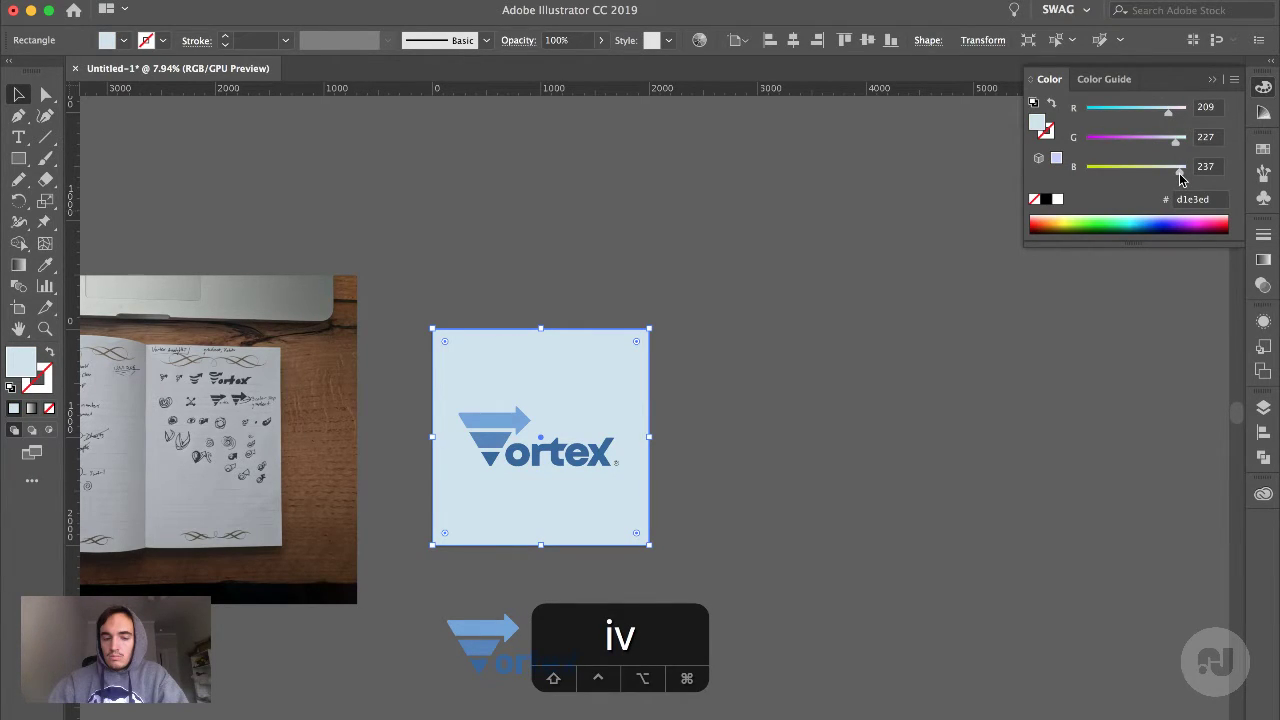
pyautogui.moveTo(1181, 172); pyautogui.dragTo(1192, 170)
pyautogui.click(880, 270)
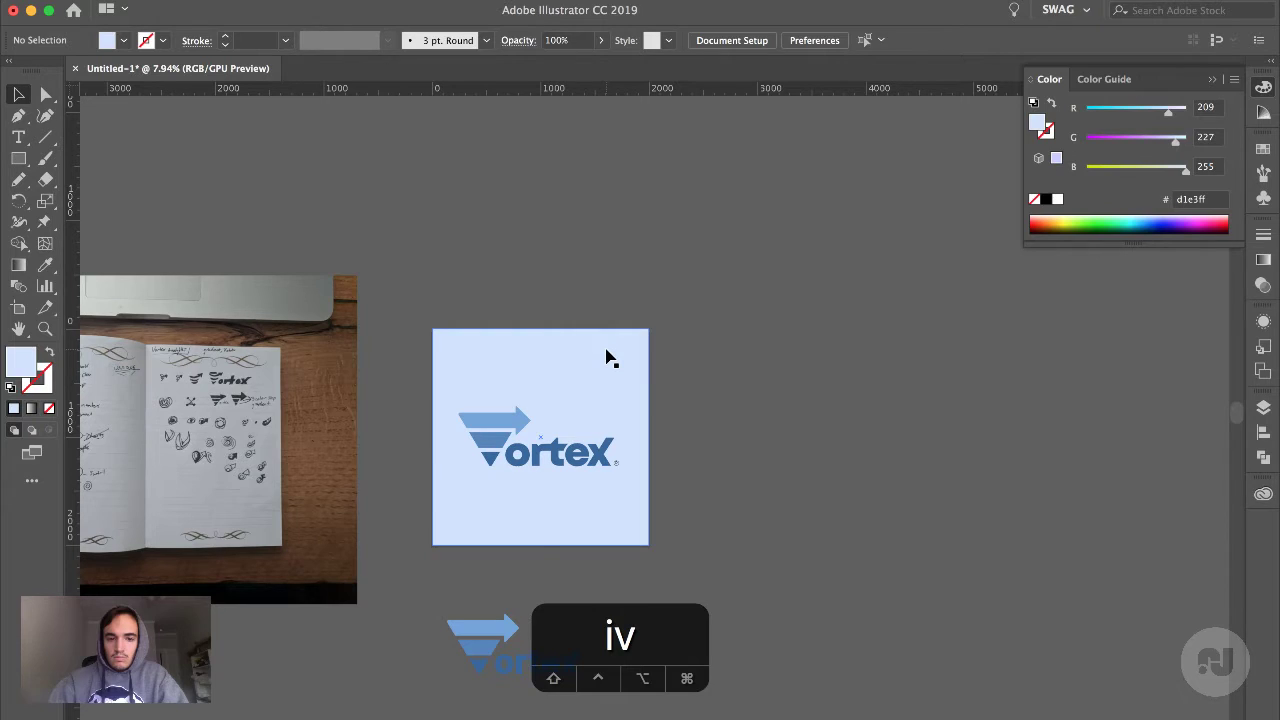
# Try several blue and cyan fills on the background rectangle, ending with the pale grey-blue RGB 215, 225, 241 (#d7e1f1)
pyautogui.click(610, 358)
pyautogui.moveTo(1168, 111)
pyautogui.mouseDown()
pyautogui.moveTo(1169, 141)
pyautogui.moveTo(1147, 112)
pyautogui.mouseUp()
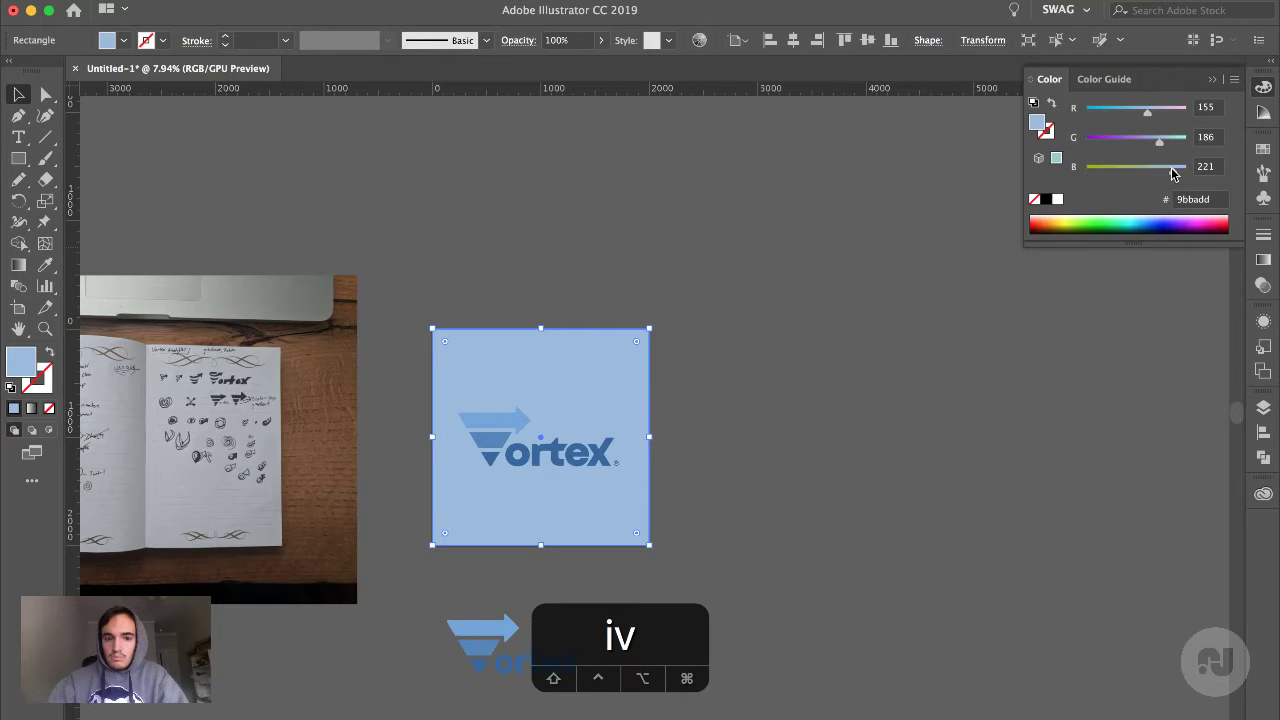
pyautogui.moveTo(1173, 170); pyautogui.dragTo(1180, 170)
pyautogui.click(1174, 141)
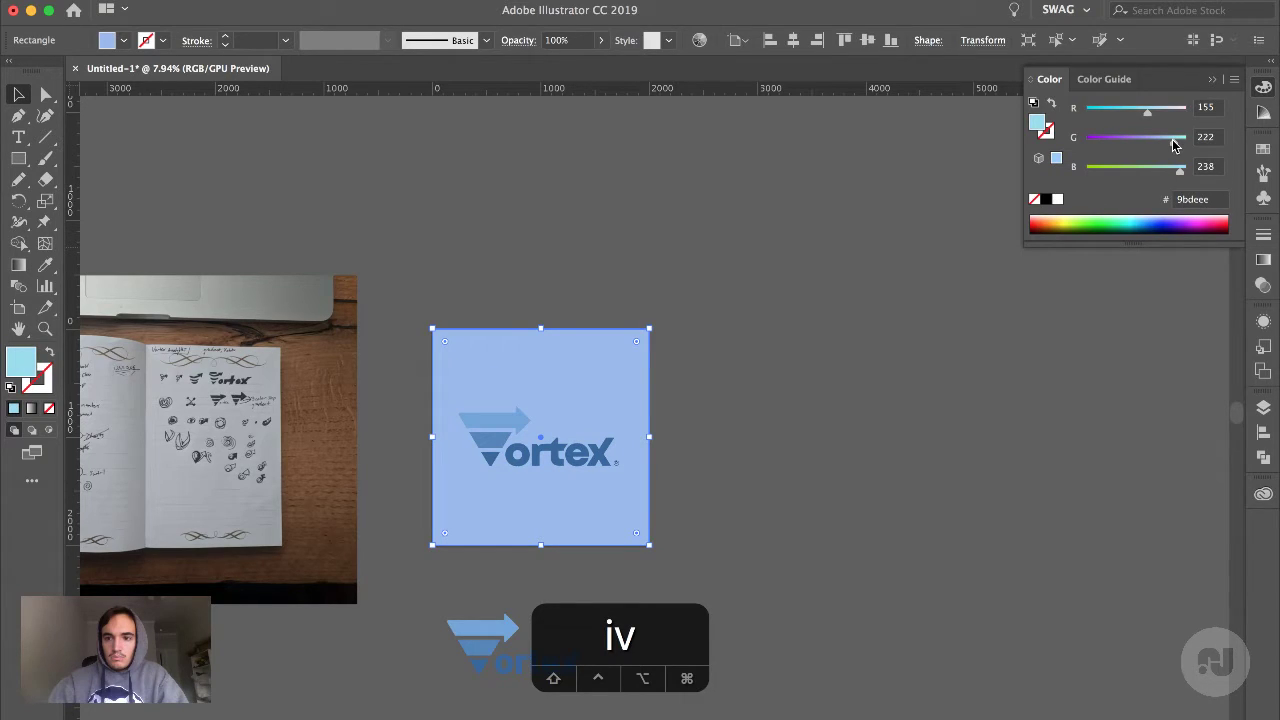
pyautogui.click(1168, 140)
pyautogui.moveTo(1172, 172); pyautogui.dragTo(1181, 170)
pyautogui.click(1175, 140)
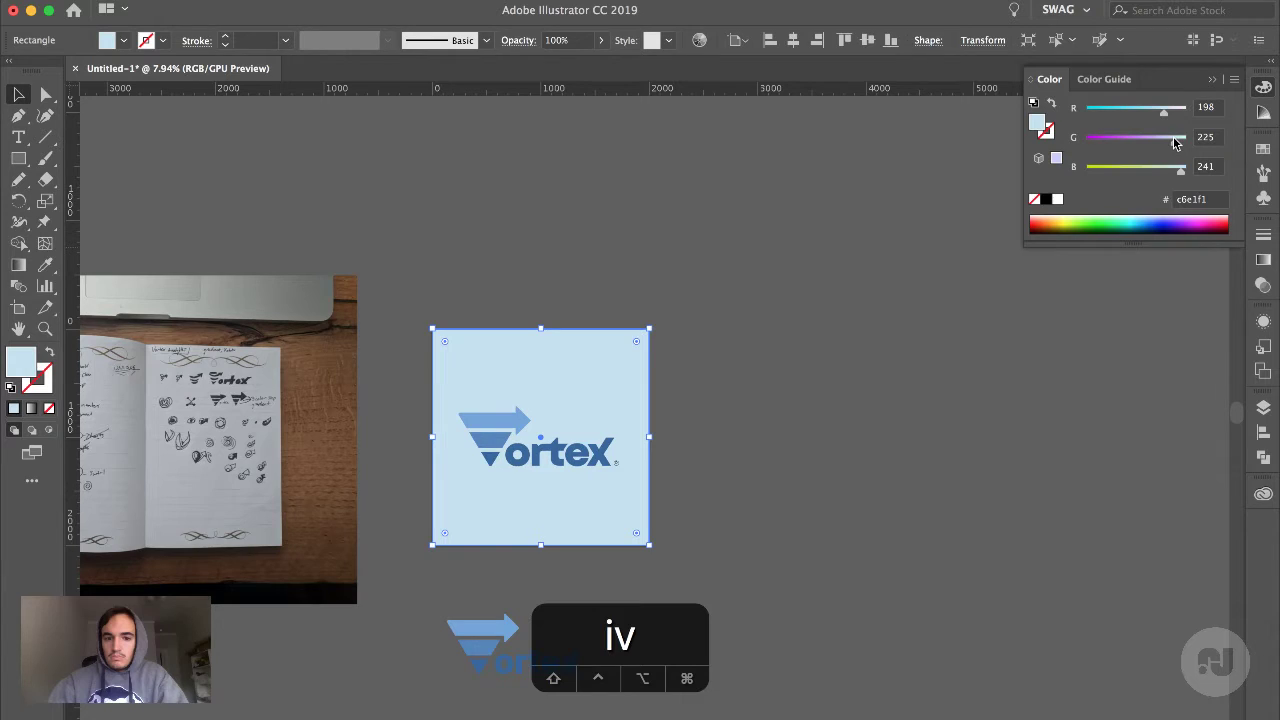
pyautogui.click(1080, 217)
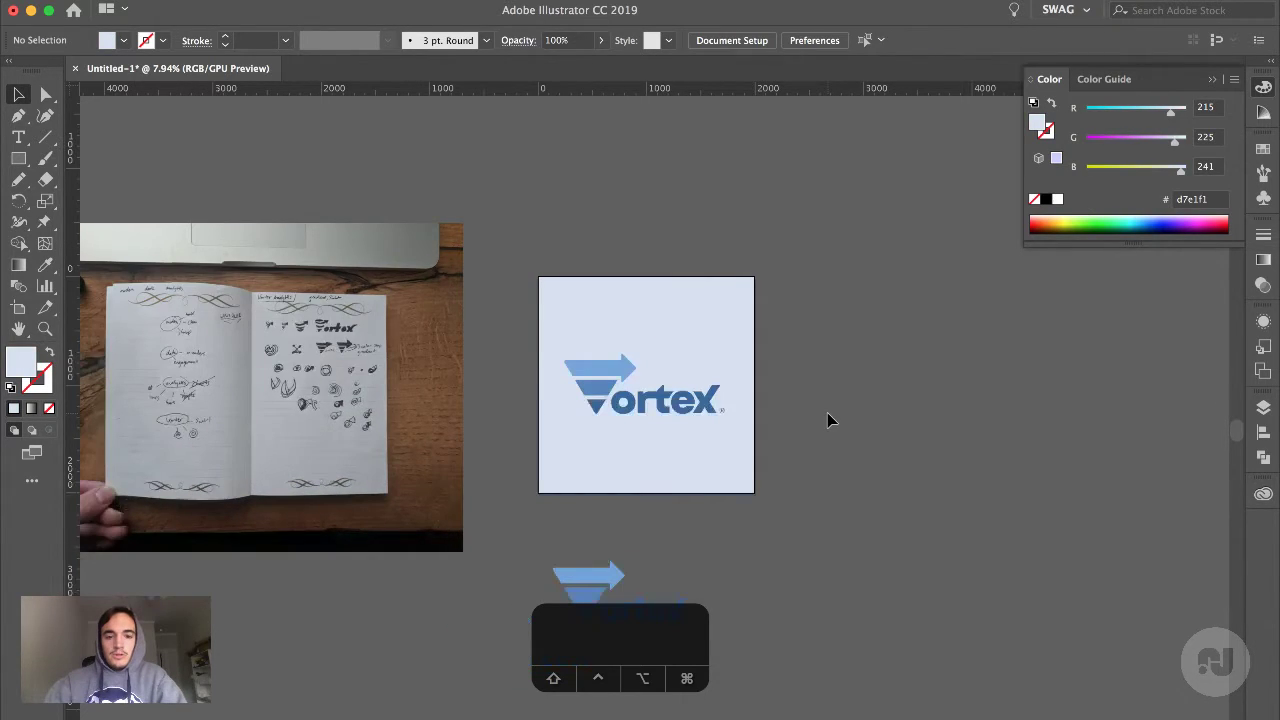
# Raise the blue value of the background rectangle's fill to 255 (#d7e1ff)
pyautogui.scroll(2, 720, 460)
pyautogui.click(625, 517)
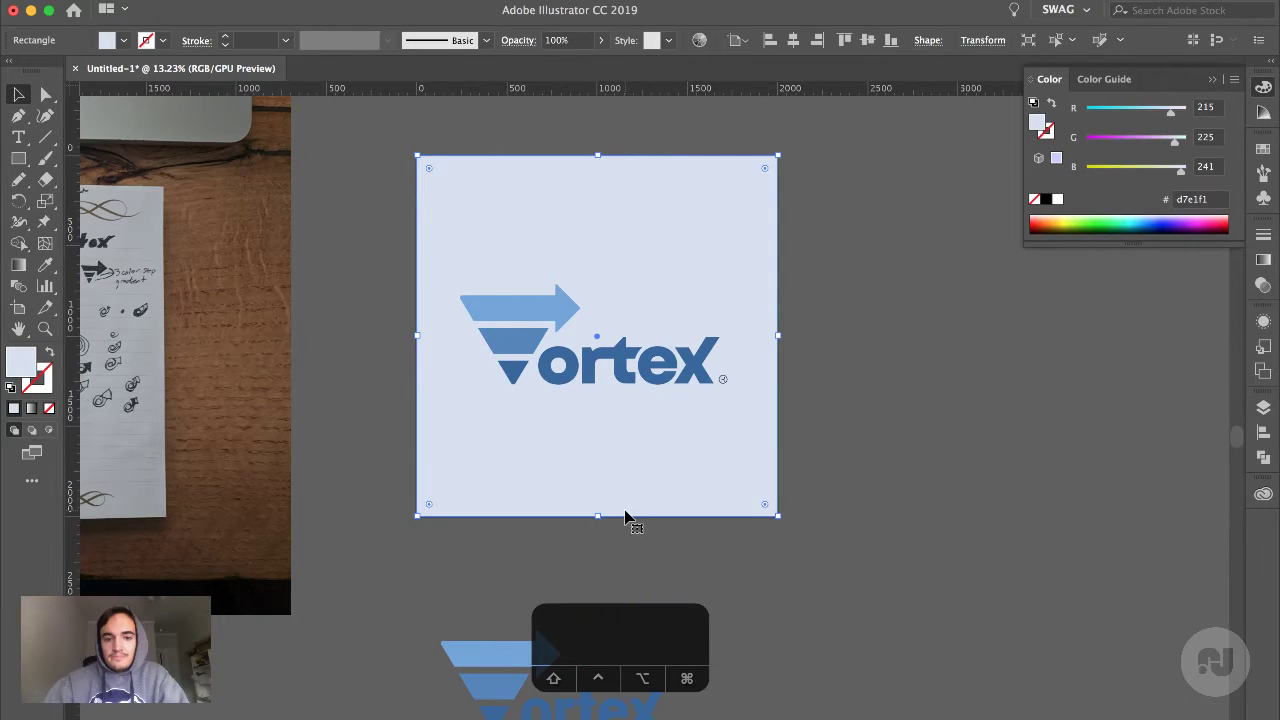
pyautogui.scroll(1, 625, 517)
pyautogui.click(1054, 337)
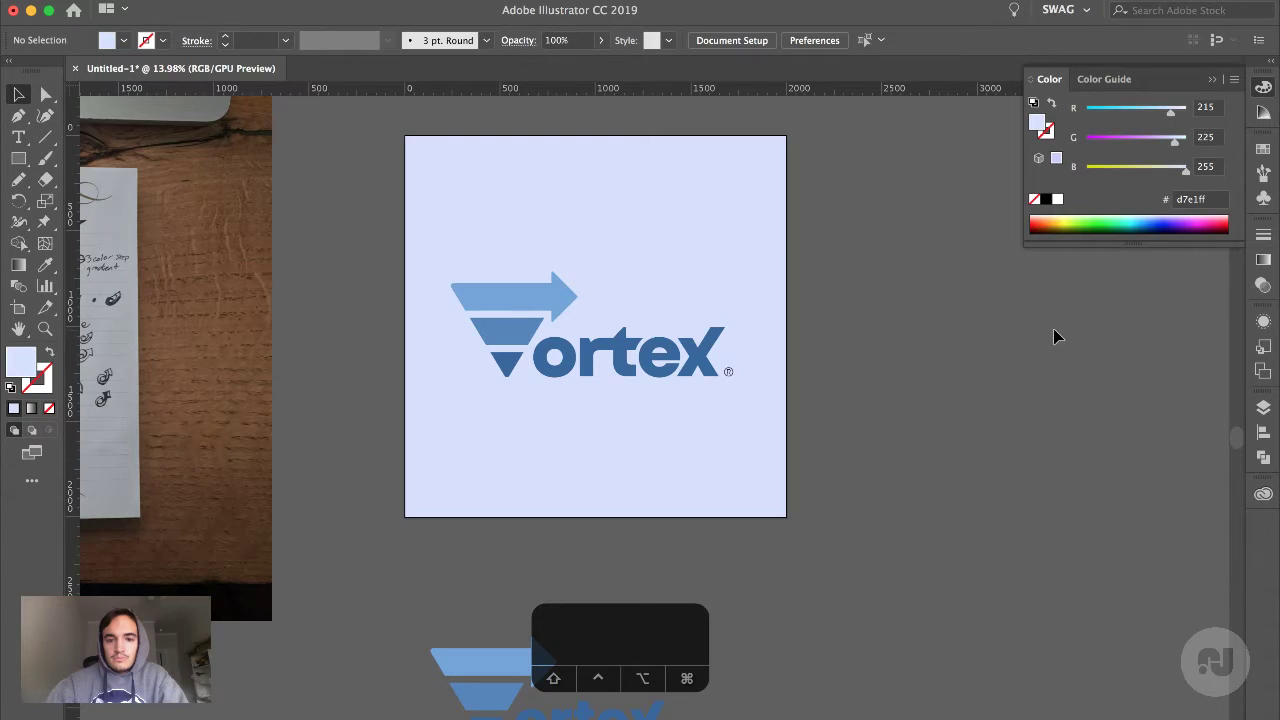
pyautogui.scroll(-3, 1054, 337)
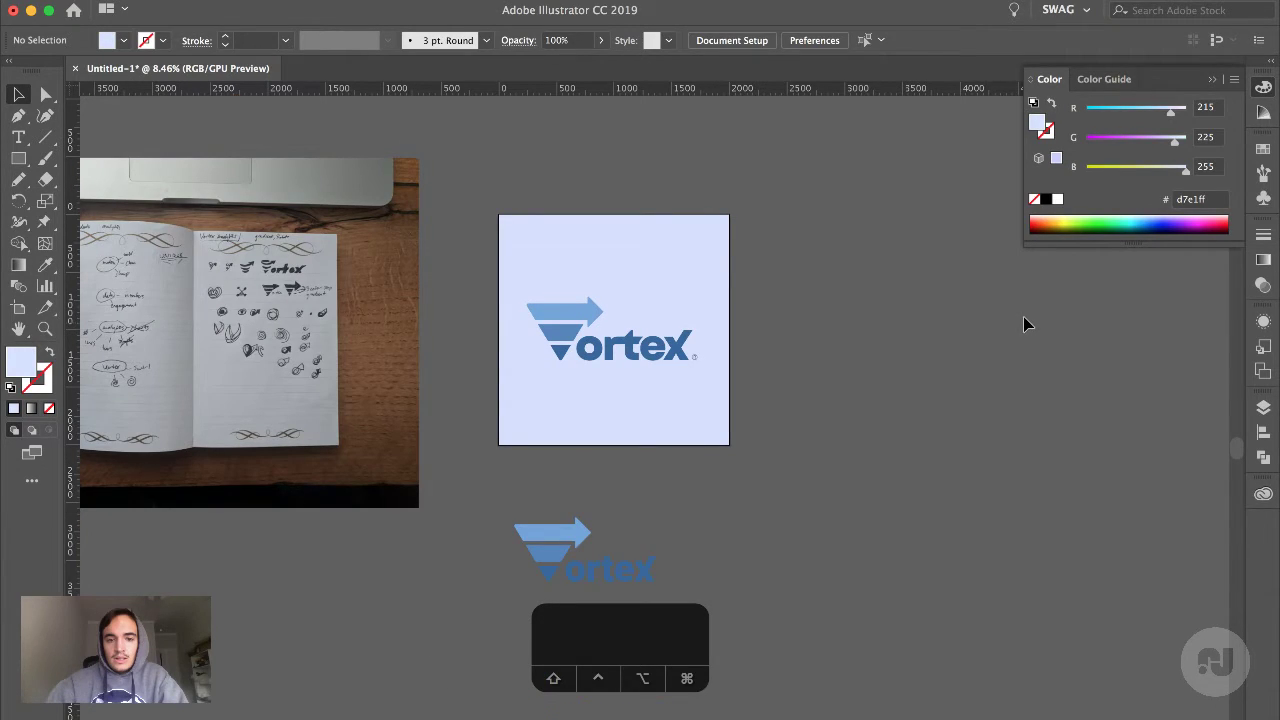
# Try narrowing the tip of the x's upper-right arm by moving its inner top anchor point outward
pyautogui.click(670, 286)
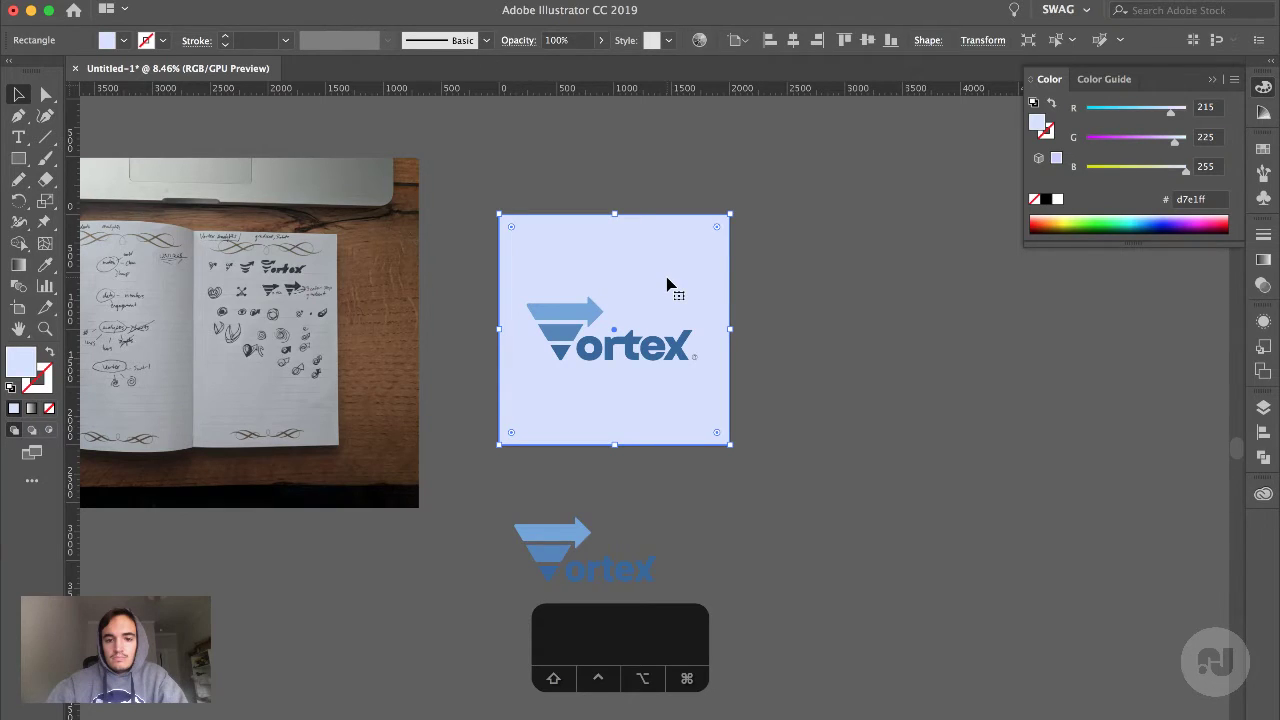
pyautogui.scroll(5, 692, 355)
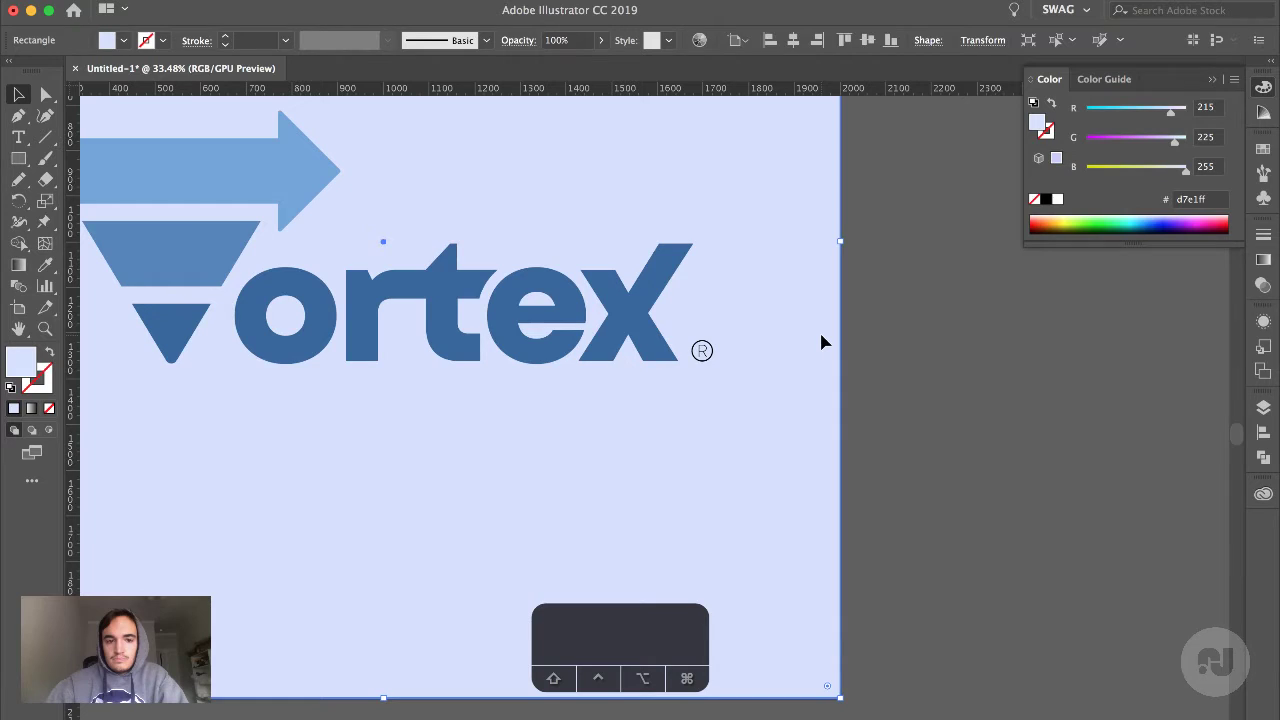
pyautogui.press('a')
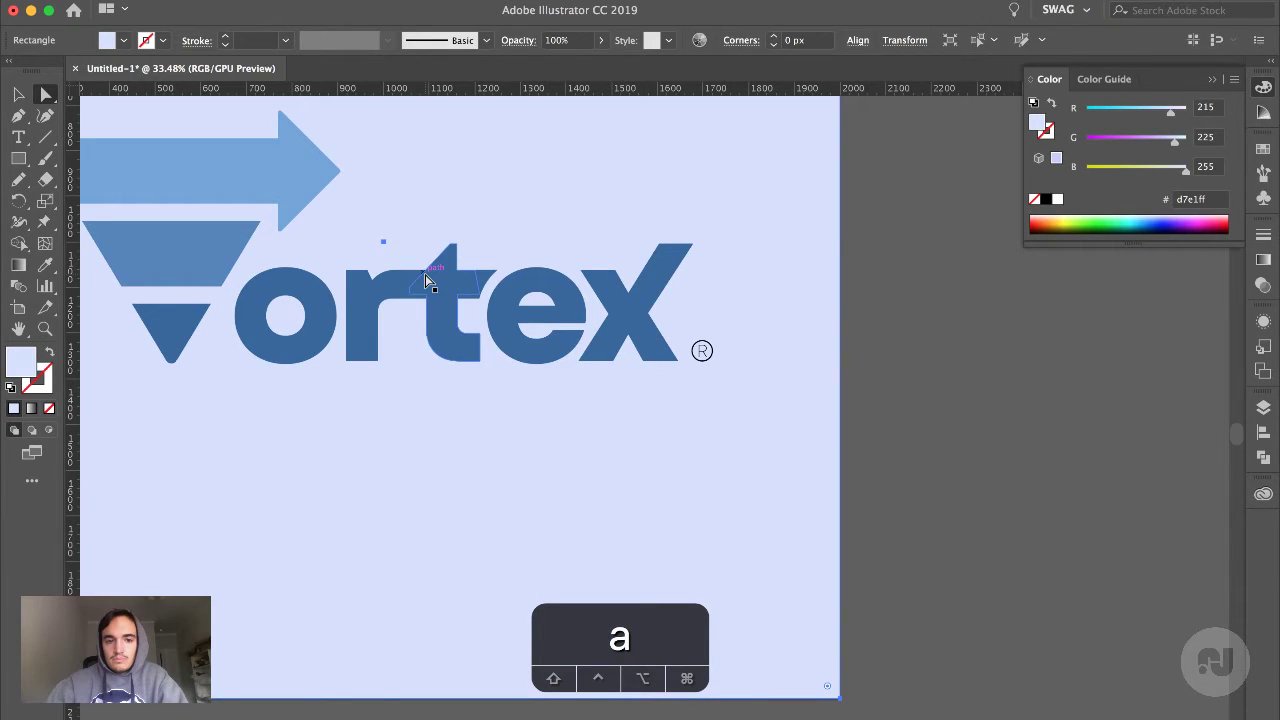
pyautogui.press('p')
pyautogui.press('v')
pyautogui.click(645, 280)
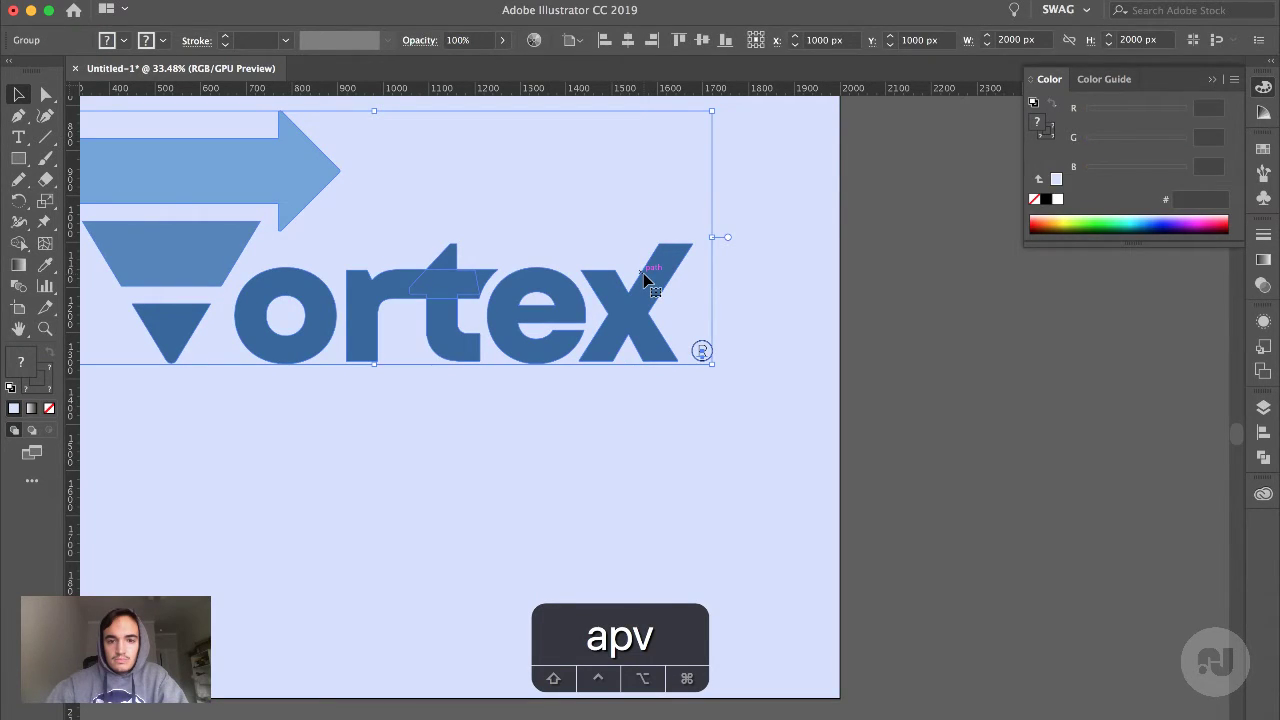
pyautogui.doubleClick(643, 273)
pyautogui.press('p')
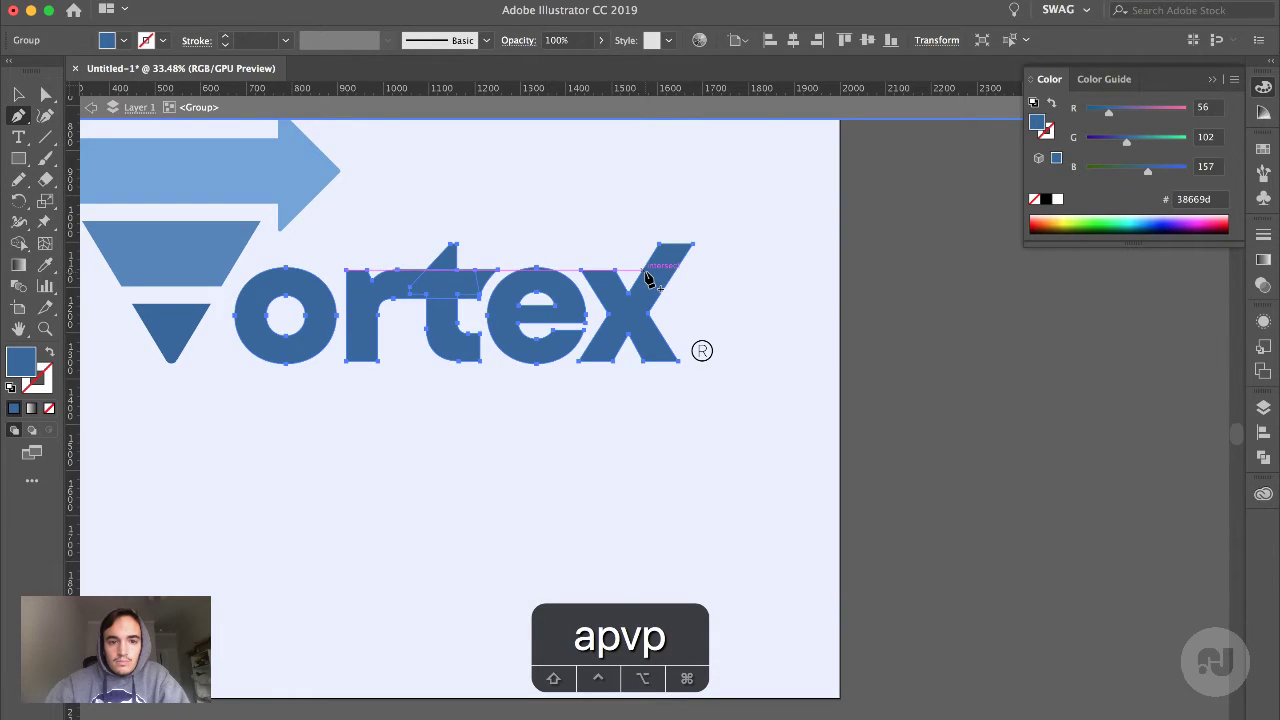
pyautogui.press('a')
pyautogui.moveTo(660, 246); pyautogui.dragTo(679, 249)
pyautogui.doubleClick(922, 317)
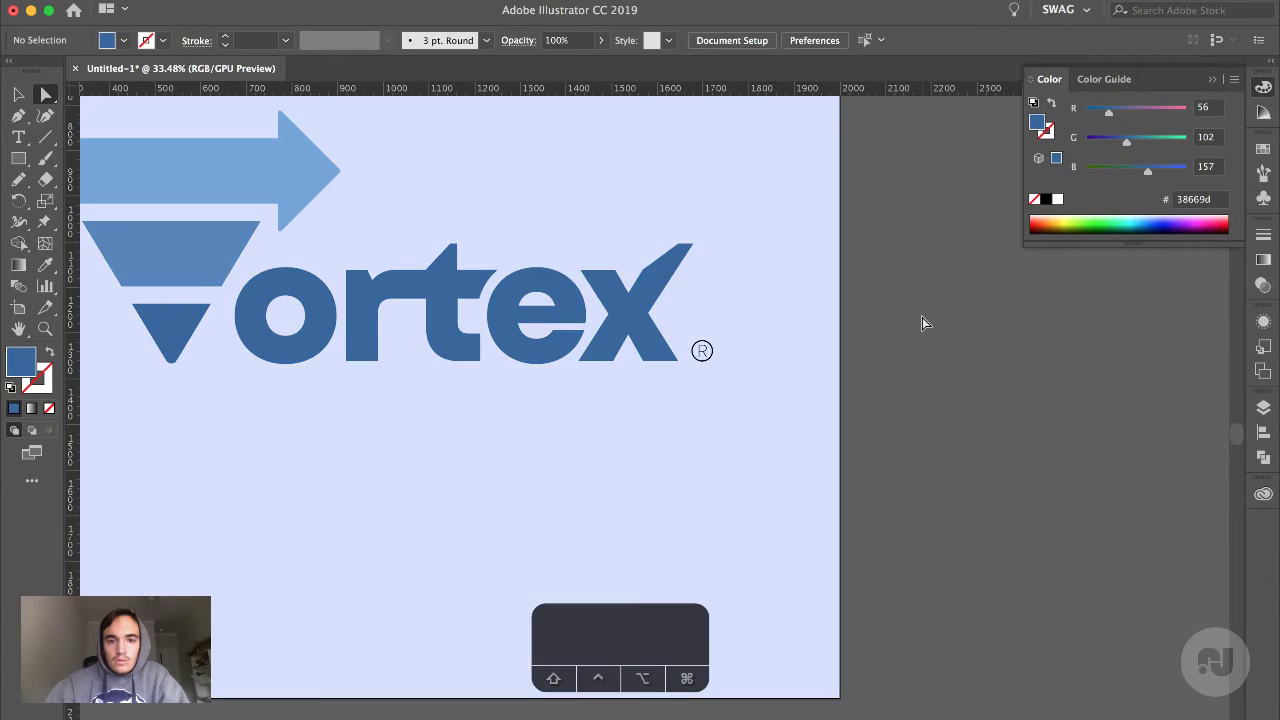
# Undo the reshaping of the x and the background rectangle's last fill change
pyautogui.press('super+0')
pyautogui.press('super+z')
pyautogui.press('super+z')
pyautogui.press('super+z')
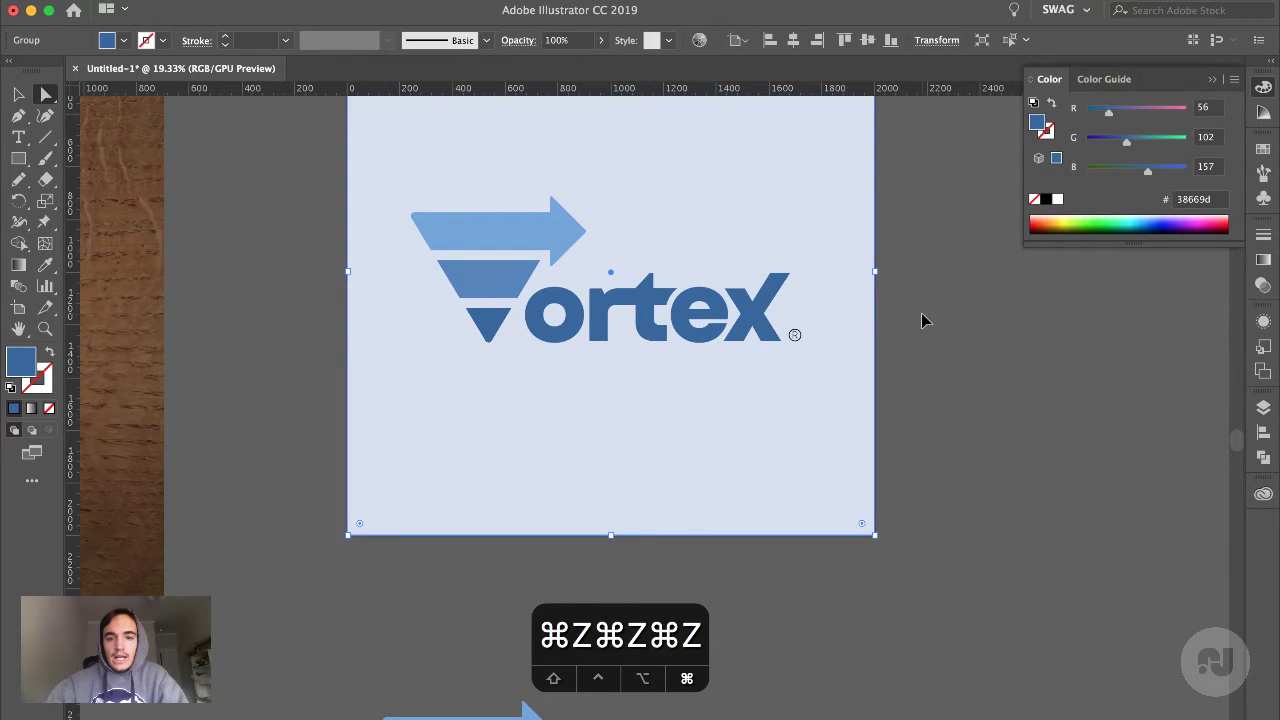
# Fill the background rectangle with pure yellow, RGB 255, 255, 0 (#ffff00)
pyautogui.press('v')
pyautogui.click(866, 345)
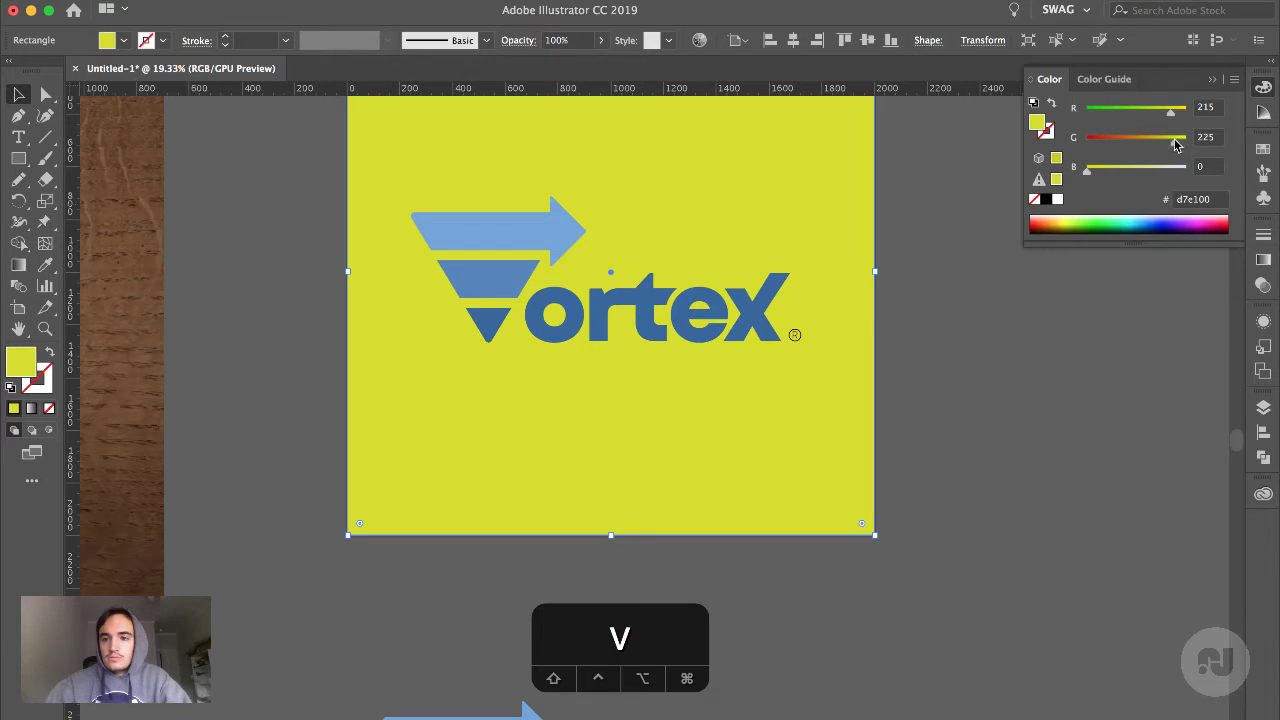
pyautogui.moveTo(1175, 140); pyautogui.dragTo(1190, 111)
pyautogui.click(981, 468)
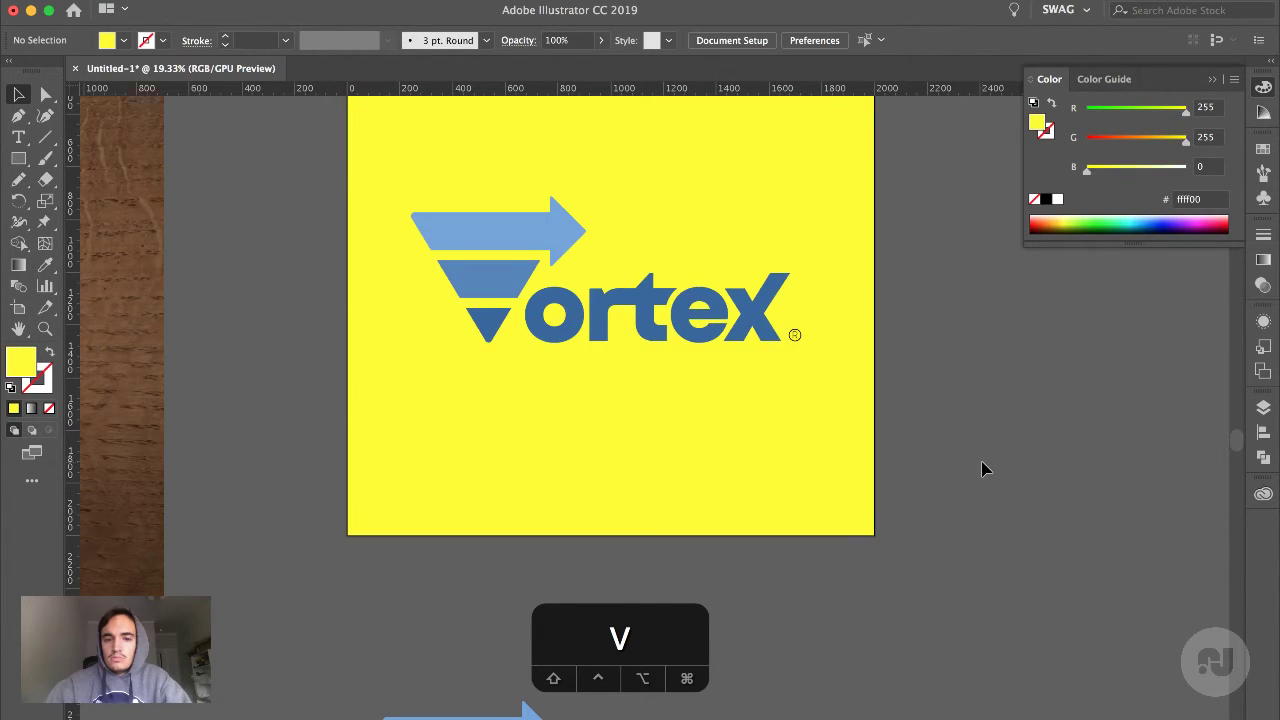
pyautogui.scroll(-3, 981, 468)
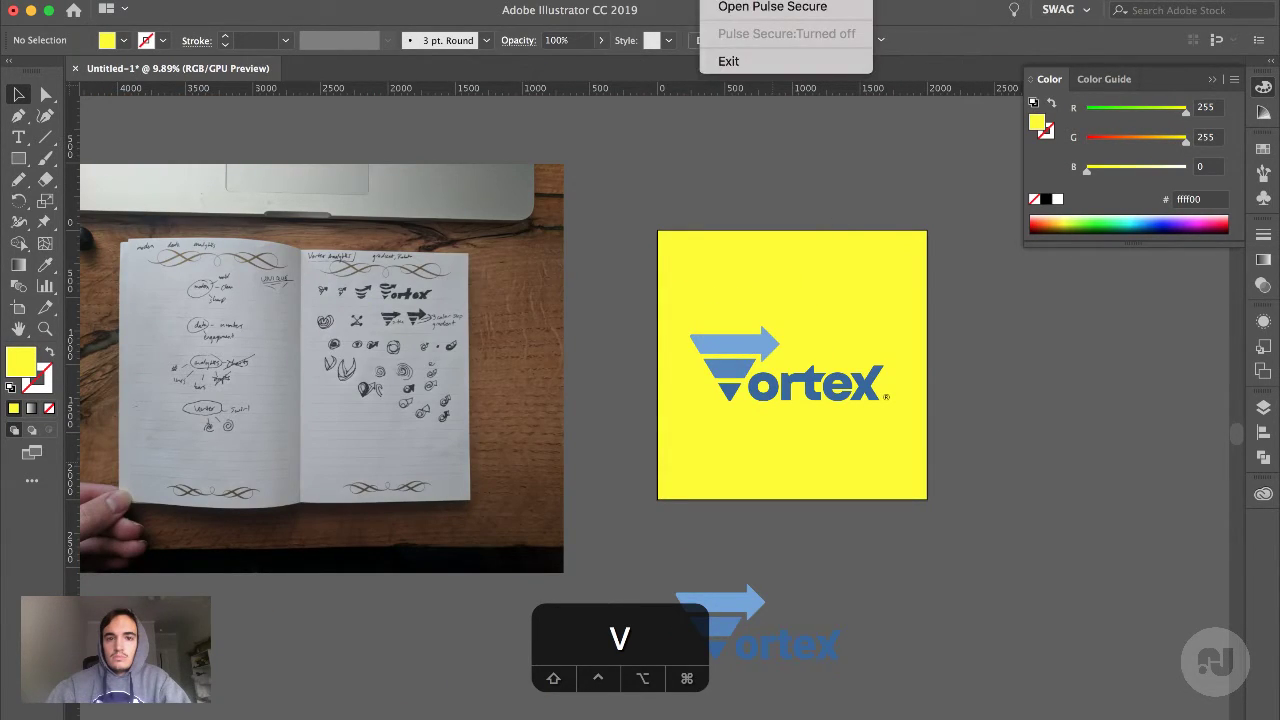
pyautogui.click(722, 120)
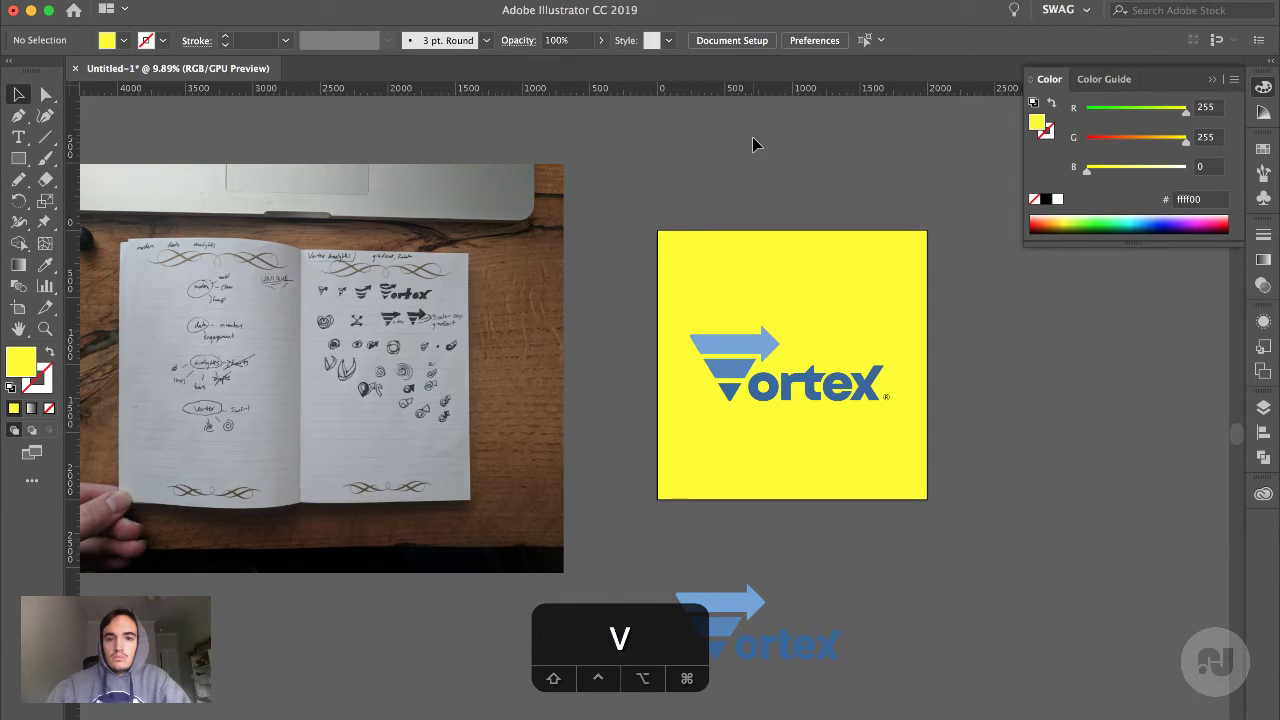
pyautogui.press('XF86MonBrightnessUp')
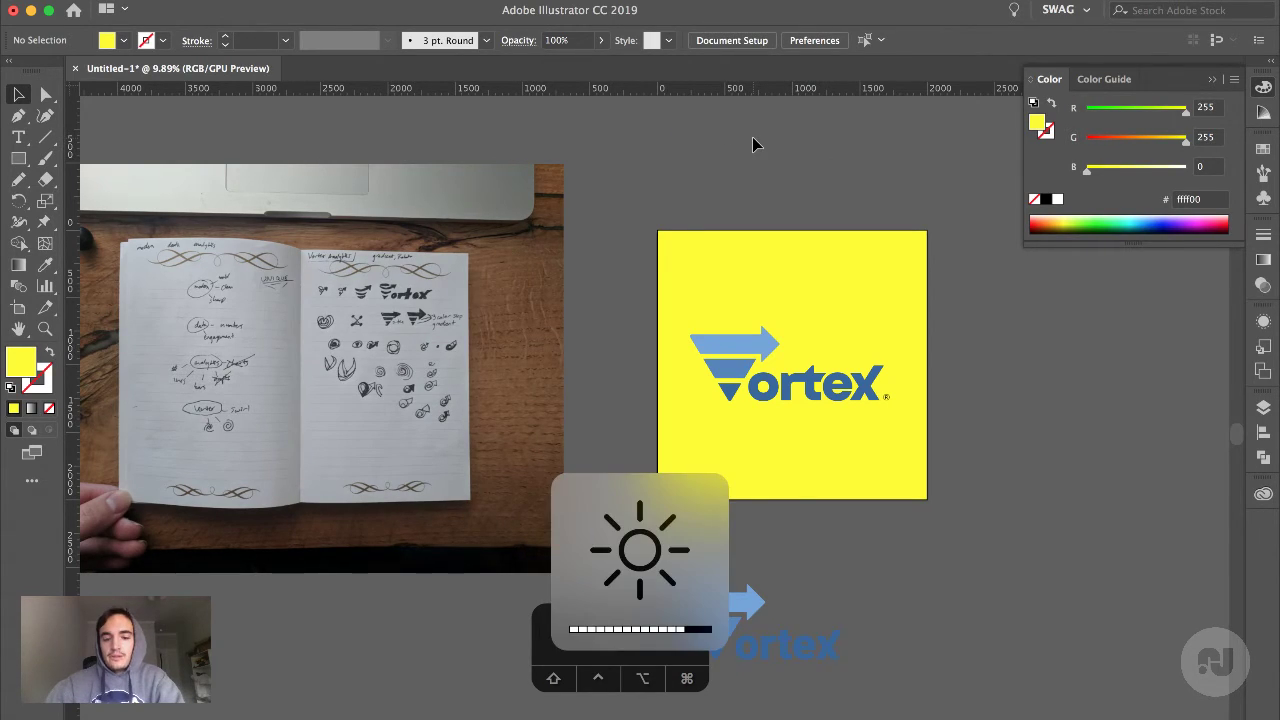
pyautogui.press('v')
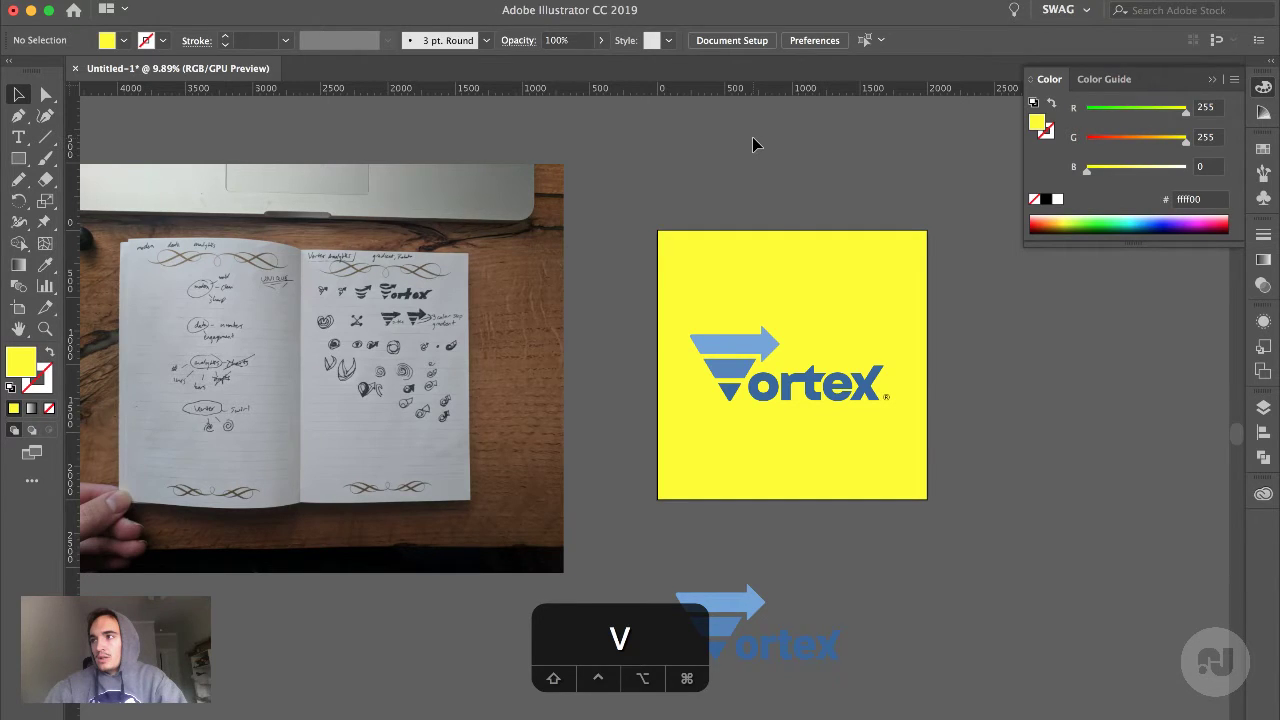
# Try softer and warmer yellow fills on the background rectangle, ending with RGB 255, 239, 0 (#ffef00)
pyautogui.click(790, 260)
pyautogui.hscroll(3, 790, 260)
pyautogui.click(1126, 168)
pyautogui.moveTo(1126, 170); pyautogui.dragTo(1114, 169)
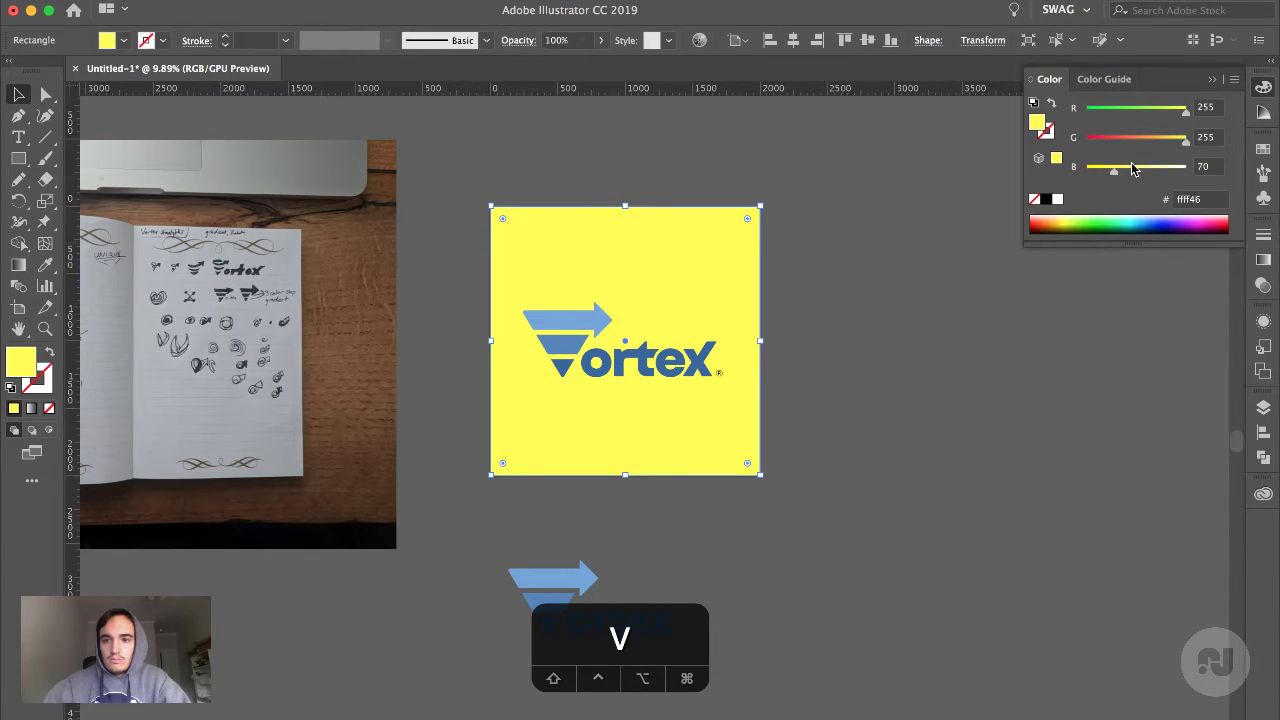
pyautogui.click(1175, 142)
pyautogui.click(1177, 141)
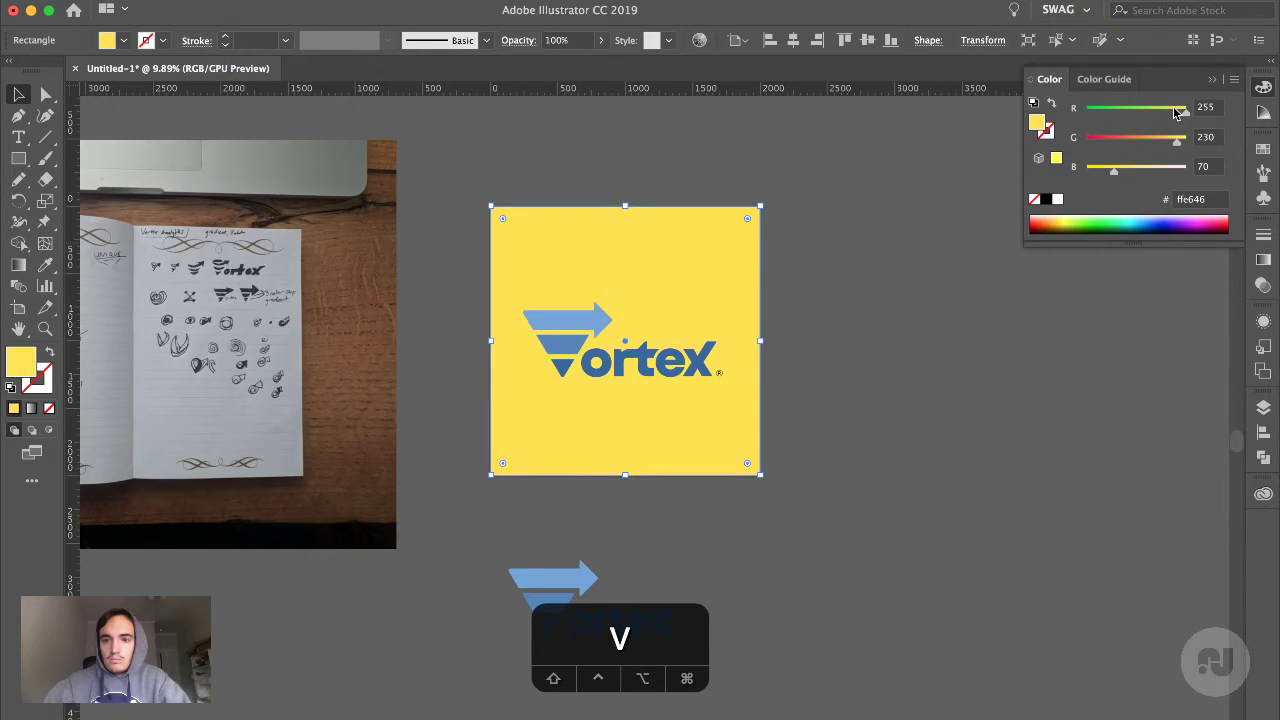
pyautogui.moveTo(1177, 141); pyautogui.dragTo(1222, 147)
pyautogui.click(1056, 158)
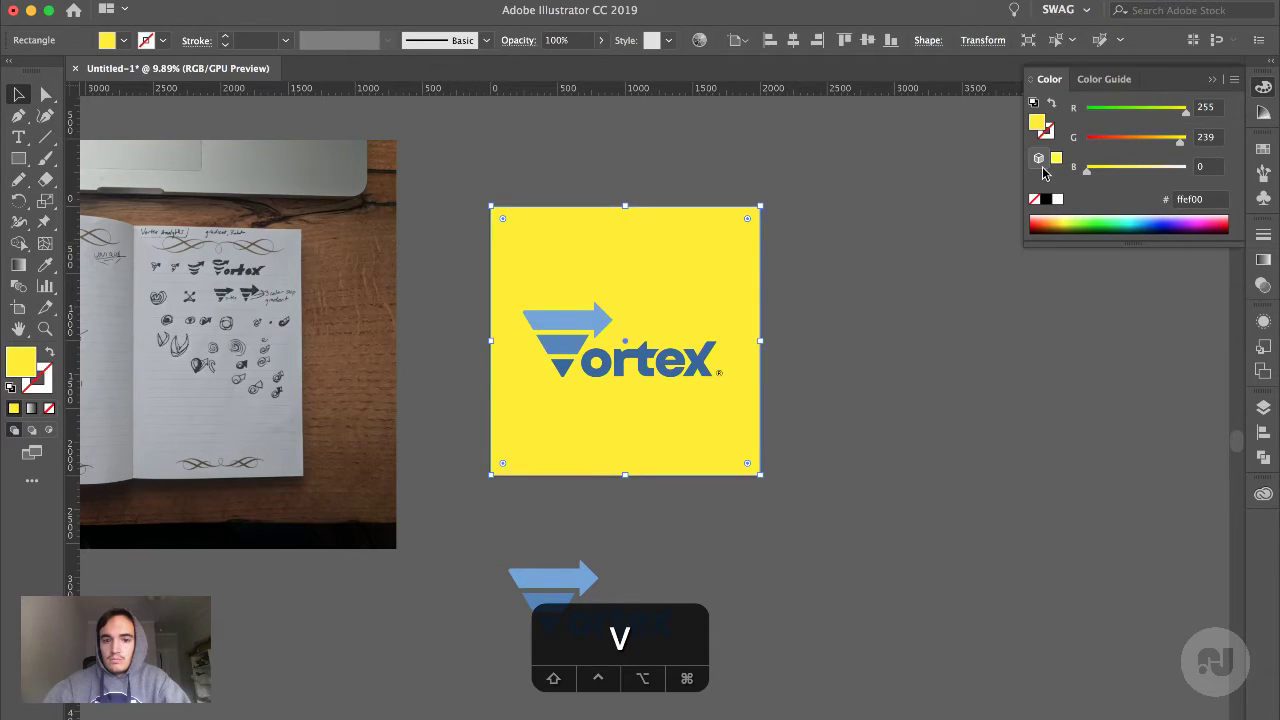
pyautogui.click(800, 250)
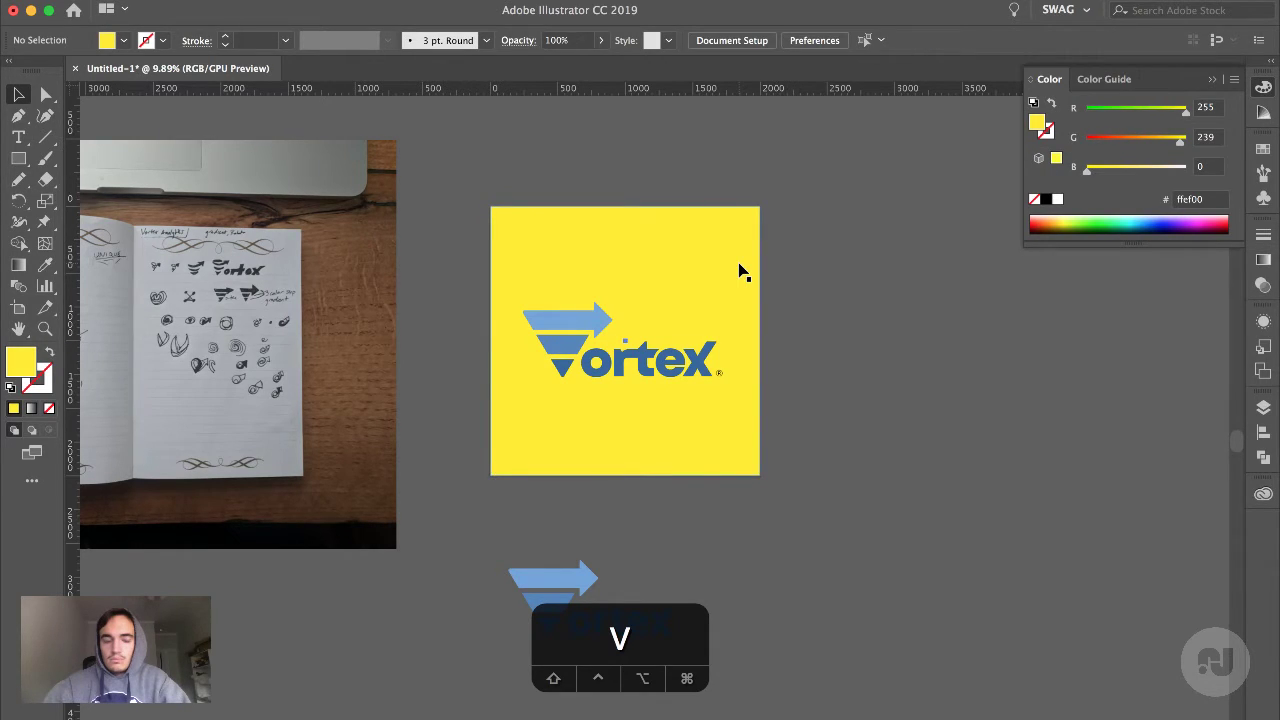
# Try an orange-red fill (#ff3f00) on the background rectangle, then darken it to the navy RGB 0, 0, 28 (#00001c)
pyautogui.click(740, 271)
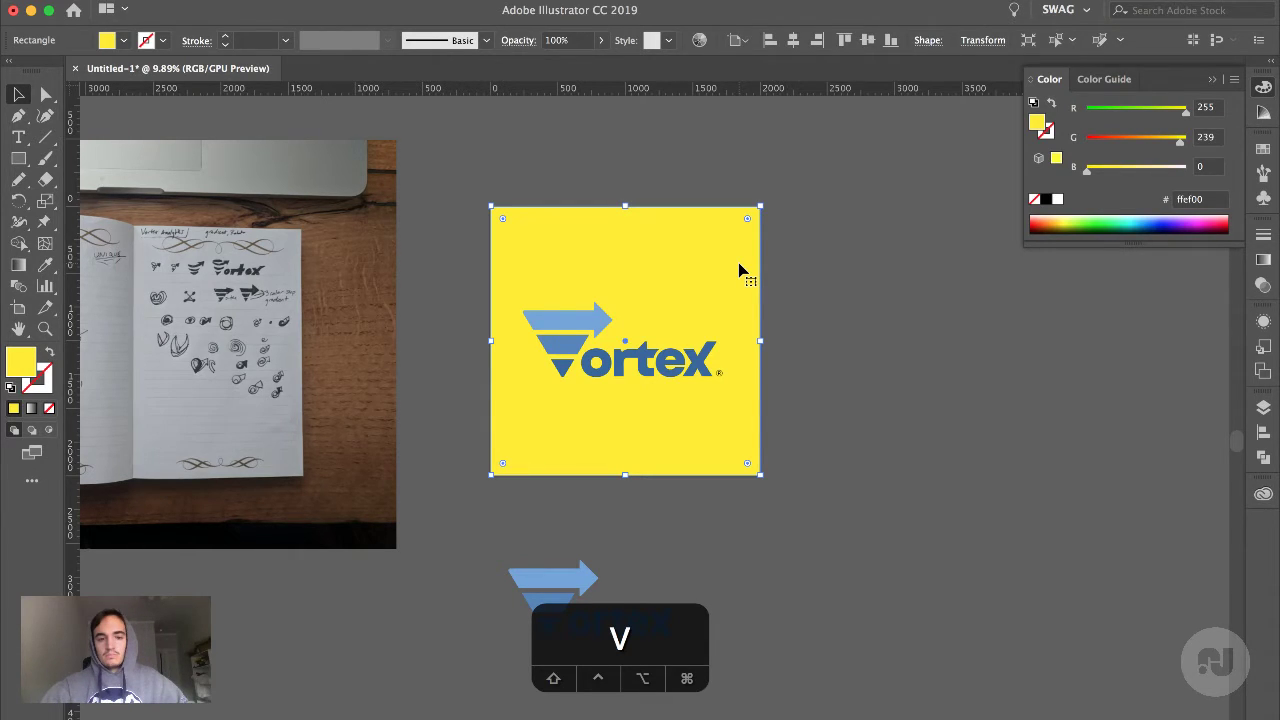
pyautogui.click(822, 243)
pyautogui.scroll(-2, 822, 243)
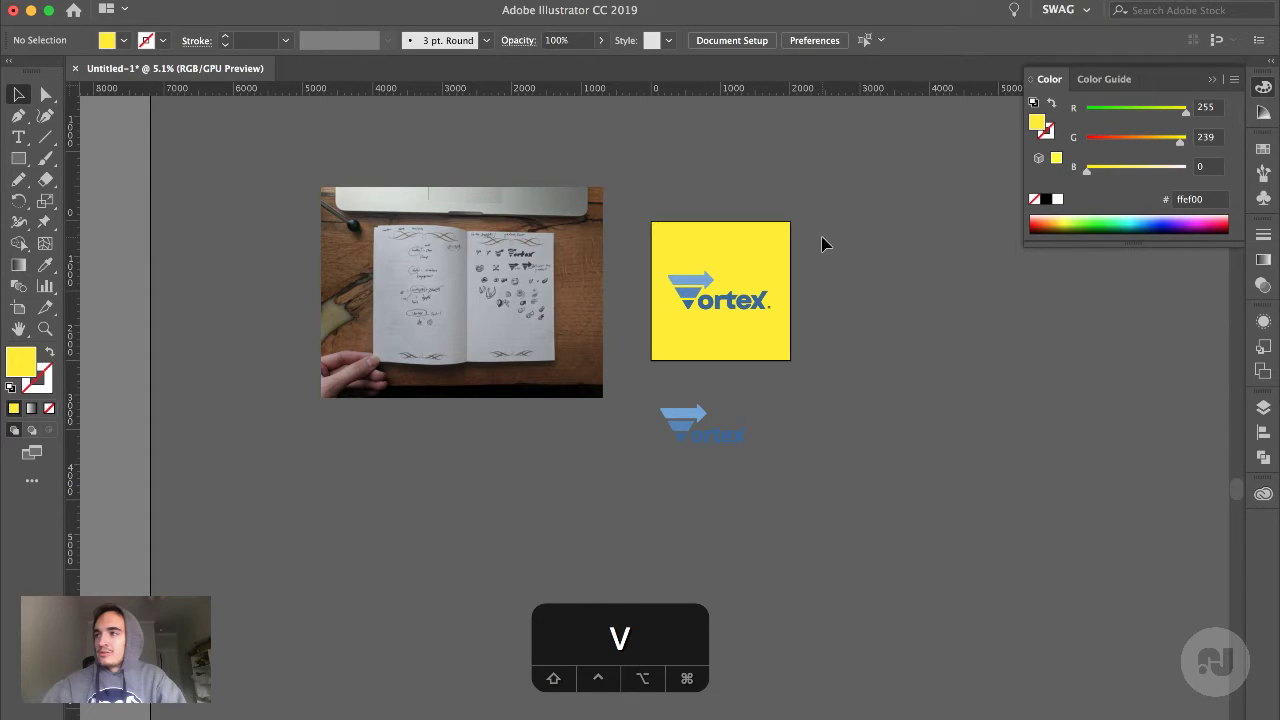
pyautogui.click(785, 245)
pyautogui.moveTo(1180, 141); pyautogui.dragTo(1111, 140)
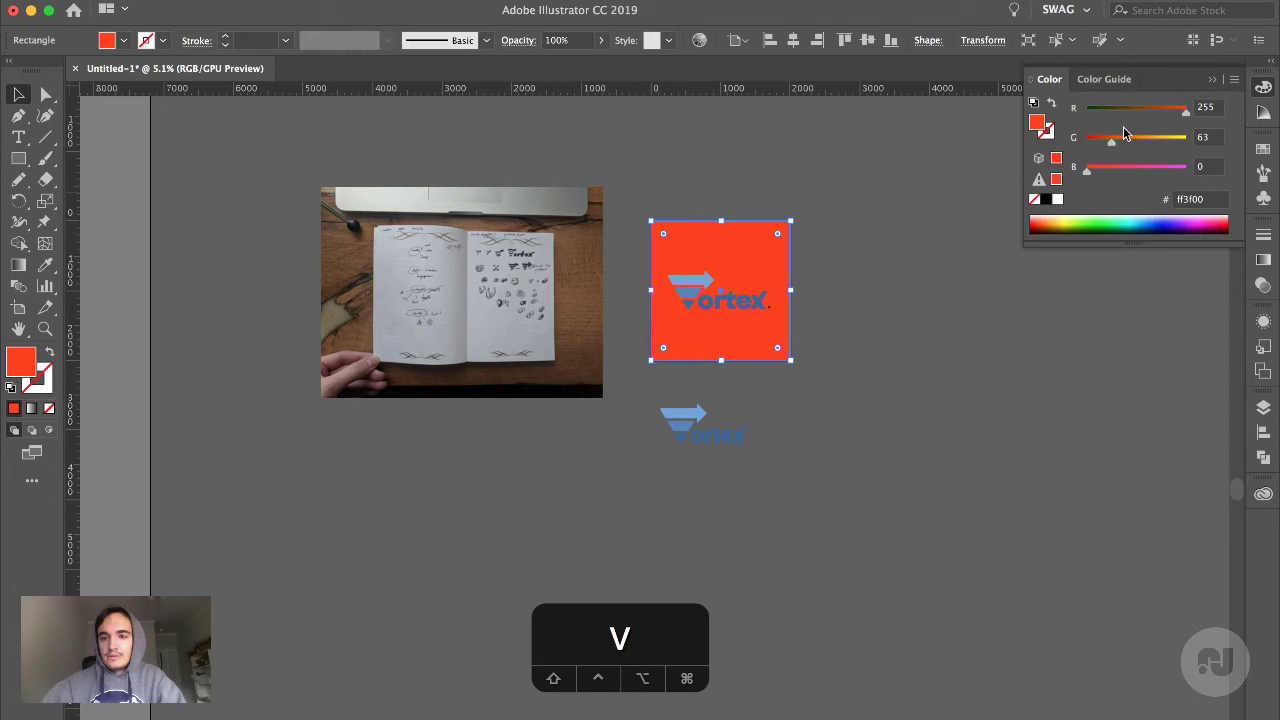
pyautogui.moveTo(1123, 123); pyautogui.dragTo(1087, 110)
pyautogui.moveTo(1106, 141); pyautogui.dragTo(1094, 176)
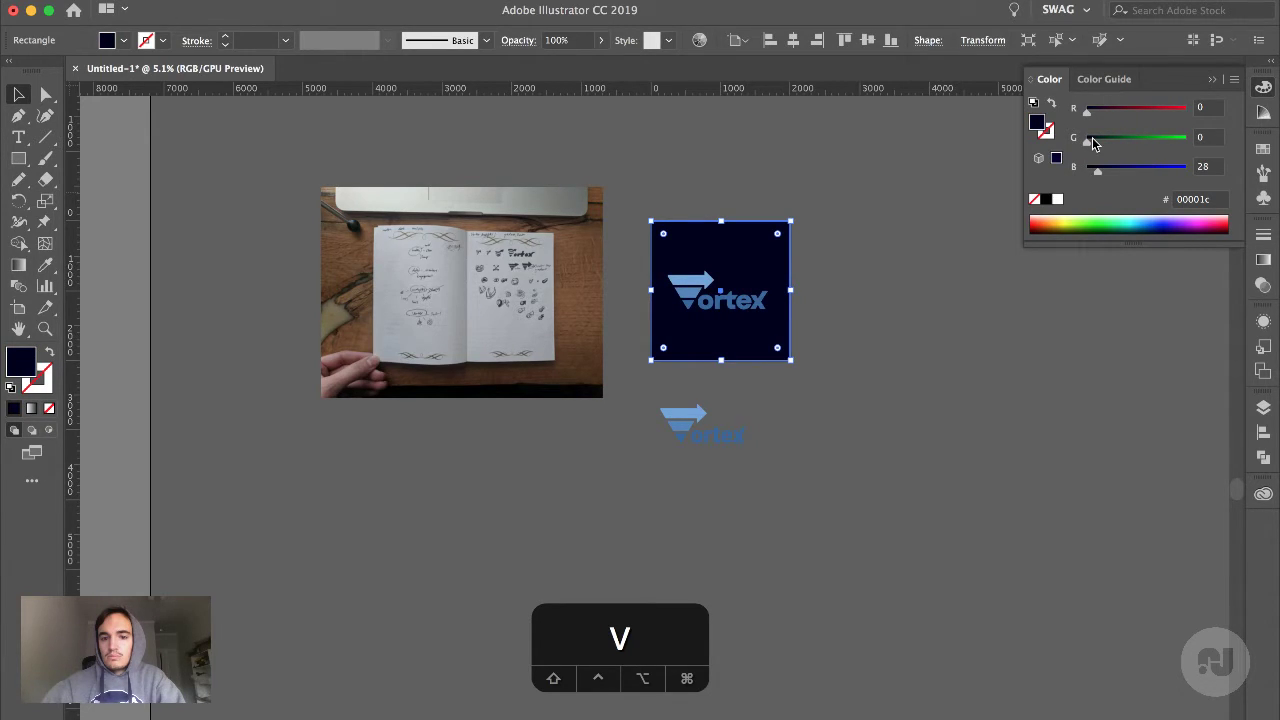
# Adjust the background rectangle's dark fill through near-black tones to the dark teal RGB 14, 38, 38 (#0e2626)
pyautogui.click(1093, 141)
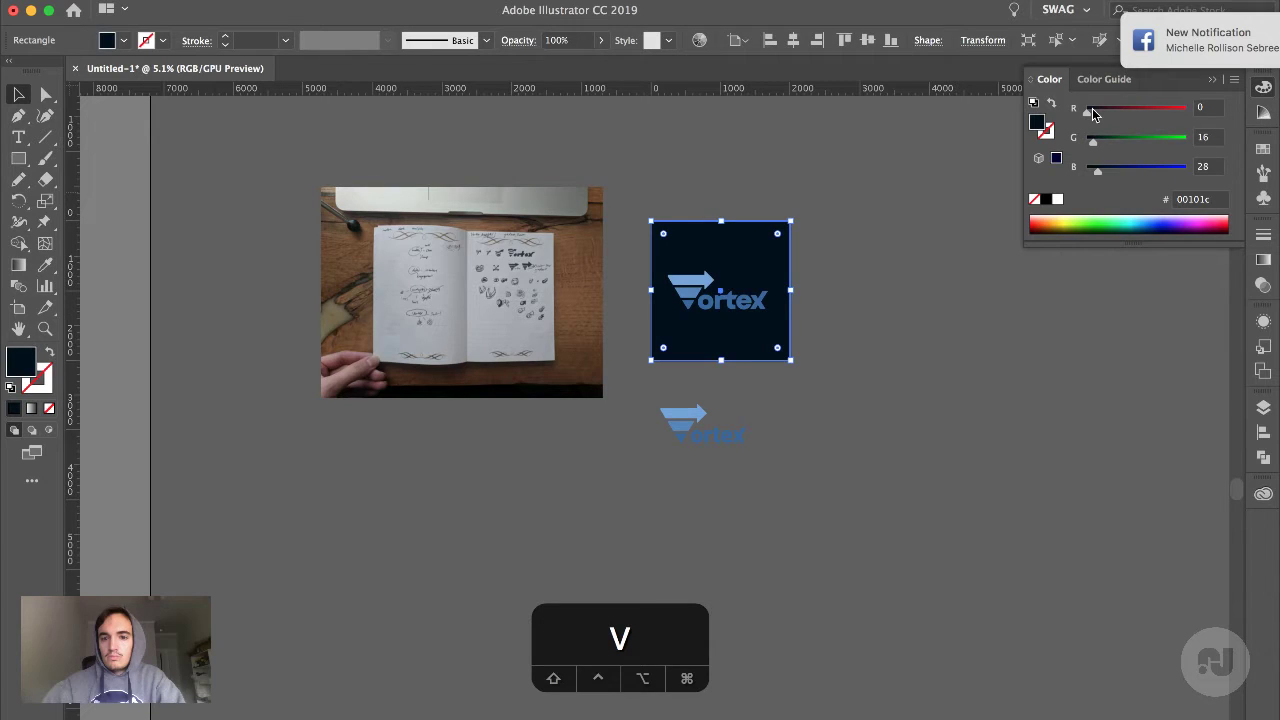
pyautogui.click(1093, 112)
pyautogui.moveTo(1097, 144); pyautogui.dragTo(1102, 145)
pyautogui.click(1100, 113)
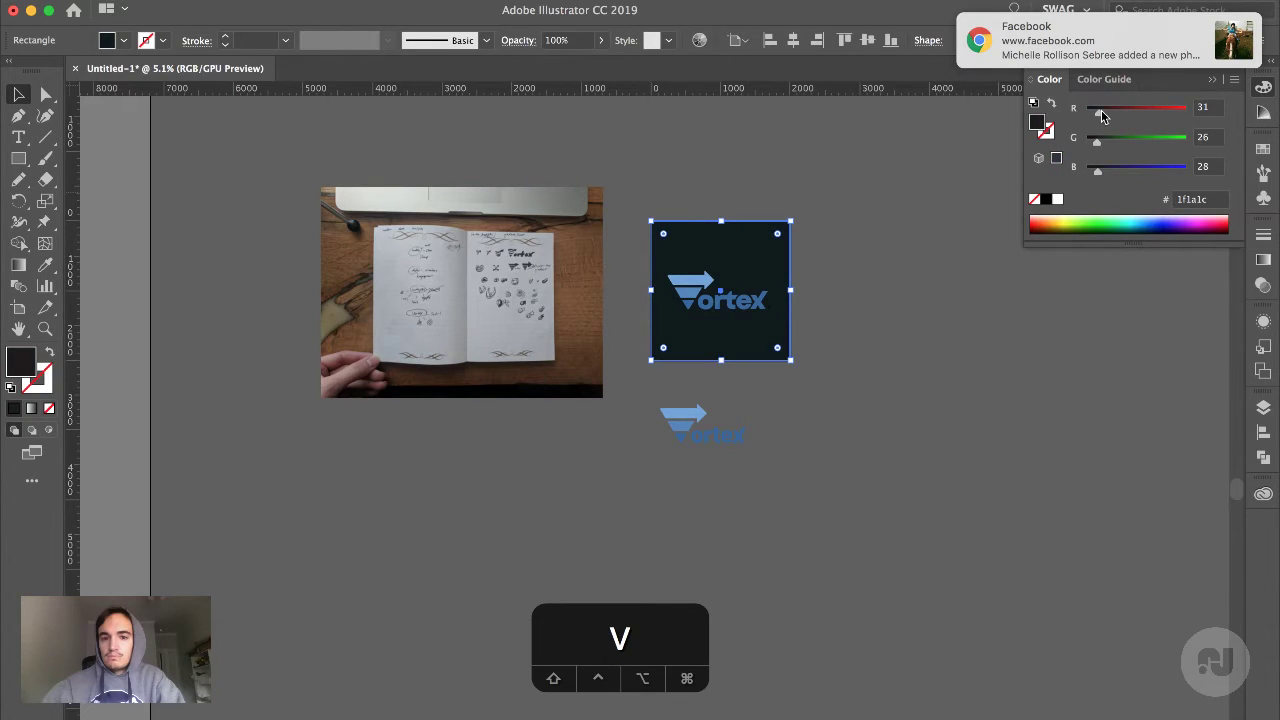
pyautogui.click(1097, 113)
pyautogui.moveTo(1099, 143); pyautogui.dragTo(1105, 143)
pyautogui.click(1106, 170)
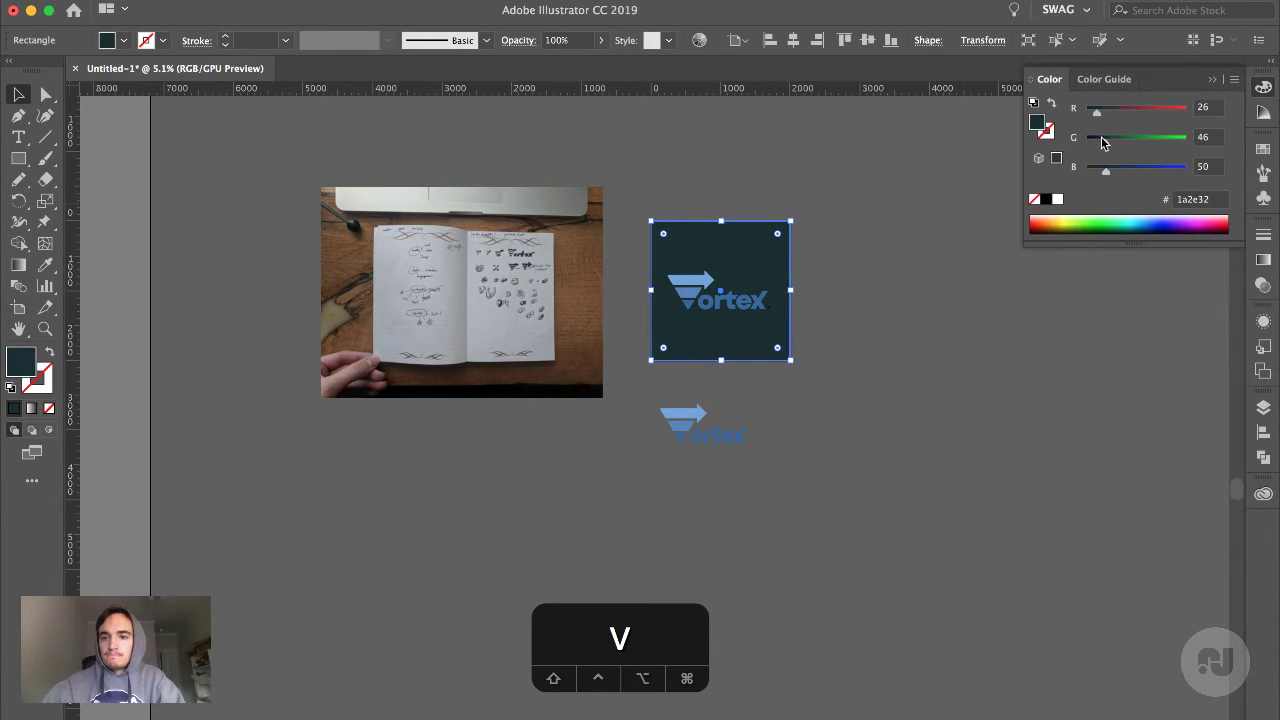
pyautogui.moveTo(1096, 112); pyautogui.dragTo(1092, 112)
pyautogui.click(980, 364)
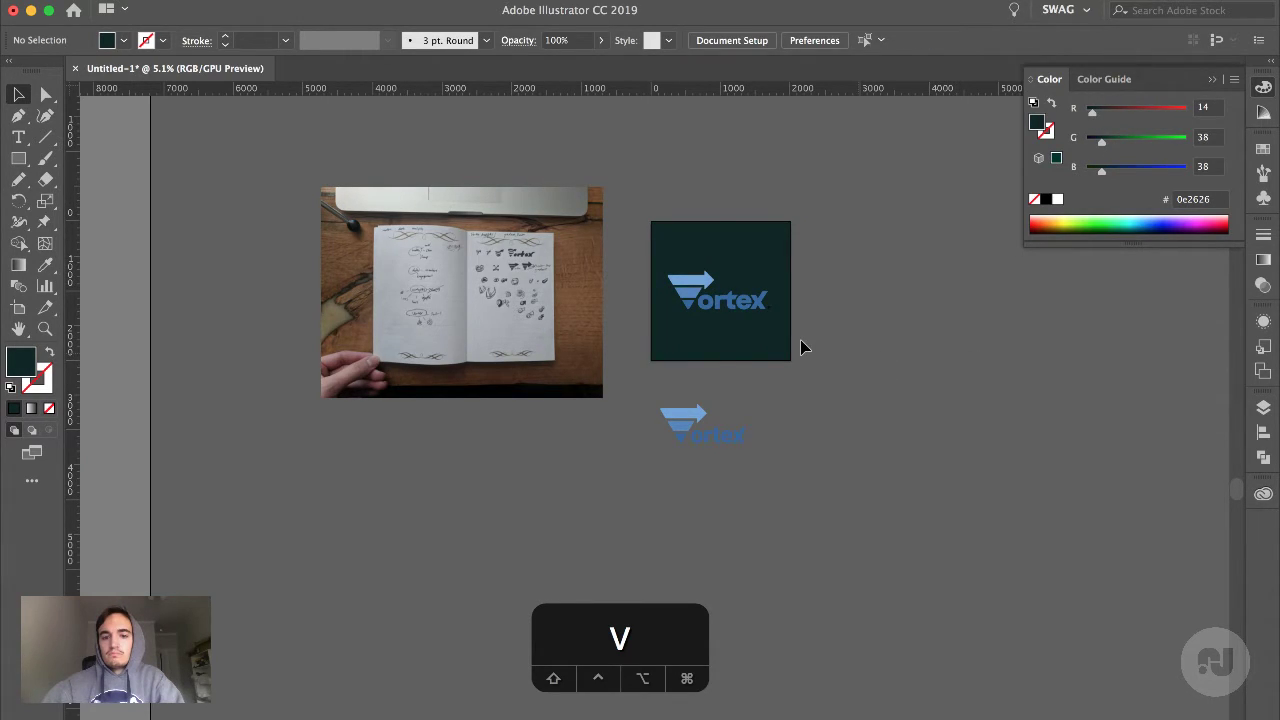
# Shift the background rectangle's fill to the near-black navy RGB 16, 17, 26 (#10111a)
pyautogui.click(786, 340)
pyautogui.moveTo(1101, 142); pyautogui.dragTo(1096, 142)
pyautogui.click(967, 391)
pyautogui.click(772, 342)
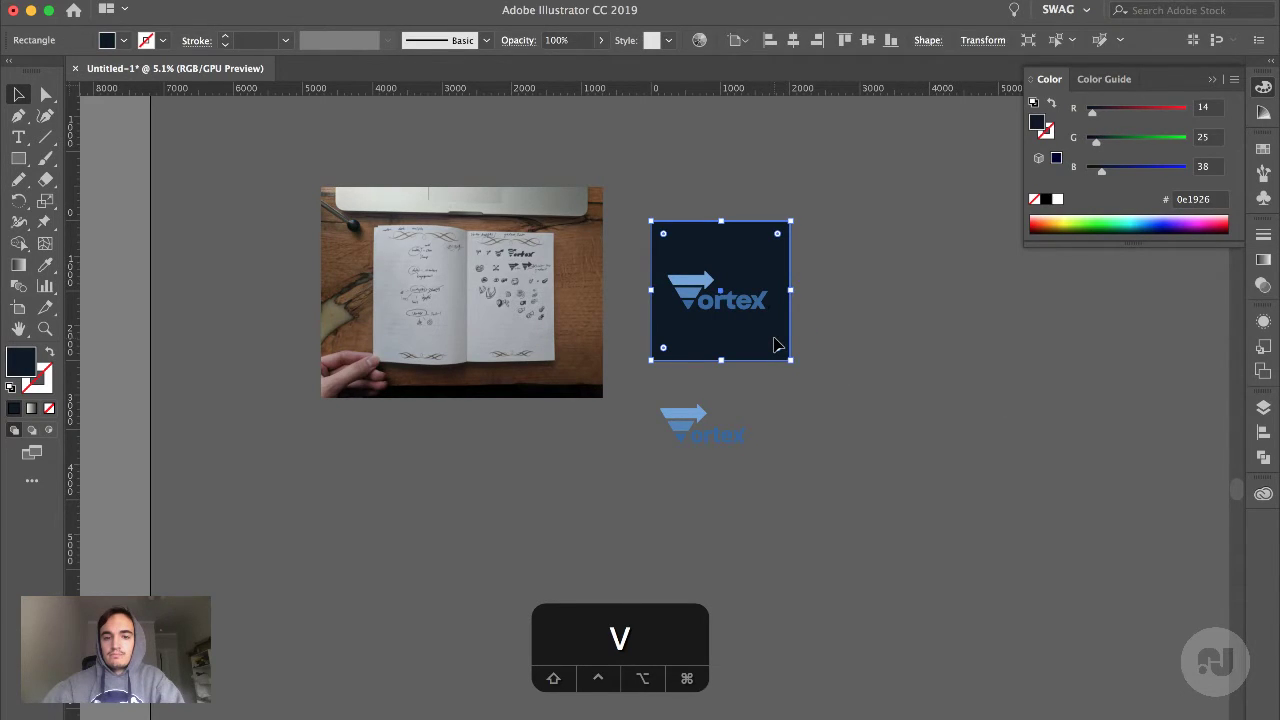
pyautogui.scroll(3, 959, 293)
pyautogui.moveTo(1101, 171); pyautogui.dragTo(1097, 174)
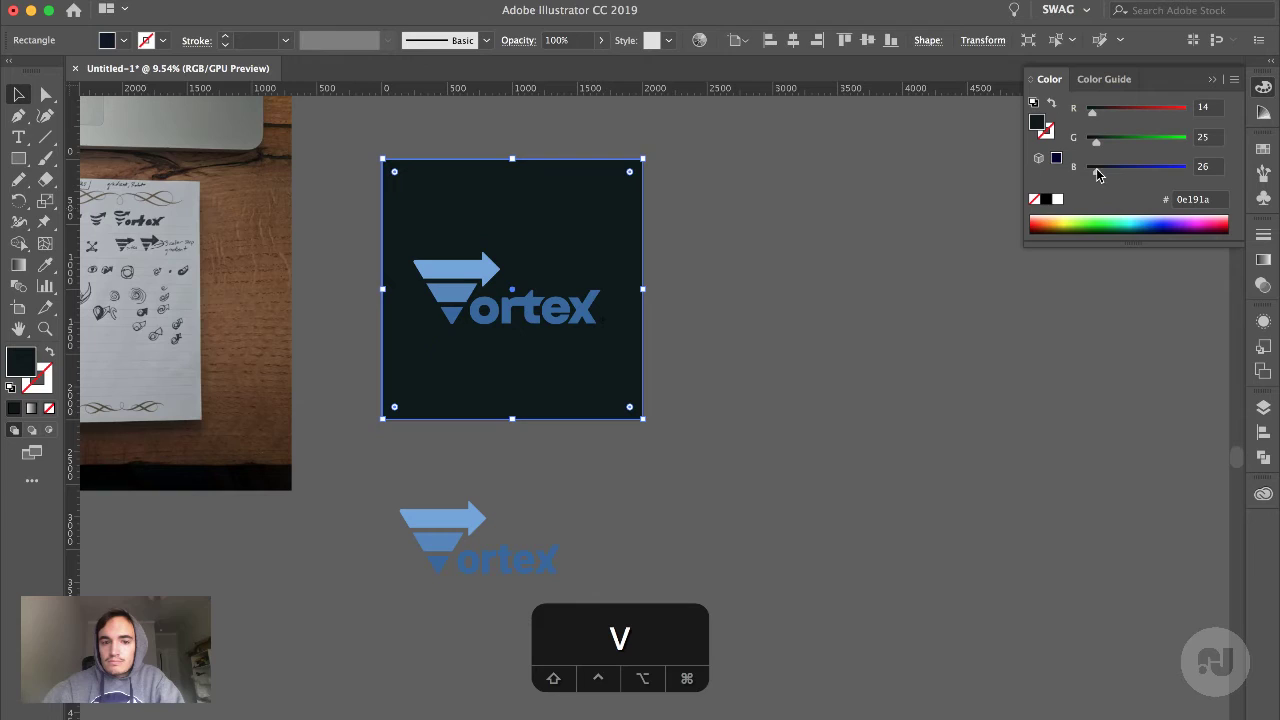
pyautogui.moveTo(1092, 112); pyautogui.dragTo(1092, 147)
pyautogui.moveTo(1087, 112); pyautogui.dragTo(1096, 112)
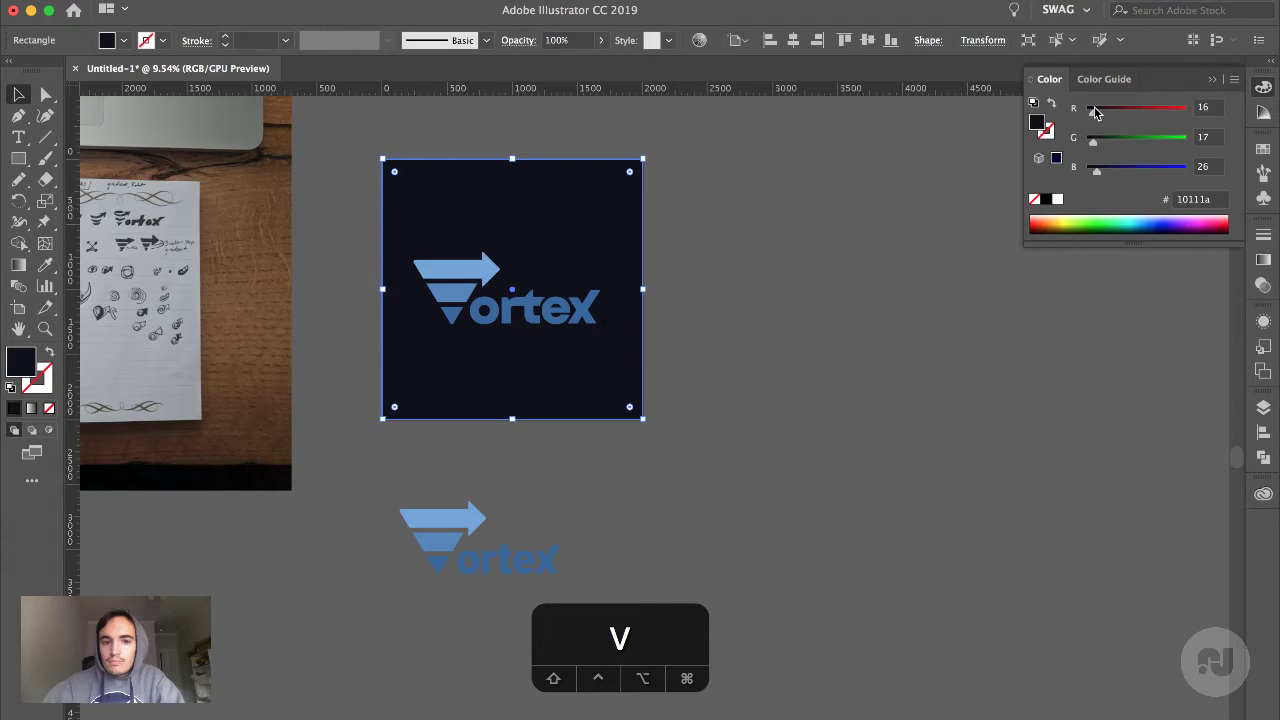
# Isolate the nested group of the registered mark beside the x of the Vortex wordmark on the dark background
pyautogui.click(760, 300)
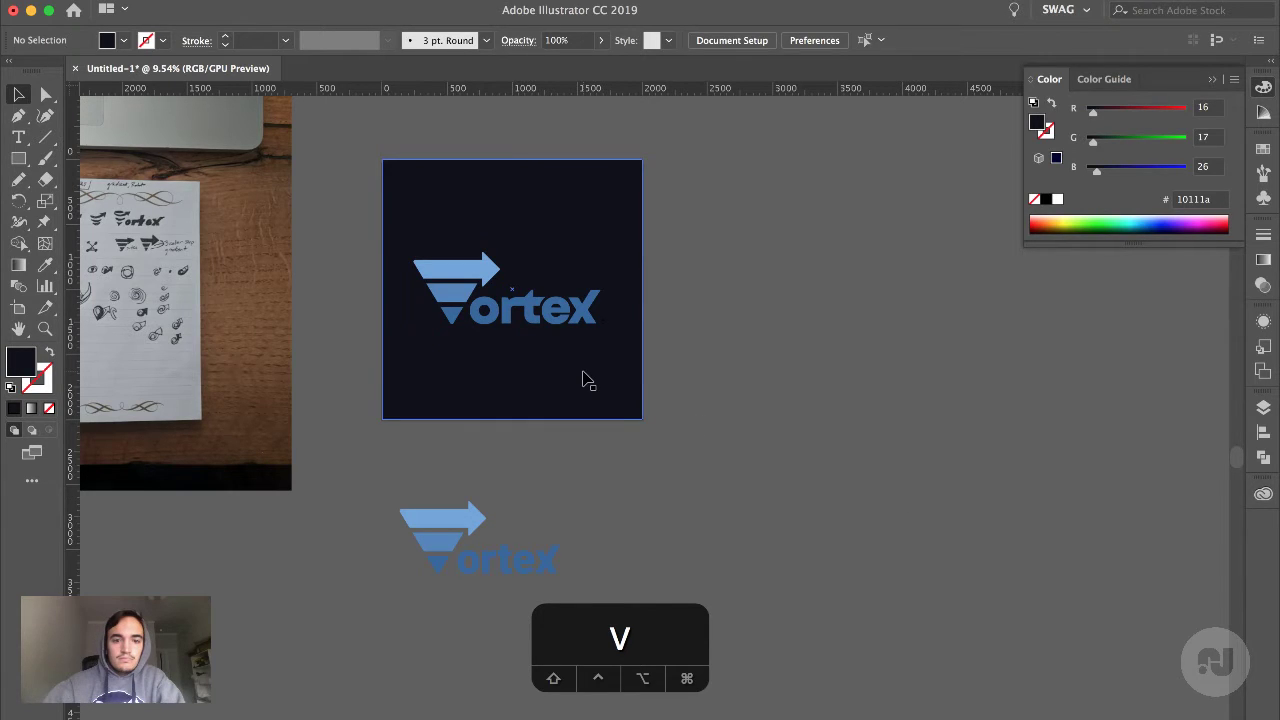
pyautogui.scroll(-2, 698, 428)
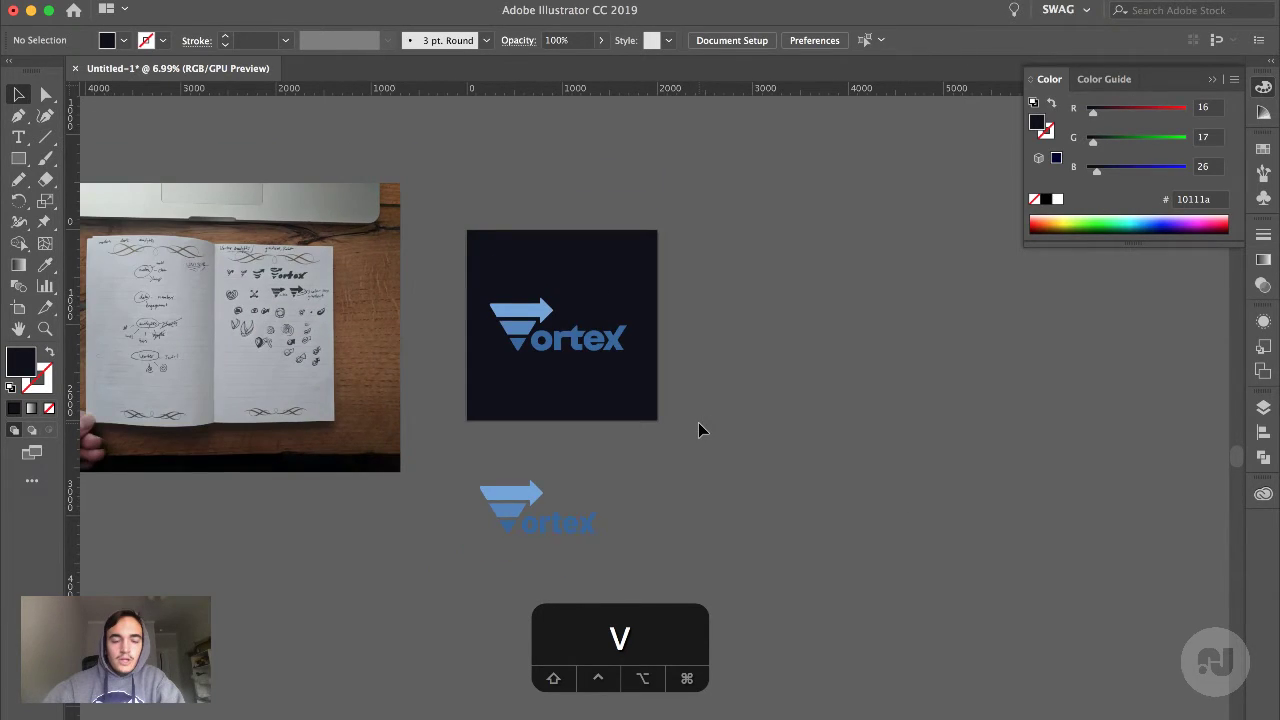
pyautogui.click(640, 345)
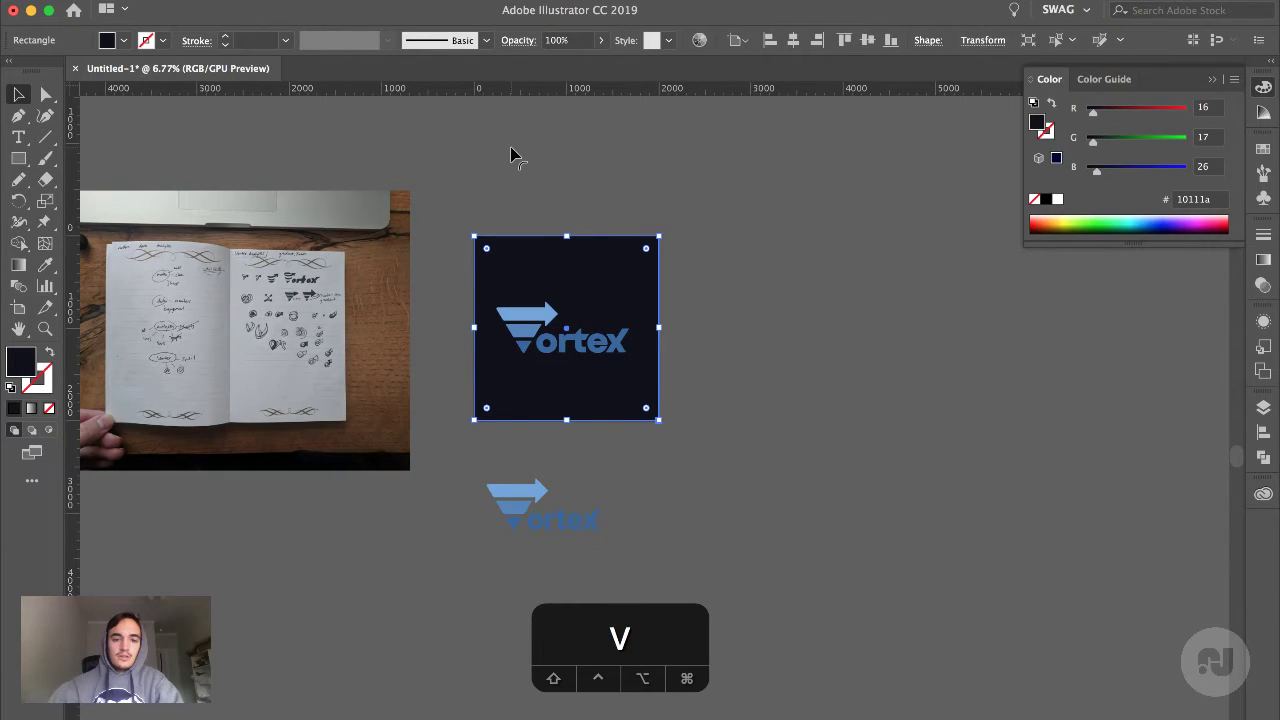
pyautogui.press('super+0')
pyautogui.click(650, 445)
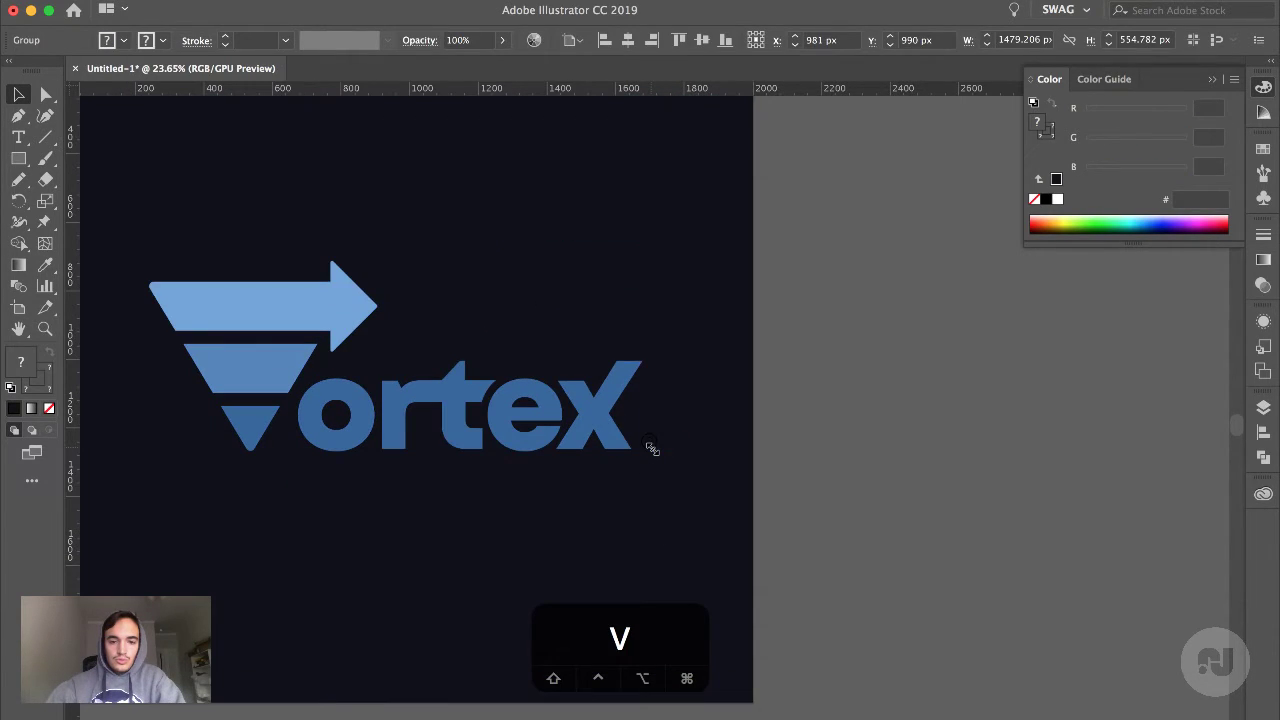
pyautogui.doubleClick(652, 448)
pyautogui.scroll(5, 647, 435)
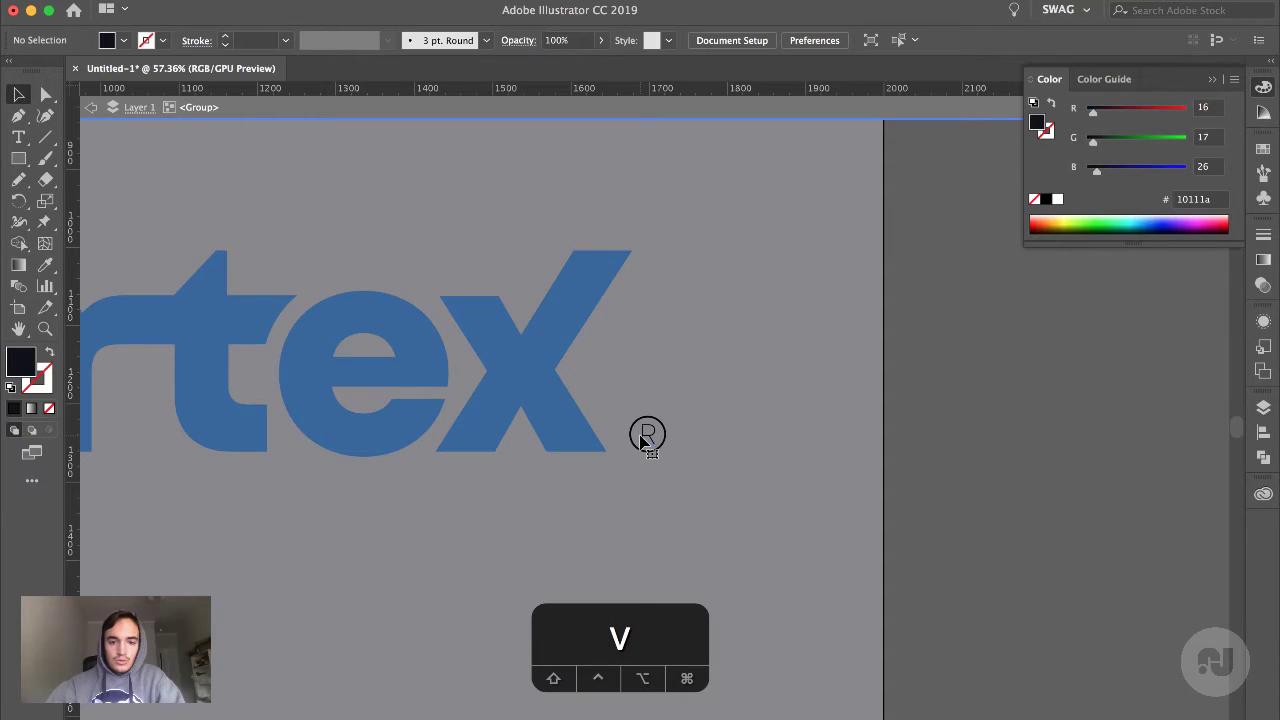
pyautogui.click(645, 440)
pyautogui.doubleClick(664, 446)
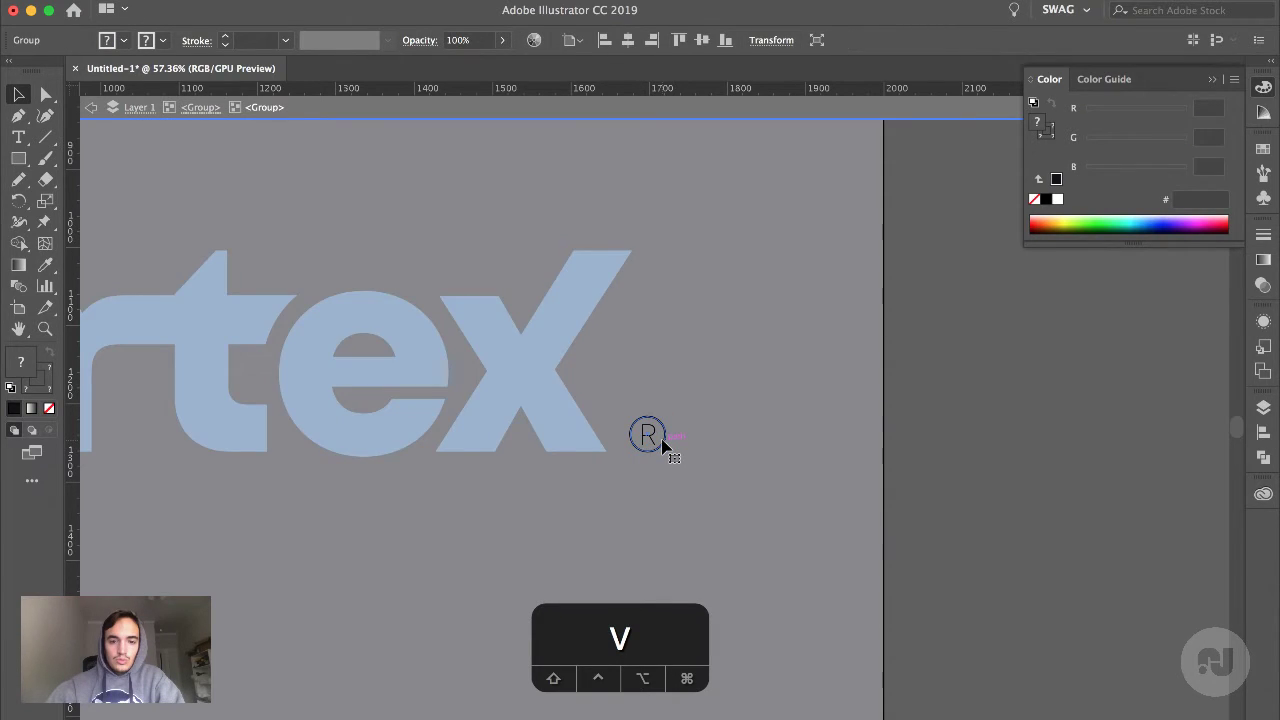
# Recolour the registered mark's circle outline and its letter R to white (#ffffff), then leave the logo deselected
pyautogui.click(662, 445)
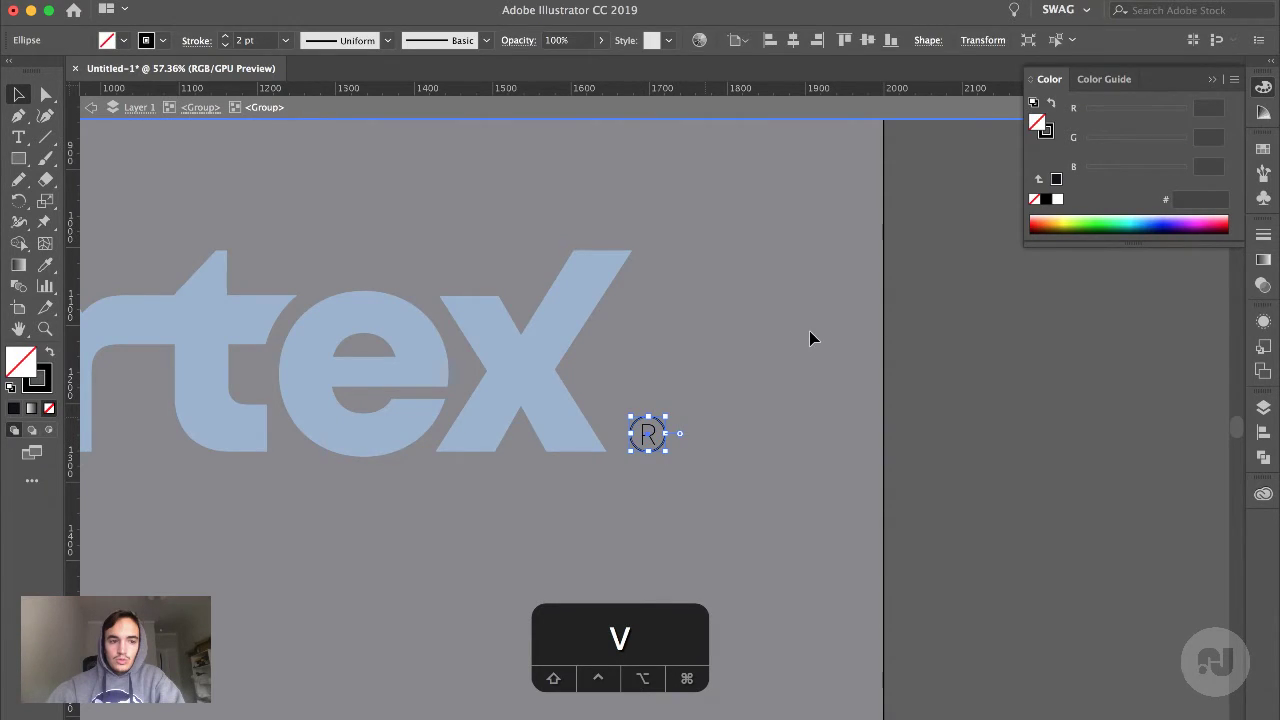
pyautogui.press('x')
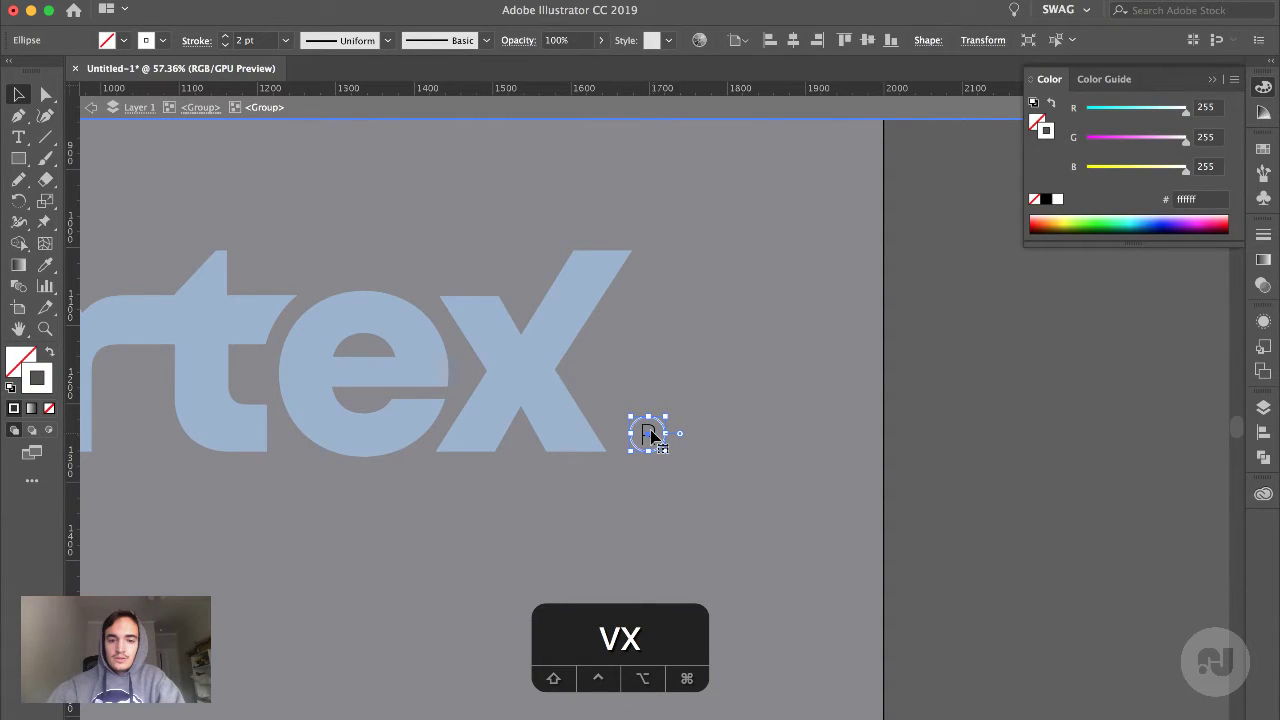
pyautogui.click(648, 436)
pyautogui.press('x')
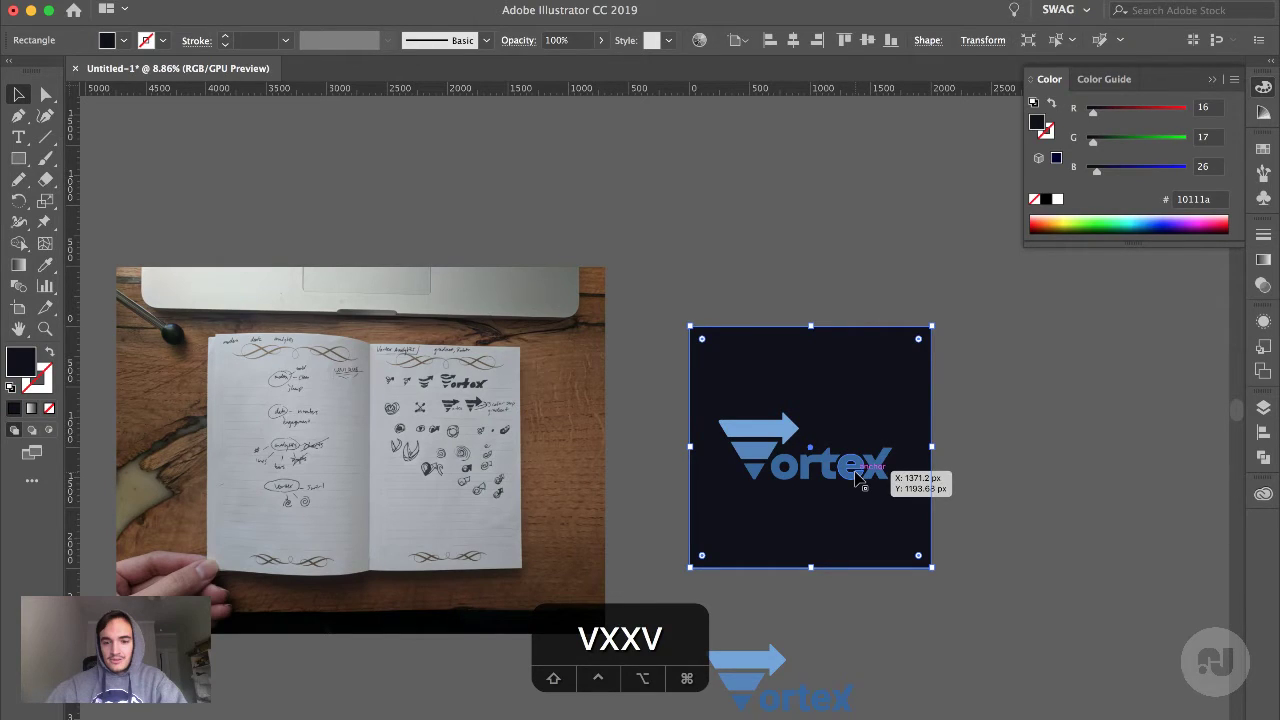
pyautogui.click(995, 480)
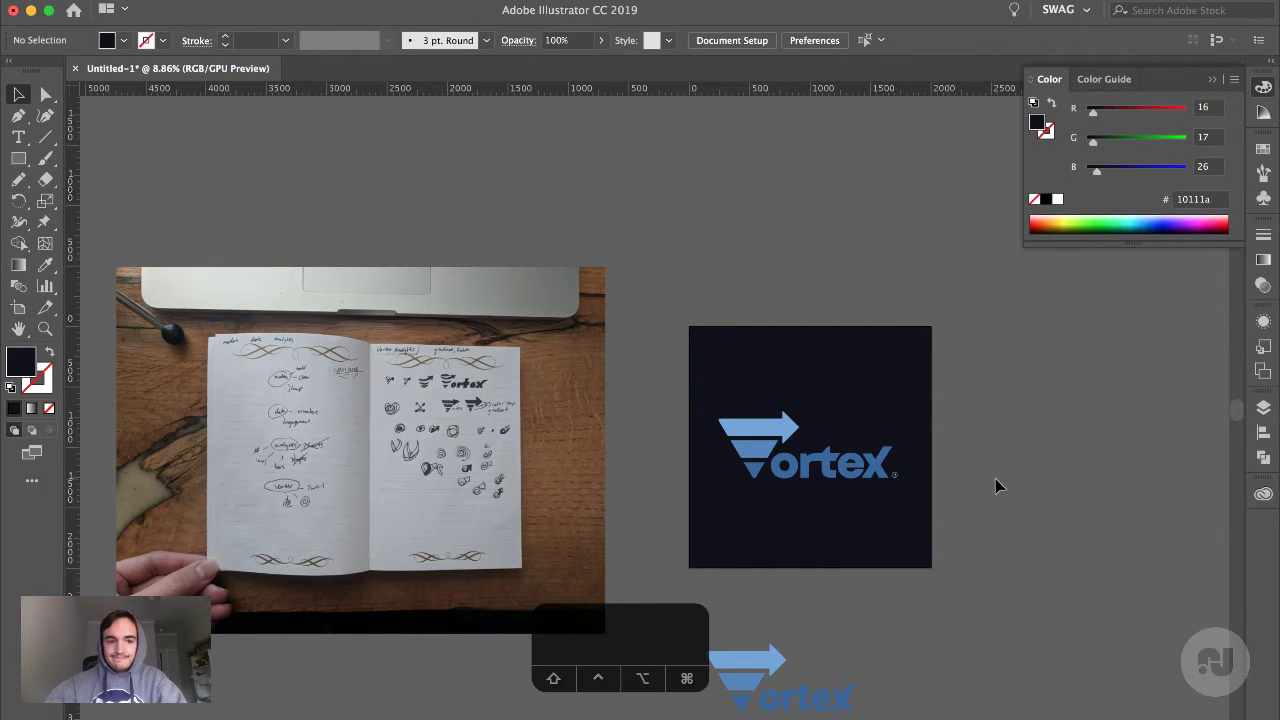
pyautogui.moveTo(995, 478); pyautogui.dragTo(643, 475)
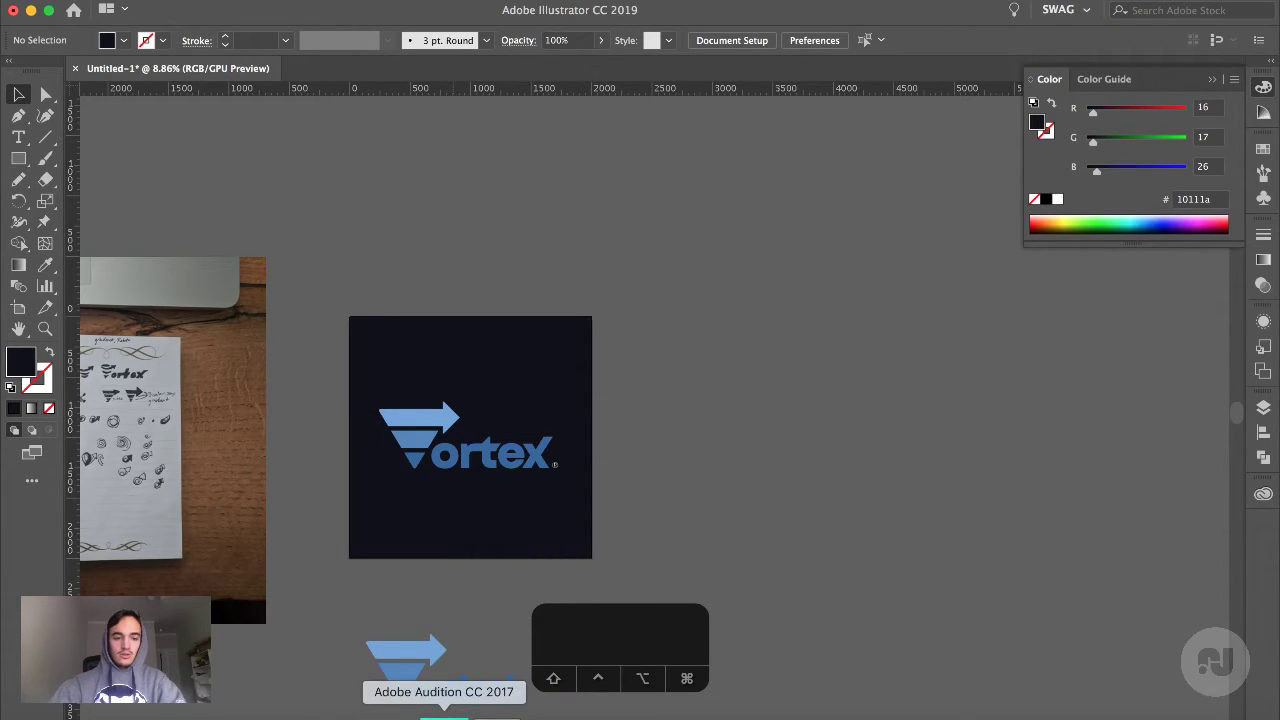
# Switch to Google Chrome and search the web for "logo mockups" in a new browser tab
pyautogui.click(339, 712)
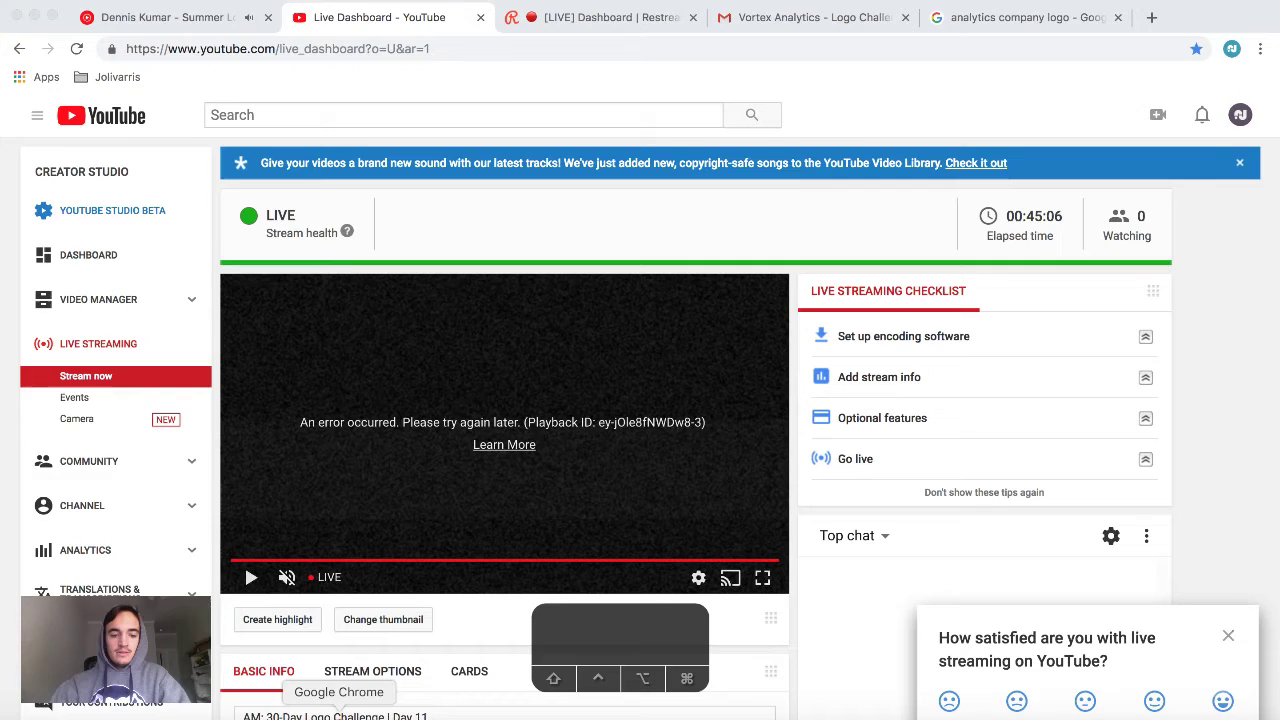
pyautogui.click(1151, 18)
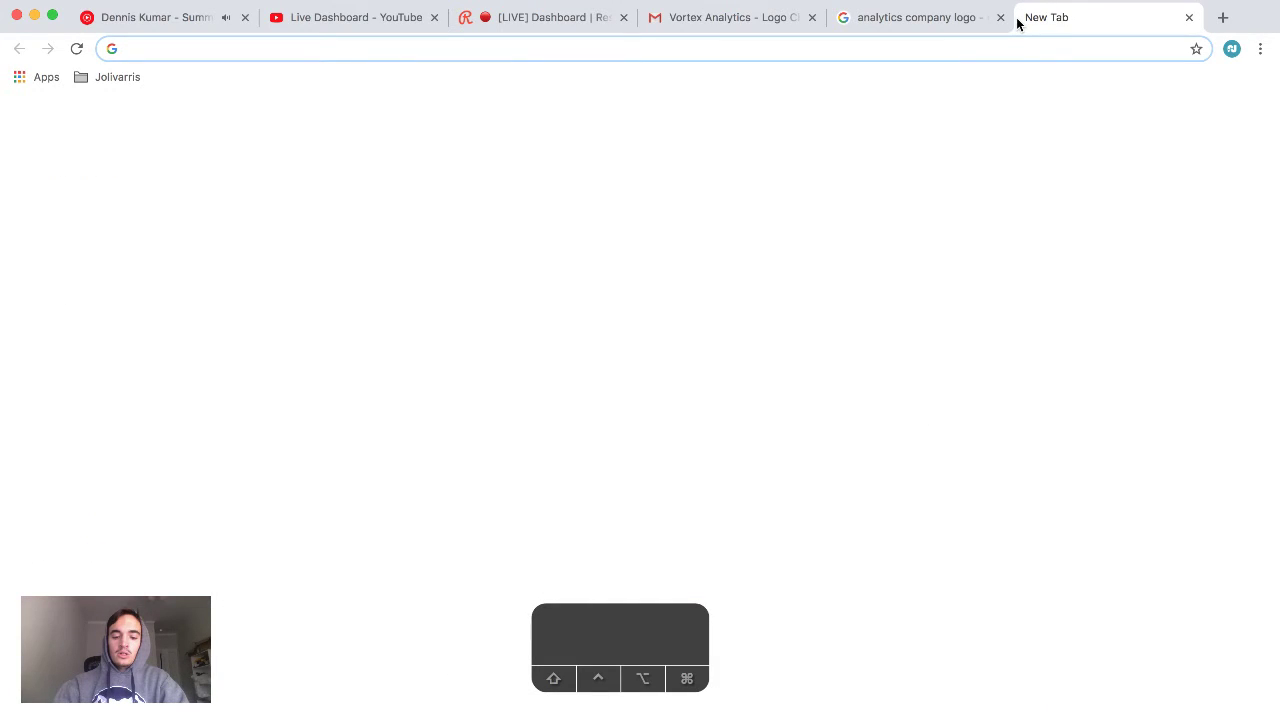
pyautogui.write('logo mockups')
pyautogui.press('Return')
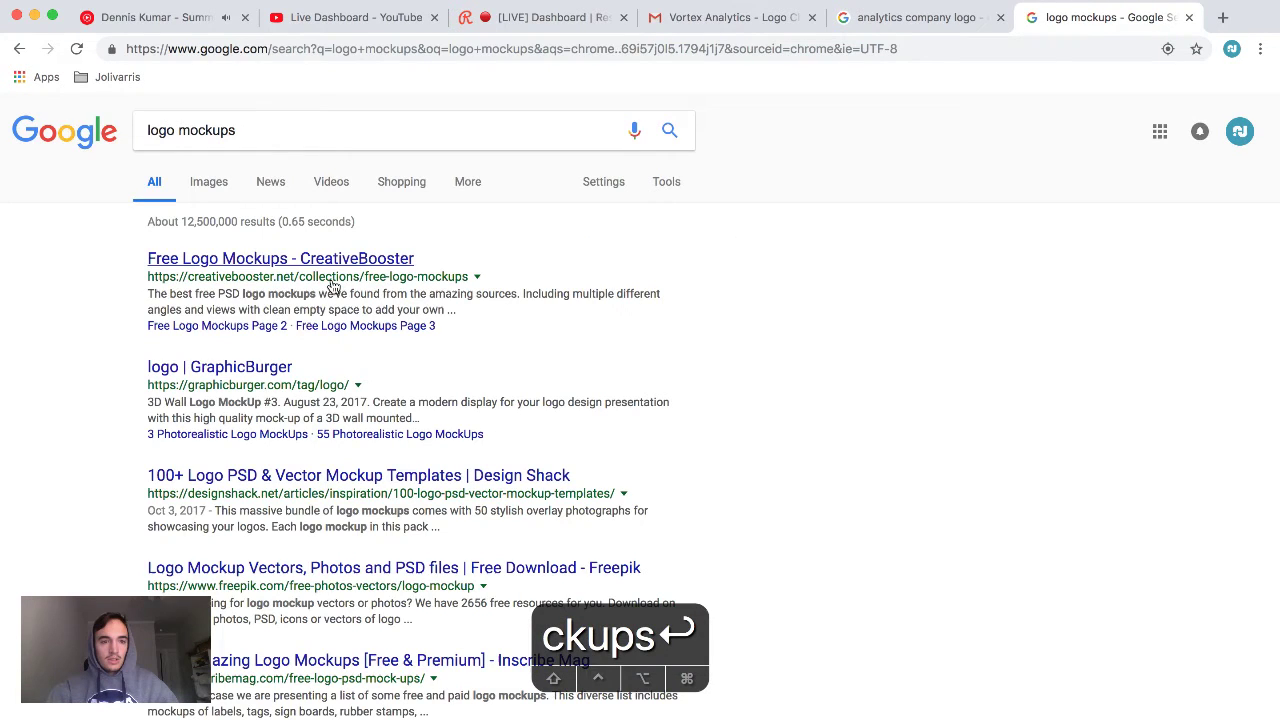
# Open CreativeBooster's Free Logo Mockups collection from the search results and look through its mockups
pyautogui.click(229, 262)
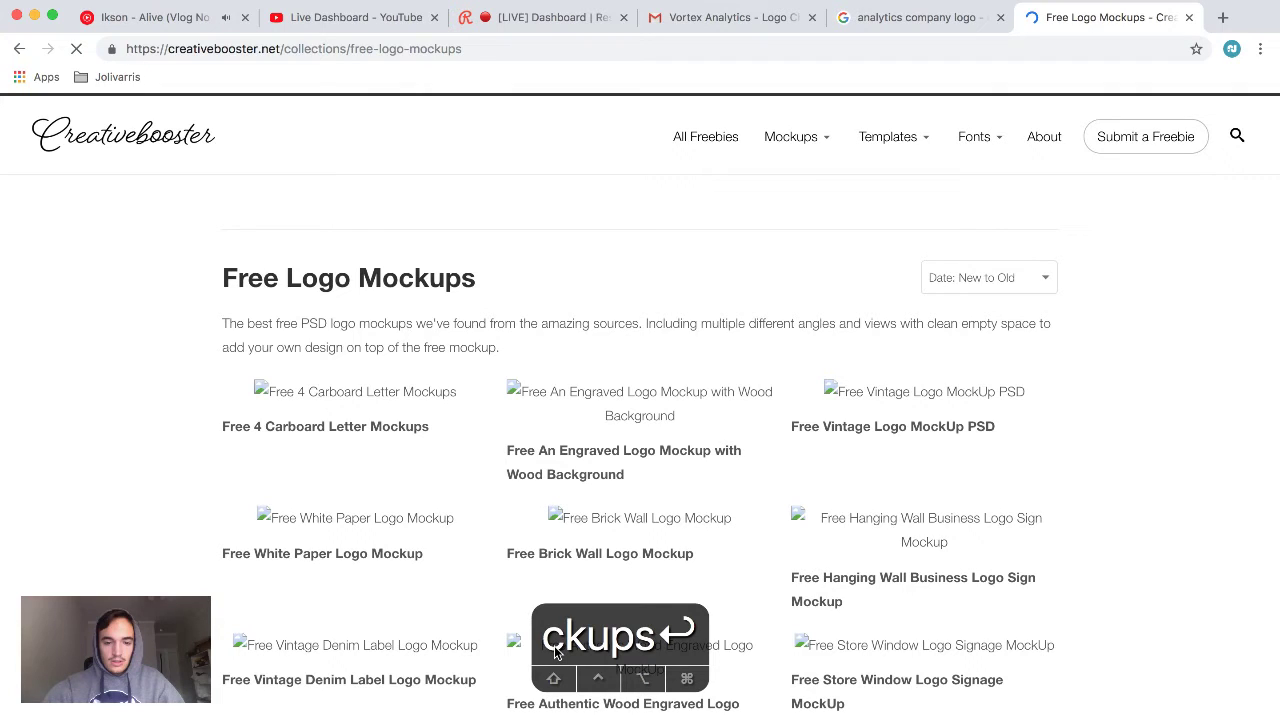
pyautogui.scroll(-3, 1176, 527)
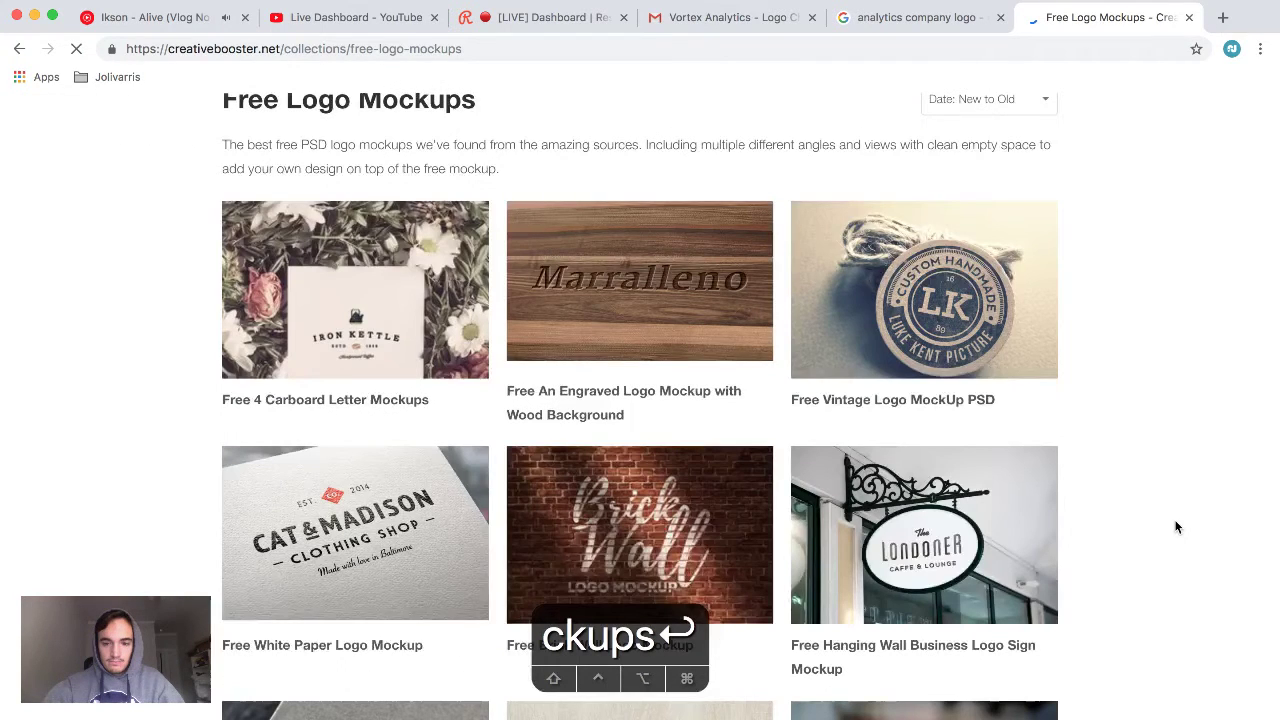
pyautogui.scroll(-3, 1176, 527)
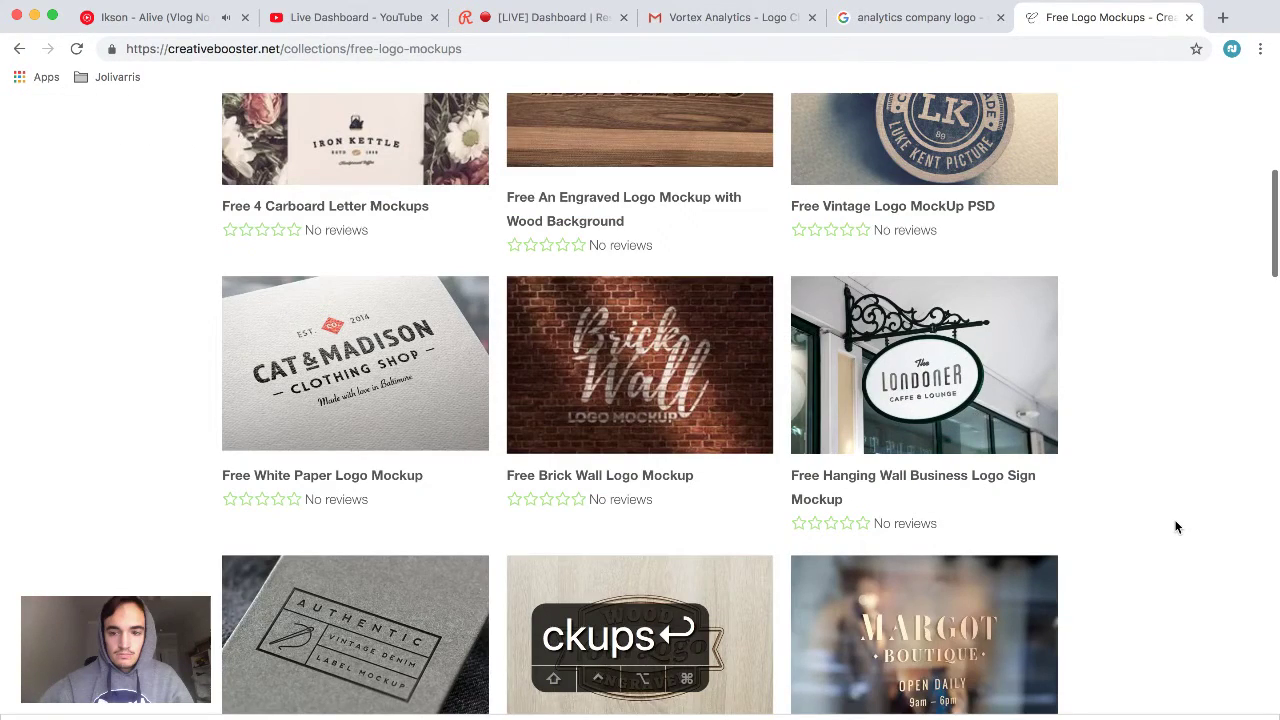
pyautogui.scroll(-2, 1176, 527)
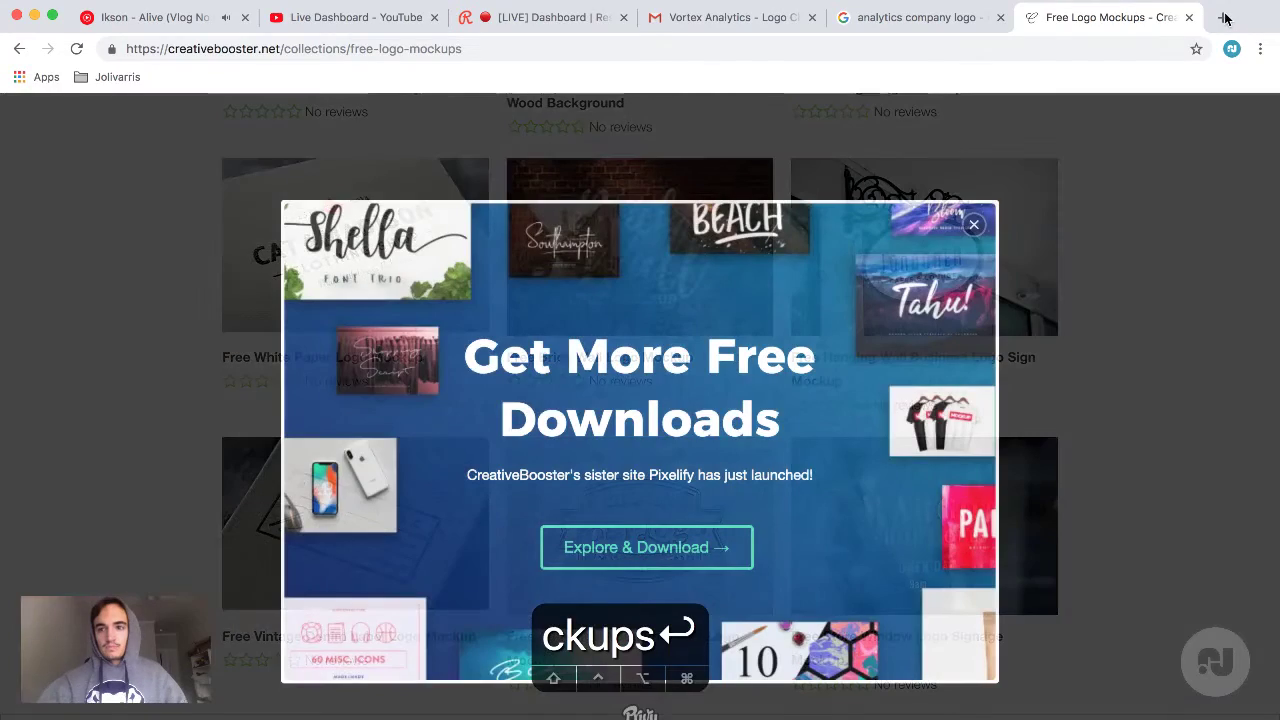
# Search the web for "company car mockup" in another new browser tab
pyautogui.click(1222, 18)
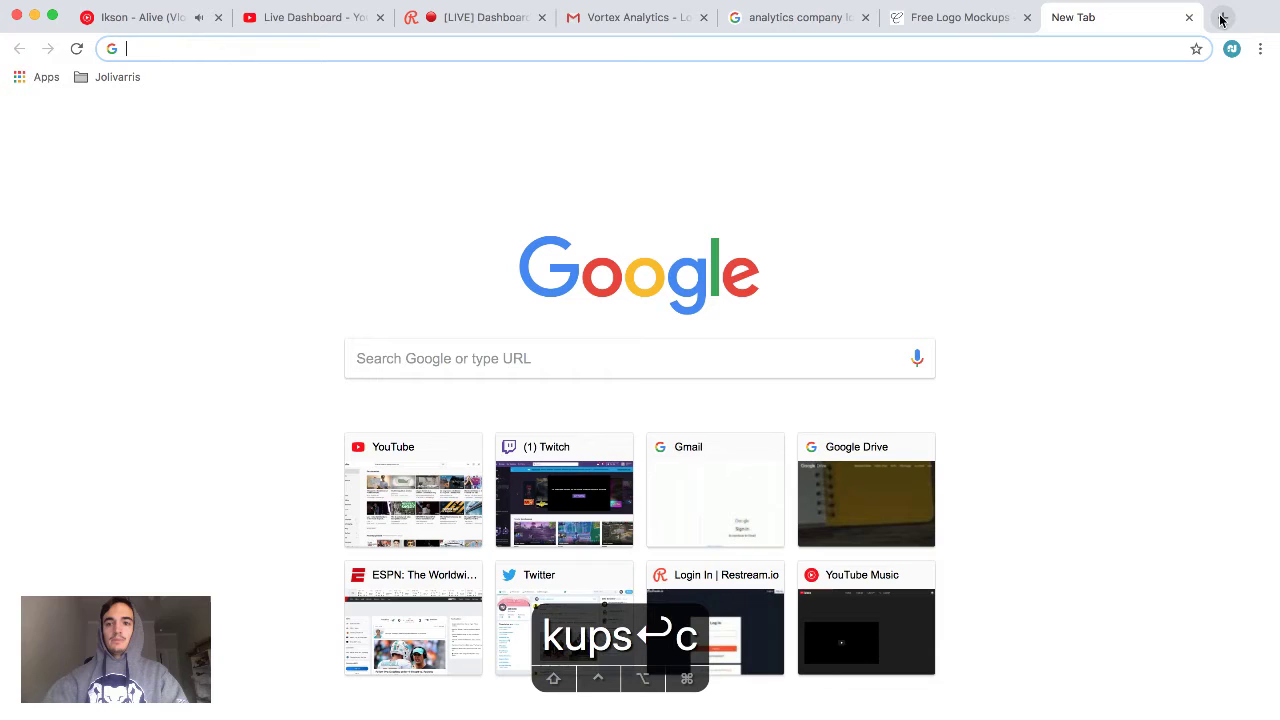
pyautogui.write('company car mock')
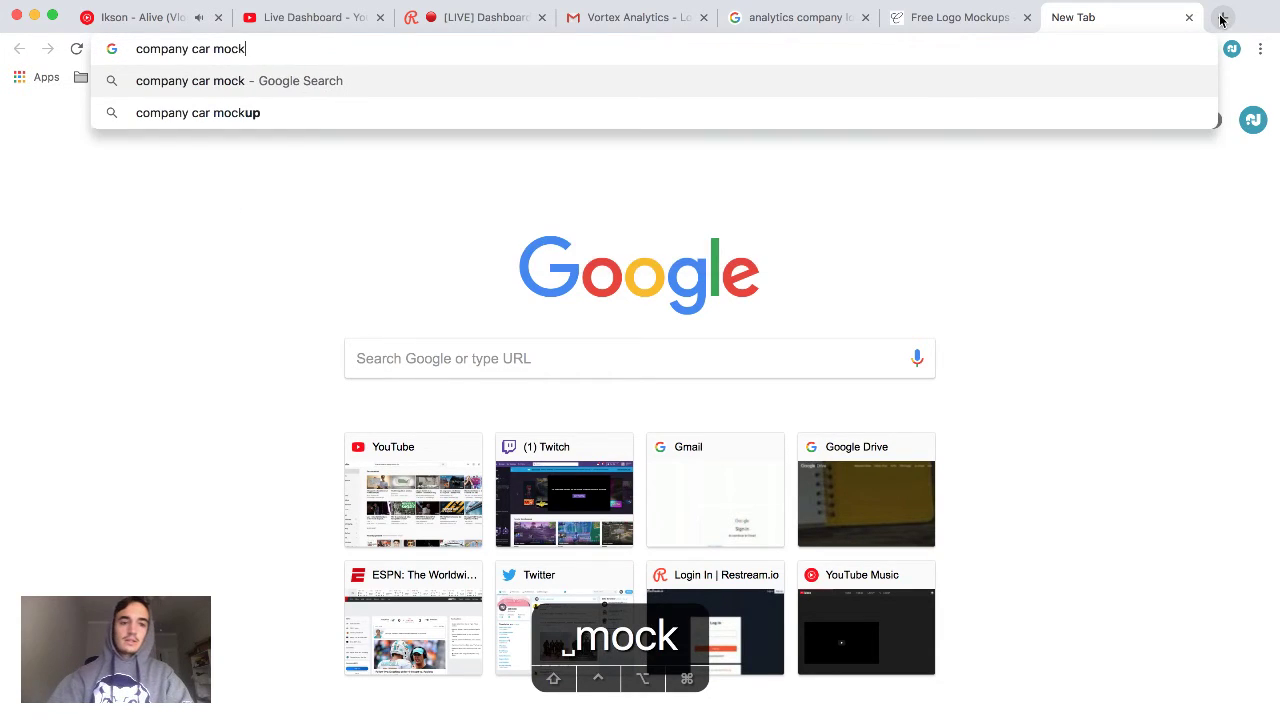
pyautogui.write('up')
pyautogui.press('Return')
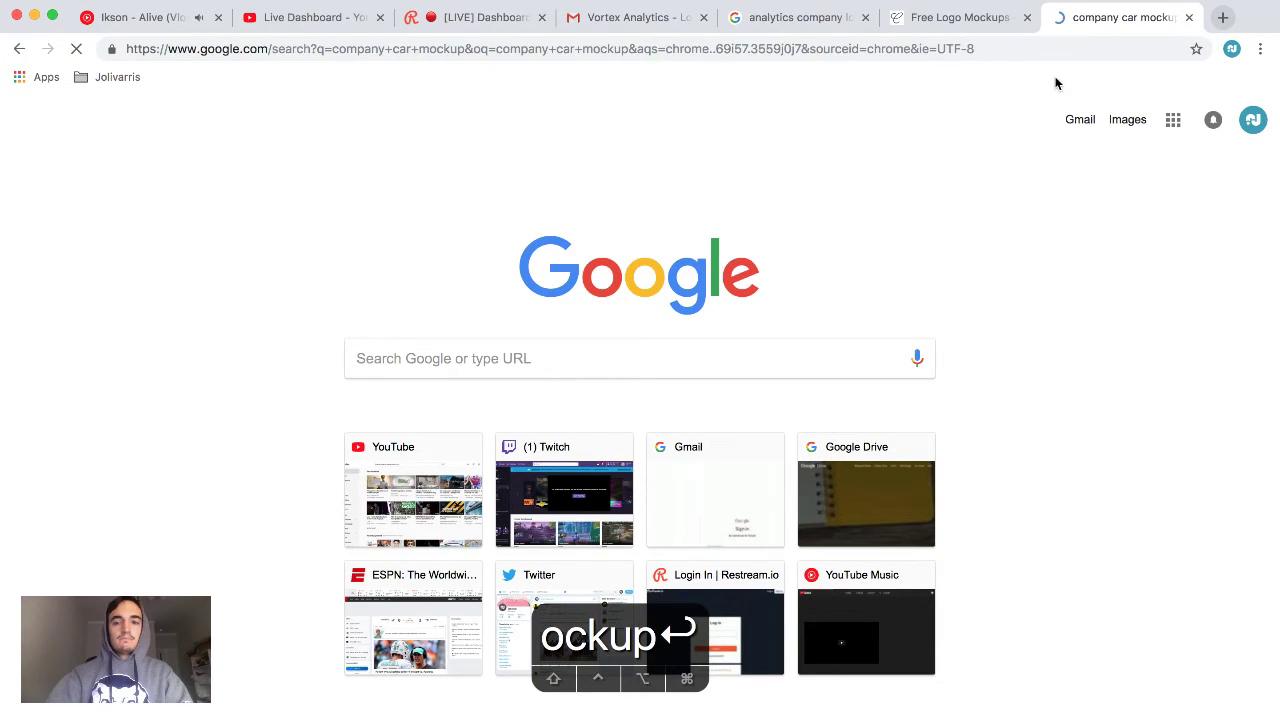
# Open MockupWorld's Vehicle page from the search results and examine its free car and van mockups
pyautogui.click(262, 266)
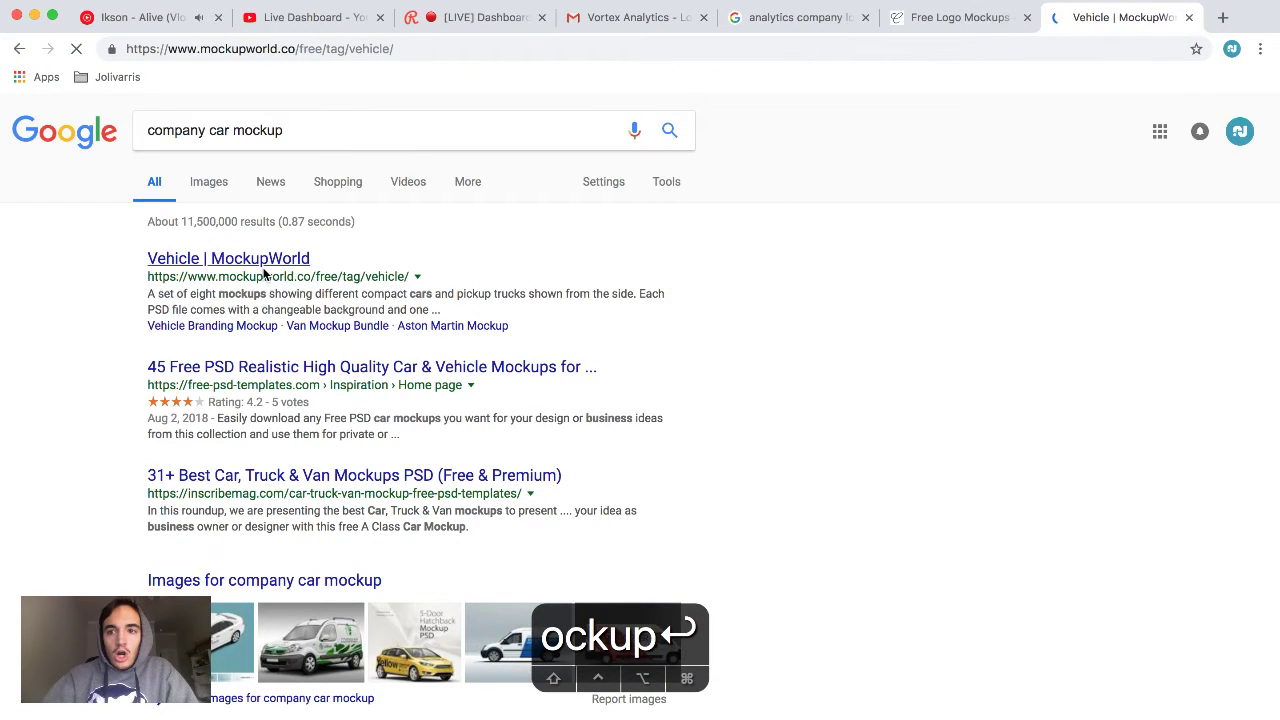
pyautogui.scroll(-5, 259, 353)
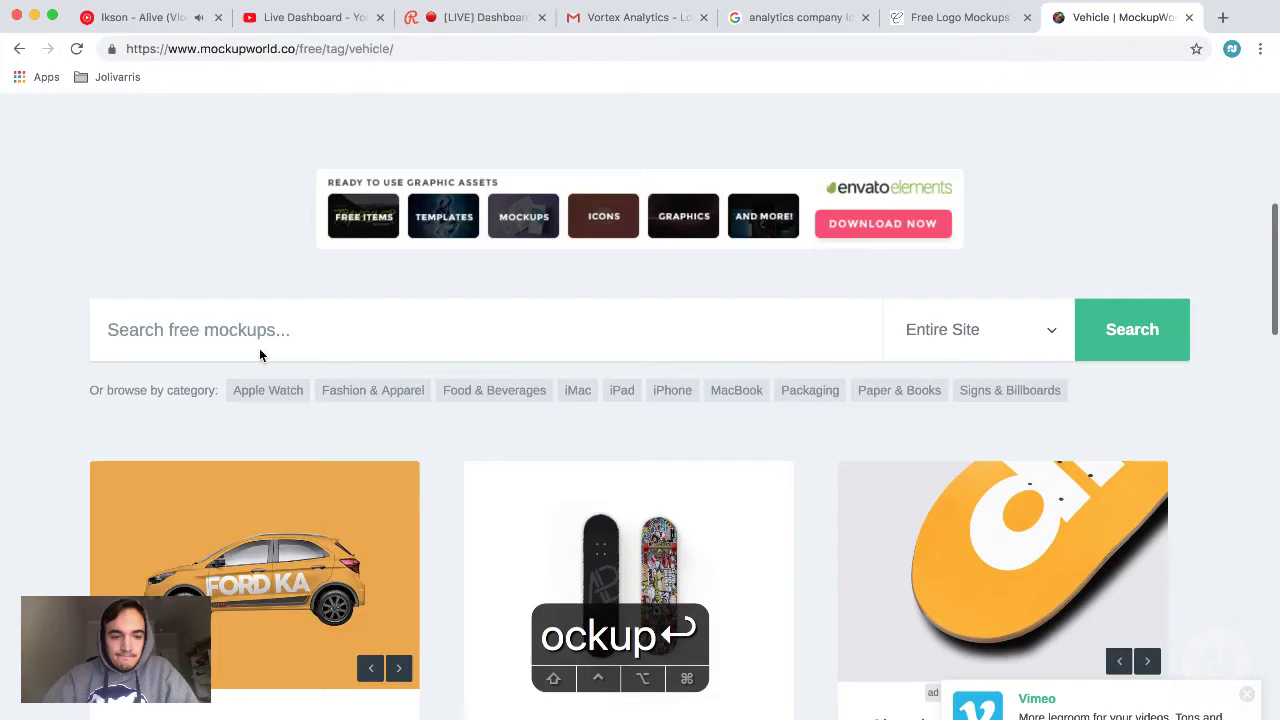
pyautogui.scroll(-3, 259, 348)
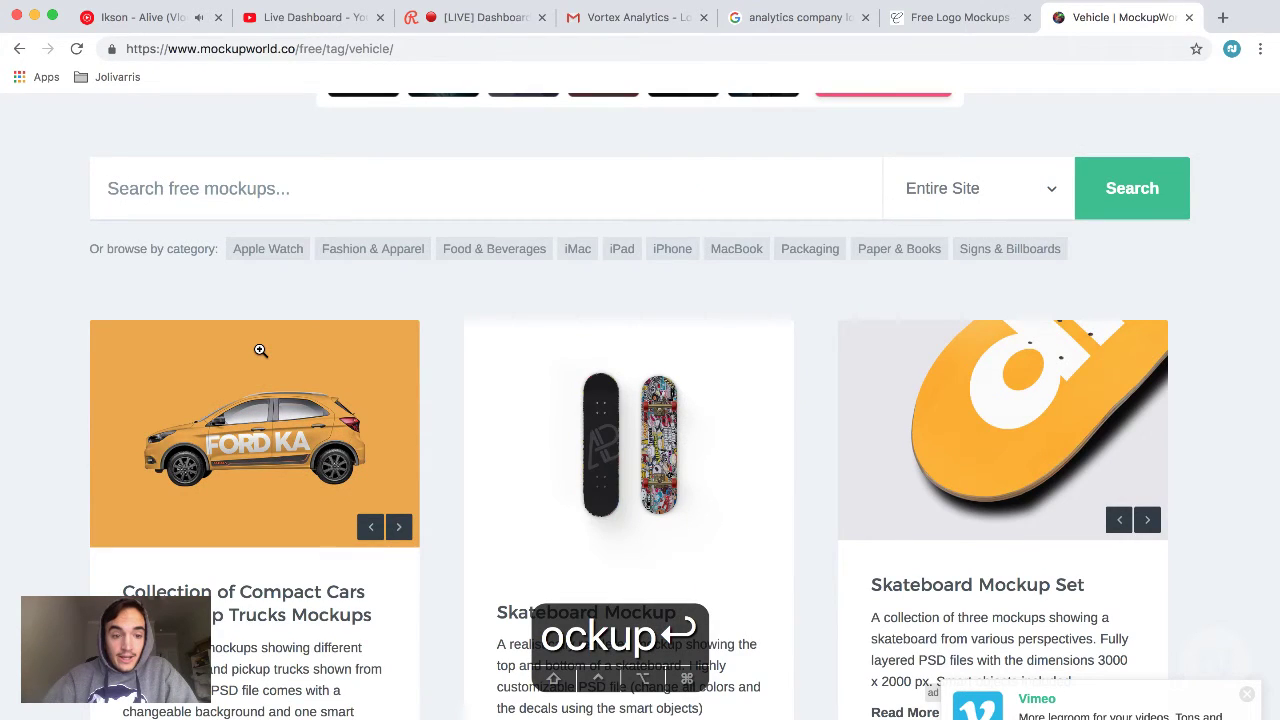
pyautogui.scroll(-2, 259, 350)
pyautogui.scroll(-5, 259, 352)
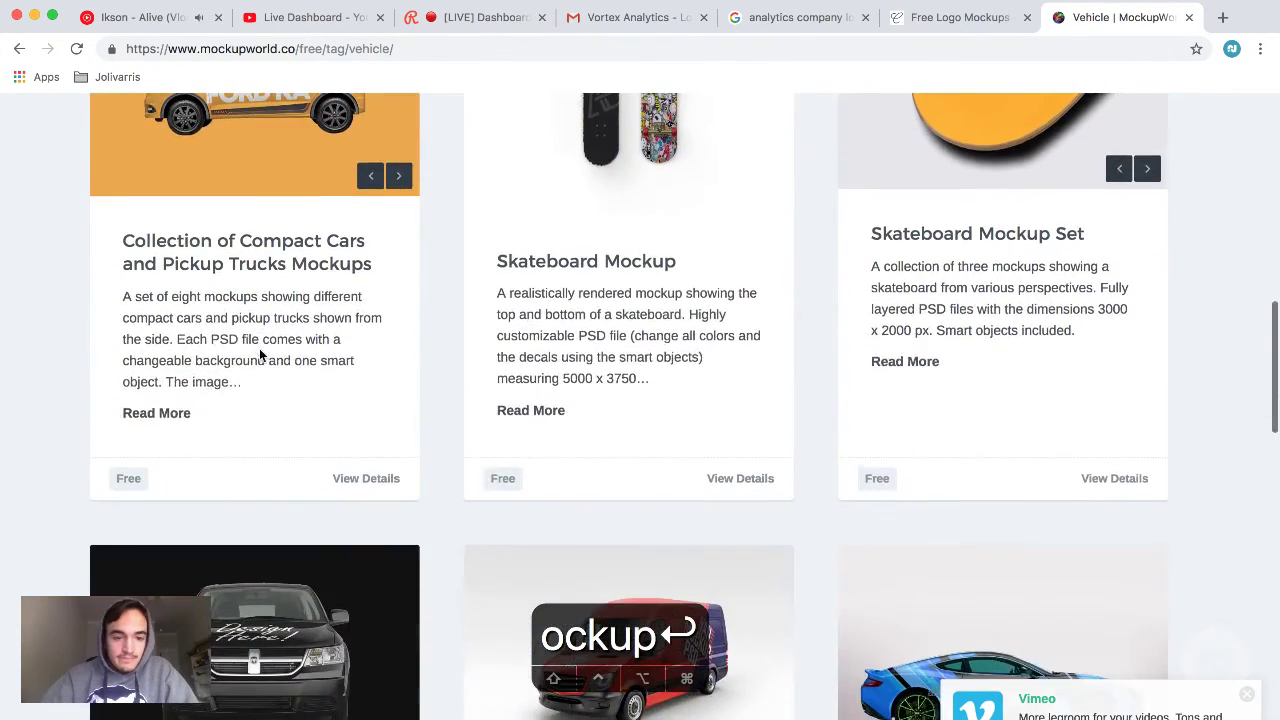
pyautogui.scroll(-1, 259, 352)
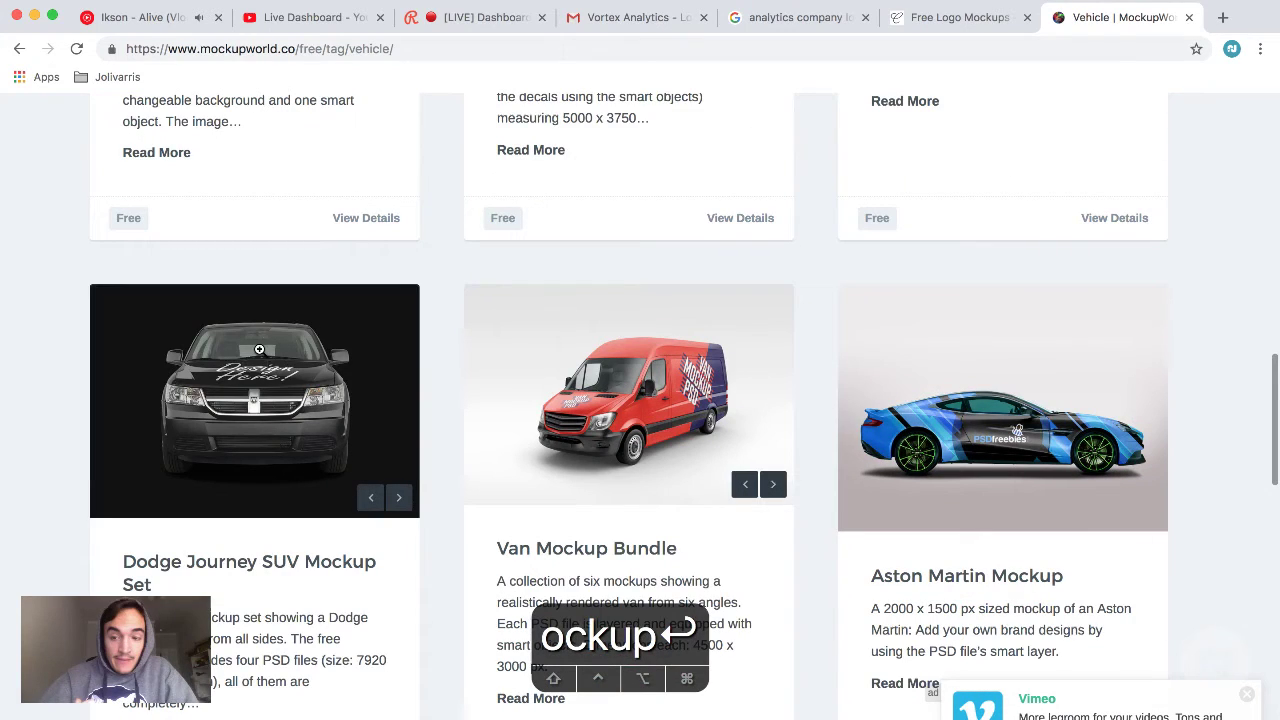
pyautogui.scroll(-3, 259, 349)
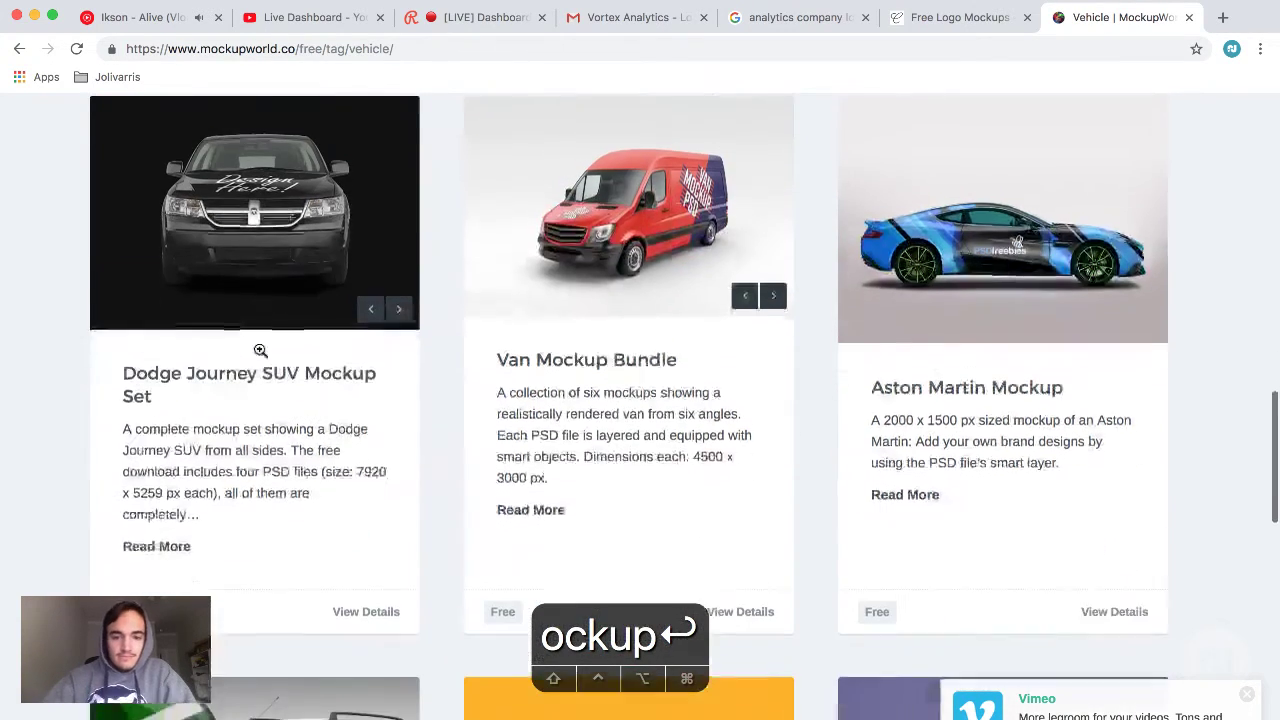
pyautogui.scroll(-2, 259, 350)
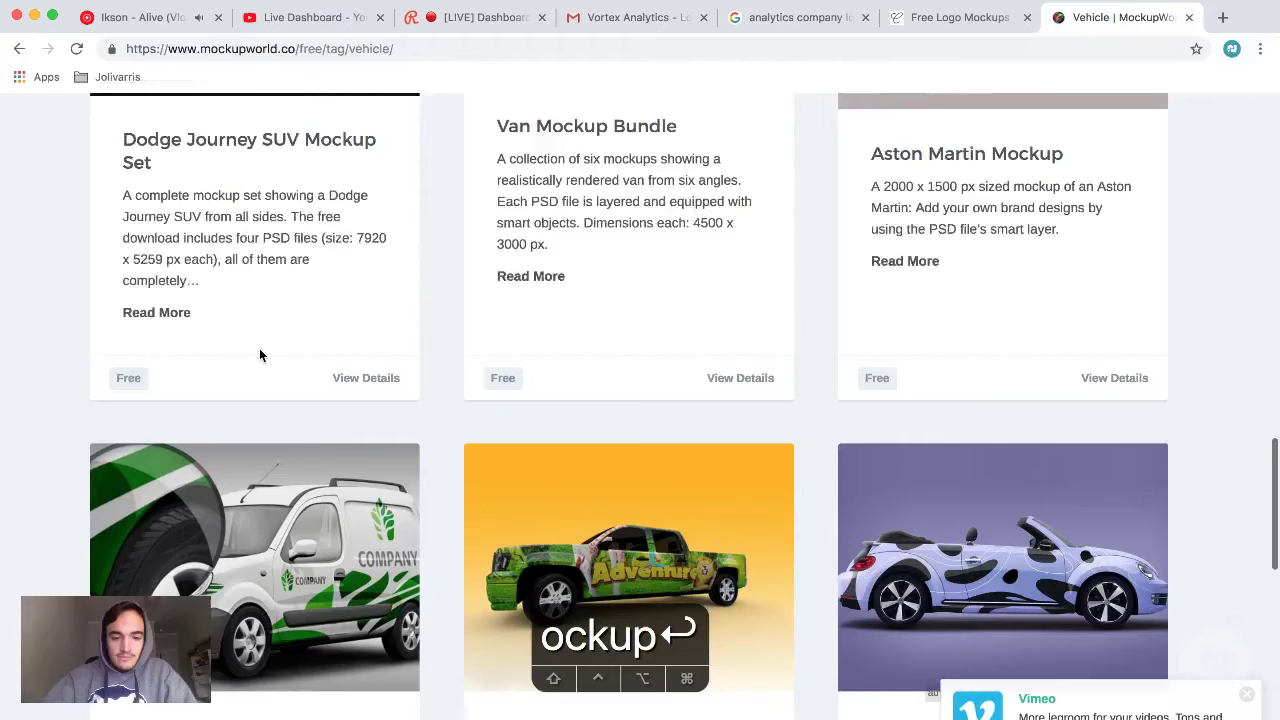
pyautogui.scroll(-5, 259, 354)
# Open the second page of MockupWorld's vehicle mockups and examine the cars, vans and trucks offered there
pyautogui.click(145, 574)
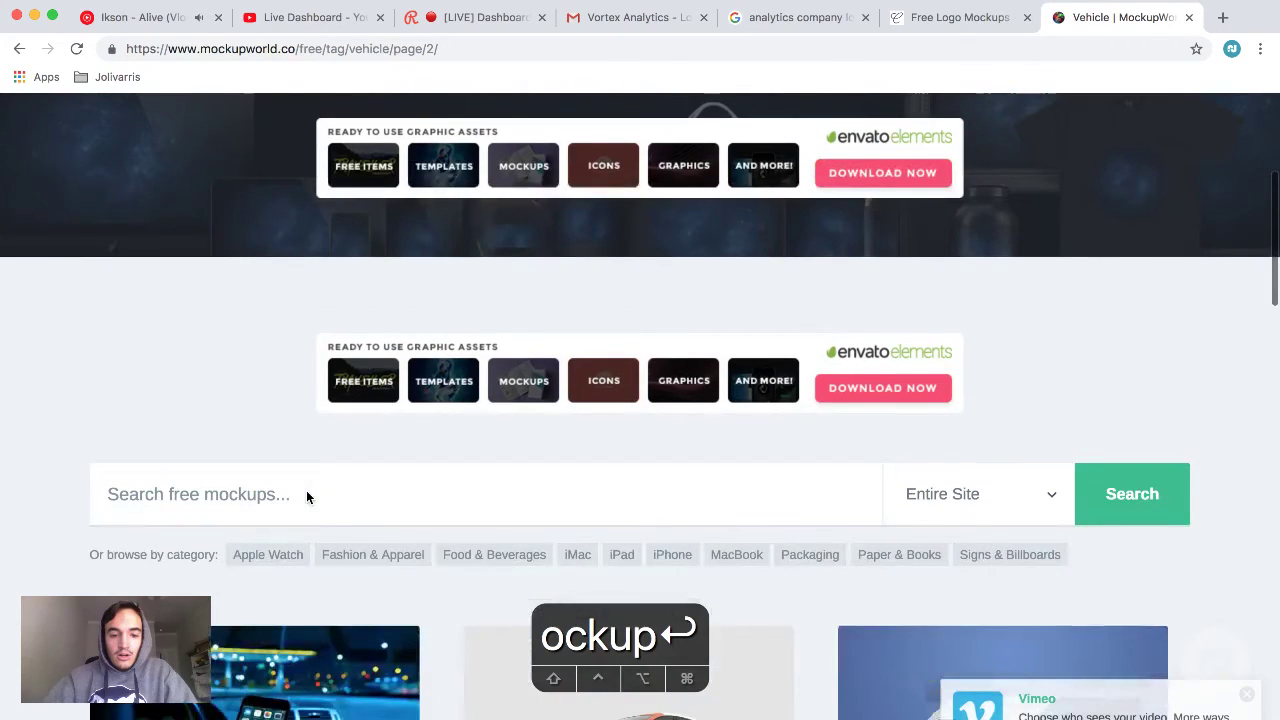
pyautogui.scroll(-4, 306, 494)
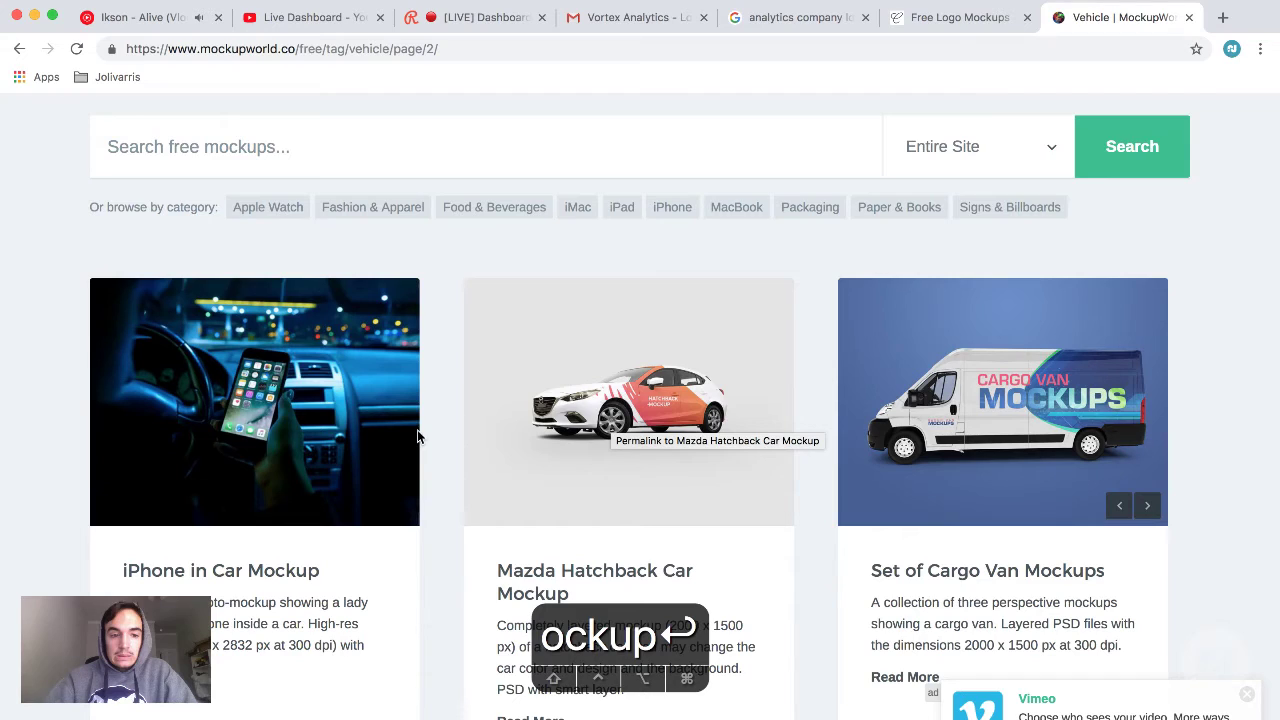
pyautogui.scroll(-3, 418, 437)
pyautogui.scroll(-6, 415, 438)
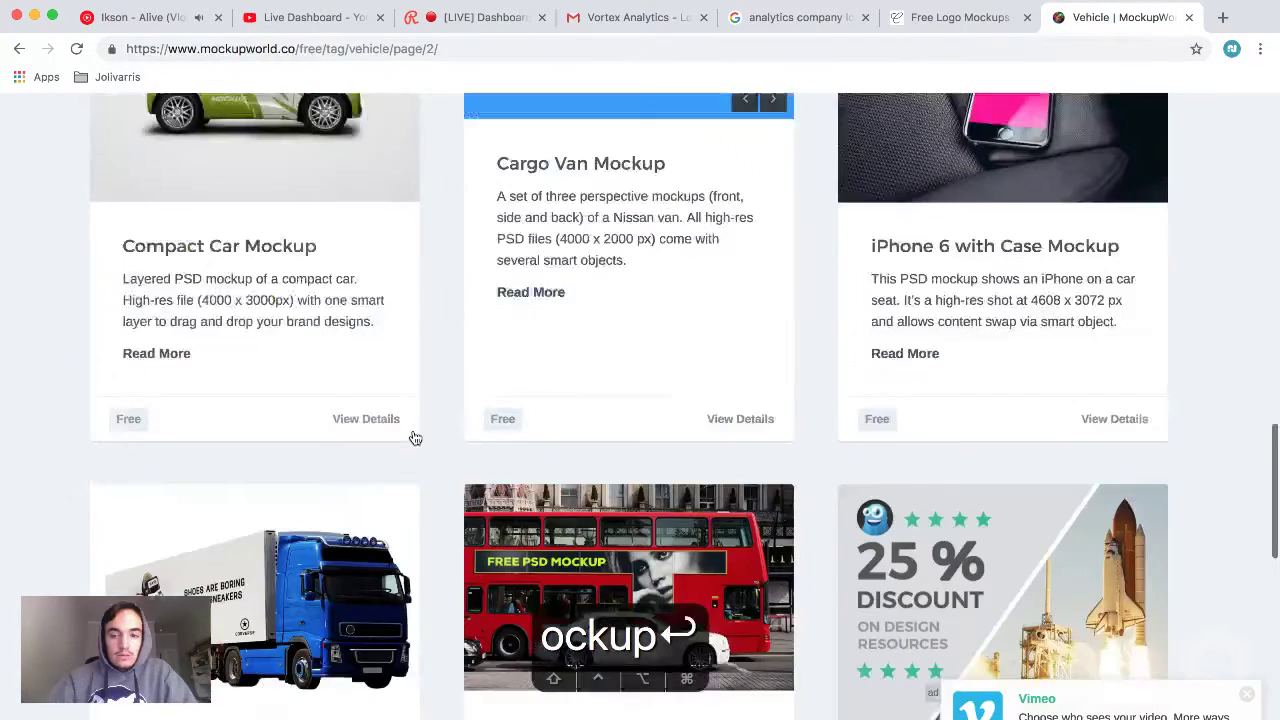
pyautogui.scroll(-8, 415, 438)
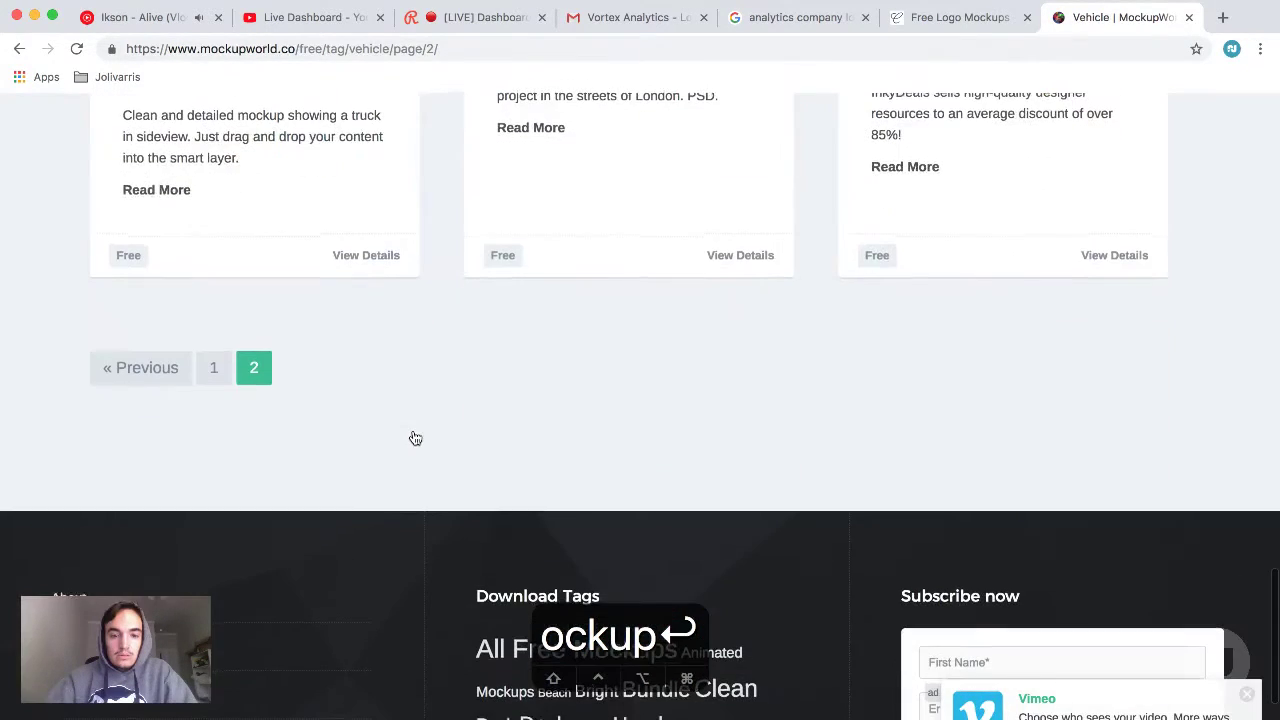
pyautogui.scroll(3, 414, 437)
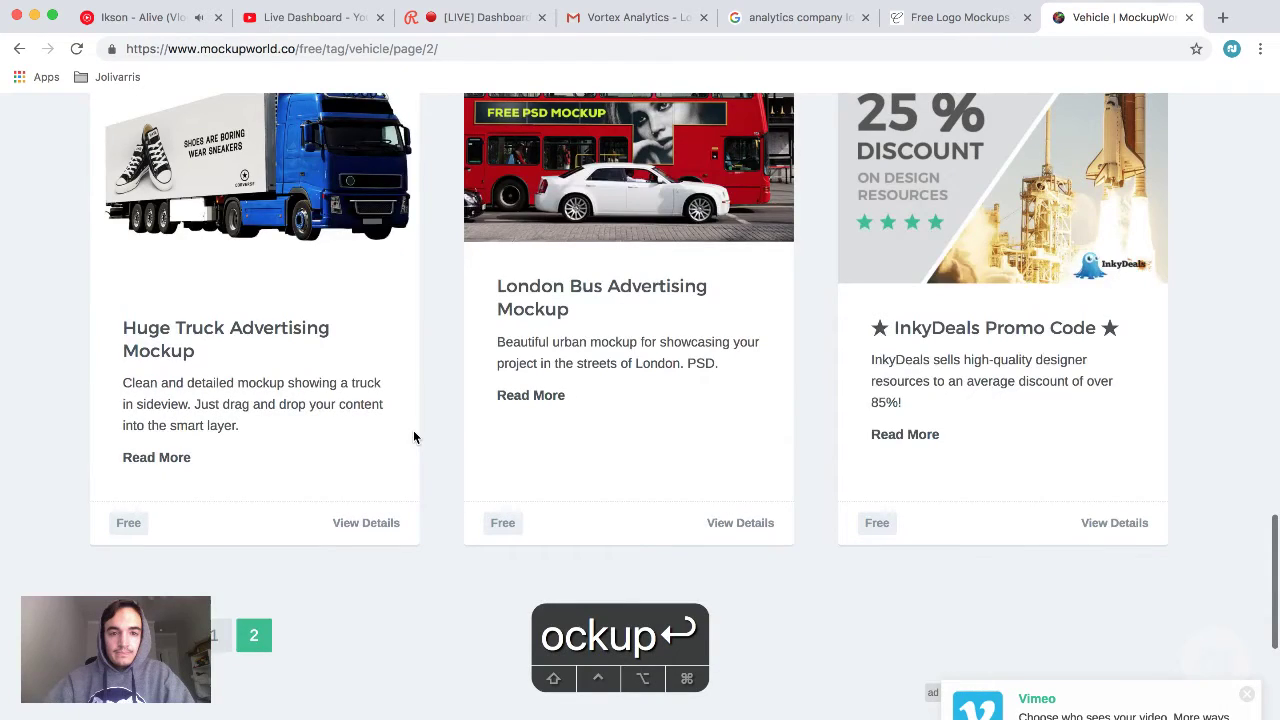
pyautogui.scroll(7, 437, 470)
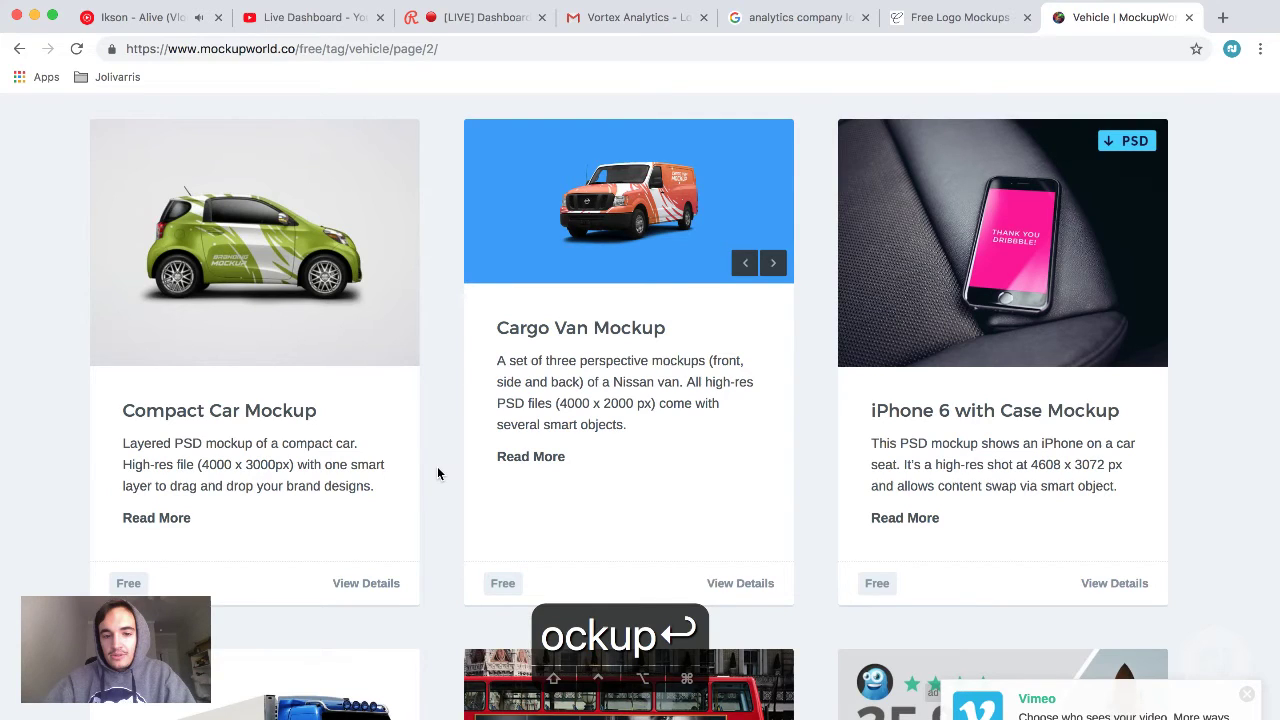
pyautogui.scroll(2, 437, 472)
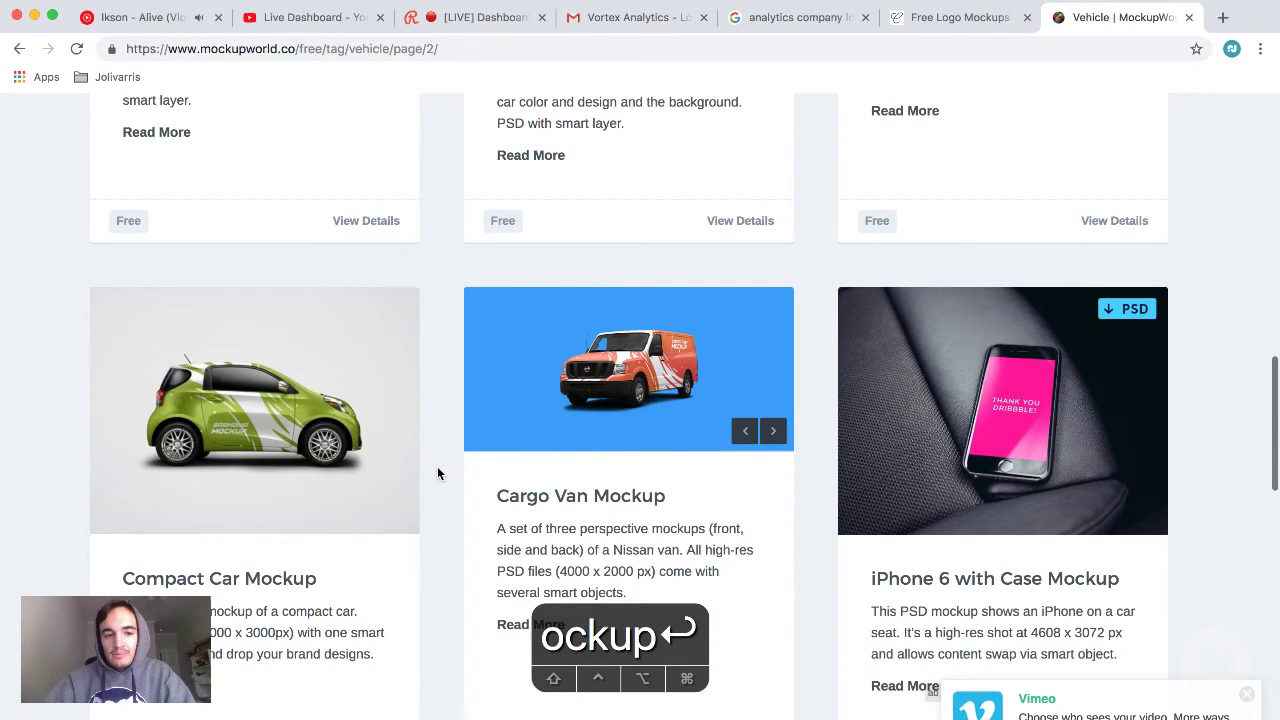
# Return to MockupWorld's first vehicle page and look through the preview images of the Collection of Compact Cars and Pickup Trucks Mockups
pyautogui.scroll(4, 437, 473)
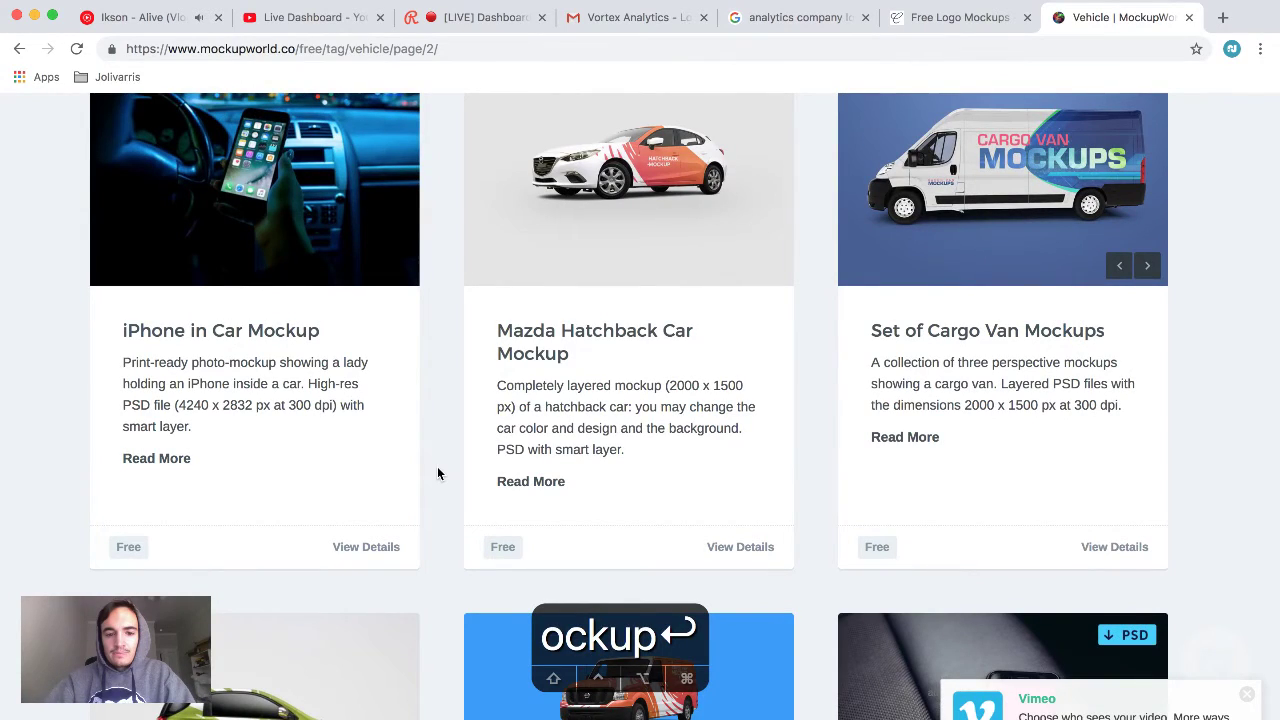
pyautogui.hscroll(-5, 437, 473)
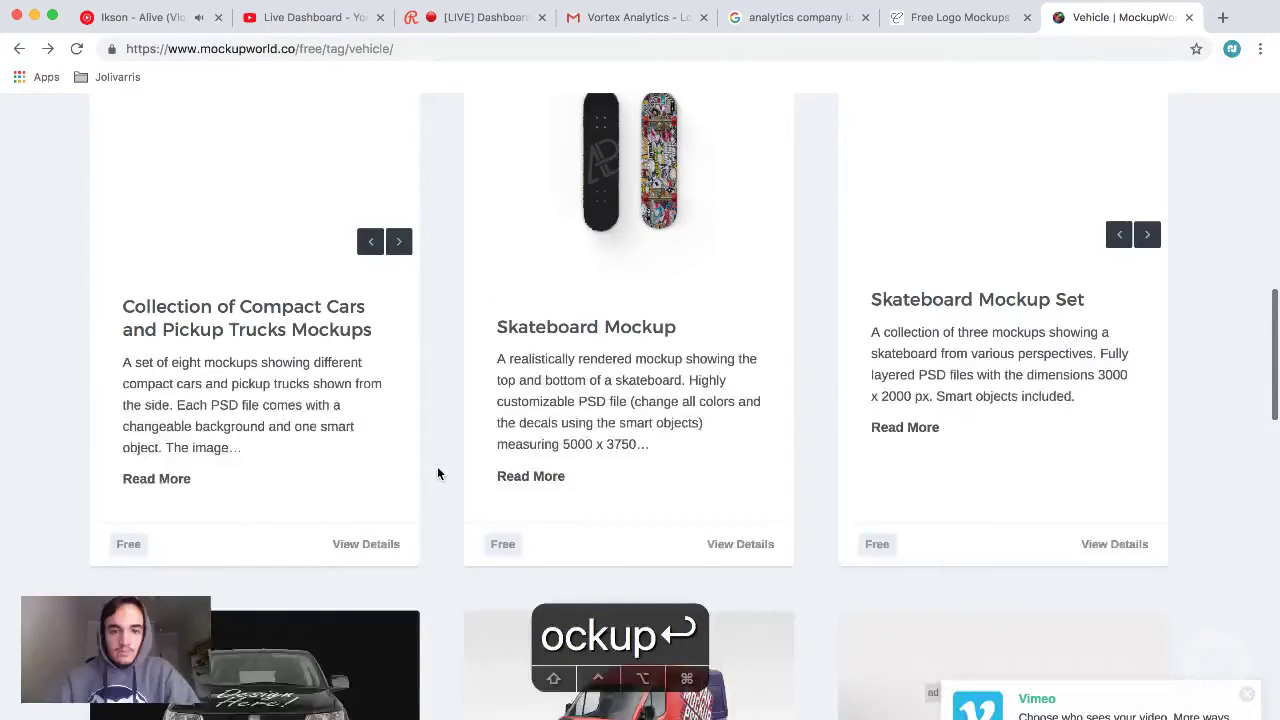
pyautogui.scroll(3, 437, 466)
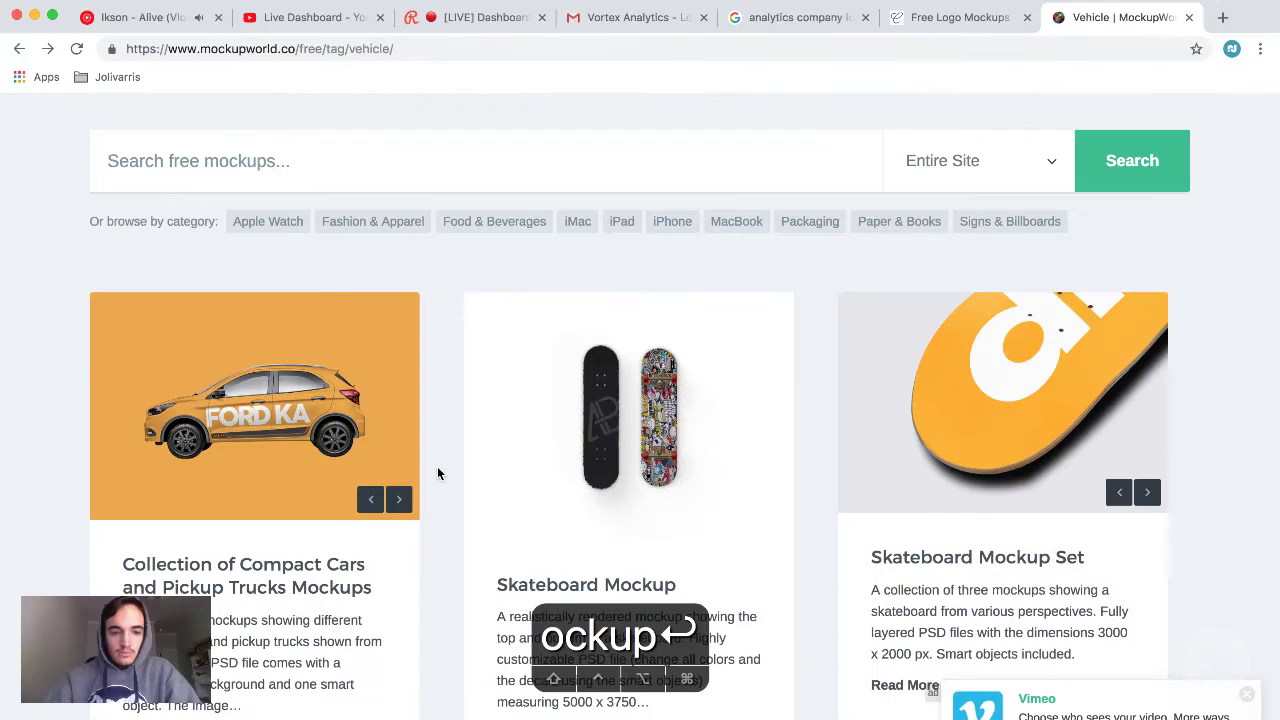
pyautogui.click(287, 417)
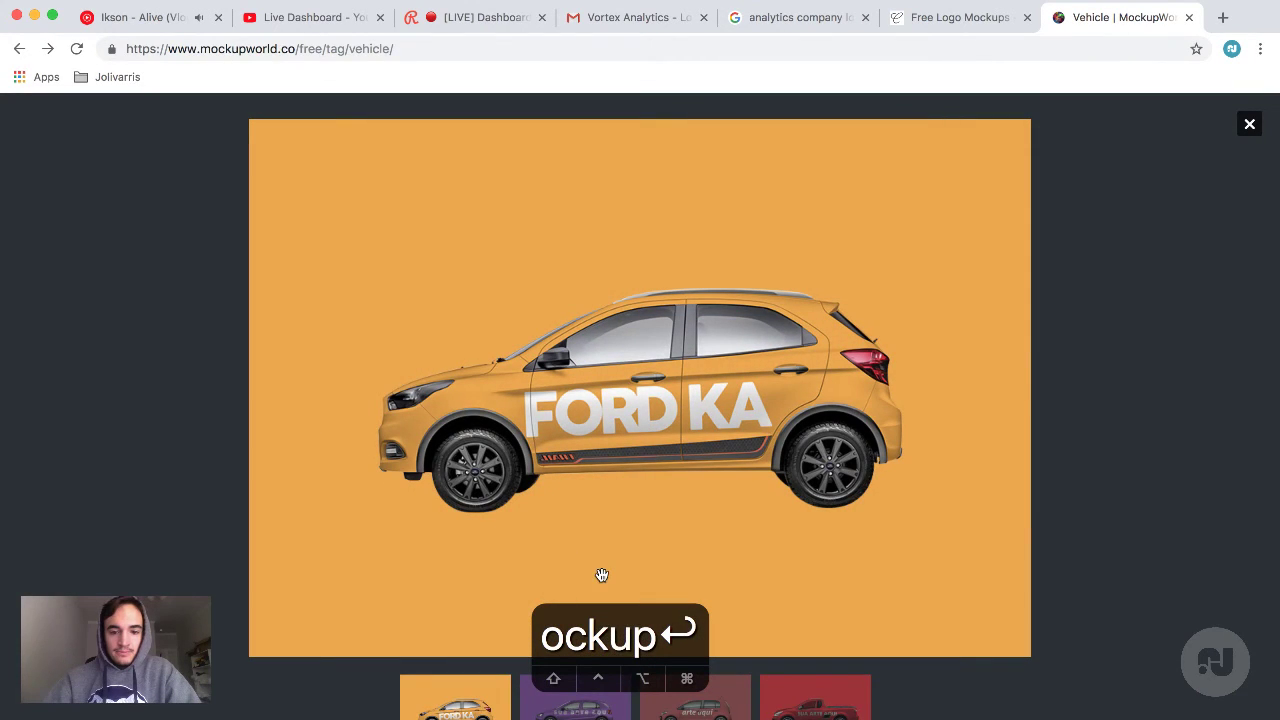
pyautogui.press('Right')
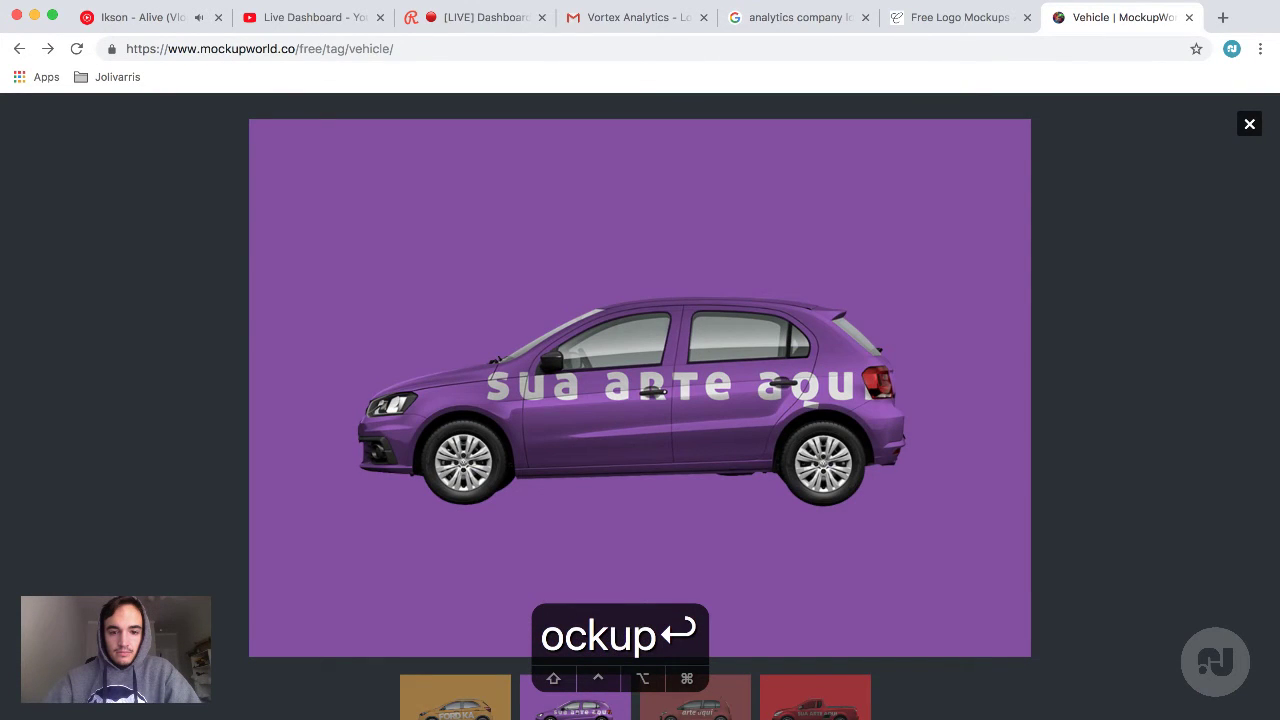
pyautogui.press('Right')
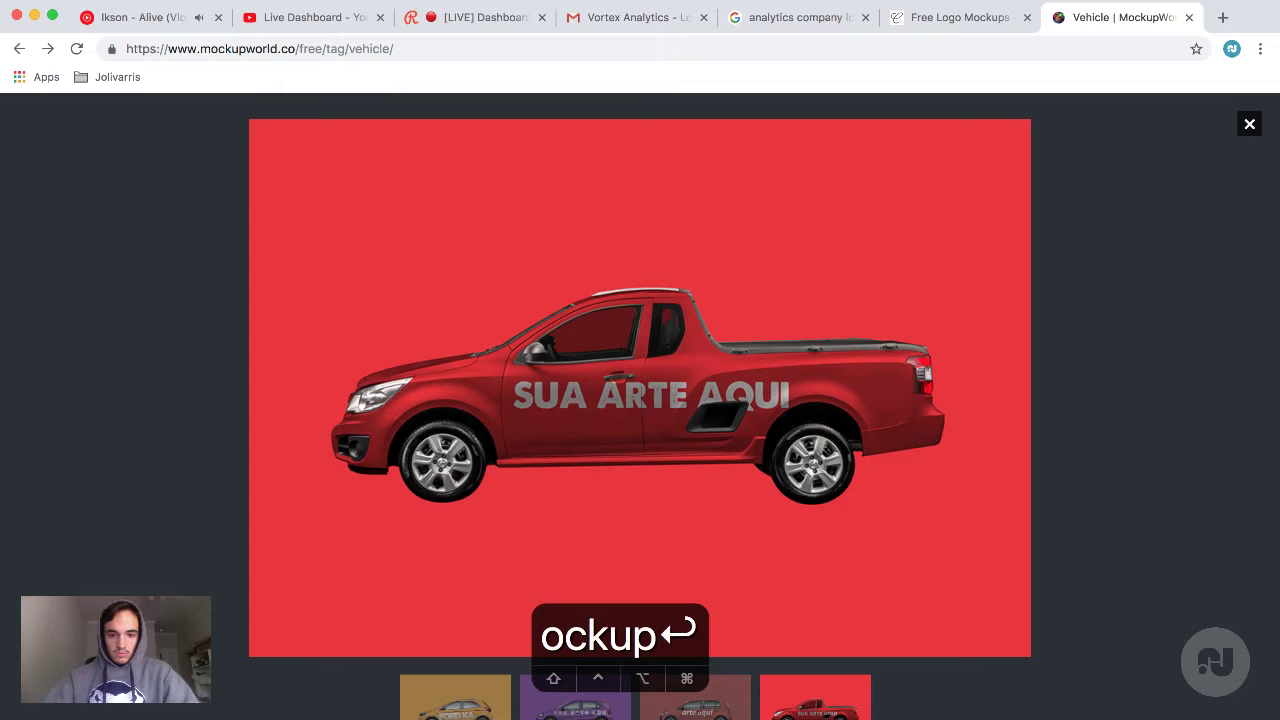
pyautogui.press('Right')
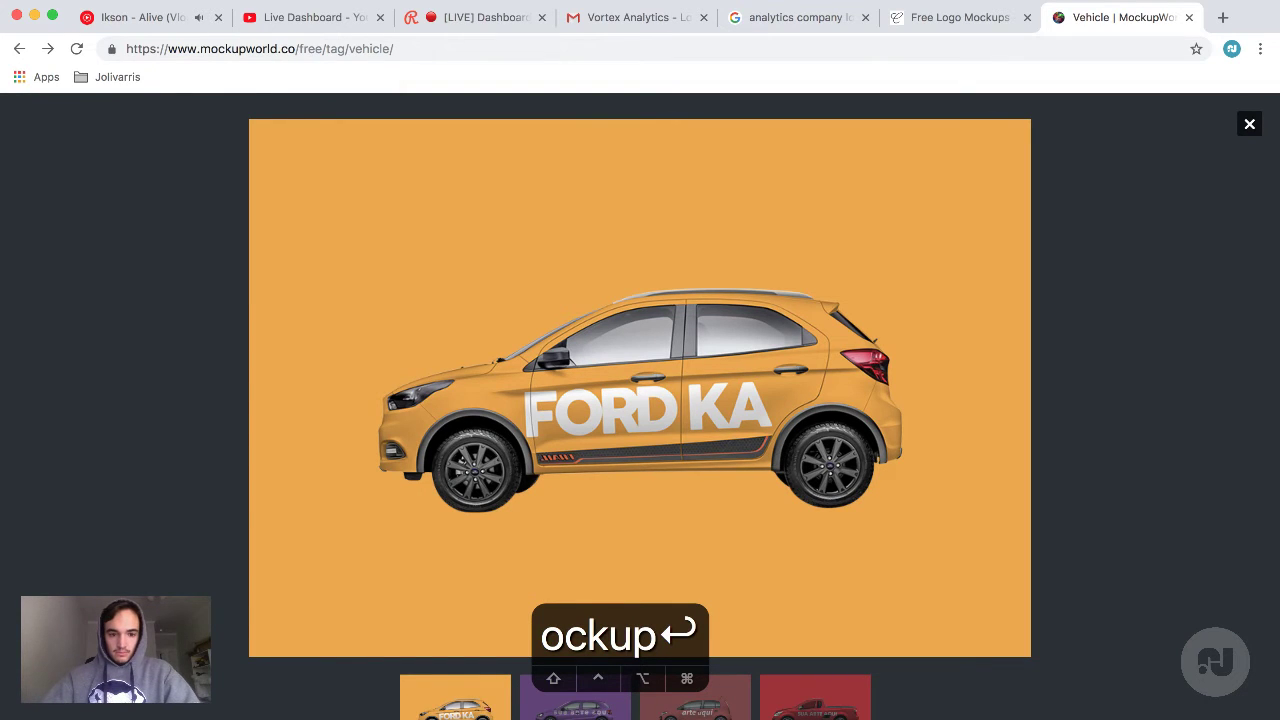
pyautogui.click(1154, 396)
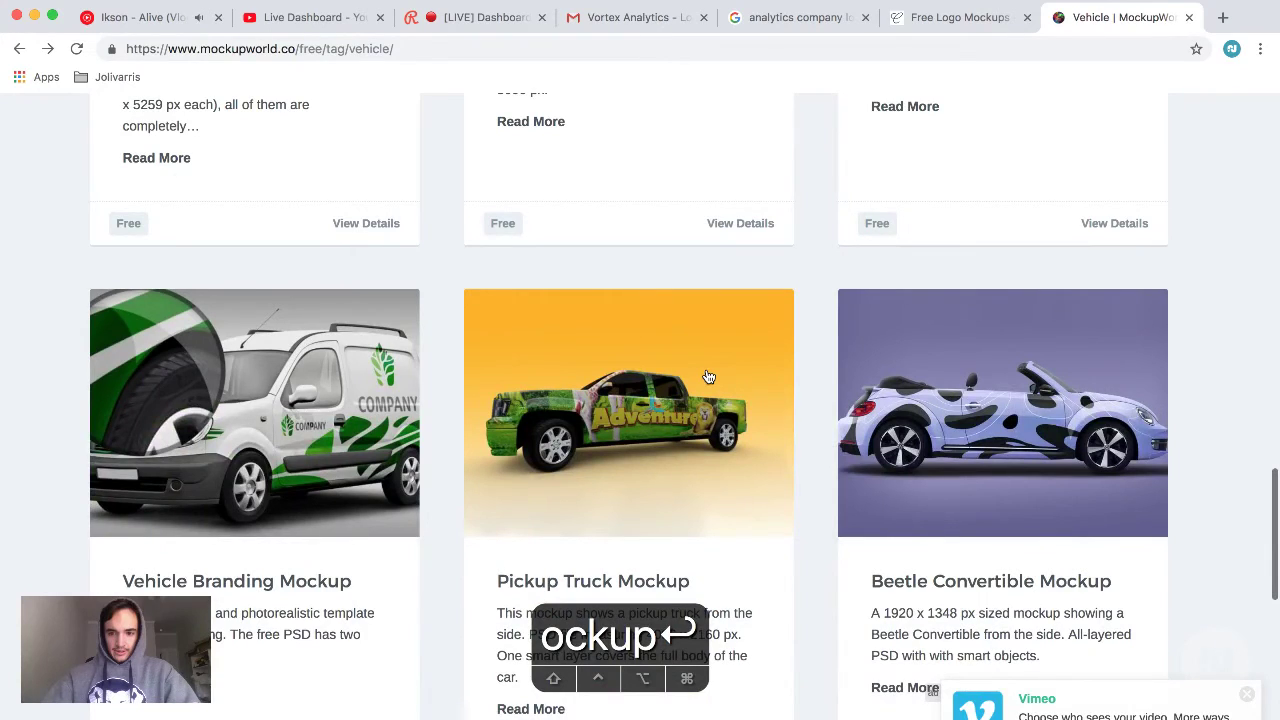
# Open MockupWorld's Aston Martin Mockup page, review the car preview and proceed to its free download source
pyautogui.scroll(-7, 707, 372)
pyautogui.scroll(12, 706, 374)
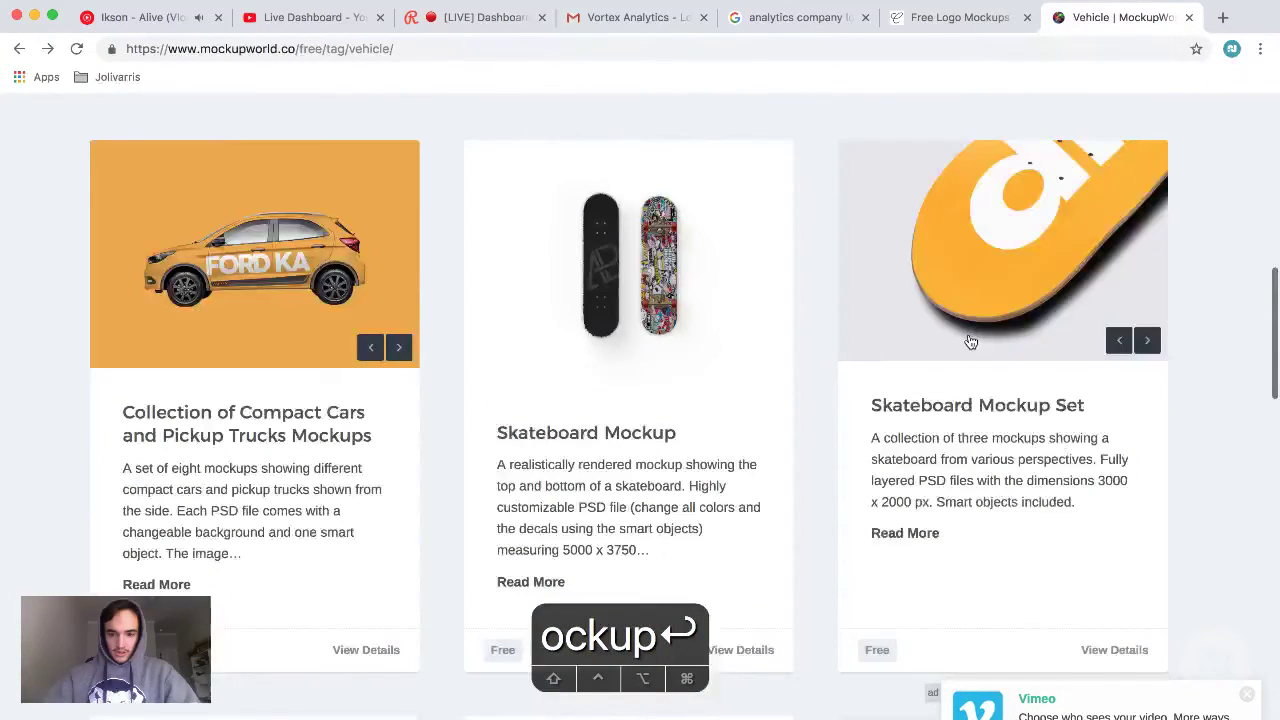
pyautogui.hscroll(-5, 970, 342)
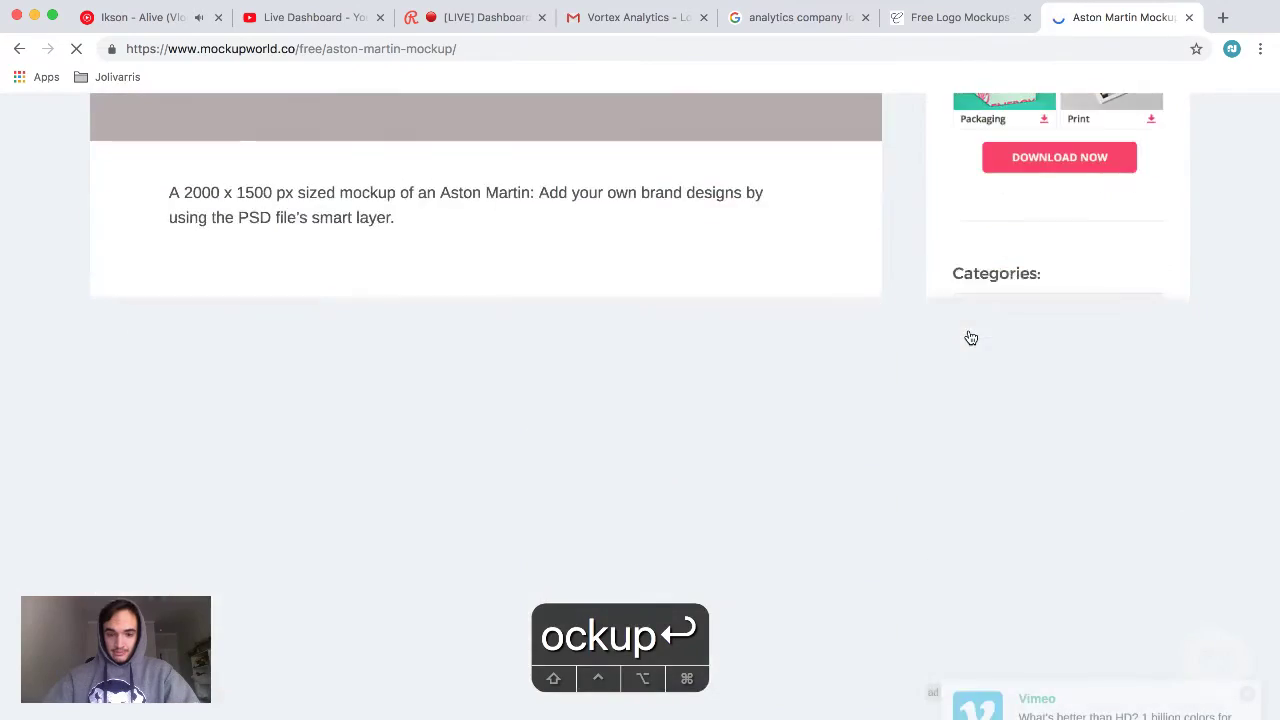
pyautogui.scroll(2, 862, 402)
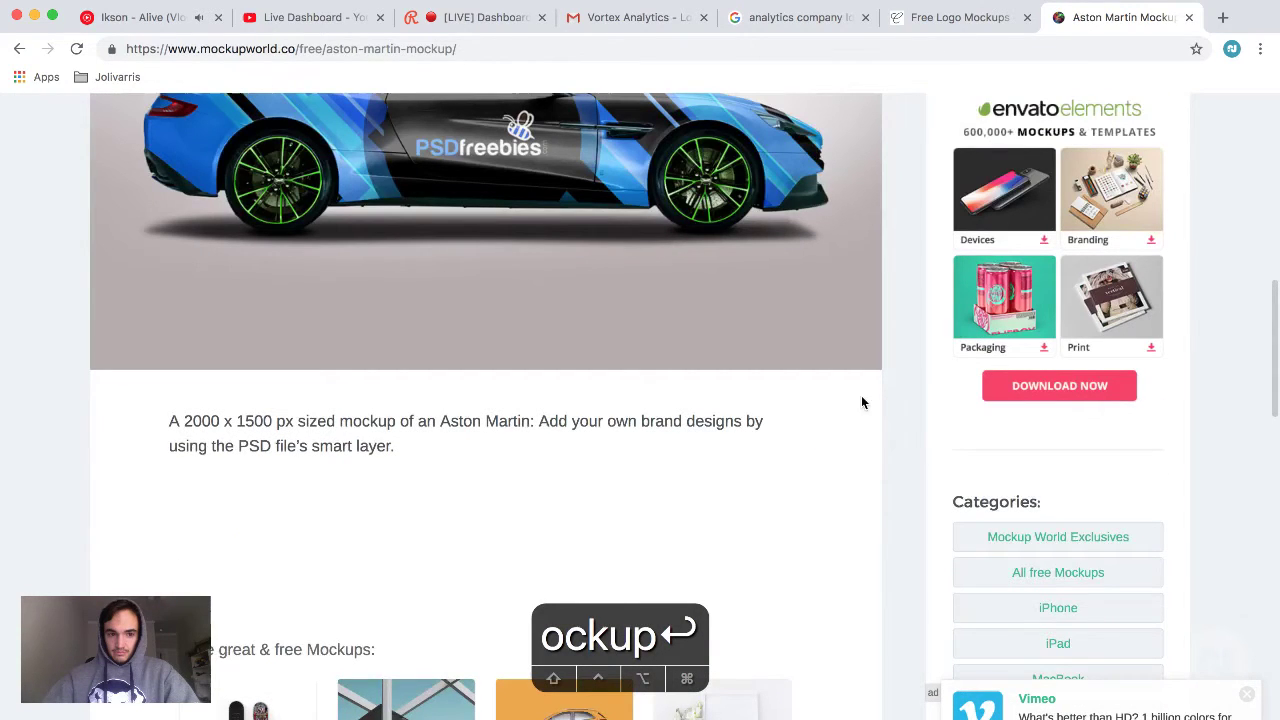
pyautogui.scroll(3, 862, 402)
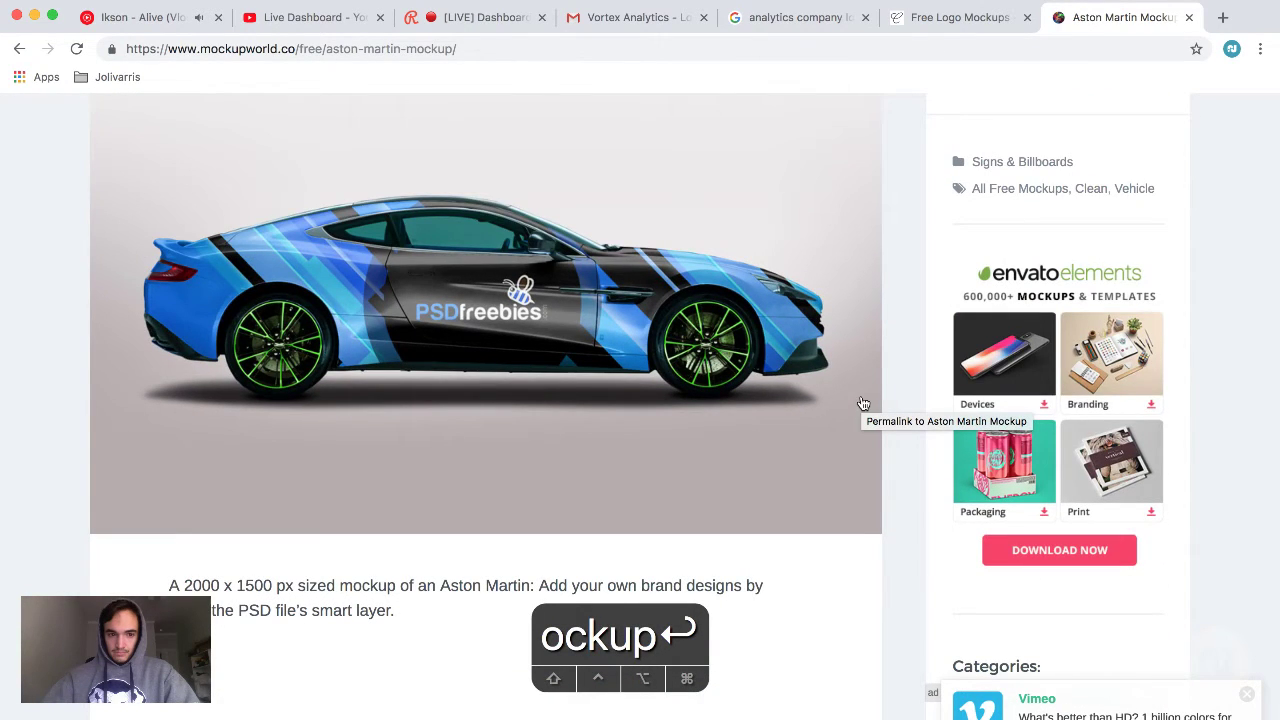
pyautogui.scroll(3, 863, 403)
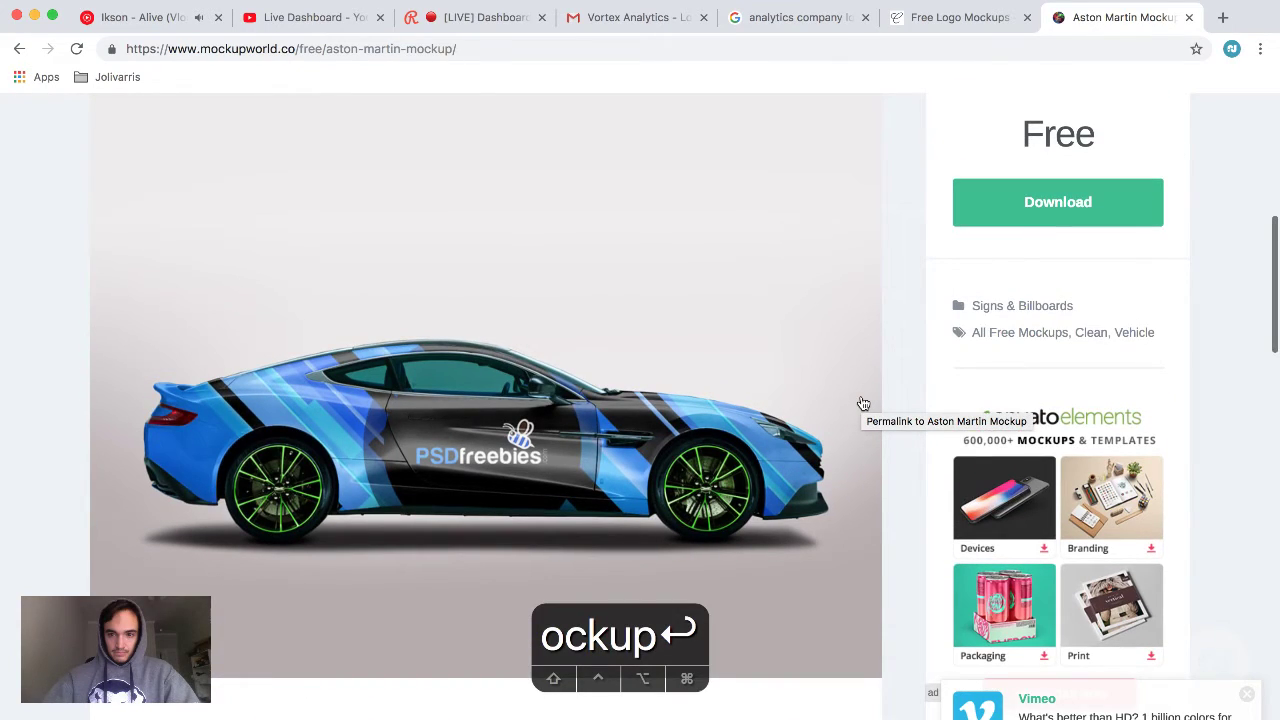
pyautogui.click(1045, 188)
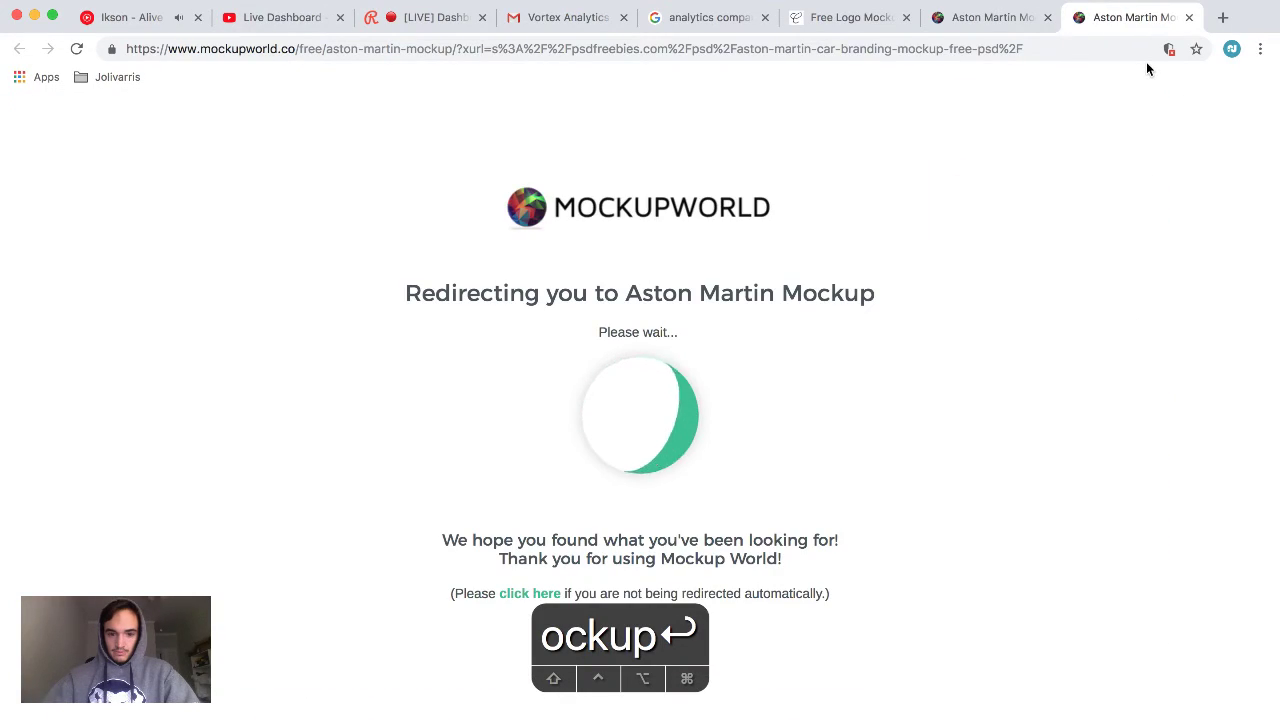
# Return to CreativeBooster's Free Logo Mockups page, dismiss the promotional popup and search the site for "wall"
pyautogui.click(988, 26)
pyautogui.click(862, 22)
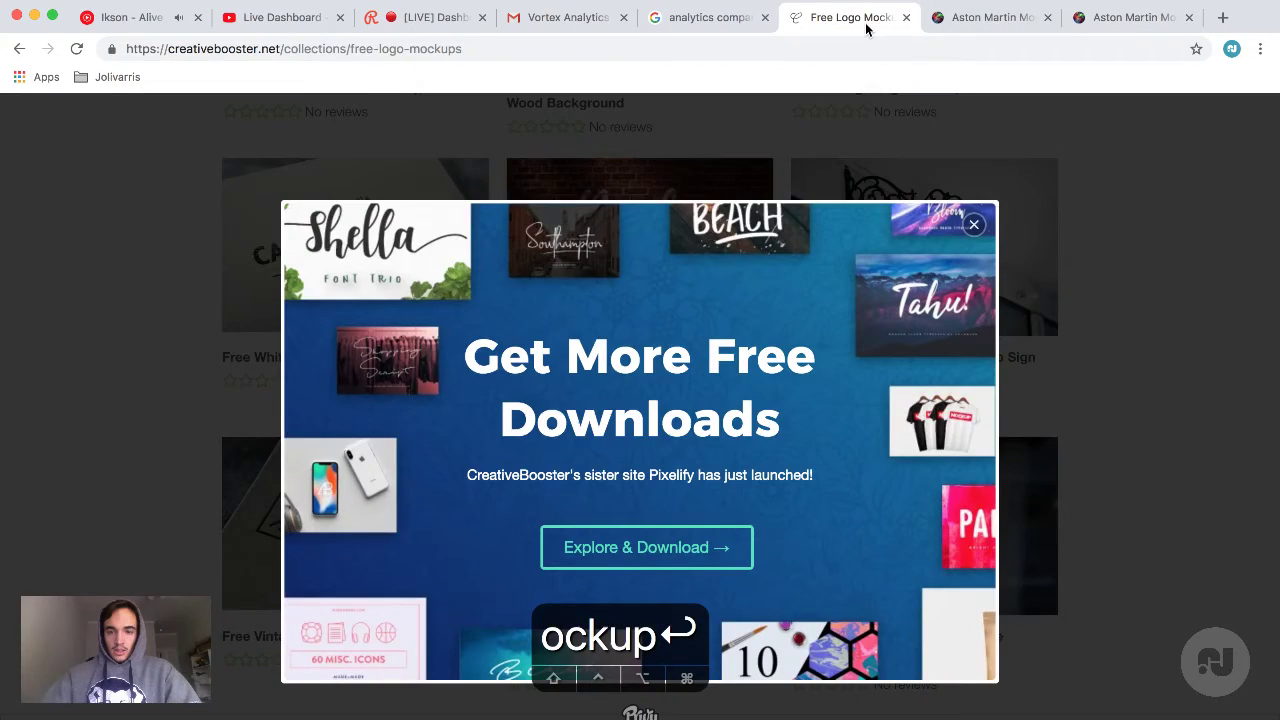
pyautogui.click(198, 507)
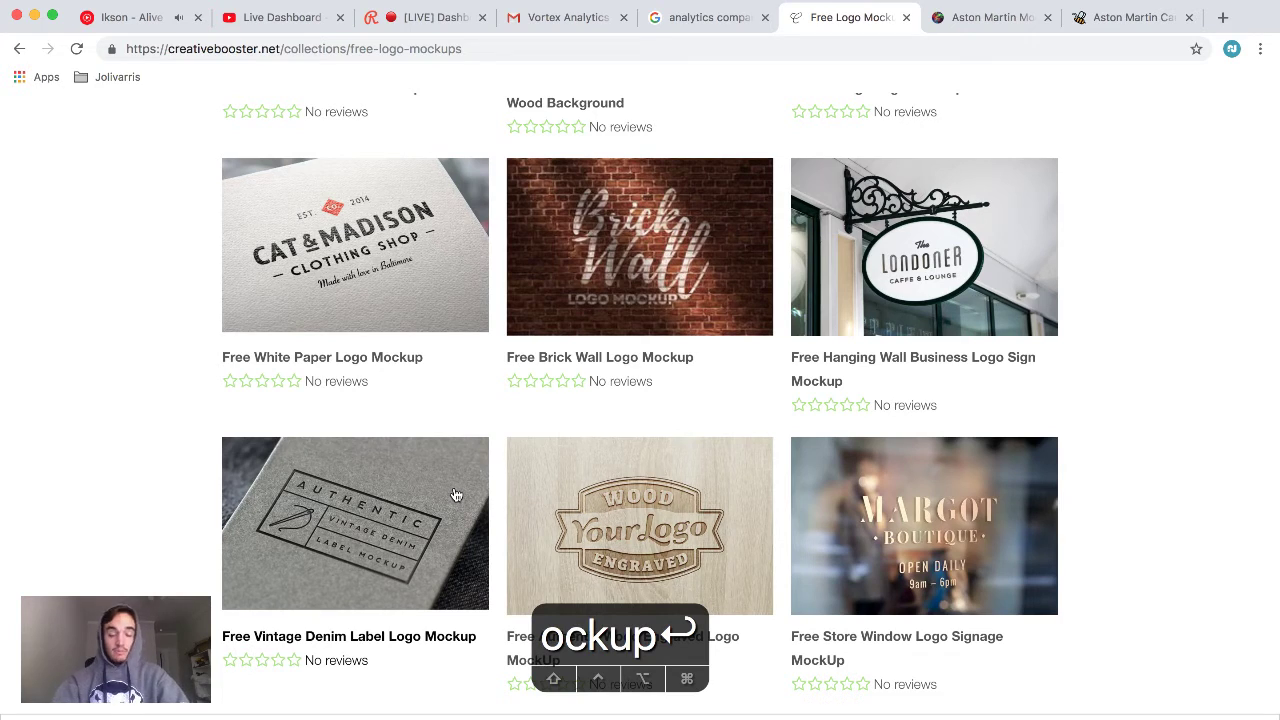
pyautogui.scroll(10, 432, 592)
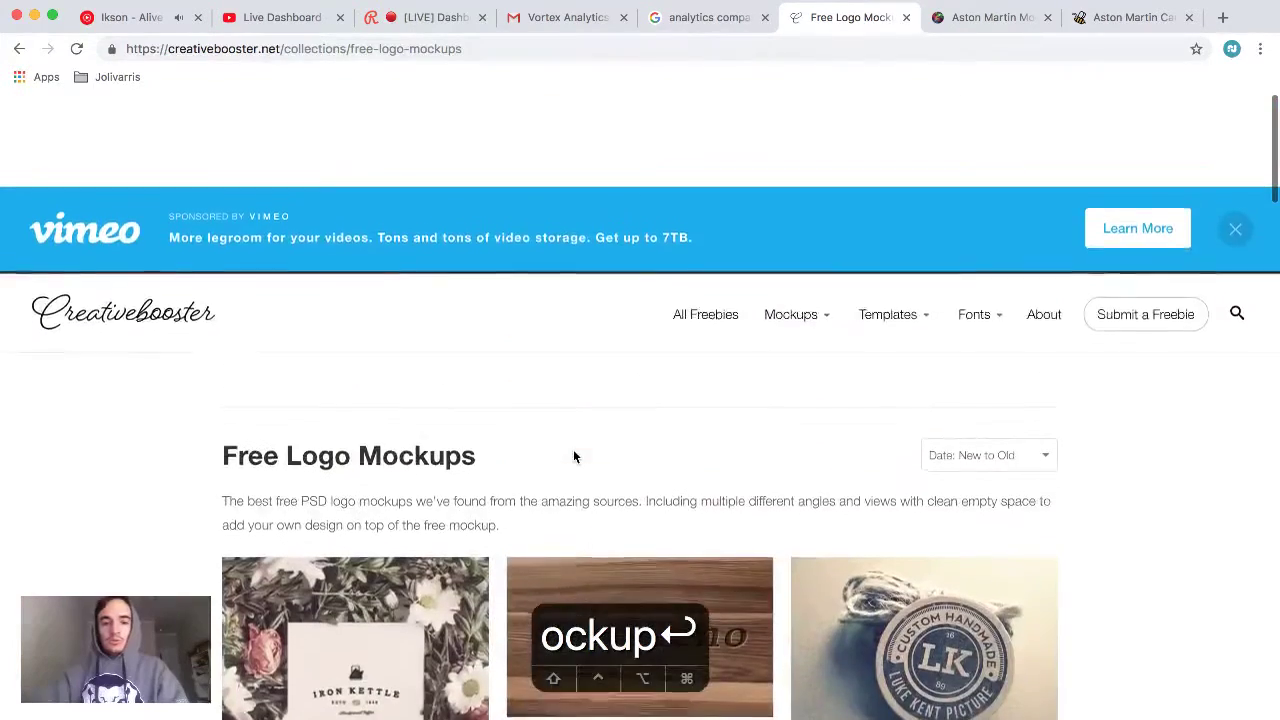
pyautogui.click(1237, 220)
pyautogui.write('wa')
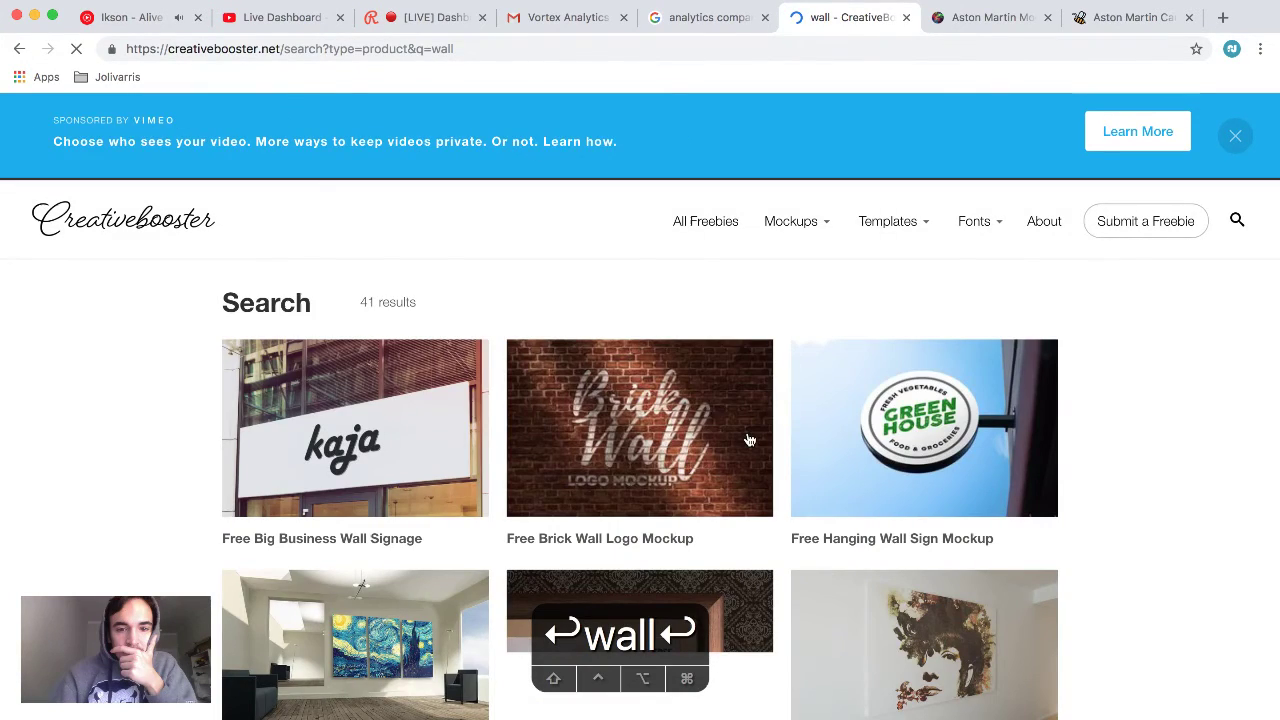
# Browse the wall mockup results, open the Free 3D Wall Logo Sign Psd MockUp and visit its download page
pyautogui.scroll(-3, 91, 486)
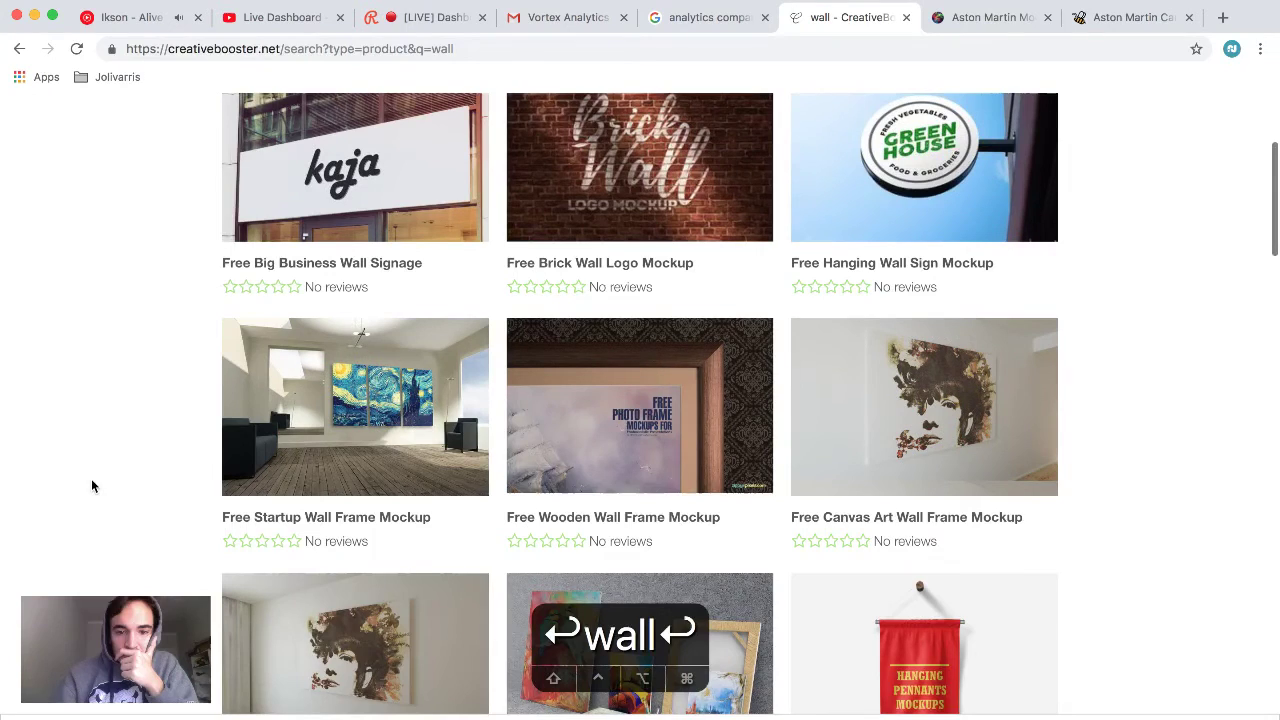
pyautogui.scroll(-5, 91, 486)
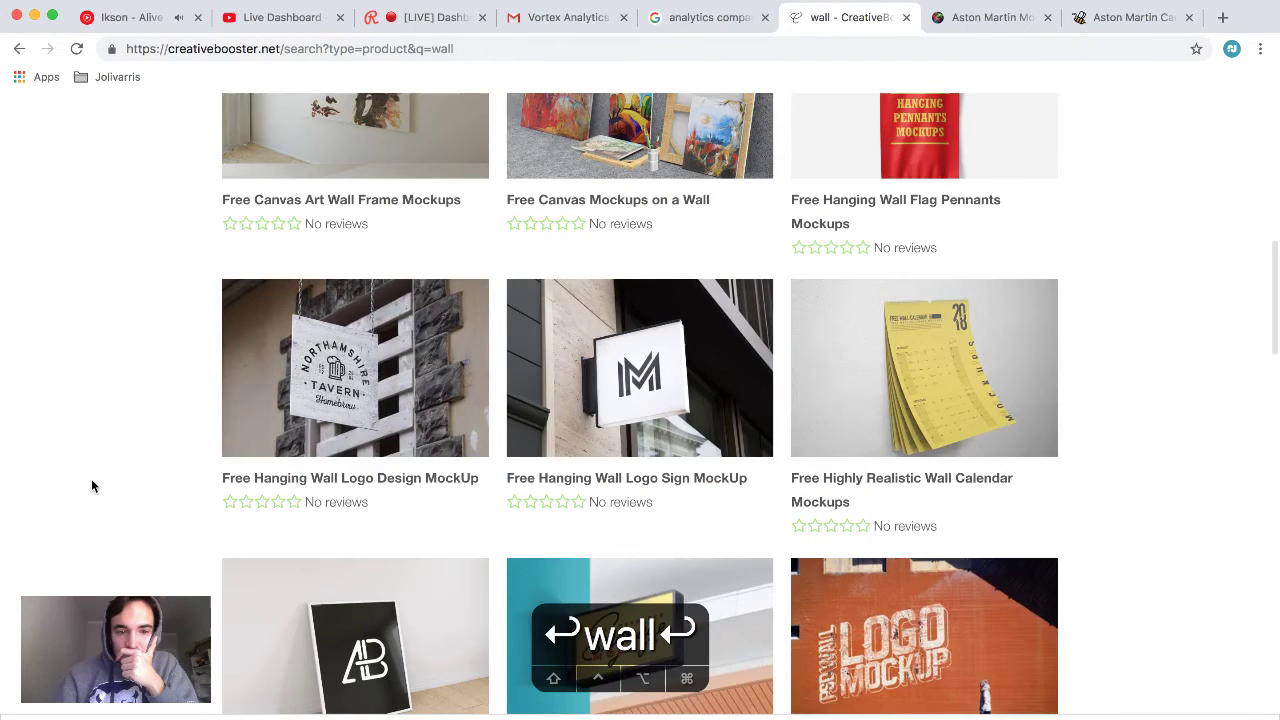
pyautogui.scroll(-5, 91, 486)
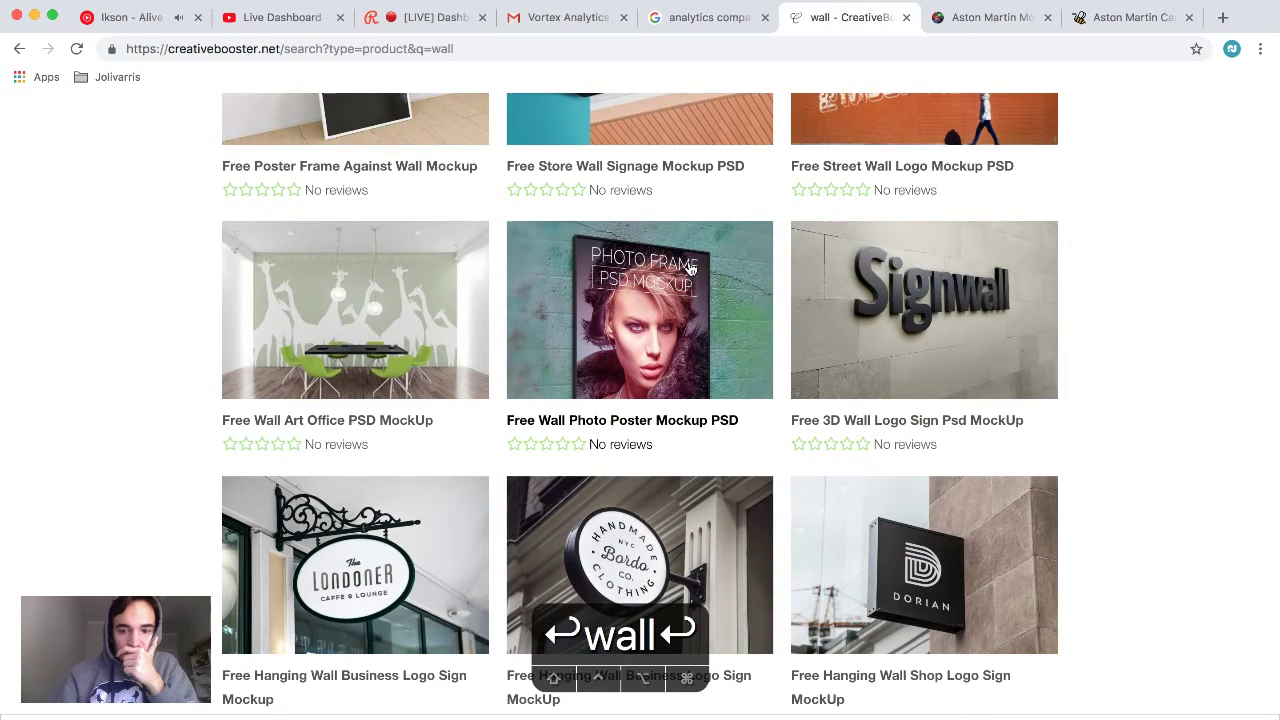
pyautogui.click(916, 321)
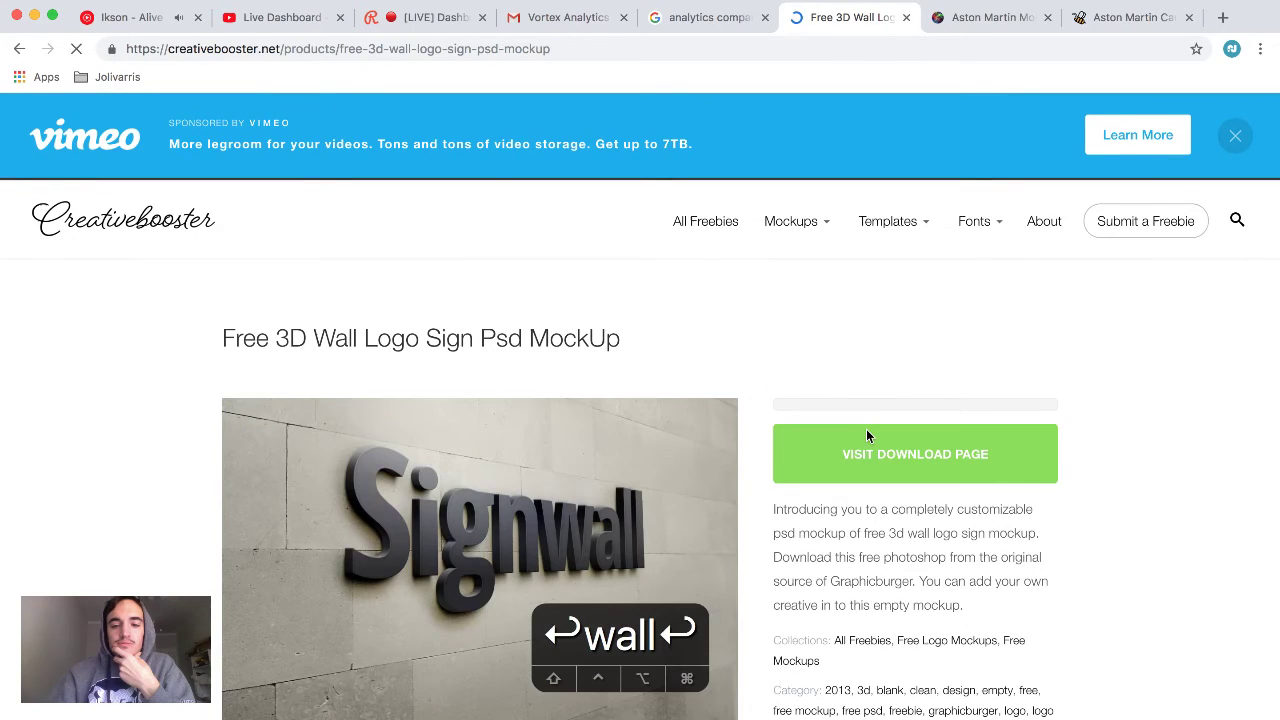
pyautogui.click(866, 434)
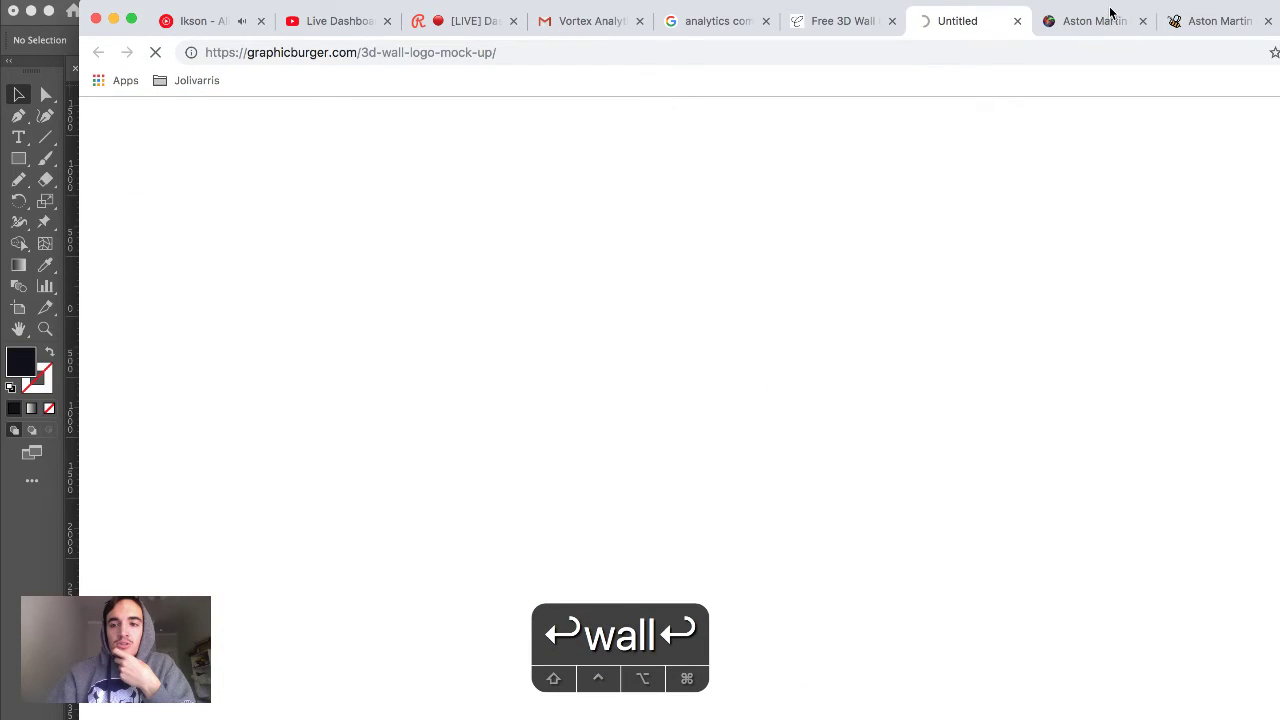
# Download Aston-Martin-Car-Branding-Mockup-Free-PSD.zip from the PSDfreebies page and close the MockupWorld Aston Martin tab
pyautogui.click(1140, 17)
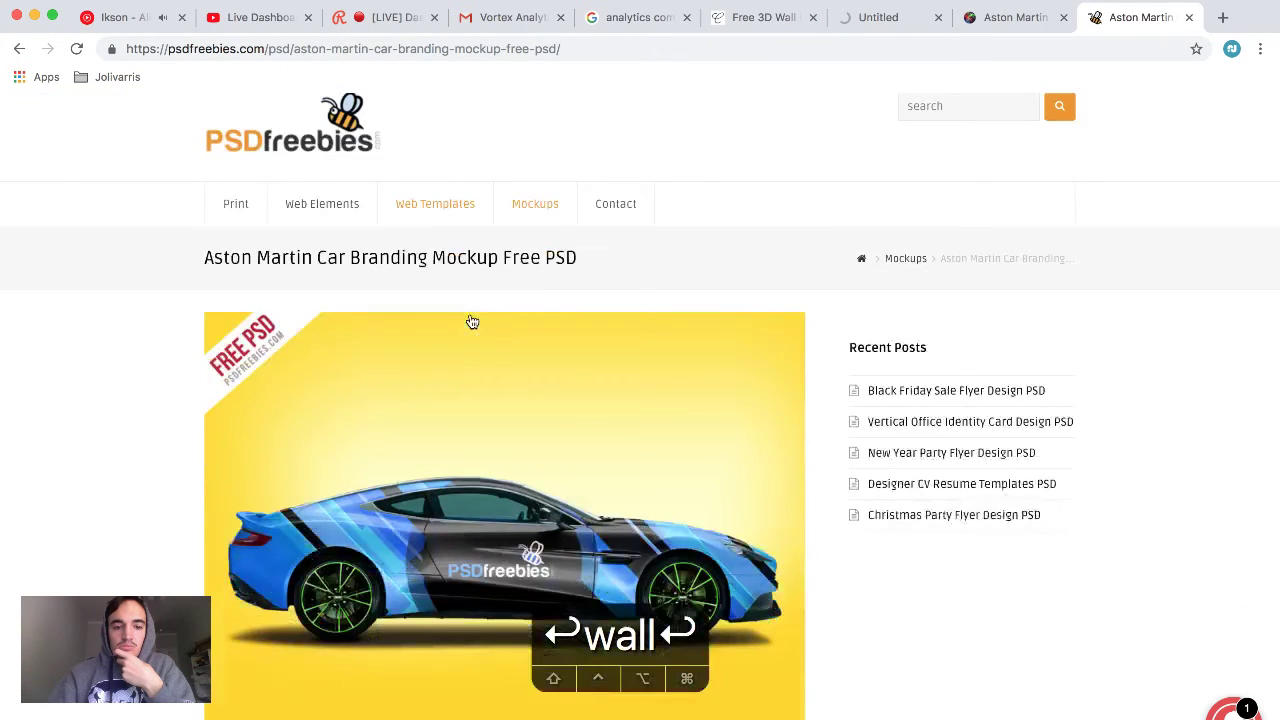
pyautogui.scroll(-5, 472, 321)
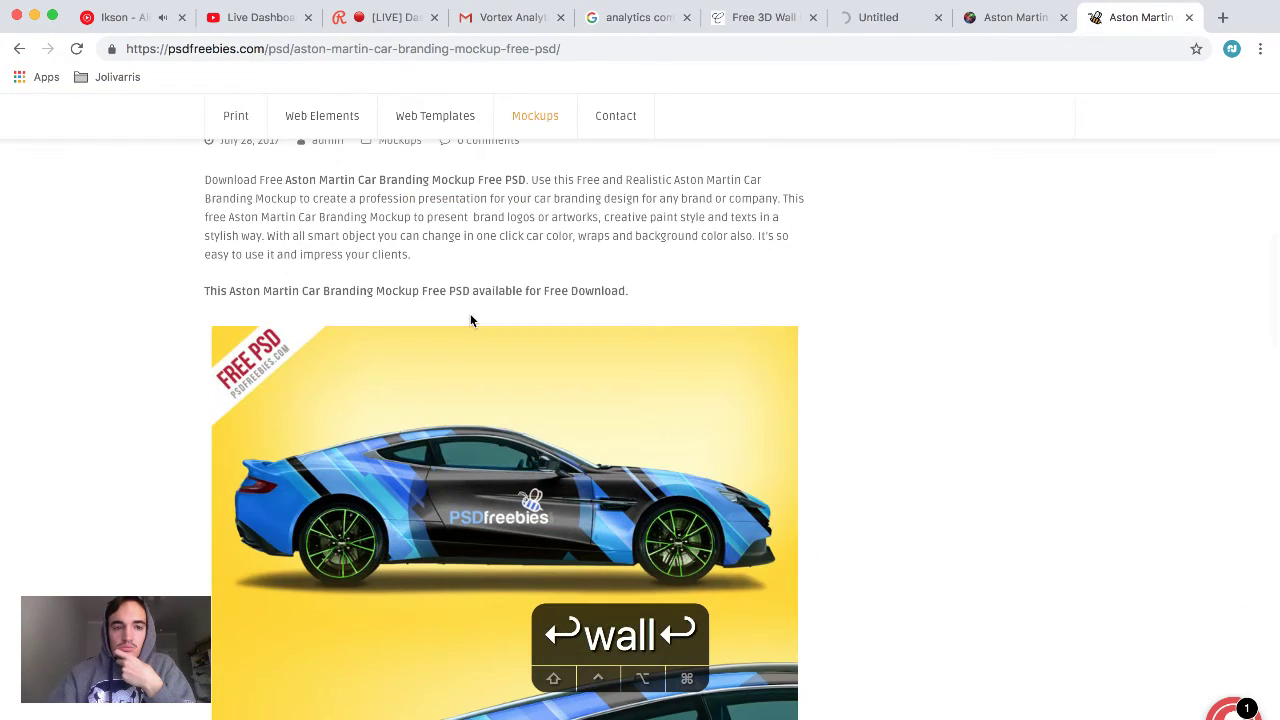
pyautogui.scroll(-10, 471, 315)
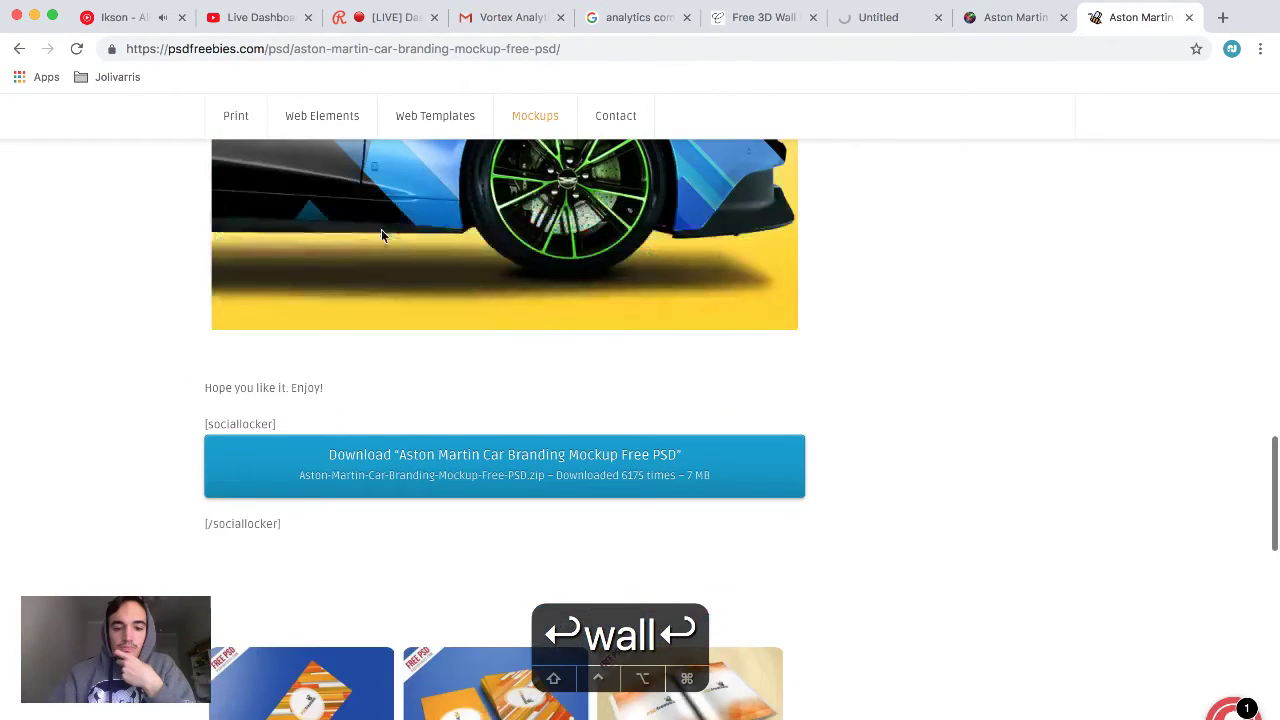
pyautogui.scroll(-2, 468, 425)
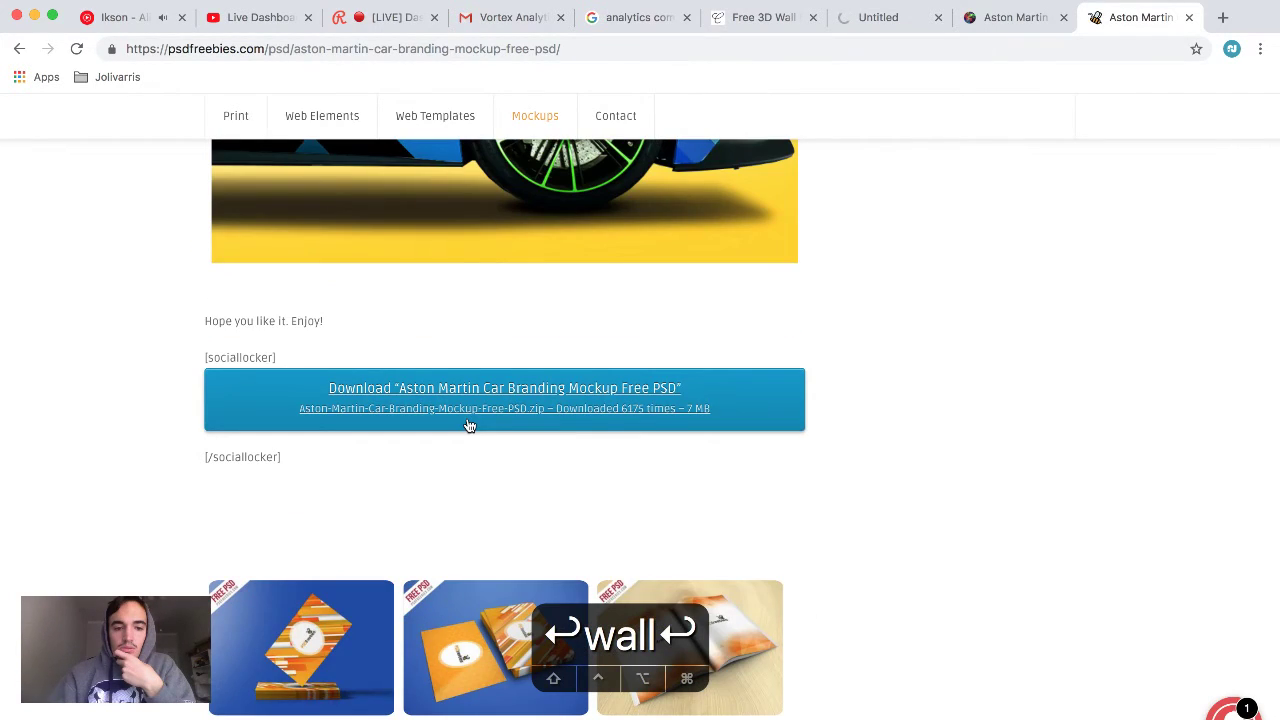
pyautogui.click(468, 425)
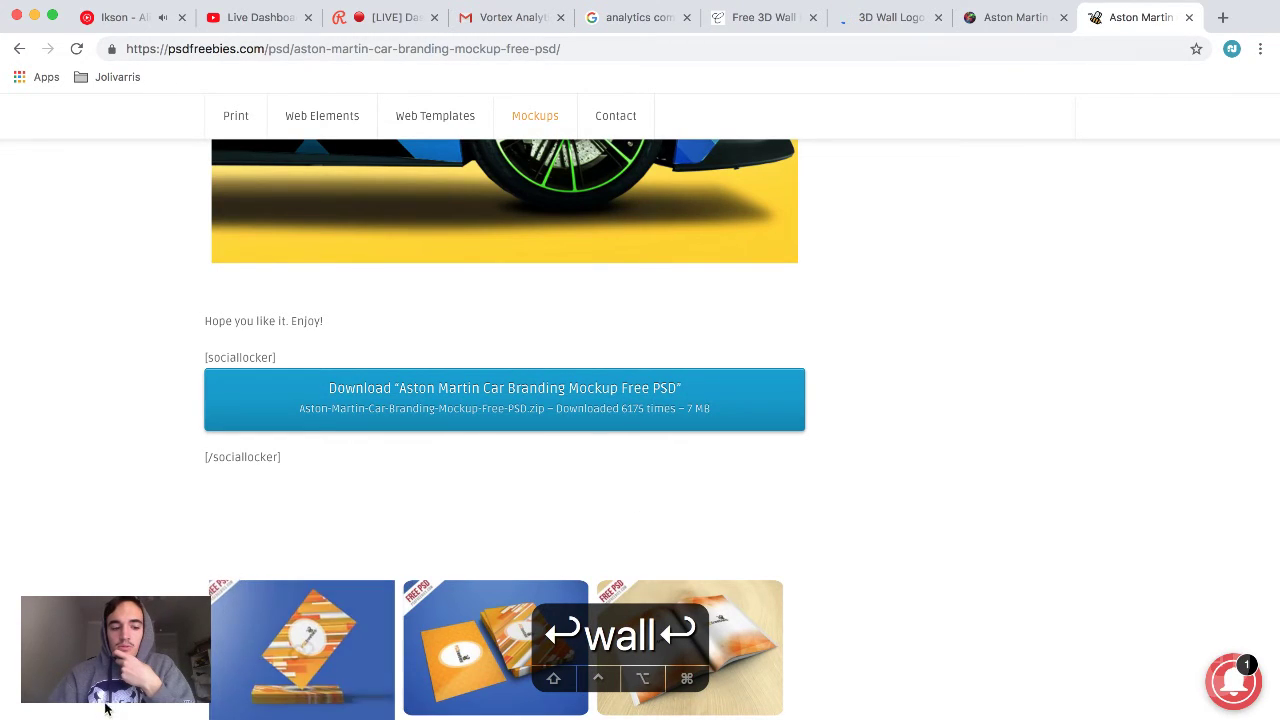
pyautogui.click(1020, 22)
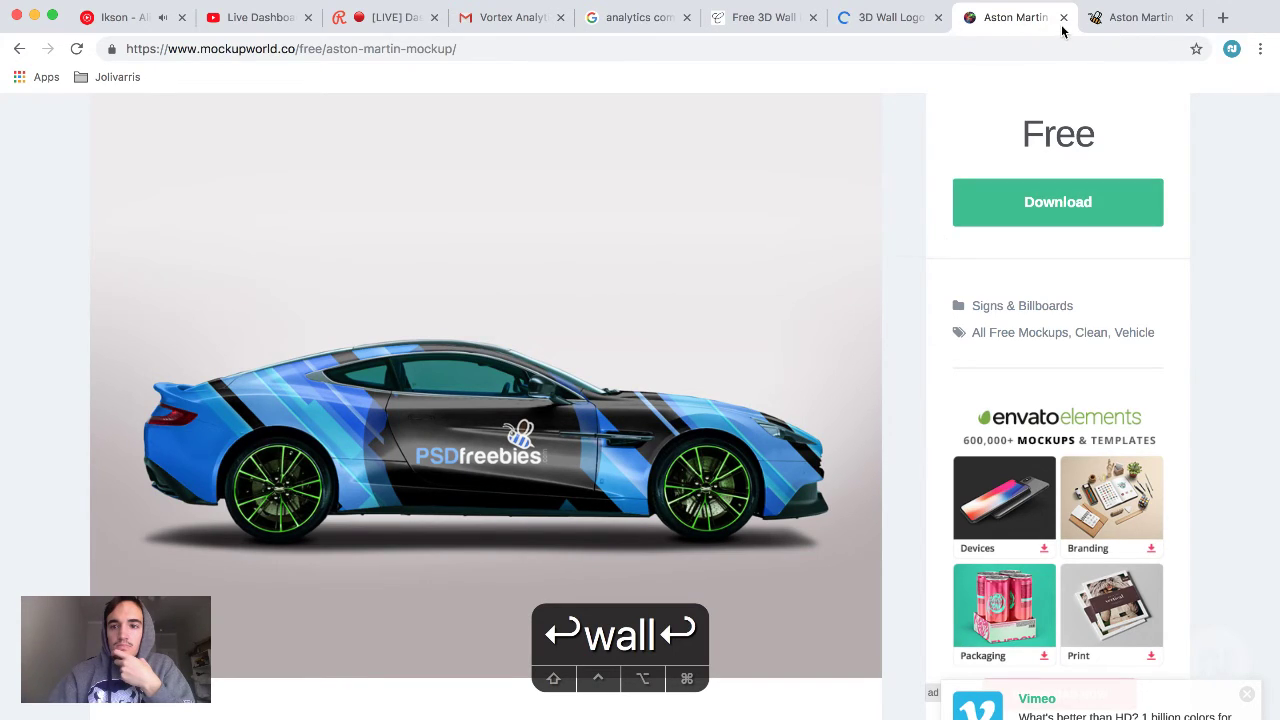
pyautogui.click(1063, 17)
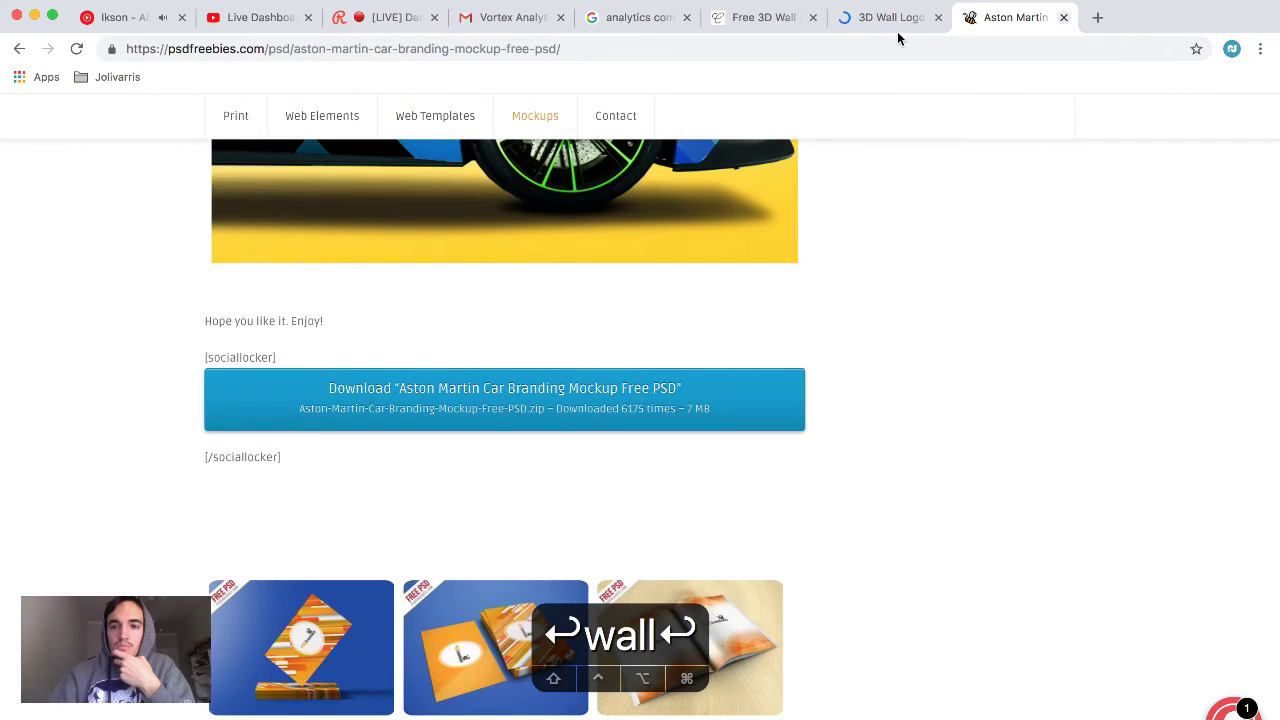
# Download the layered 3D Wall Logo MockUp PSD from its GraphicBurger page
pyautogui.click(890, 18)
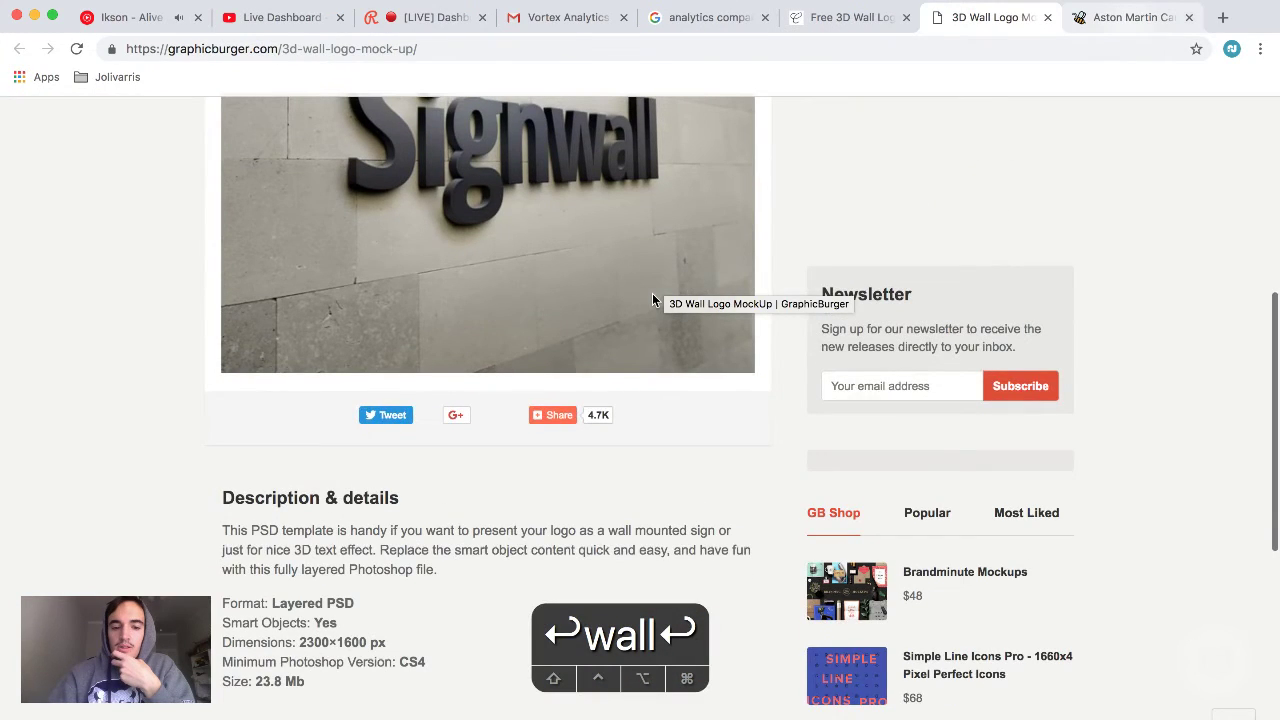
pyautogui.scroll(-4, 409, 511)
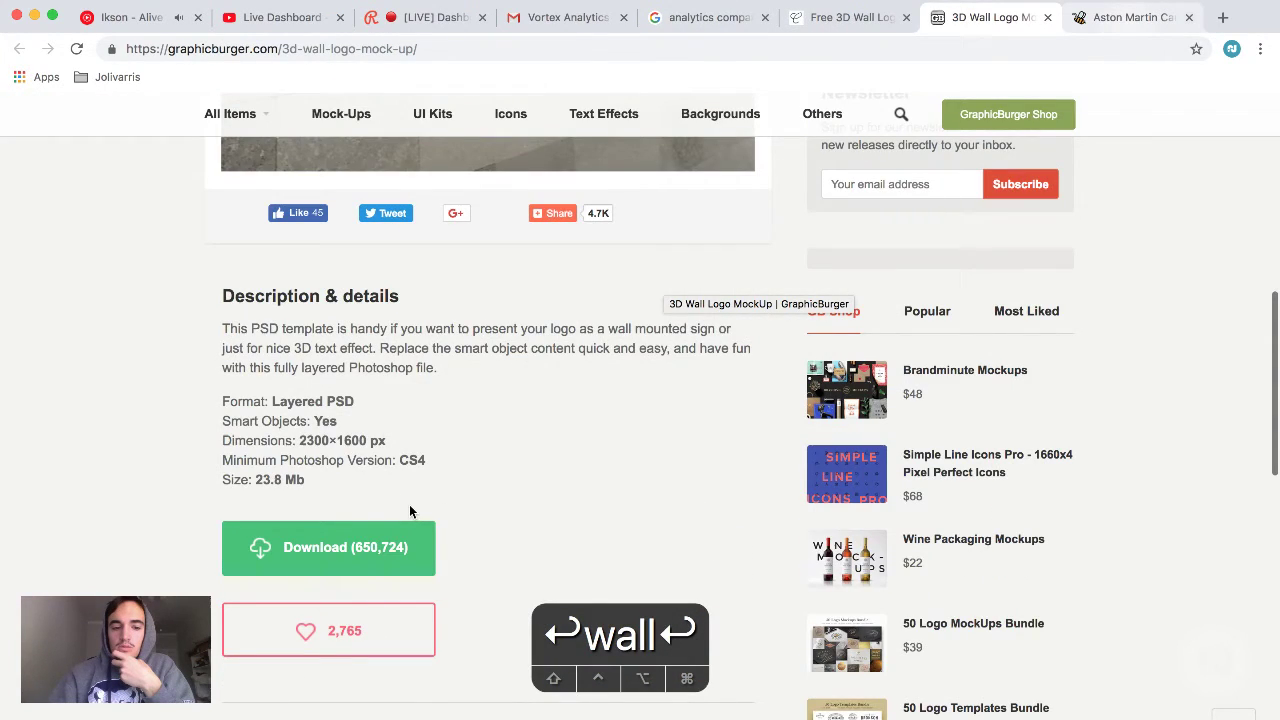
pyautogui.click(330, 545)
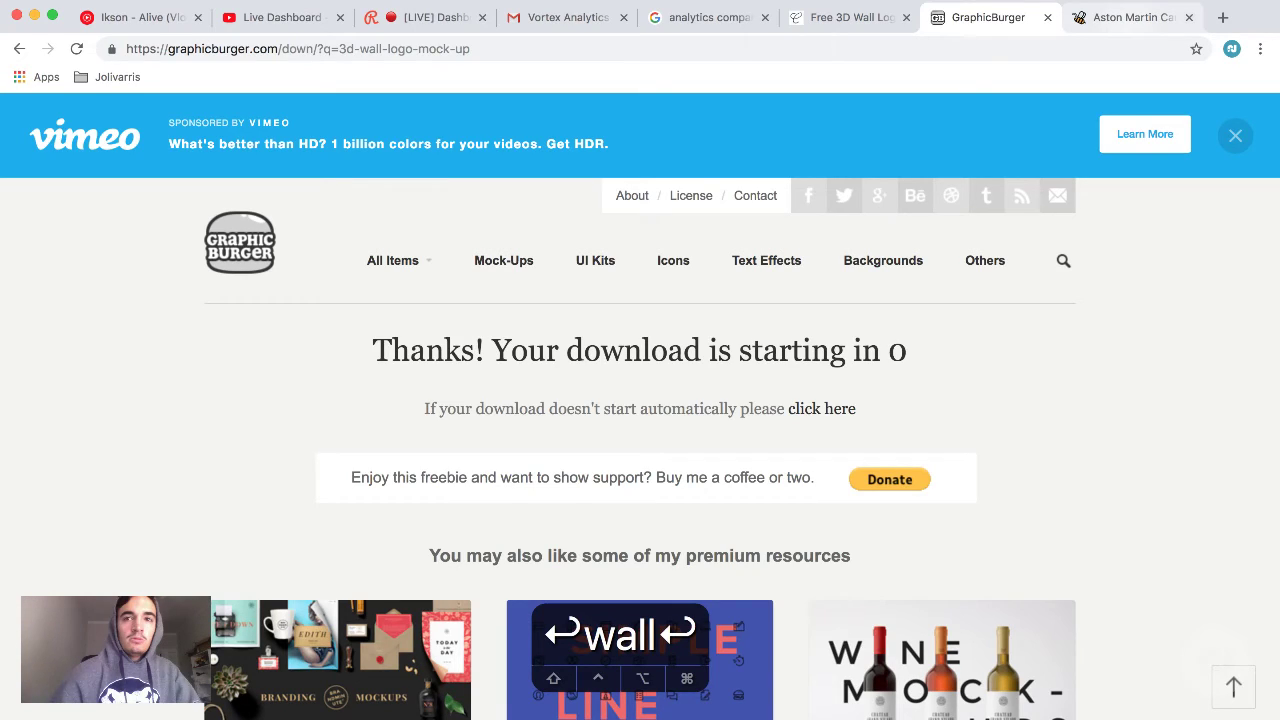
# Reuse the Aston Martin download tab to search Google for "company polo mockup"
pyautogui.click(1124, 28)
pyautogui.click(791, 48)
pyautogui.write('cojmpa')
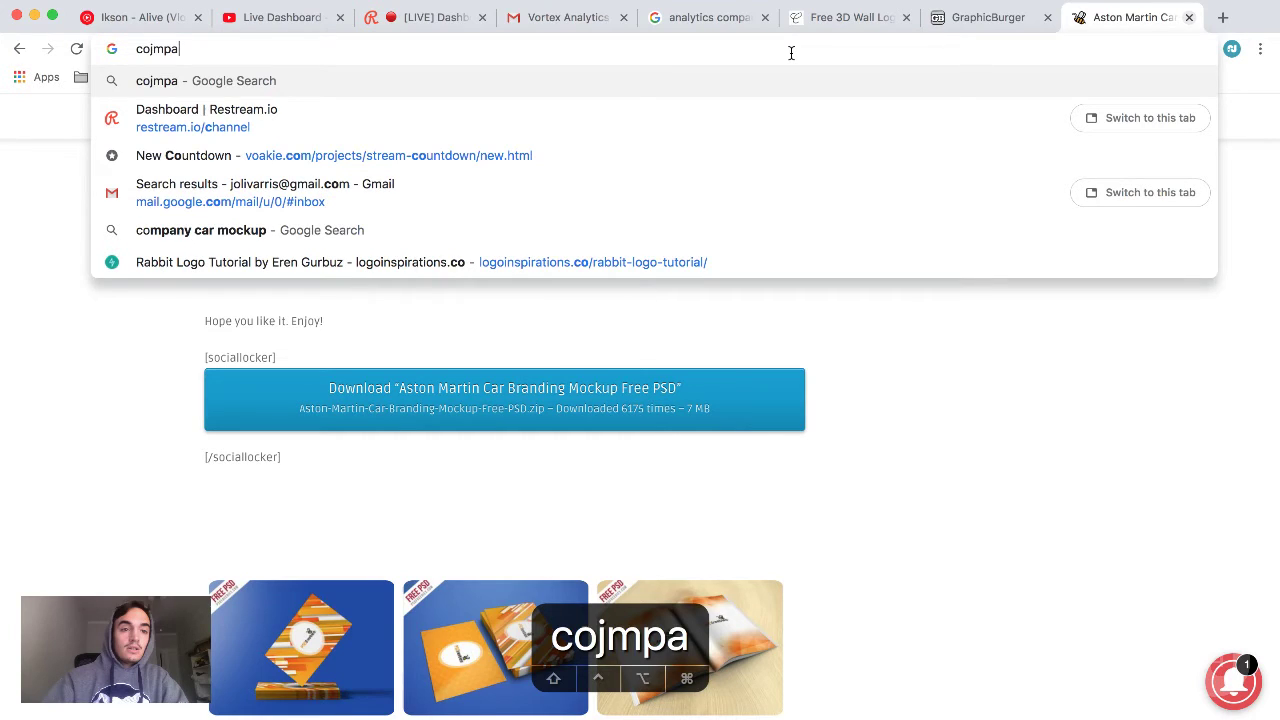
pyautogui.press('BackSpace')
pyautogui.press('BackSpace')
pyautogui.press('BackSpace')
pyautogui.press('BackSpace')
pyautogui.write('mpany')
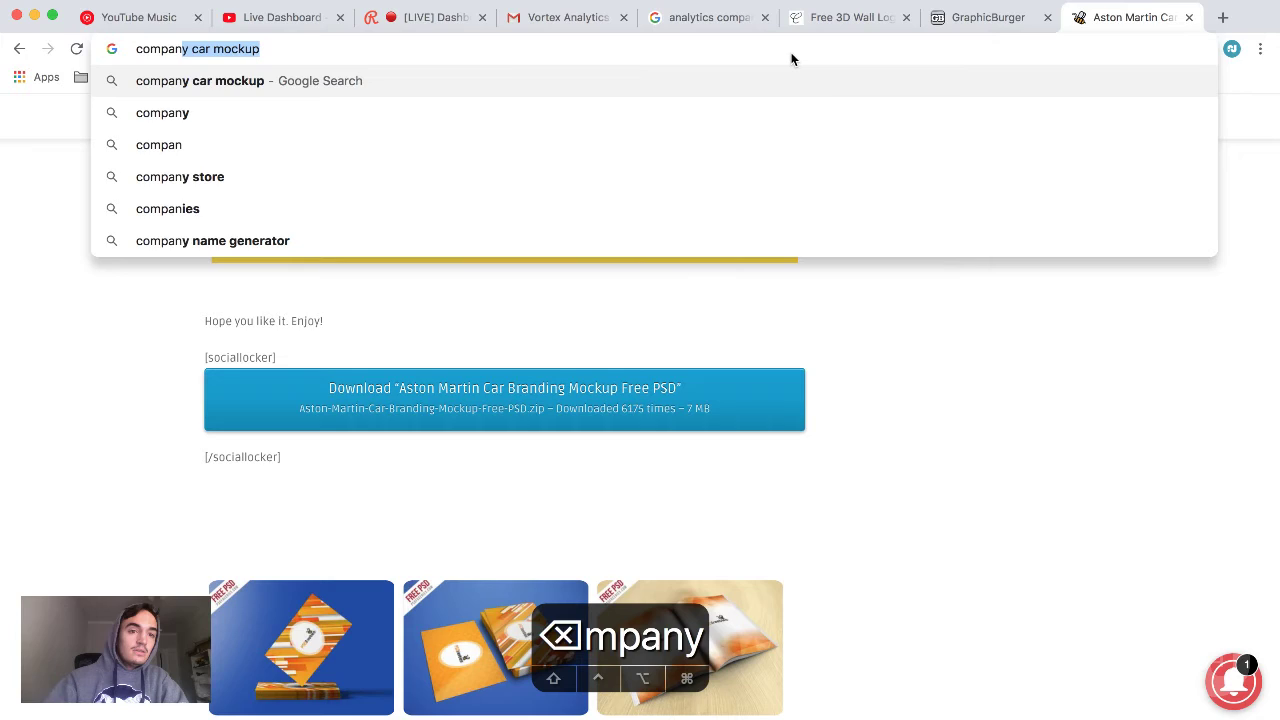
pyautogui.write(' polo ')
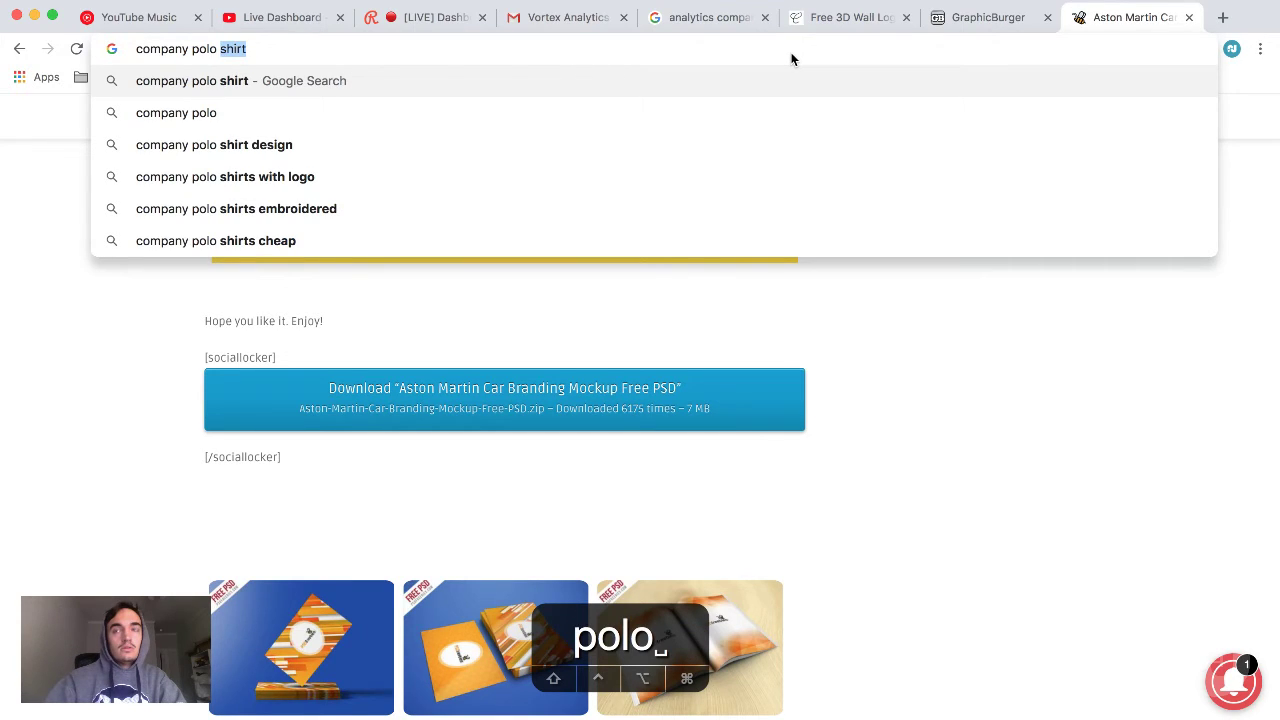
pyautogui.write('mockup')
pyautogui.press('Return')
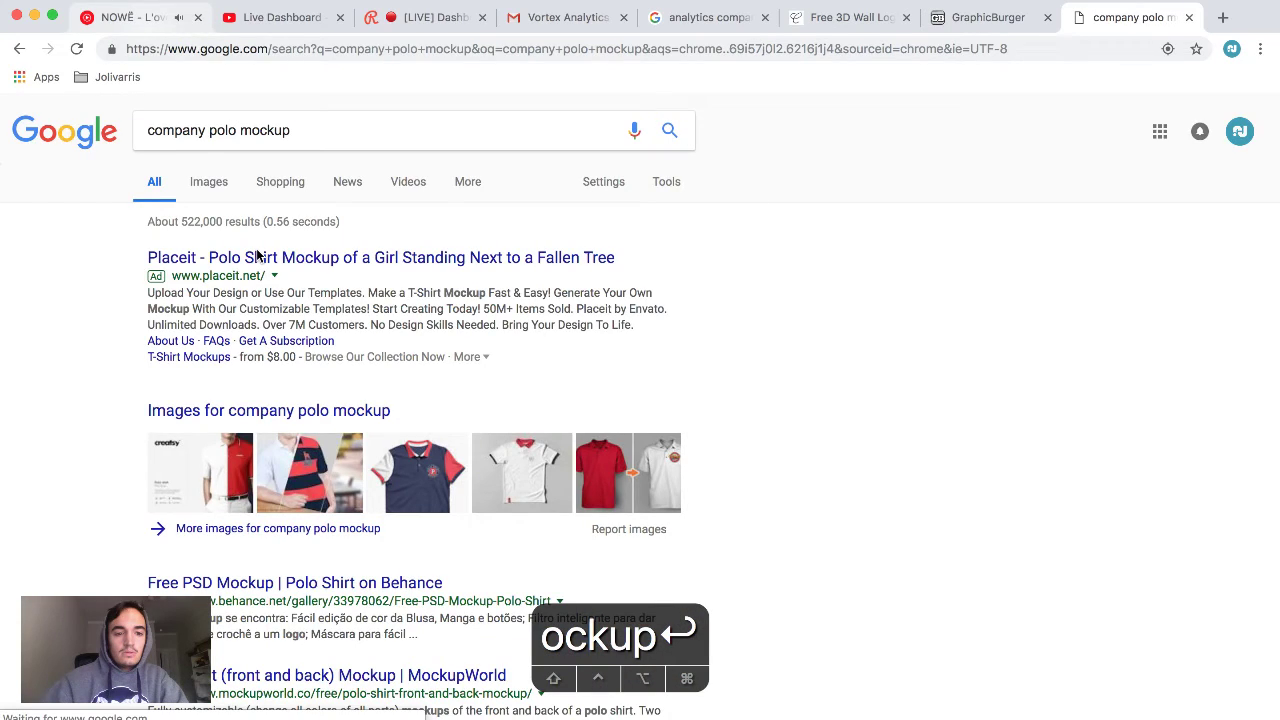
# Look through the Free PSD Mockup Polo Shirt project on Behance and return to the search results
pyautogui.click(272, 605)
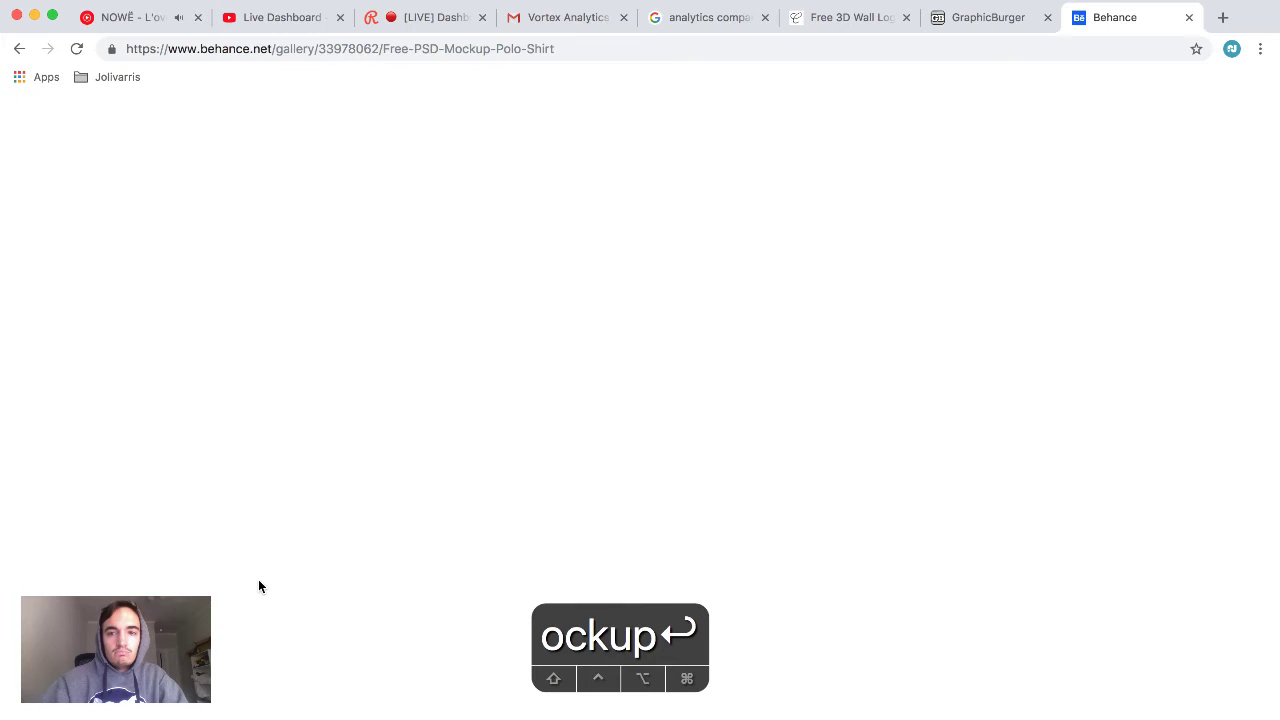
pyautogui.click(133, 20)
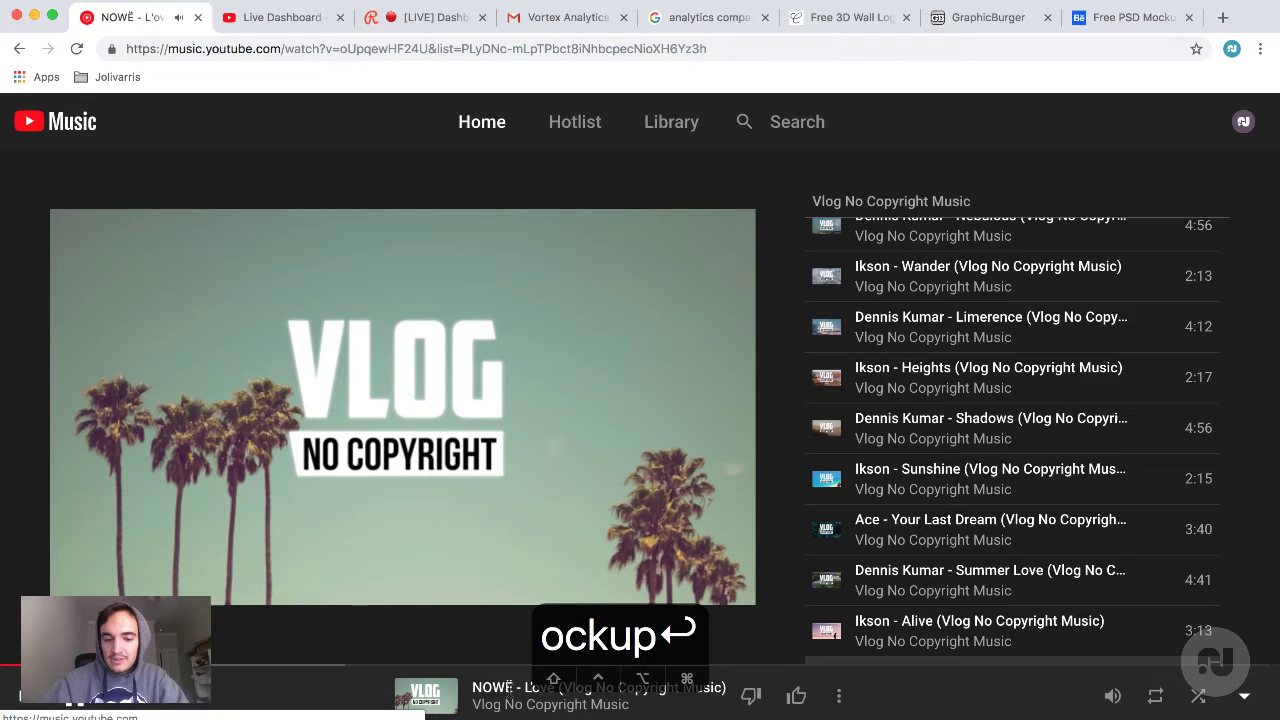
pyautogui.click(1128, 21)
pyautogui.scroll(-2, 506, 516)
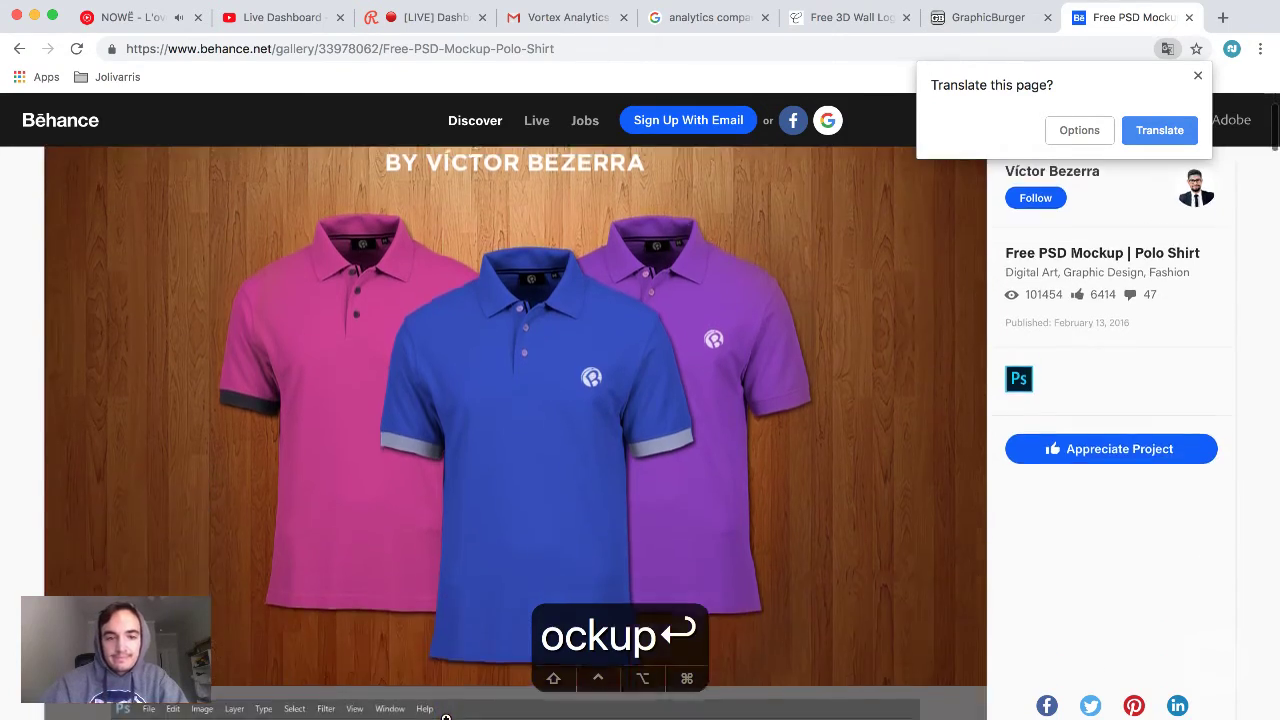
pyautogui.scroll(-5, 506, 516)
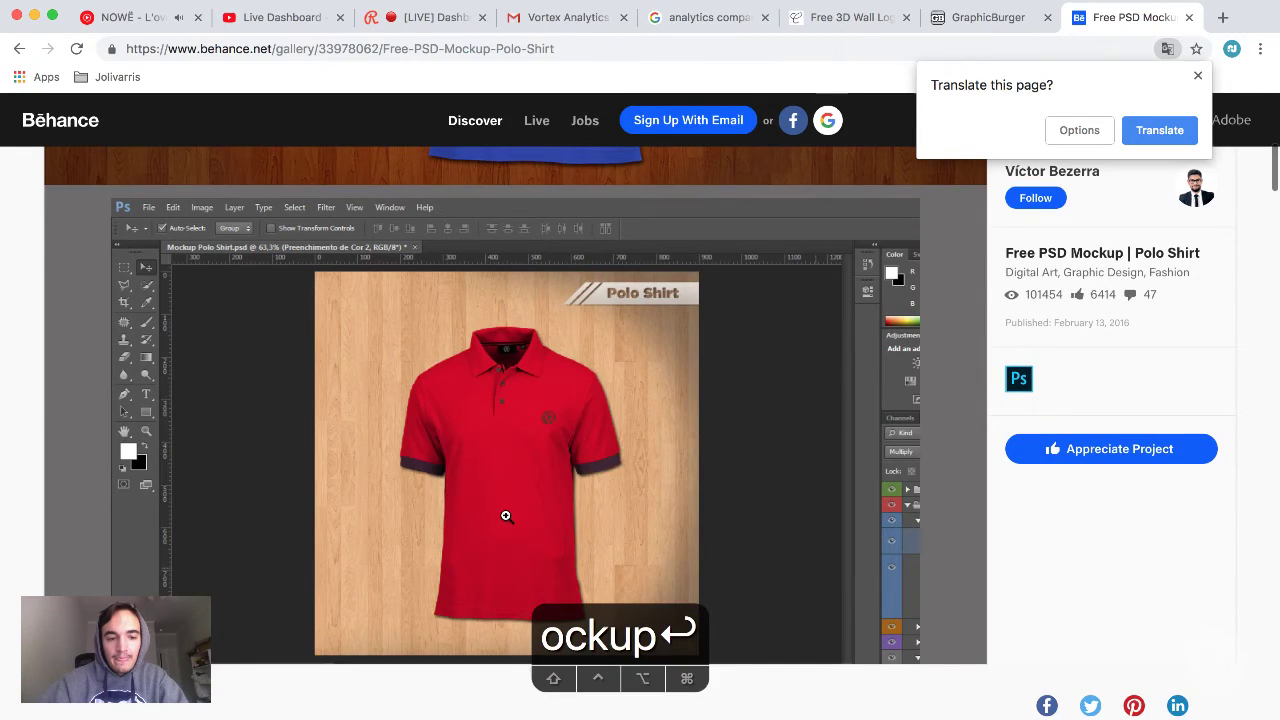
pyautogui.scroll(-4, 506, 516)
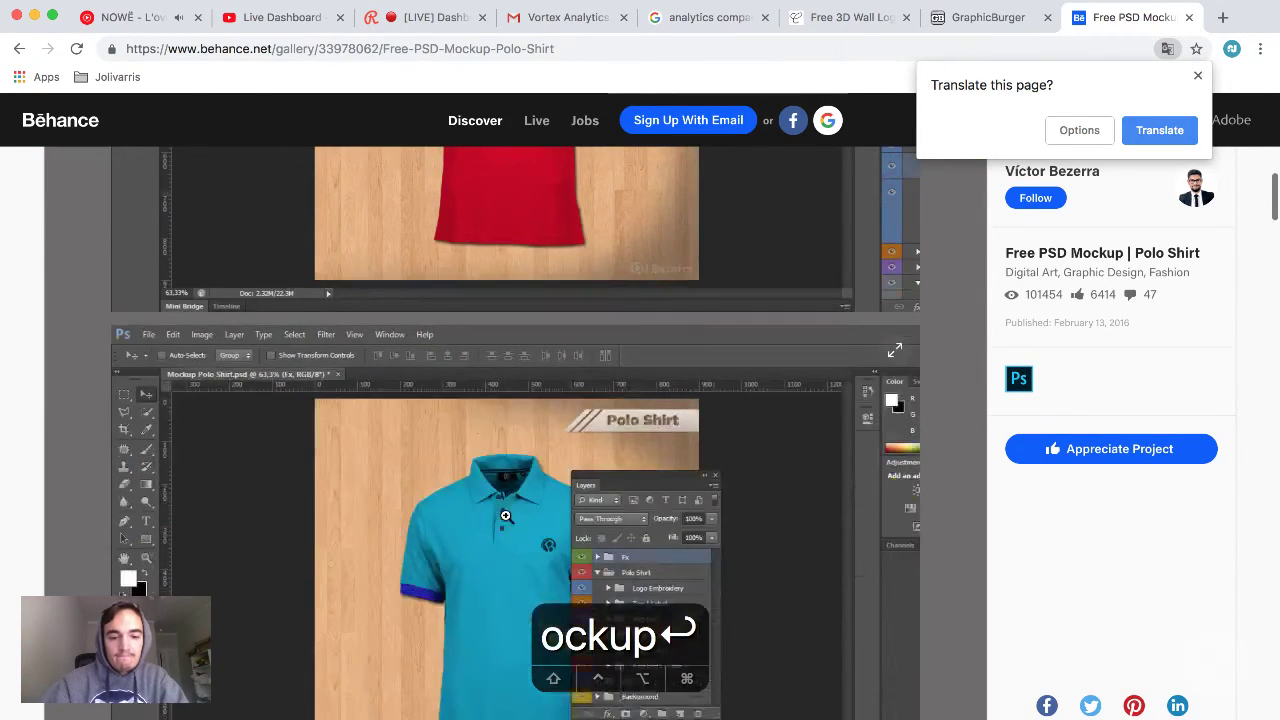
pyautogui.scroll(-3, 506, 516)
pyautogui.click(17, 50)
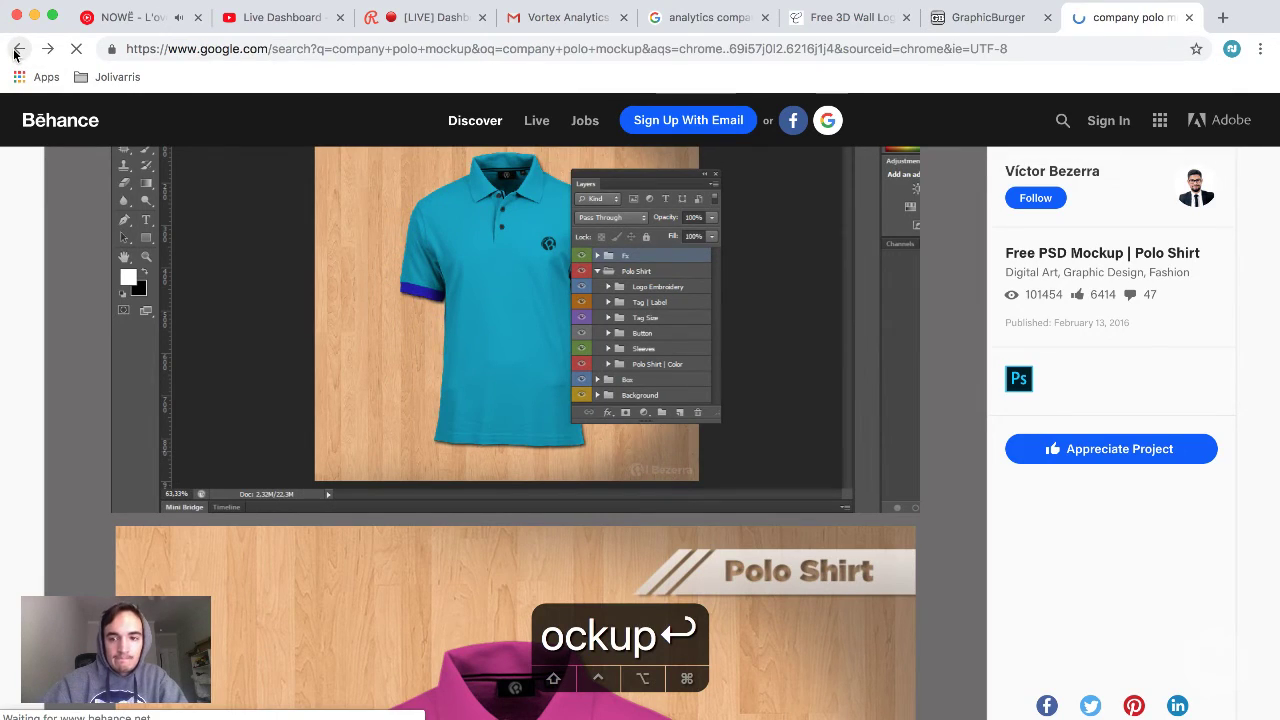
# Check MockupWorld's Polo Shirt (front and back) Mockup page and go back to the search results
pyautogui.scroll(-3, 194, 337)
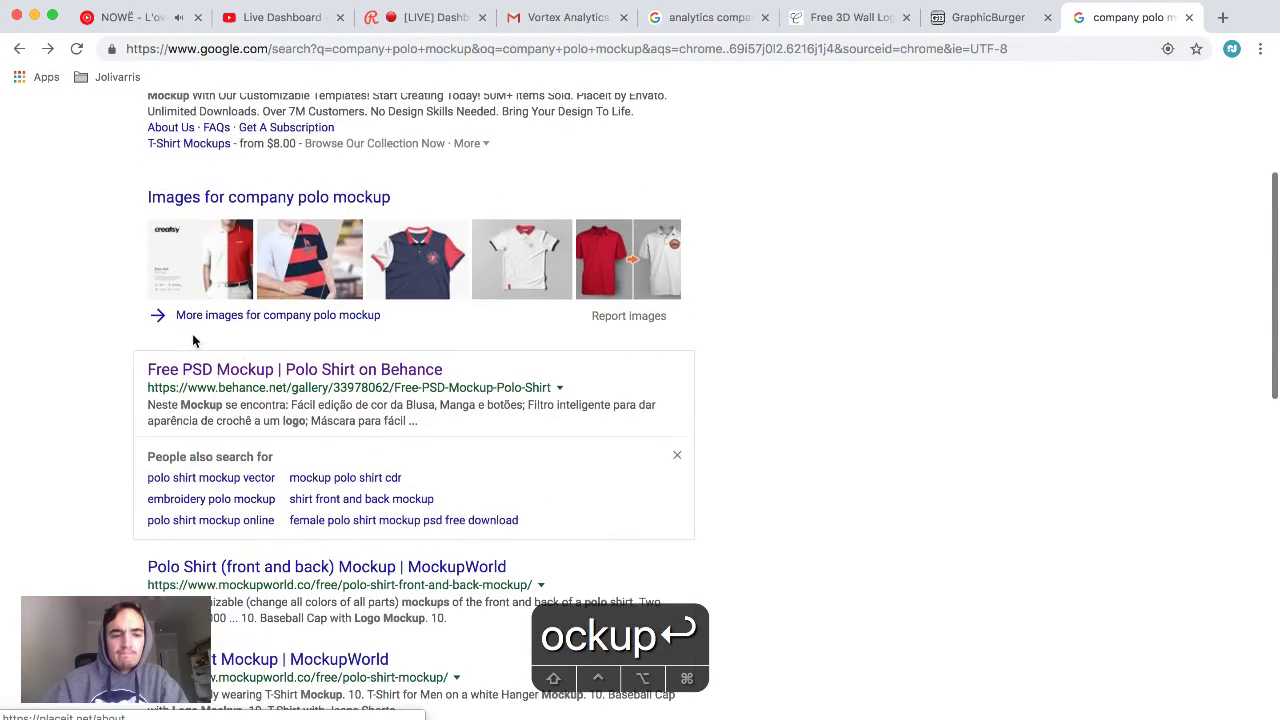
pyautogui.click(207, 578)
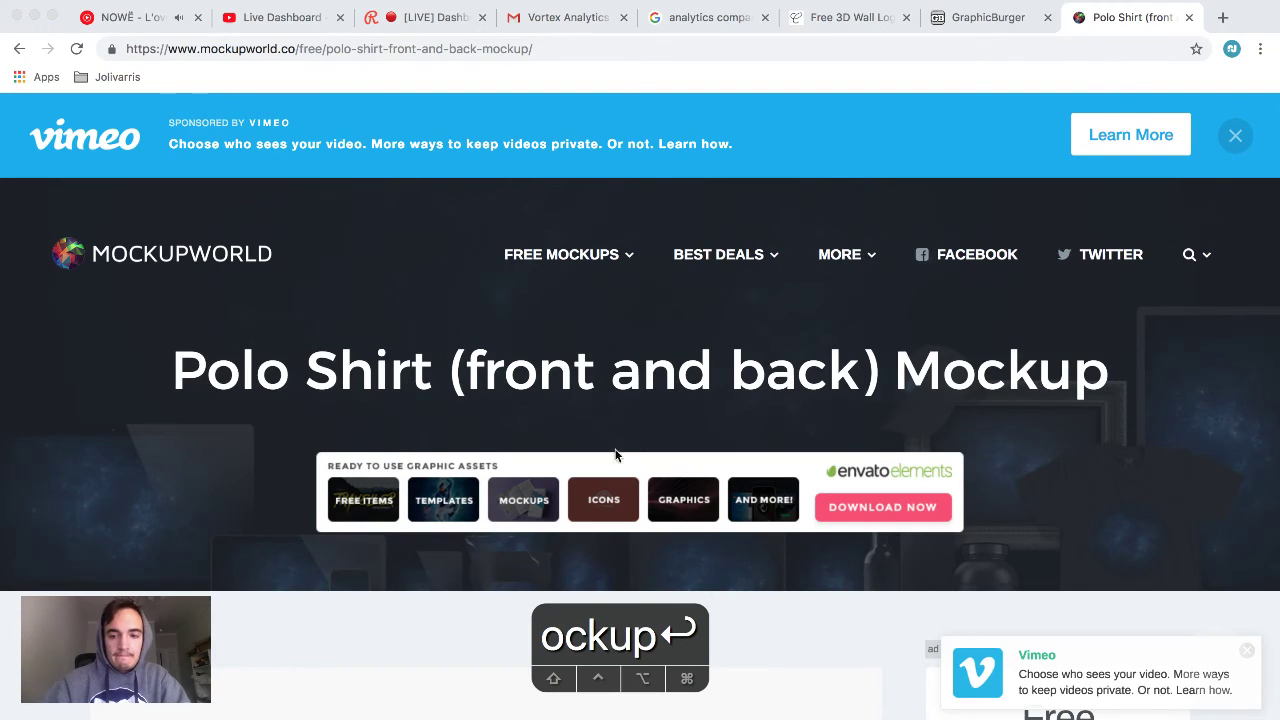
pyautogui.scroll(-10, 617, 452)
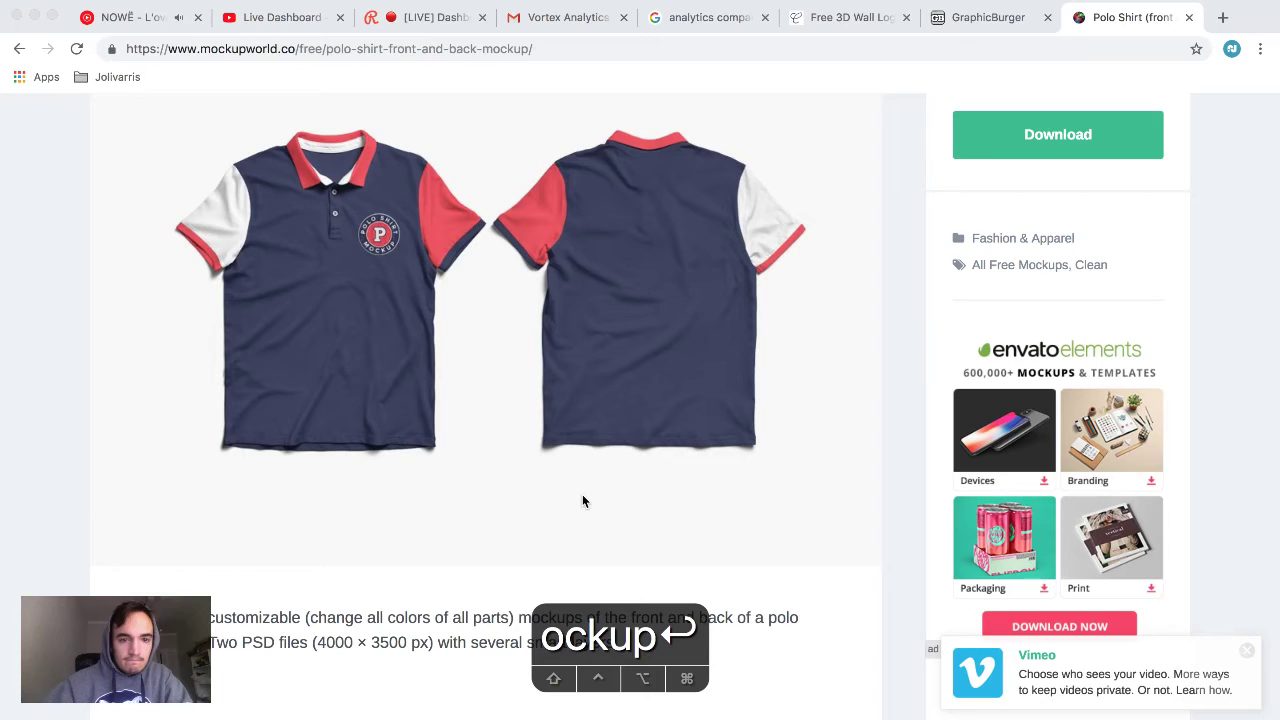
pyautogui.click(19, 49)
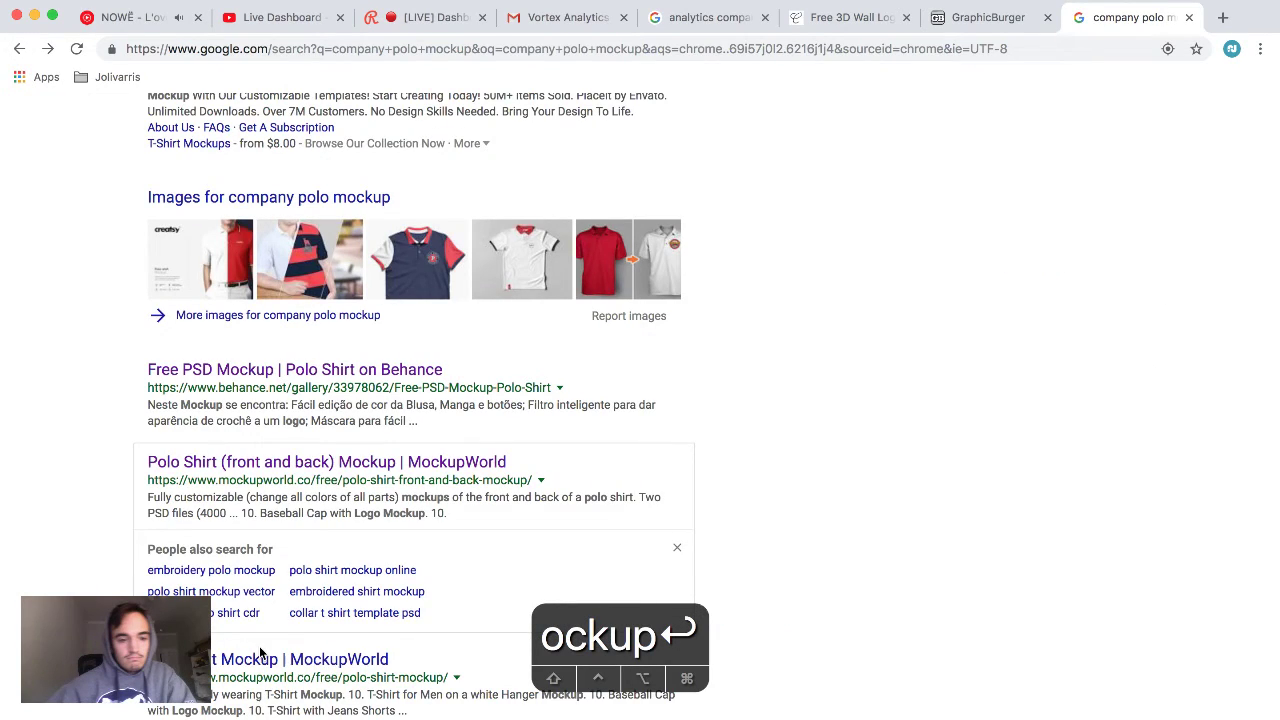
# Review MockupWorld's Polo Shirt Mockup with customizable background colors and go back to the search results
pyautogui.click(262, 658)
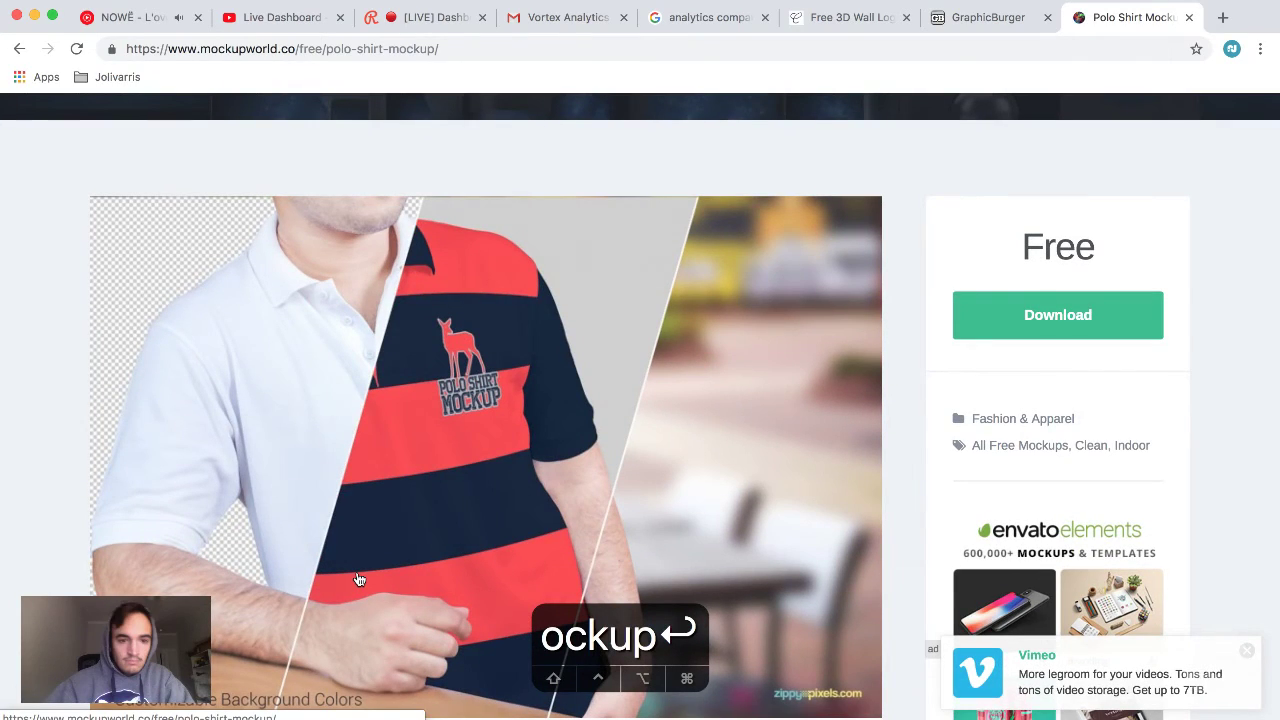
pyautogui.scroll(-5, 359, 580)
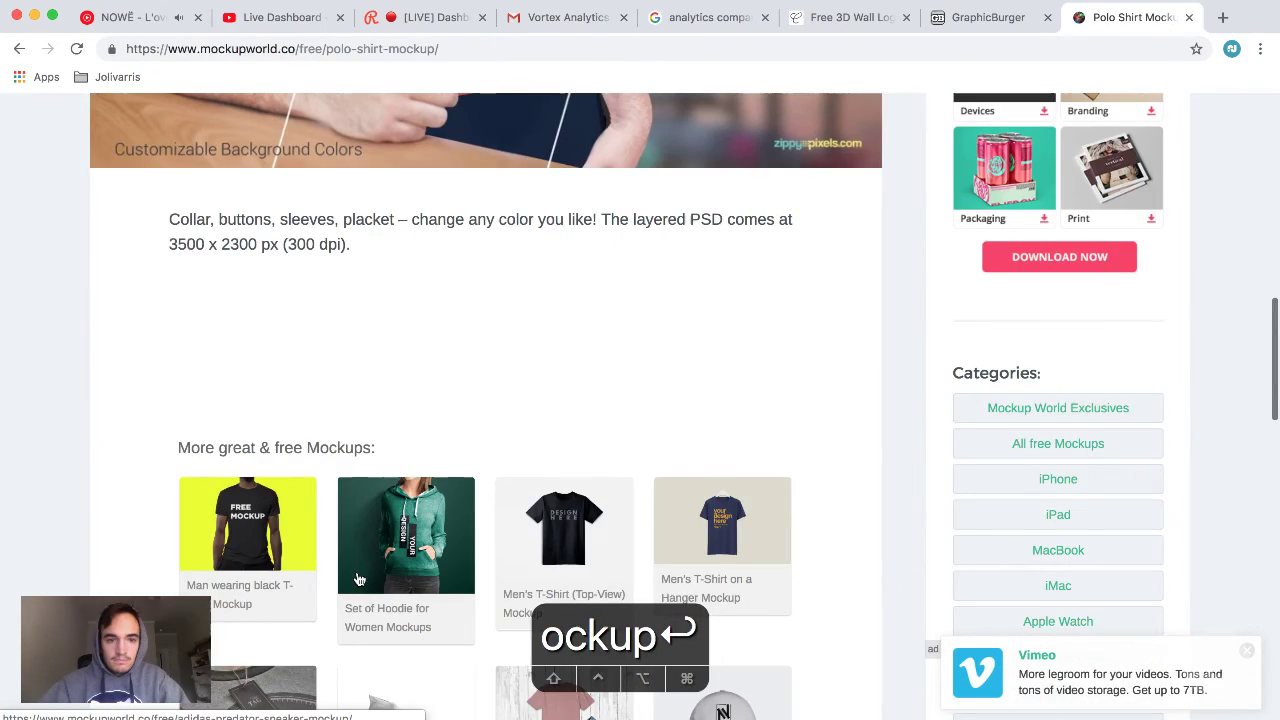
pyautogui.scroll(4, 359, 580)
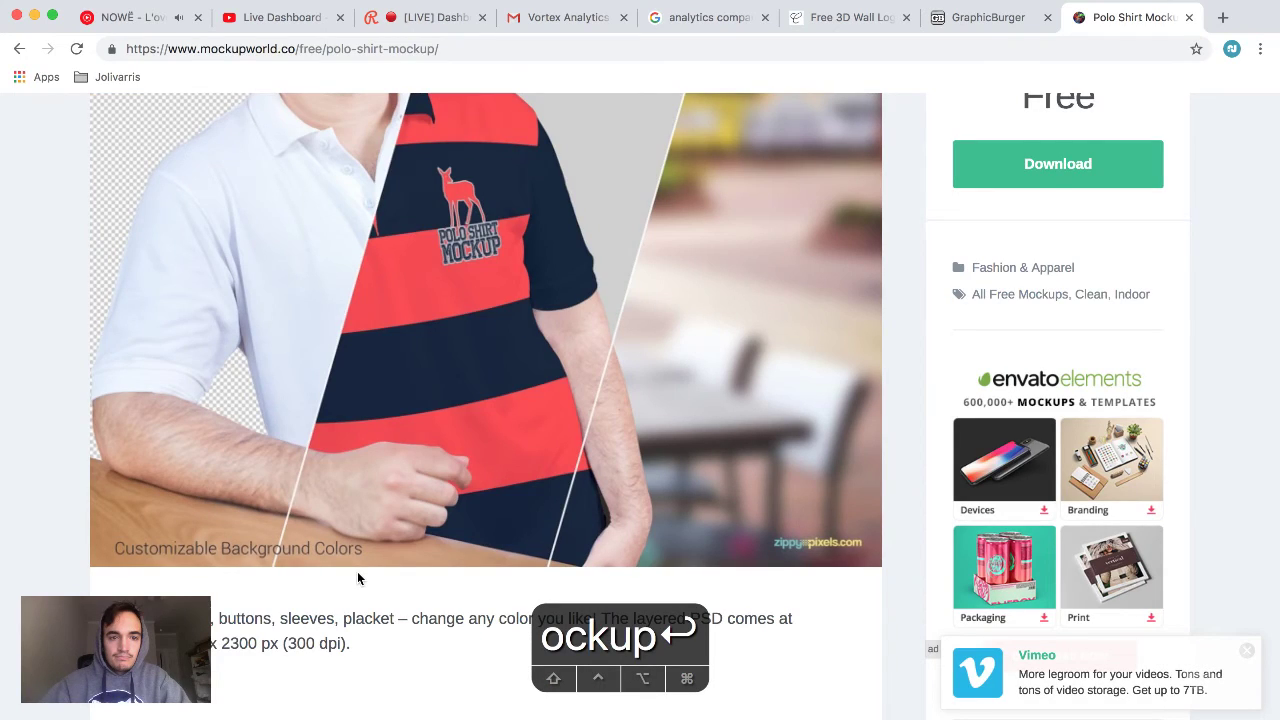
pyautogui.hscroll(-5, 357, 571)
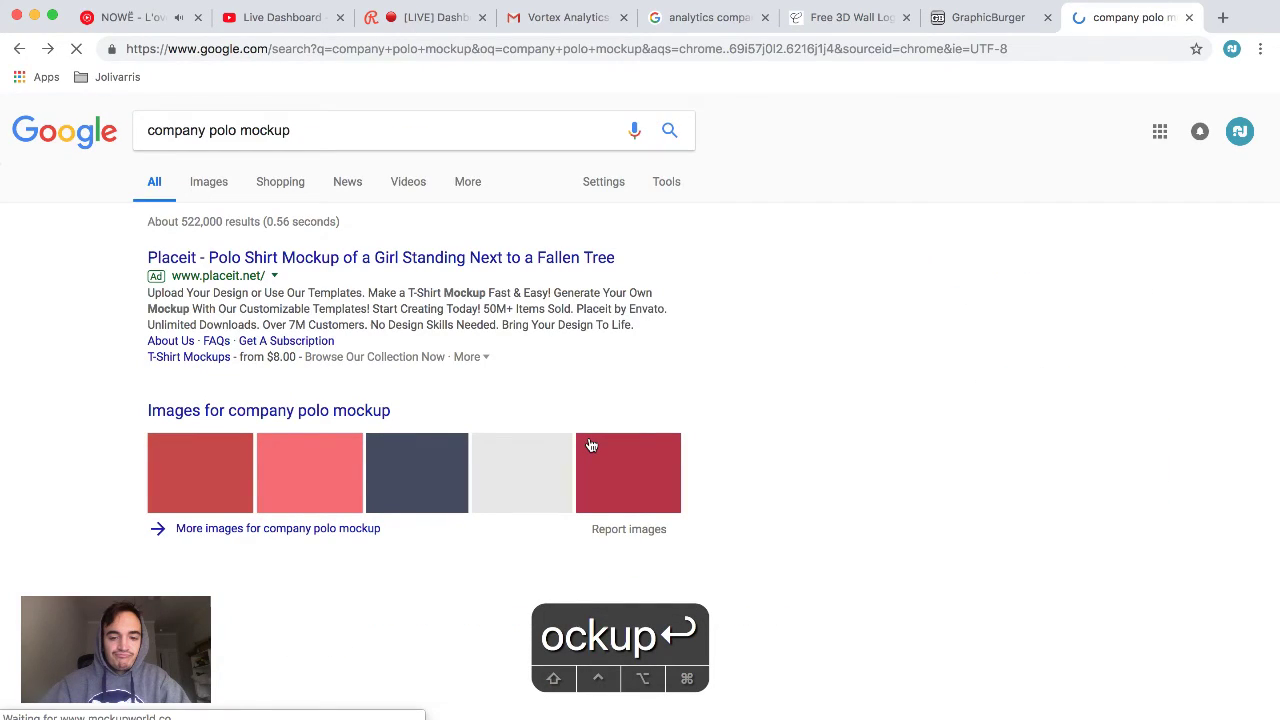
# Open GraphicBurger's Polo Shirt PSD MockUp from the results, review its previews and download it
pyautogui.scroll(-5, 591, 445)
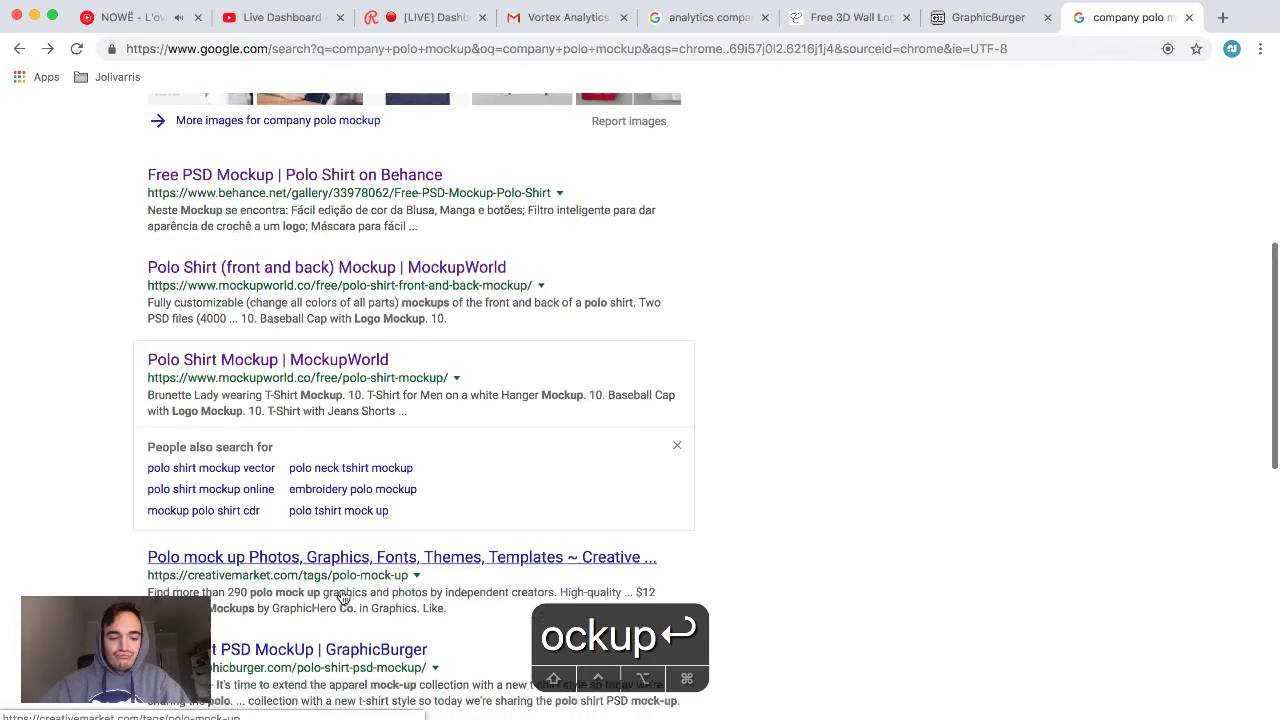
pyautogui.click(345, 615)
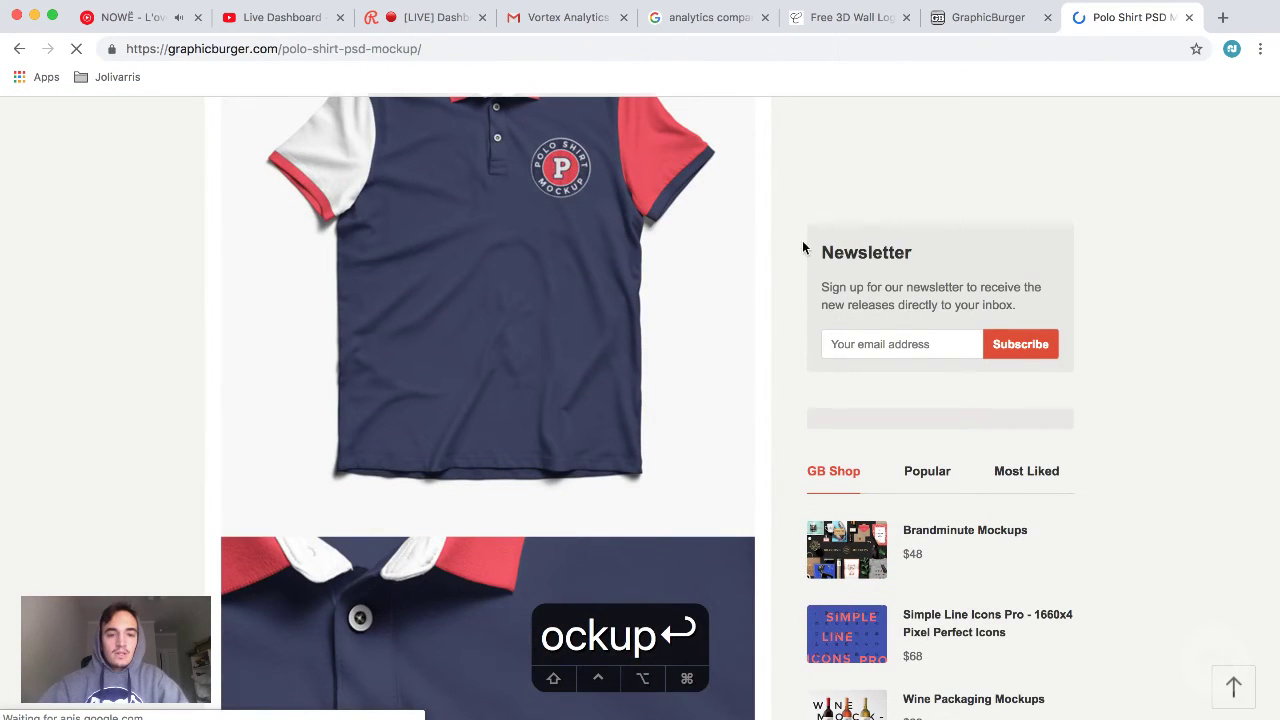
pyautogui.scroll(-3, 764, 272)
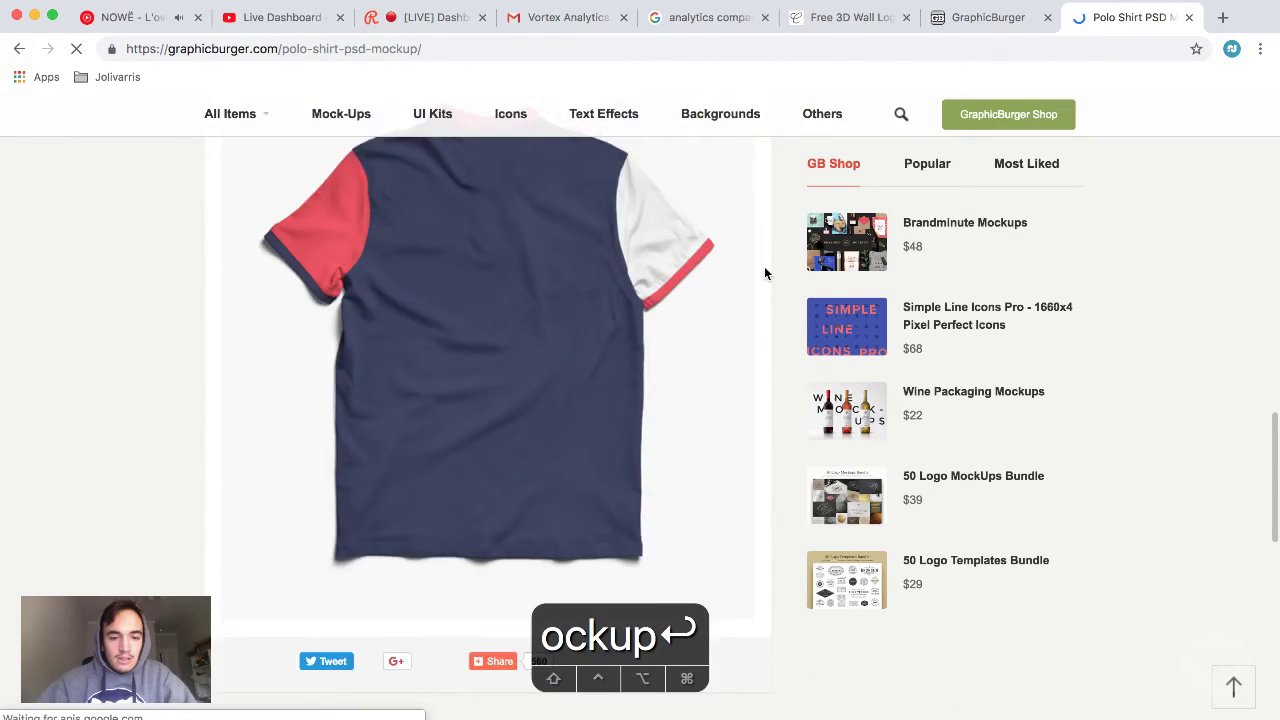
pyautogui.scroll(2, 764, 272)
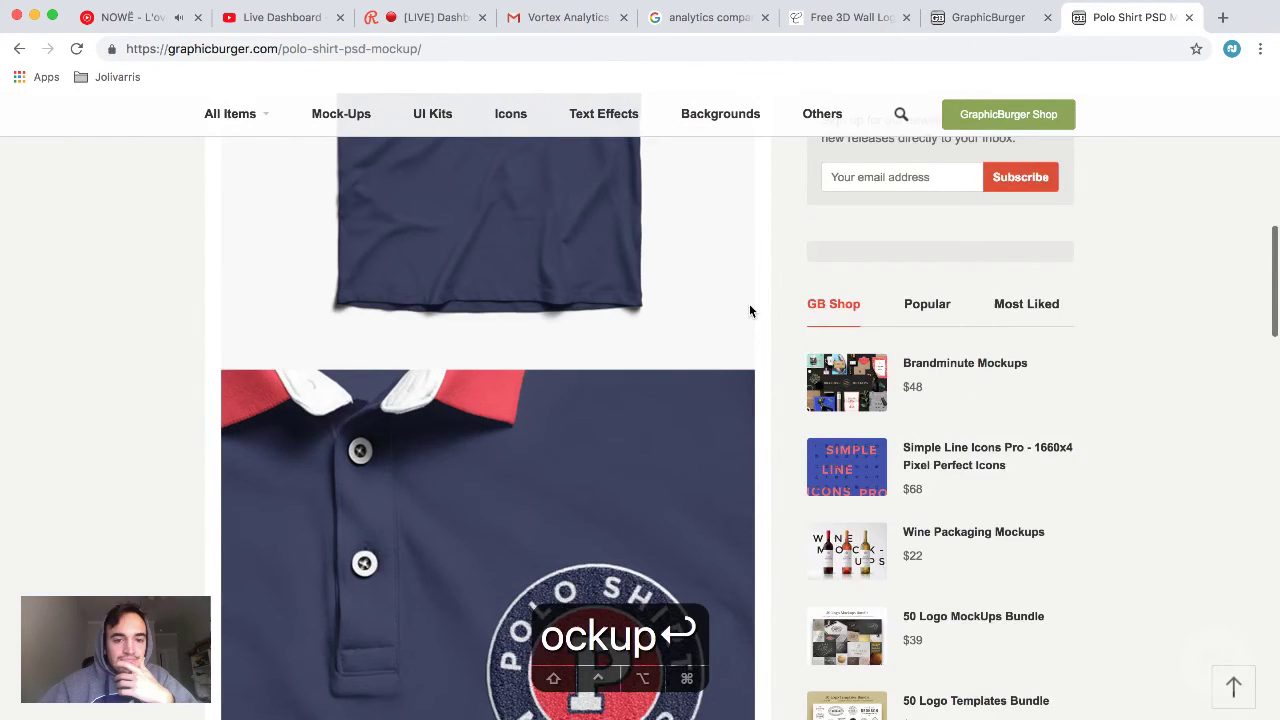
pyautogui.scroll(-2, 750, 311)
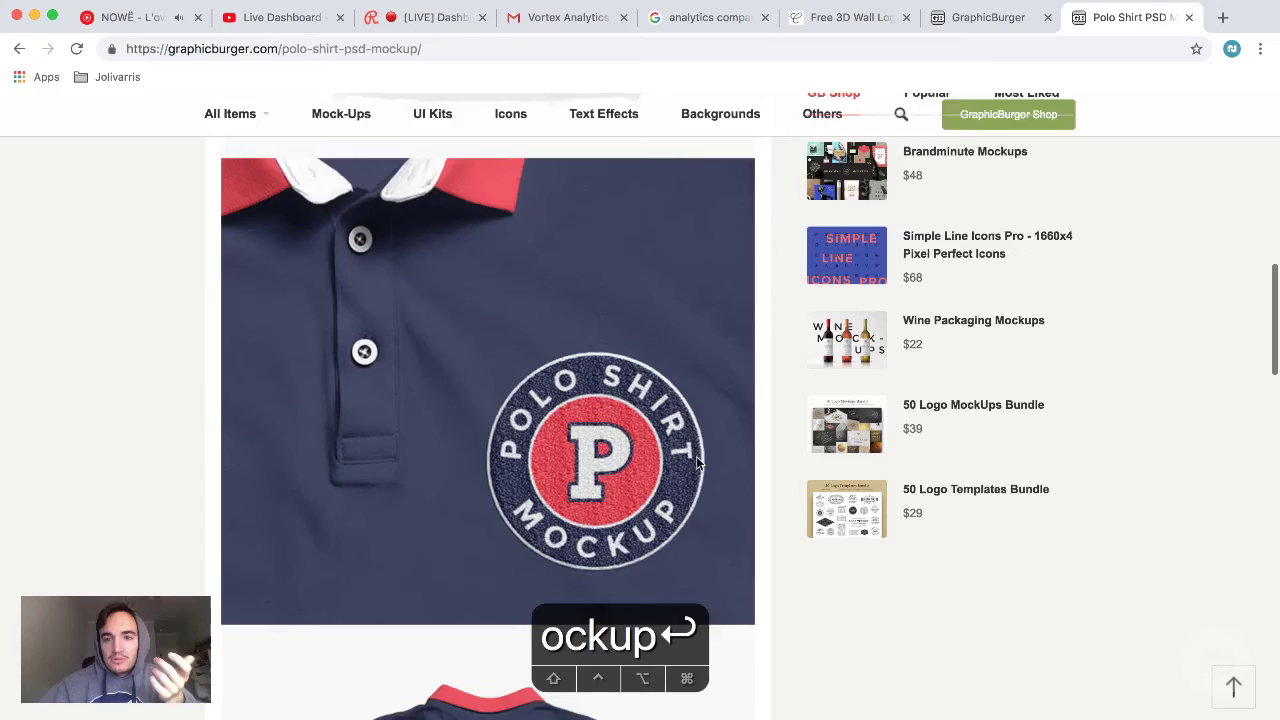
pyautogui.scroll(-5, 697, 462)
pyautogui.click(352, 551)
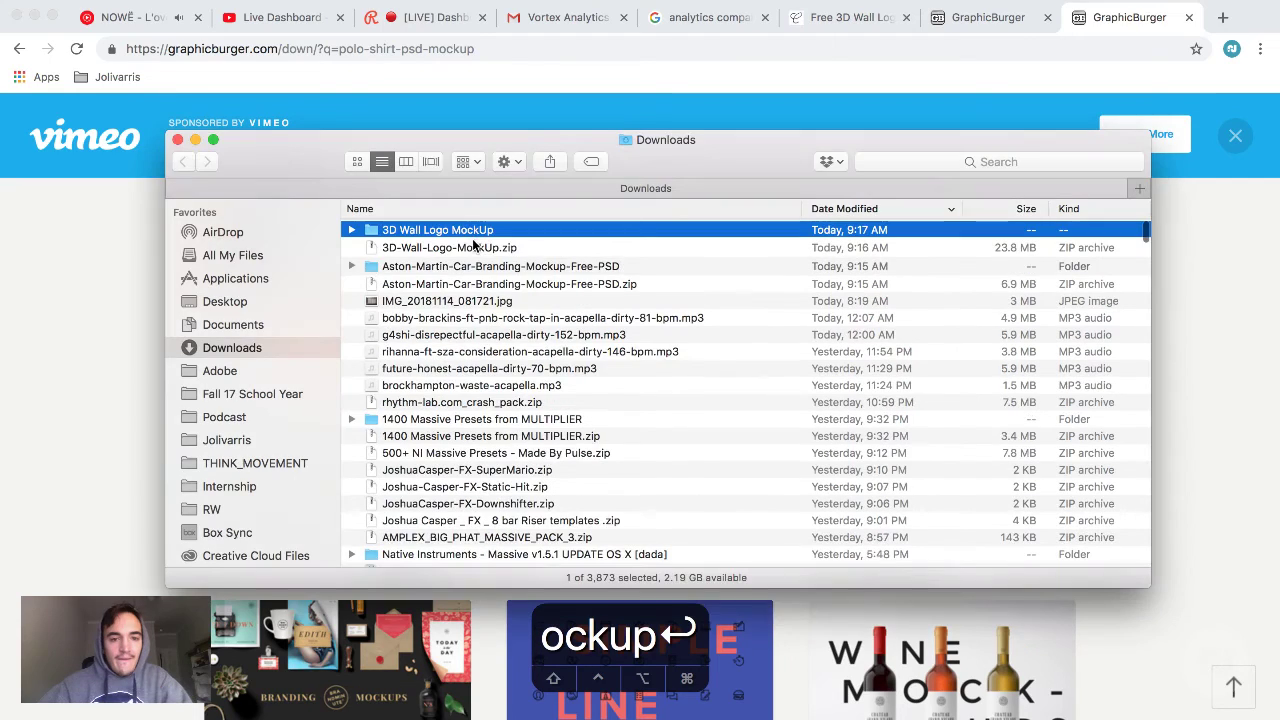
# In the Finder Downloads folder, go into the 3D Wall Logo MockUp folder and open 3D Wall Logo MockUp.psd
pyautogui.click(474, 247)
pyautogui.keyDown('super'); pyautogui.click(576, 288); pyautogui.keyUp('super')
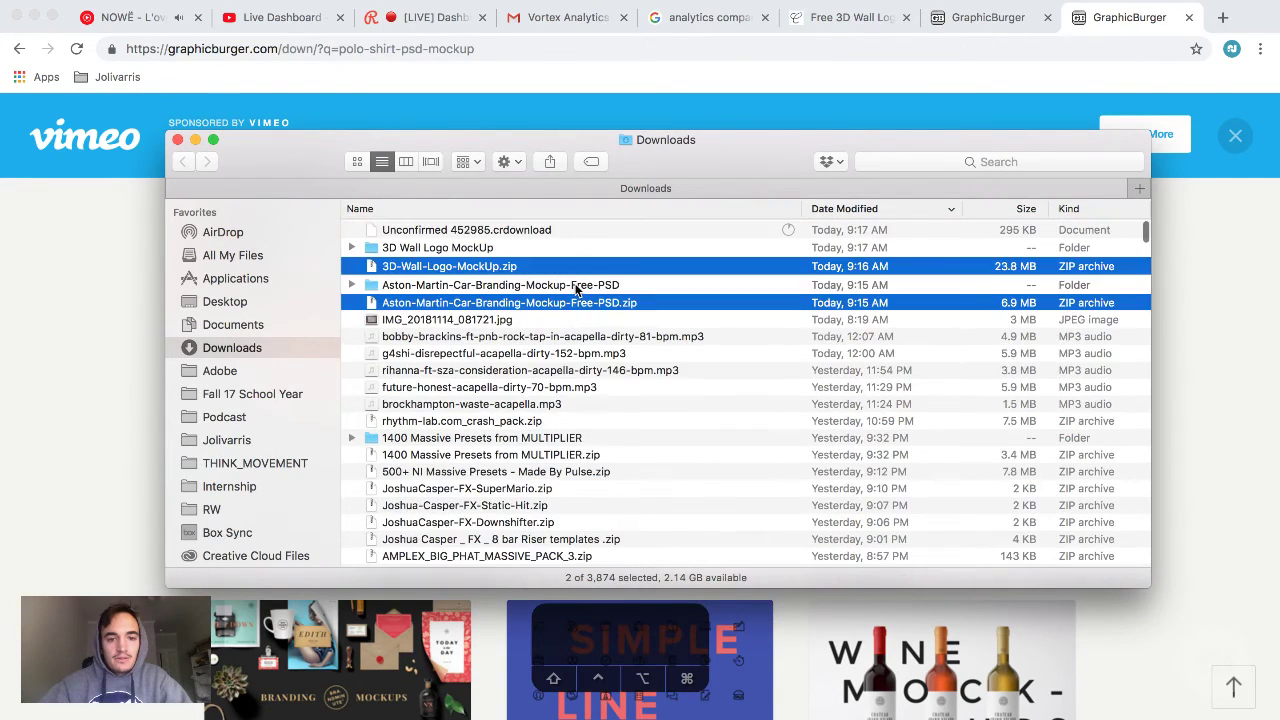
pyautogui.click(576, 287)
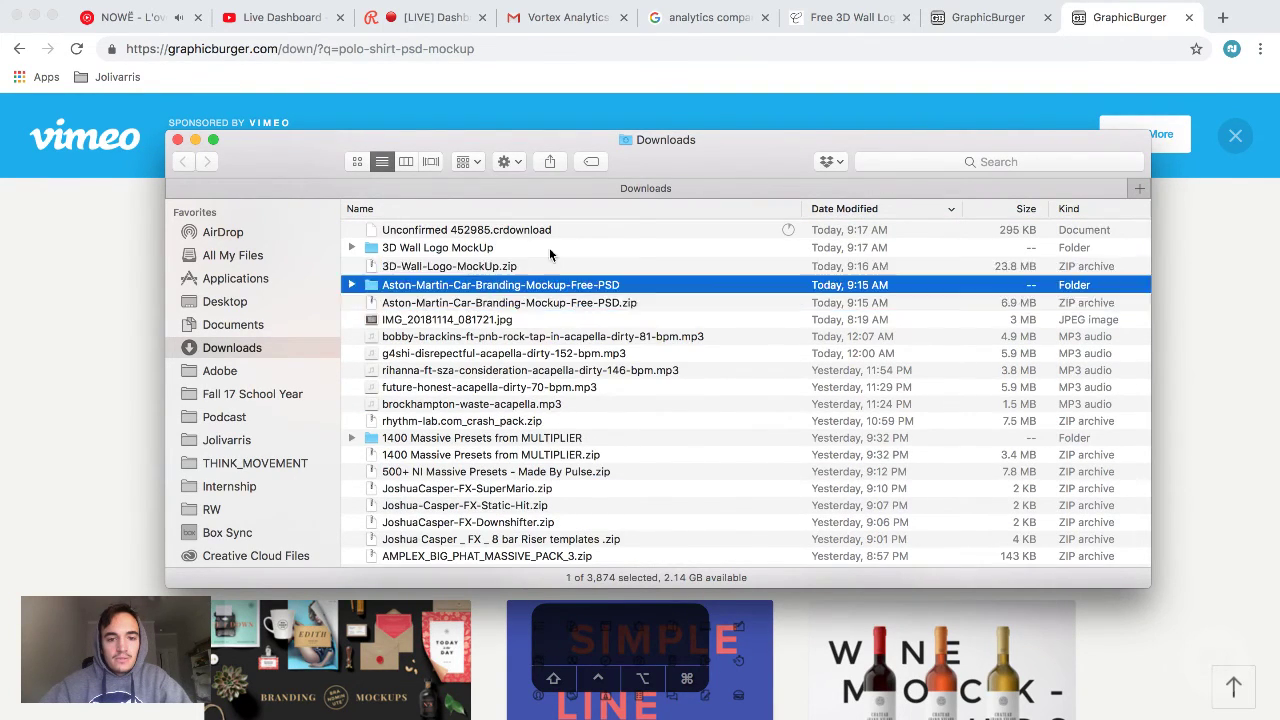
pyautogui.doubleClick(549, 250)
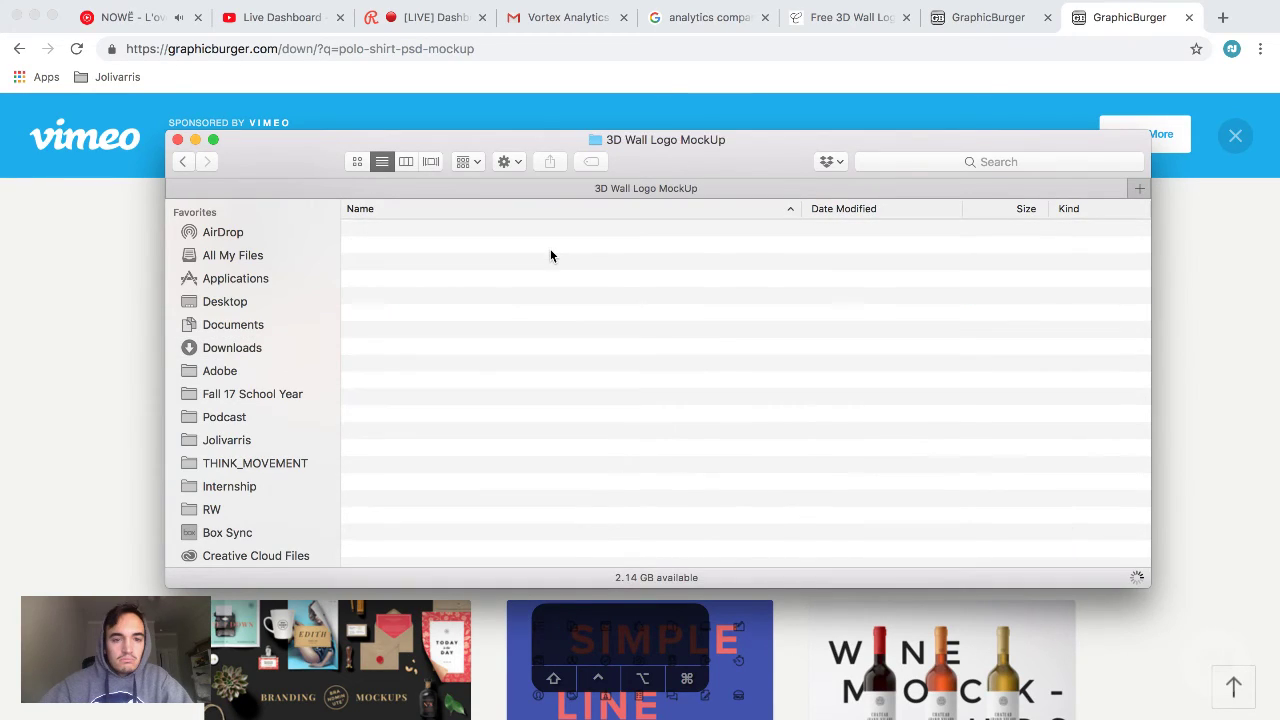
pyautogui.click(524, 230)
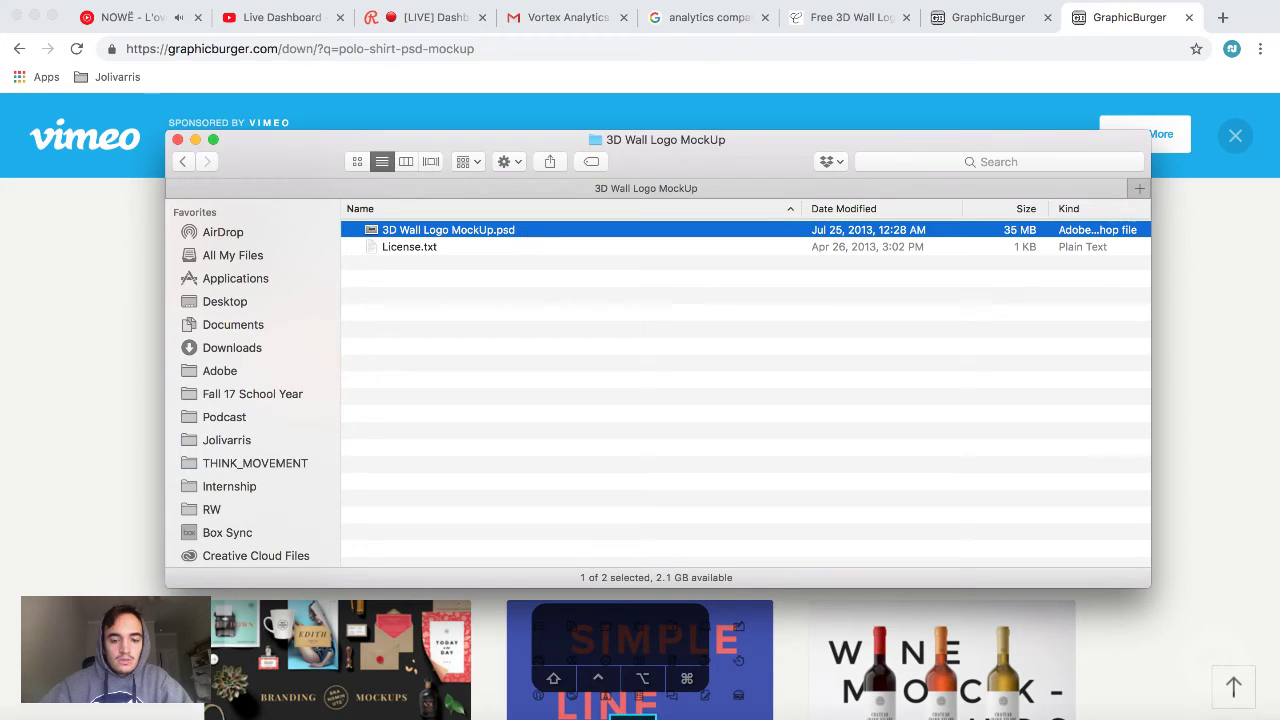
# Return to Downloads and open Aston Martin Car Branding Mockup Free PSD.psd from its extracted folder
pyautogui.click(182, 161)
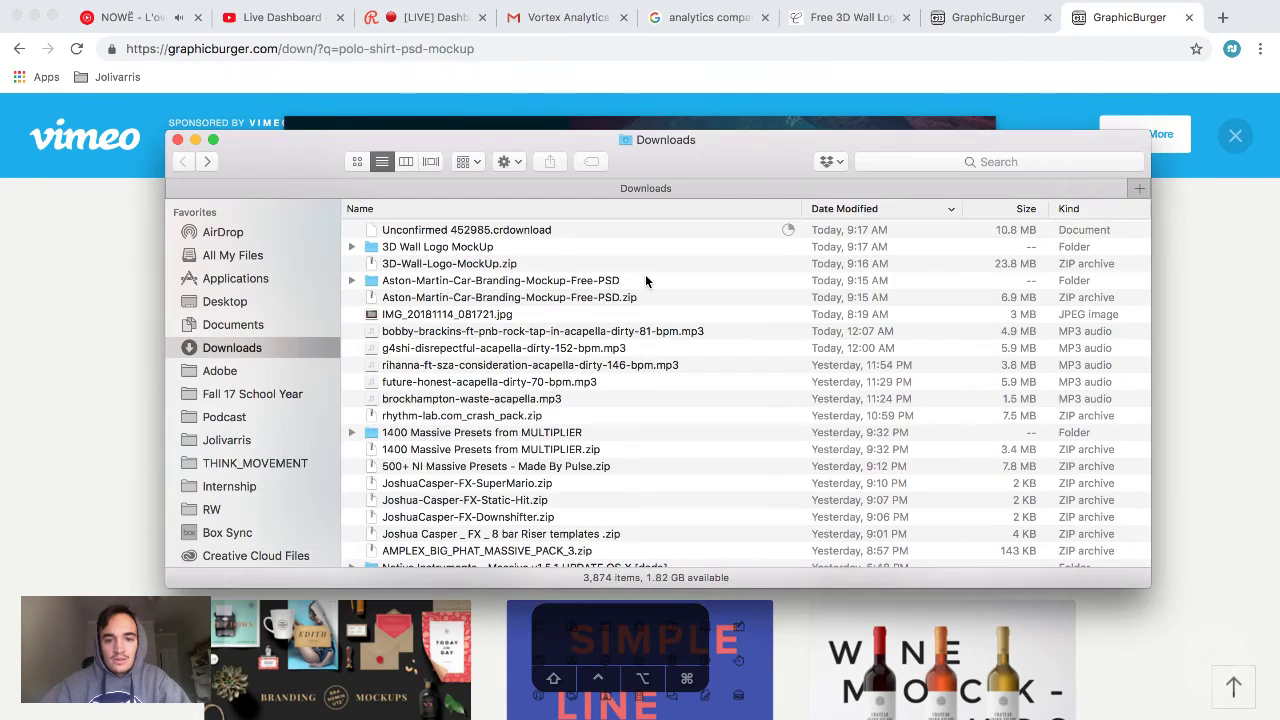
pyautogui.click(646, 280)
pyautogui.doubleClick(646, 280)
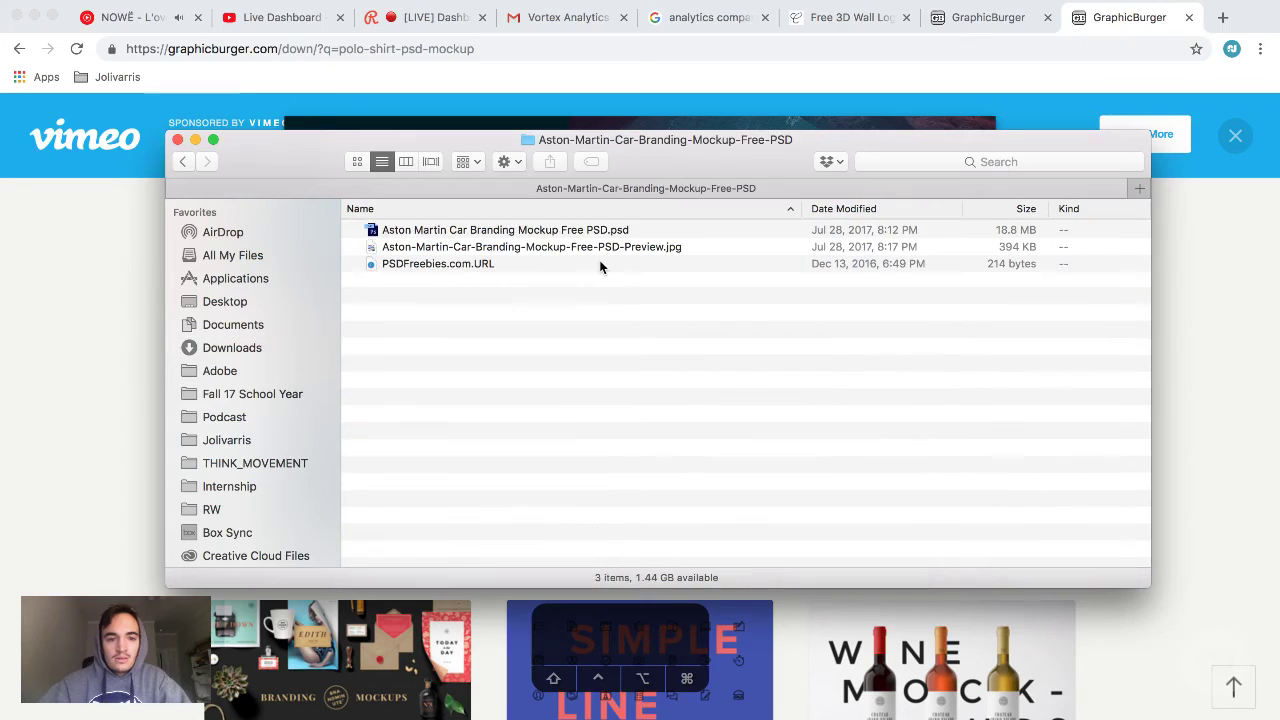
pyautogui.click(537, 231)
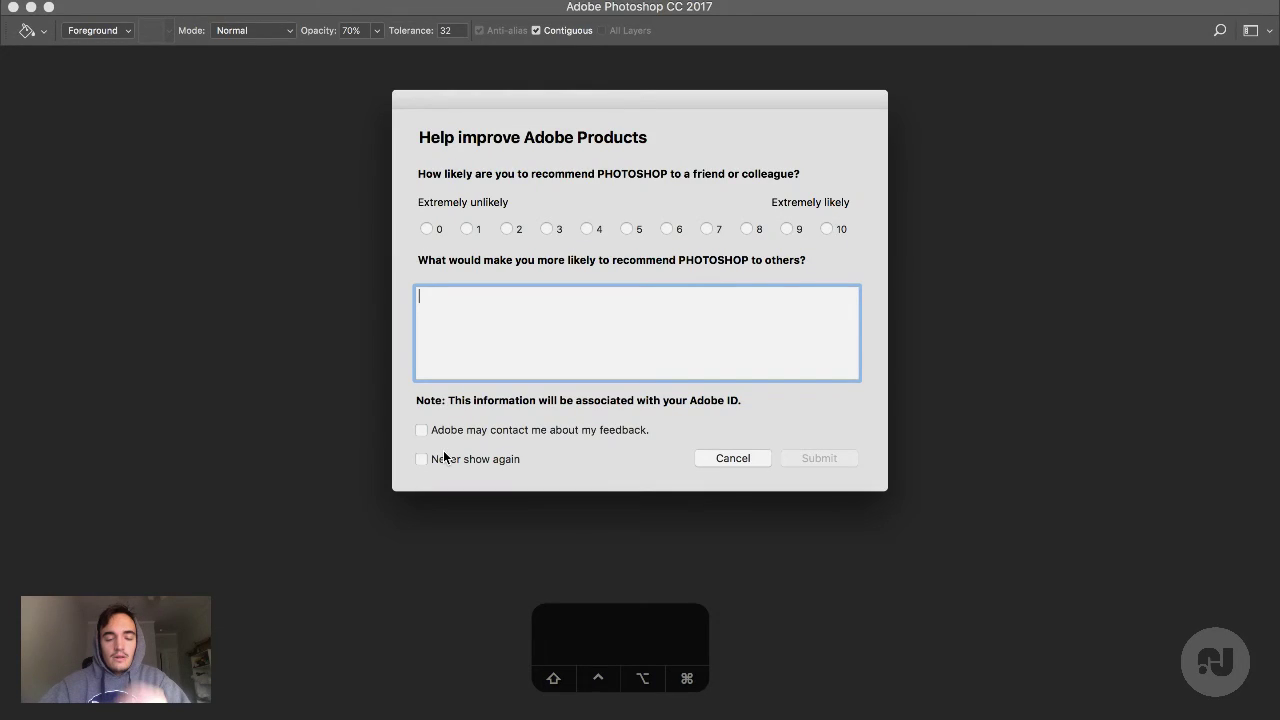
# Dismiss the Adobe feedback survey and the workspace alert, and decline creating a library from the Aston Martin mockup's smart objects
pyautogui.click(750, 461)
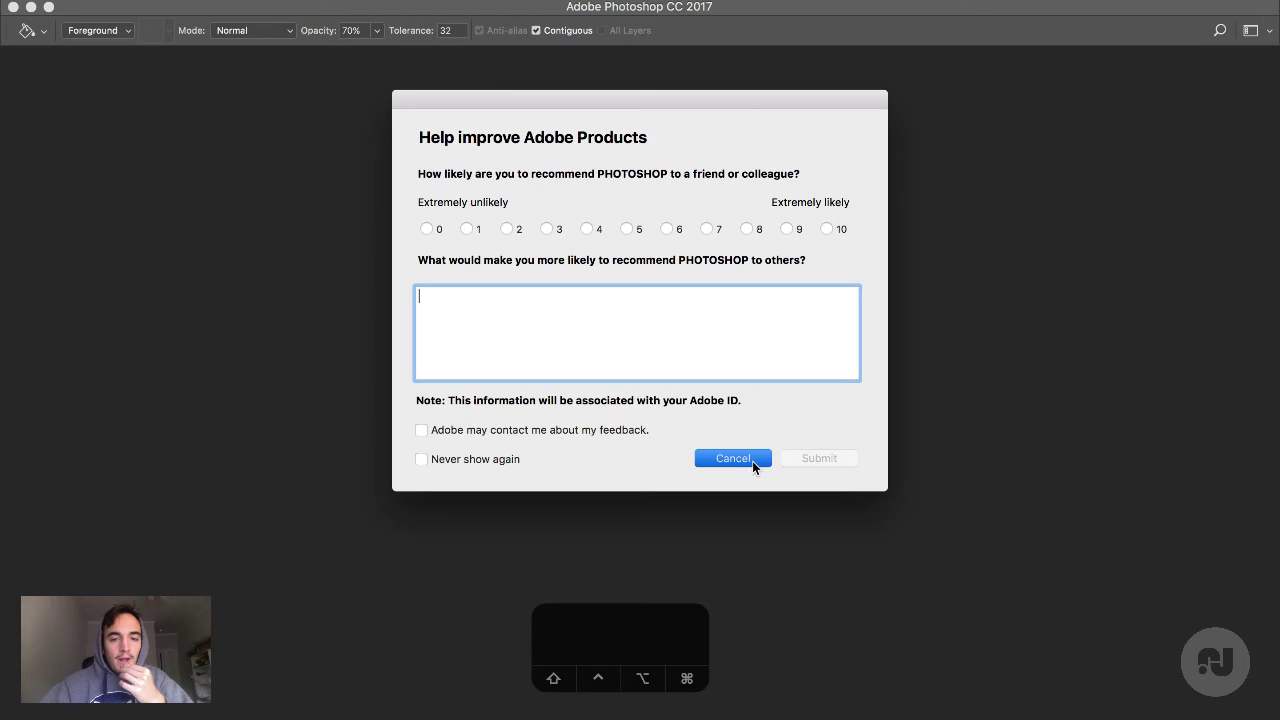
pyautogui.click(752, 462)
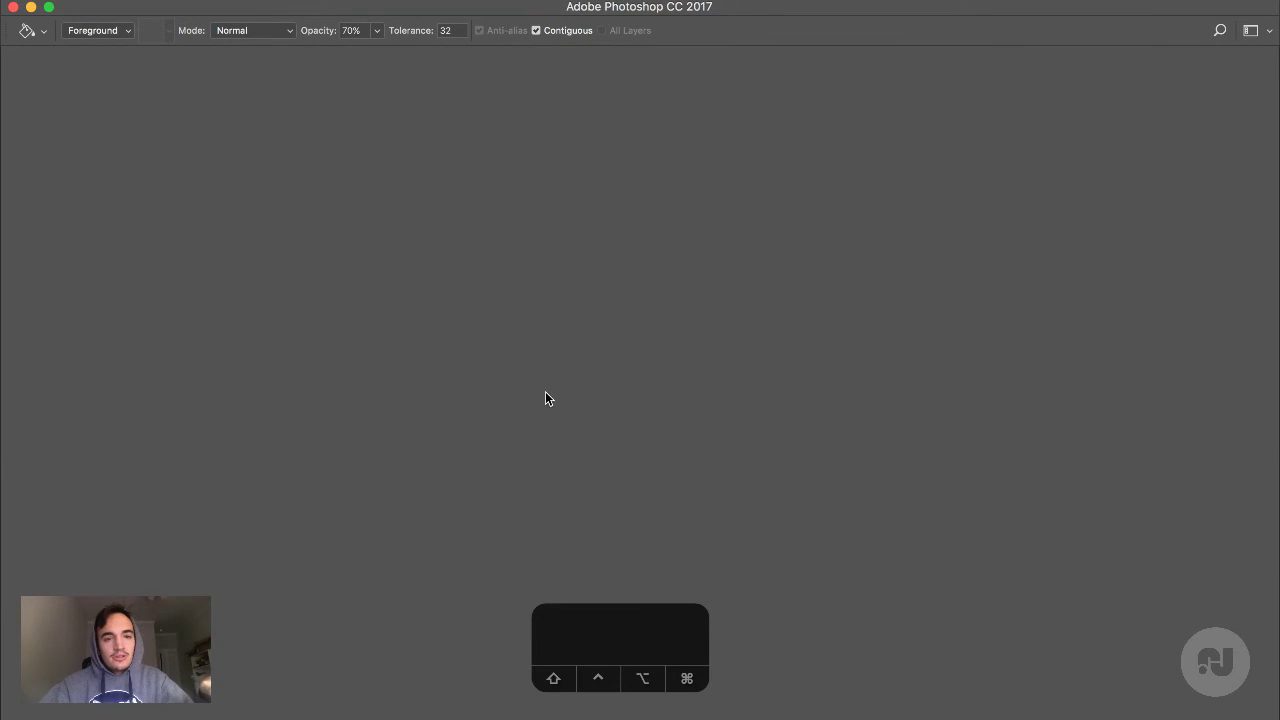
pyautogui.click(160, 10)
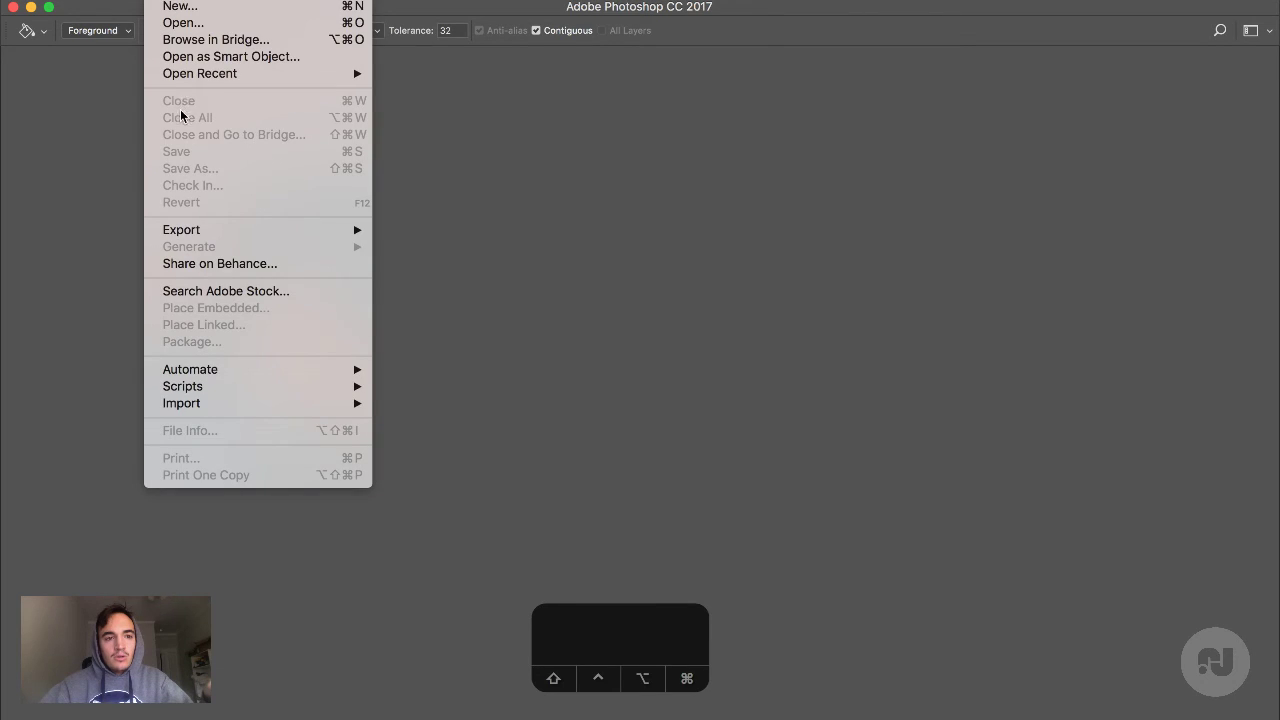
pyautogui.click(183, 23)
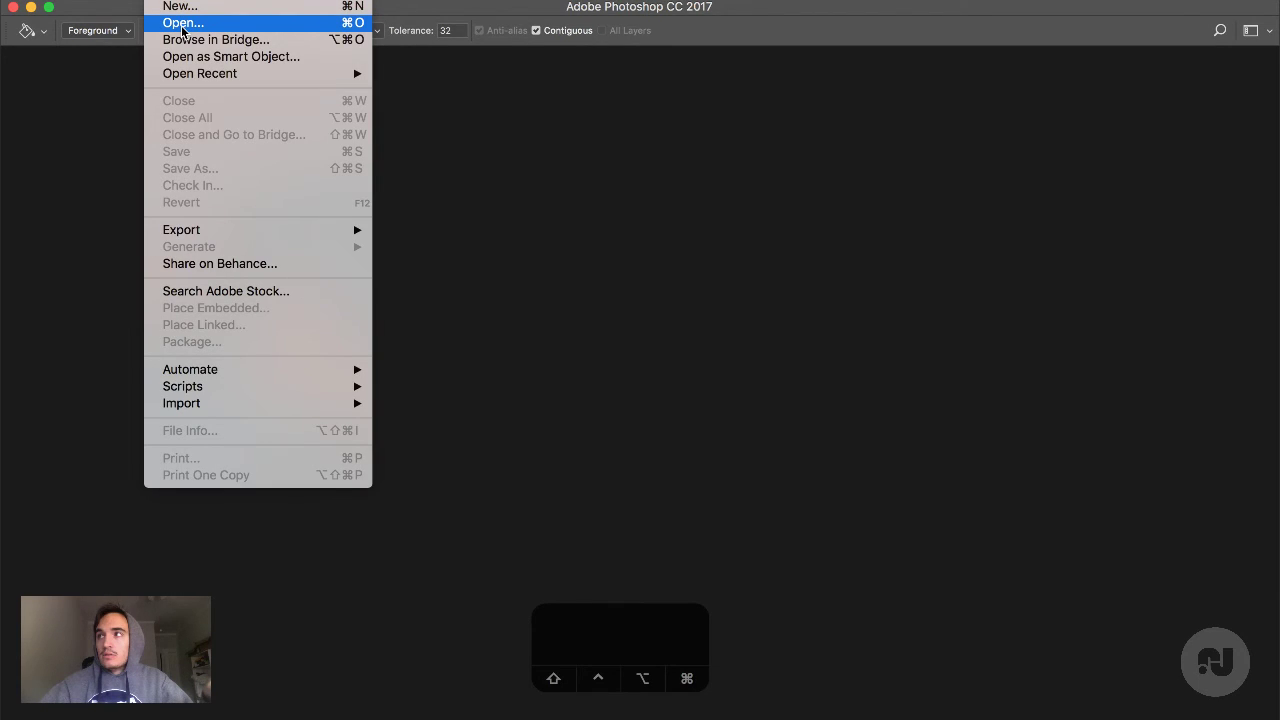
pyautogui.click(183, 24)
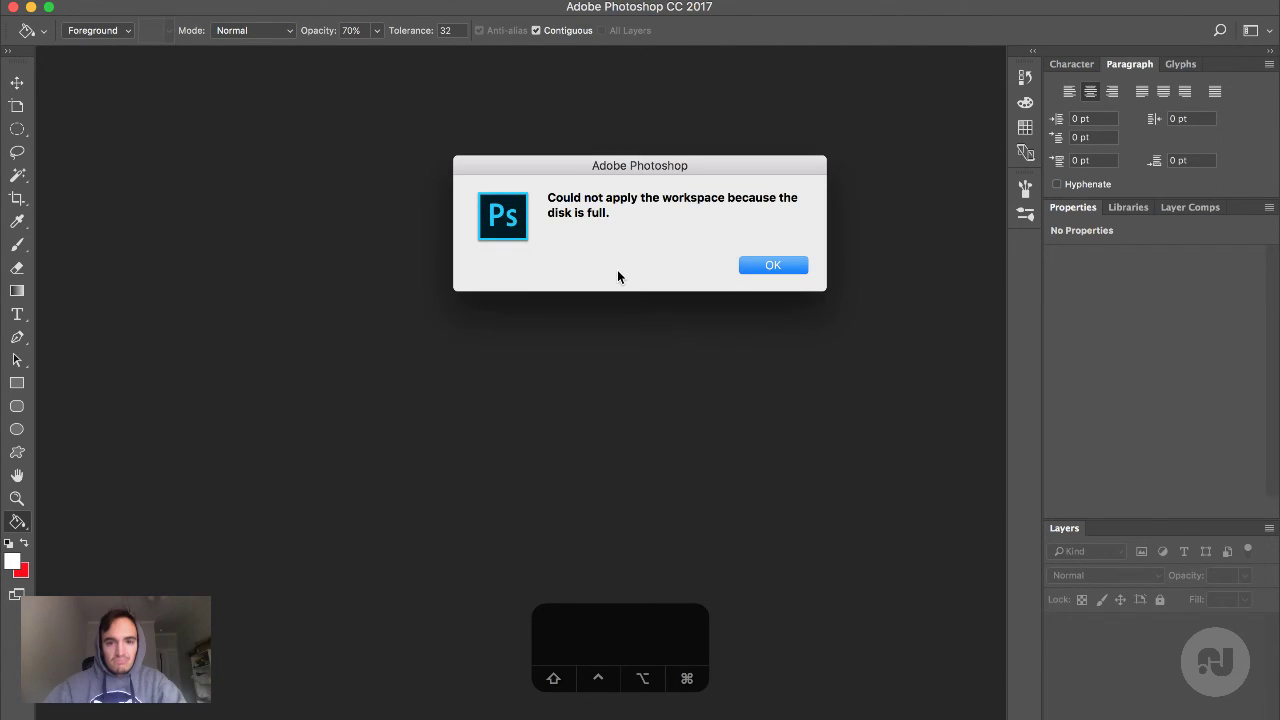
pyautogui.click(765, 265)
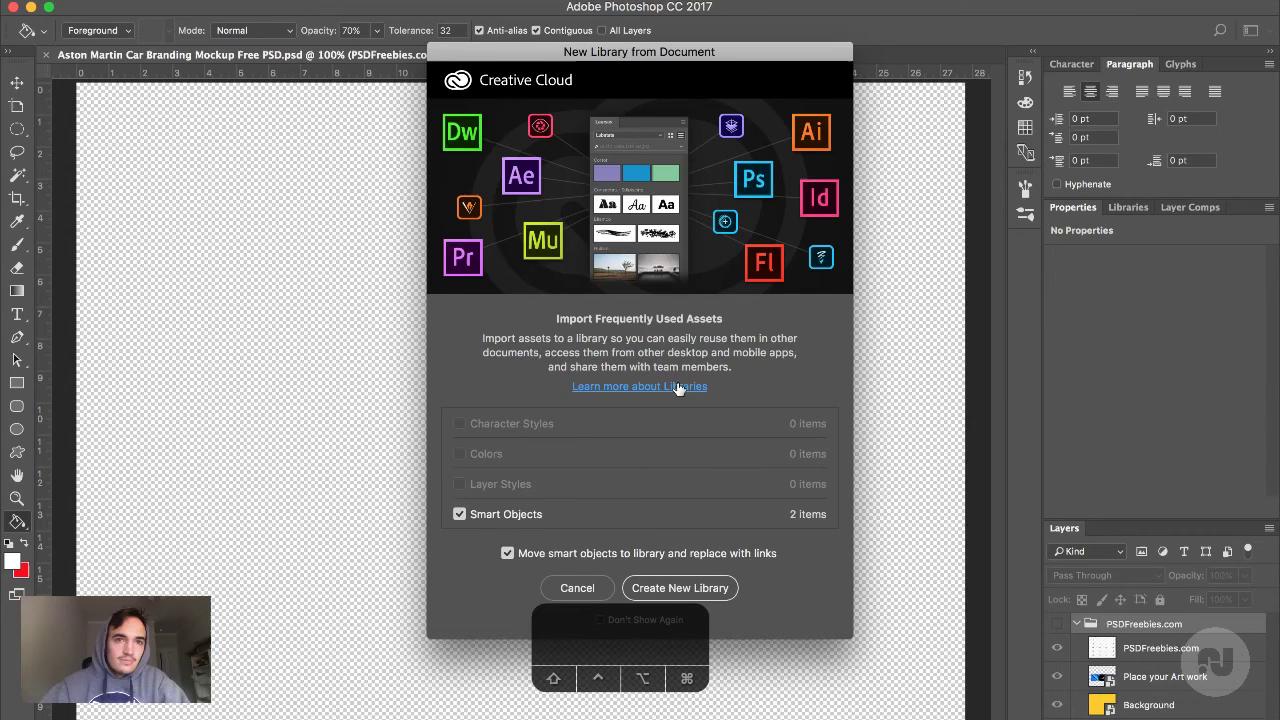
pyautogui.click(591, 582)
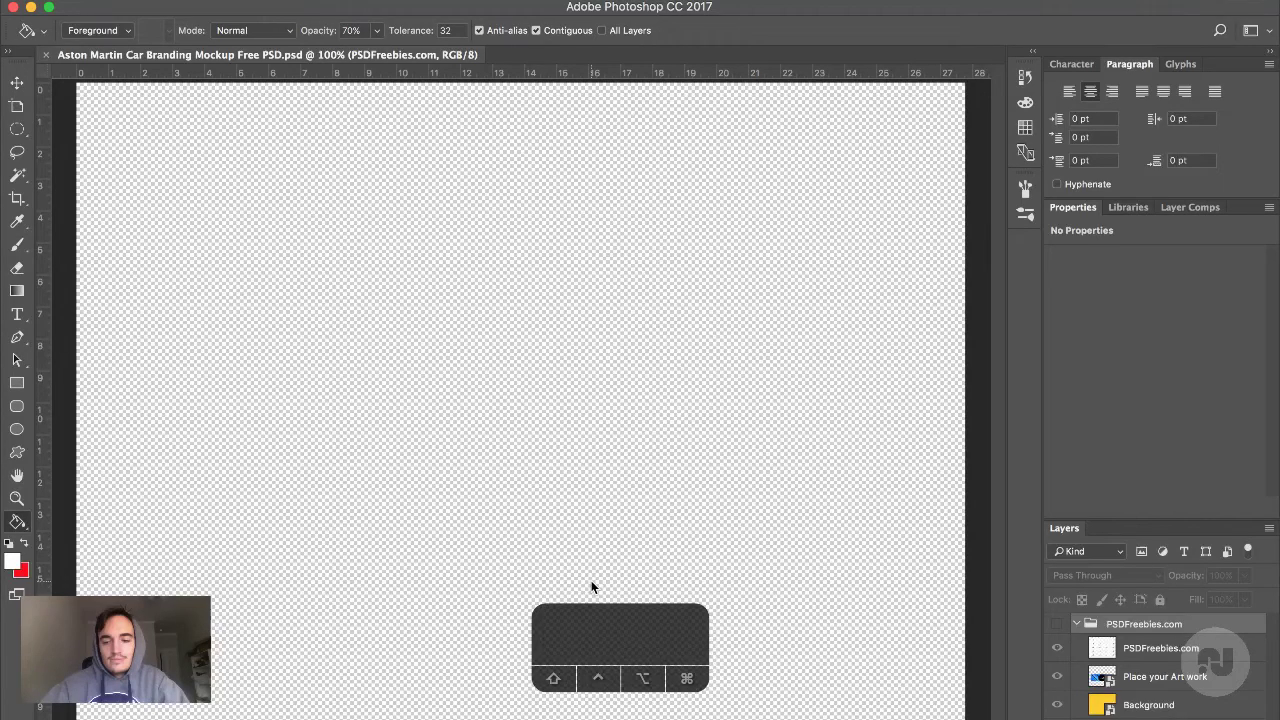
# Show the PSDFreebies.com group in the car mockup and hide the PSDFreebies.com watermark layer inside it
pyautogui.click(1058, 623)
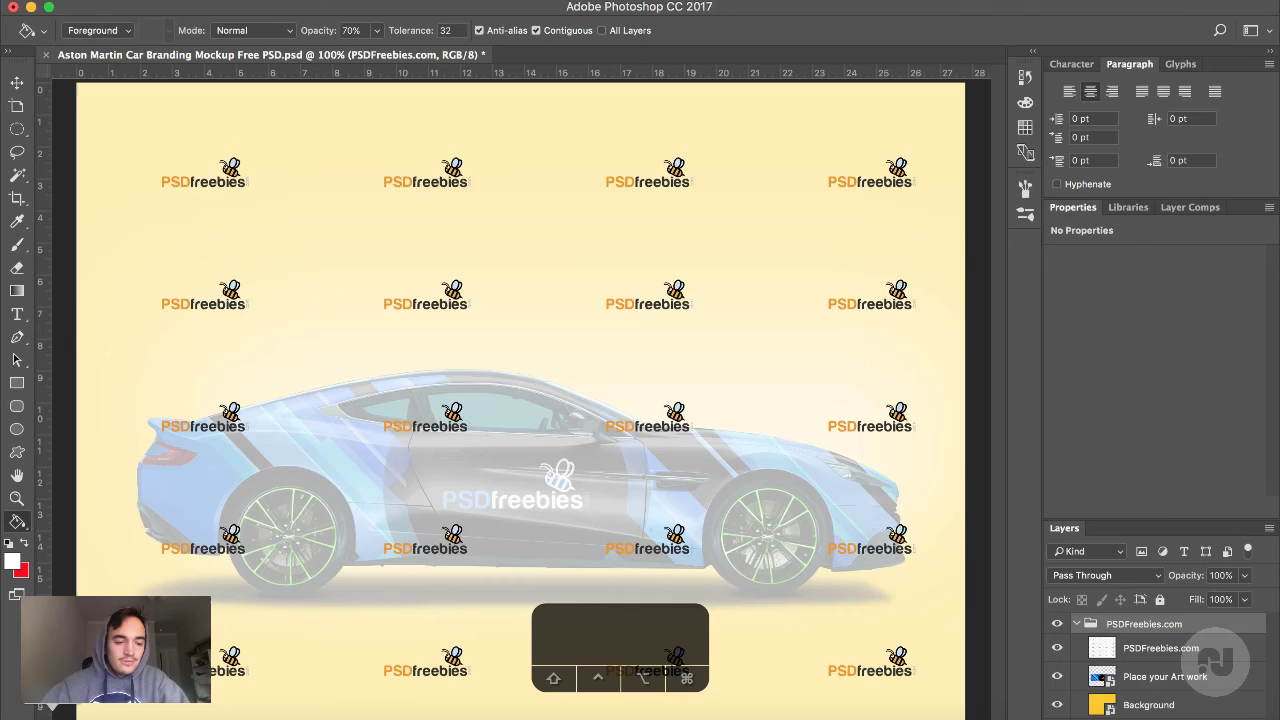
pyautogui.press('super+Tab')
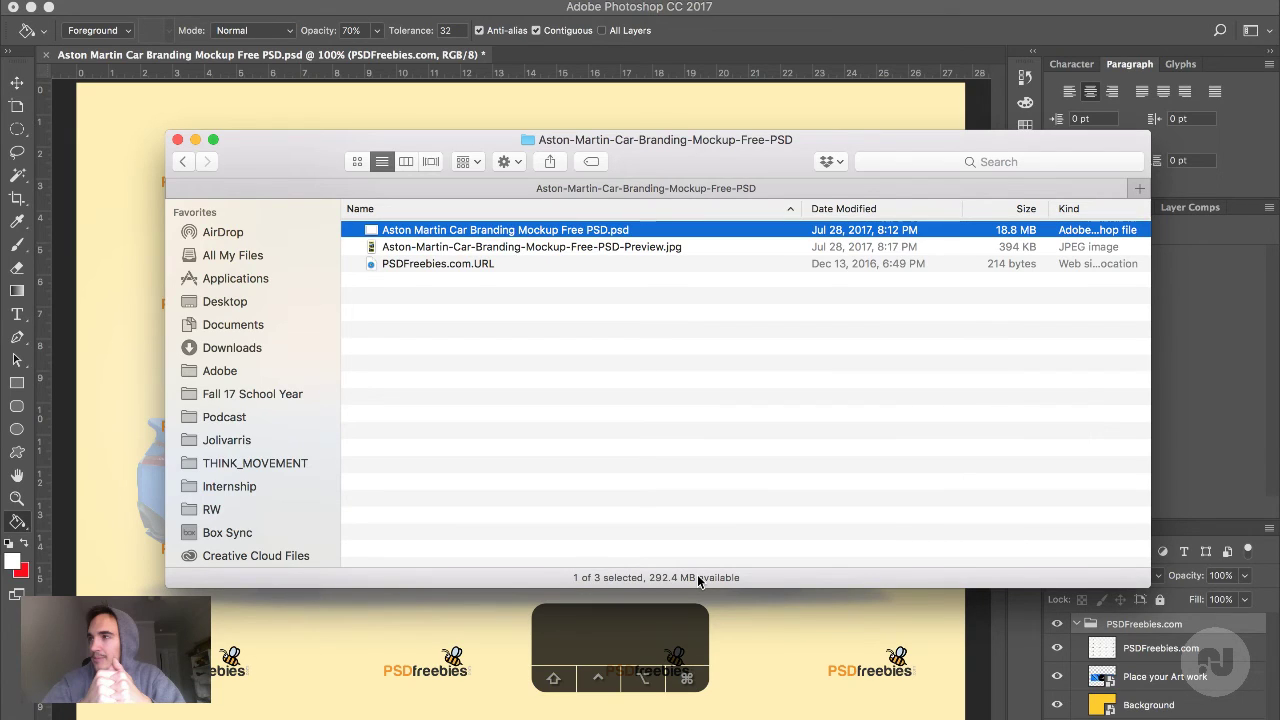
pyautogui.click(1217, 465)
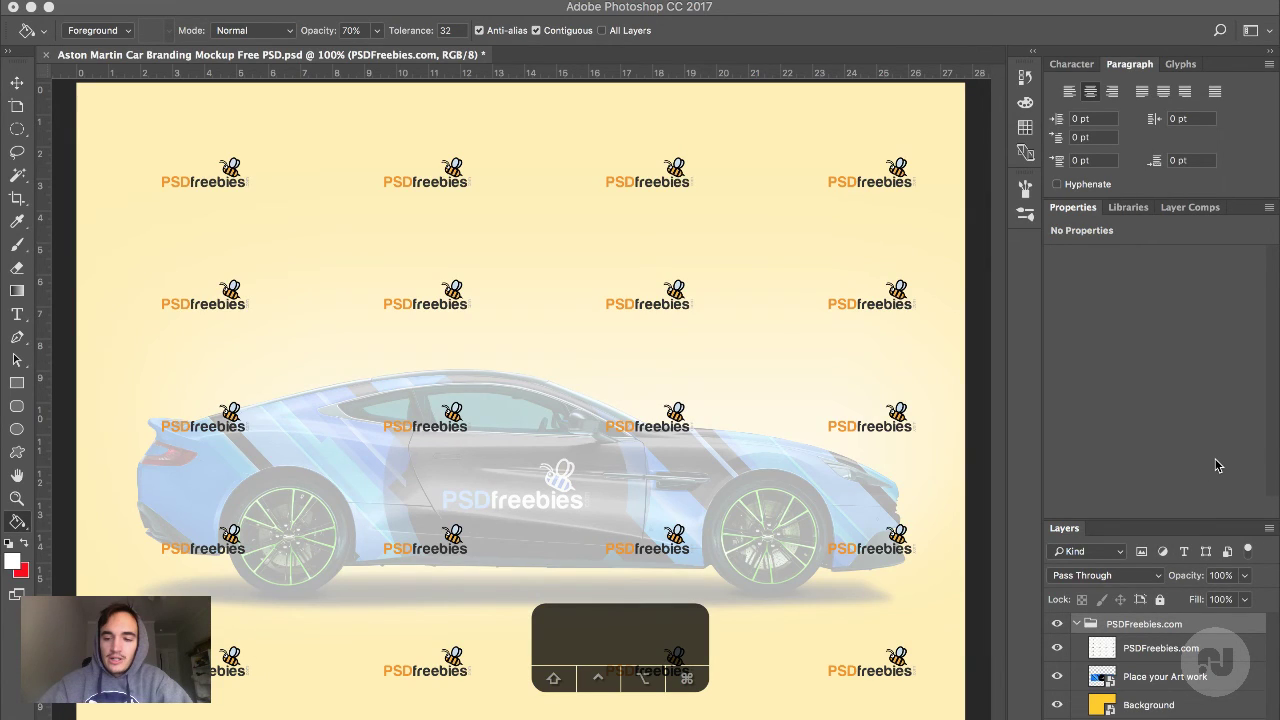
pyautogui.click(1058, 648)
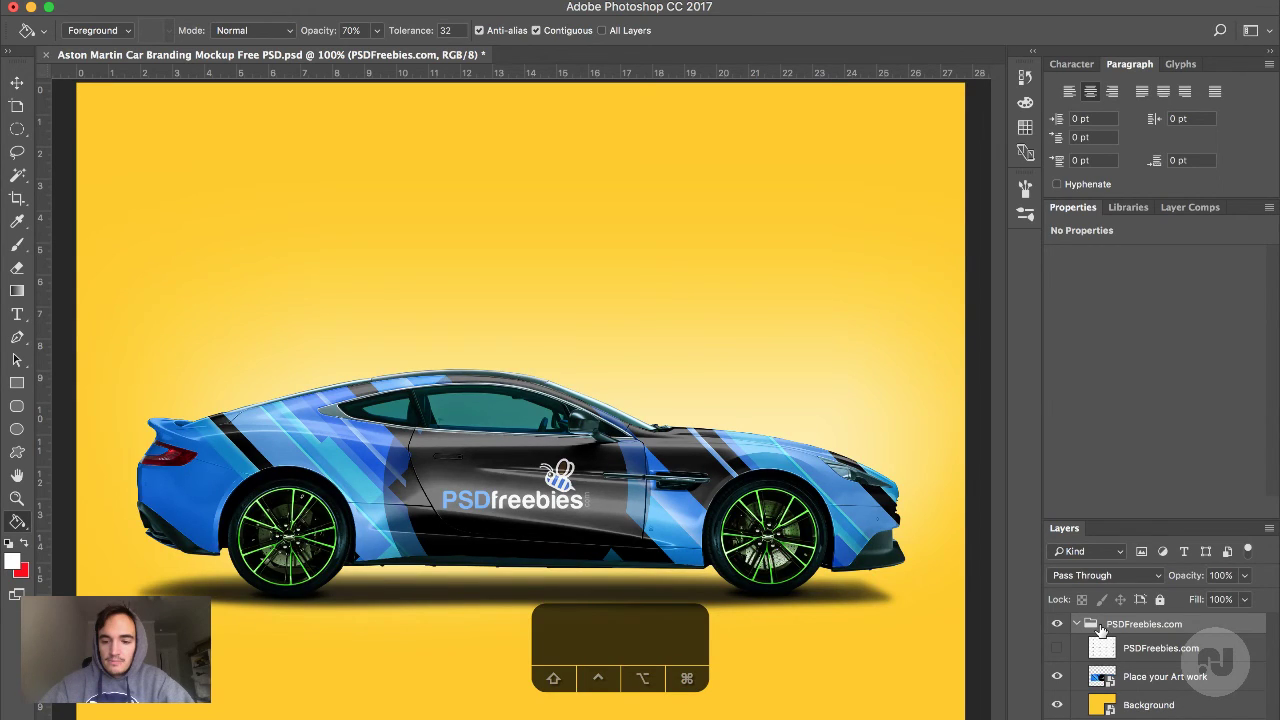
# Try to open the contents of the Place your Art work smart object for editing
pyautogui.click(1143, 678)
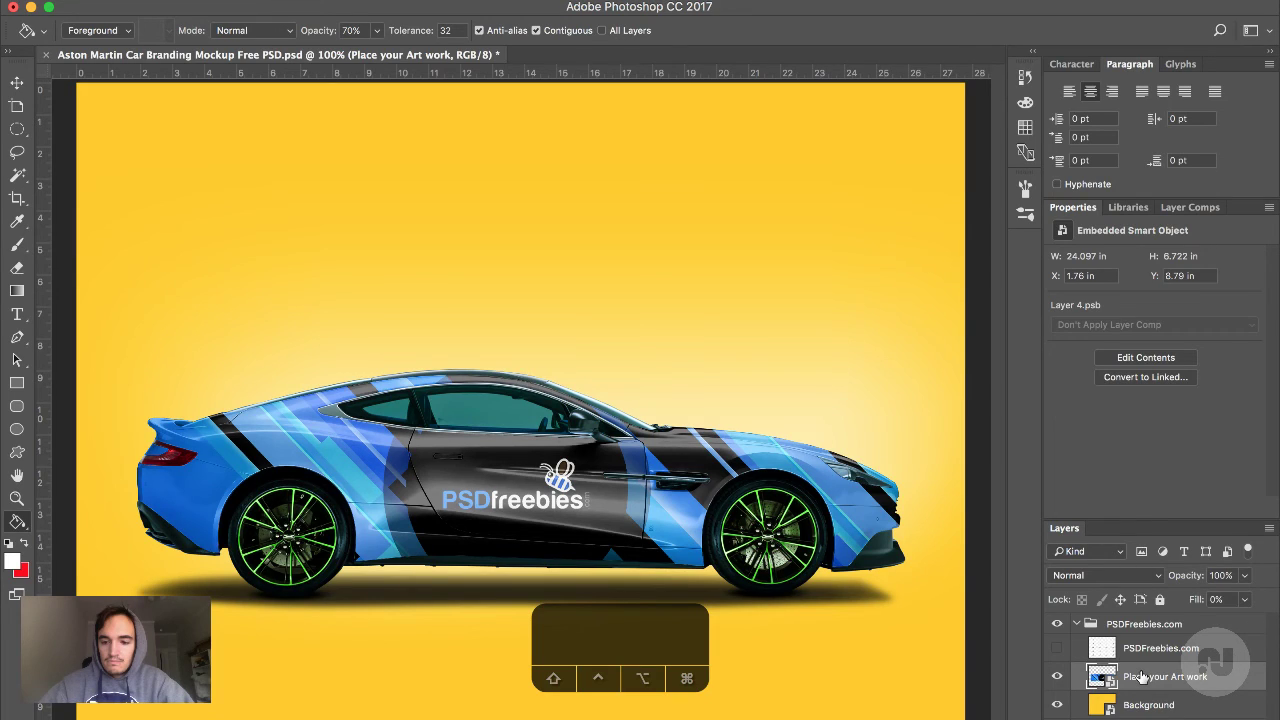
pyautogui.doubleClick(1143, 678)
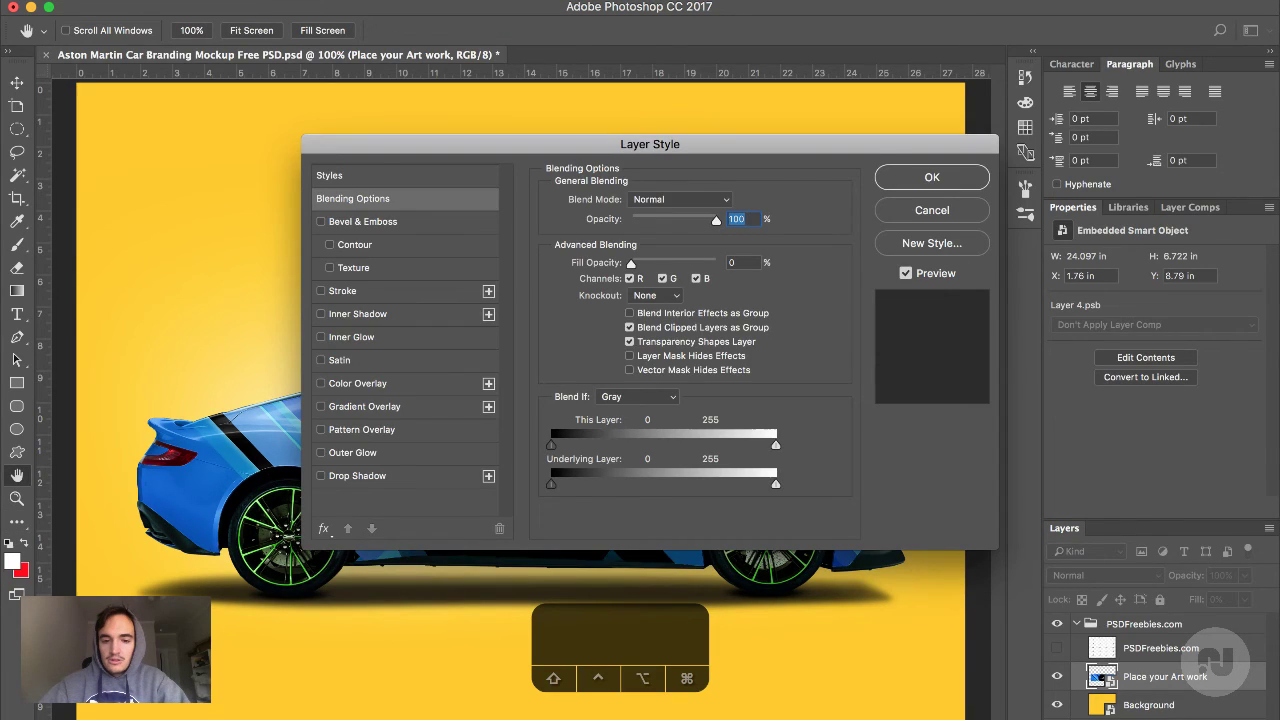
pyautogui.press('Escape')
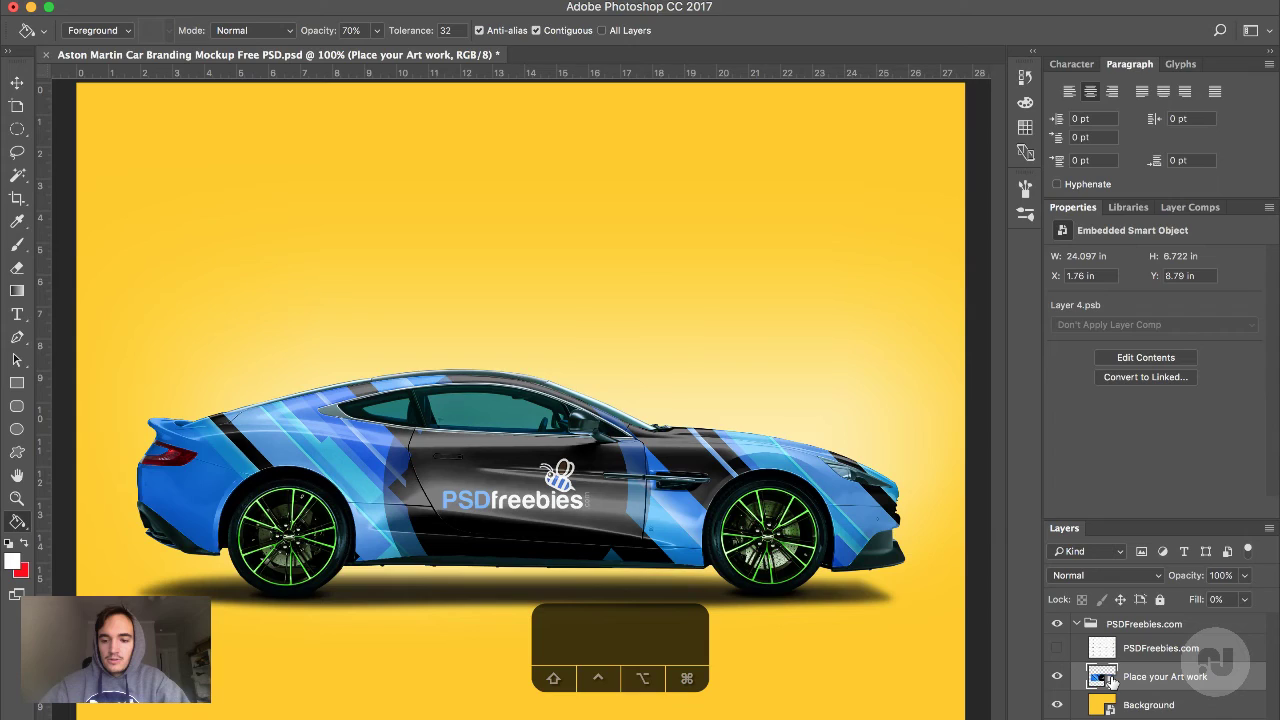
pyautogui.doubleClick(1111, 681)
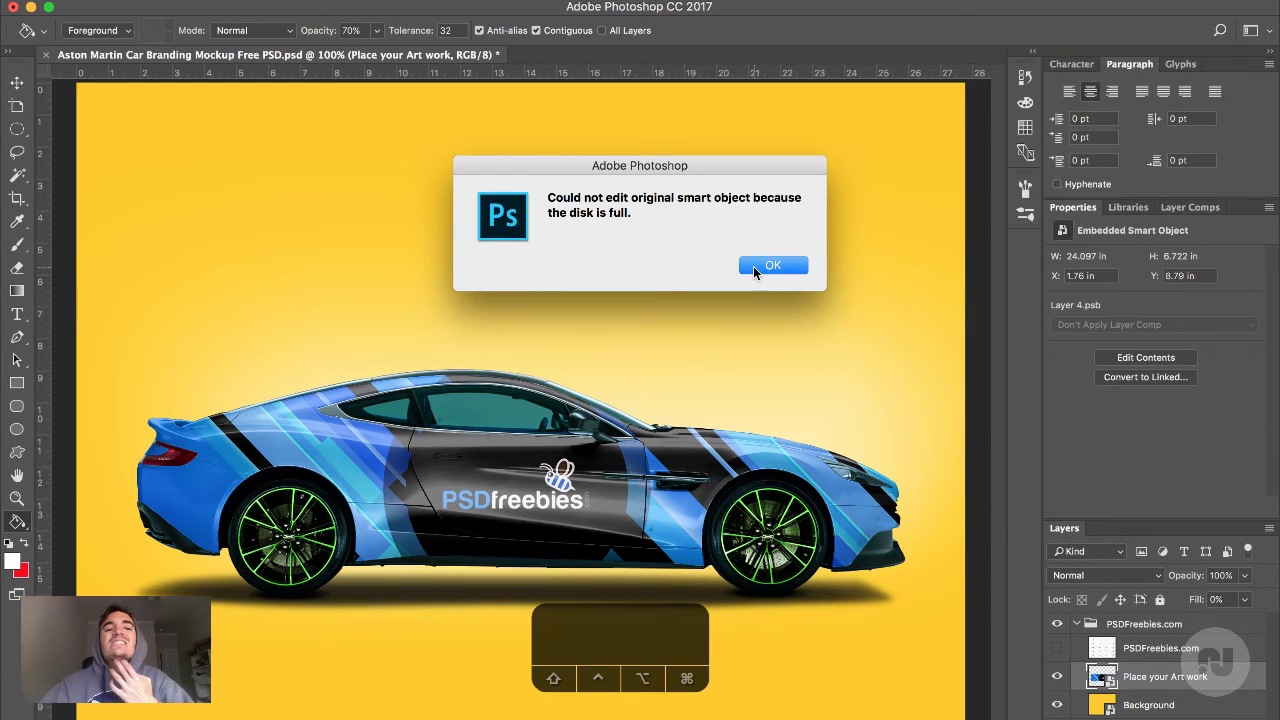
pyautogui.click(771, 265)
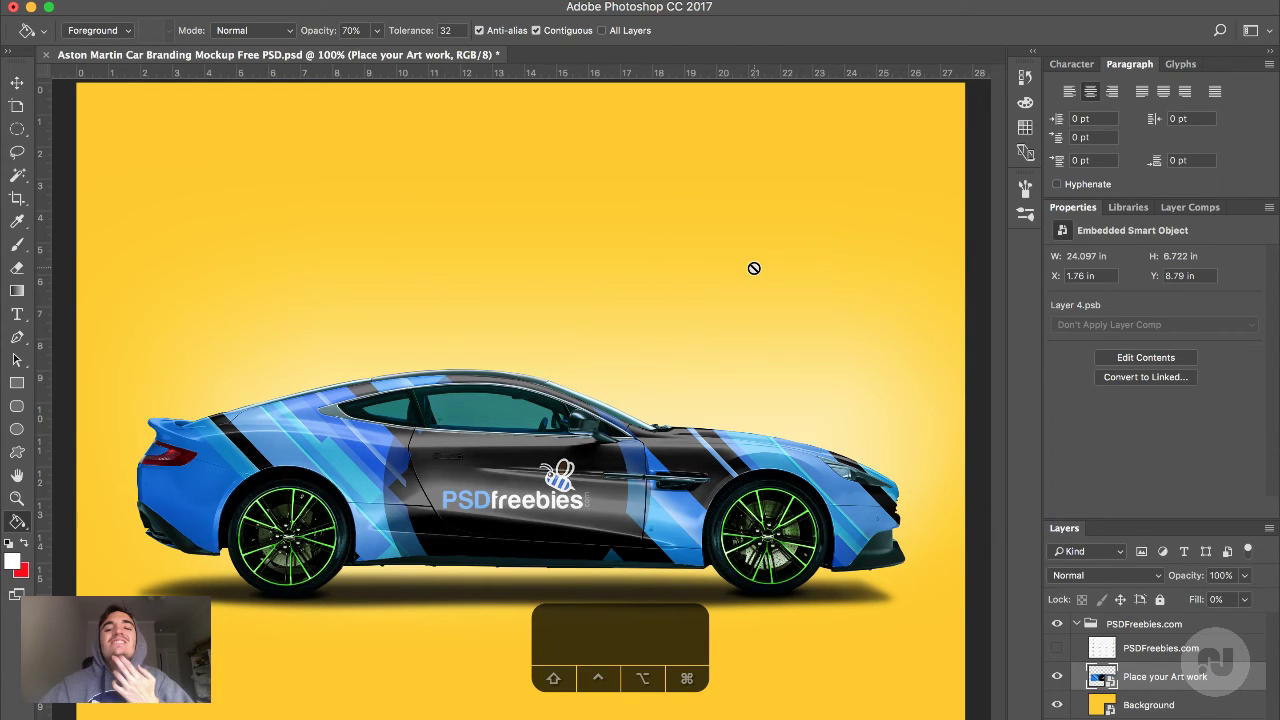
# Switch to Adobe Illustrator and view the finished Vortex logo on its dark artboard up close
pyautogui.press('F6')
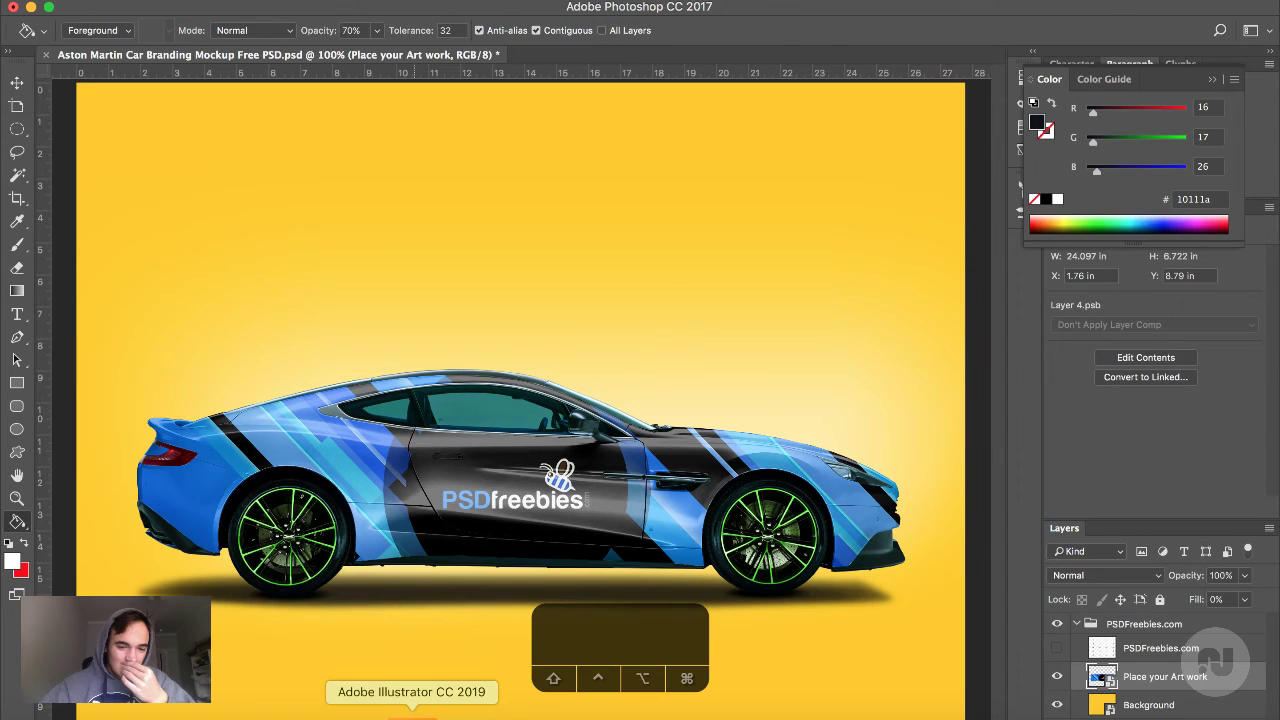
pyautogui.click(411, 714)
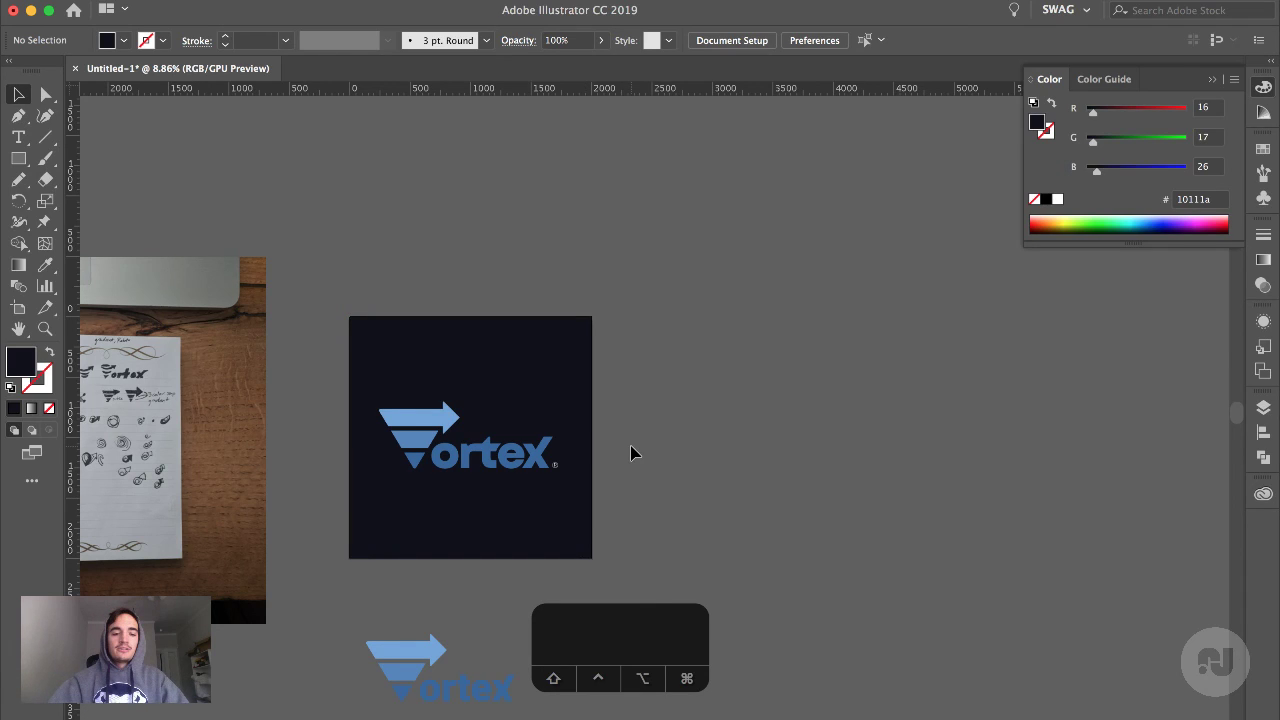
pyautogui.scroll(3, 630, 453)
pyautogui.scroll(-1, 648, 425)
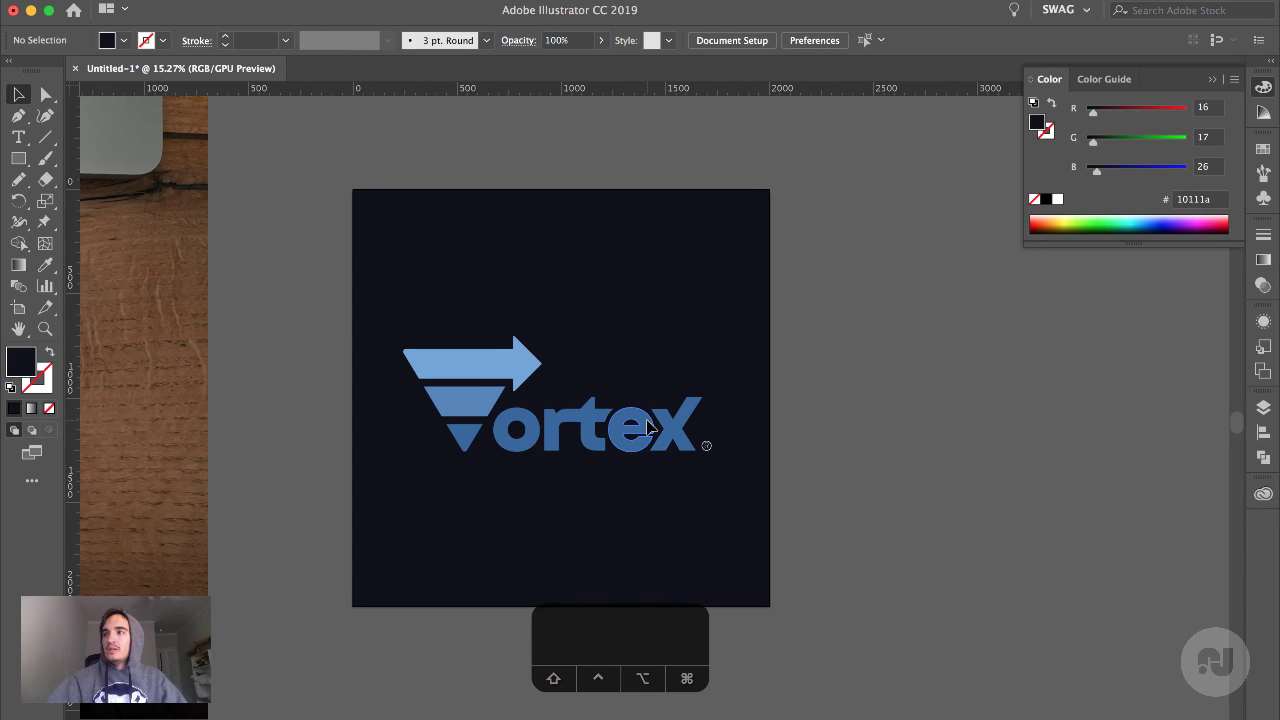
pyautogui.scroll(-2, 648, 425)
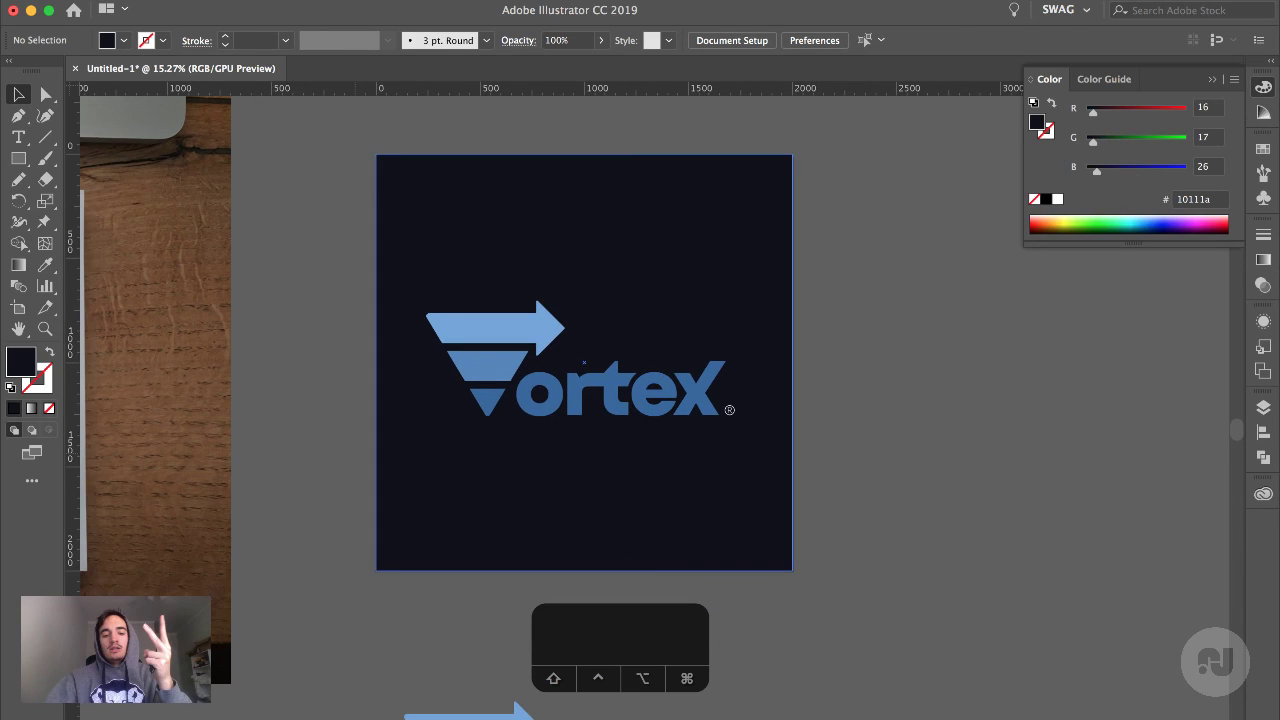